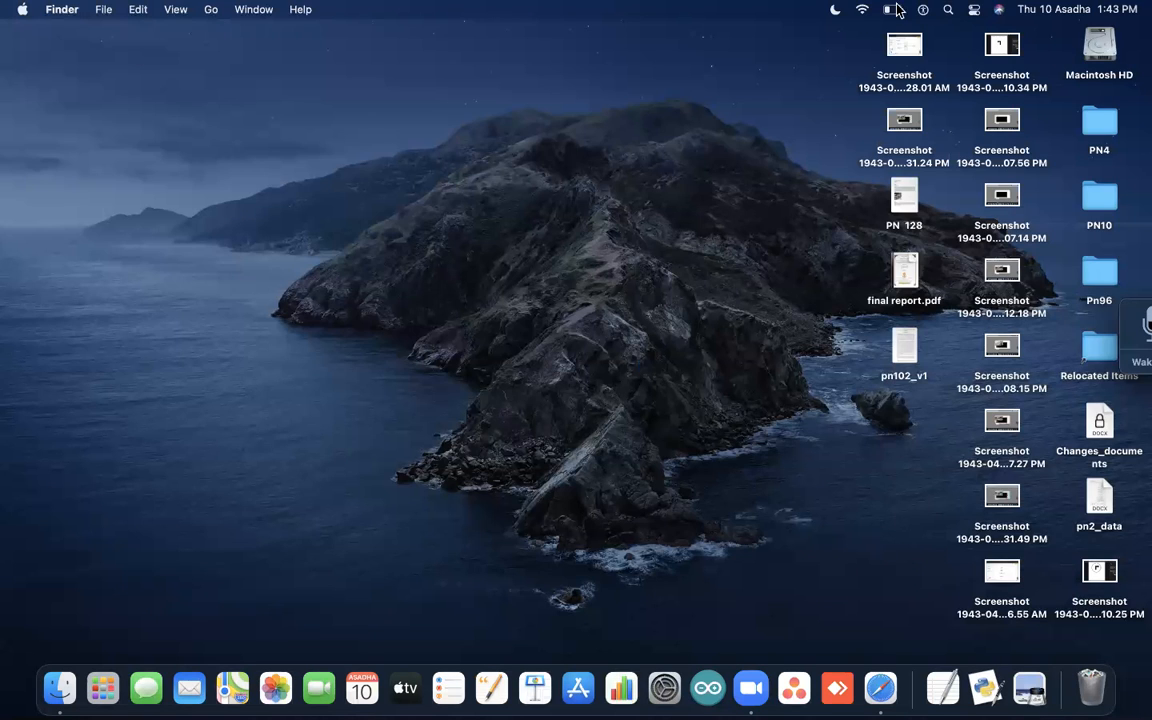
pyautogui.moveTo(853, 55); pyautogui.dragTo(612, 133)
pyautogui.click(529, 321)
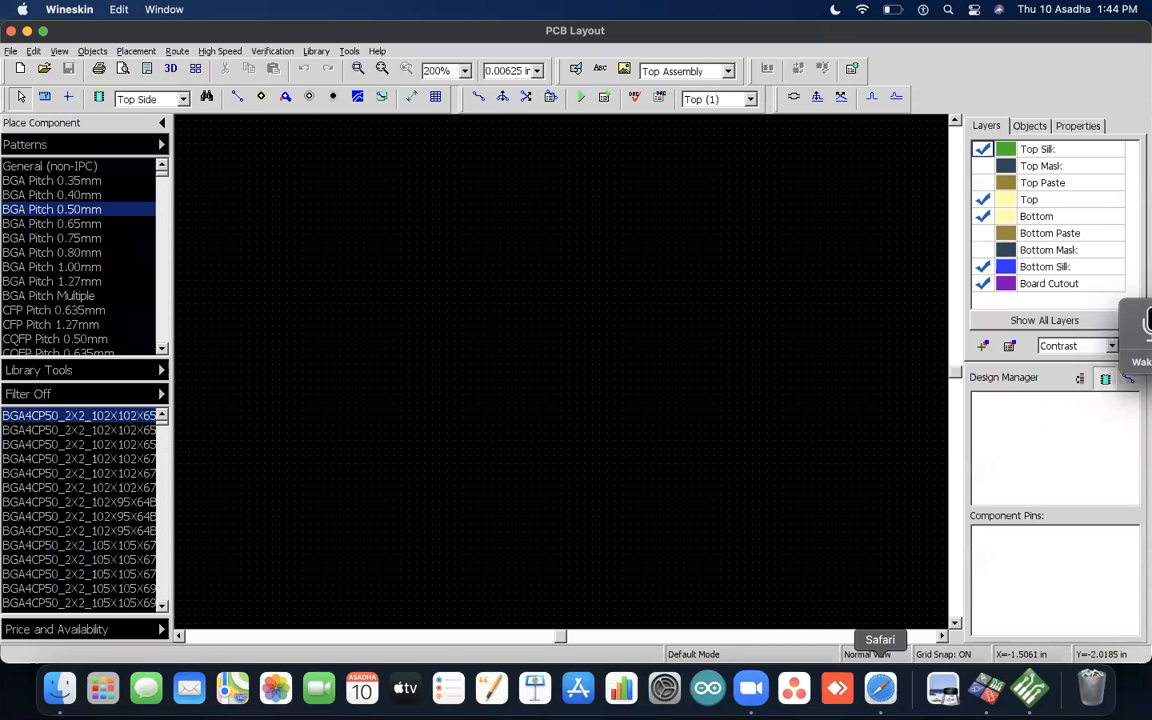
pyautogui.click(880, 688)
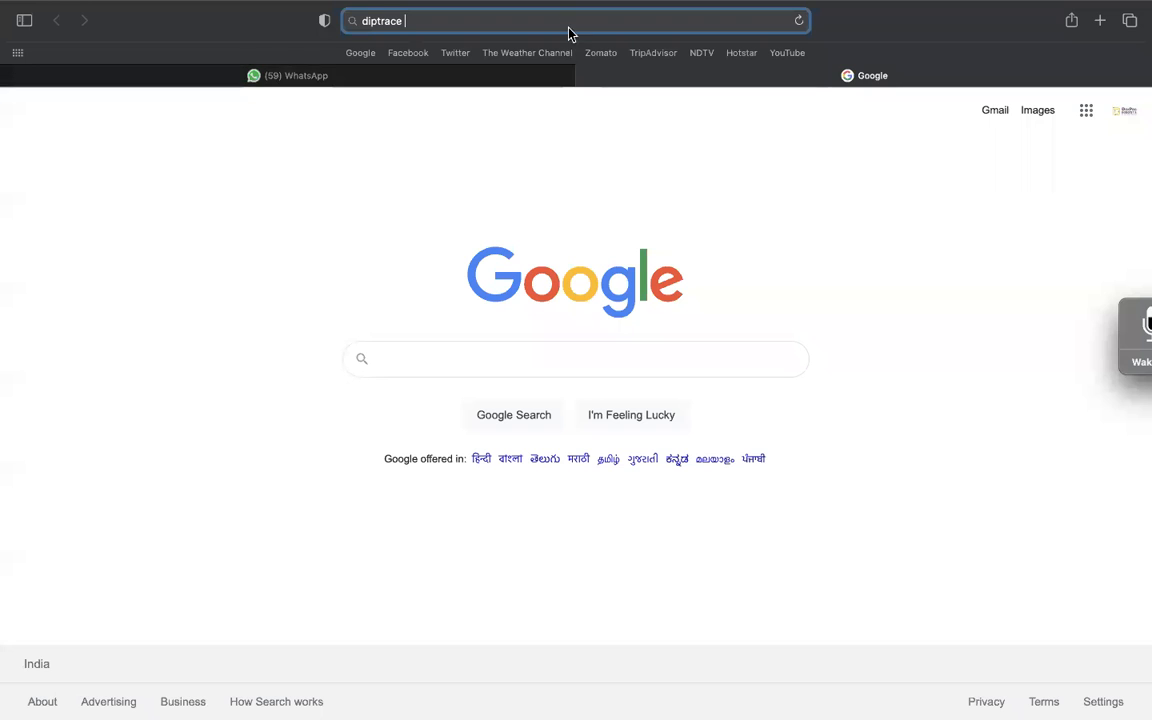
pyautogui.write('li')
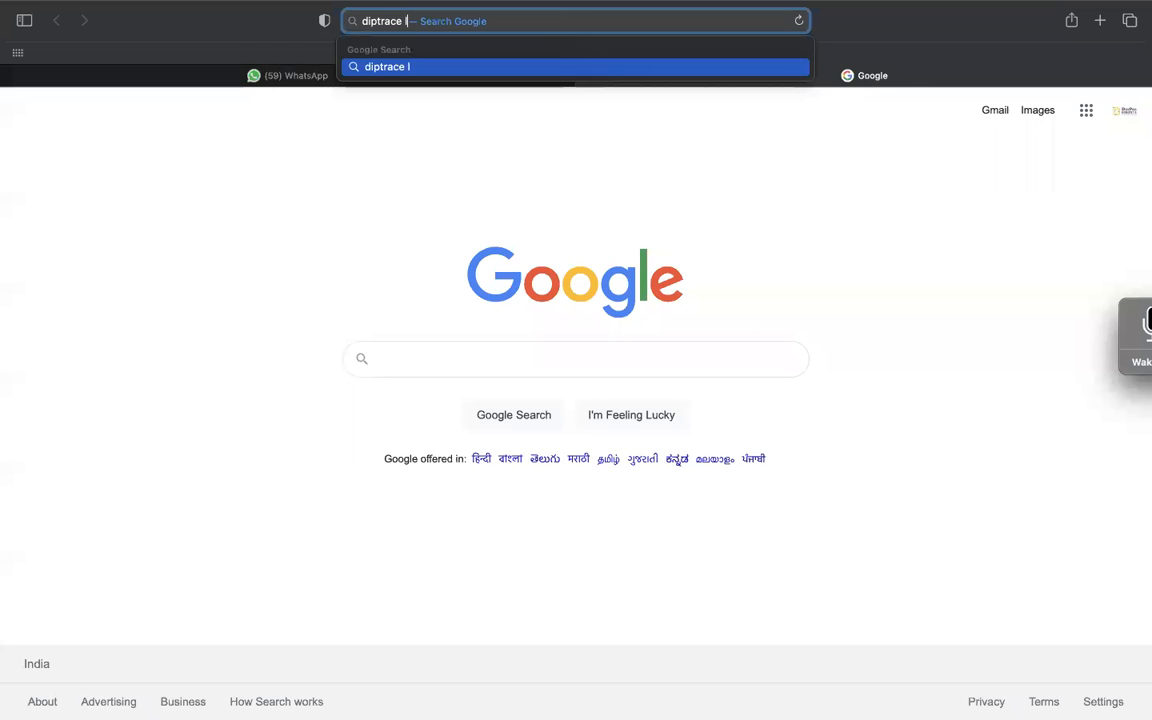
pyautogui.write('b')
pyautogui.press('BackSpace')
pyautogui.press('BackSpace')
pyautogui.press('BackSpace')
pyautogui.press('BackSpace')
pyautogui.press('BackSpace')
pyautogui.press('BackSpace')
pyautogui.press('BackSpace')
pyautogui.press('BackSpace')
pyautogui.press('BackSpace')
pyautogui.press('BackSpace')
pyautogui.press('BackSpace')
pyautogui.press('BackSpace')
pyautogui.write('ar')
pyautogui.hotkey('ctrl', 'Left')
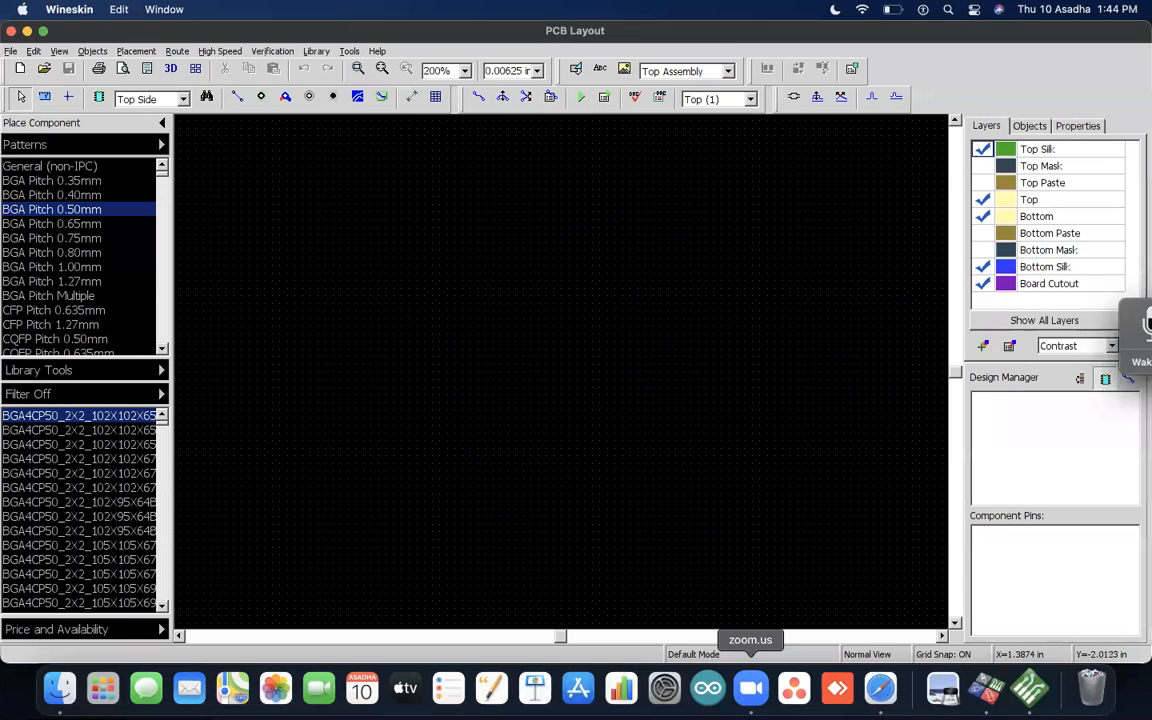
pyautogui.click(751, 689)
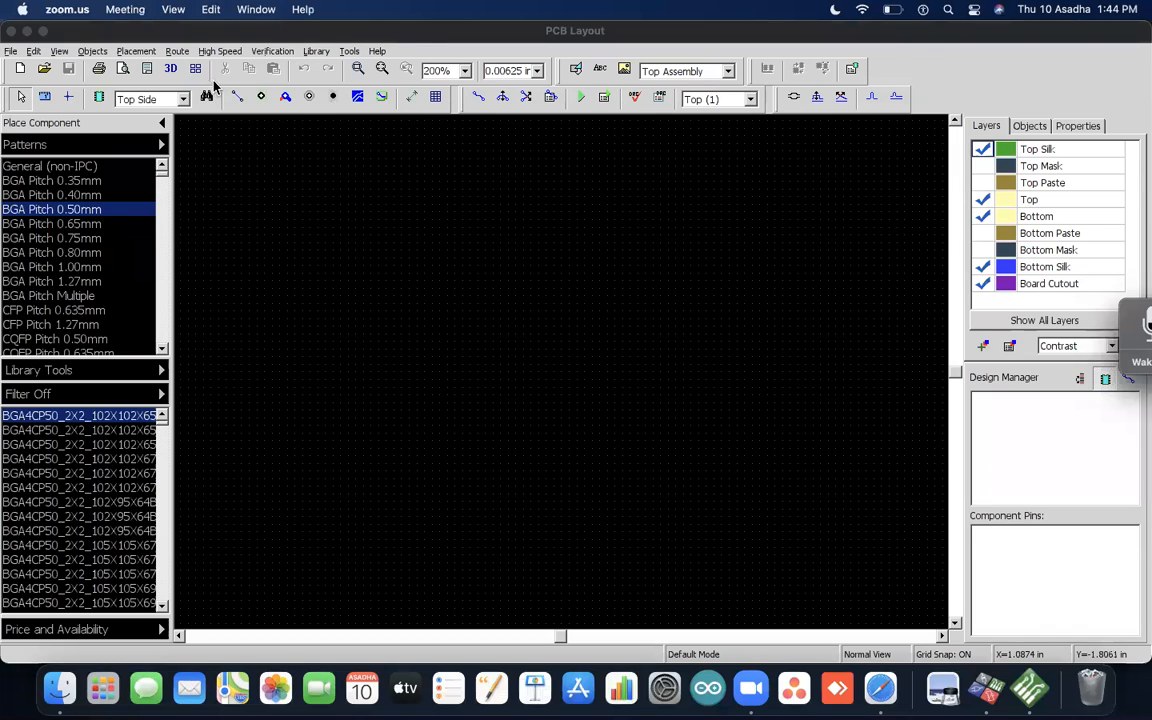
# Step: Switch to Safari and search the web for "arduino dibtrace library"
pyautogui.press('super+Tab')
pyautogui.press('super+Tab')
pyautogui.press('super+Tab')
pyautogui.write('ar')
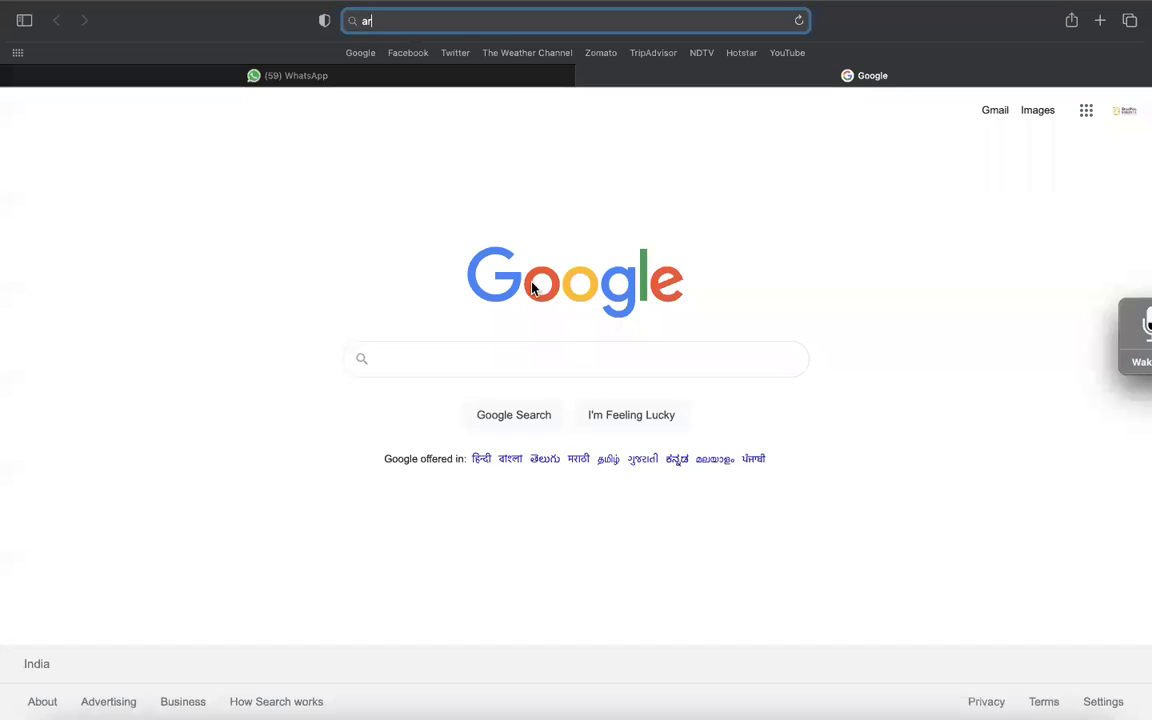
pyautogui.write('duino ')
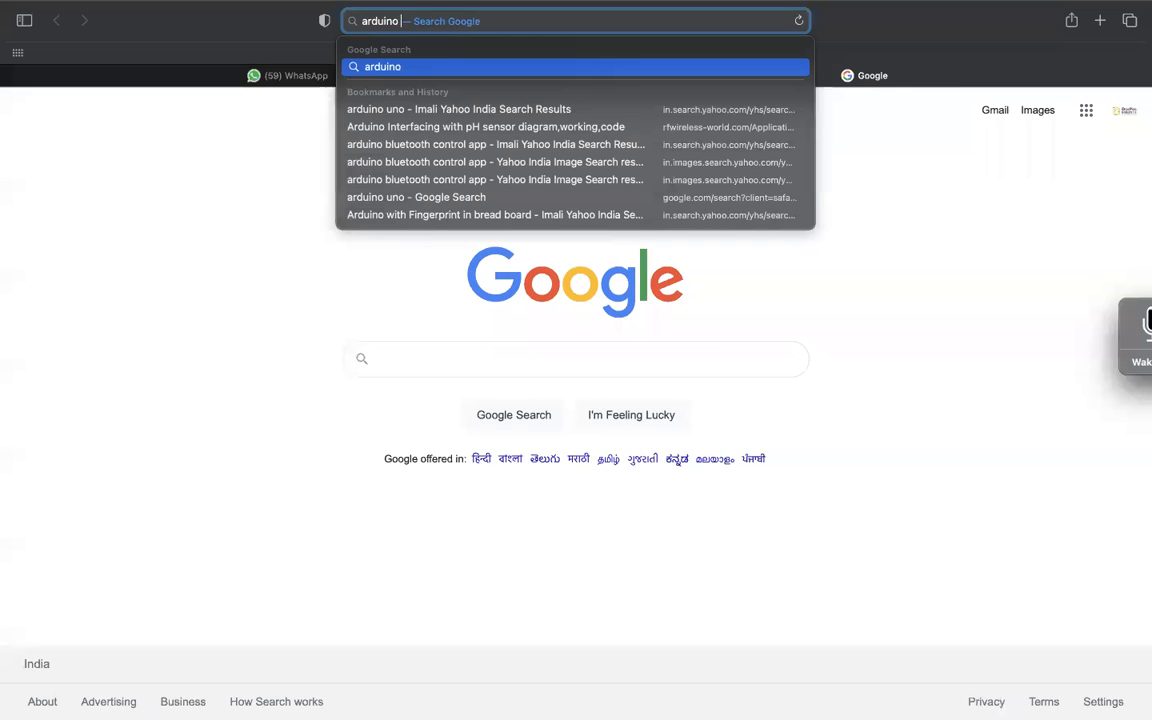
pyautogui.write('dibtrac')
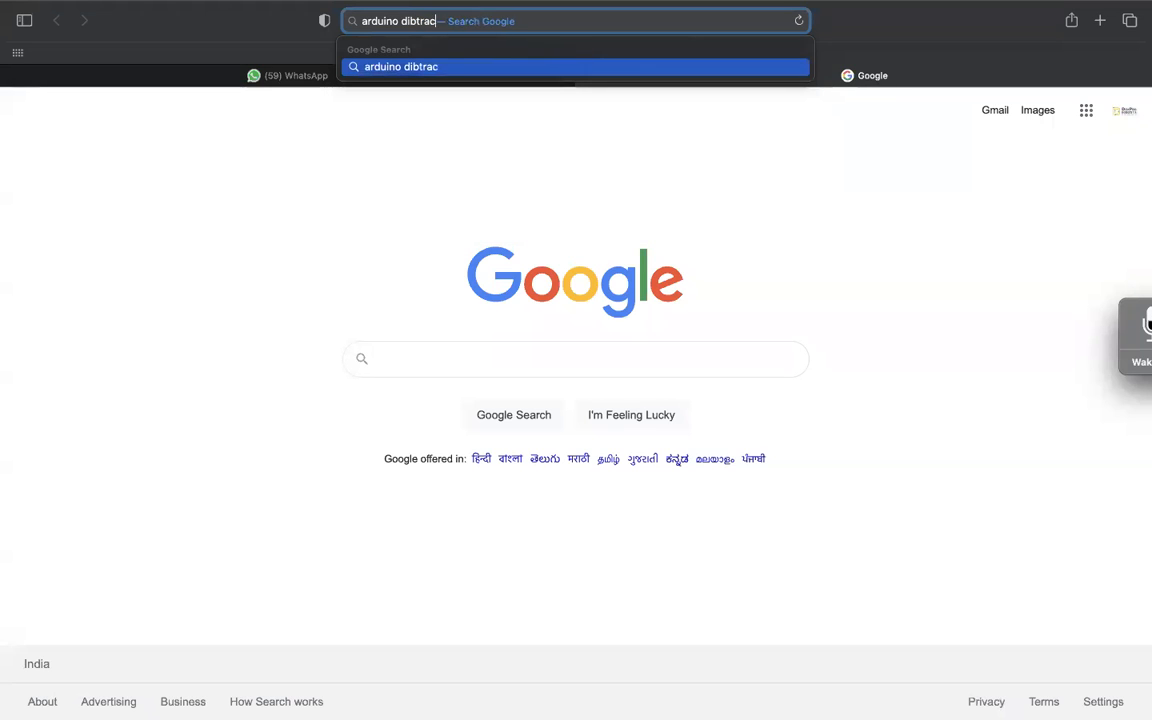
pyautogui.write('e library')
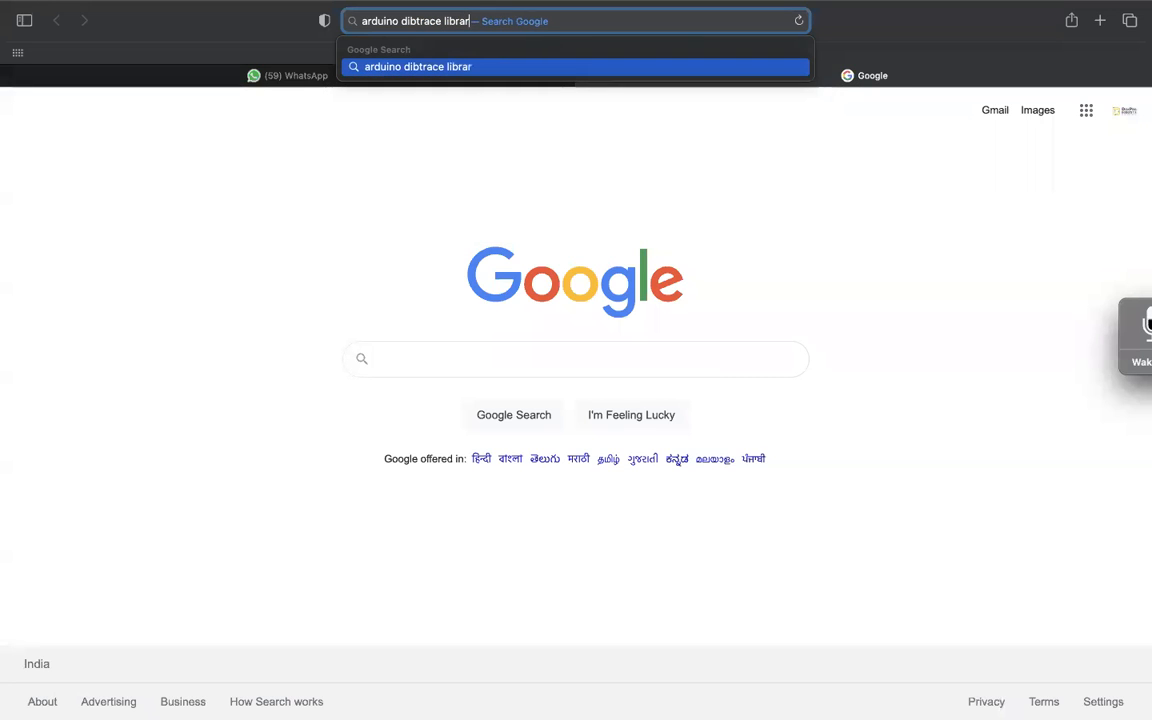
pyautogui.press('Return')
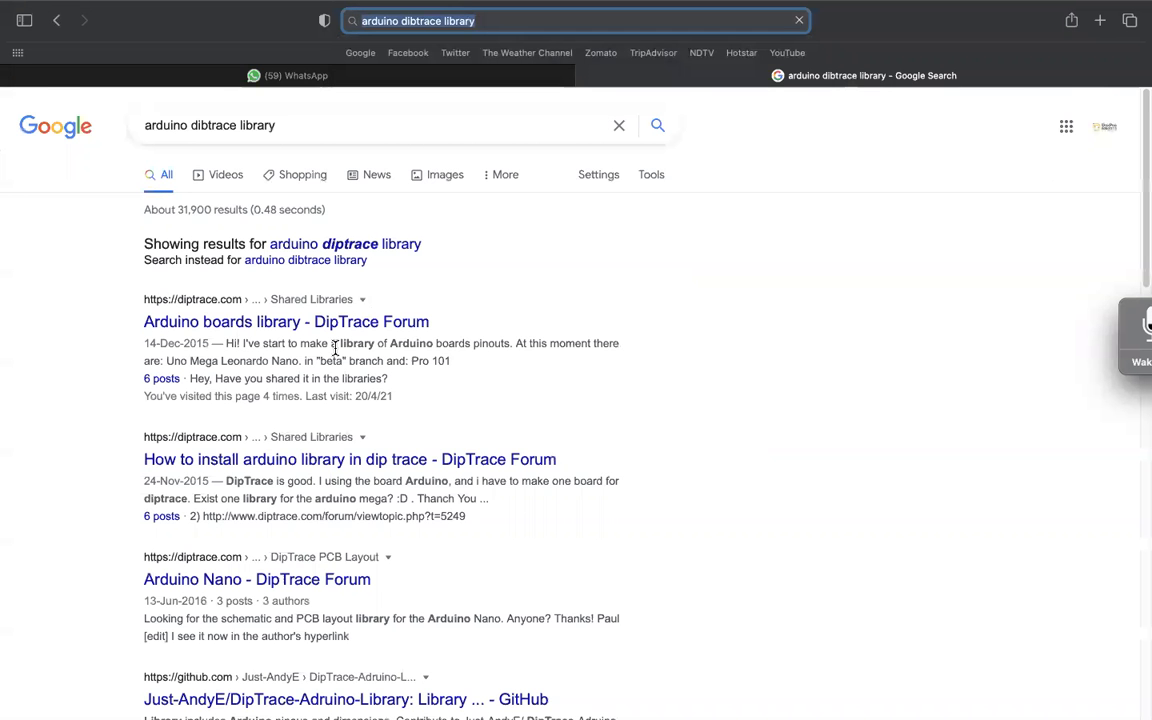
# Step: Refine the web search to "arduino dibtrace library for macbook"
pyautogui.scroll(-1, 334, 355)
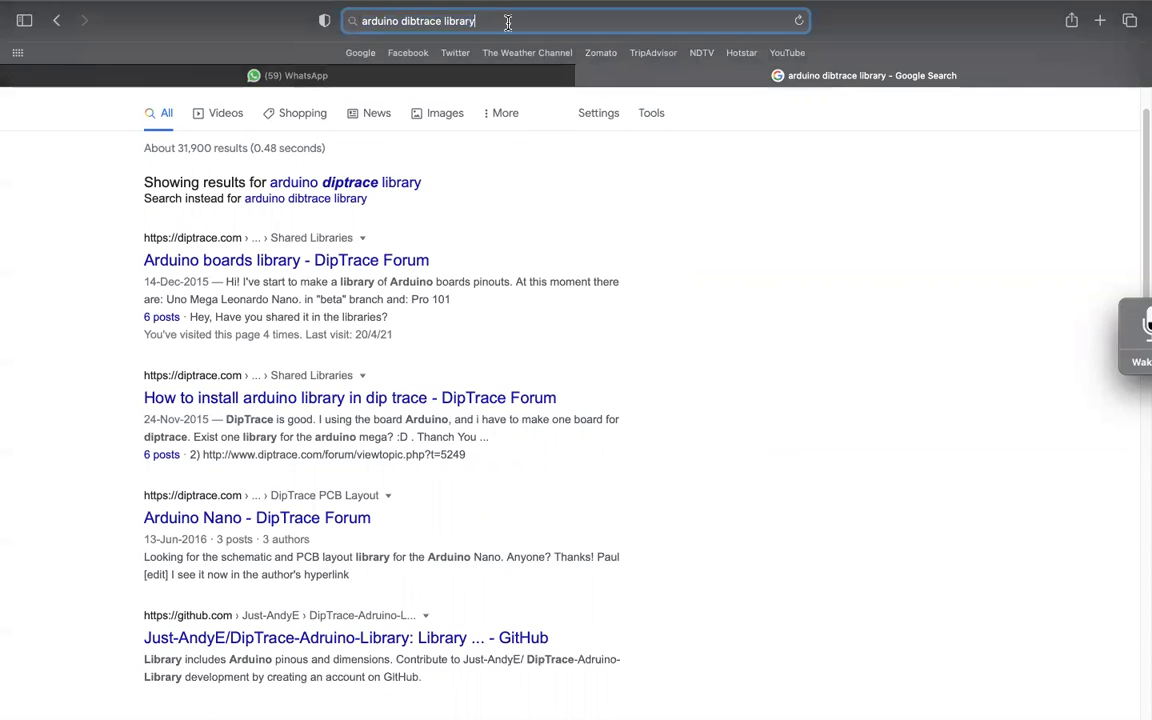
pyautogui.write('for macbook')
pyautogui.press('Return')
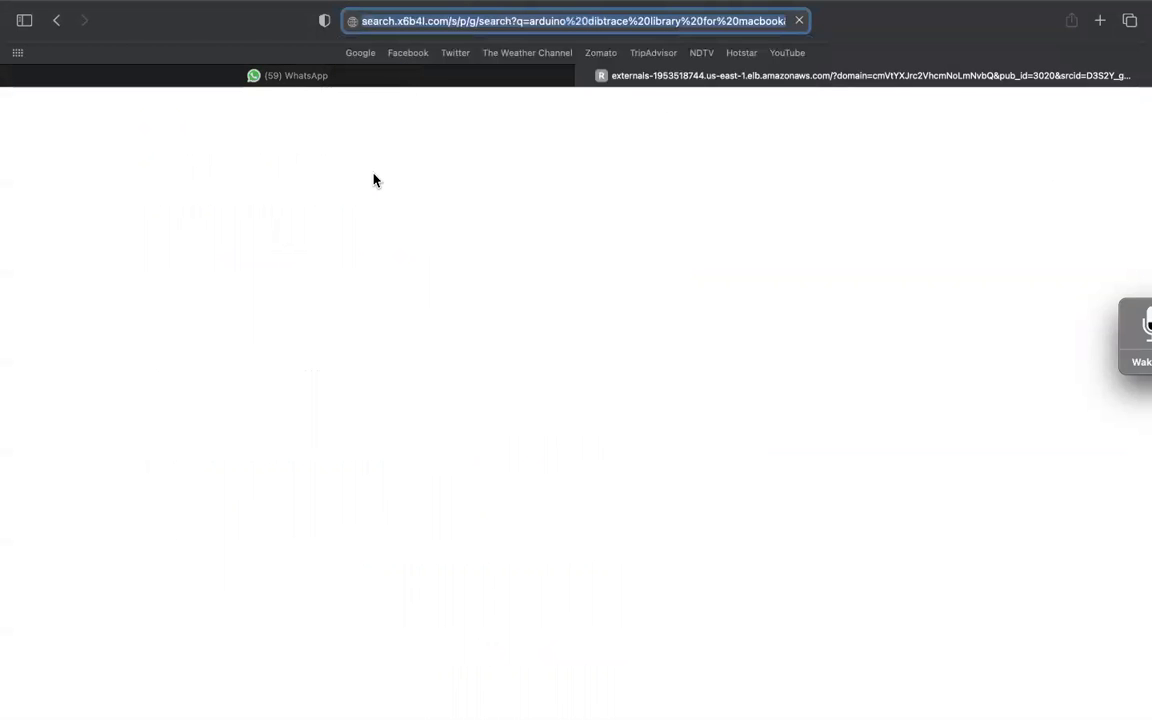
# Step: Look through the Google results for a DipTrace Arduino library and go back to the preceding Yahoo results page
pyautogui.scroll(-1, 366, 304)
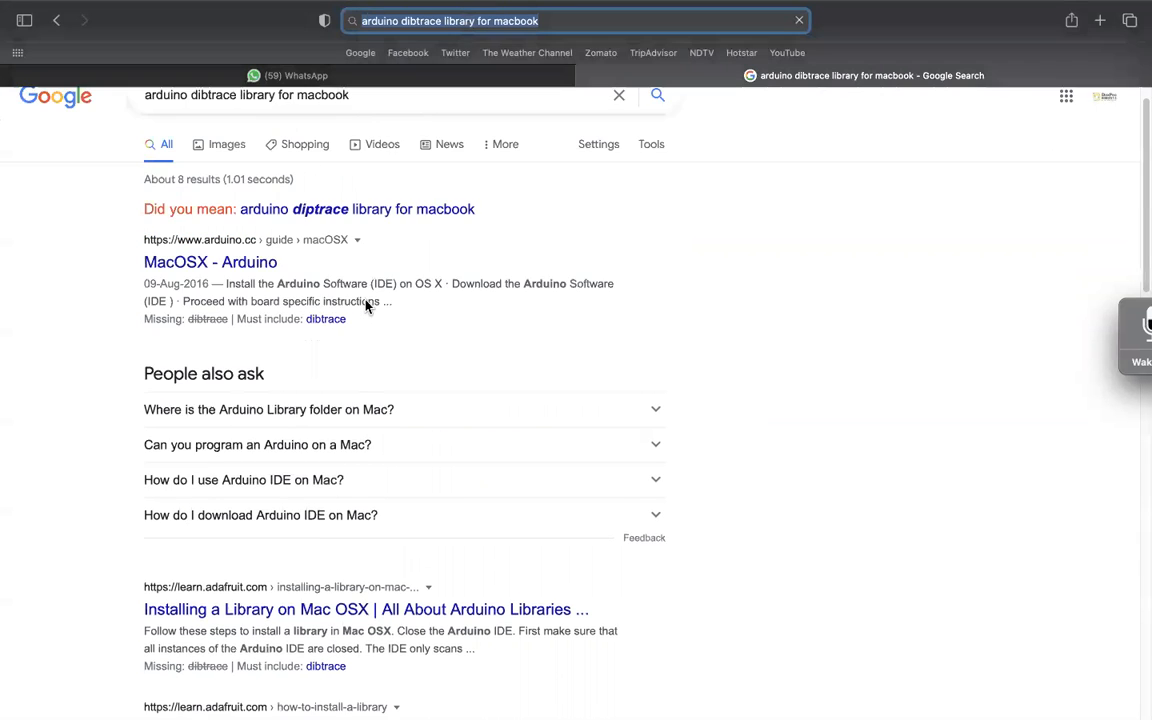
pyautogui.scroll(-5, 366, 304)
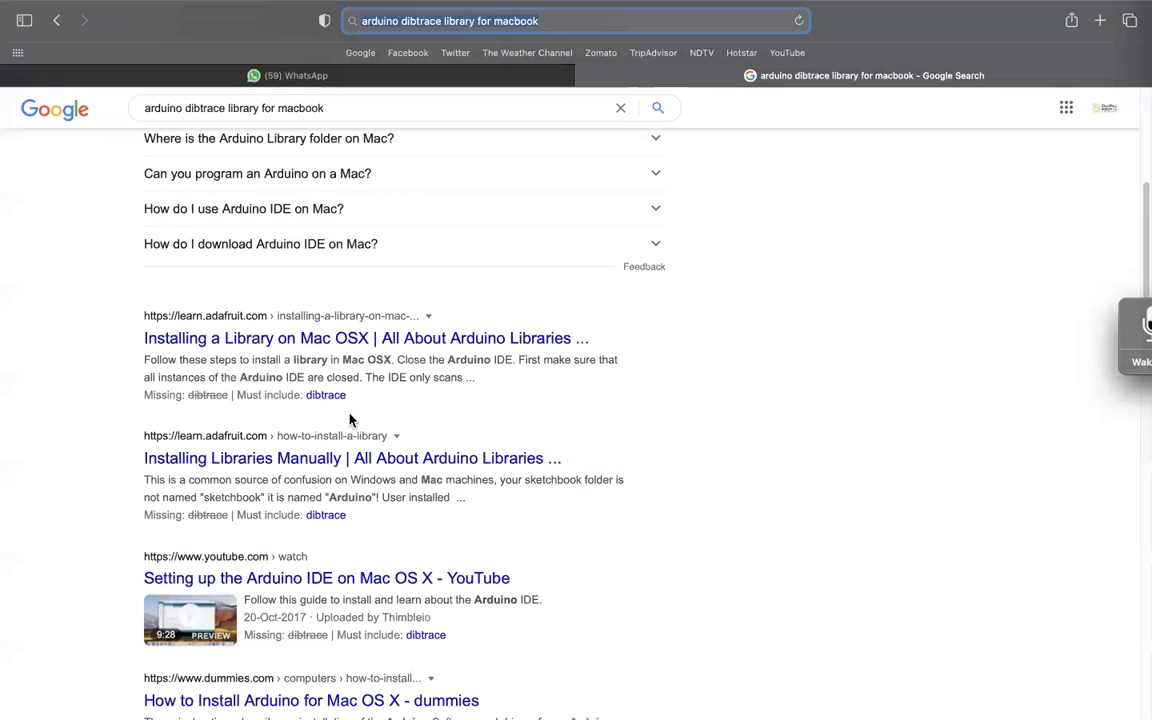
pyautogui.scroll(-3, 350, 420)
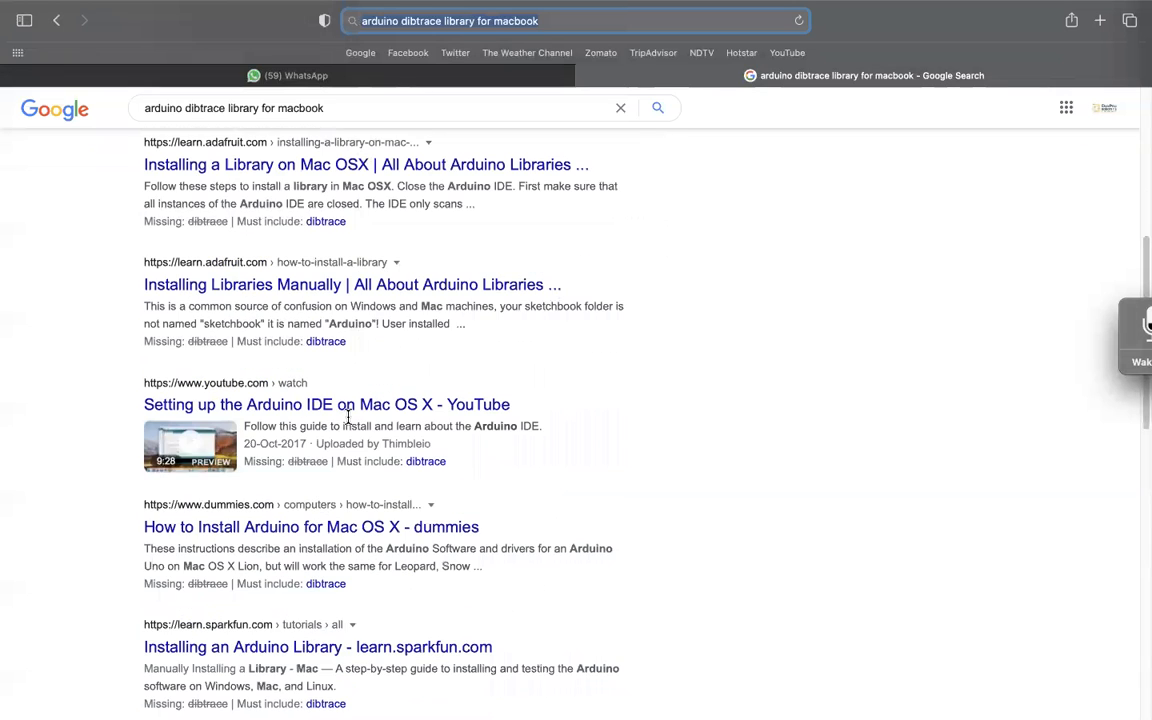
pyautogui.scroll(-2, 349, 418)
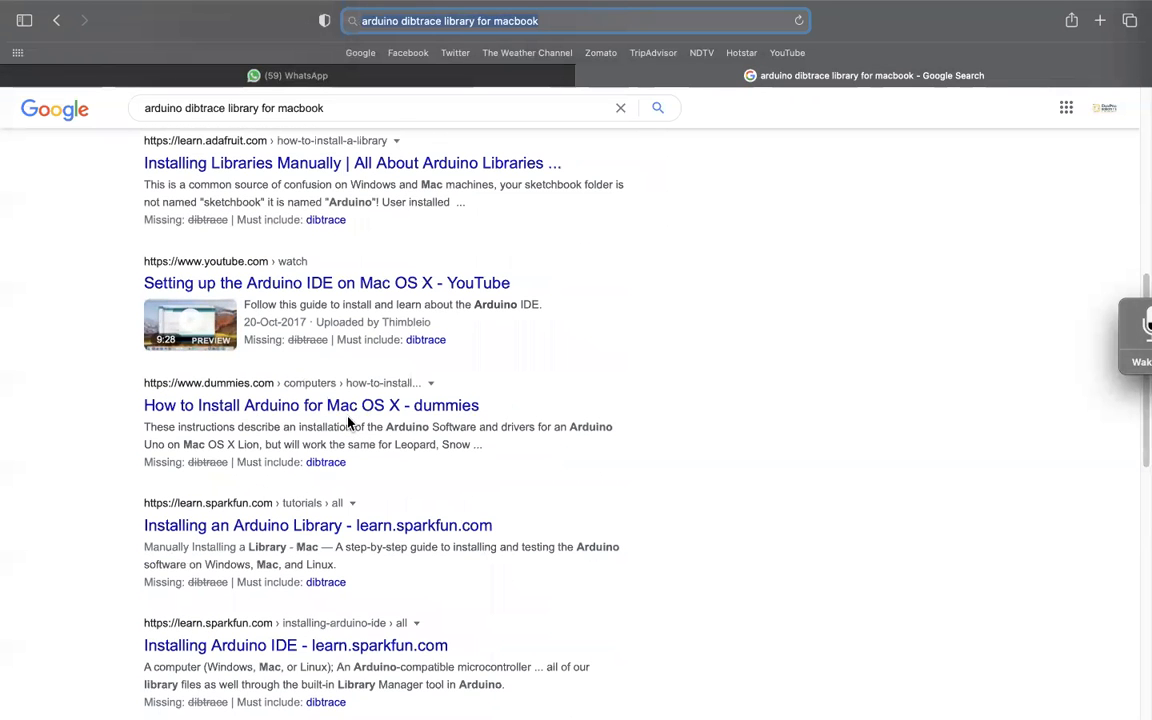
pyautogui.scroll(15, 349, 423)
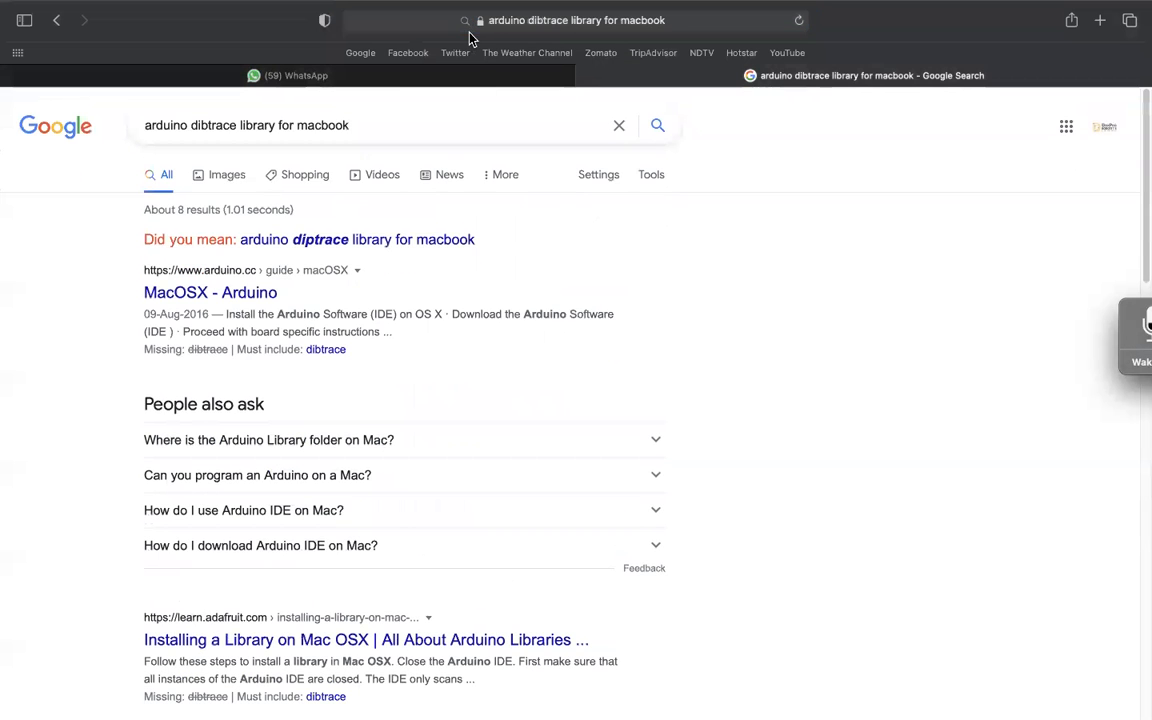
pyautogui.click(599, 24)
pyautogui.click(57, 22)
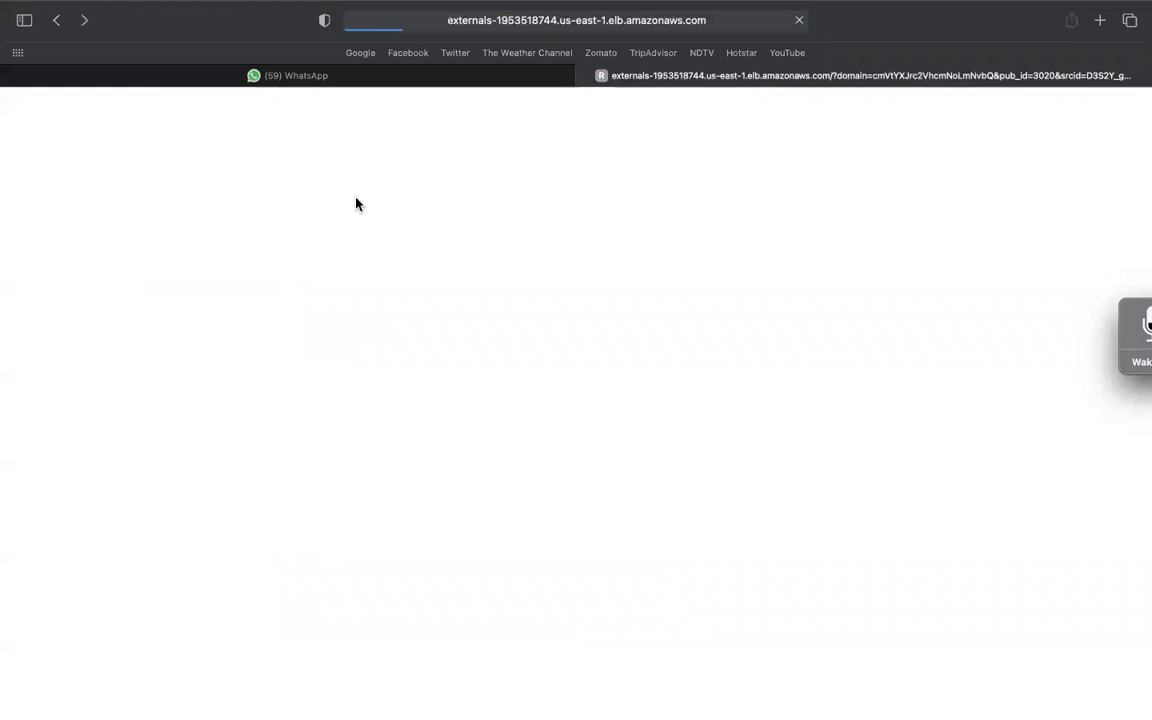
# Step: Open the DipTrace Forum topic "How to install arduino library in dip trace" from the Yahoo search results
pyautogui.scroll(-10, 291, 510)
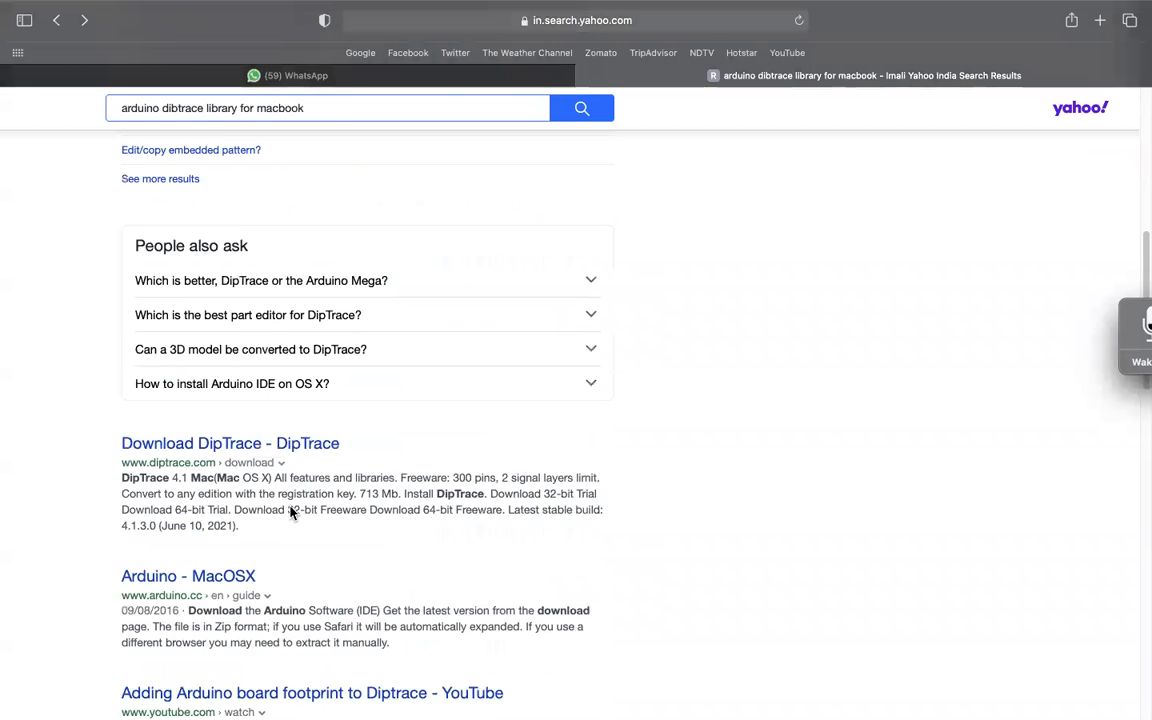
pyautogui.scroll(3, 291, 512)
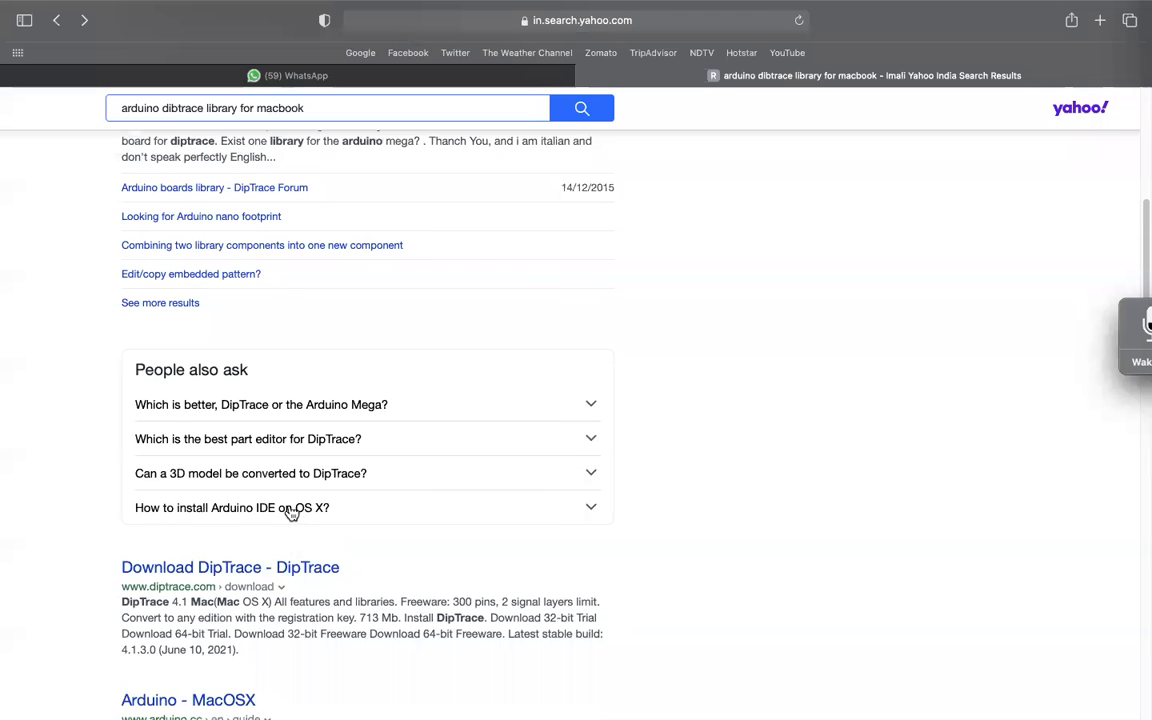
pyautogui.scroll(3, 291, 512)
pyautogui.scroll(-4, 291, 512)
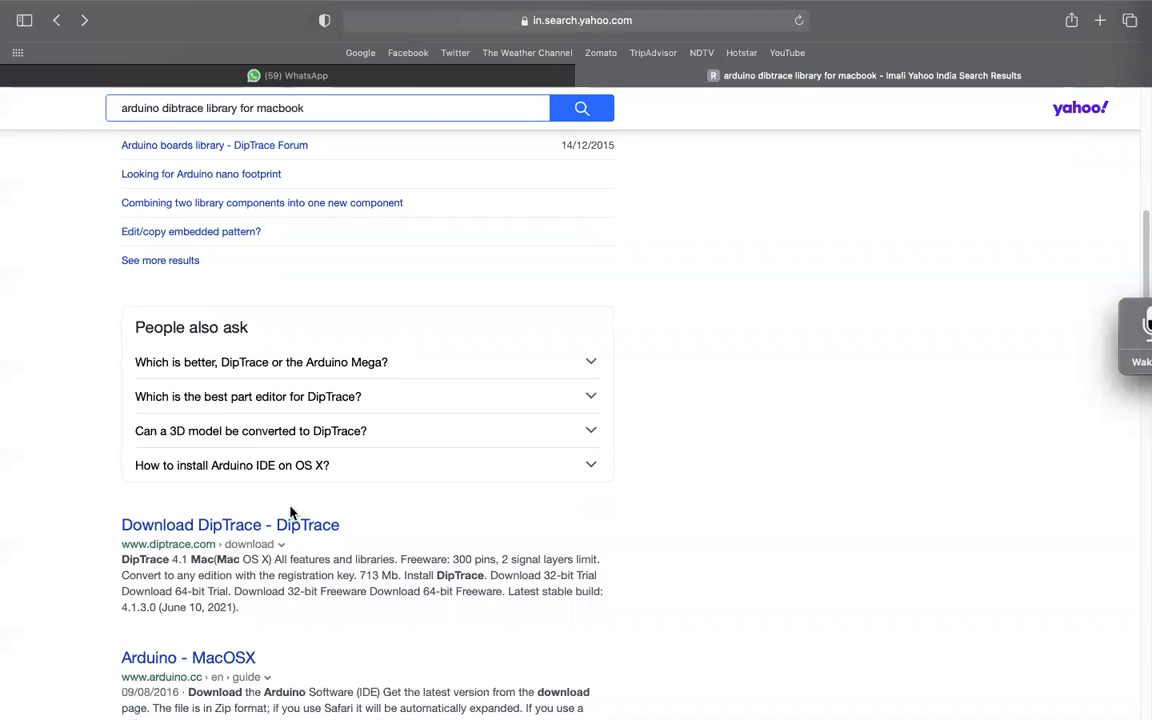
pyautogui.scroll(-1, 284, 528)
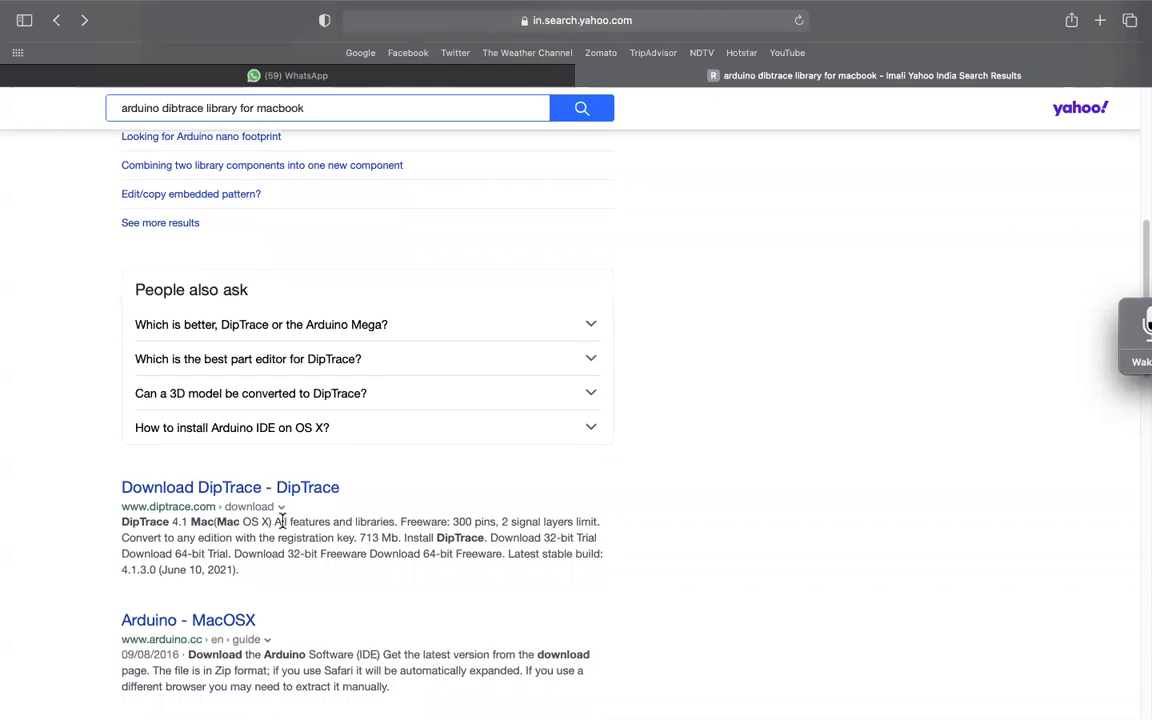
pyautogui.scroll(10, 281, 521)
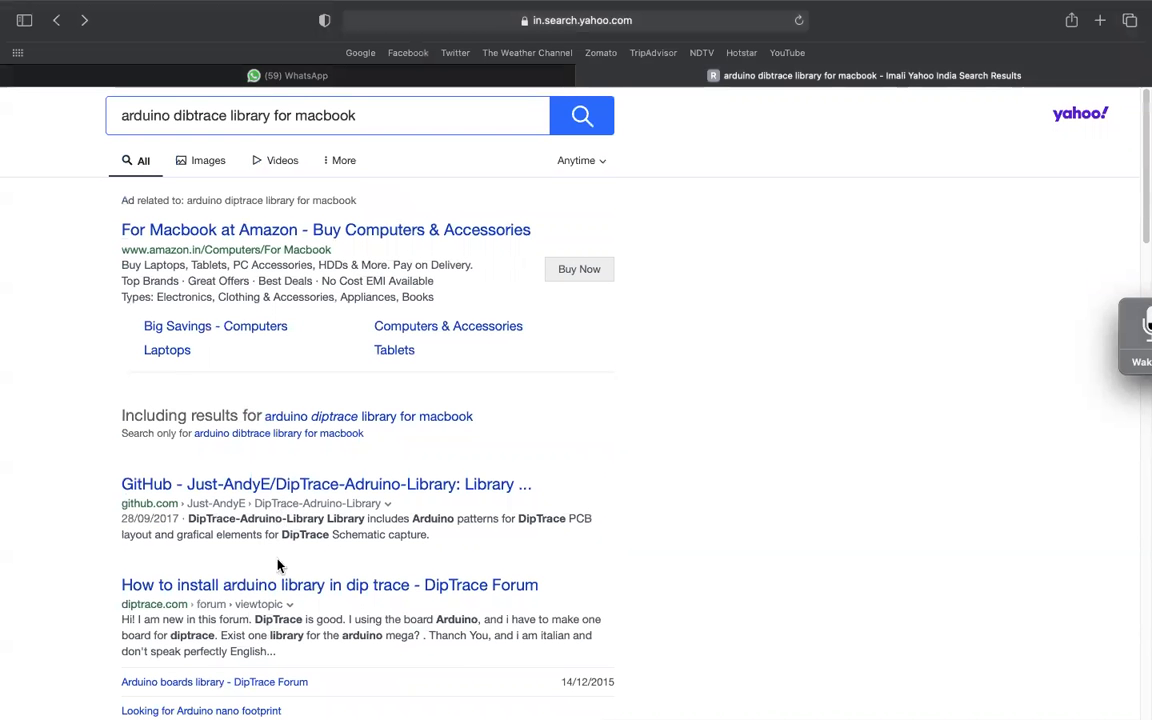
pyautogui.click(278, 586)
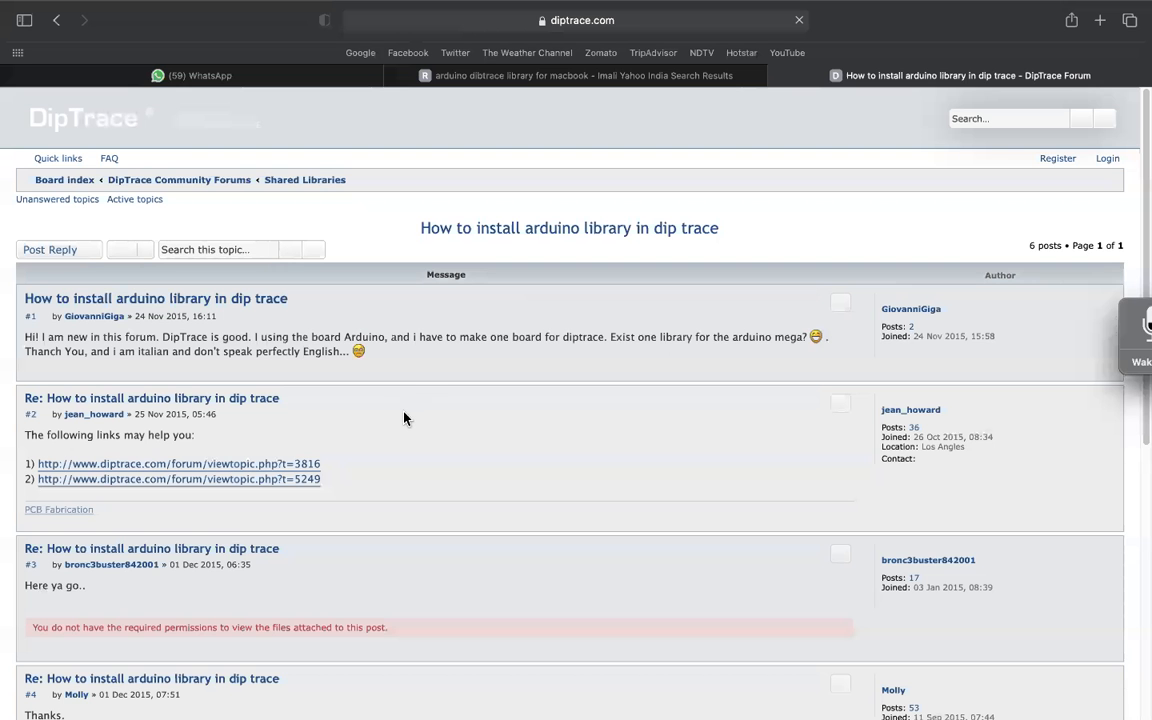
# Step: Open the GitHub repository DipTrace-Adruino-Library linked in the fifth post of the forum topic
pyautogui.scroll(-5, 404, 418)
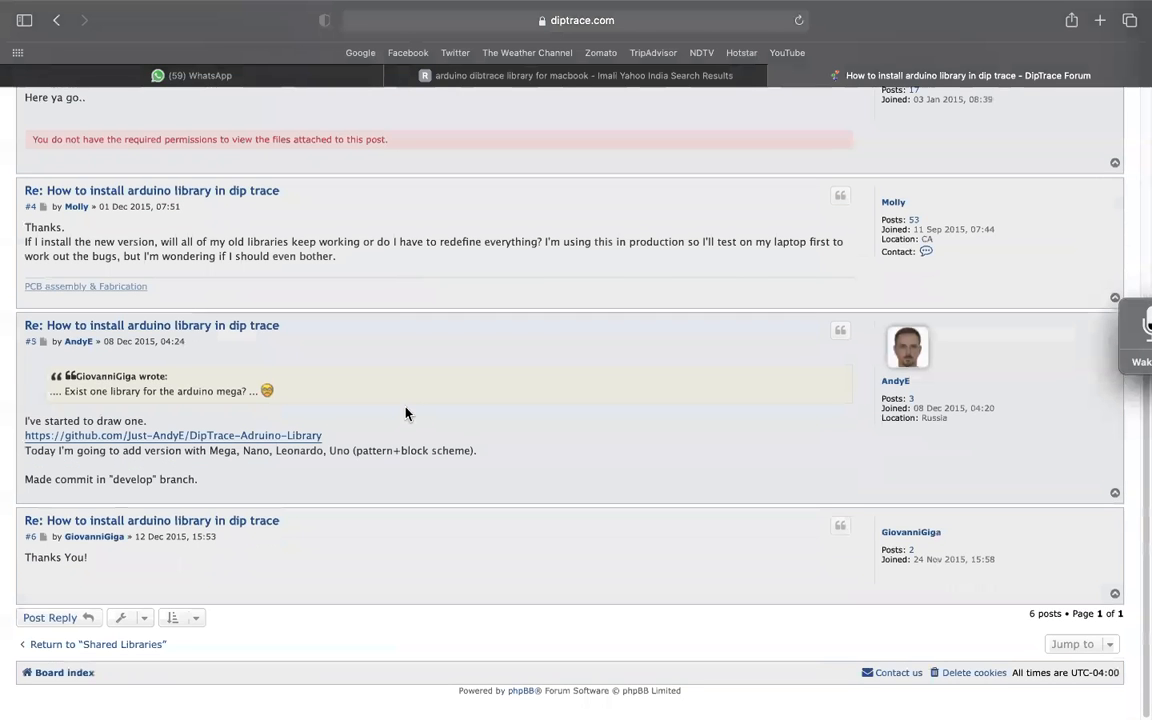
pyautogui.scroll(6, 405, 413)
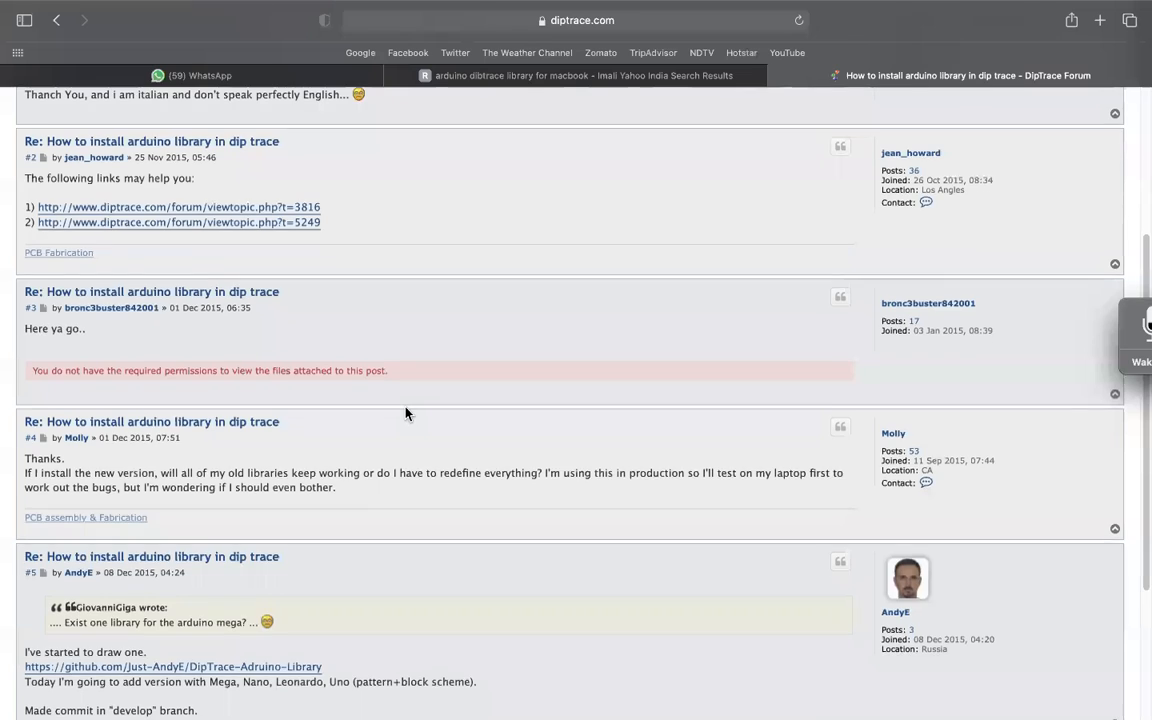
pyautogui.scroll(-5, 405, 413)
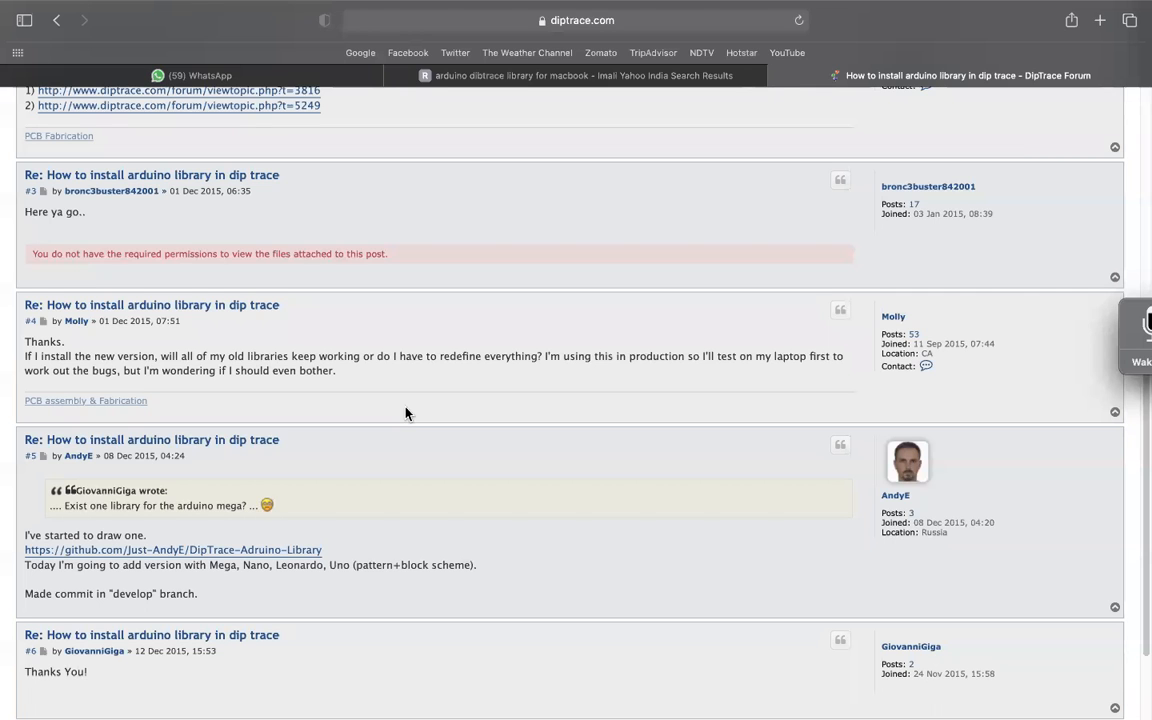
pyautogui.scroll(-3, 405, 413)
pyautogui.click(262, 441)
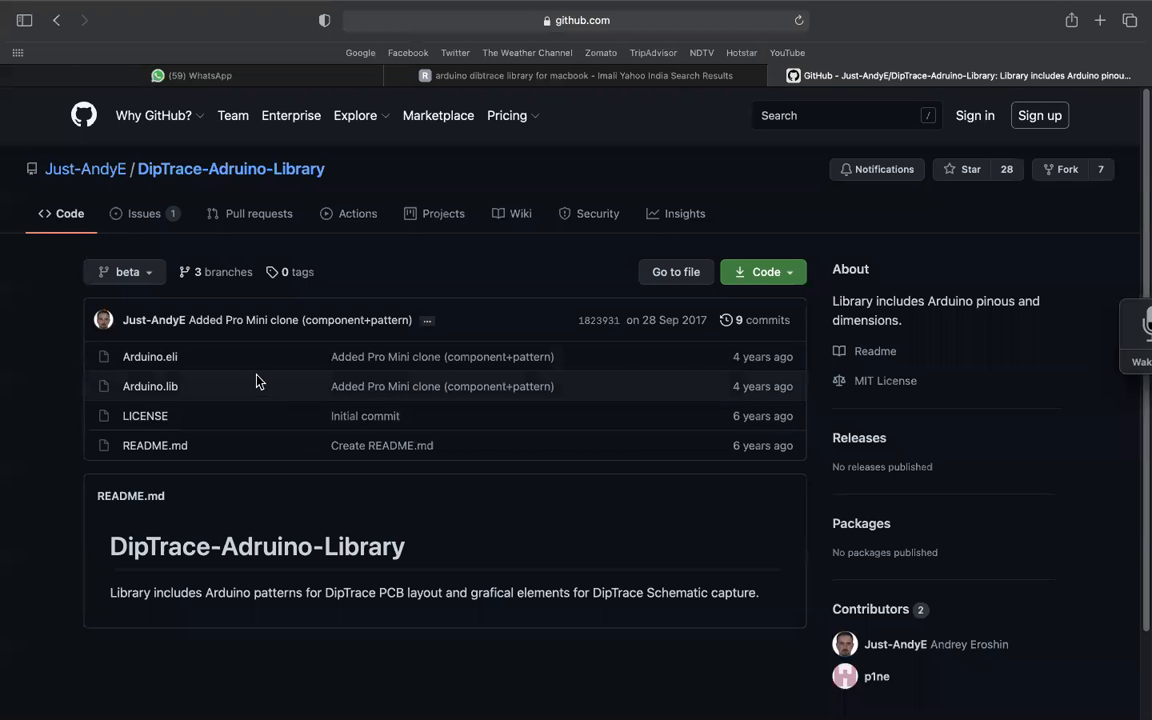
# Step: Download the DipTrace-Adruino-Library repository as a ZIP and open the downloaded DipTrace-Adruino-Library-beta folder
pyautogui.click(766, 272)
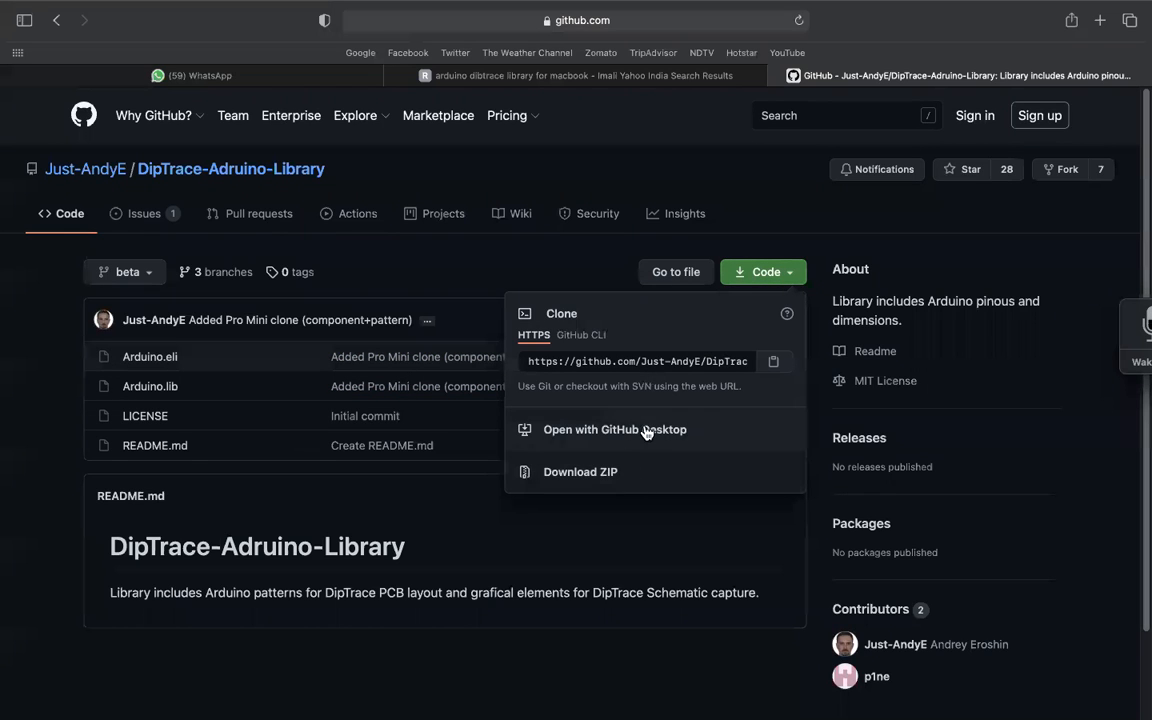
pyautogui.click(634, 481)
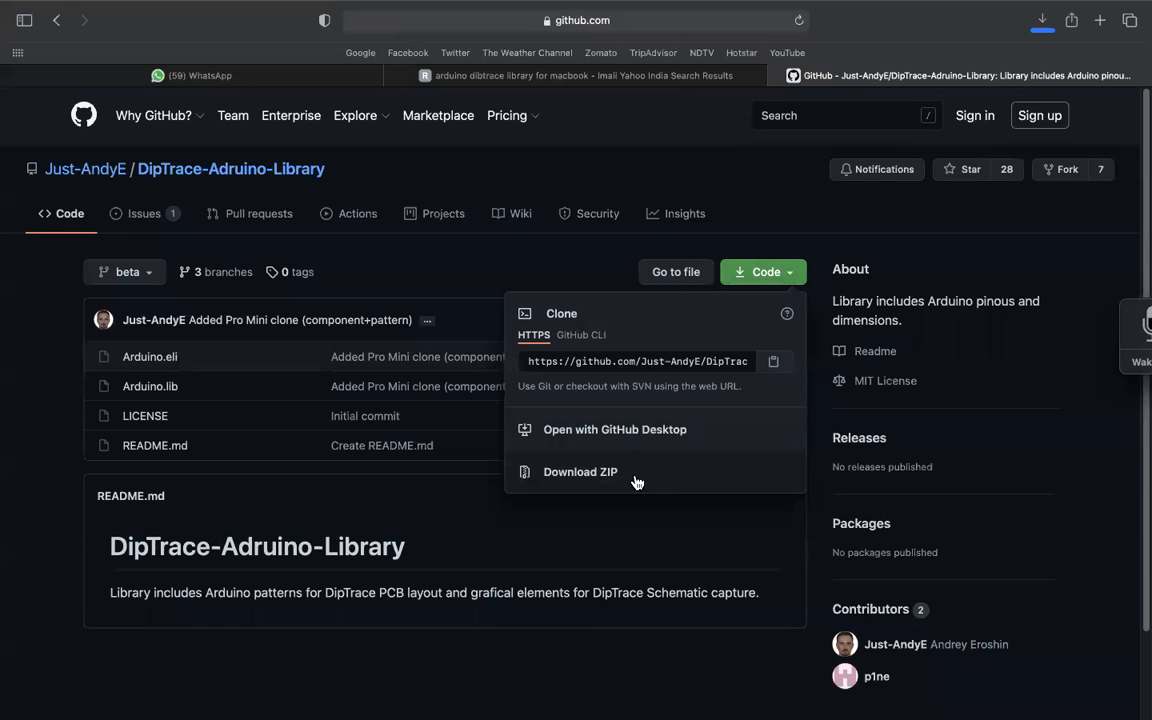
pyautogui.click(1043, 21)
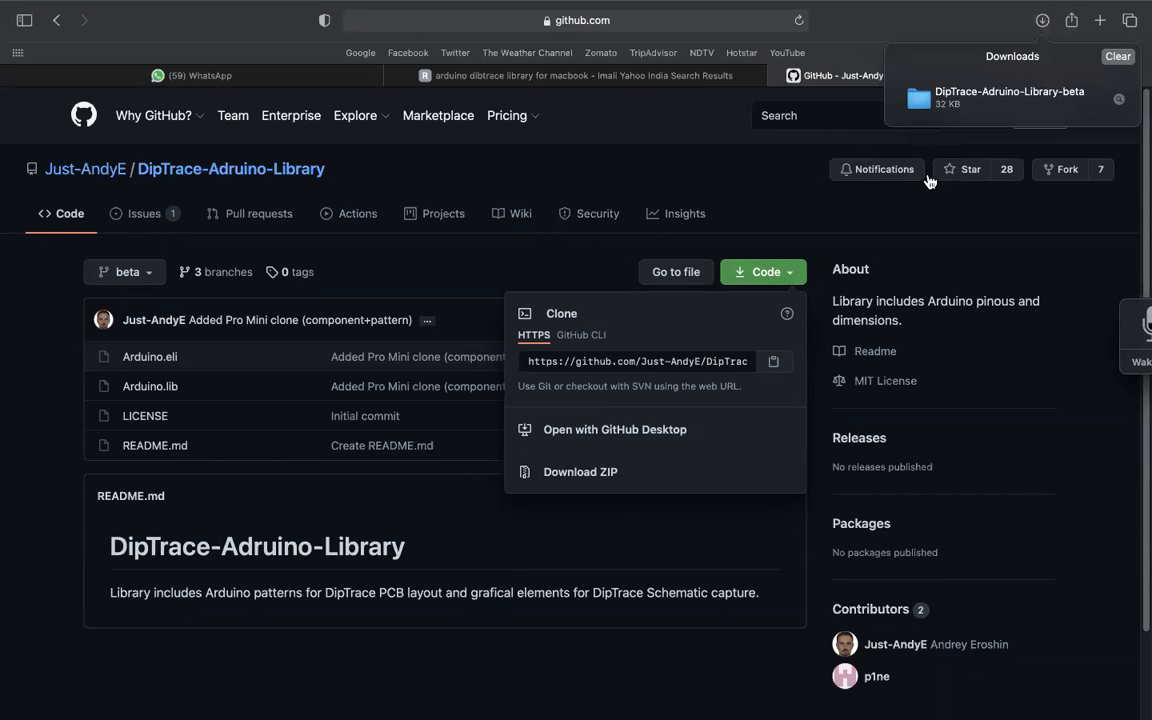
pyautogui.doubleClick(949, 110)
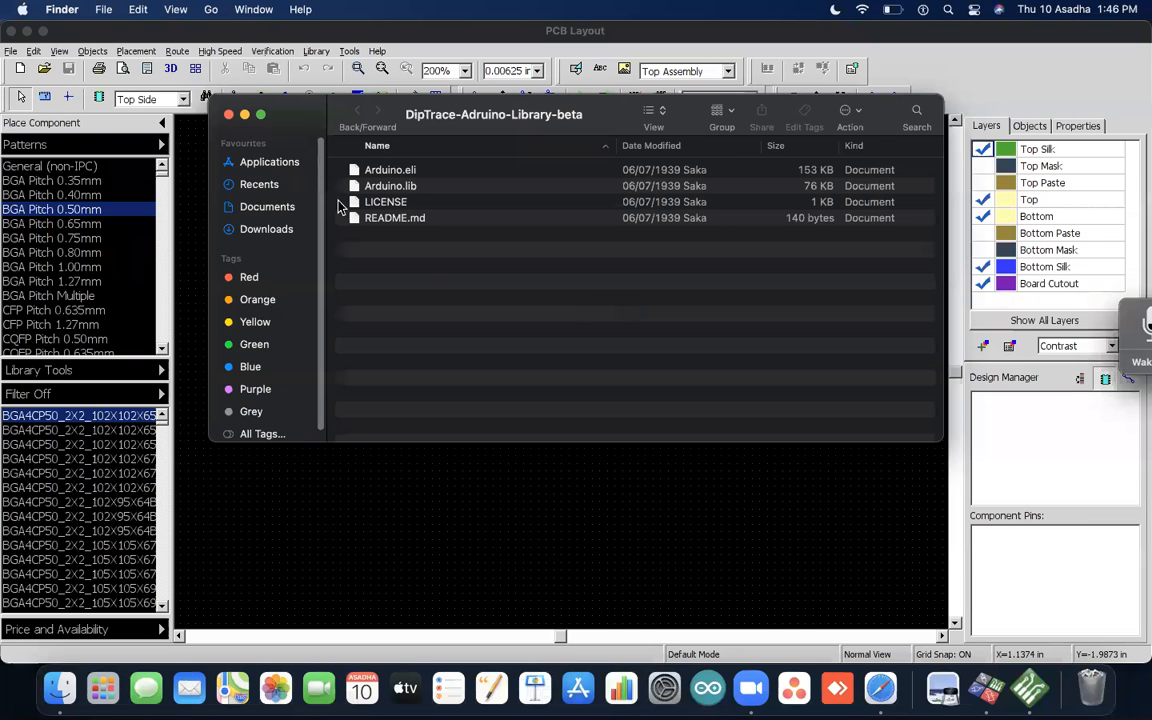
# Step: Copy the Arduino.eli and Arduino.lib files from the DipTrace-Adruino-Library-beta folder
pyautogui.click(398, 203)
pyautogui.click(402, 190)
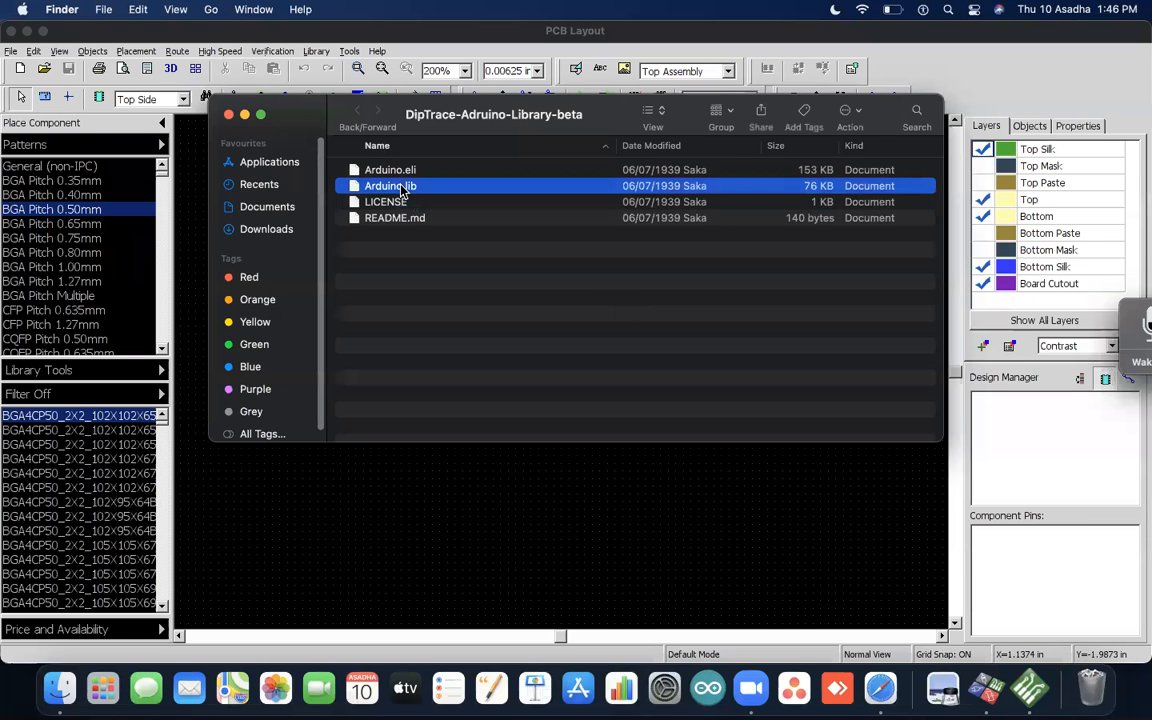
pyautogui.keyDown('shift'); pyautogui.click(404, 179); pyautogui.keyUp('shift')
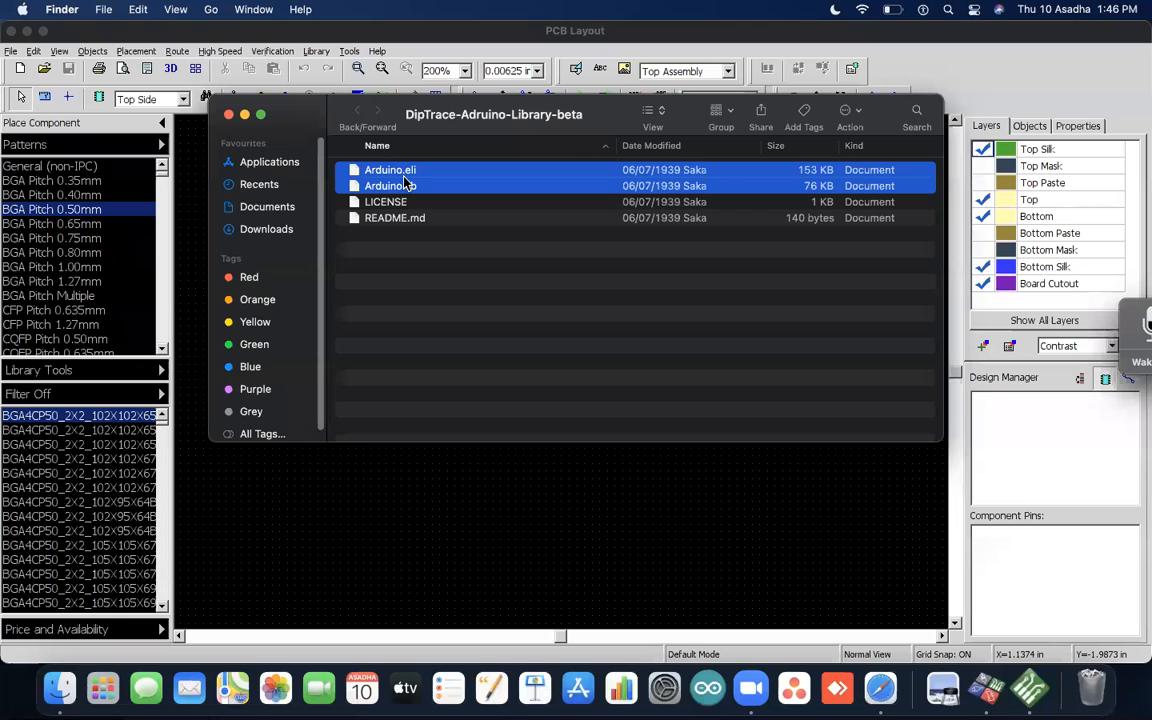
pyautogui.rightClick(405, 182)
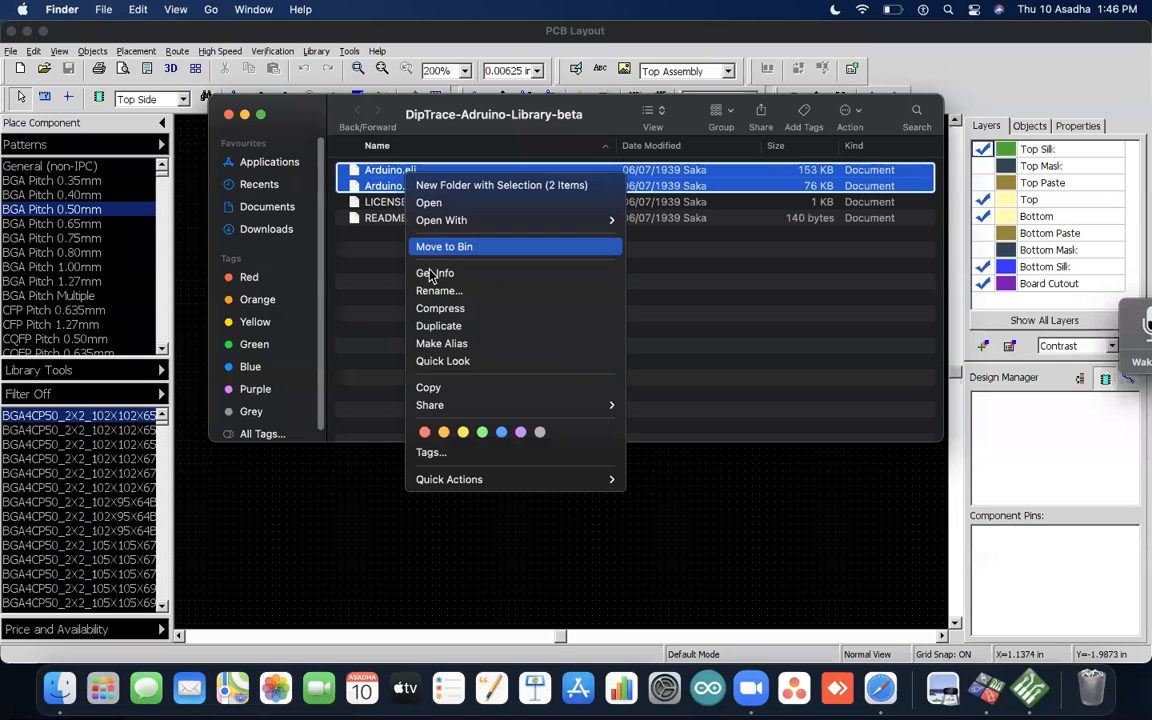
pyautogui.click(440, 388)
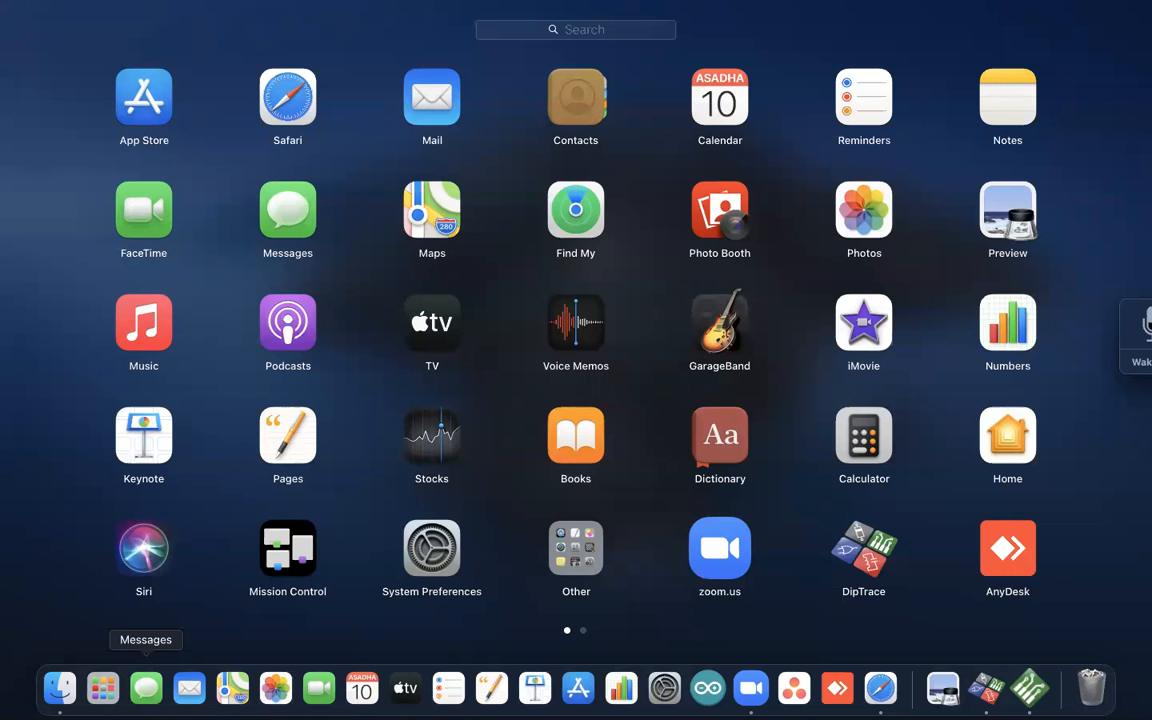
# Step: Look through the Applications, Documents and Recents locations in Finder for the DipTrace library folder, and close the Finder window
pyautogui.click(103, 688)
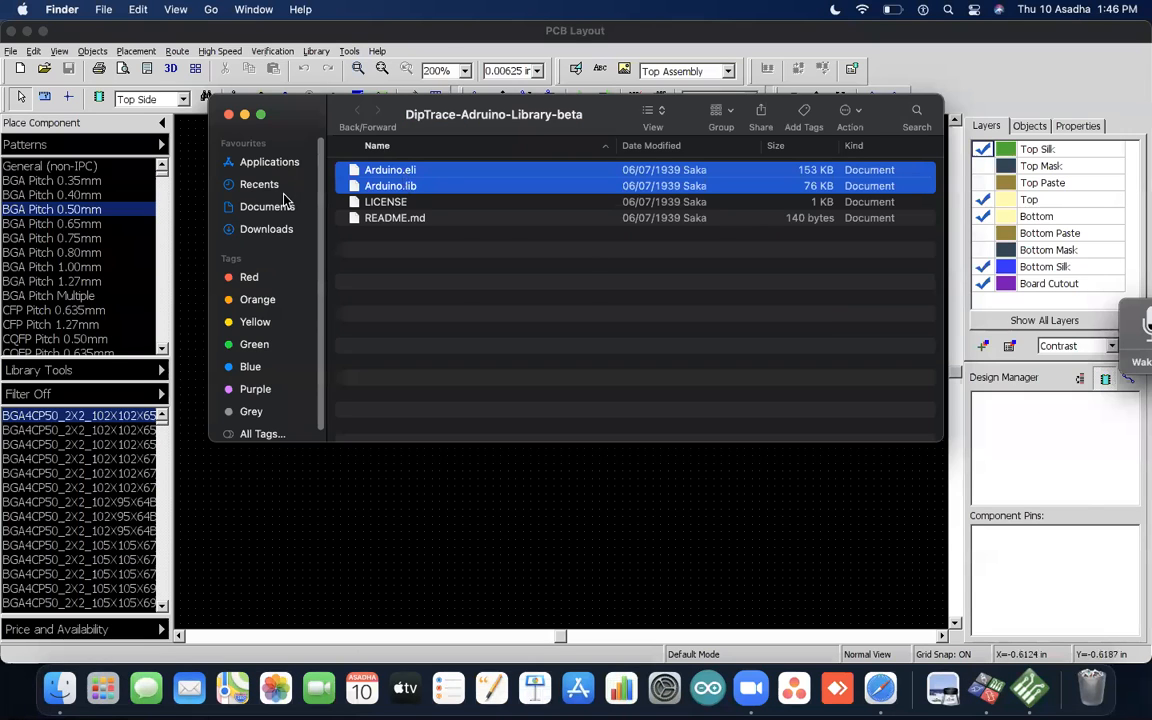
pyautogui.click(274, 165)
pyautogui.scroll(-10, 383, 281)
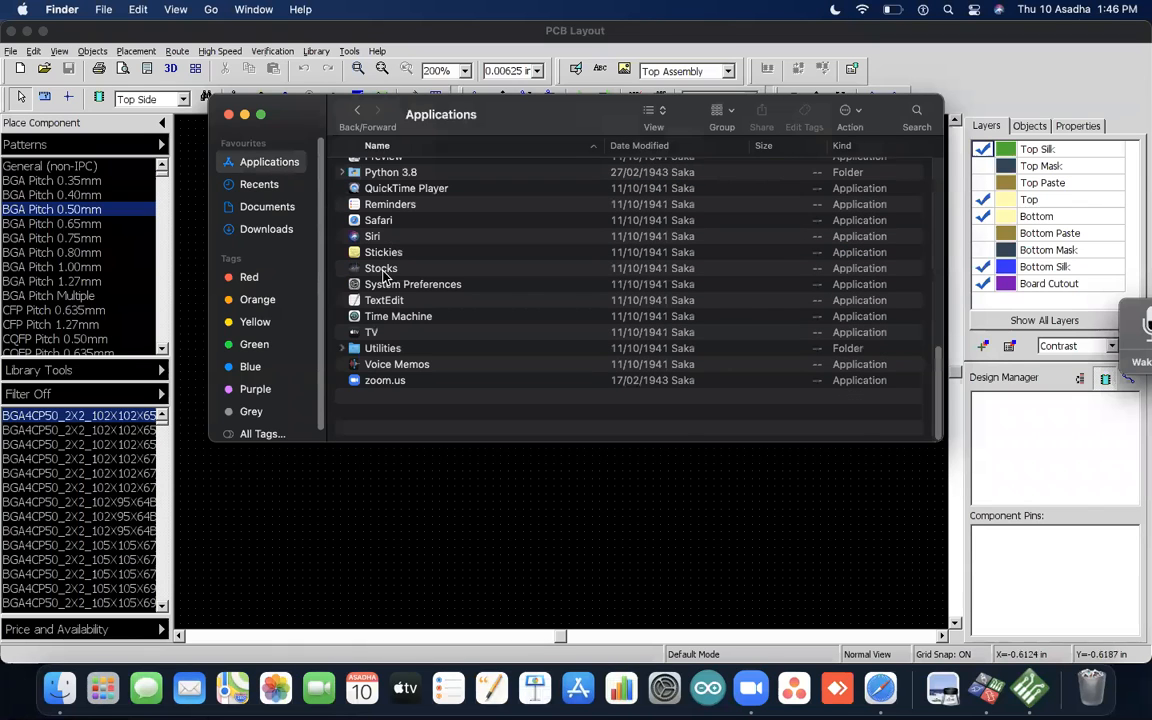
pyautogui.scroll(8, 375, 335)
pyautogui.scroll(2, 373, 355)
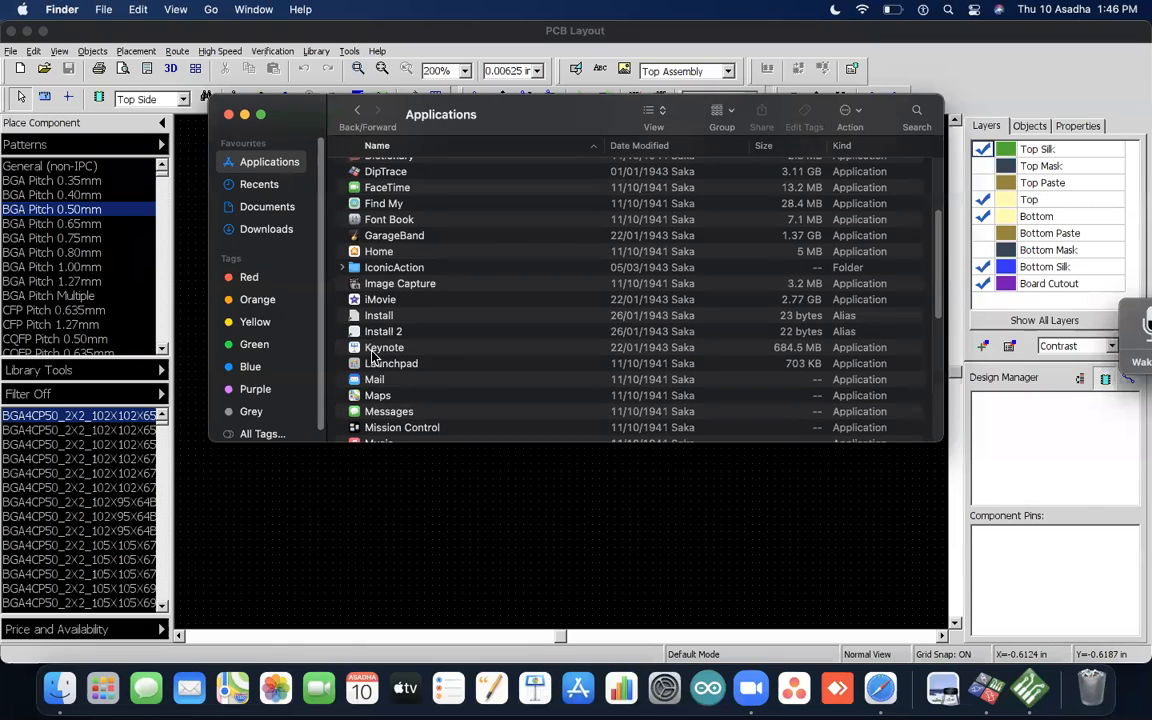
pyautogui.scroll(-10, 373, 356)
pyautogui.scroll(6, 340, 352)
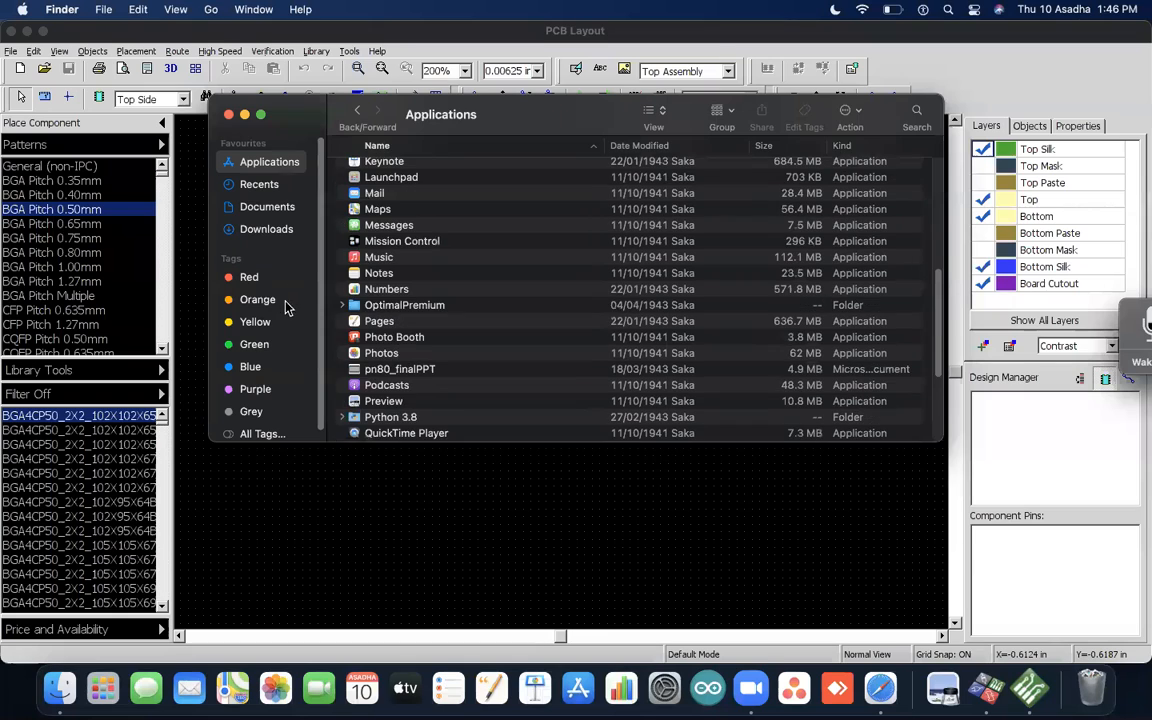
pyautogui.click(268, 206)
pyautogui.click(264, 185)
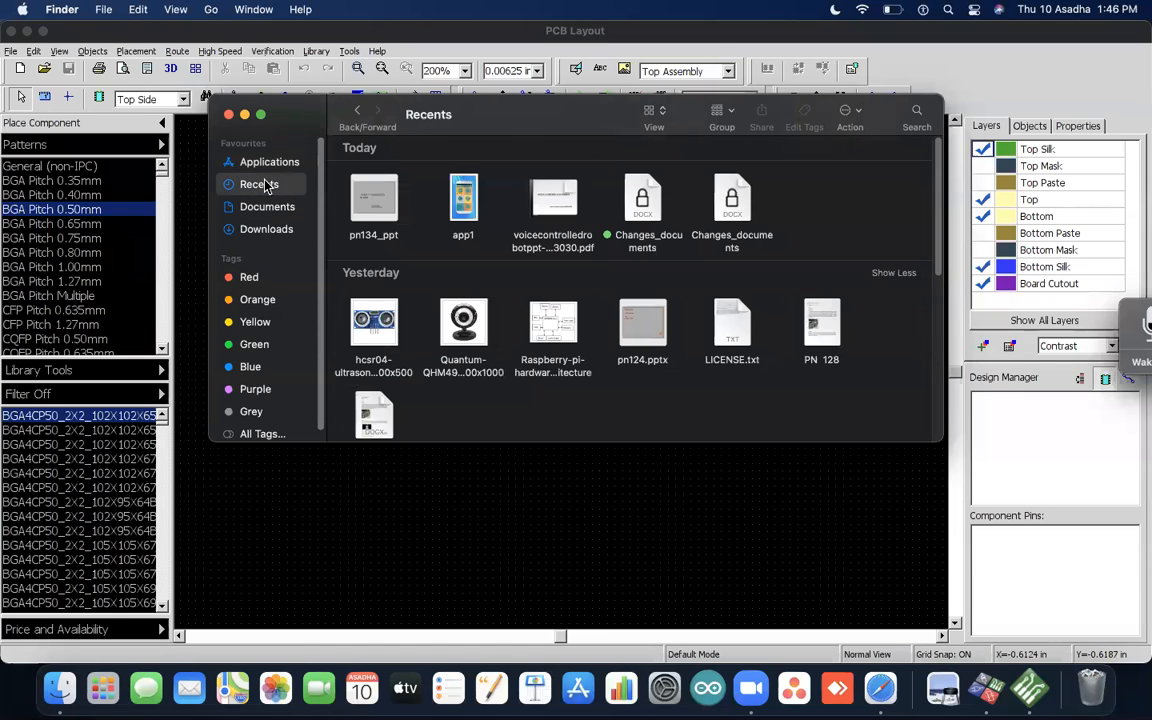
pyautogui.click(228, 114)
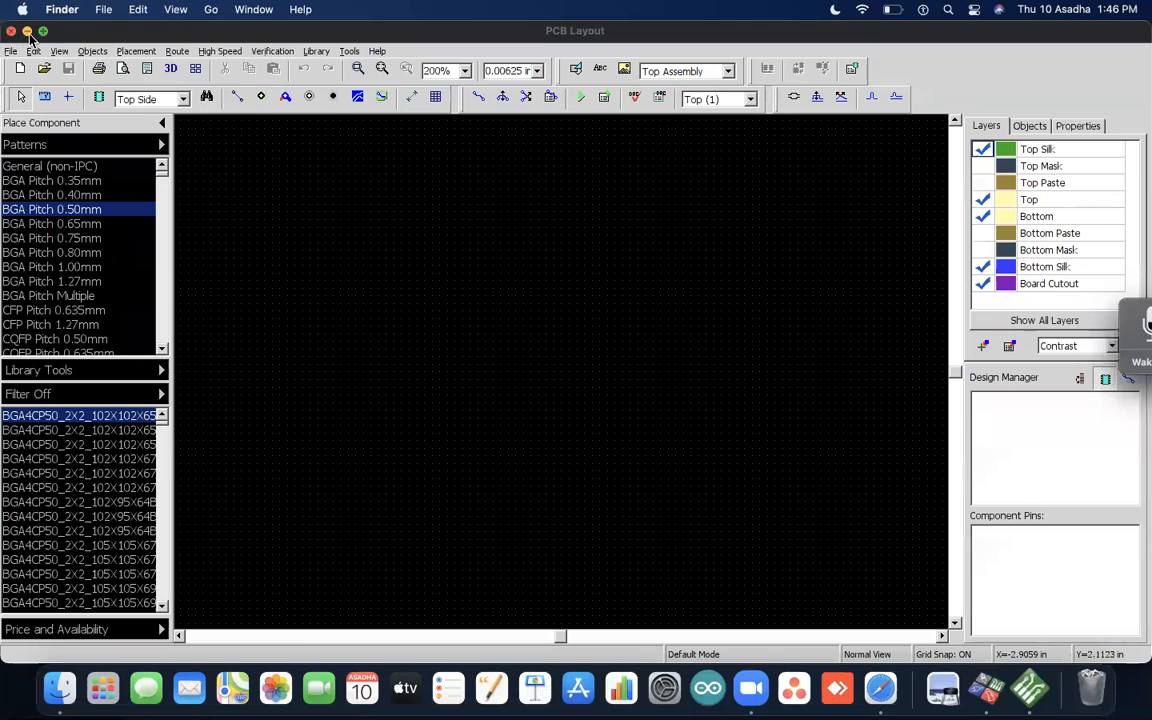
# Step: Minimize the PCB Layout window and look through the Applications folder of Macintosh HD for the DipTrace files
pyautogui.click(27, 31)
pyautogui.doubleClick(1109, 82)
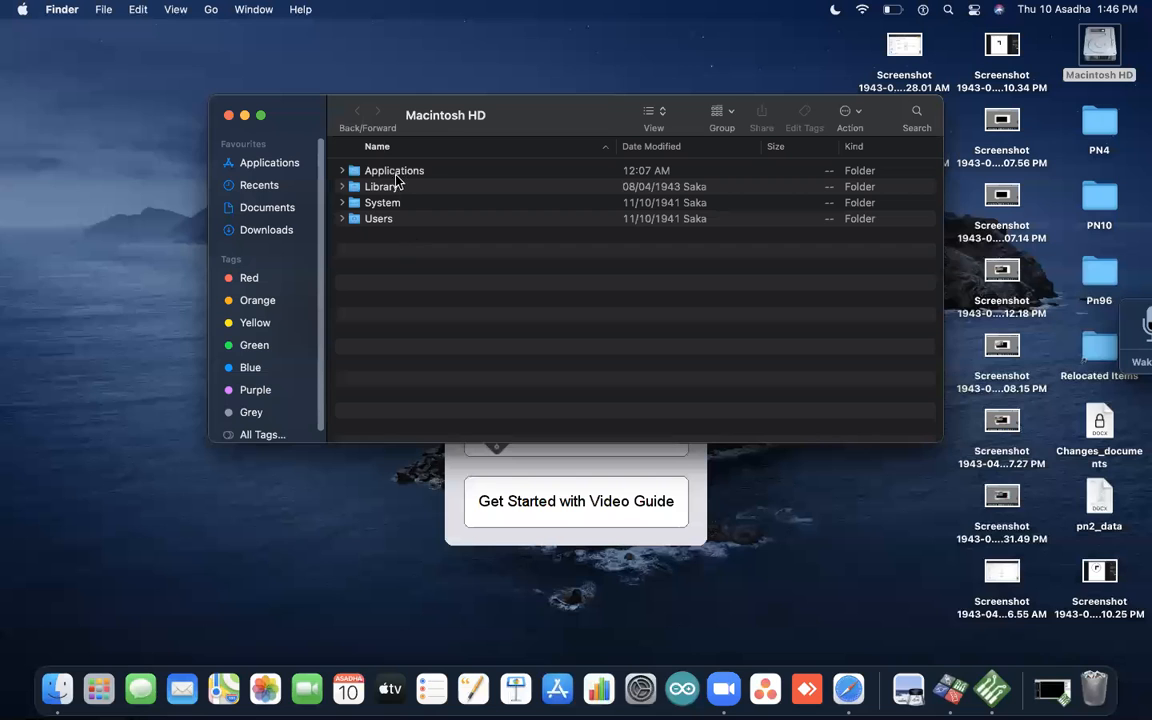
pyautogui.doubleClick(394, 176)
pyautogui.click(423, 292)
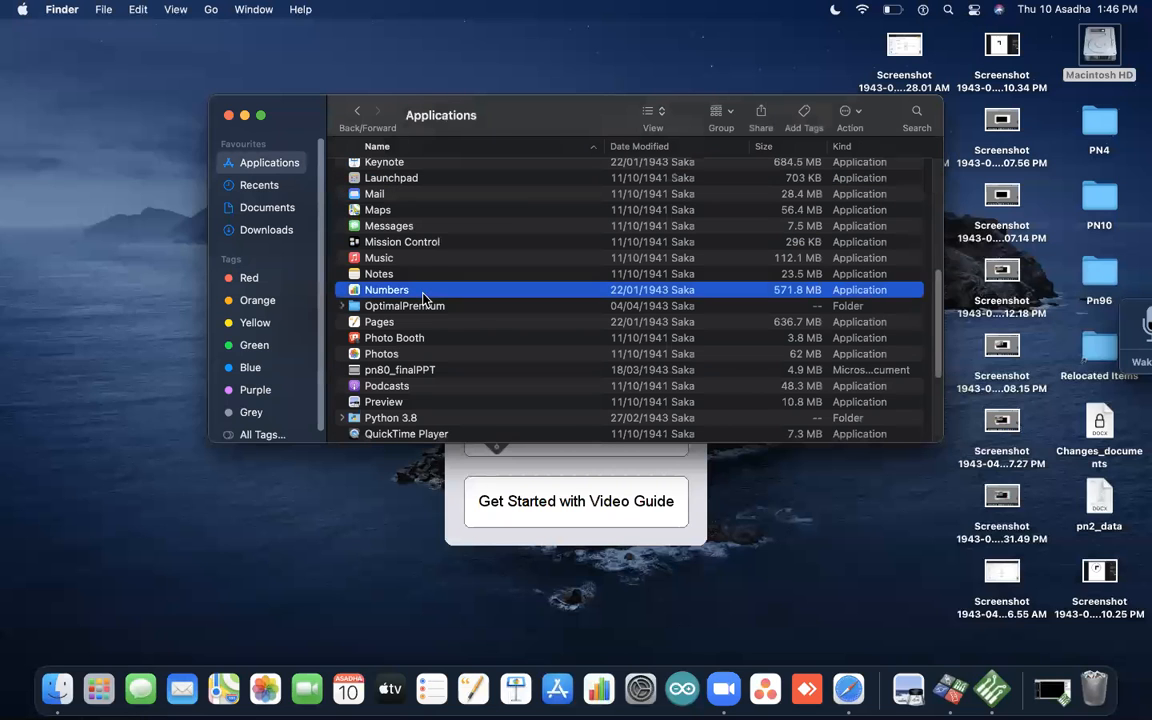
pyautogui.click(423, 321)
pyautogui.scroll(-5, 424, 324)
pyautogui.scroll(2, 415, 330)
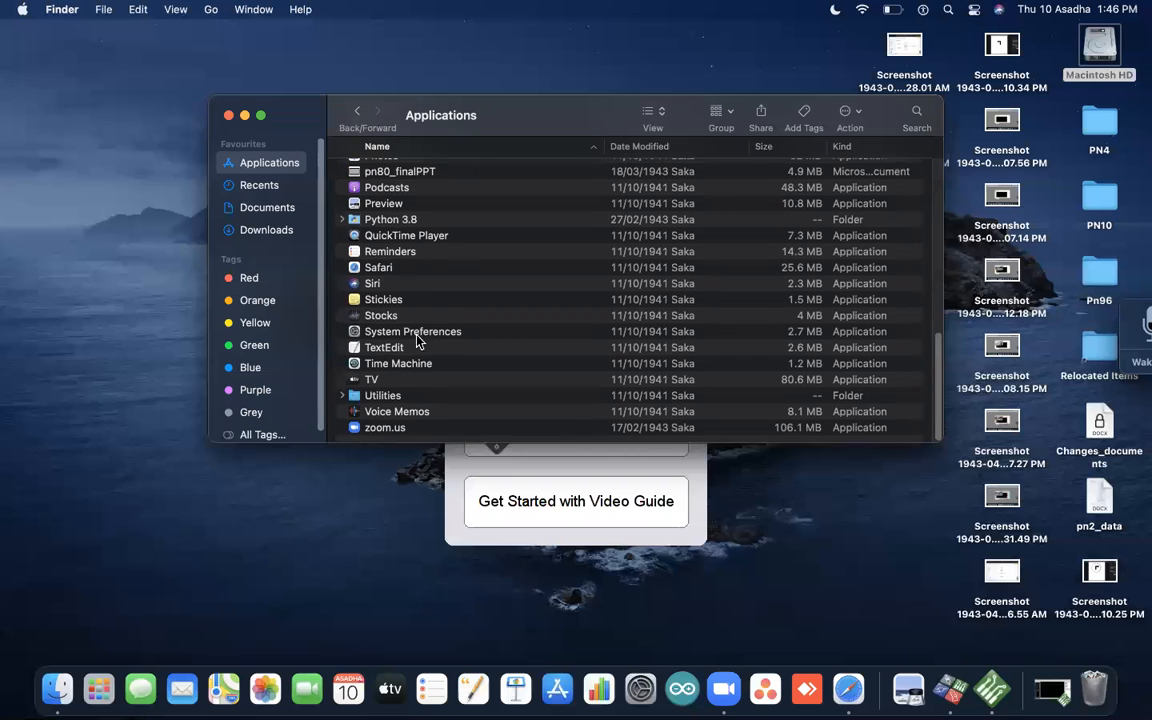
pyautogui.scroll(10, 408, 335)
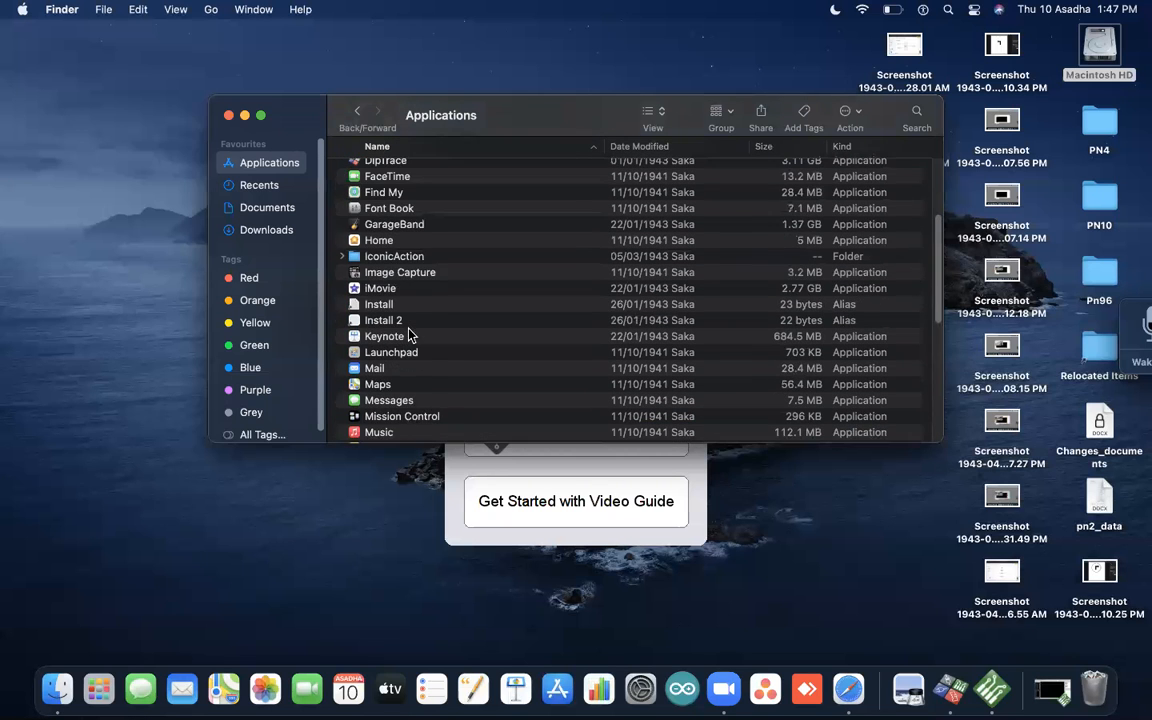
pyautogui.scroll(3, 408, 335)
pyautogui.click(408, 334)
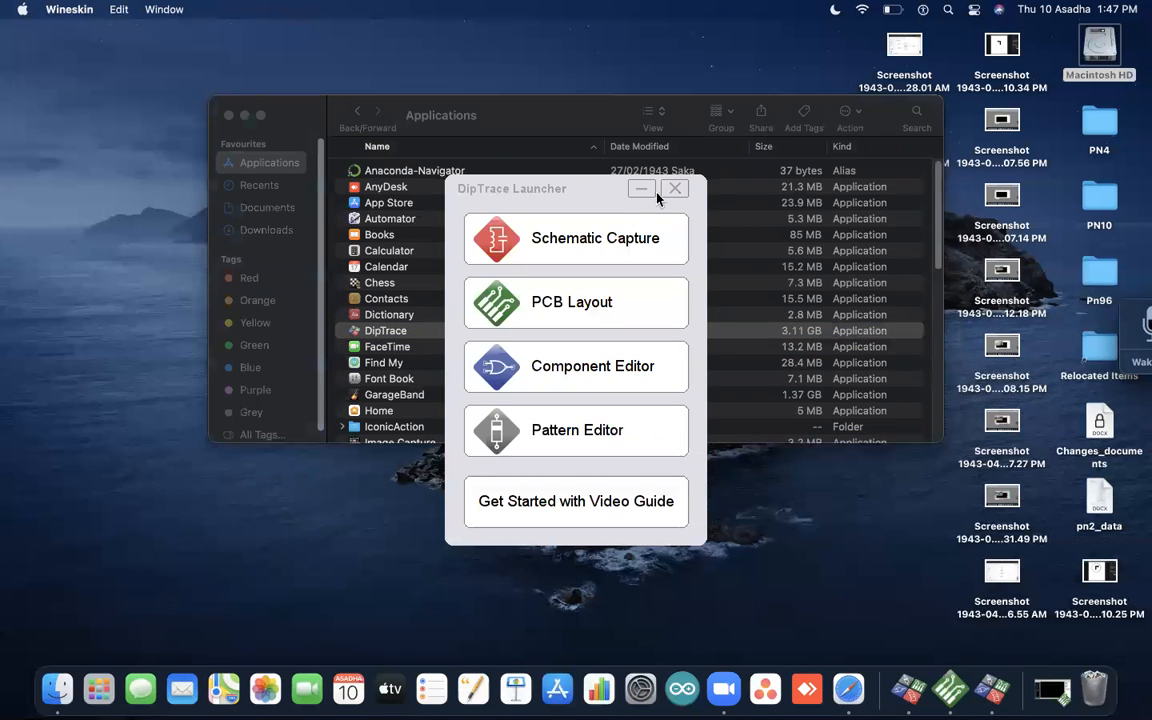
pyautogui.click(677, 189)
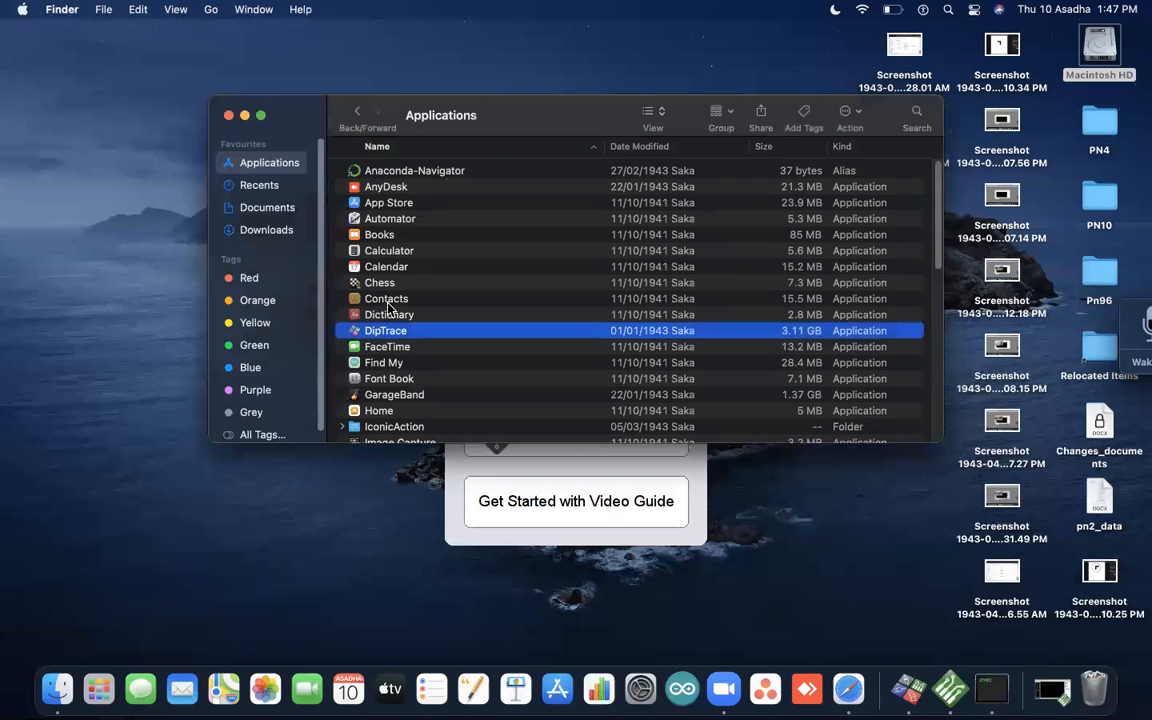
pyautogui.click(230, 116)
# Step: Look through the Library folder of Macintosh HD, including Application Support, for a DipTrace folder
pyautogui.doubleClick(1082, 40)
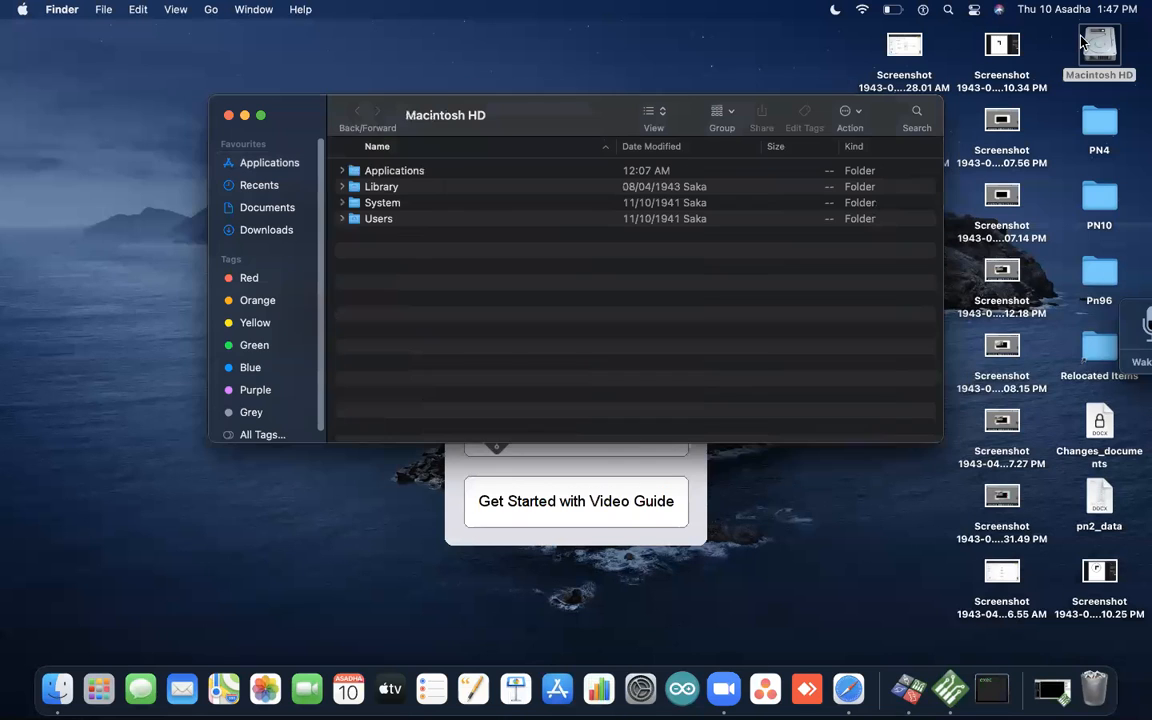
pyautogui.click(380, 186)
pyautogui.doubleClick(380, 186)
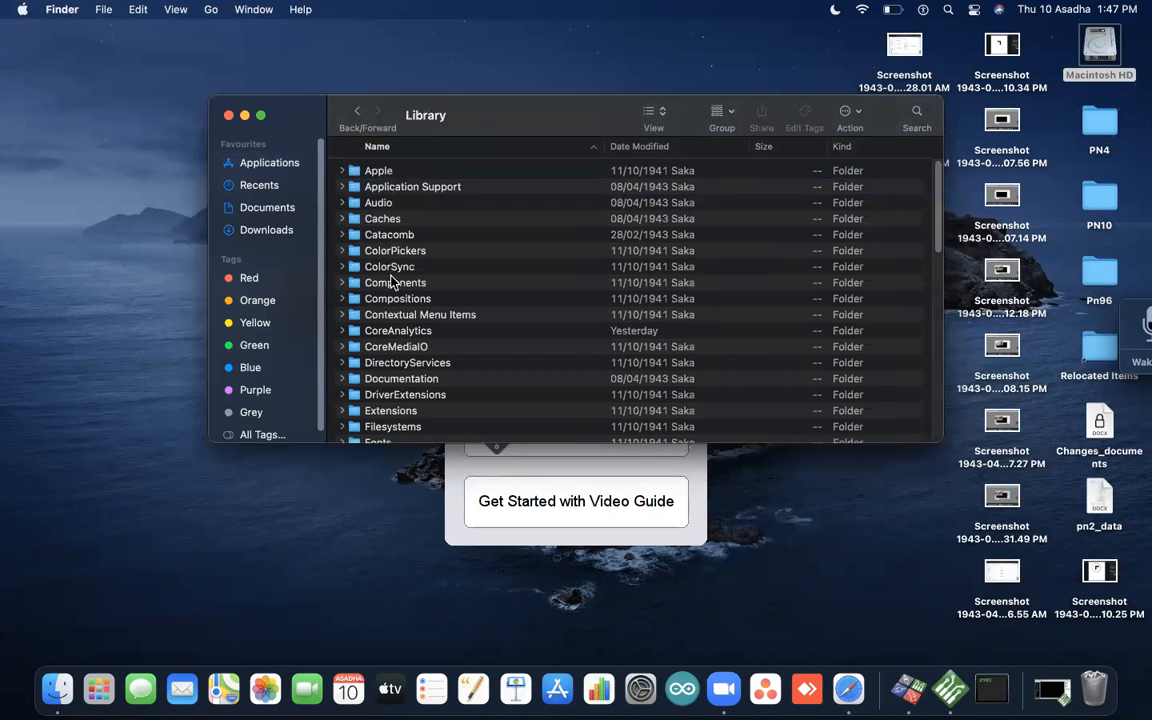
pyautogui.scroll(-3, 393, 302)
pyautogui.scroll(-3, 393, 302)
pyautogui.scroll(-5, 393, 302)
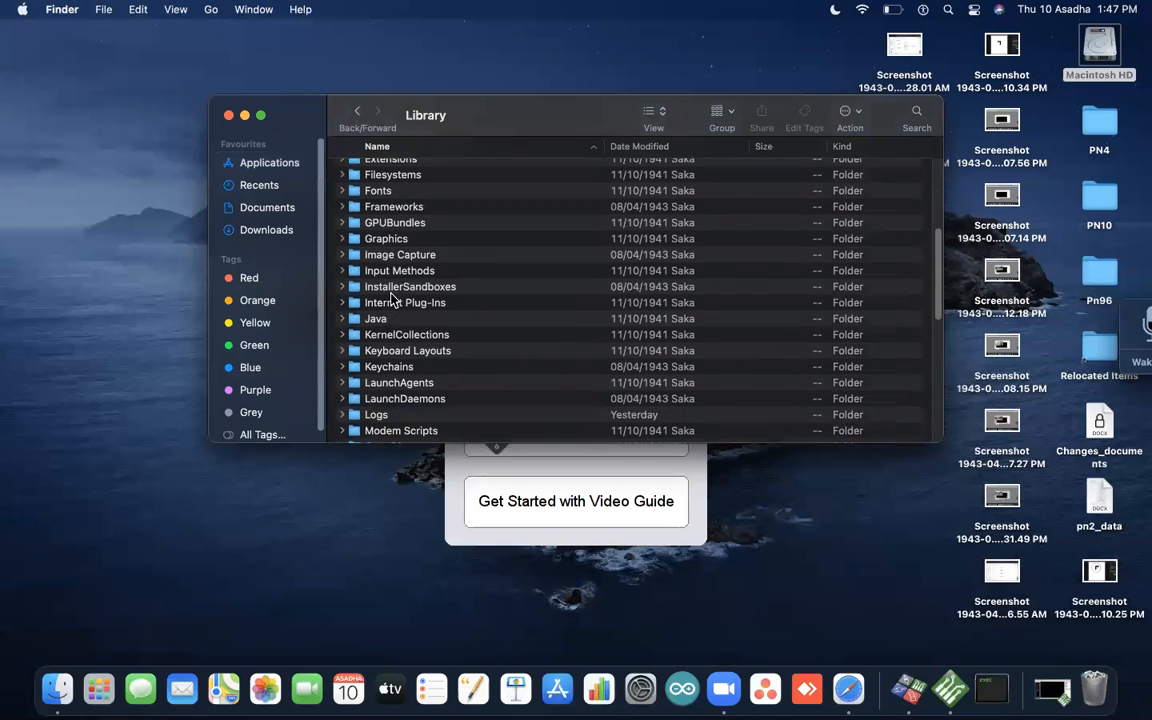
pyautogui.scroll(-6, 393, 300)
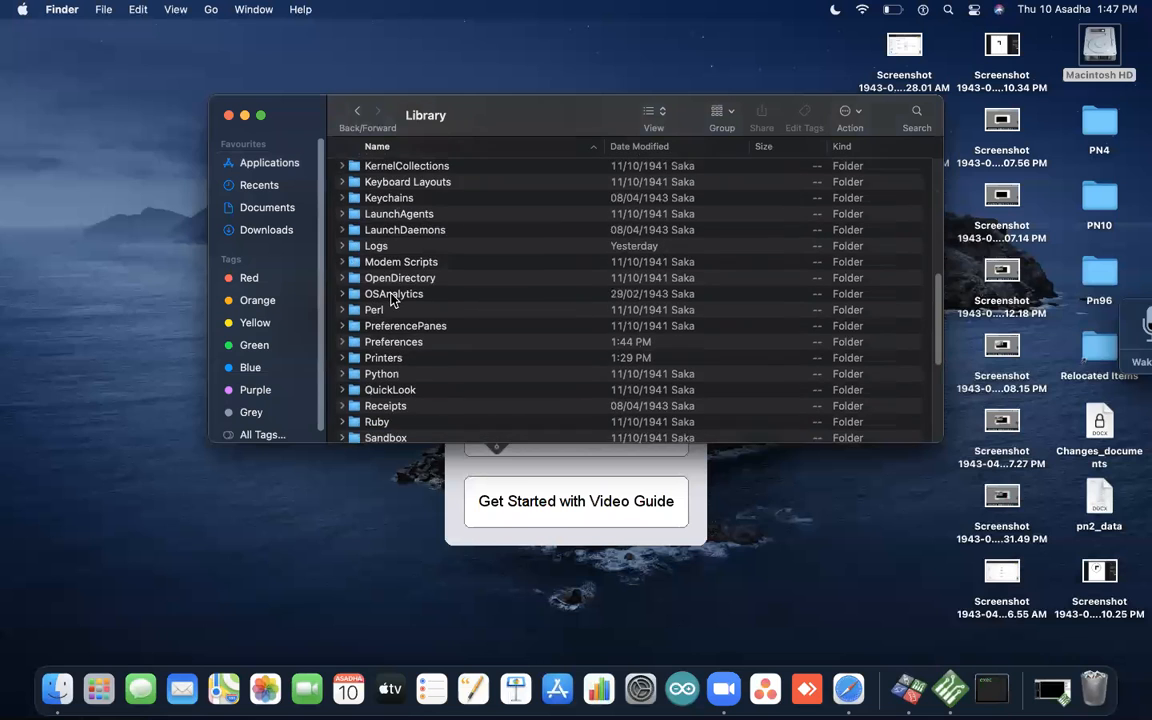
pyautogui.scroll(-4, 393, 300)
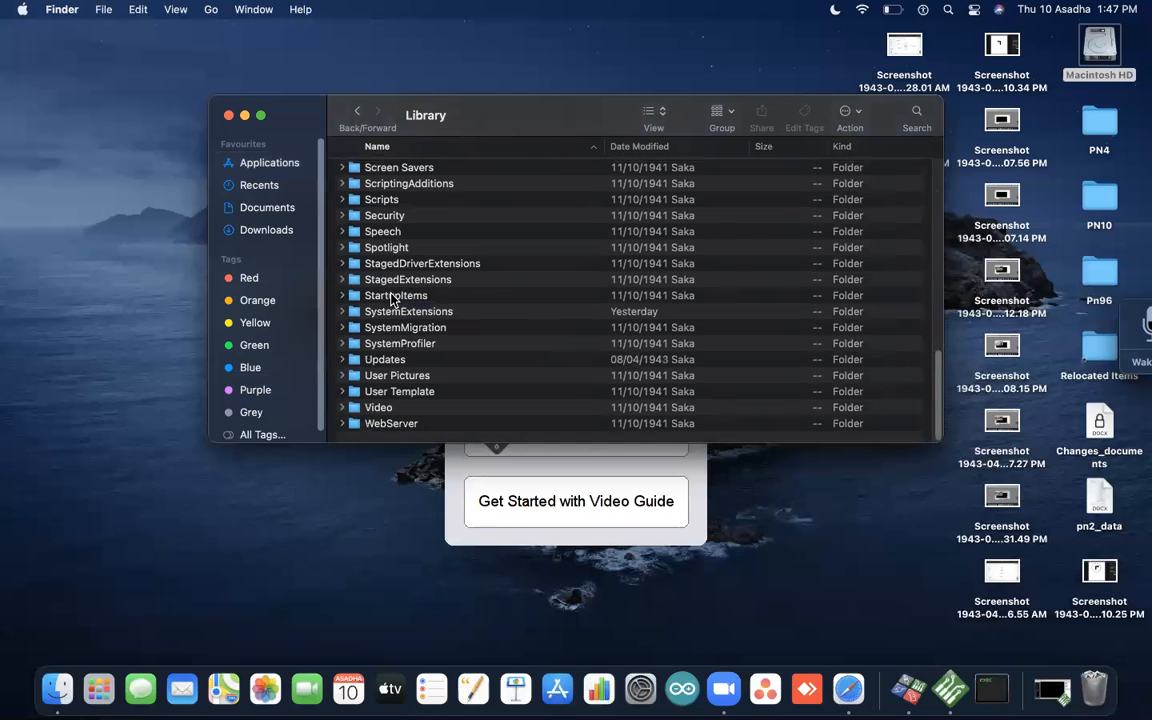
pyautogui.scroll(15, 393, 300)
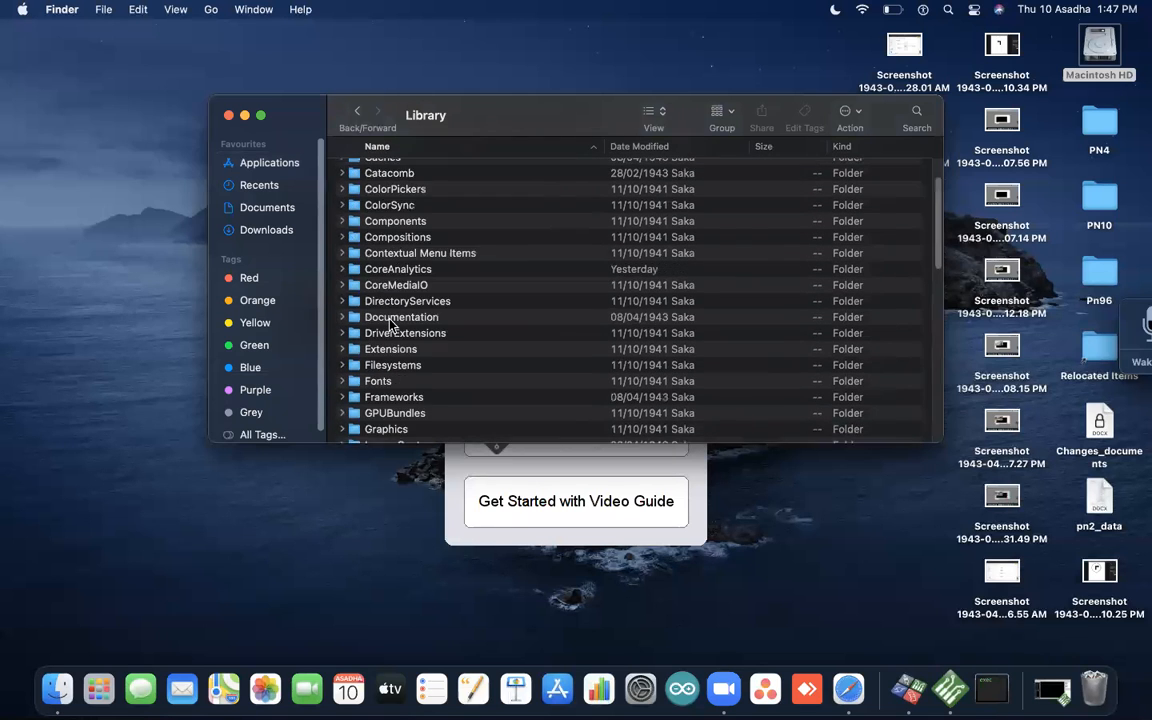
pyautogui.doubleClick(388, 187)
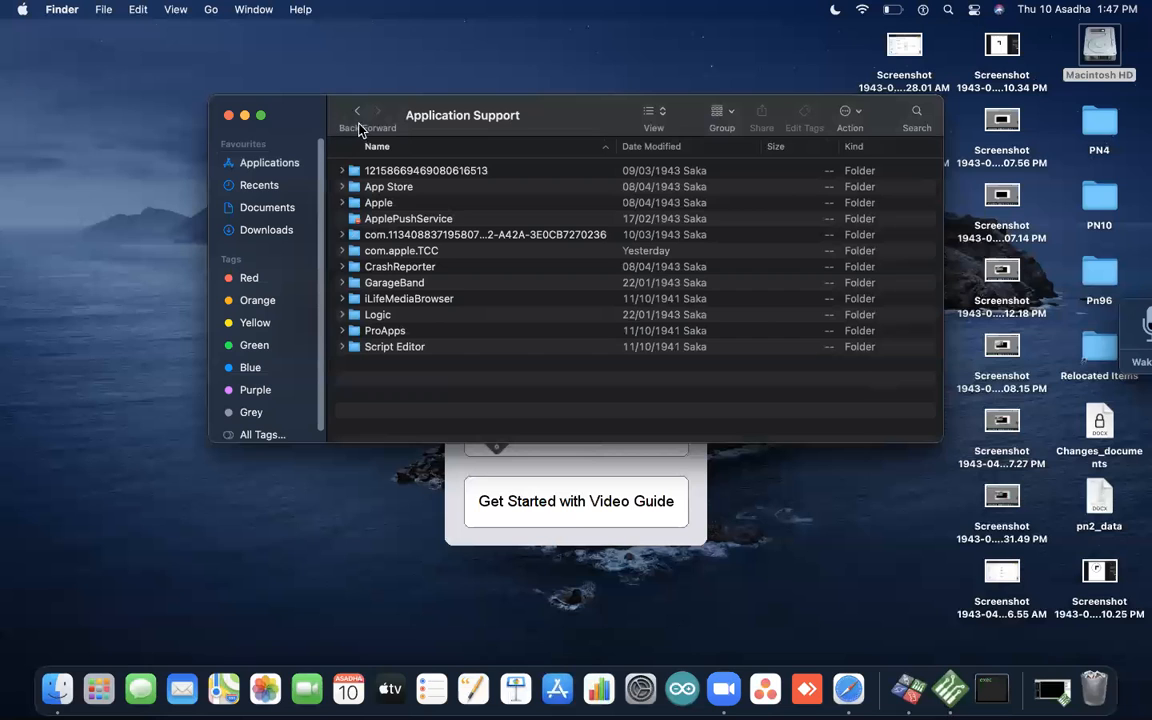
pyautogui.click(357, 113)
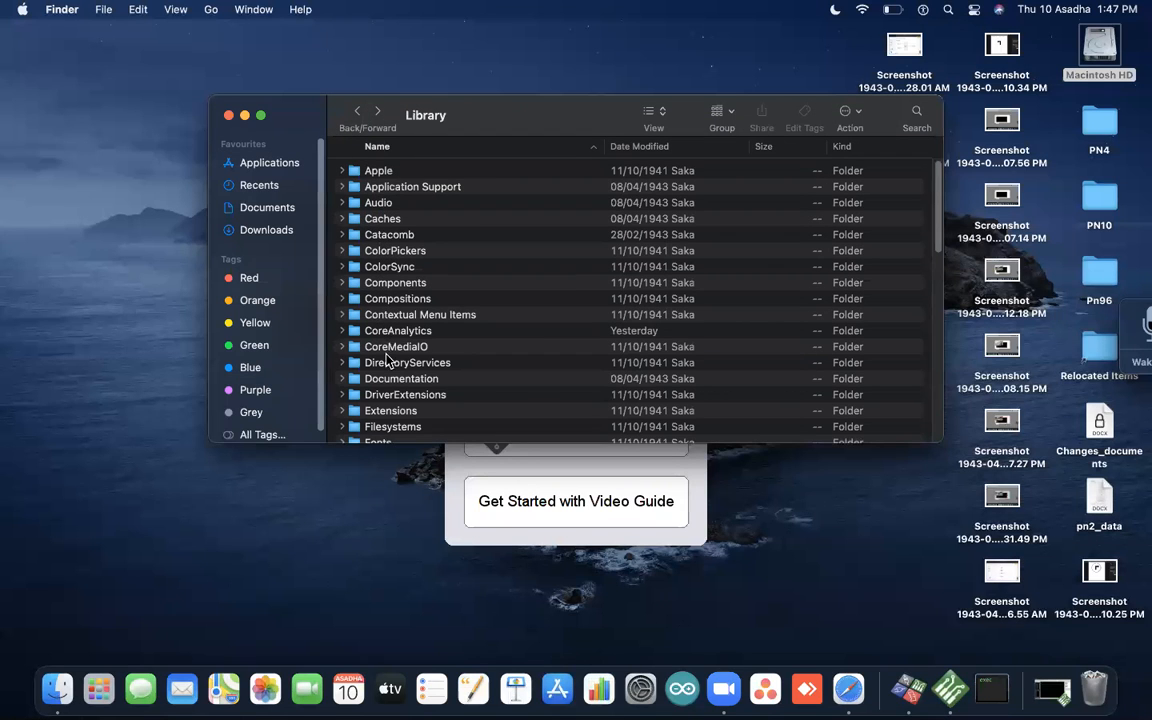
pyautogui.scroll(-5, 398, 380)
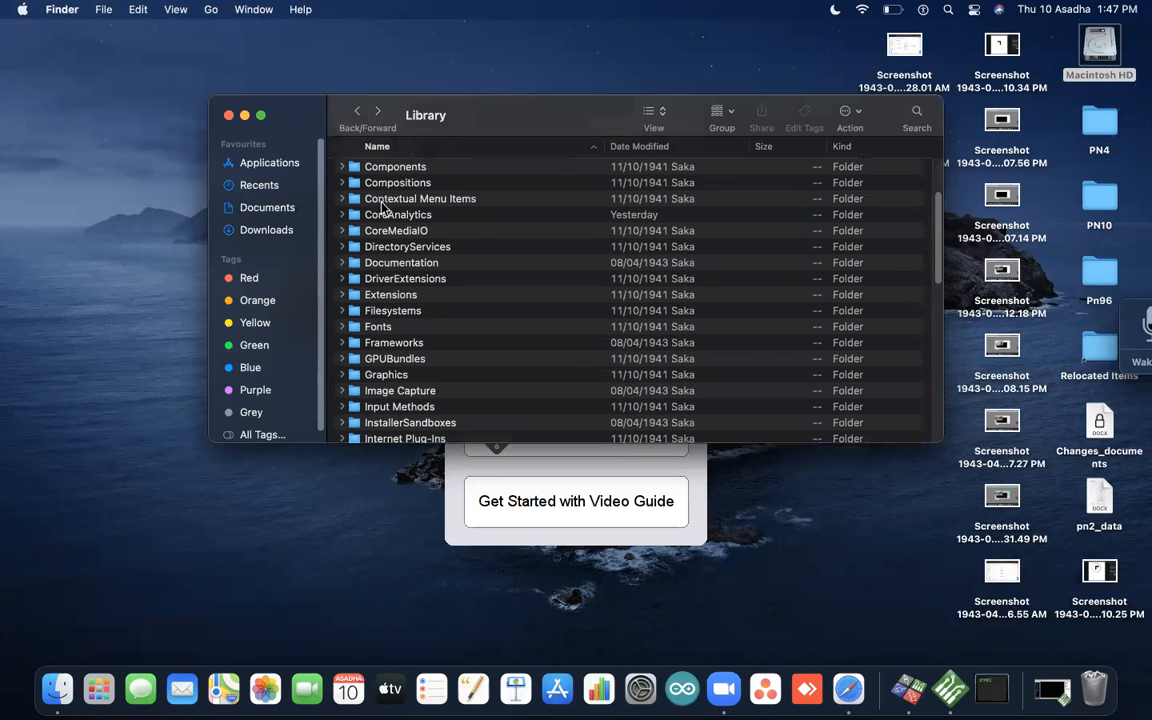
pyautogui.scroll(-10, 365, 185)
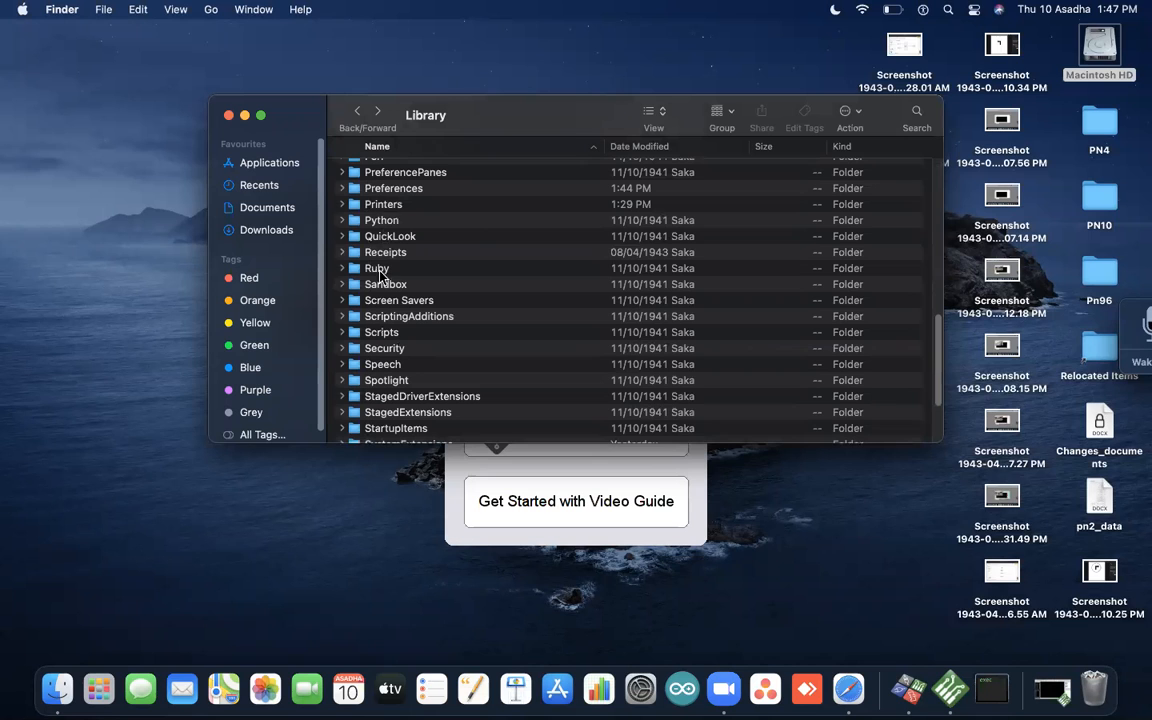
pyautogui.scroll(-2, 388, 318)
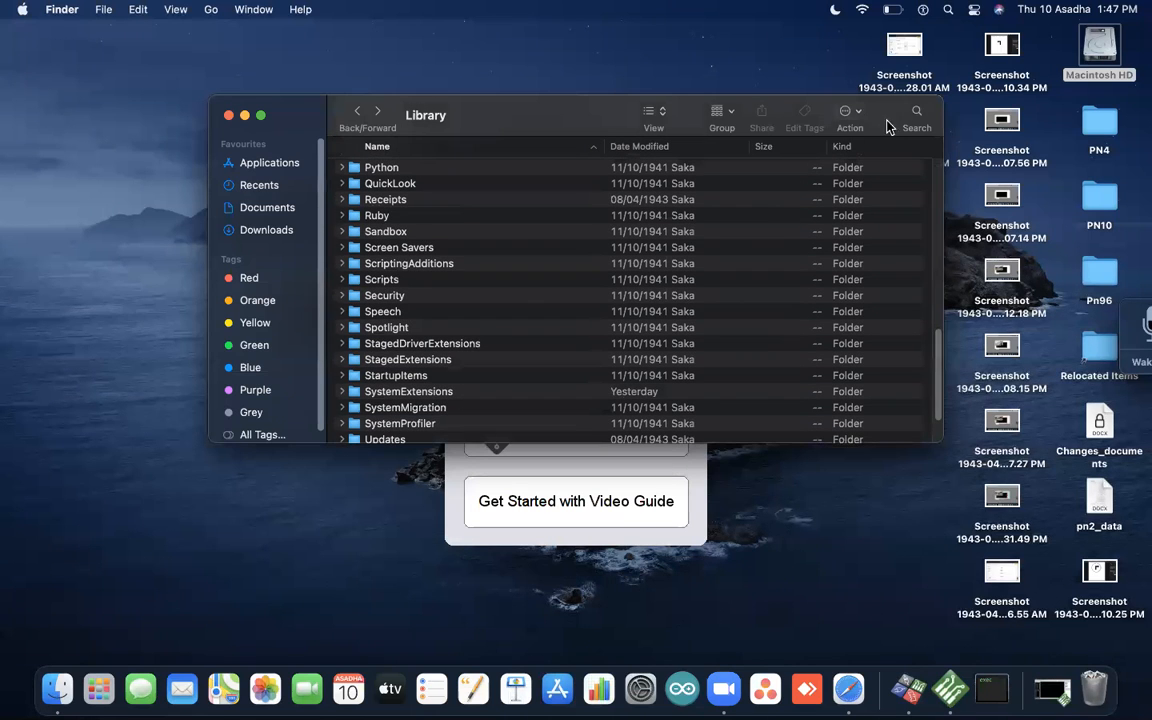
# Step: Search this Mac for "diptrace" and open the My Libraries folder inside the DipTrace folder
pyautogui.click(914, 112)
pyautogui.write('diptrace')
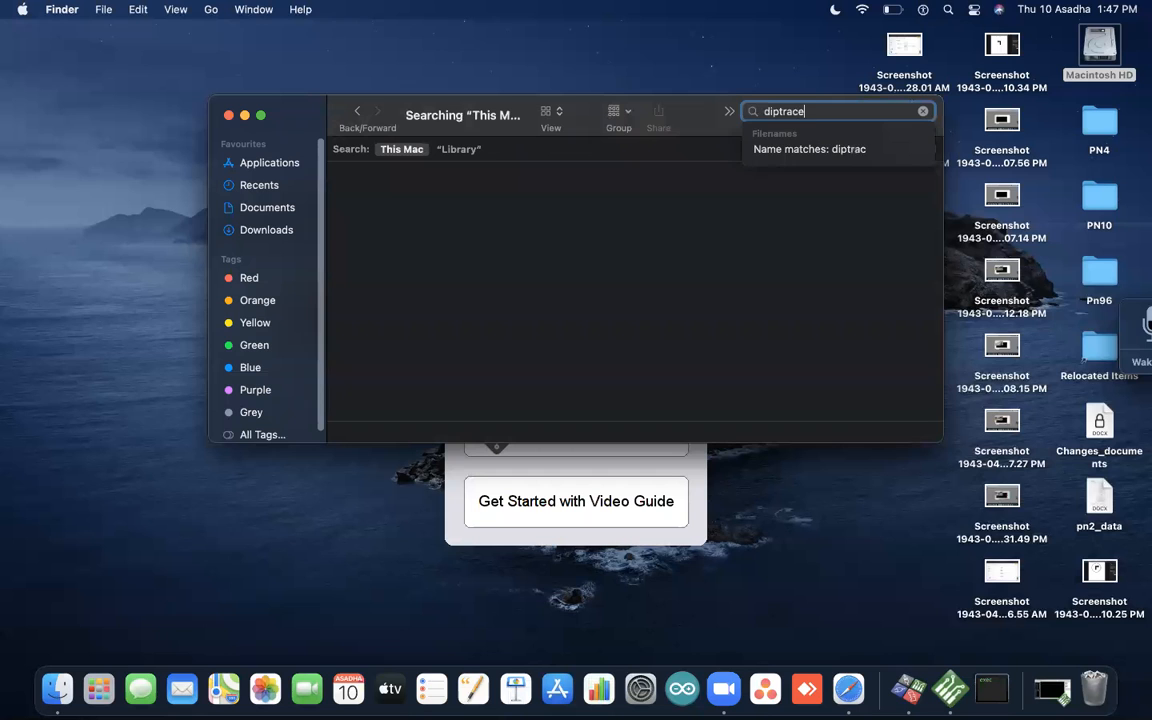
pyautogui.press('Return')
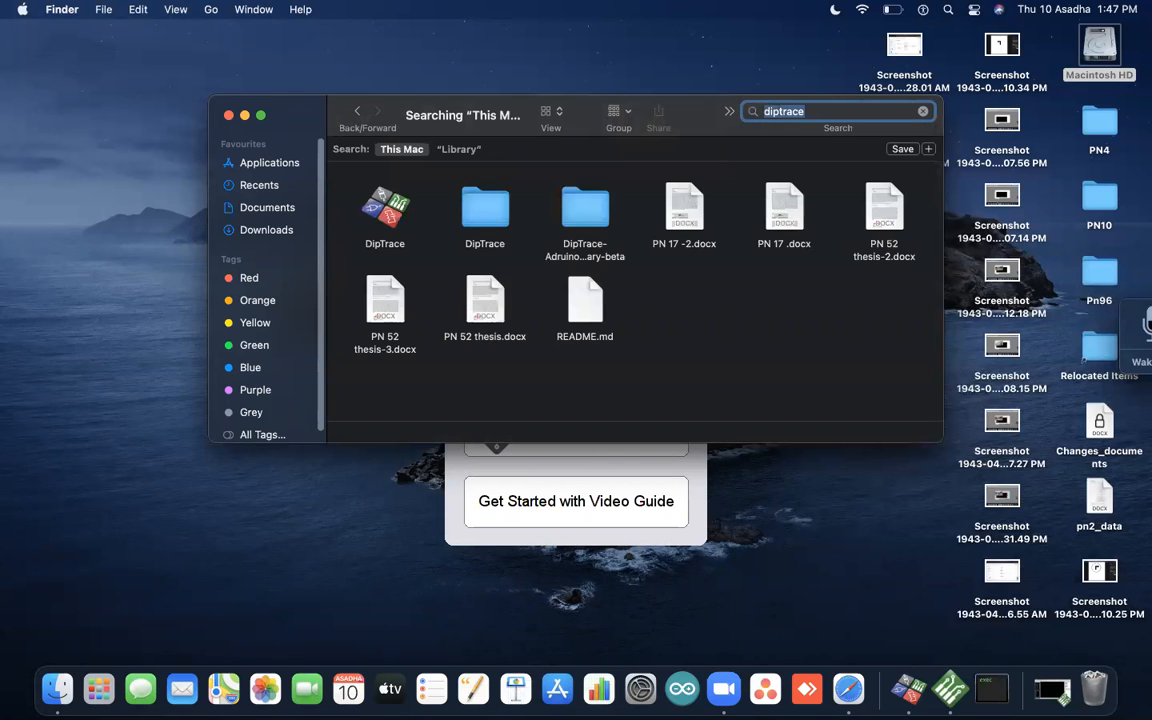
pyautogui.doubleClick(489, 215)
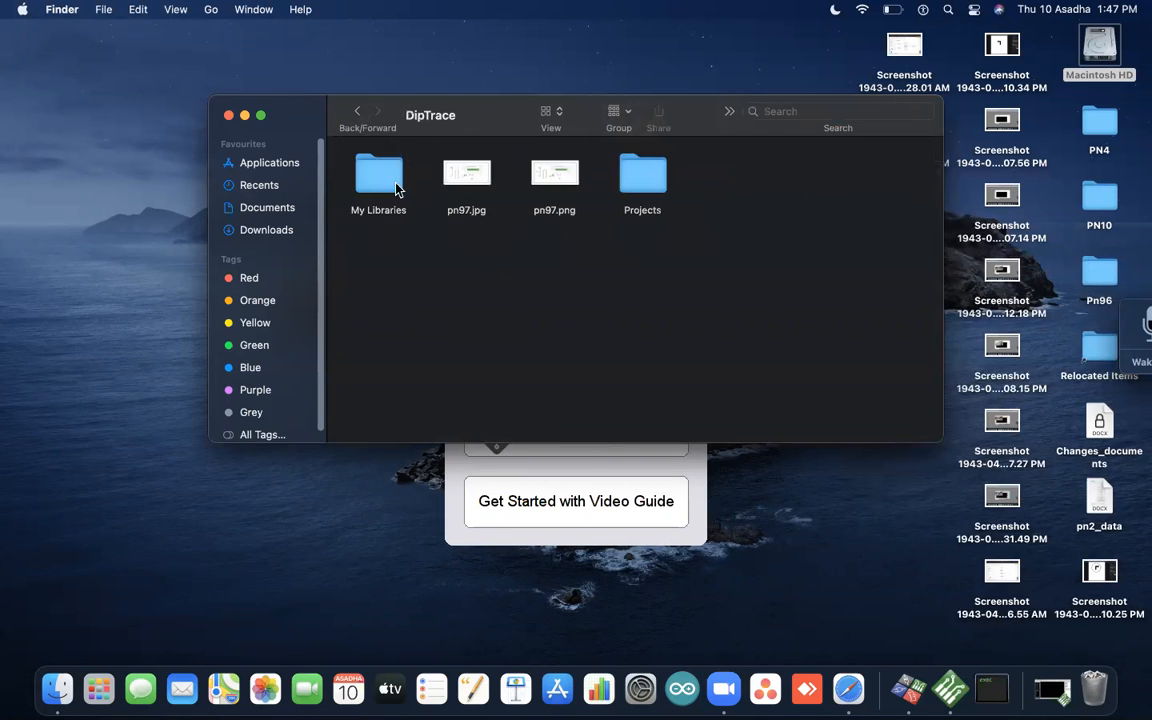
pyautogui.doubleClick(381, 183)
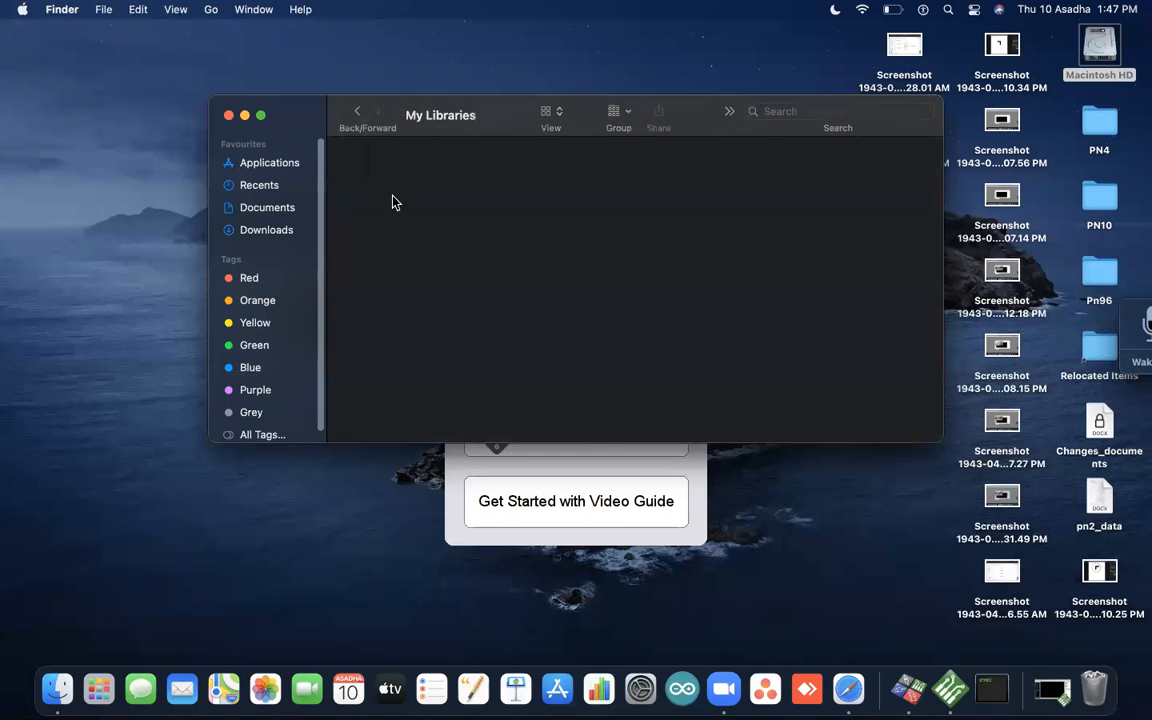
# Step: Check the DipTrace-Adruino-Library-beta folder in the search results and return to the My Libraries folder inside DipTrace
pyautogui.click(356, 112)
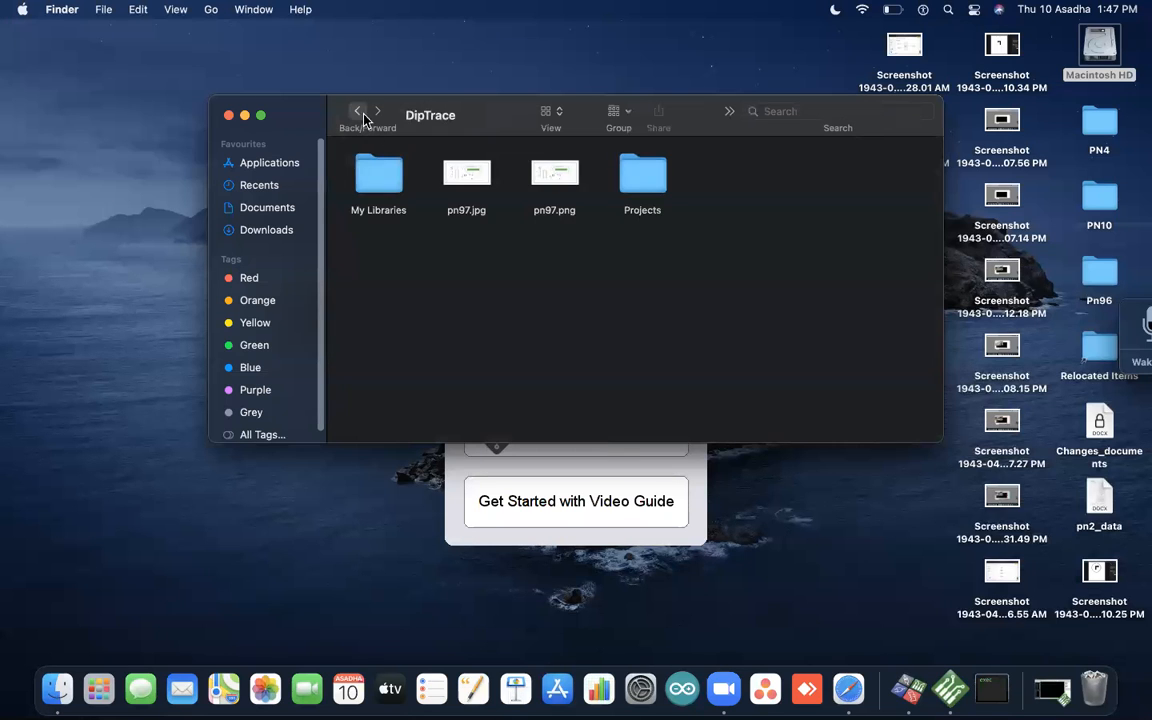
pyautogui.click(357, 112)
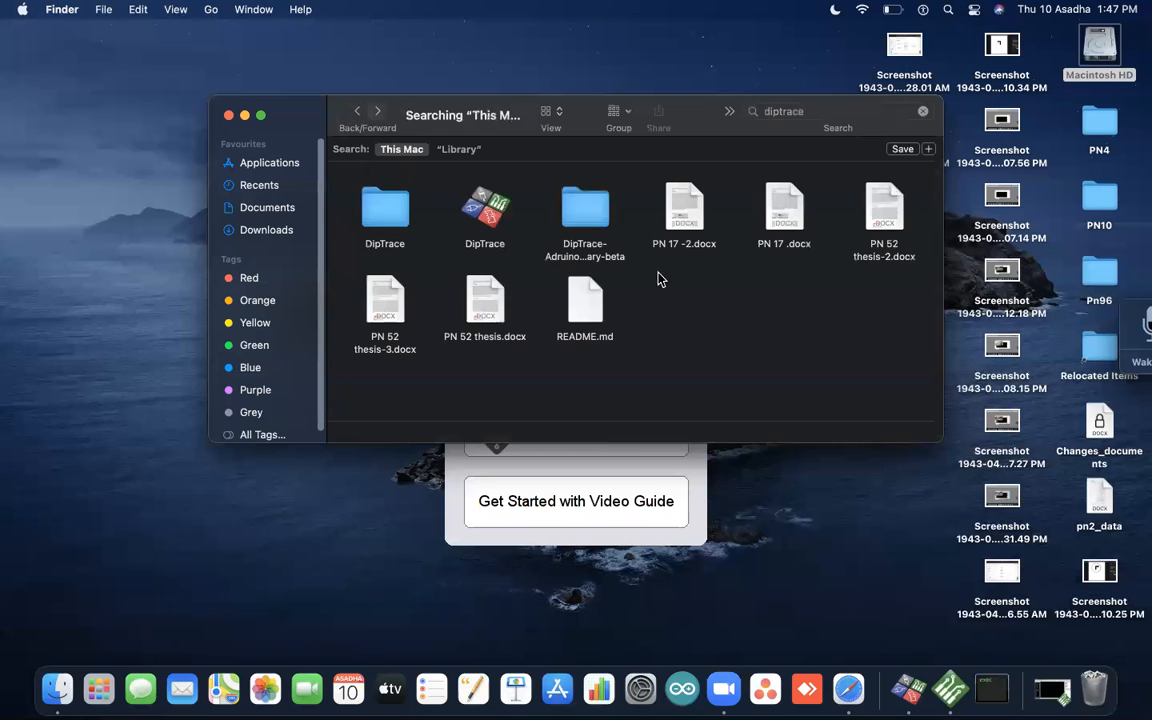
pyautogui.doubleClick(600, 215)
pyautogui.click(356, 112)
pyautogui.doubleClick(351, 183)
pyautogui.doubleClick(380, 180)
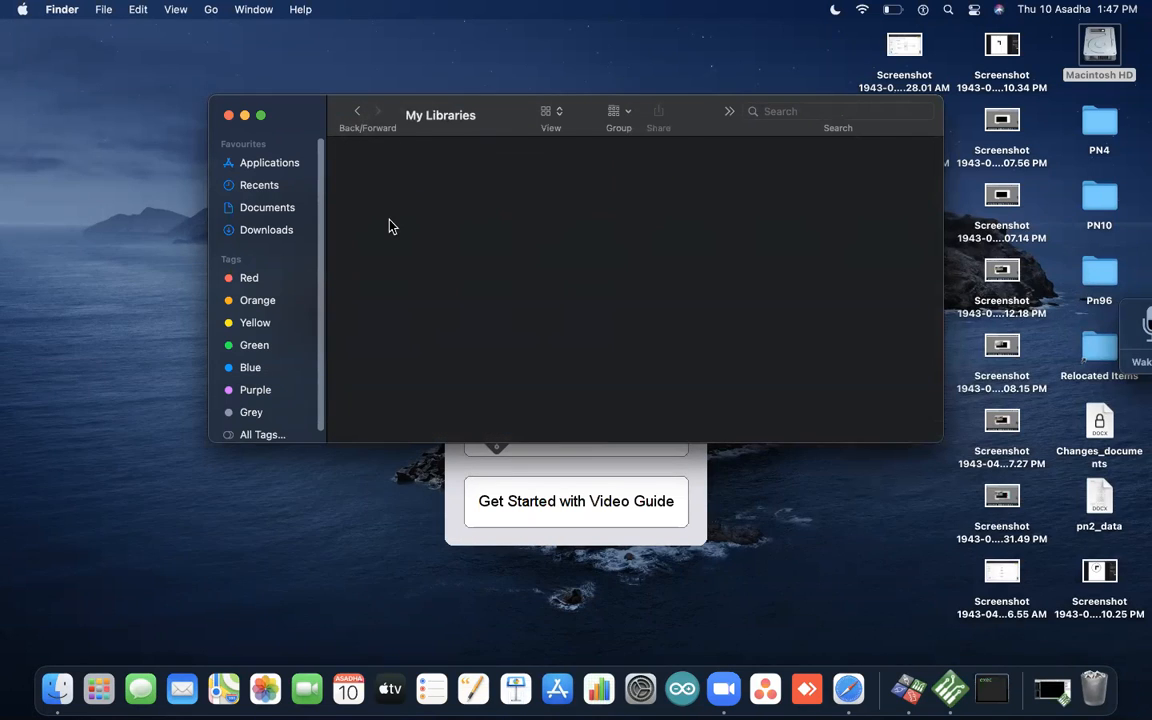
# Step: Paste the copied Arduino.lib and Arduino.eli files into the My Libraries folder and close its window
pyautogui.rightClick(392, 220)
pyautogui.click(408, 247)
pyautogui.click(229, 115)
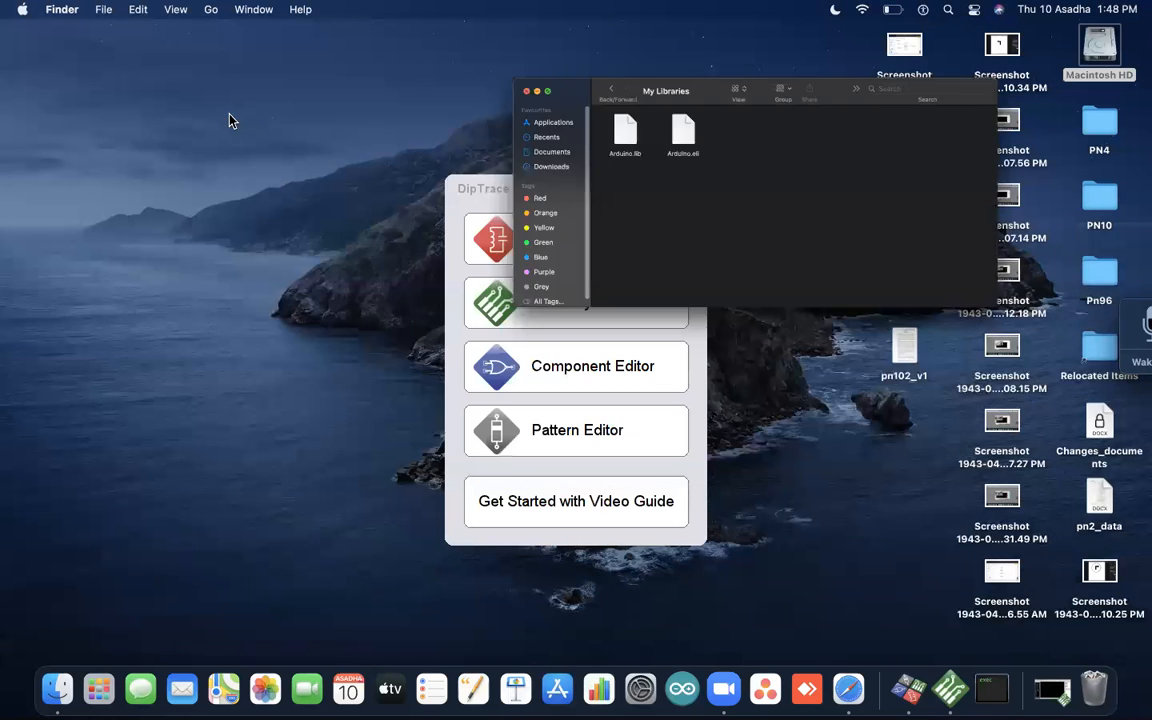
# Step: Close the DipTrace Launcher and quit the running PCB Layout program
pyautogui.click(673, 189)
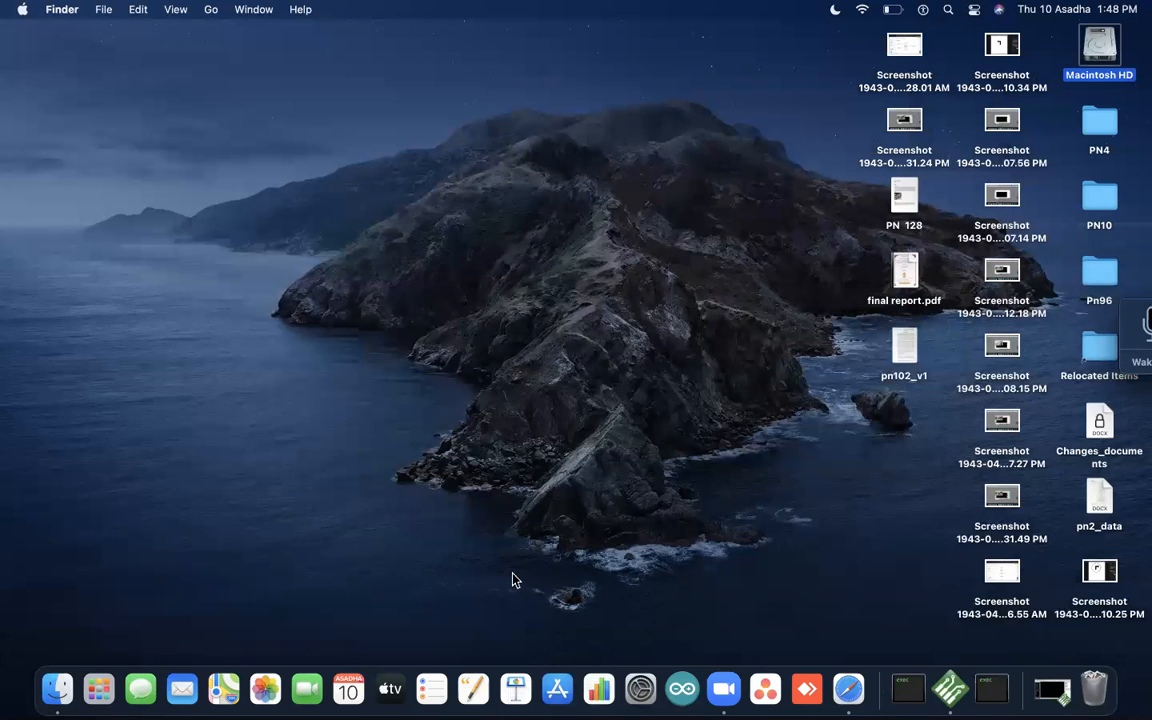
pyautogui.rightClick(950, 688)
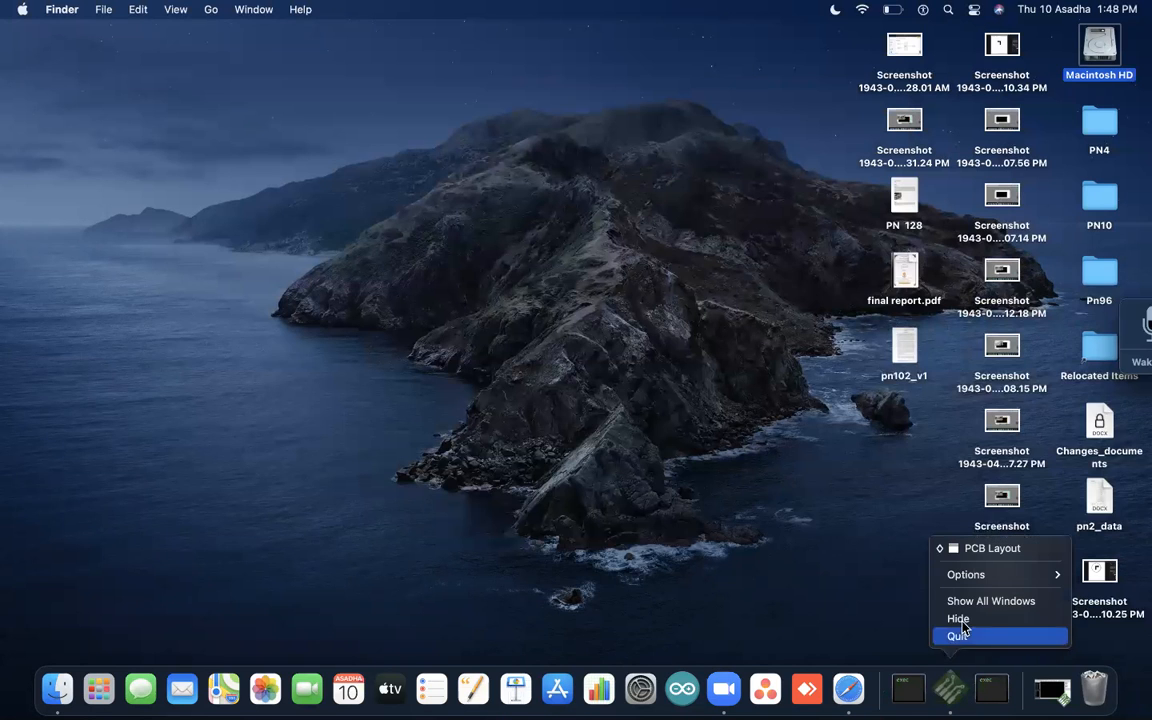
pyautogui.click(958, 636)
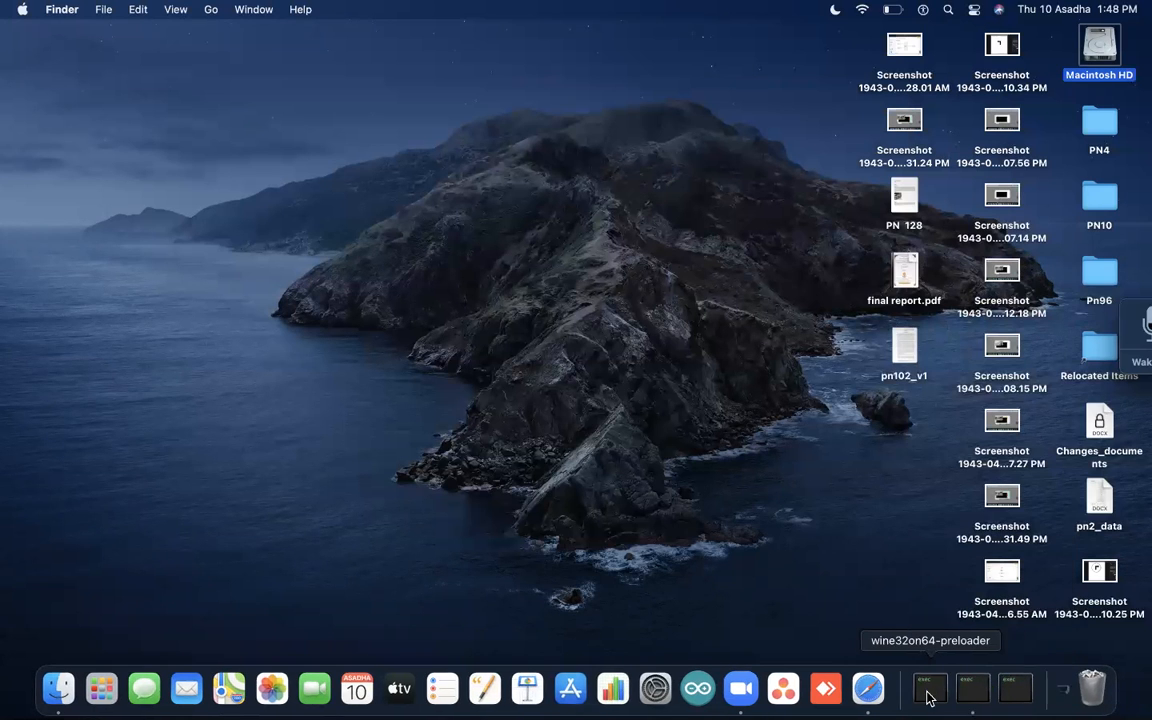
pyautogui.rightClick(945, 690)
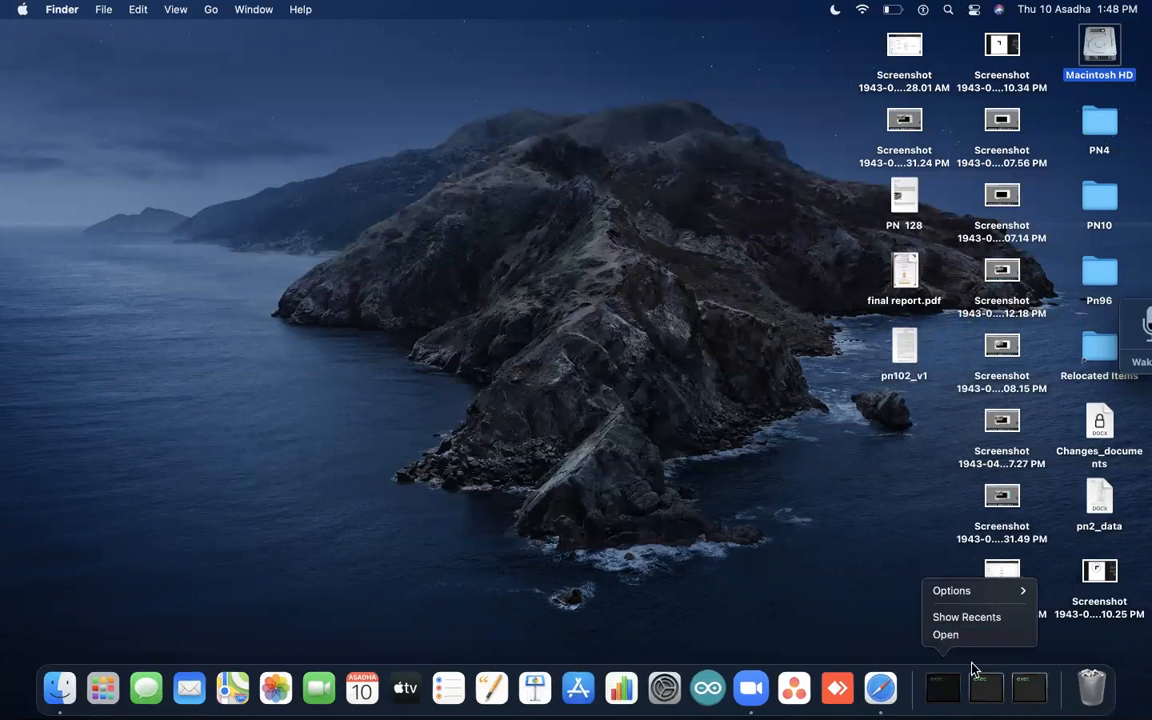
# Step: Relaunch DipTrace, start PCB Layout from its launcher and close the launcher window
pyautogui.click(110, 690)
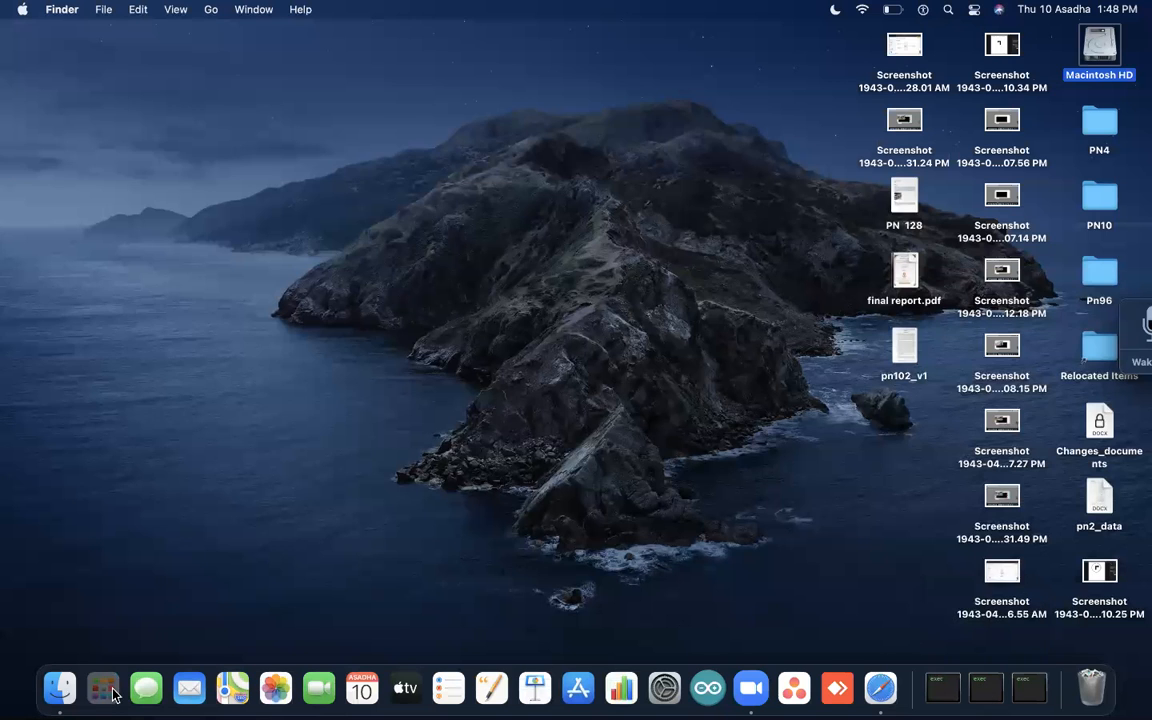
pyautogui.click(109, 689)
pyautogui.click(893, 568)
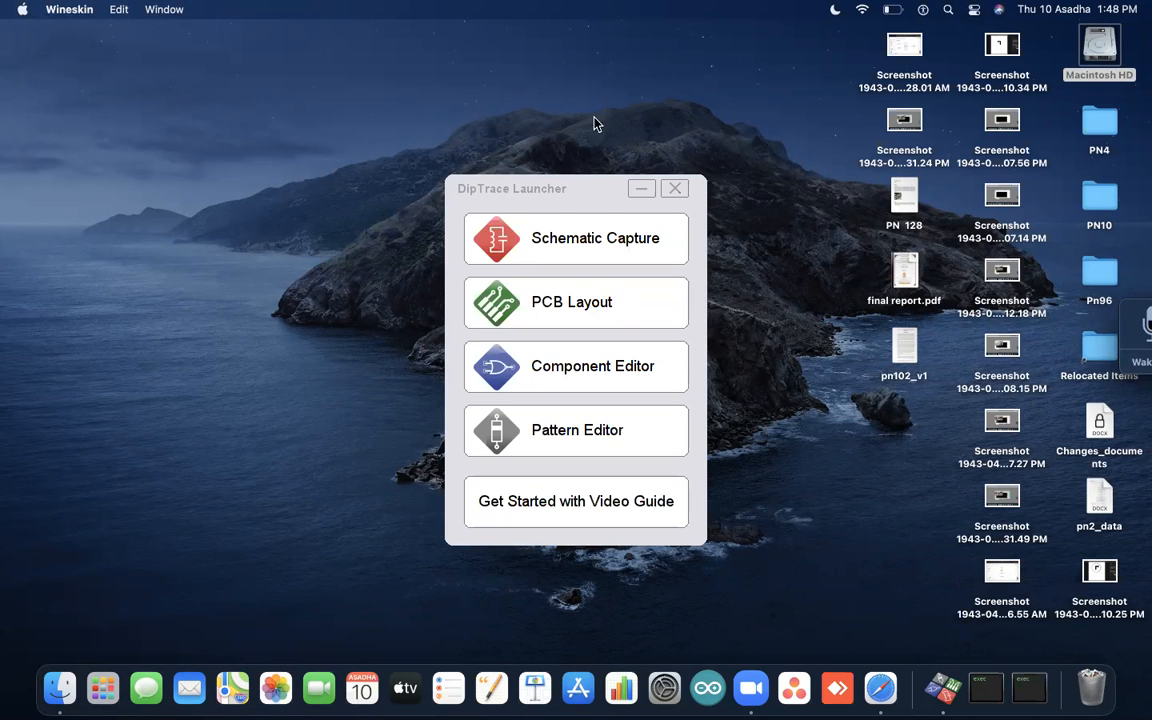
pyautogui.click(598, 287)
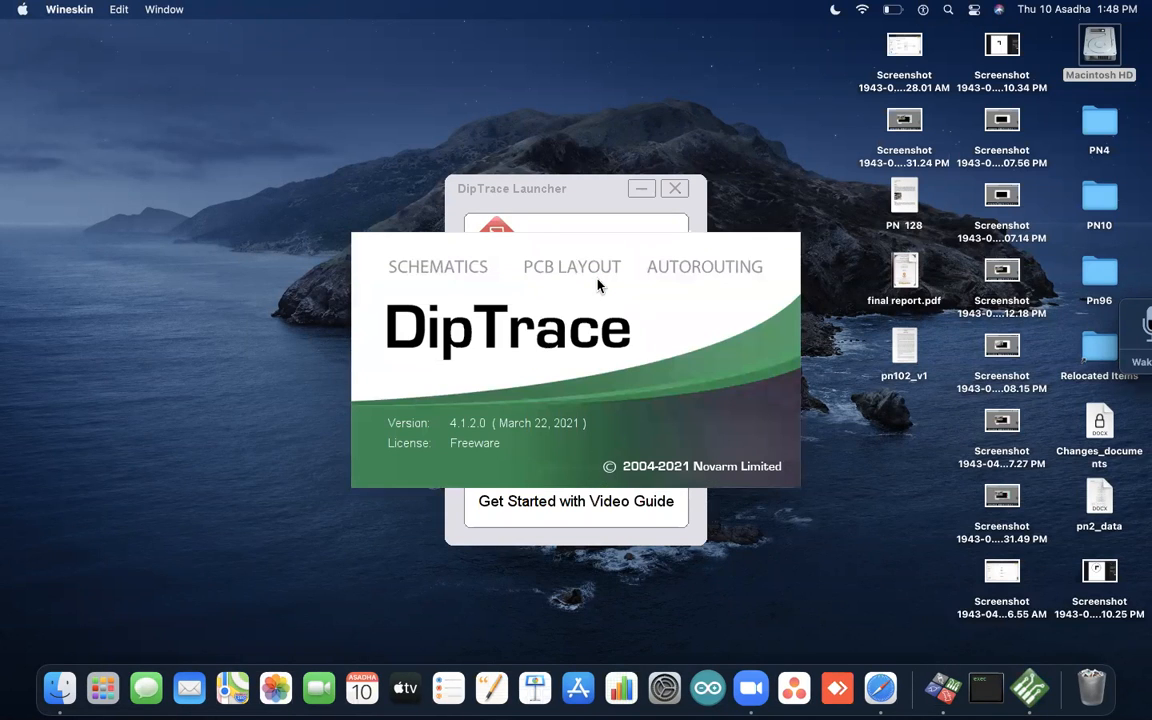
pyautogui.click(675, 188)
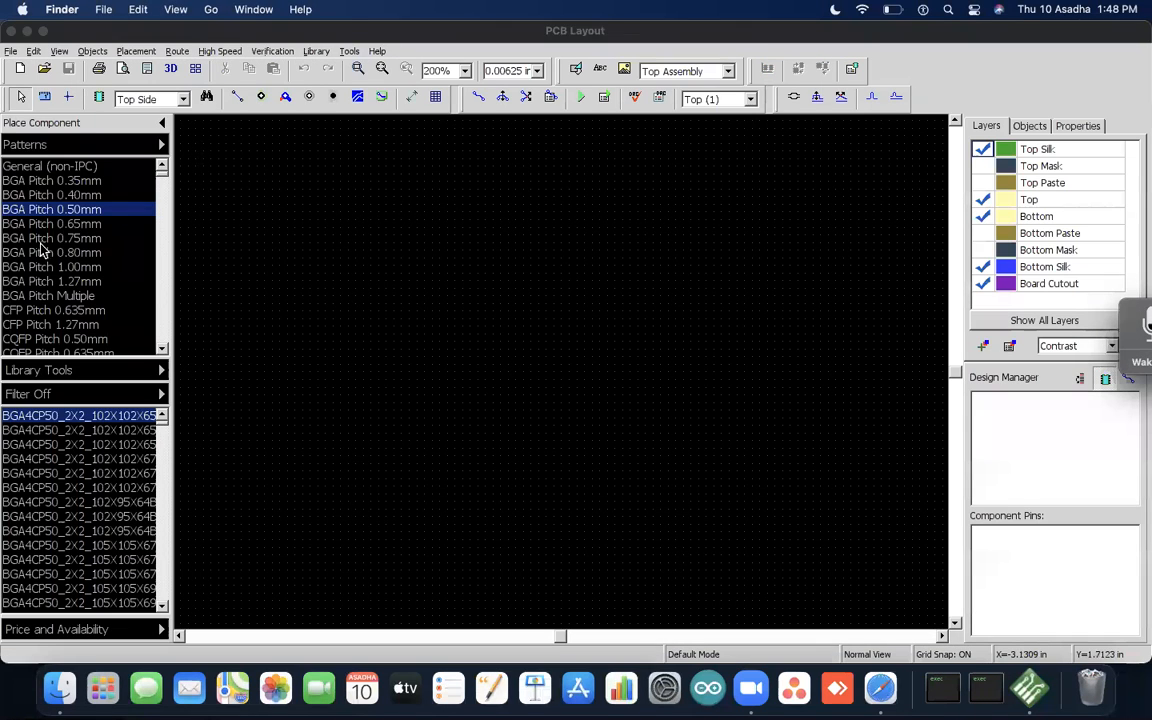
# Step: Look through the Components, User Components and Patterns library groups for the Arduino library
pyautogui.click(62, 142)
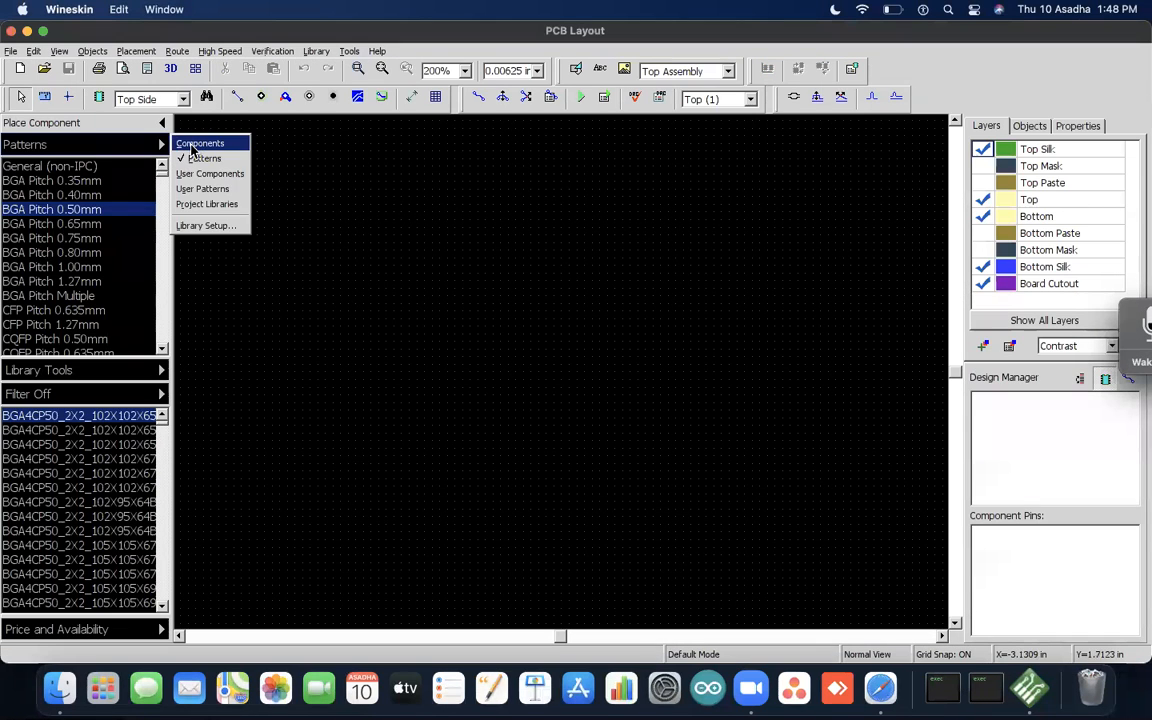
pyautogui.click(178, 141)
pyautogui.click(116, 147)
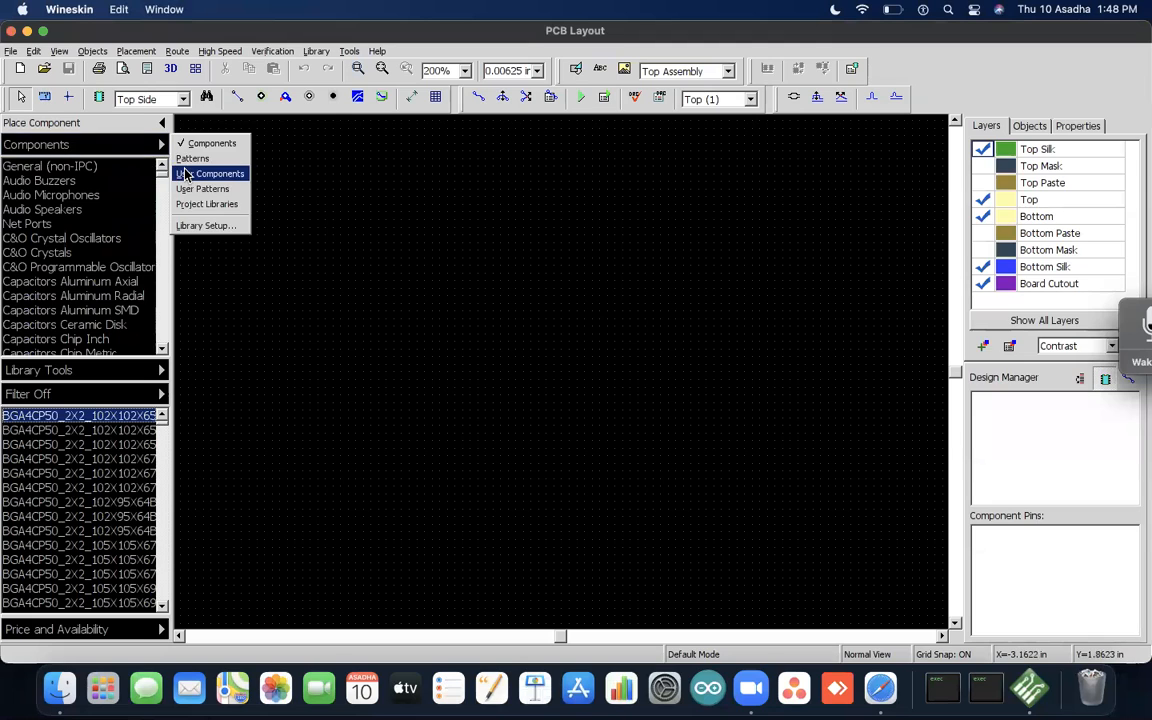
pyautogui.click(195, 172)
pyautogui.click(128, 143)
pyautogui.click(180, 157)
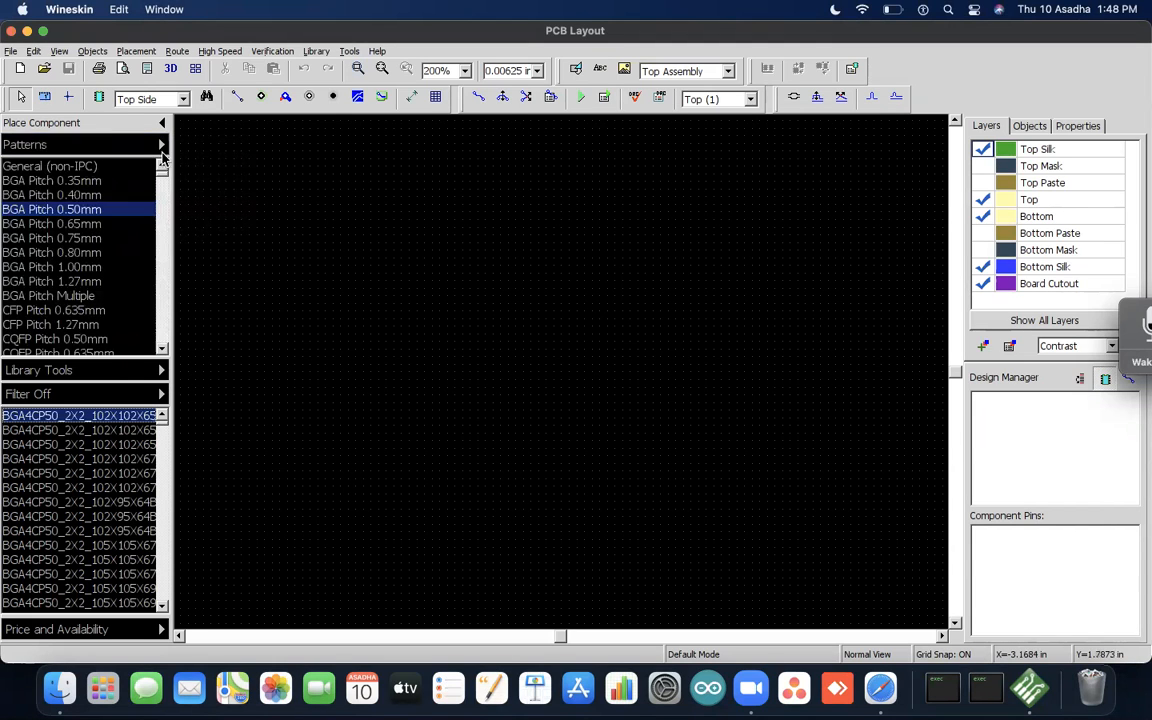
pyautogui.click(110, 226)
pyautogui.scroll(-15, 110, 222)
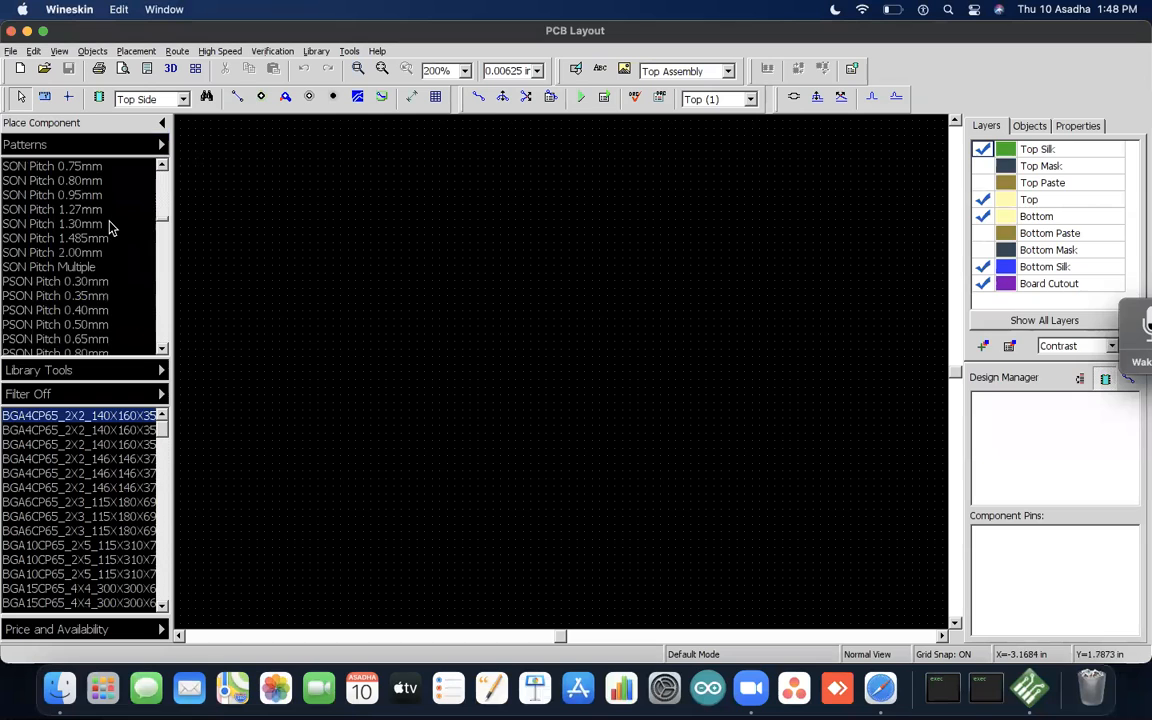
pyautogui.scroll(10, 110, 217)
# Step: Check the Project Libraries, User Patterns and User Components groups for the Arduino library and return to the Patterns group
pyautogui.click(105, 141)
pyautogui.click(128, 126)
pyautogui.click(150, 145)
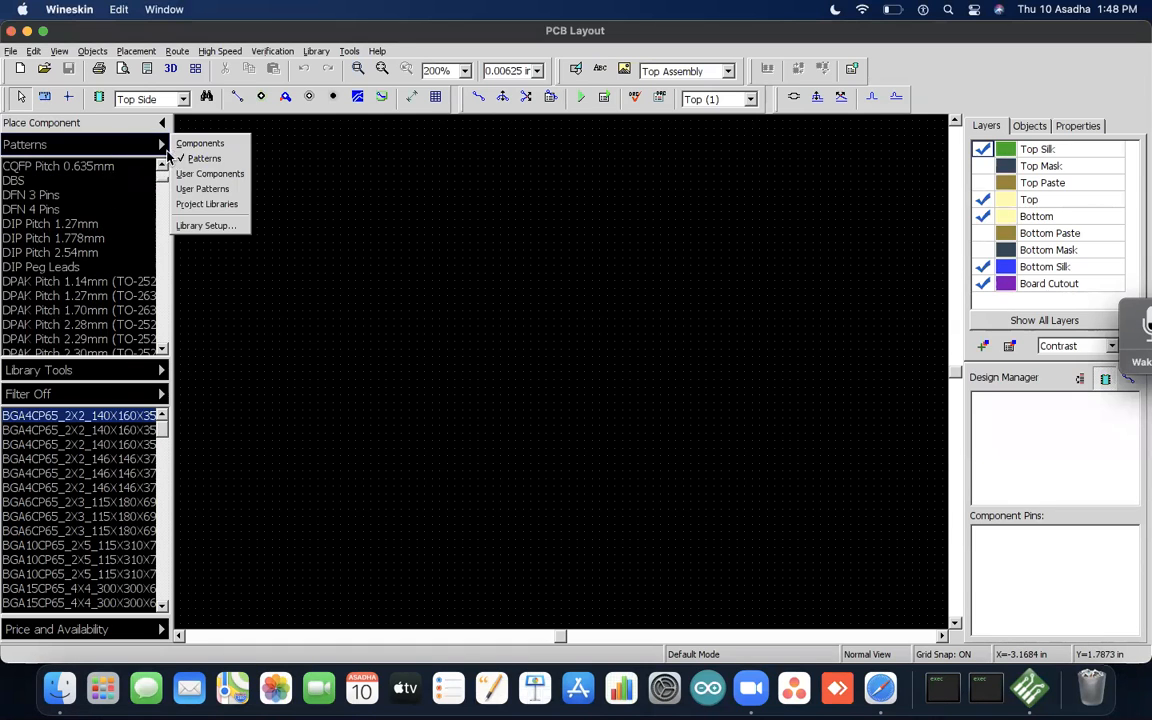
pyautogui.click(200, 200)
pyautogui.click(52, 166)
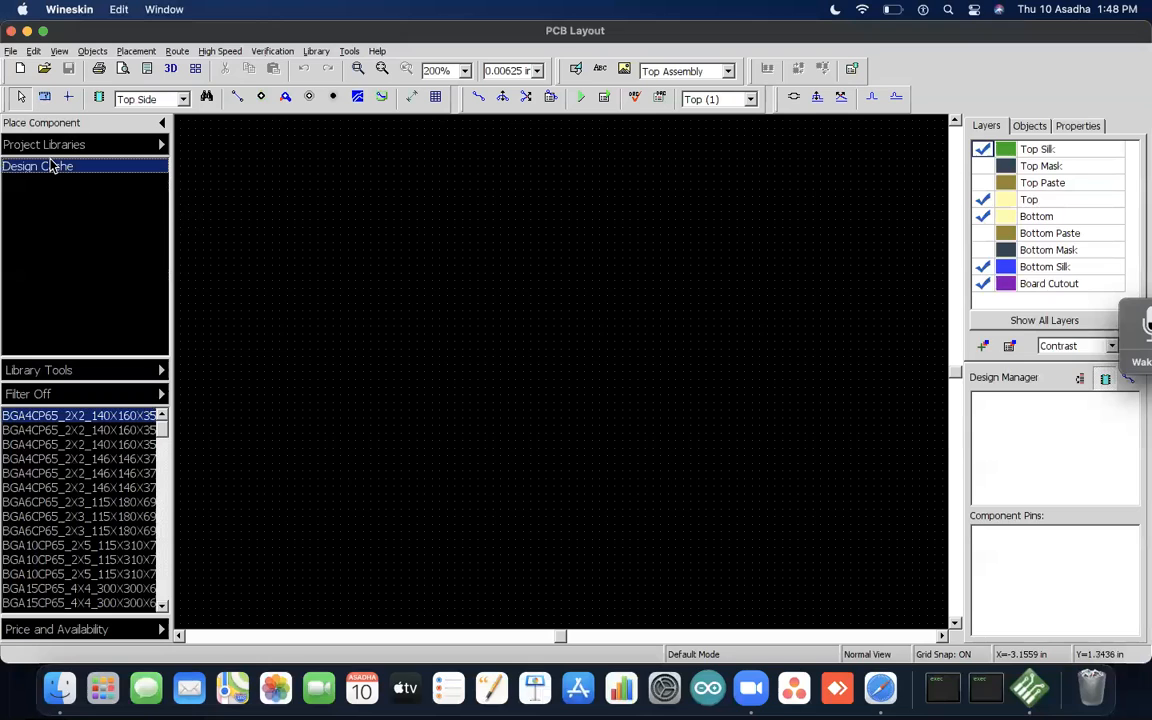
pyautogui.click(140, 146)
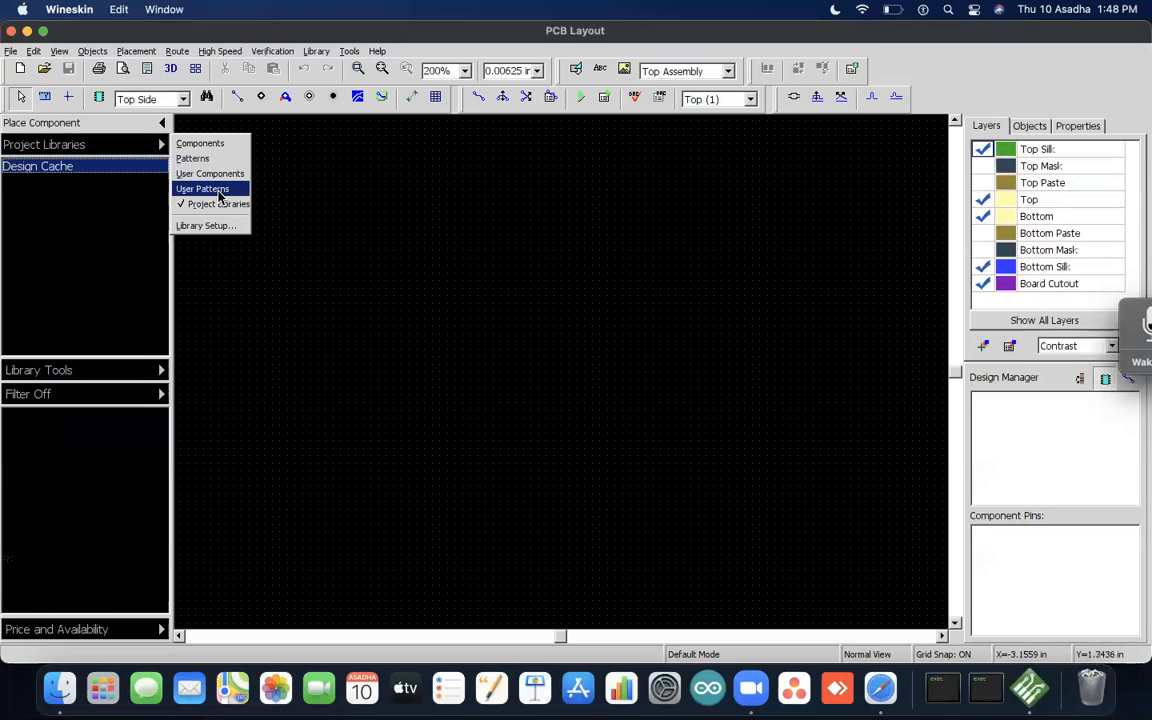
pyautogui.click(210, 189)
pyautogui.click(113, 146)
pyautogui.click(205, 173)
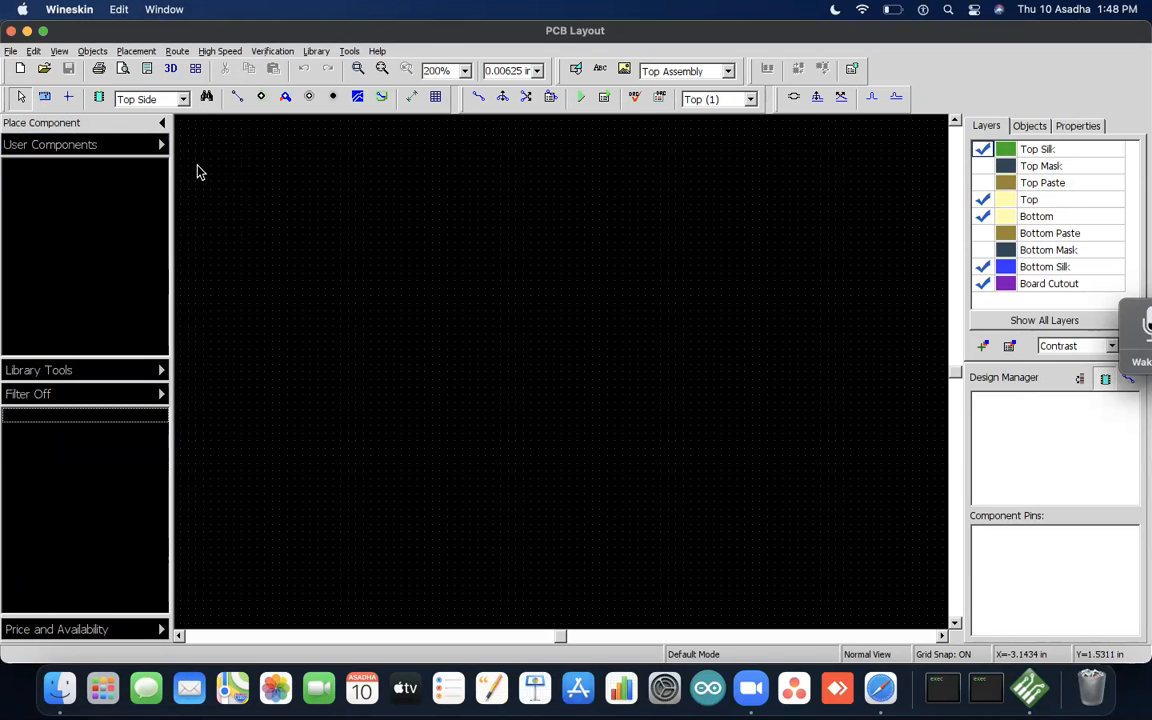
pyautogui.click(113, 146)
pyautogui.click(184, 157)
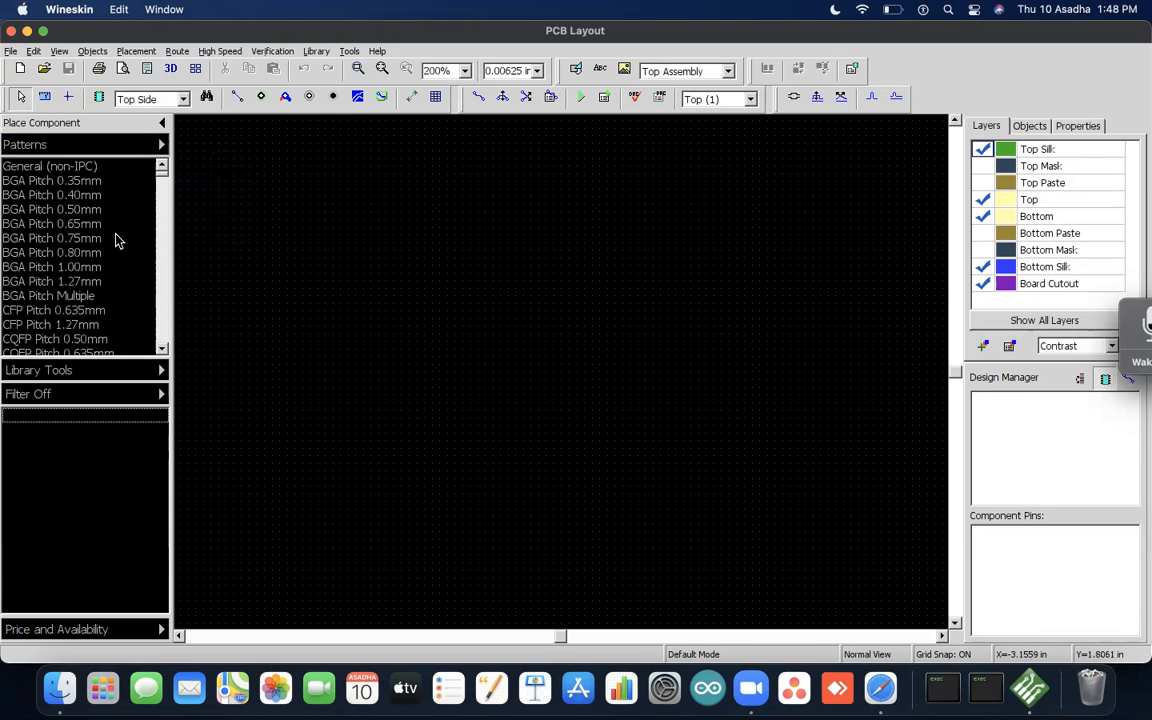
pyautogui.scroll(5, 114, 240)
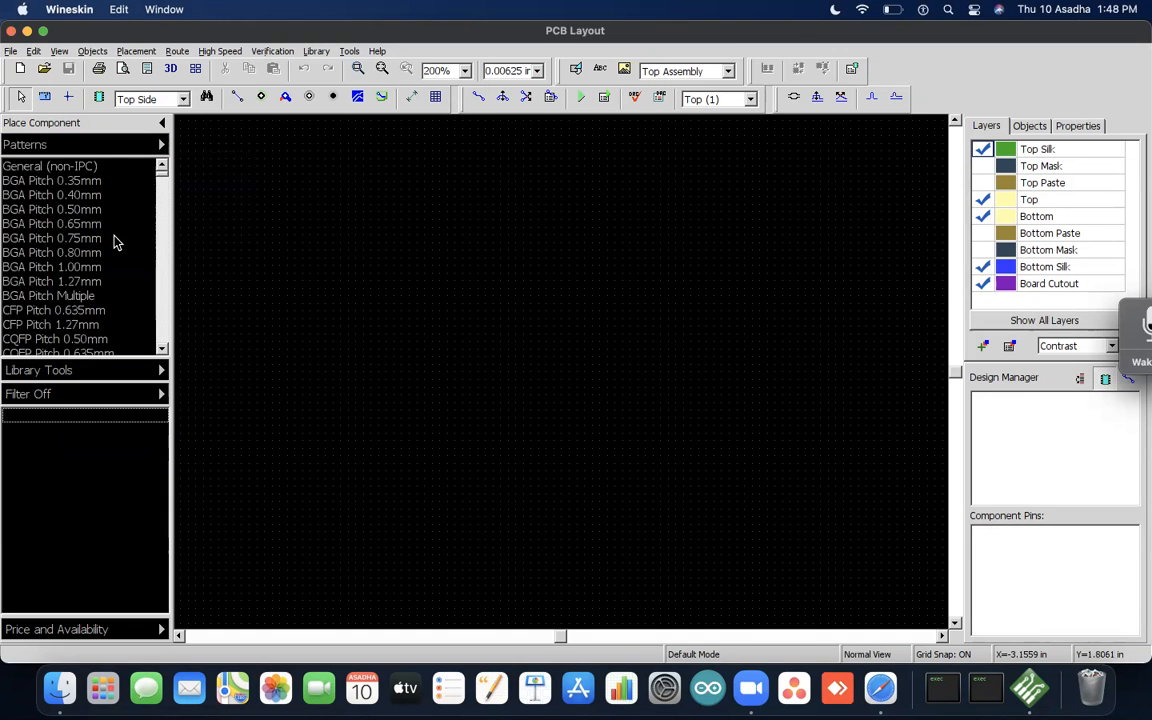
# Step: Open Library Setup, add two new library groups and select the first of them
pyautogui.click(105, 145)
pyautogui.click(205, 225)
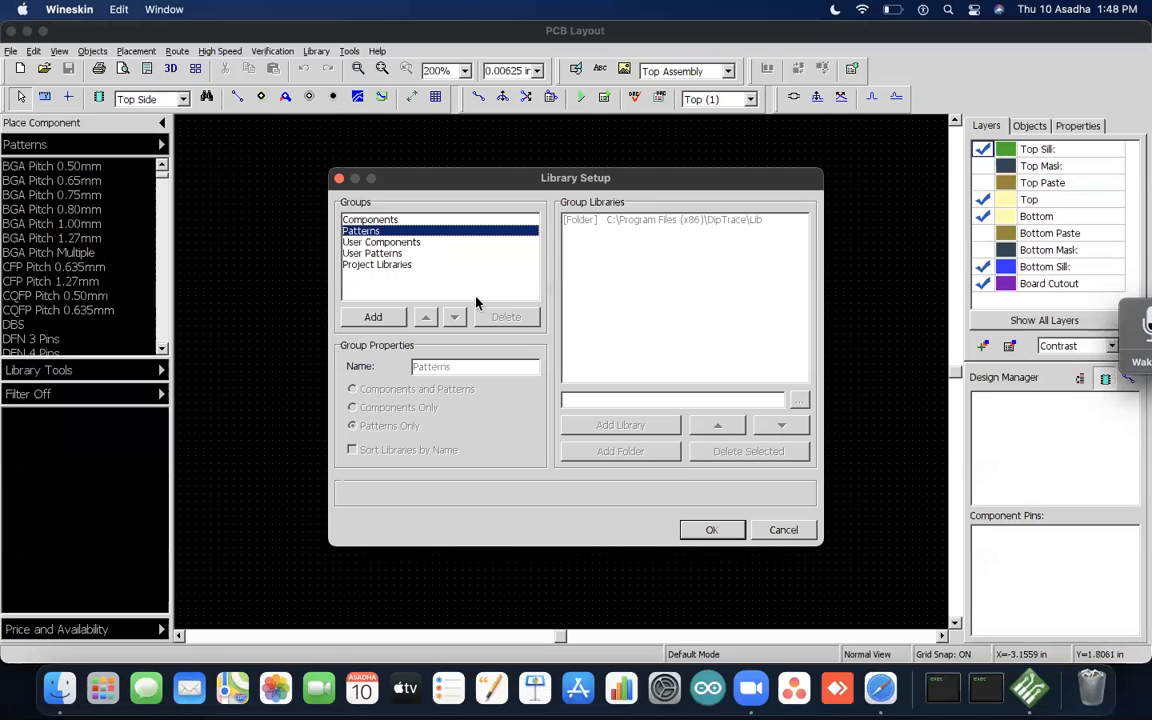
pyautogui.click(398, 243)
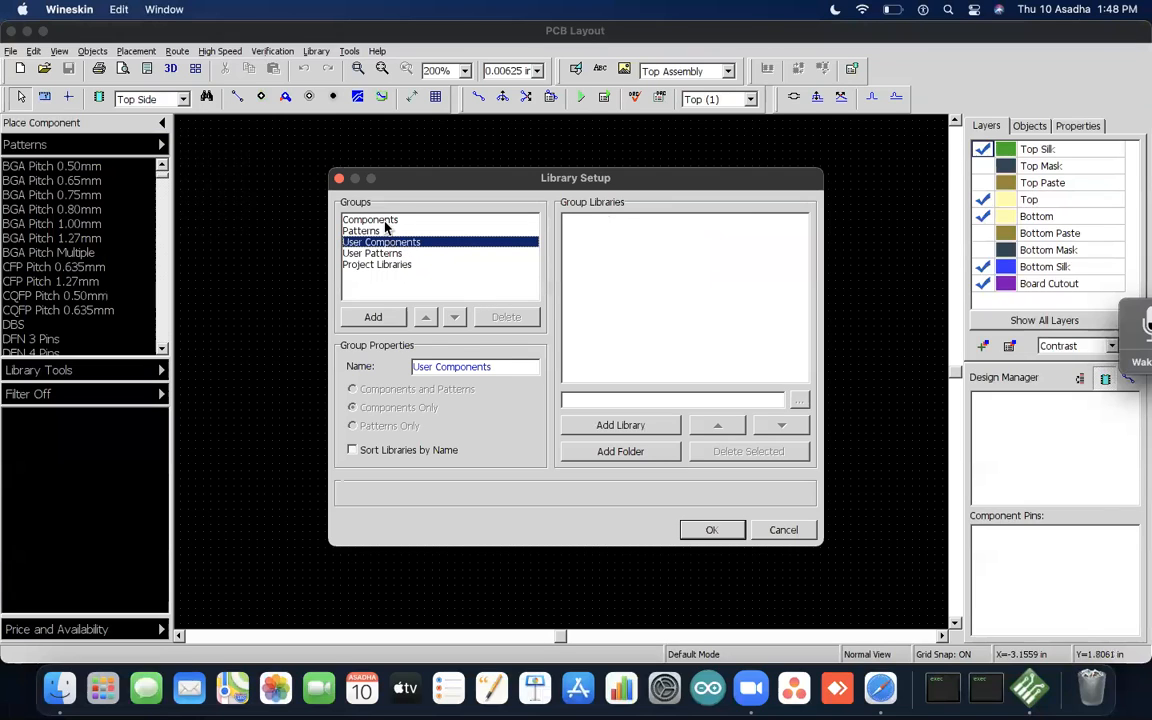
pyautogui.click(385, 229)
pyautogui.click(391, 322)
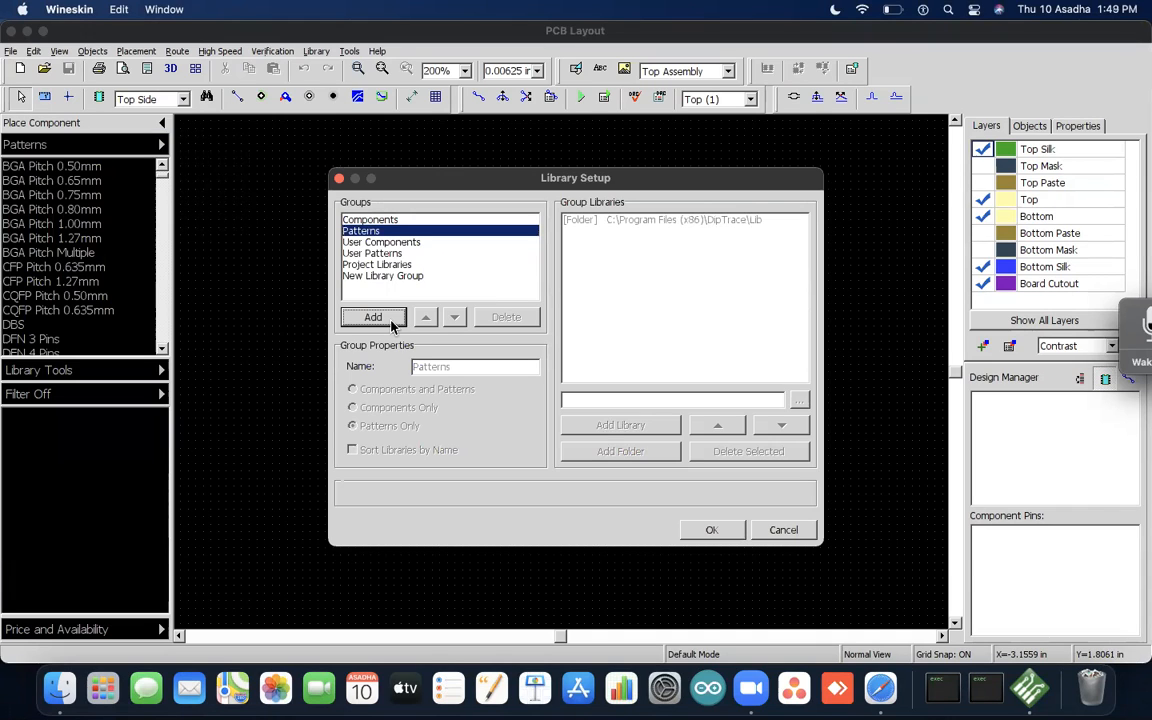
pyautogui.click(374, 314)
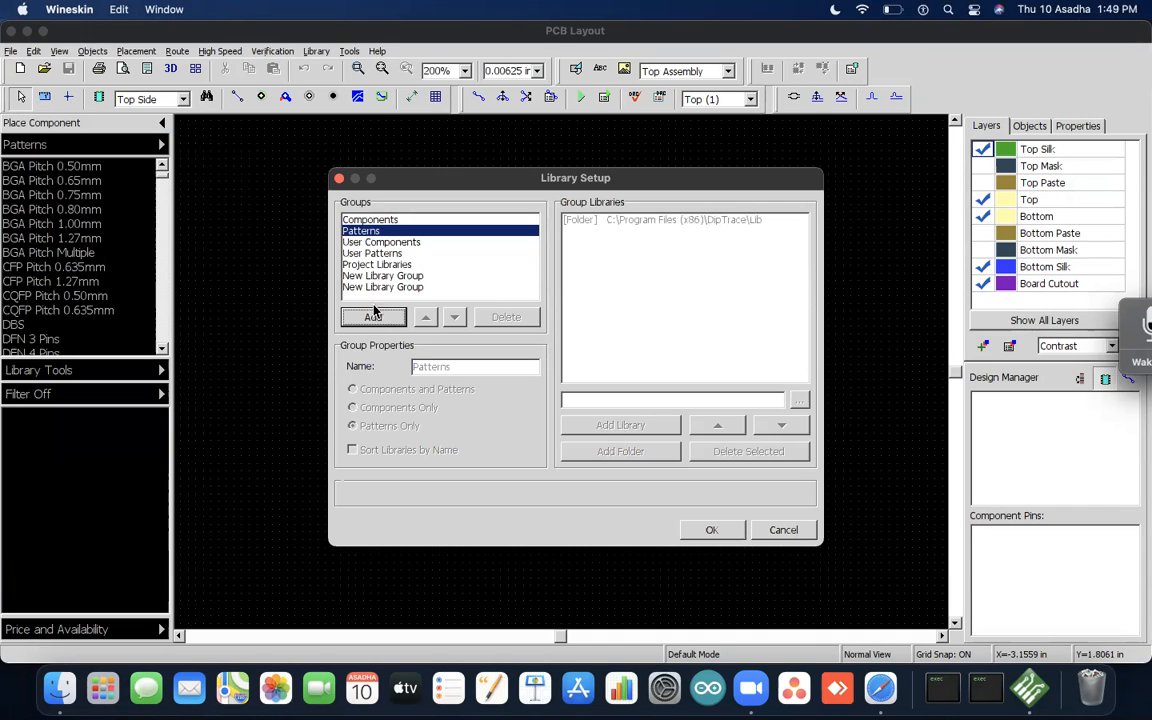
pyautogui.click(425, 317)
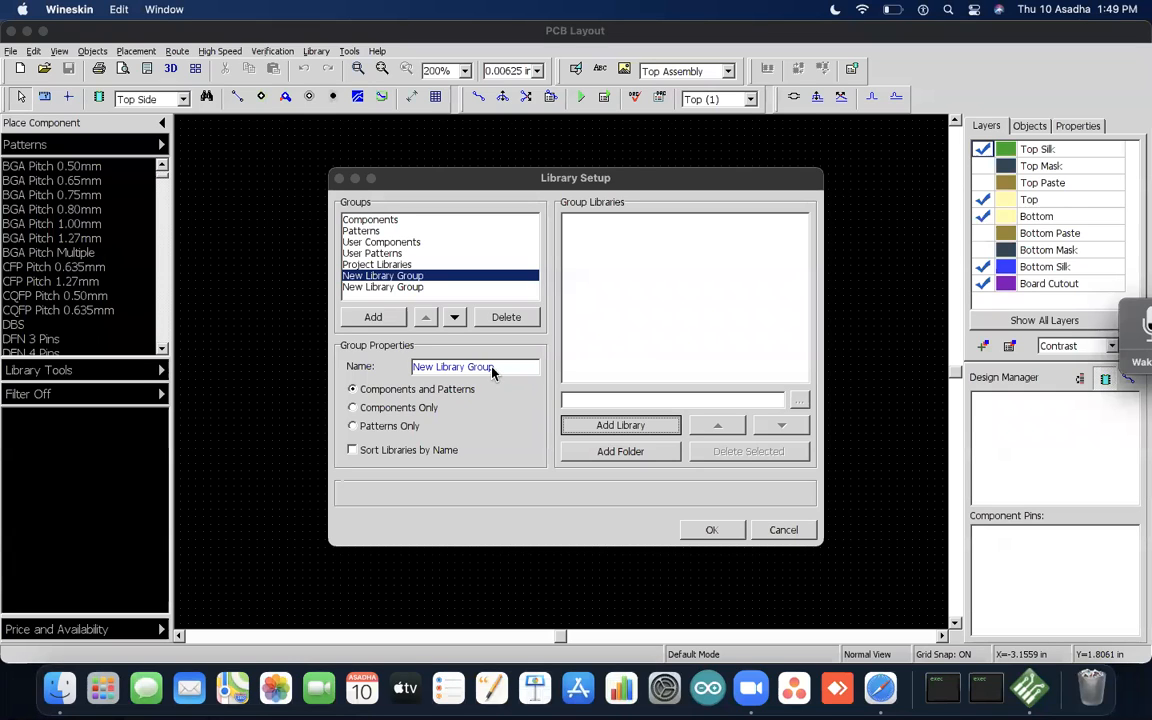
# Step: Add Arduino.eli and Arduino.lib from the My Libraries folder to the selected new group, allowing DipTrace to access the Desktop folder
pyautogui.click(598, 451)
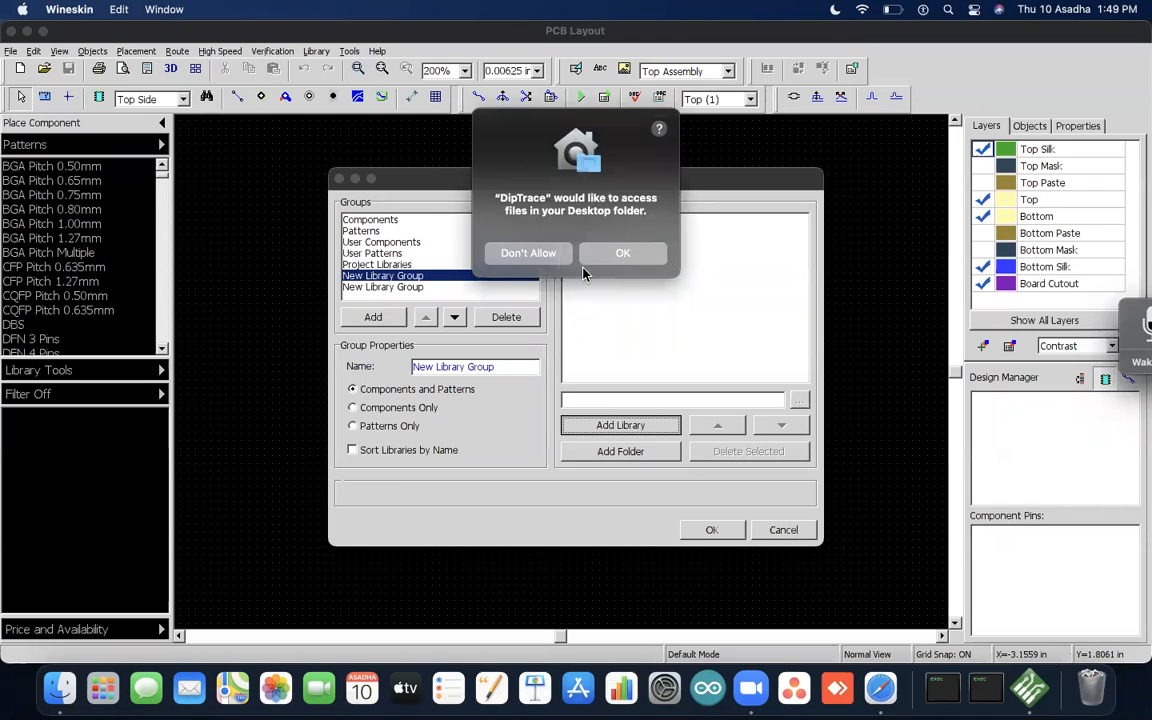
pyautogui.click(612, 256)
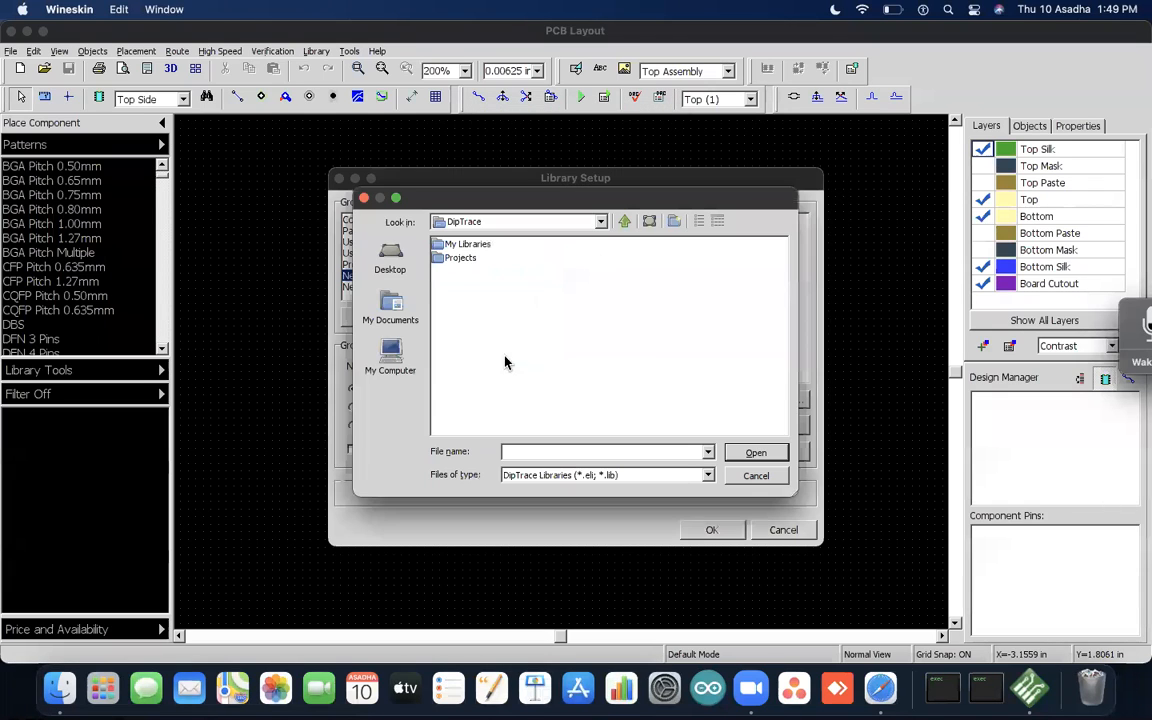
pyautogui.doubleClick(460, 258)
pyautogui.click(515, 221)
pyautogui.click(518, 240)
pyautogui.doubleClick(467, 244)
pyautogui.click(465, 244)
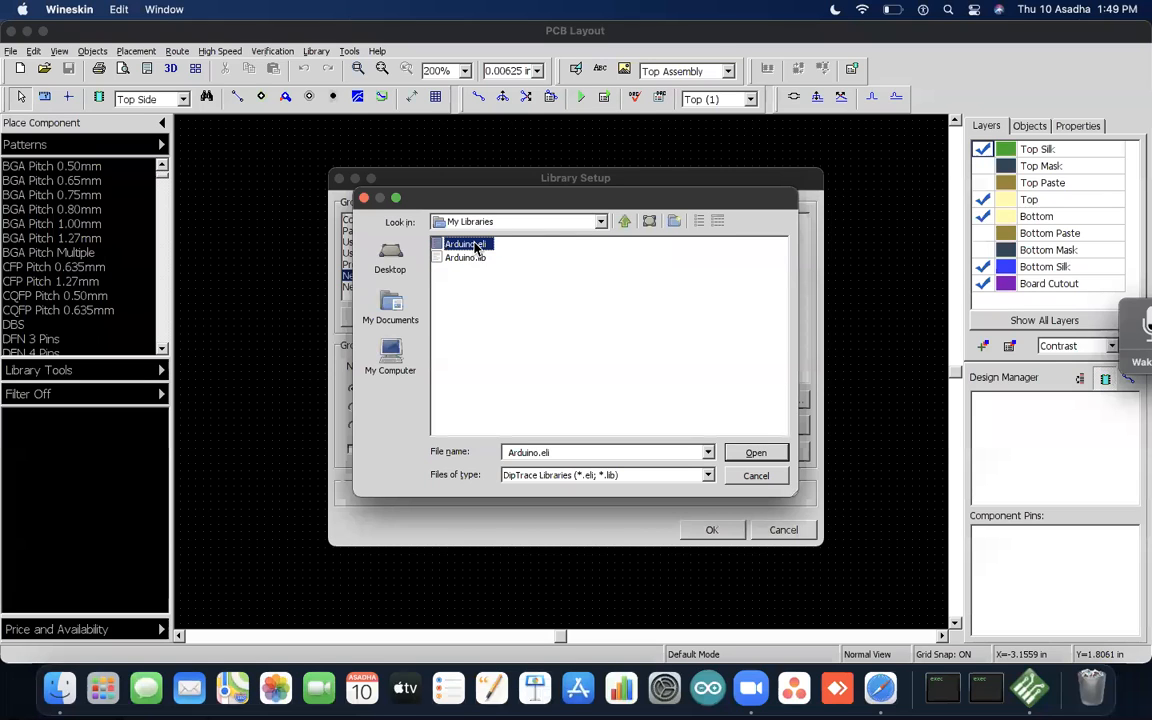
pyautogui.keyDown('shift'); pyautogui.click(466, 257); pyautogui.keyUp('shift')
pyautogui.press('Return')
# Step: Rename the selected library group to arduino and accept the library setup
pyautogui.moveTo(497, 366); pyautogui.dragTo(352, 360)
pyautogui.write('ar')
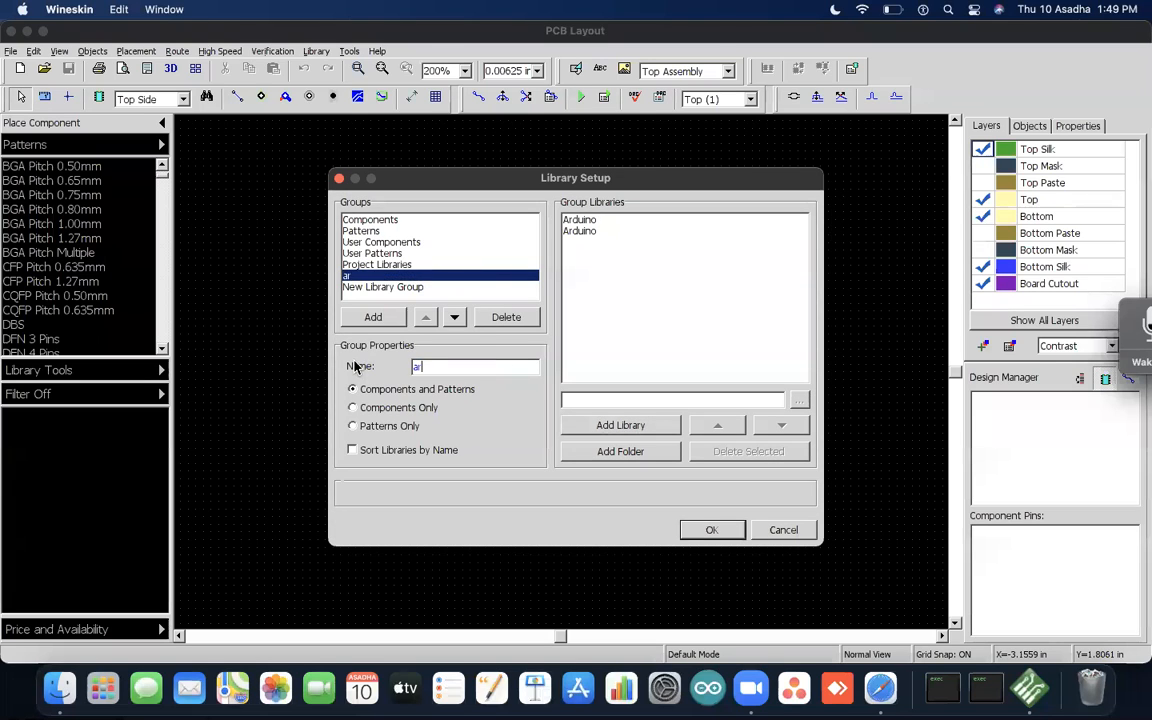
pyautogui.write('duino')
pyautogui.click(710, 530)
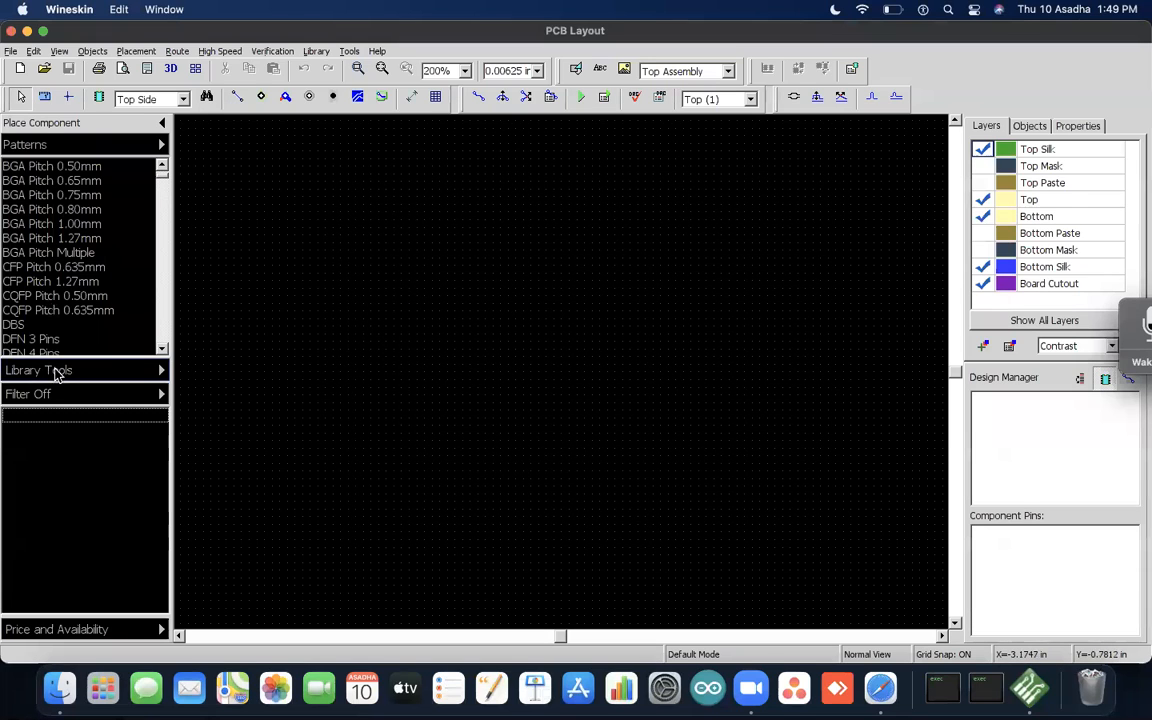
# Step: Switch the component list to the arduino group and select its first Arduino library
pyautogui.click(91, 146)
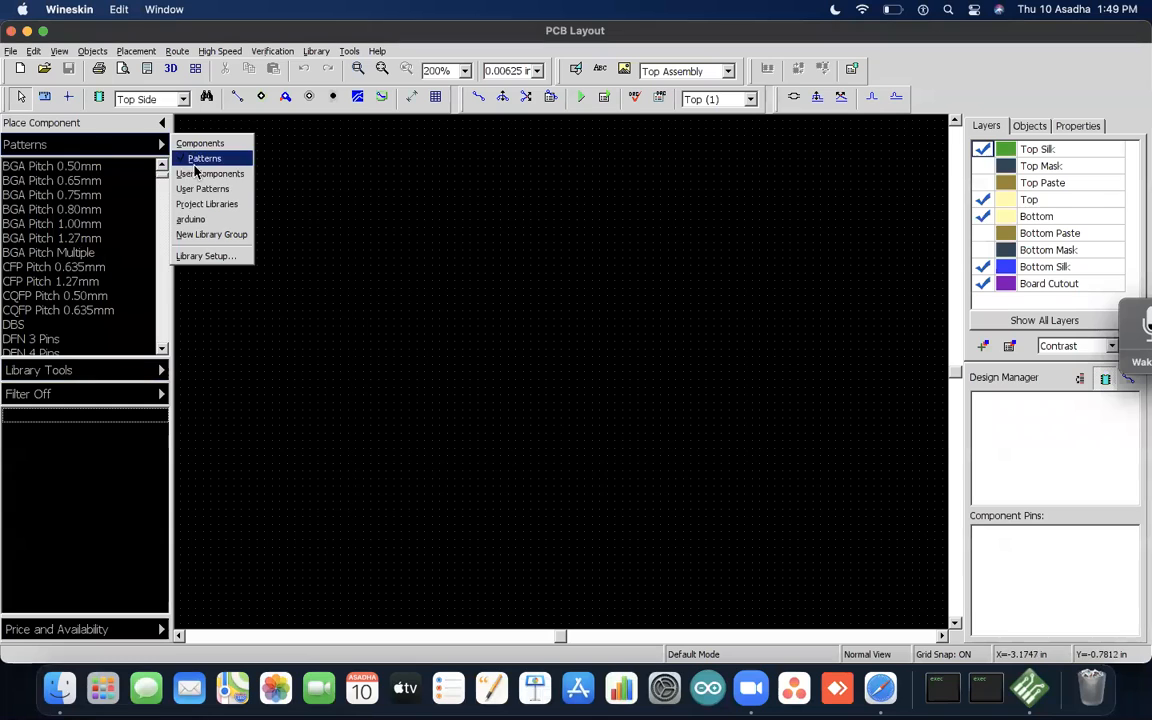
pyautogui.click(175, 225)
pyautogui.click(18, 168)
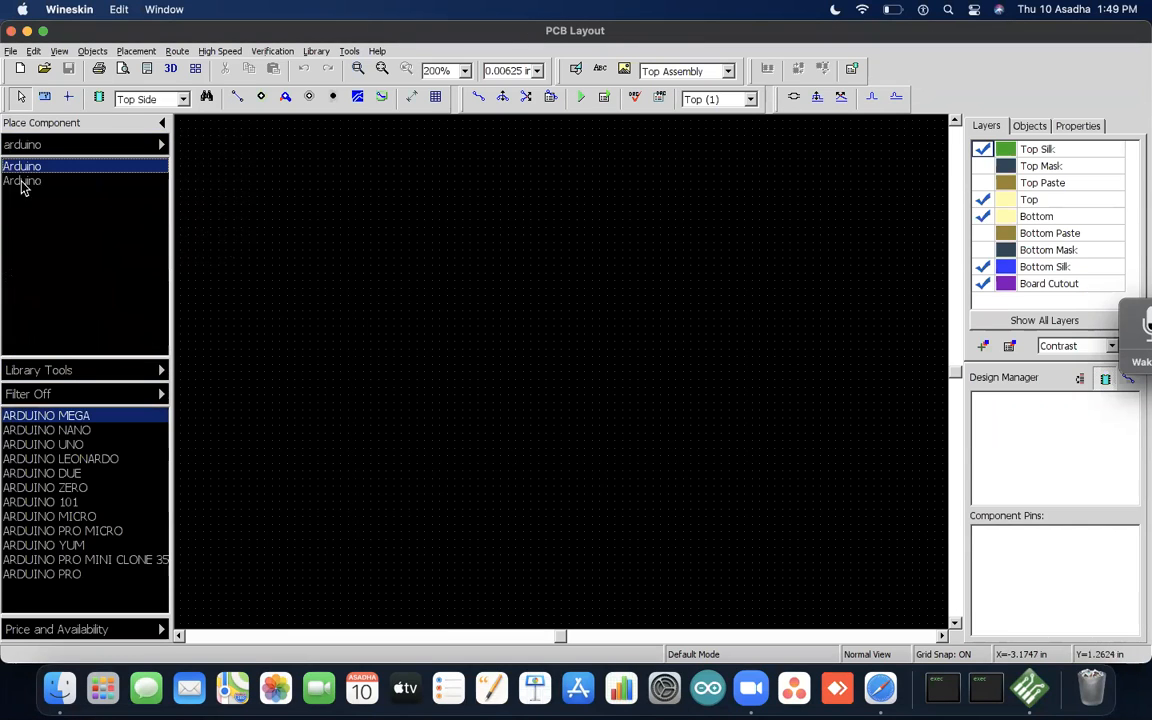
# Step: Place nine ARDUINO UNO components from the Arduino library at overlapping positions in the layout area
pyautogui.click(43, 444)
pyautogui.click(380, 333)
pyautogui.click(422, 362)
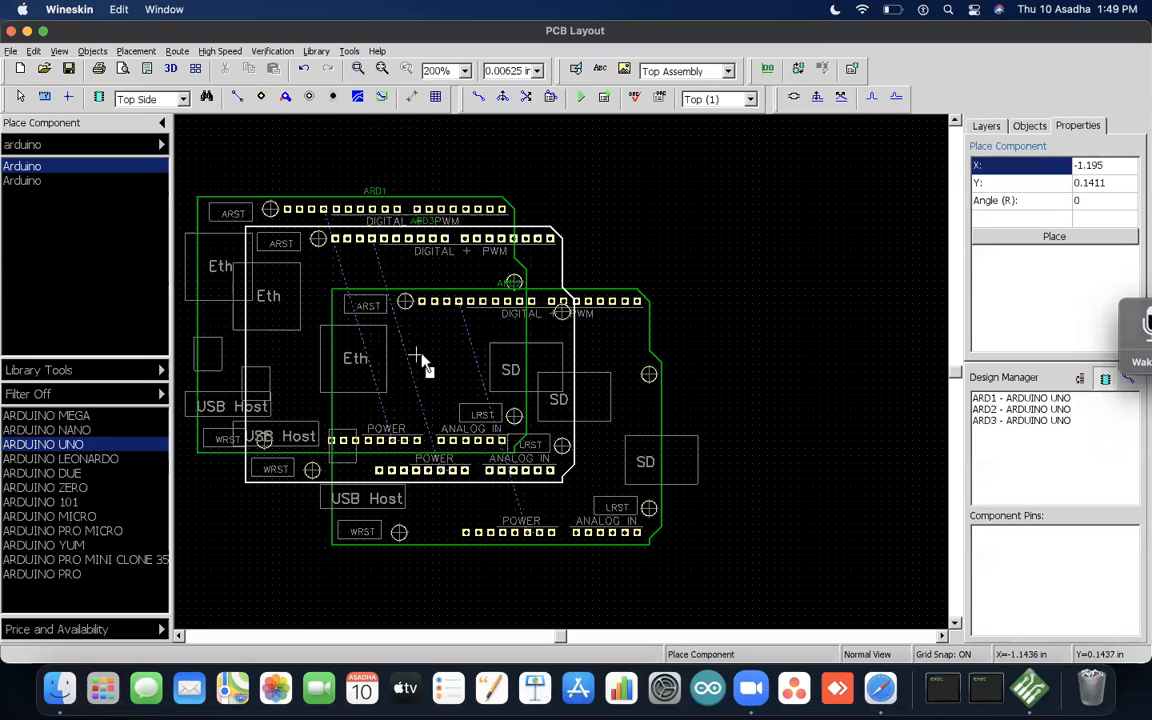
pyautogui.click(421, 361)
pyautogui.click(421, 361)
pyautogui.click(420, 360)
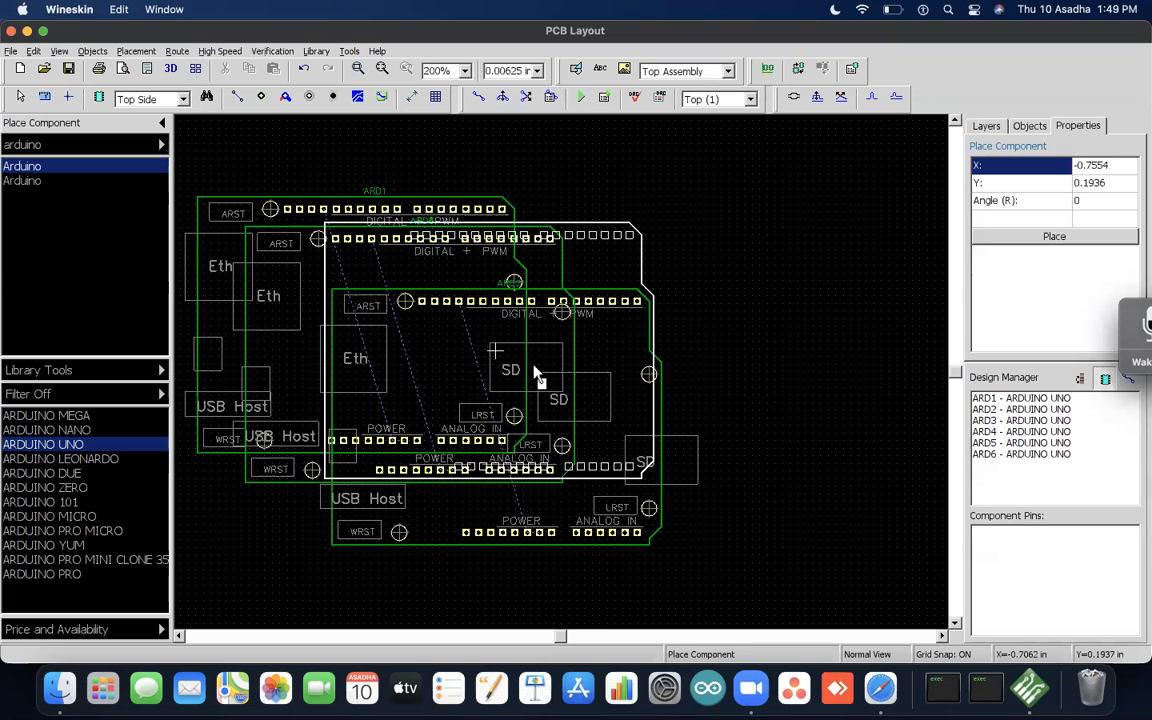
pyautogui.click(596, 244)
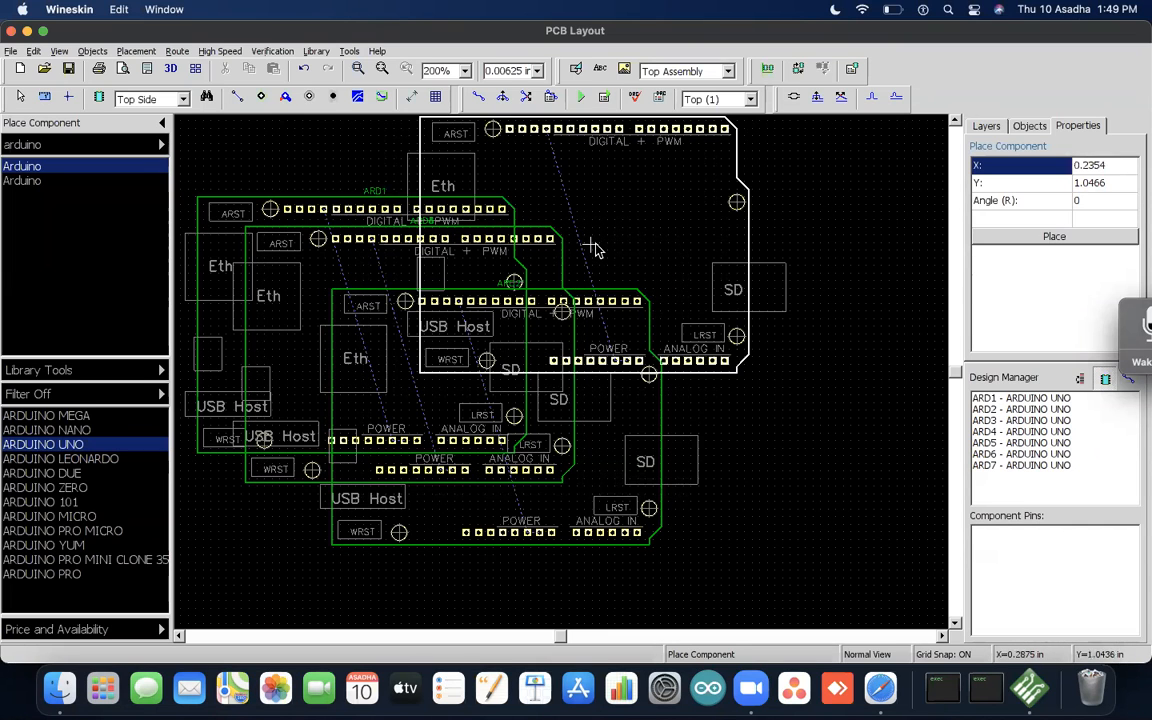
pyautogui.click(565, 425)
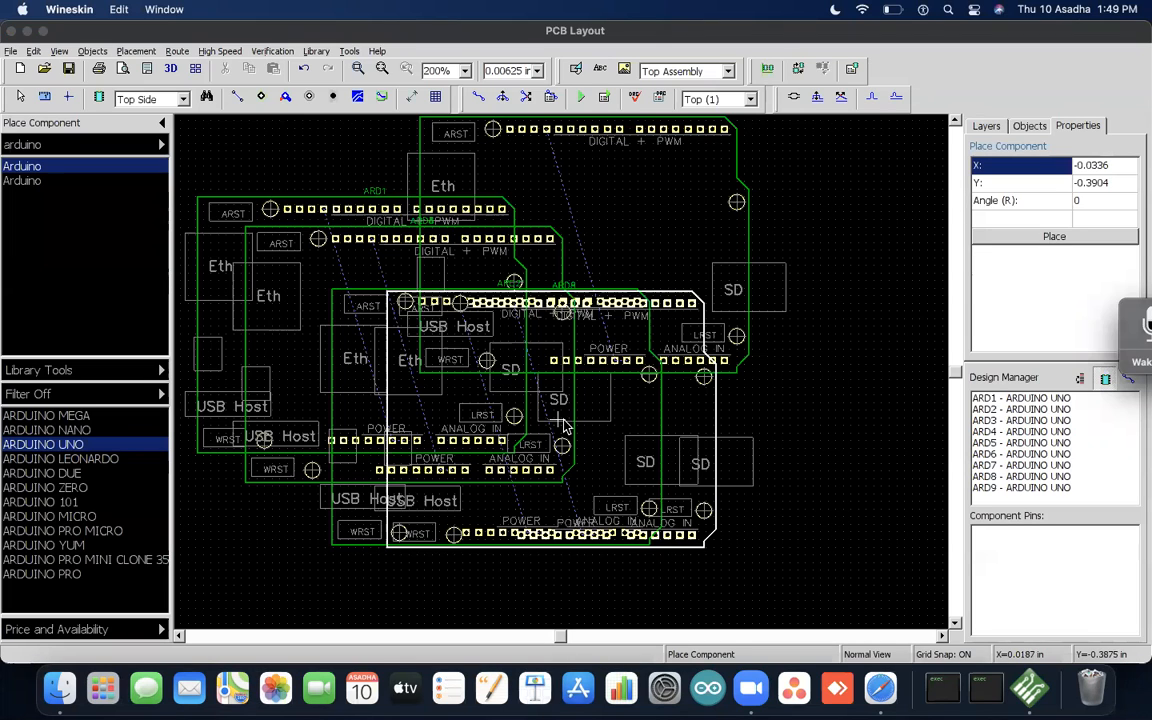
pyautogui.click(565, 425)
pyautogui.click(722, 404)
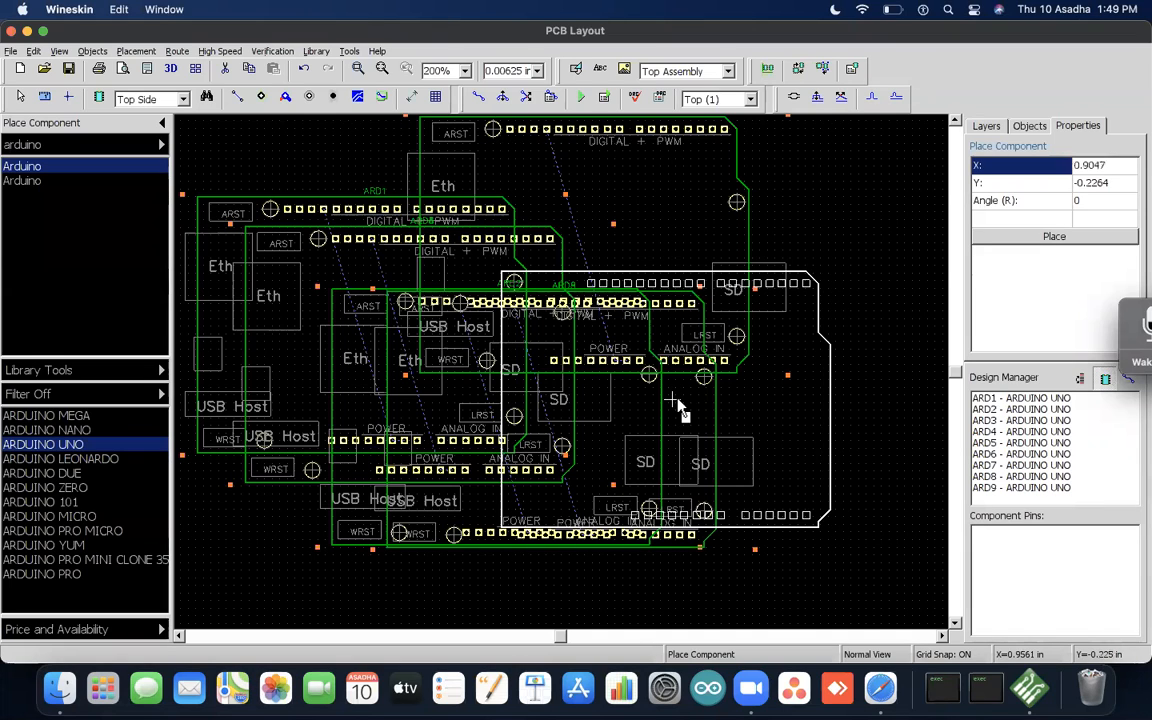
# Step: Try to place another ARDUINO UNO in the layout area and dismiss the upgrade notices
pyautogui.click(676, 404)
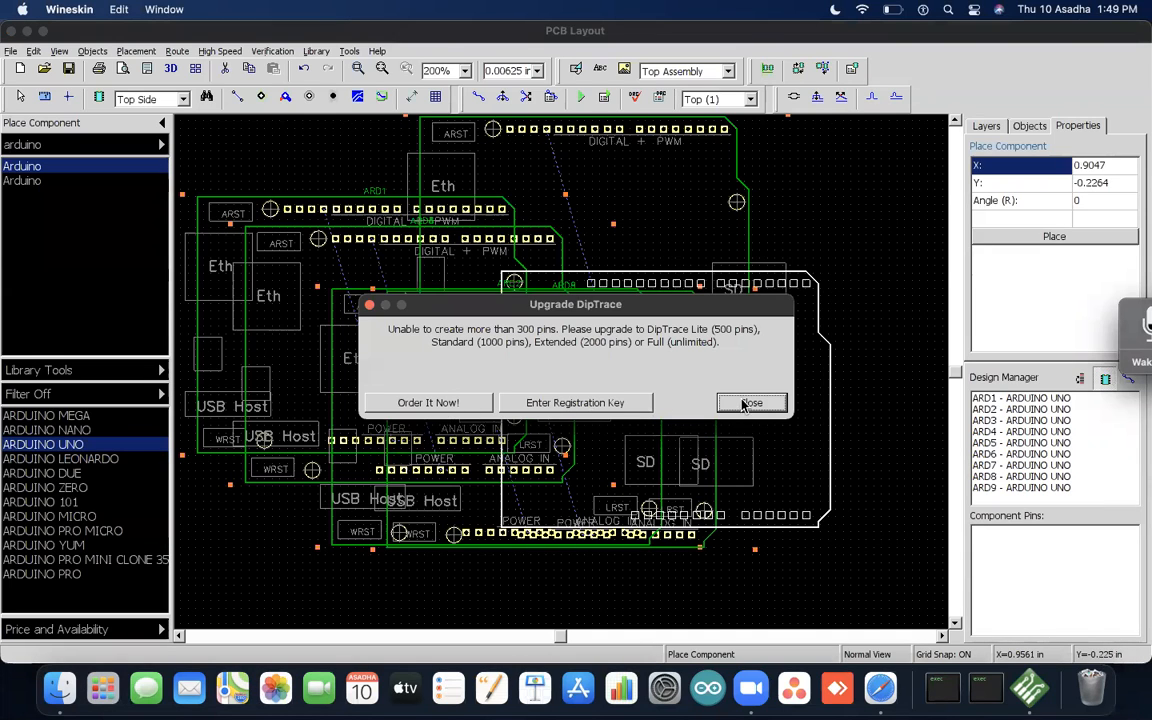
pyautogui.click(743, 403)
pyautogui.click(627, 391)
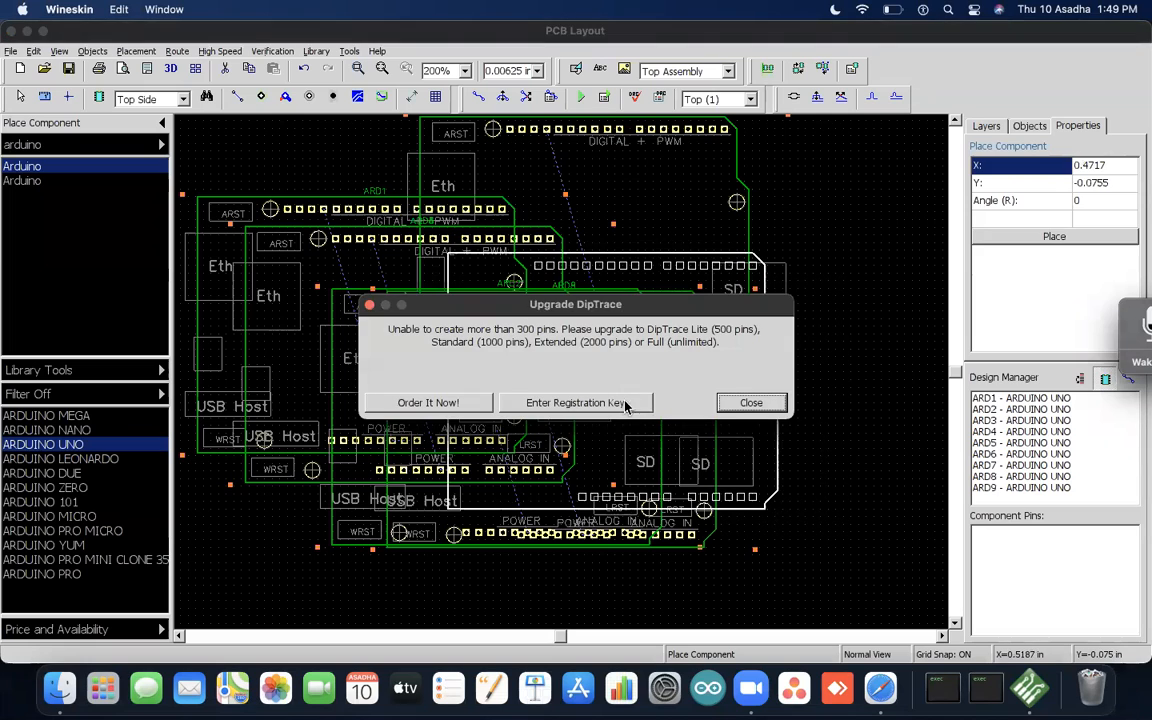
pyautogui.click(752, 402)
# Step: Close the current layout, relaunch DipTrace and open a new PCB Layout session, leaving the launcher closed
pyautogui.click(11, 31)
pyautogui.click(603, 387)
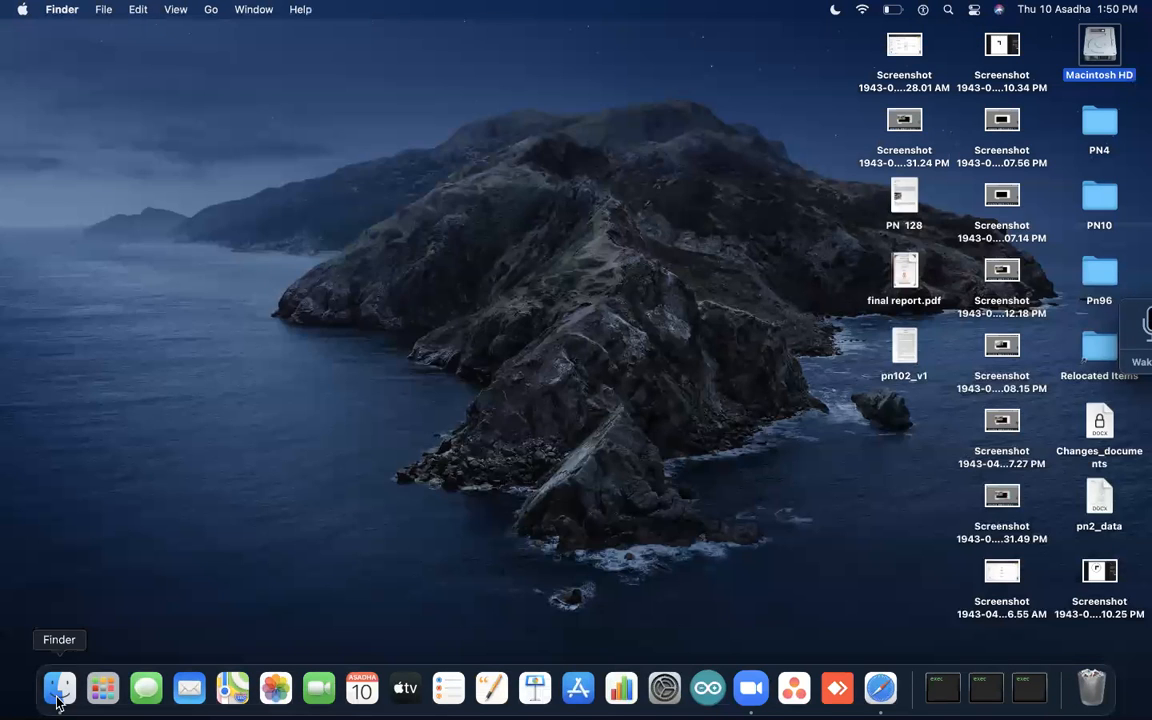
pyautogui.click(58, 697)
pyautogui.click(103, 688)
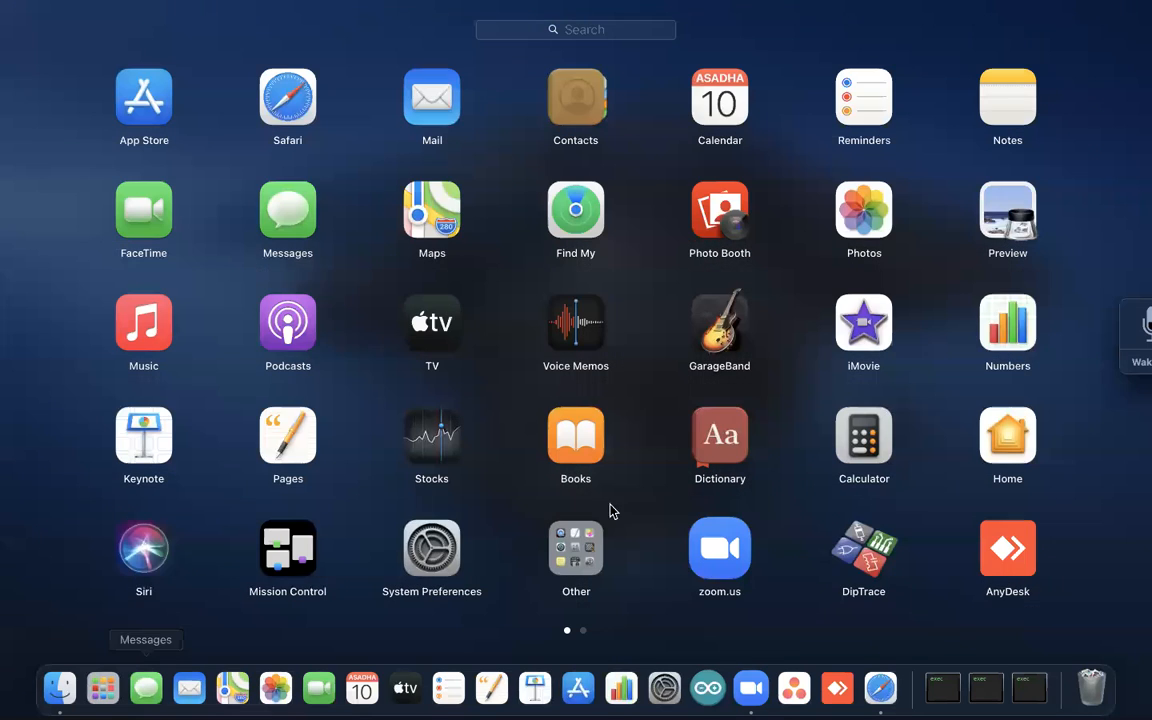
pyautogui.click(845, 560)
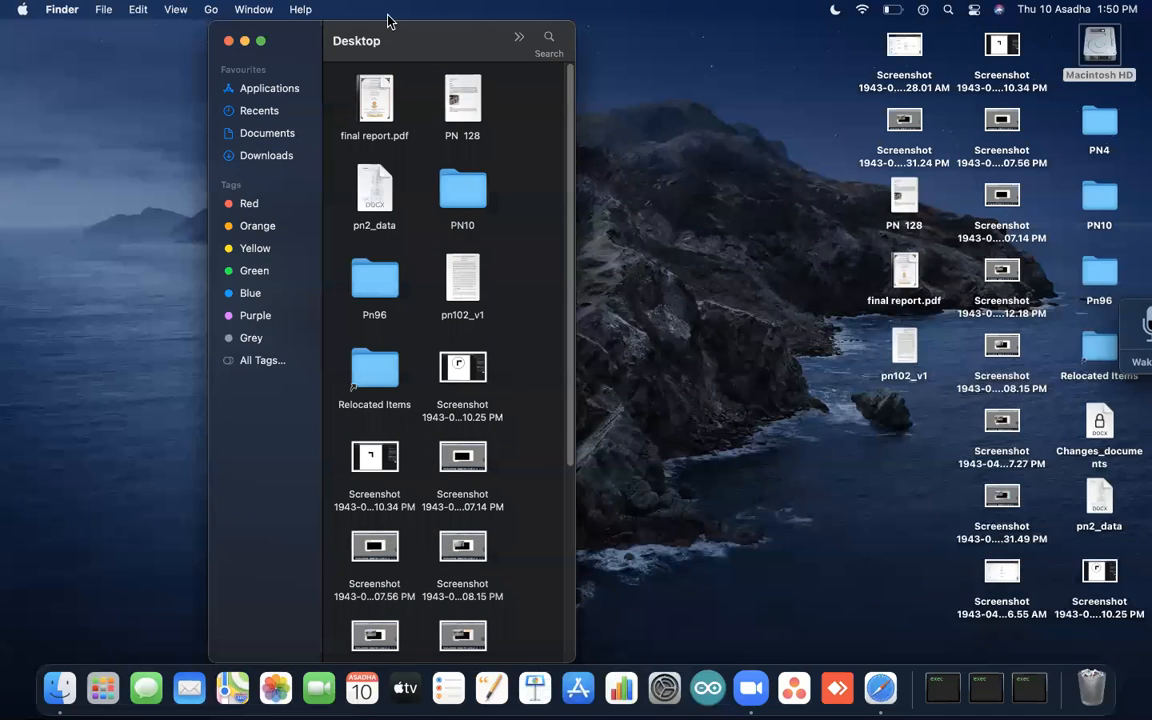
pyautogui.click(228, 40)
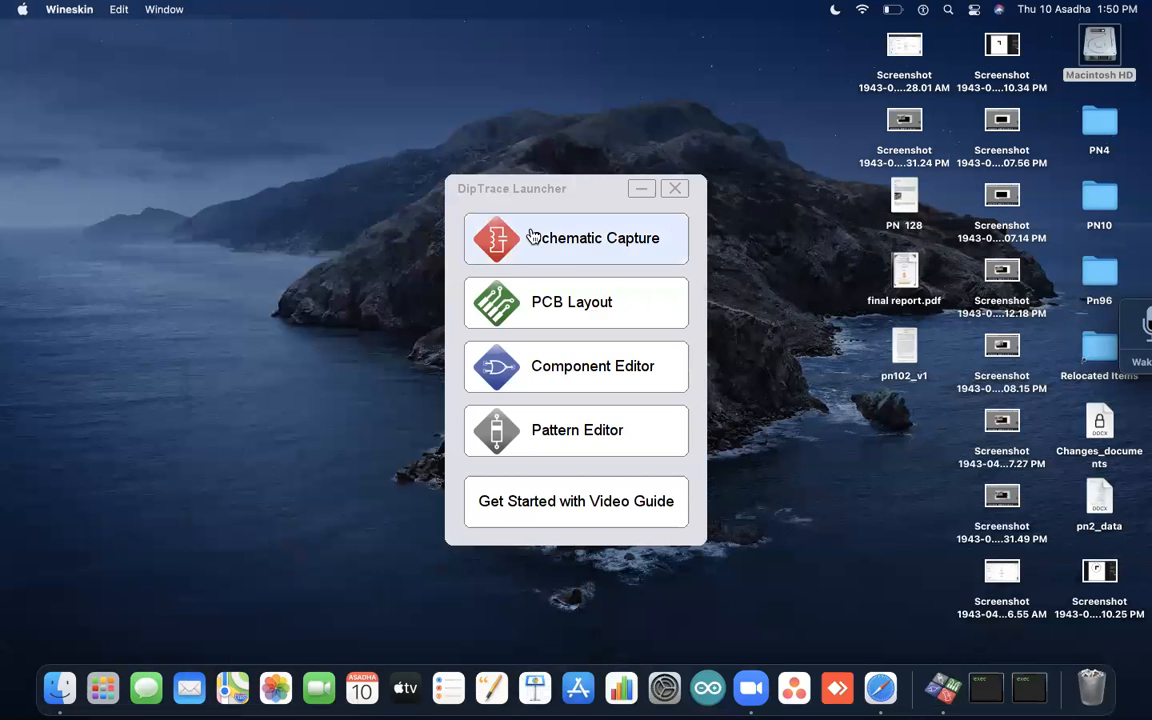
pyautogui.click(600, 301)
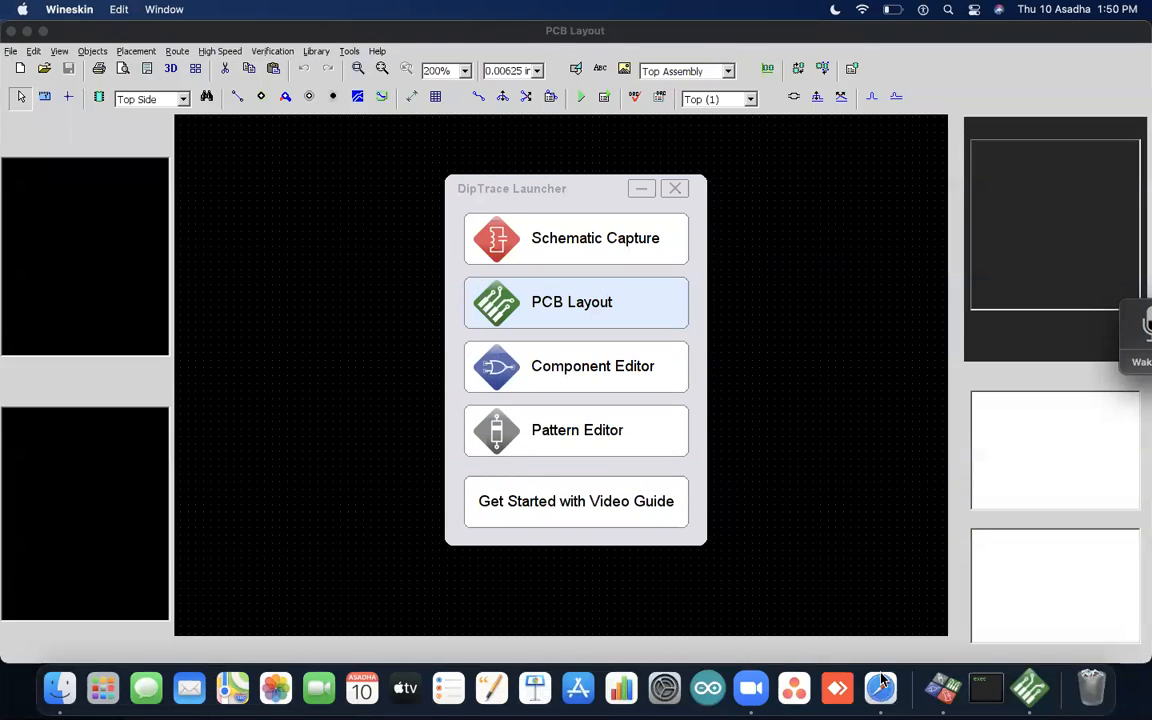
pyautogui.click(881, 690)
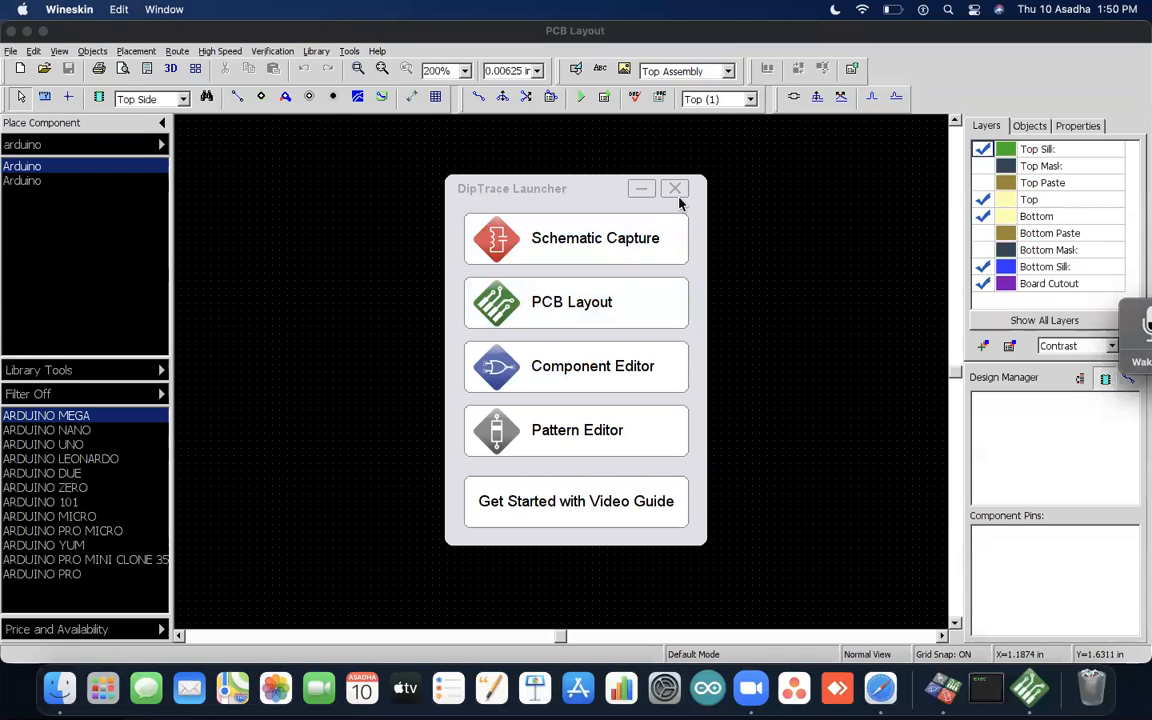
pyautogui.click(677, 190)
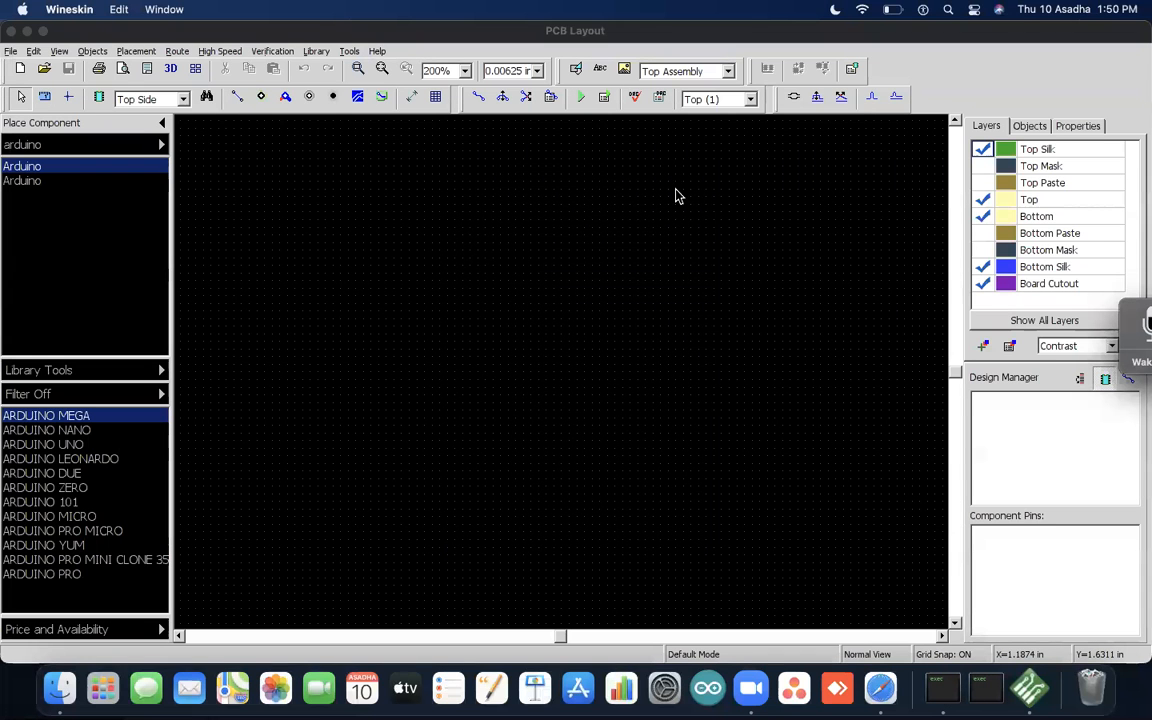
# Step: Place one ARDUINO NANO from the first Arduino library in the empty layout area
pyautogui.click(56, 445)
pyautogui.click(56, 432)
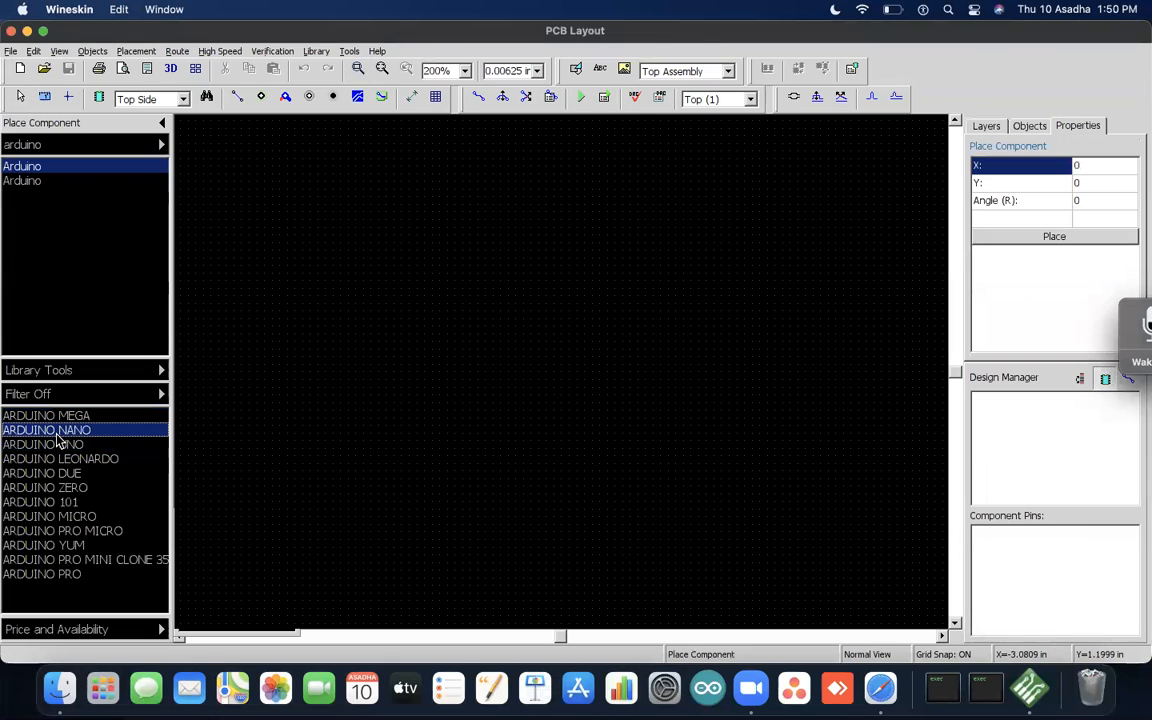
pyautogui.click(429, 305)
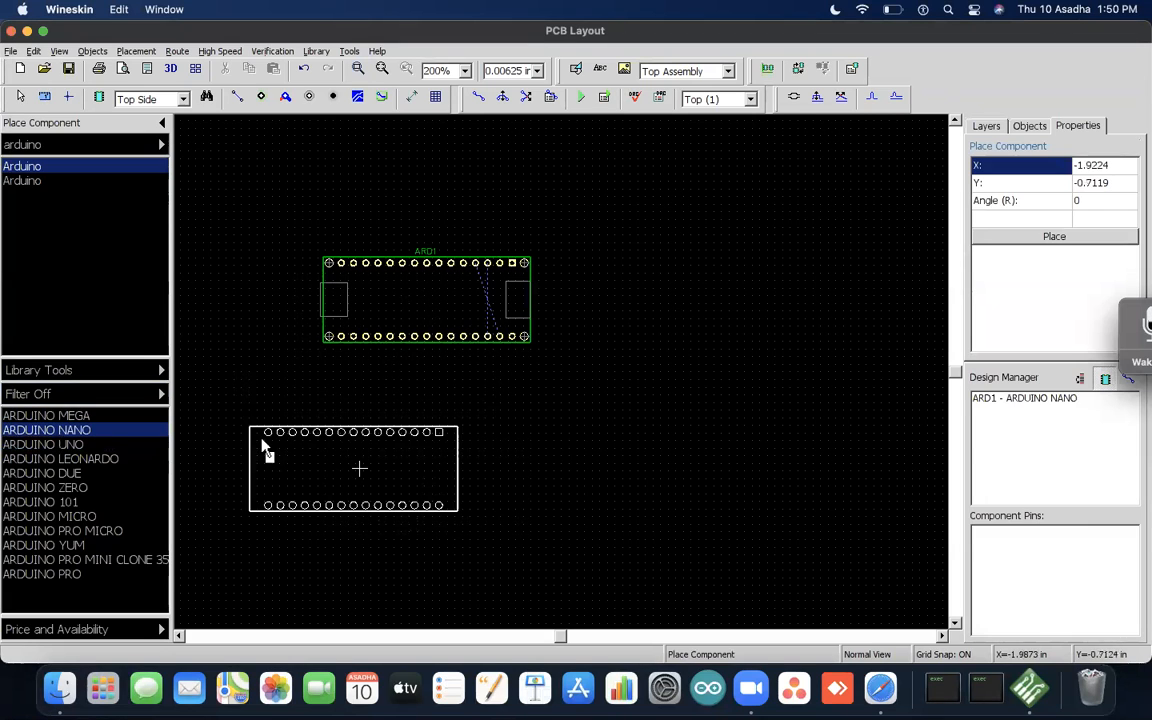
# Step: Check the second Arduino library's components, and switch the component list to the Patterns library group
pyautogui.click(30, 182)
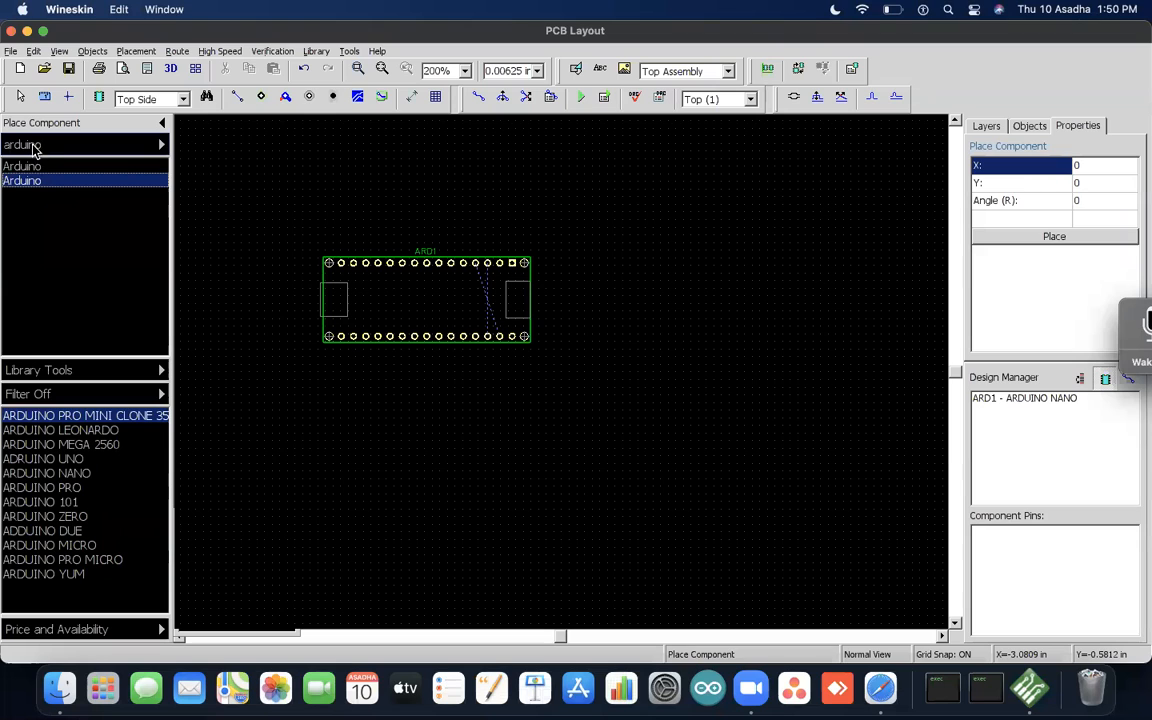
pyautogui.click(159, 148)
pyautogui.click(193, 159)
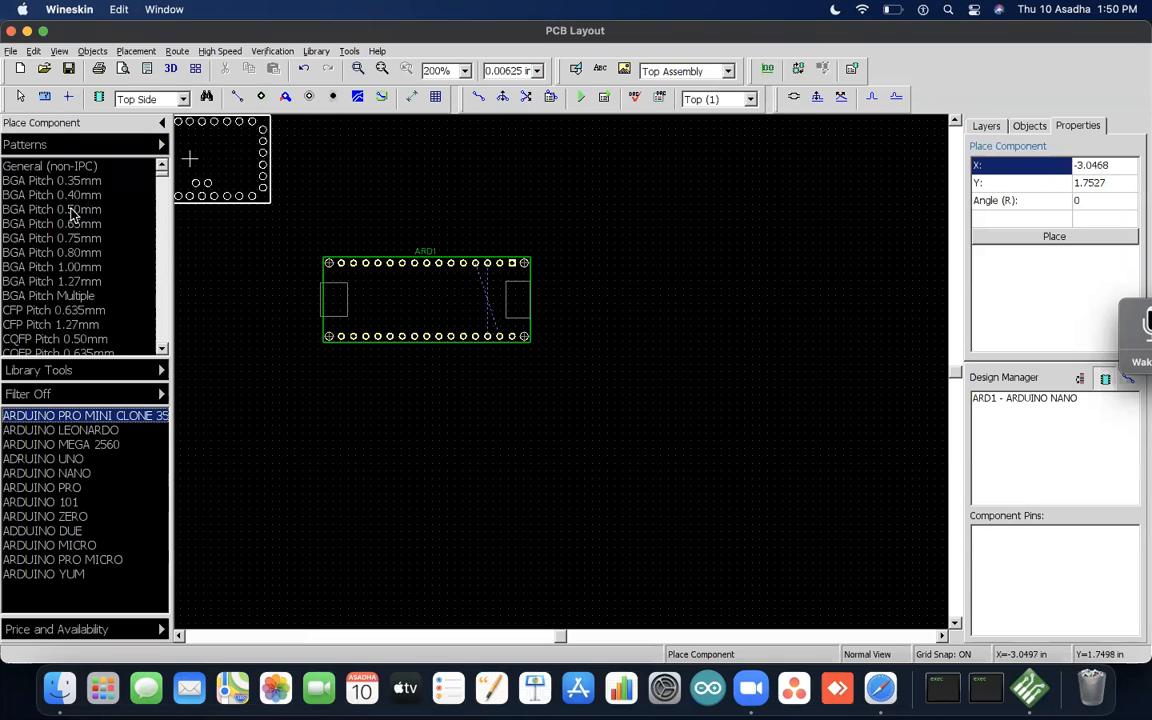
pyautogui.click(52, 144)
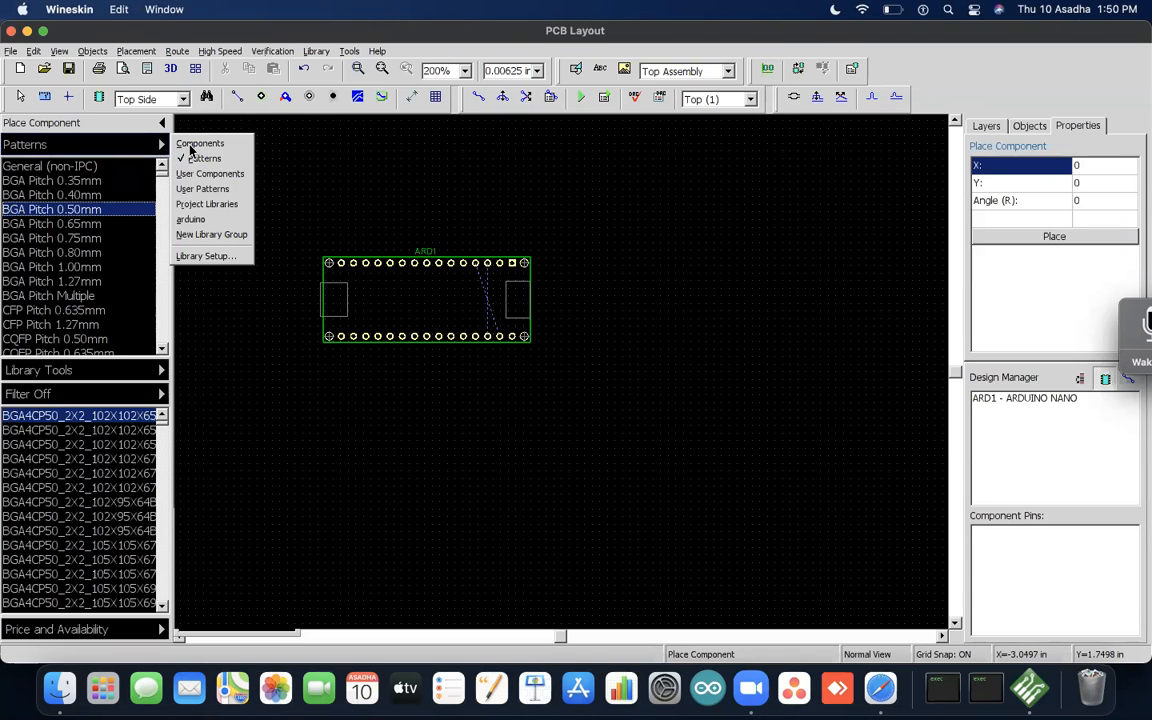
pyautogui.click(107, 182)
# Step: Browse the BGA pattern libraries and look through the patterns listed in BGA Pitch Multiple
pyautogui.click(92, 327)
pyautogui.click(88, 474)
pyautogui.moveTo(54, 187); pyautogui.dragTo(81, 297)
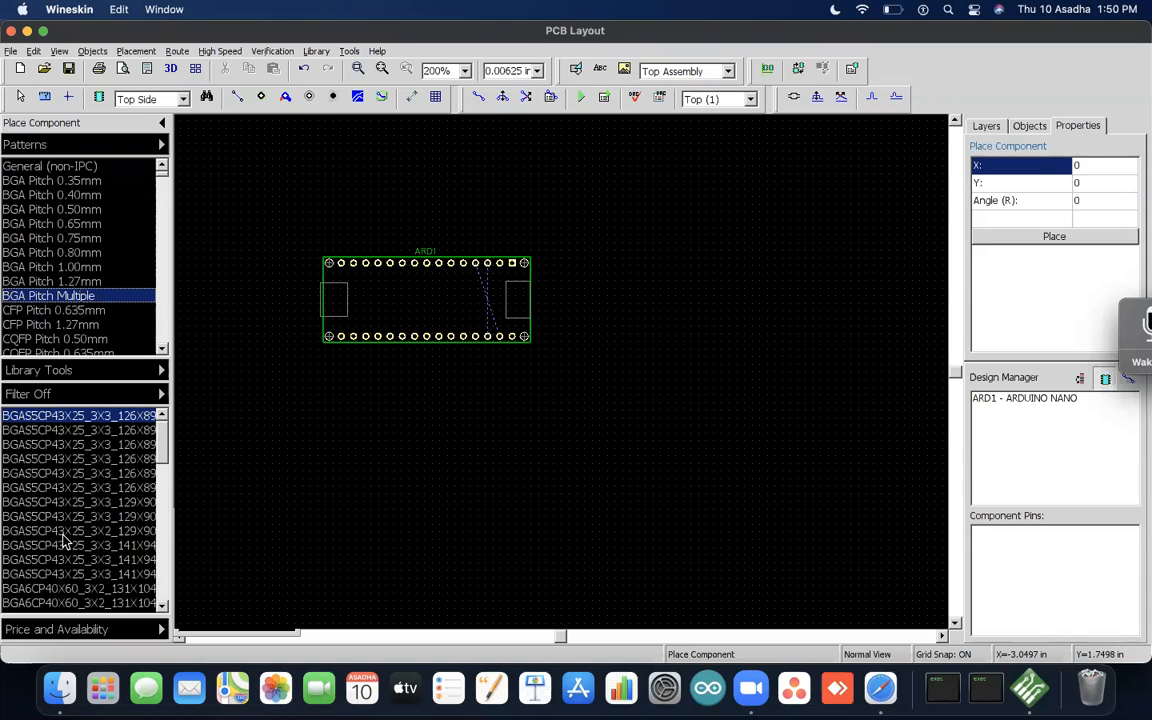
pyautogui.click(70, 433)
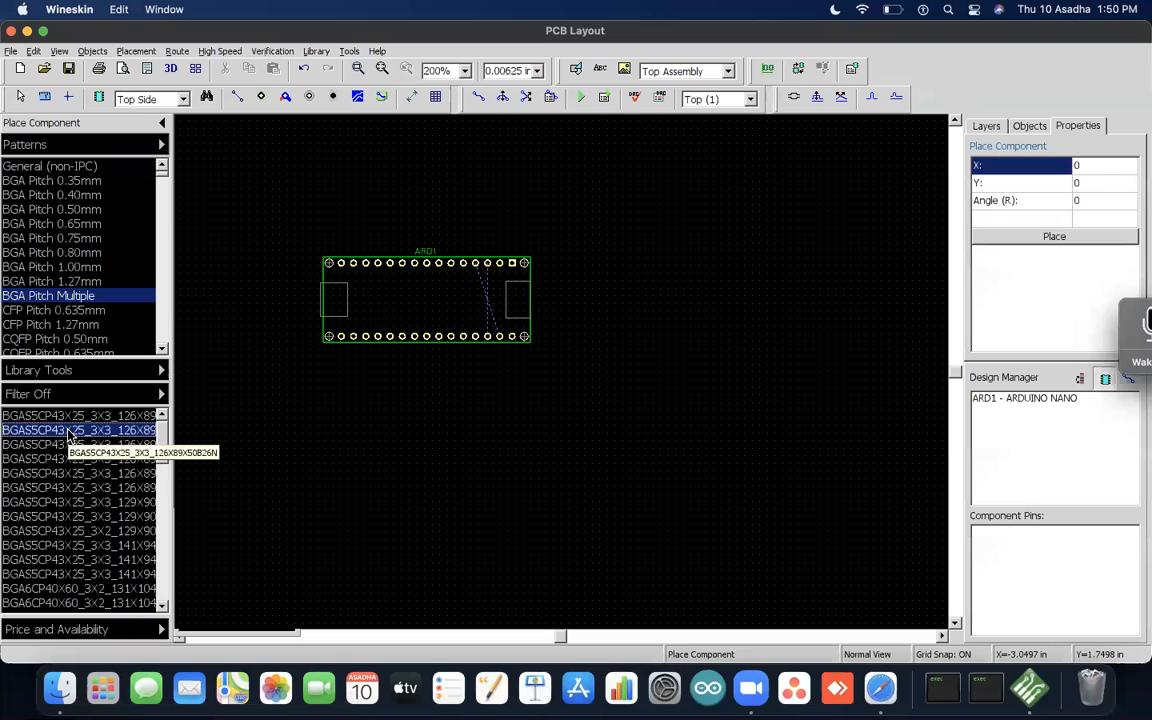
pyautogui.press('Down')
pyautogui.press('Down')
pyautogui.press('Up')
pyautogui.press('Up')
pyautogui.press('Up')
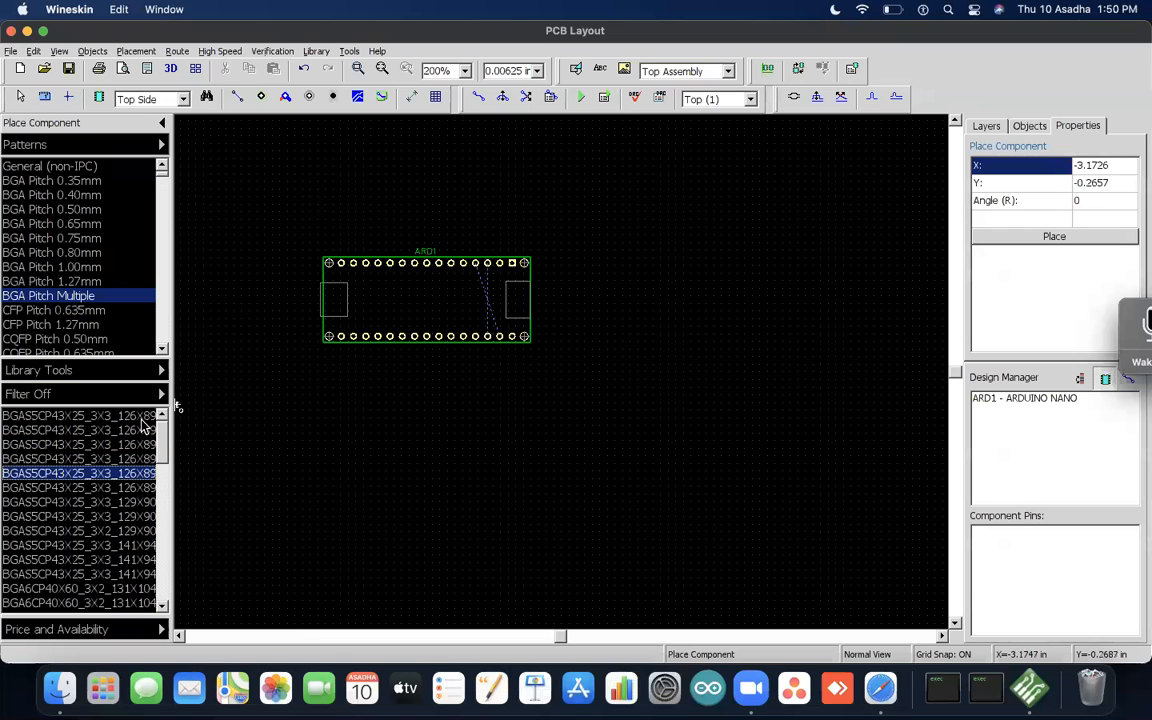
pyautogui.press('Down')
pyautogui.press('Down')
pyautogui.press('Down')
pyautogui.press('Down')
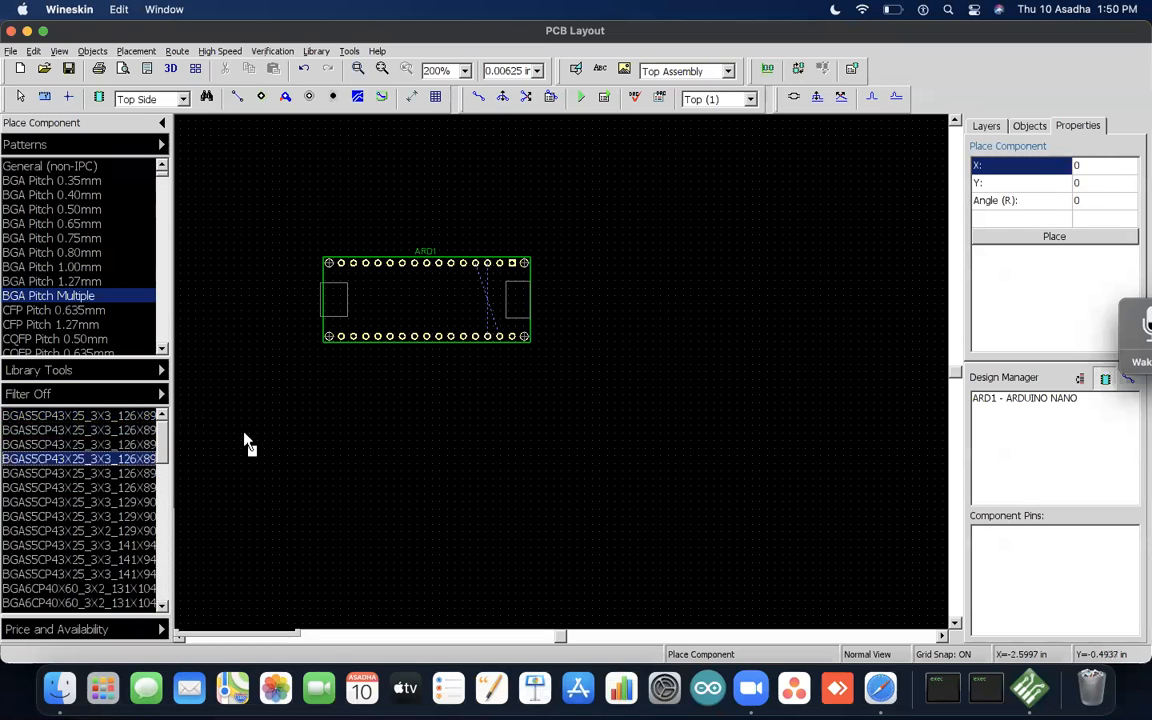
pyautogui.click(84, 378)
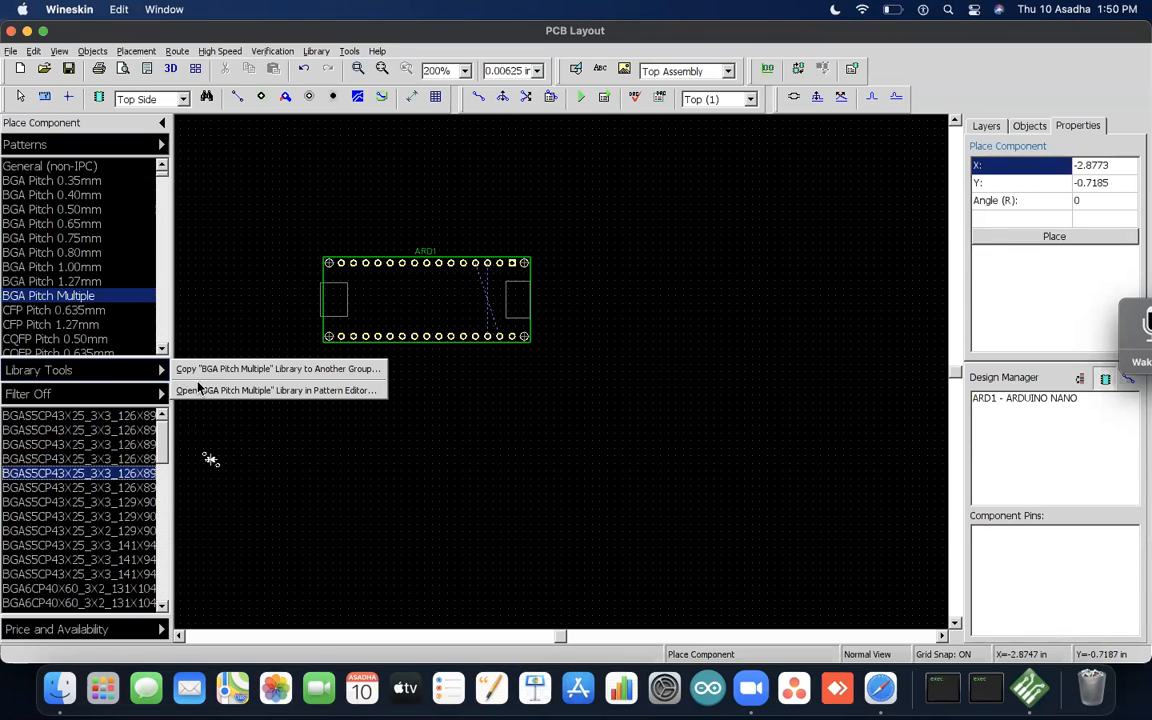
pyautogui.click(112, 159)
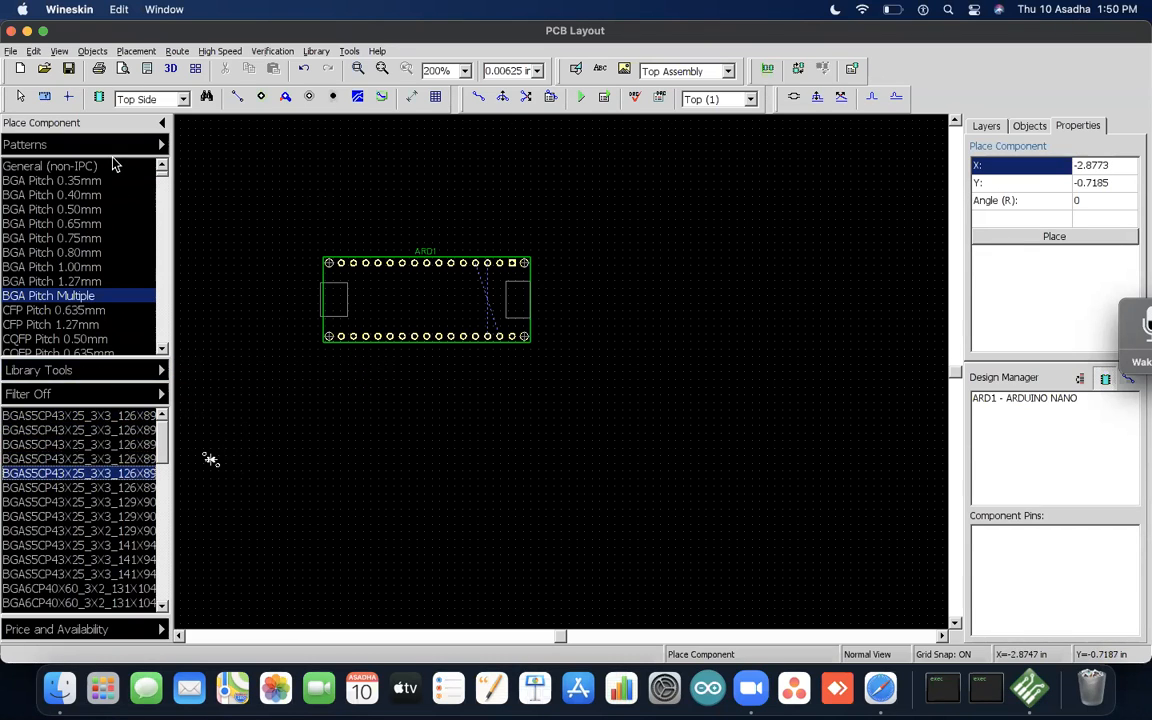
pyautogui.click(159, 121)
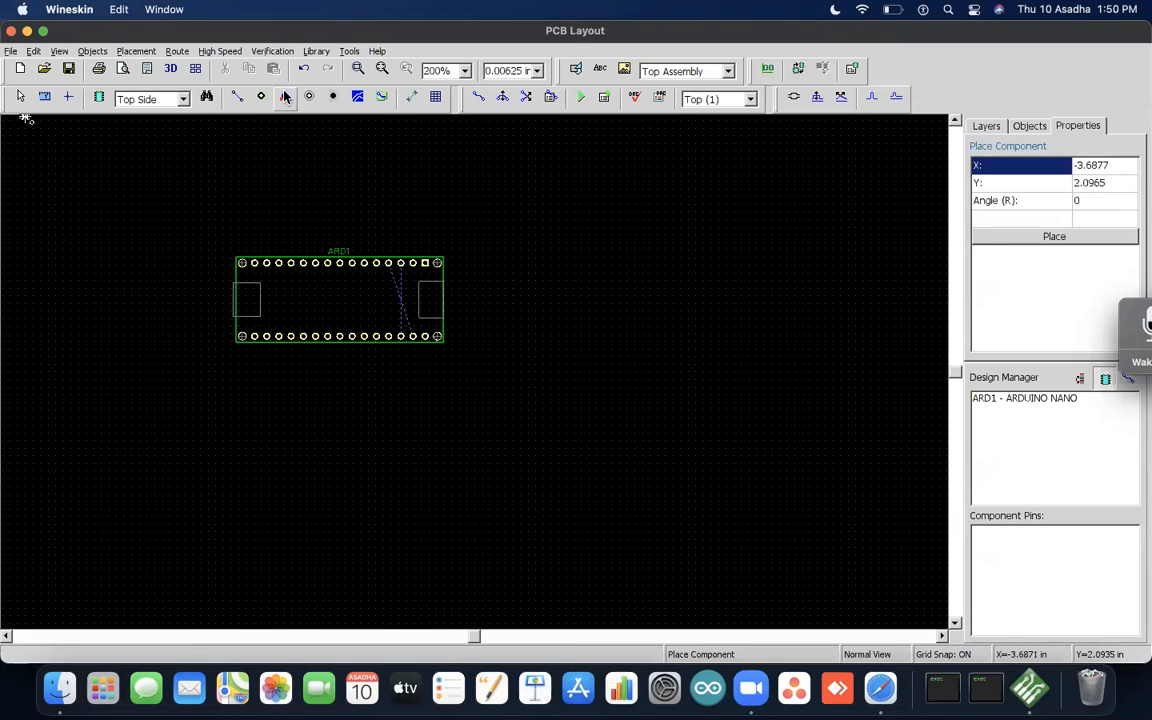
pyautogui.click(350, 51)
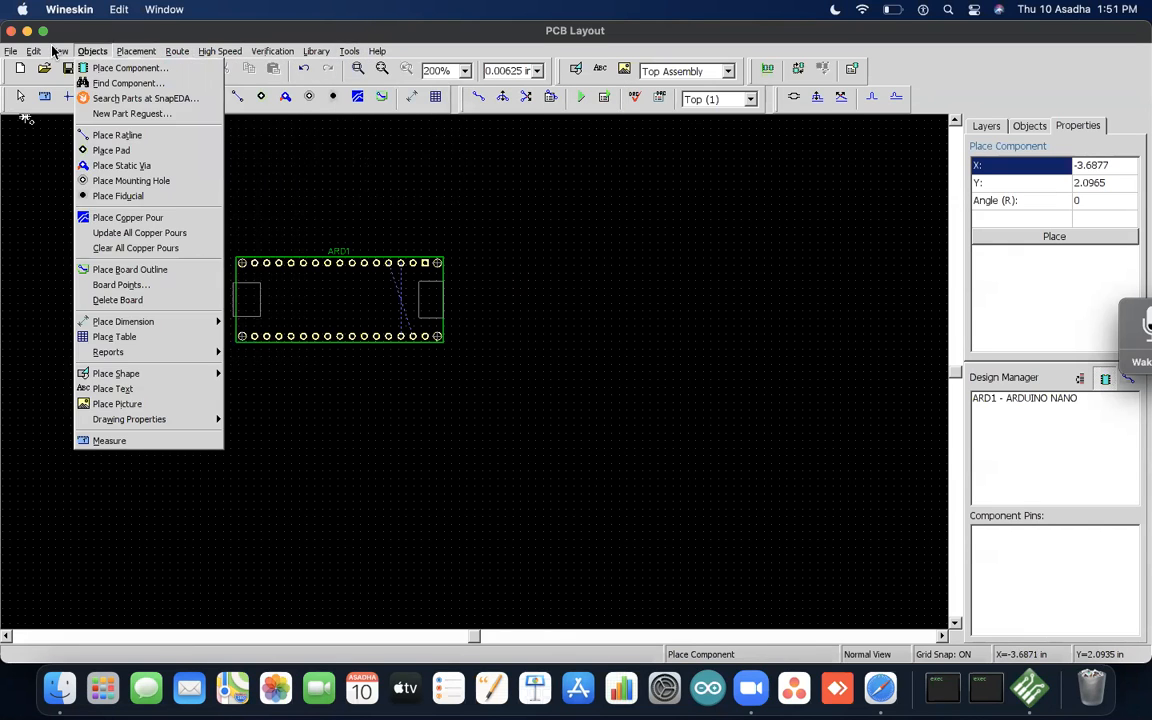
pyautogui.moveTo(60, 54)
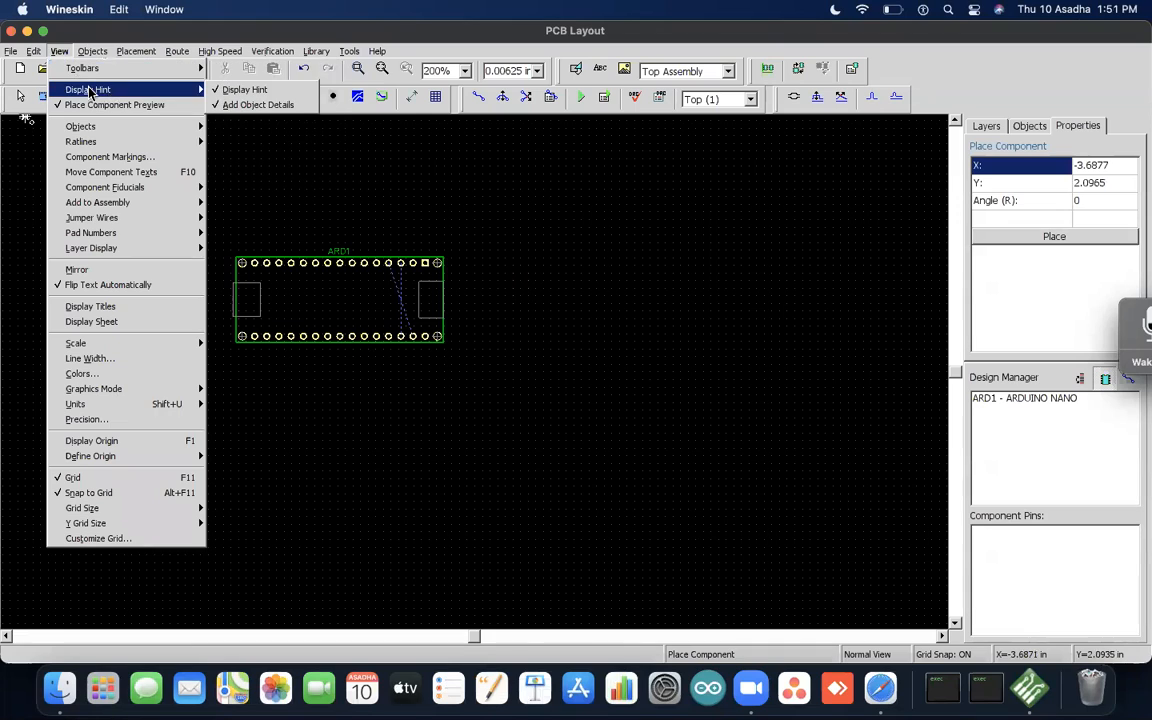
pyautogui.moveTo(152, 148)
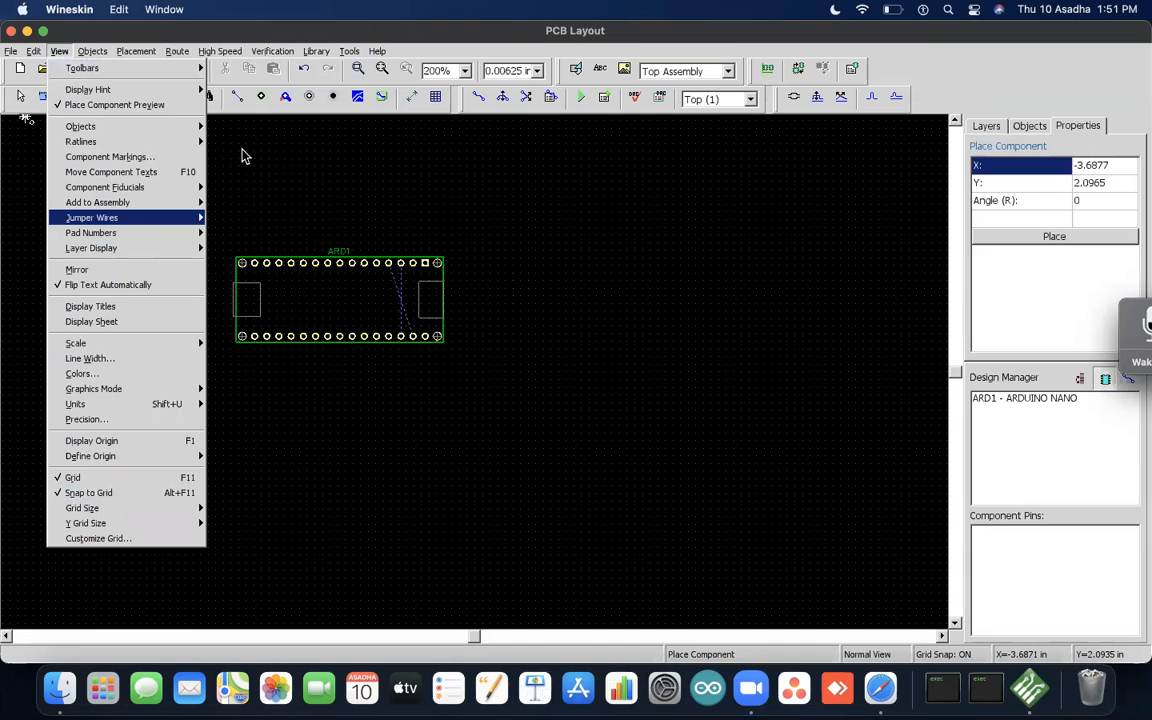
pyautogui.moveTo(199, 141)
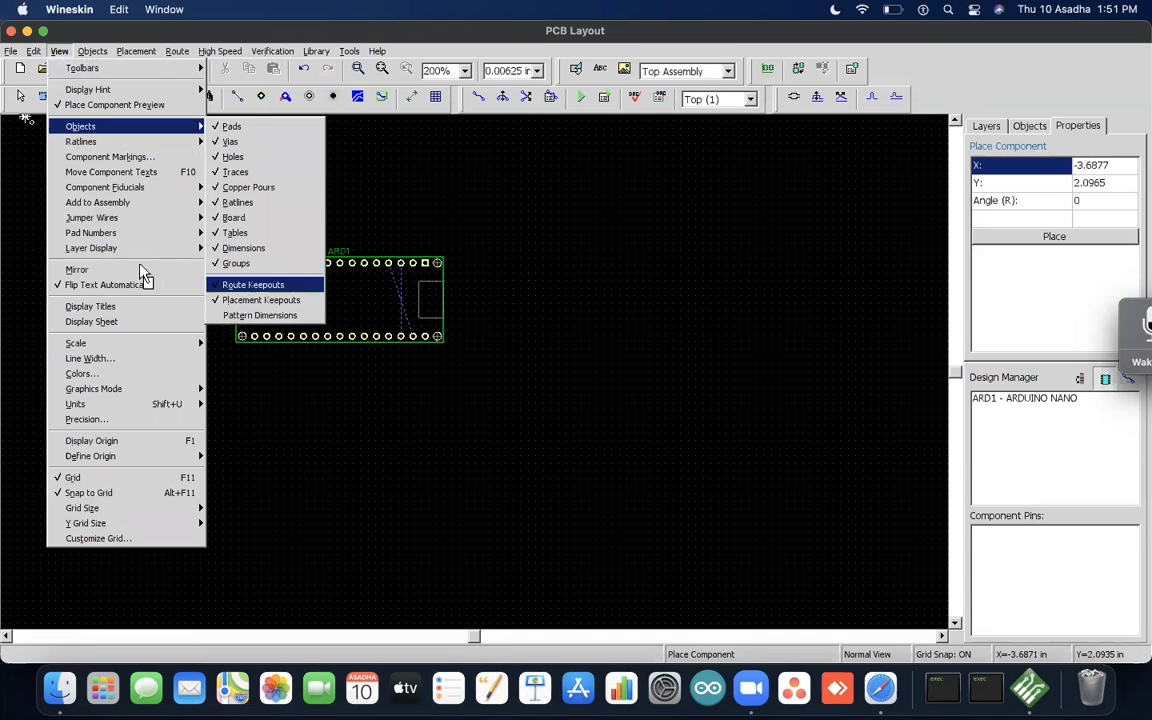
pyautogui.click(57, 53)
pyautogui.click(9, 117)
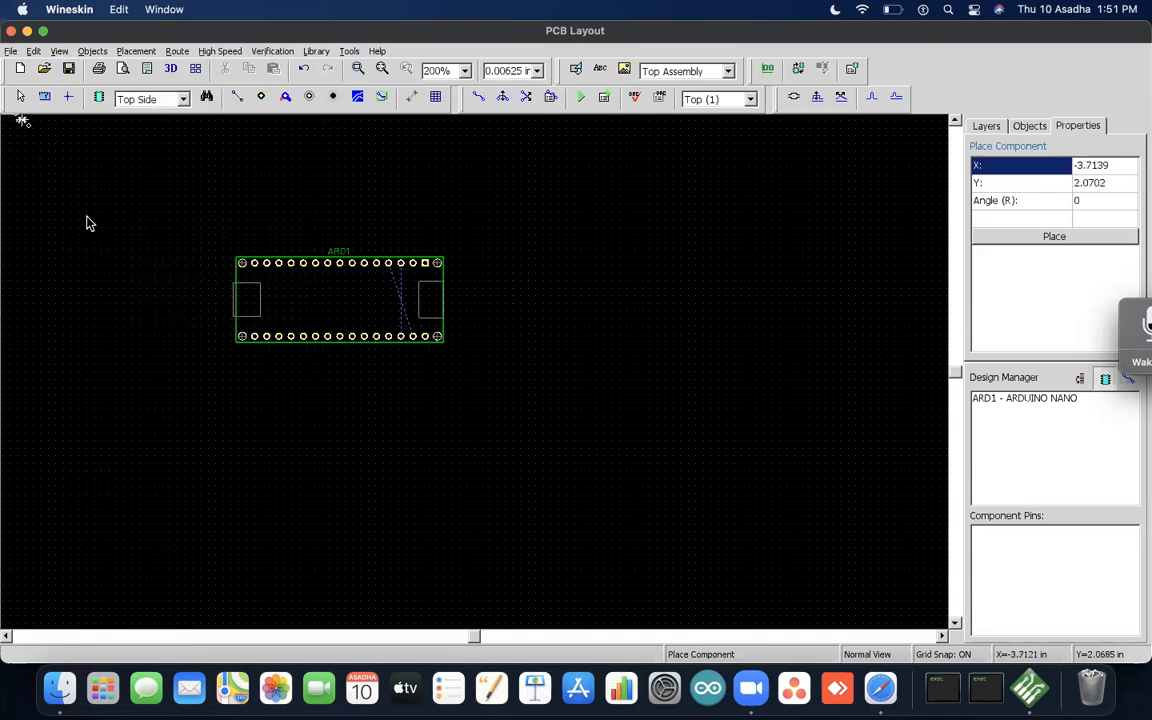
pyautogui.click(90, 225)
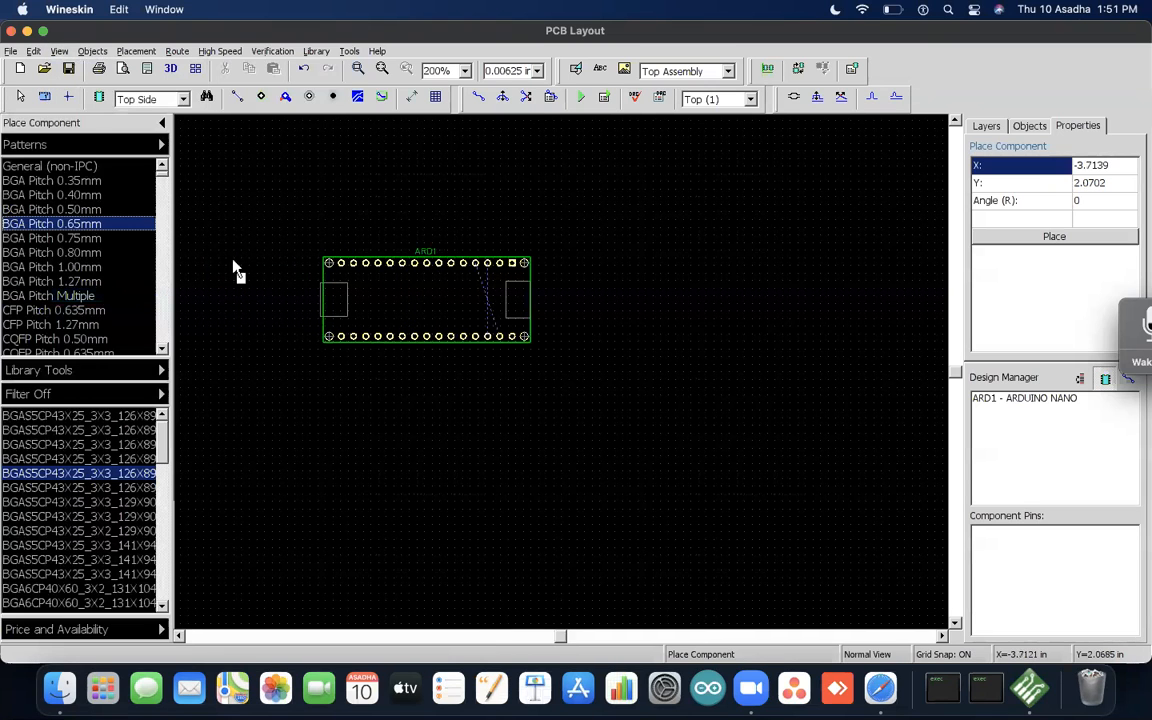
pyautogui.moveTo(233, 261); pyautogui.dragTo(222, 261)
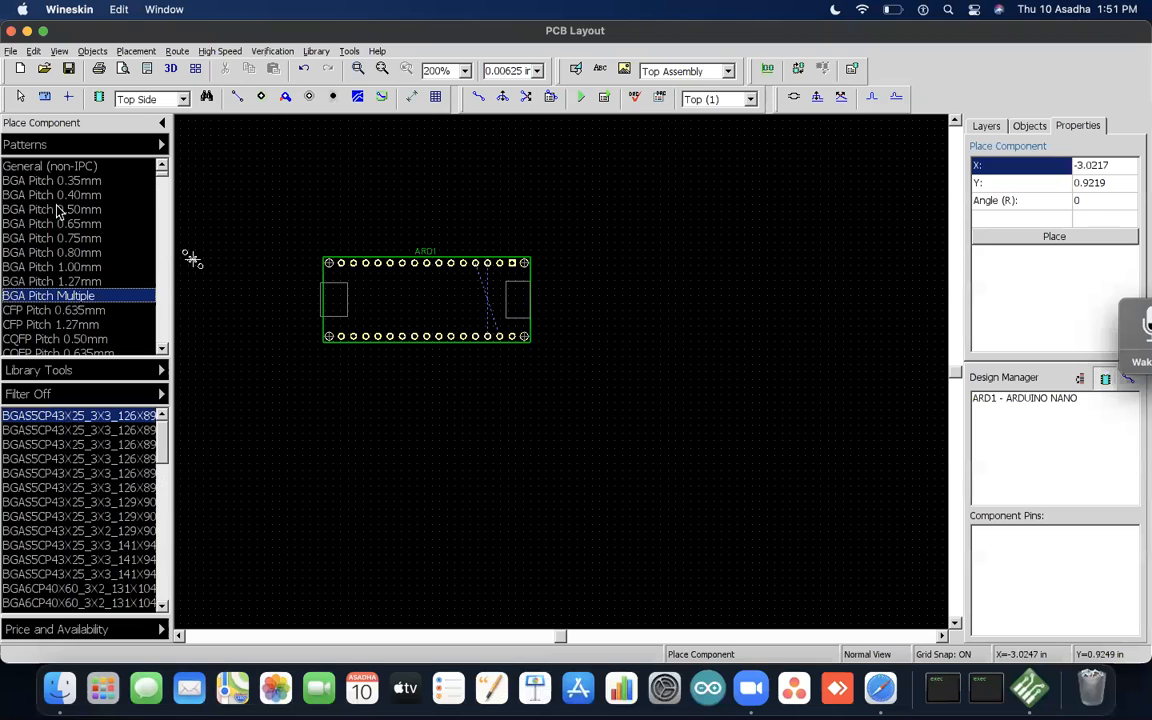
# Step: Examine the General (non-IPC) pattern library, going through its SOIC, TSSOP, SSOP, QSOP, MSOP, TSOP and DIP patterns
pyautogui.click(58, 268)
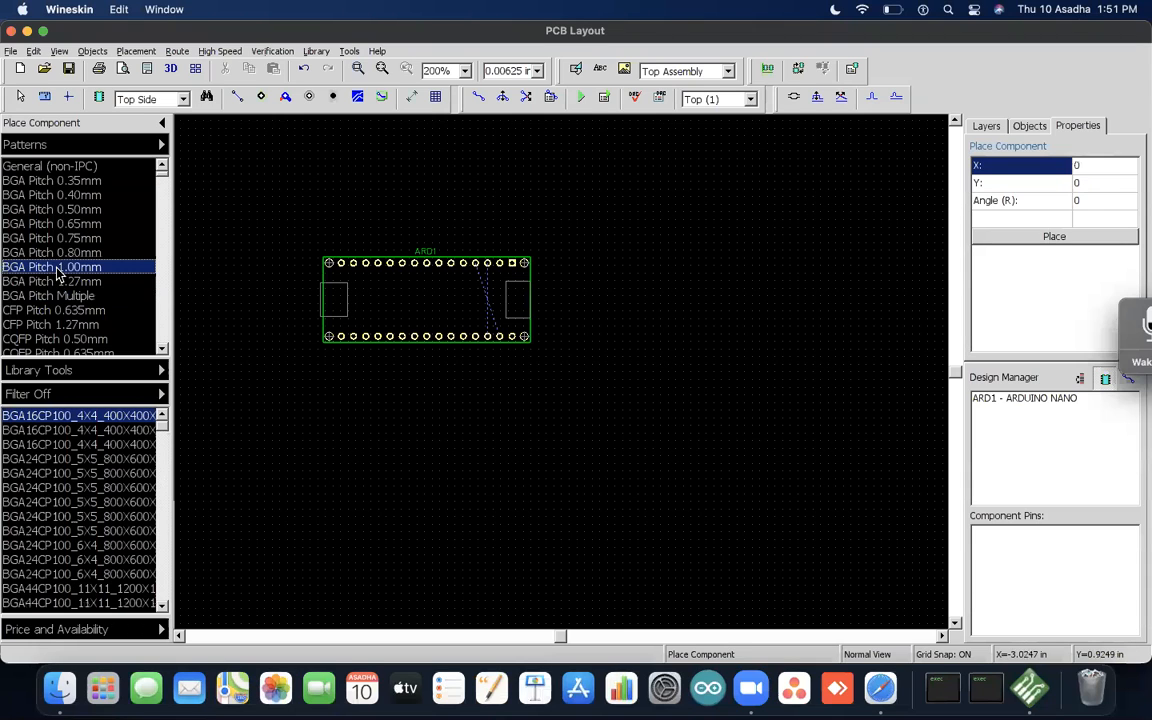
pyautogui.click(40, 167)
pyautogui.click(61, 426)
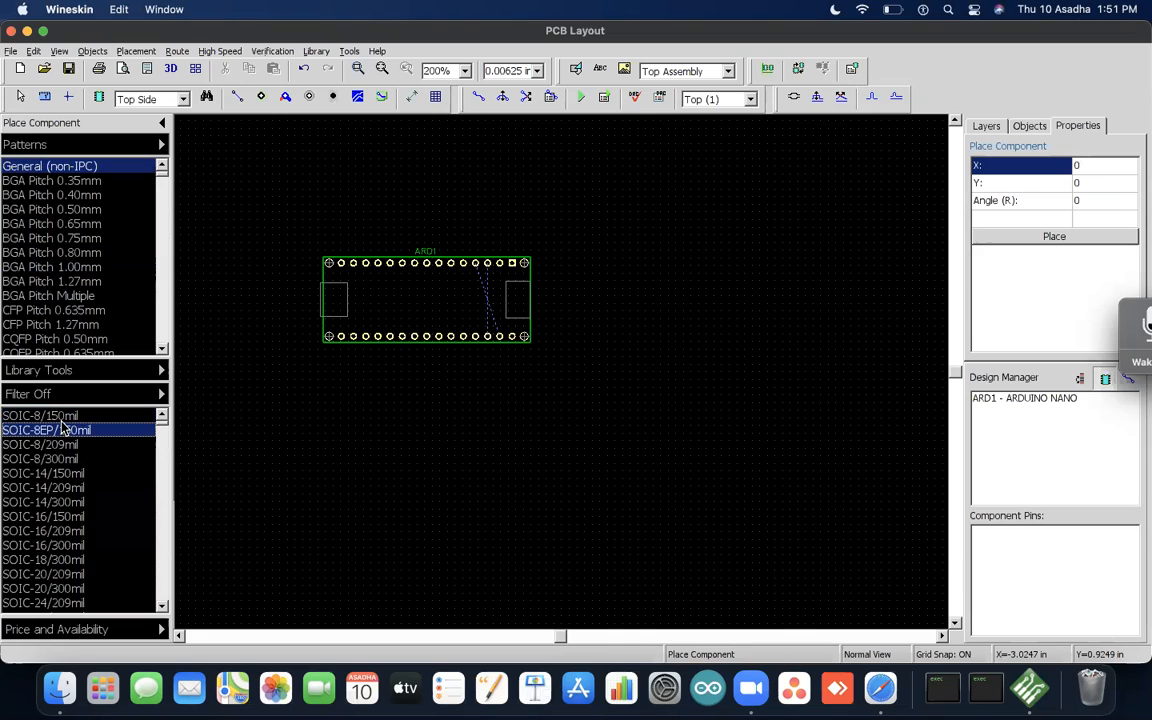
pyautogui.press('Down')
pyautogui.press('Down')
pyautogui.press('Down')
pyautogui.press('Down')
pyautogui.press('Down')
pyautogui.press('Down')
pyautogui.press('Down')
pyautogui.press('Down')
pyautogui.press('Down')
pyautogui.press('Down')
pyautogui.press('Down')
pyautogui.press('Down')
pyautogui.press('Down')
pyautogui.press('Down')
pyautogui.press('Down')
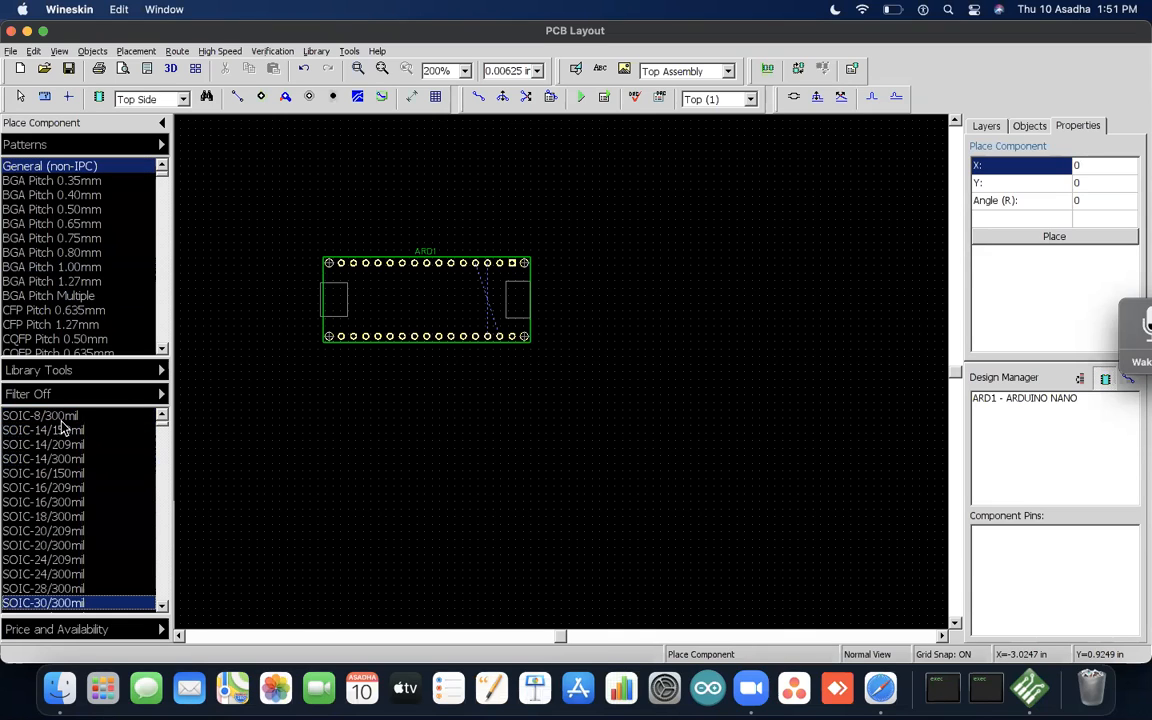
pyautogui.press('Down')
pyautogui.press('Down')
pyautogui.press('Down')
pyautogui.press('Down')
pyautogui.press('Down')
pyautogui.press('Down')
pyautogui.press('Down')
pyautogui.press('Down')
pyautogui.press('Down')
pyautogui.press('Down')
pyautogui.press('Down')
pyautogui.press('Down')
pyautogui.press('Down')
pyautogui.press('Down')
pyautogui.press('Down')
pyautogui.press('Down')
pyautogui.press('Down')
pyautogui.press('Down')
pyautogui.press('Down')
pyautogui.press('Down')
pyautogui.press('Down')
pyautogui.press('Down')
pyautogui.press('Down')
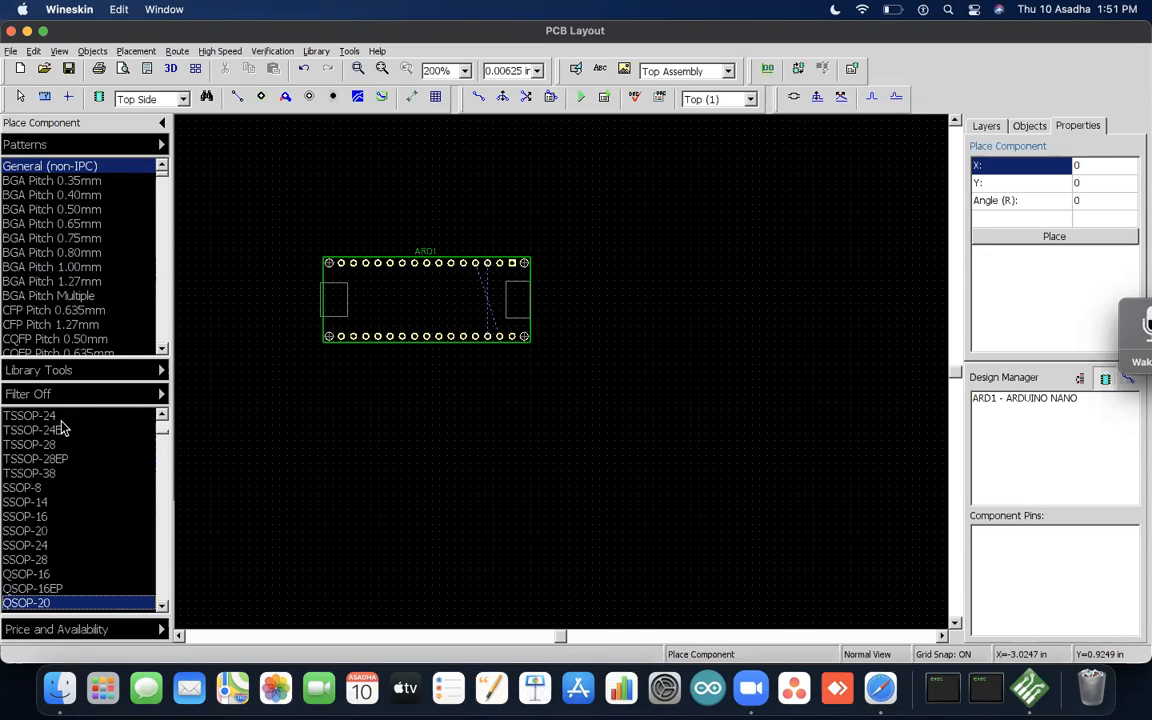
pyautogui.press('Down')
pyautogui.press('Down')
pyautogui.press('Down')
pyautogui.press('Down')
pyautogui.press('Down')
pyautogui.press('Down')
pyautogui.press('Down')
pyautogui.press('Down')
pyautogui.press('Down')
pyautogui.press('Down')
pyautogui.press('Down')
pyautogui.press('Down')
pyautogui.press('Down')
pyautogui.press('Down')
pyautogui.press('Down')
pyautogui.press('Down')
pyautogui.press('Down')
pyautogui.press('Down')
pyautogui.press('Down')
pyautogui.press('Down')
pyautogui.press('Down')
pyautogui.press('Down')
pyautogui.press('Down')
pyautogui.press('Down')
pyautogui.press('Down')
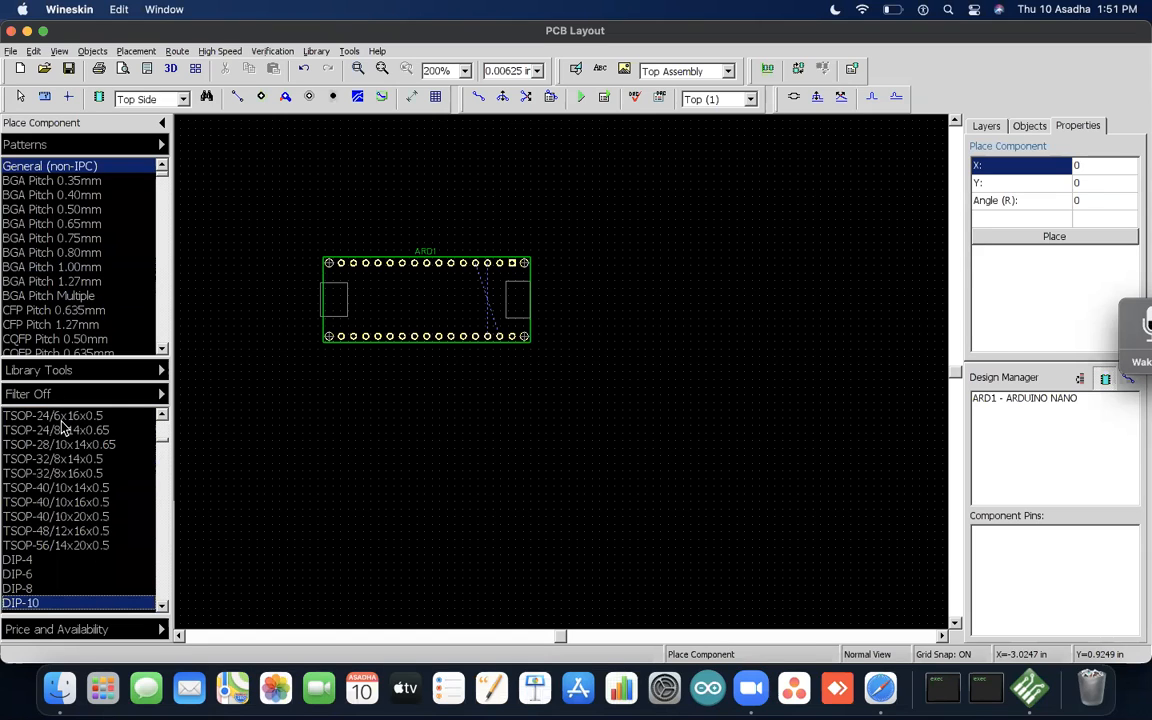
pyautogui.scroll(-3, 60, 428)
pyautogui.click(124, 487)
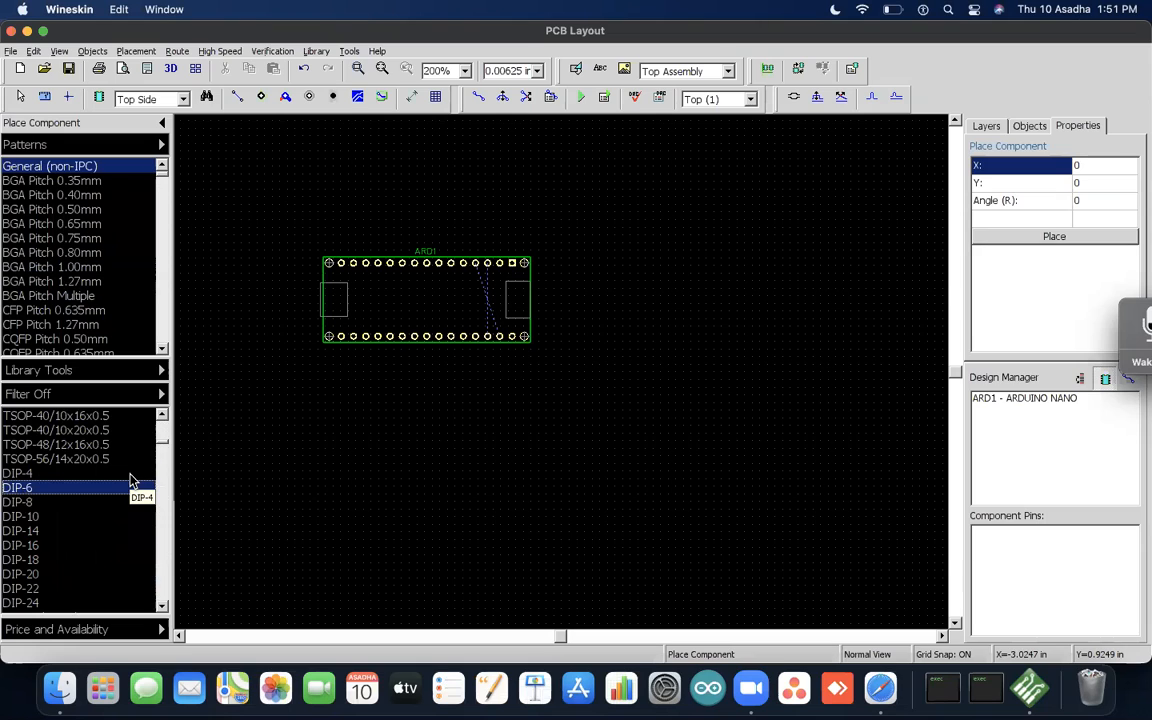
pyautogui.click(80, 532)
pyautogui.scroll(4, 80, 546)
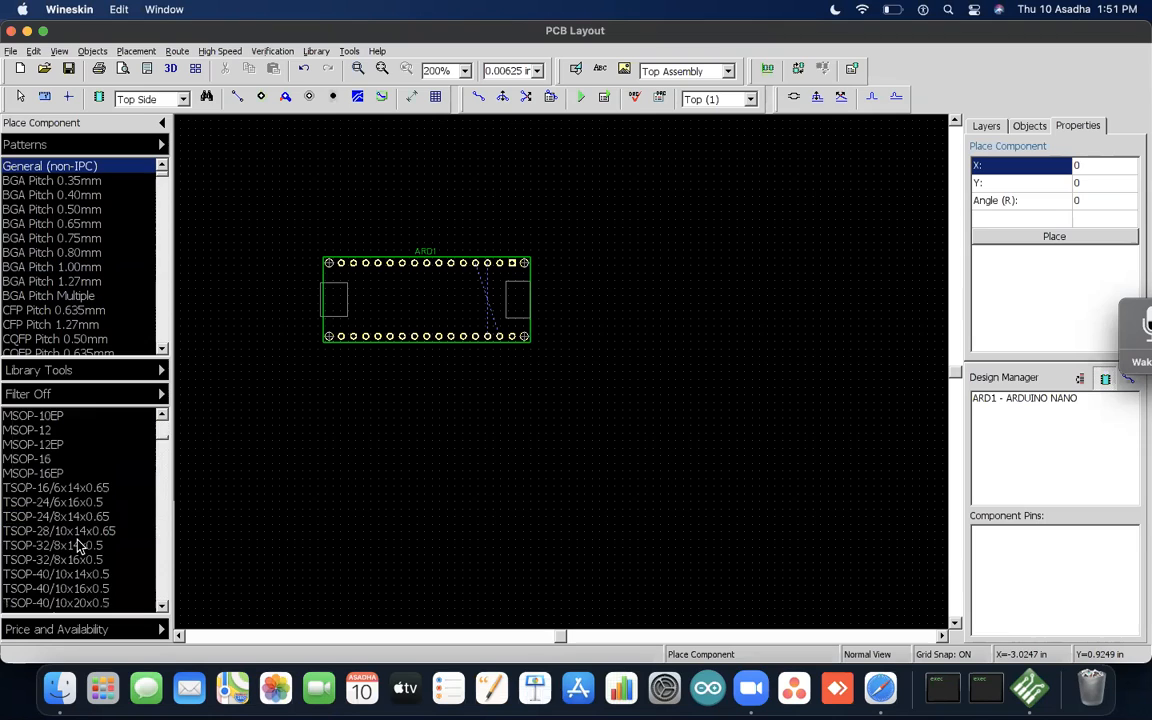
# Step: Look through the remaining General (non-IPC) patterns, from the DIP and PLCC packages through capacitors, LEDs and resistors to SOT packages
pyautogui.scroll(4, 80, 546)
pyautogui.scroll(1, 80, 546)
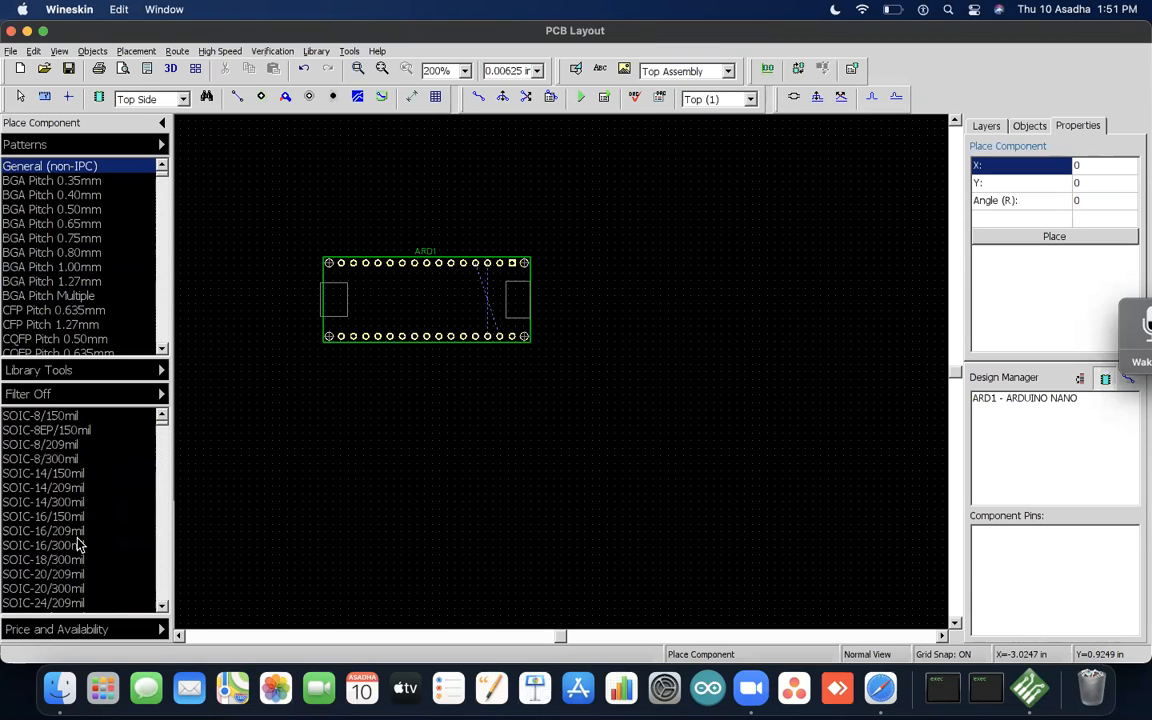
pyautogui.scroll(-8, 80, 546)
pyautogui.scroll(-2, 80, 545)
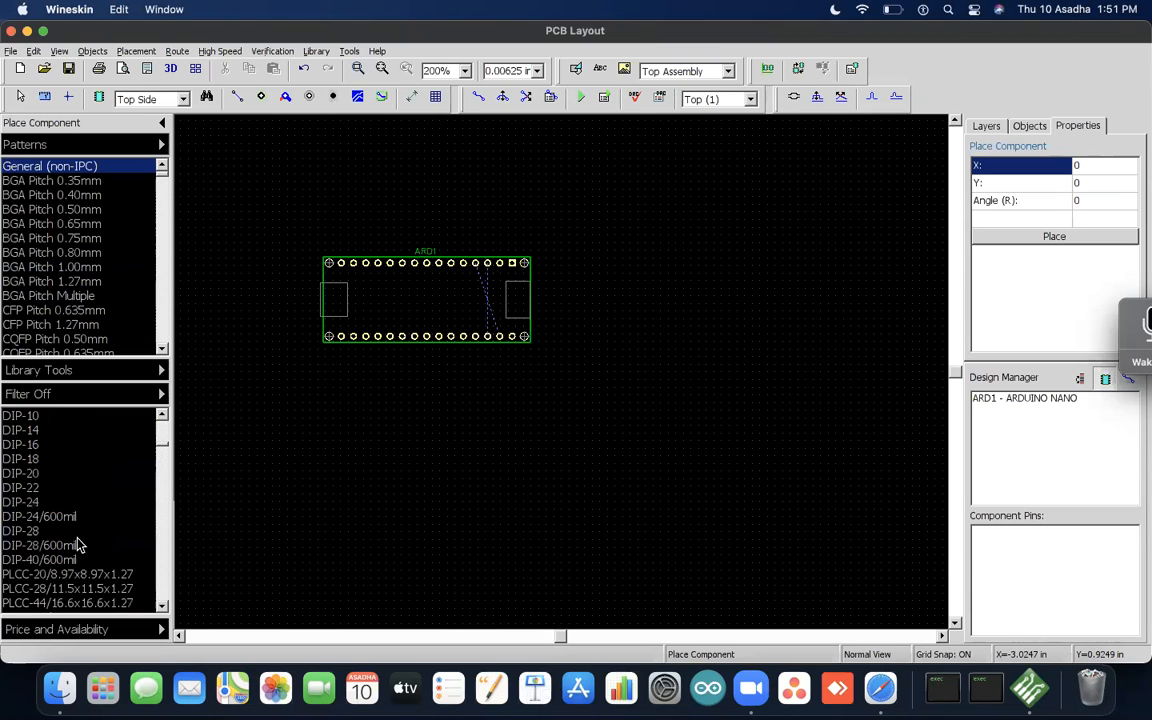
pyautogui.scroll(-5, 80, 545)
pyautogui.scroll(-5, 80, 546)
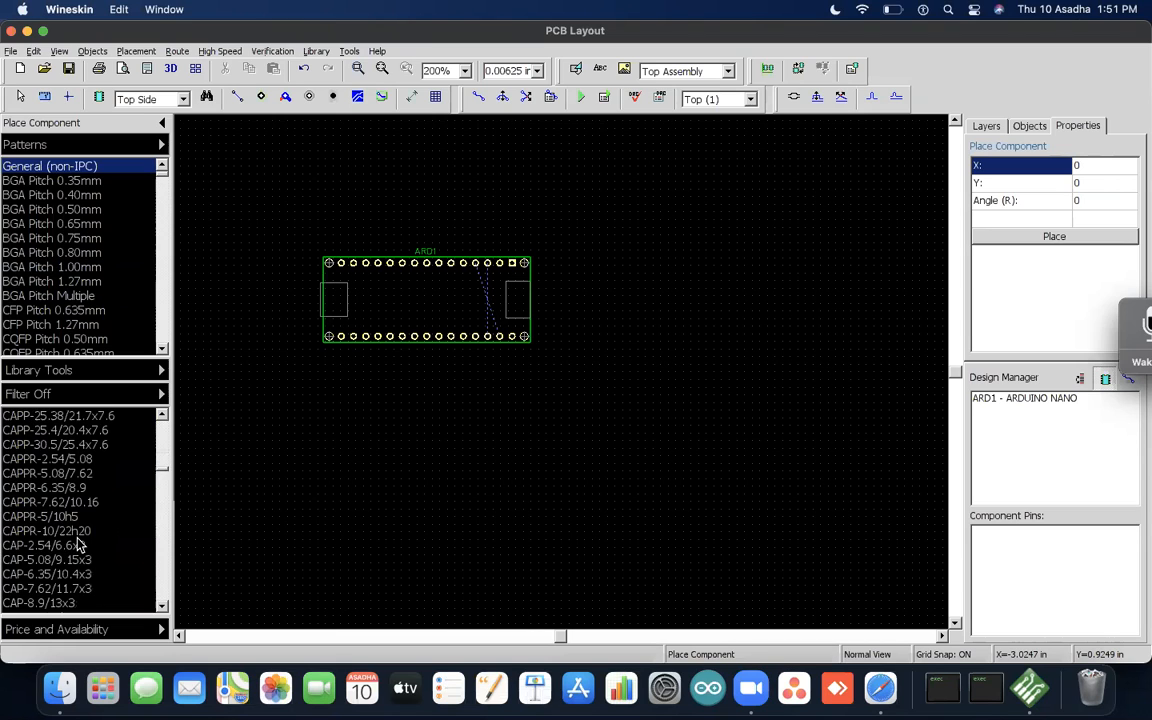
pyautogui.scroll(-5, 80, 545)
pyautogui.scroll(-5, 80, 545)
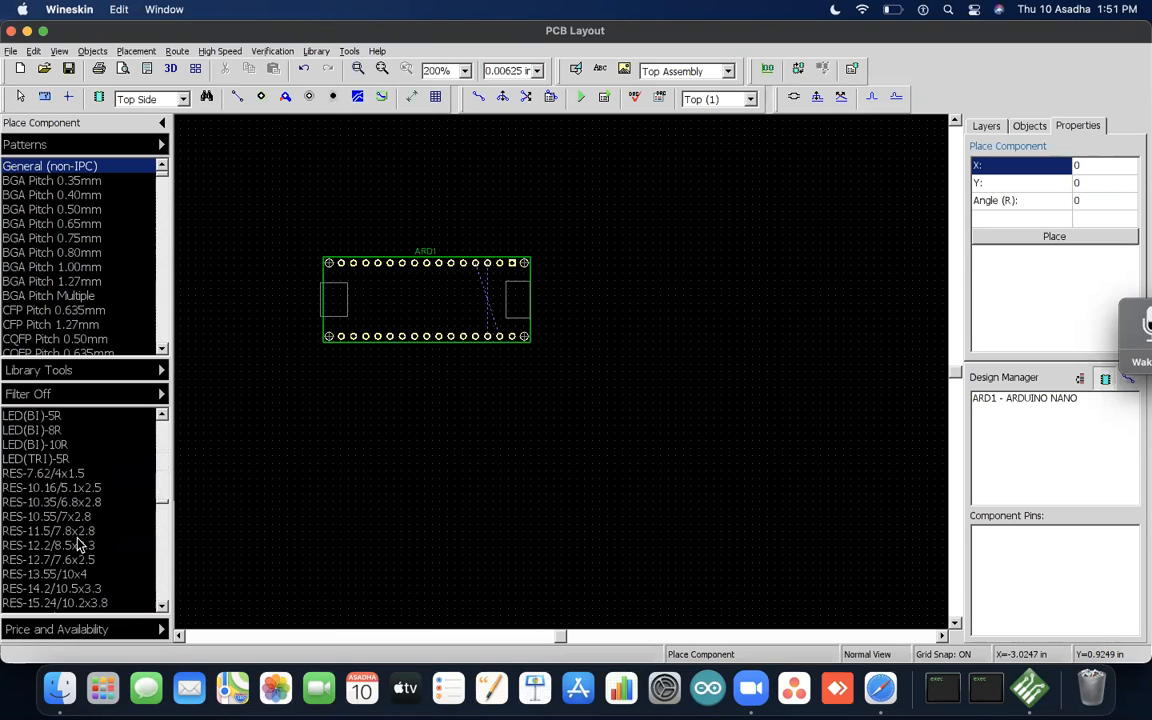
pyautogui.scroll(-5, 80, 545)
pyautogui.scroll(-2, 80, 545)
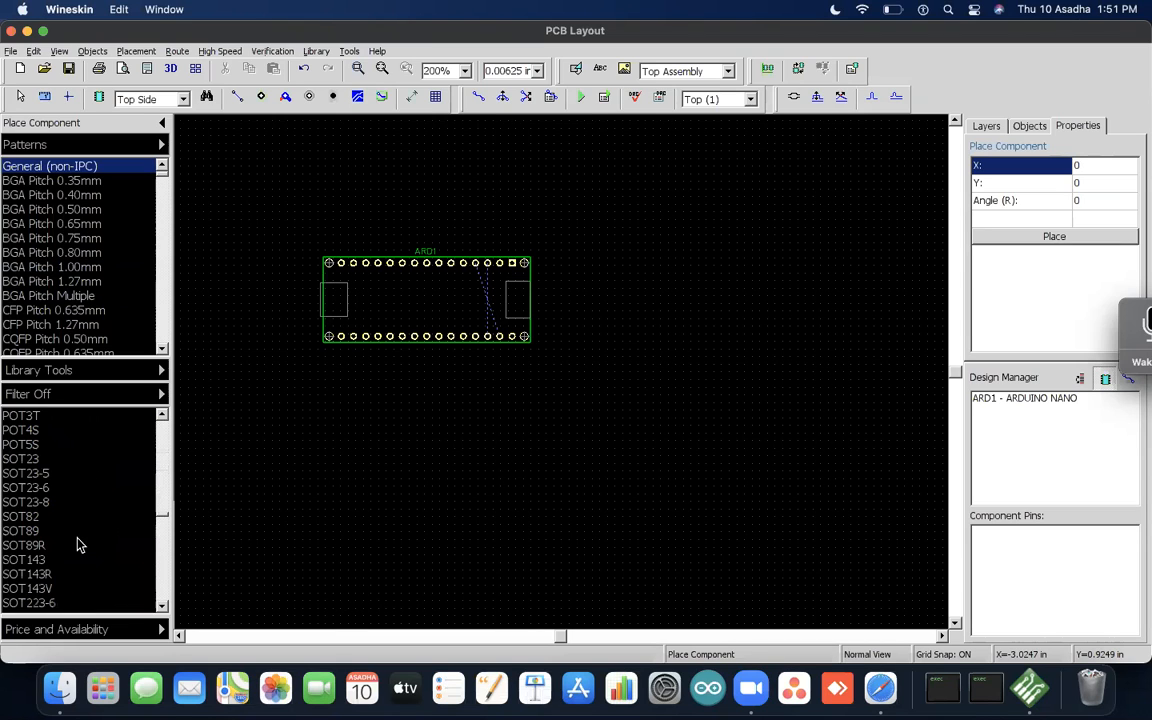
pyautogui.scroll(5, 80, 545)
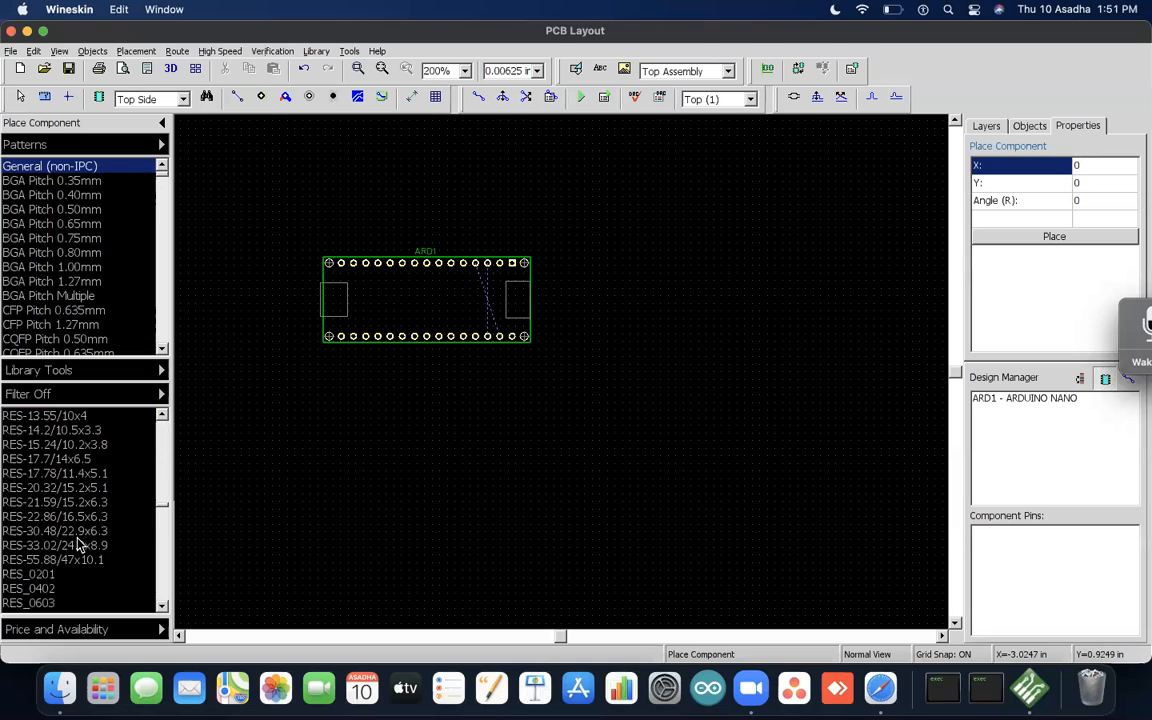
pyautogui.scroll(-5, 80, 545)
pyautogui.scroll(-2, 80, 545)
# Step: Place one HDR-1x4 header from the General (non-IPC) library just below the Arduino Nano
pyautogui.click(80, 545)
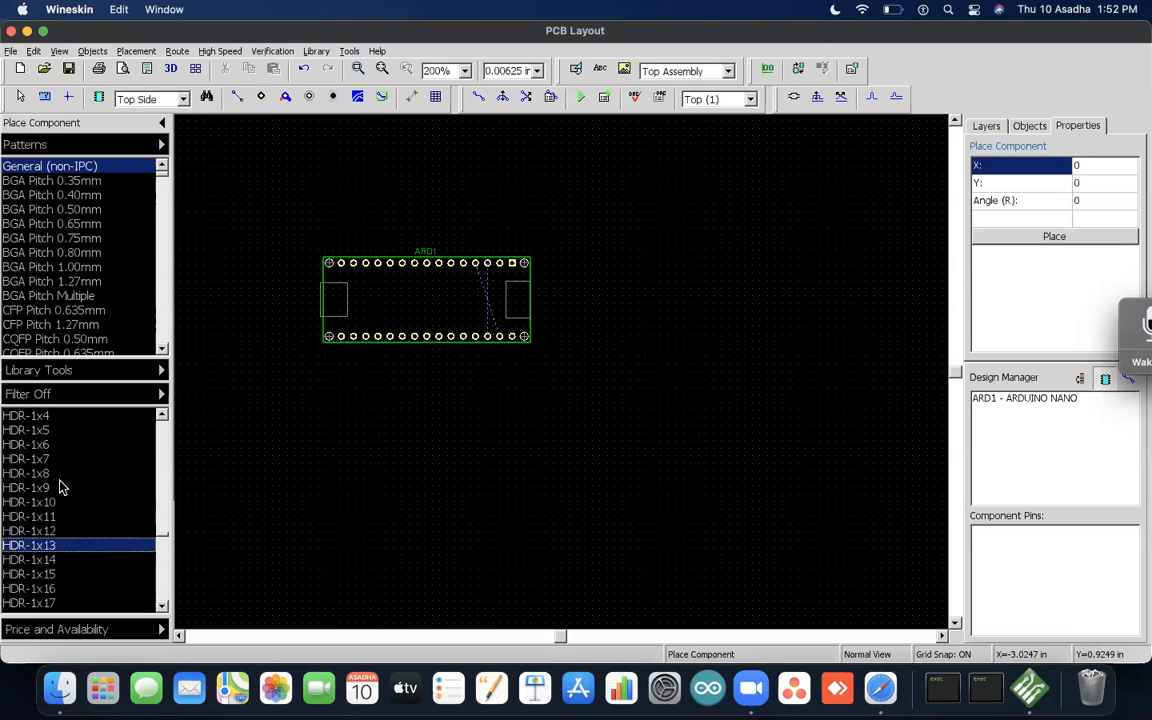
pyautogui.click(35, 415)
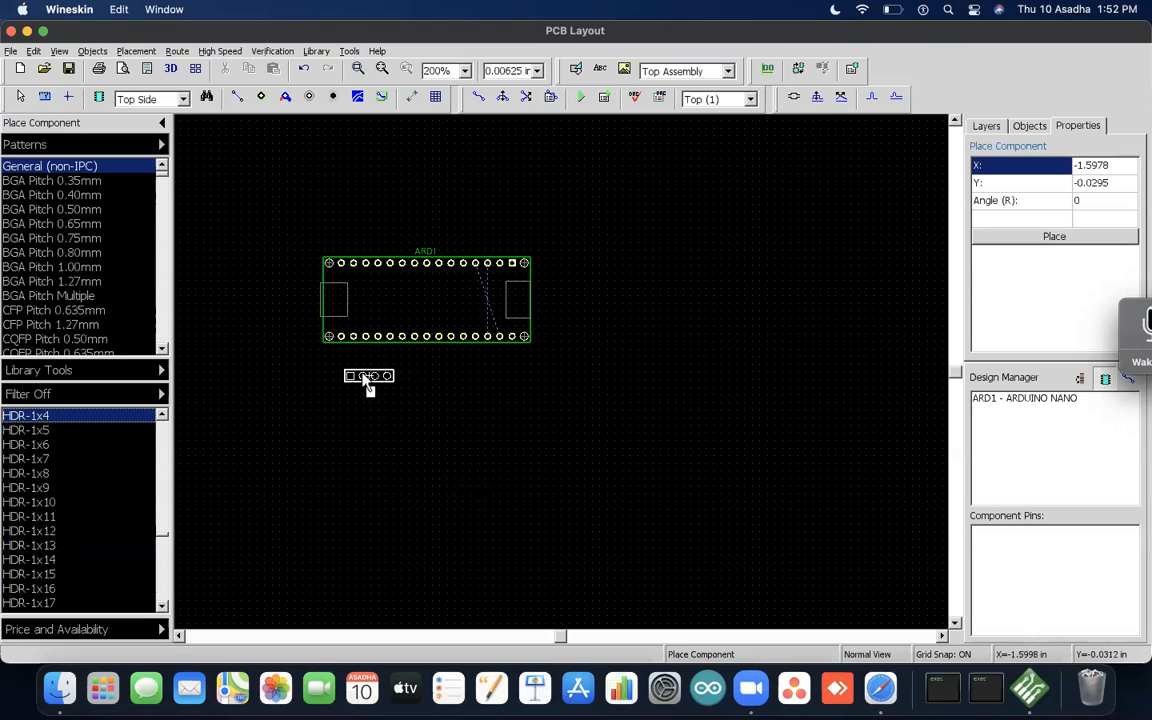
pyautogui.click(366, 378)
pyautogui.scroll(3, 413, 424)
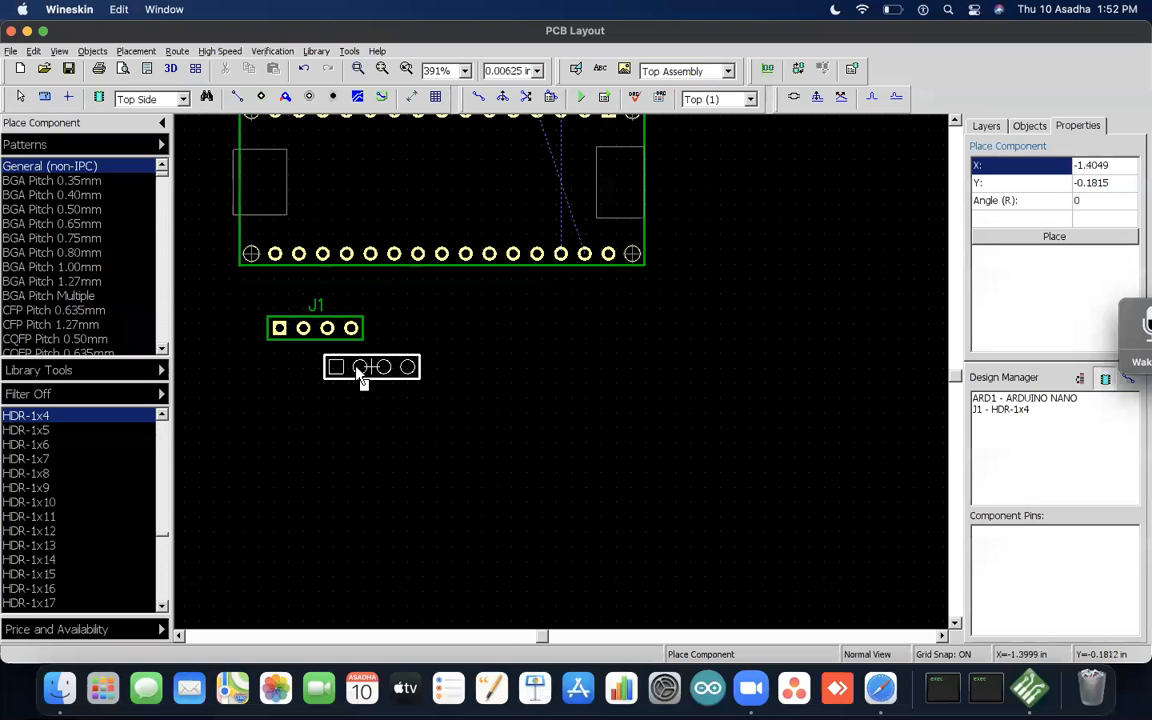
# Step: End component placement and move the Arduino Nano and the four-pin header toward the middle of the layout, keeping the header below the board
pyautogui.click(20, 96)
pyautogui.click(231, 262)
pyautogui.moveTo(231, 262); pyautogui.dragTo(390, 370)
pyautogui.moveTo(327, 336); pyautogui.dragTo(489, 461)
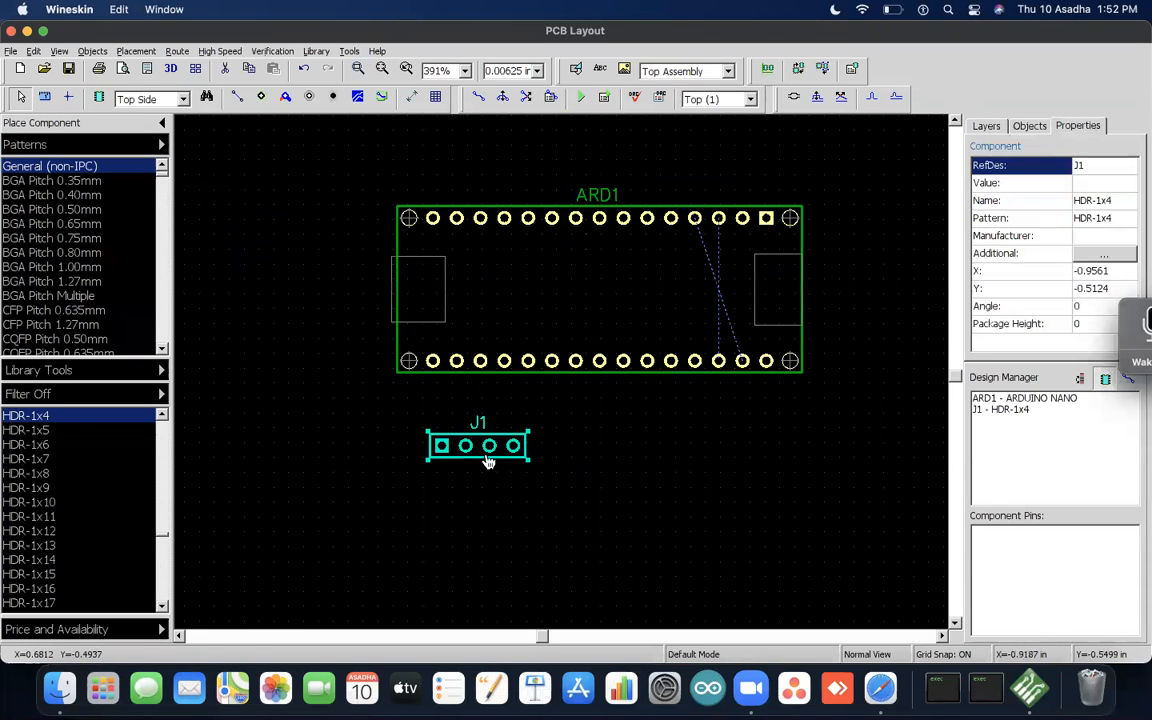
# Step: Set the reference designator of the four-pin header to Bluetooth and that of the Arduino board to Nano
pyautogui.doubleClick(488, 440)
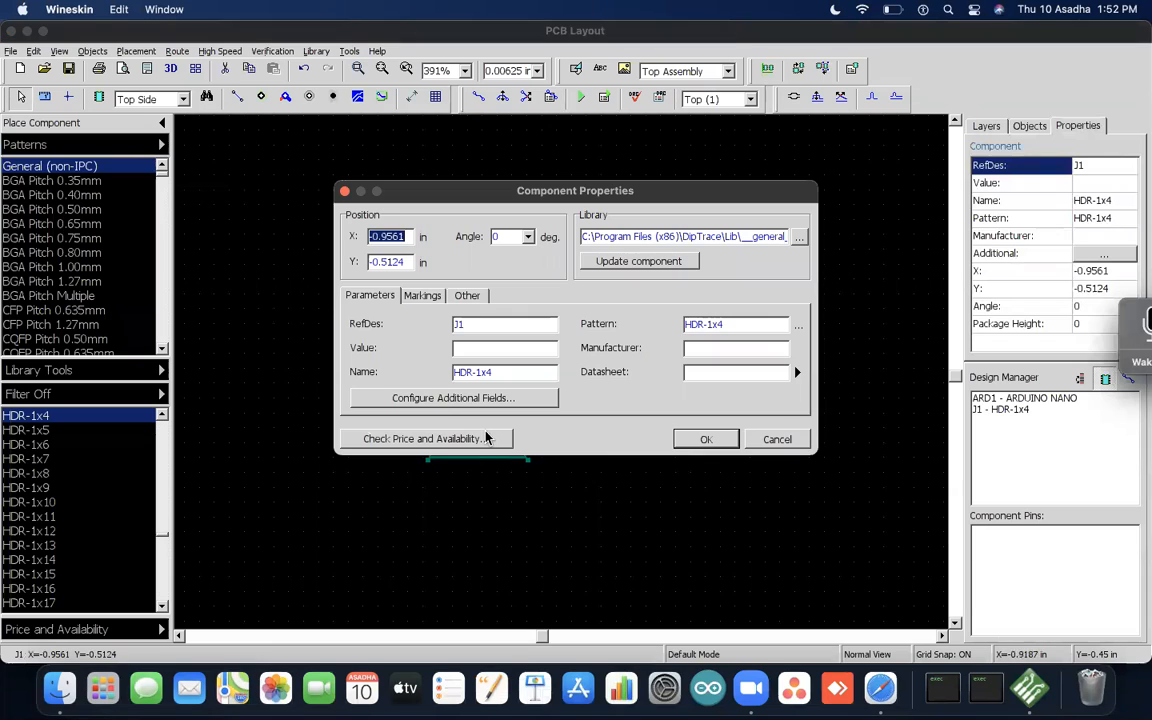
pyautogui.write('Bluetooth')
pyautogui.press('Return')
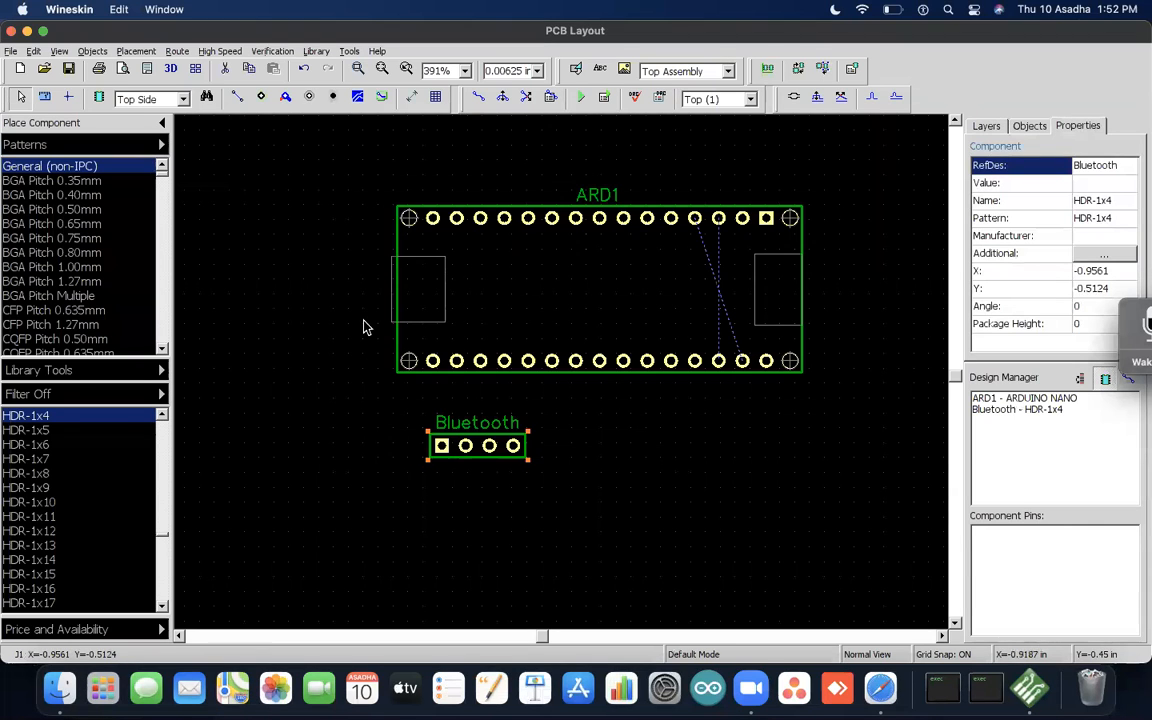
pyautogui.doubleClick(615, 315)
pyautogui.write('Nano')
pyautogui.press('Return')
# Step: Move the Bluetooth header below the Nano's left end and rotate it to 90 degrees
pyautogui.click(524, 452)
pyautogui.moveTo(531, 458); pyautogui.dragTo(621, 458)
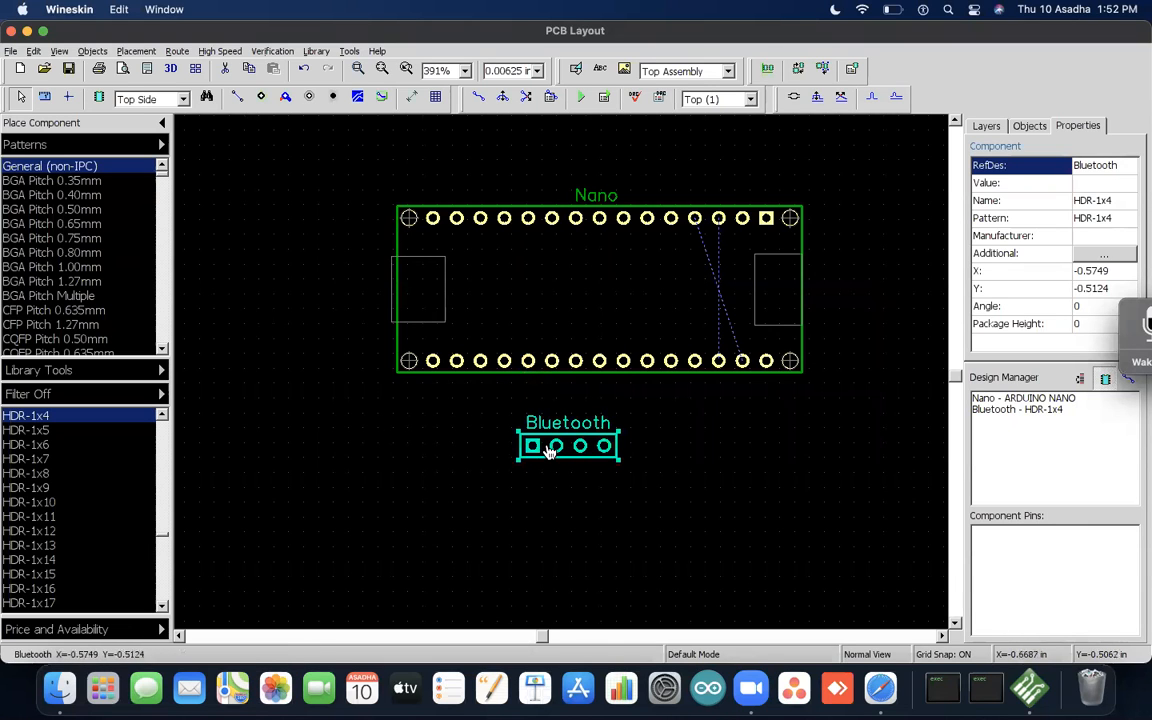
pyautogui.moveTo(548, 452); pyautogui.dragTo(442, 481)
pyautogui.press('r')
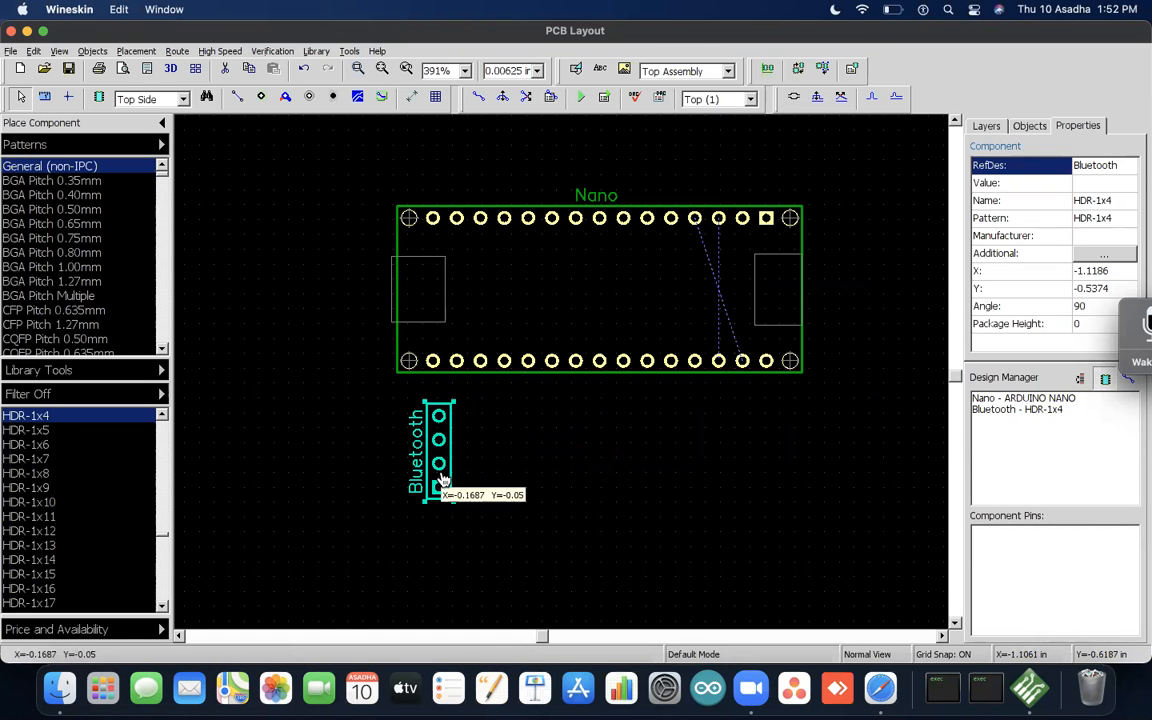
# Step: Switch to the Safari browser, search the web for "bluetooth hc05" and show the image results
pyautogui.hotkey('ctrl', 'Right')
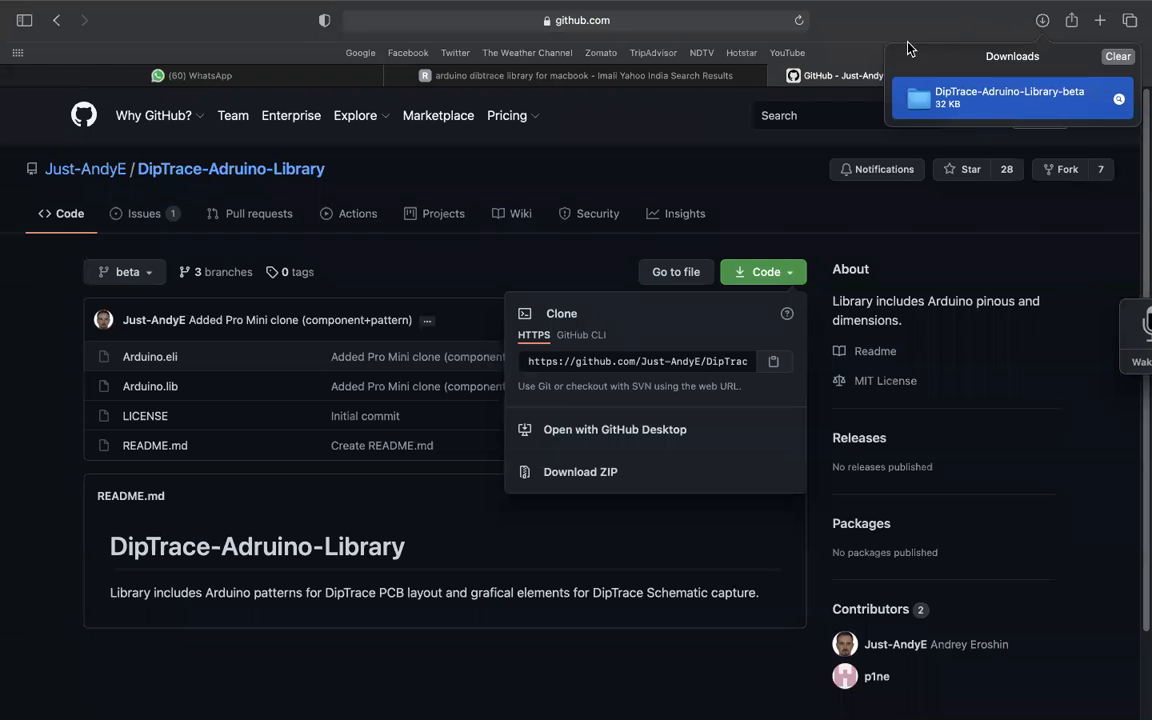
pyautogui.click(684, 22)
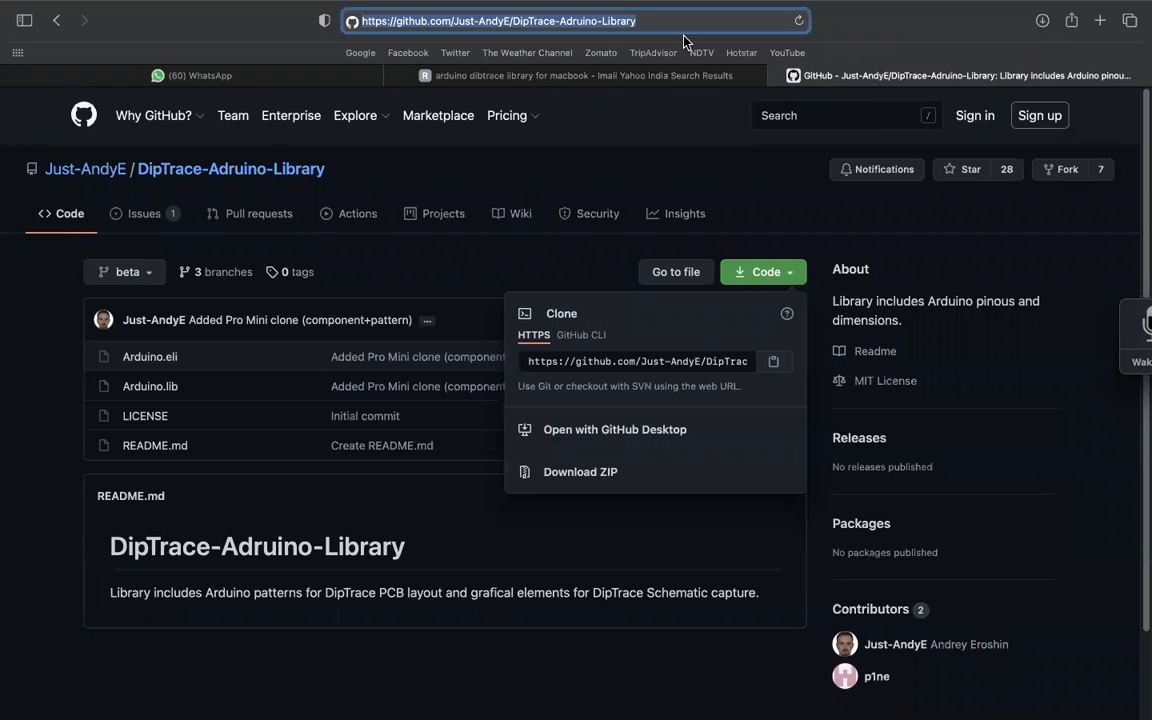
pyautogui.write('bluetooth')
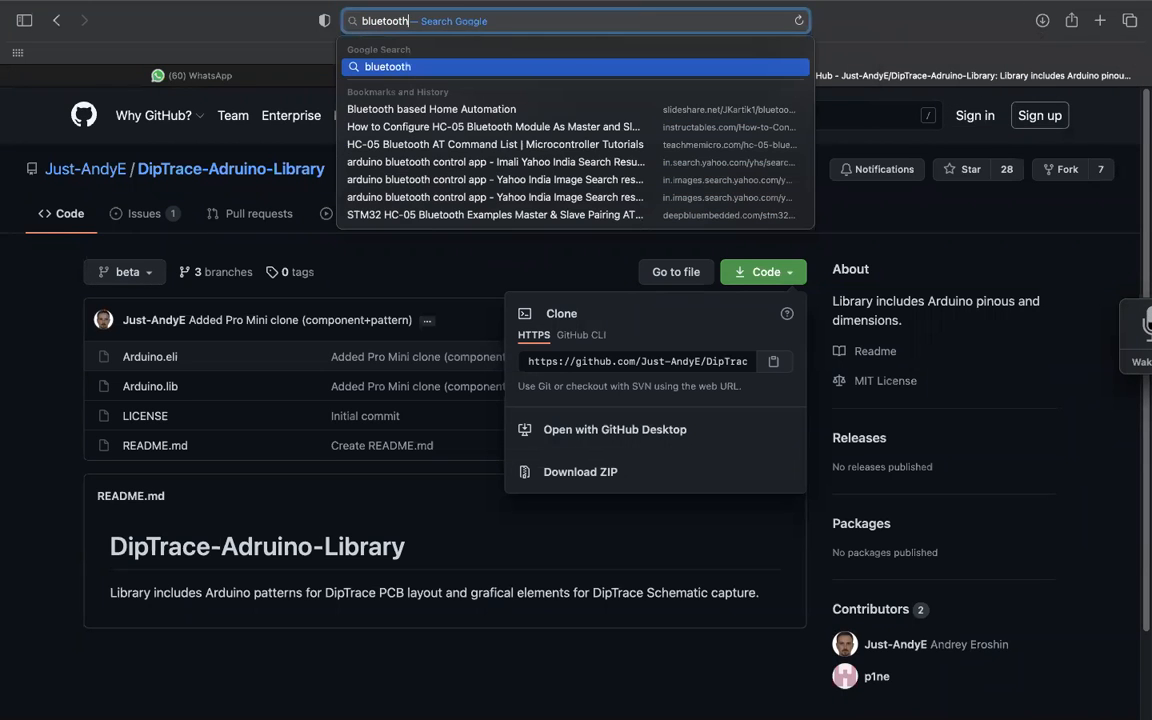
pyautogui.write(' hc05')
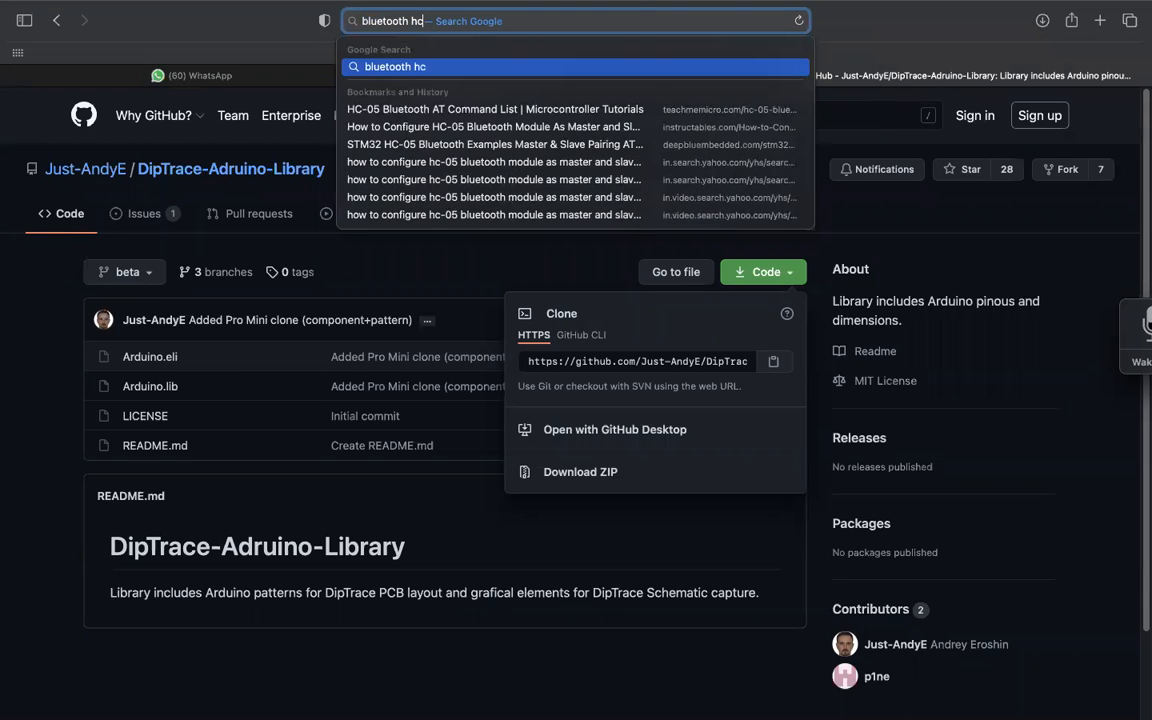
pyautogui.press('Return')
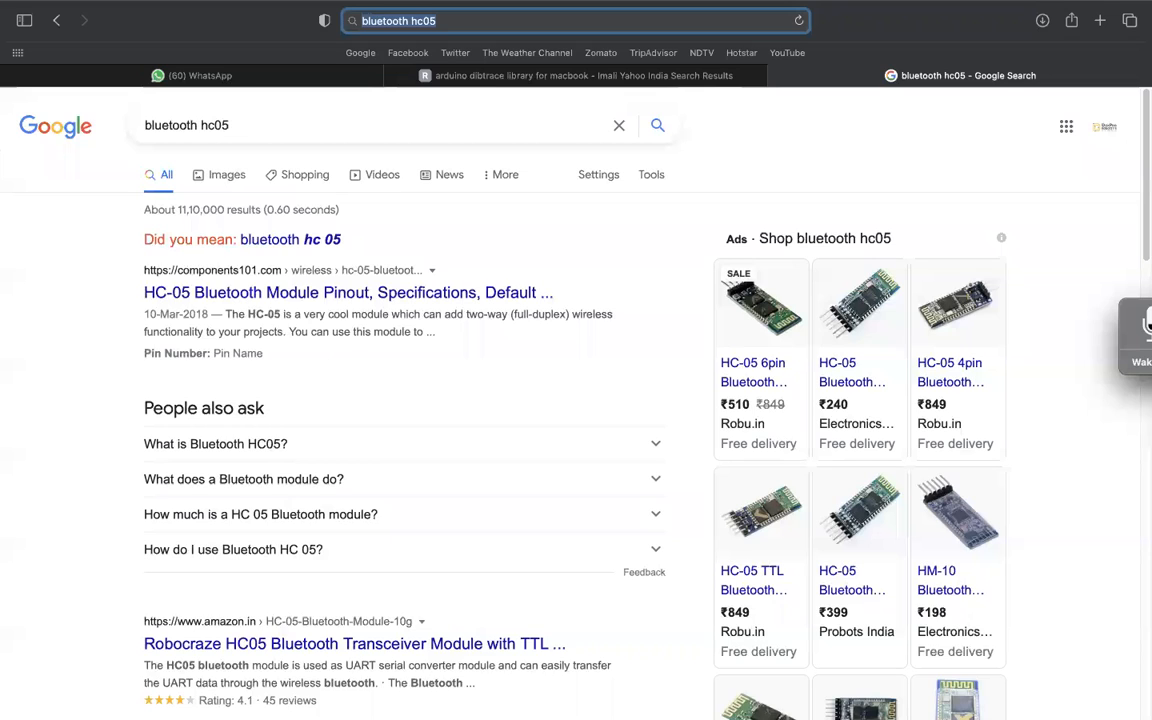
pyautogui.click(228, 185)
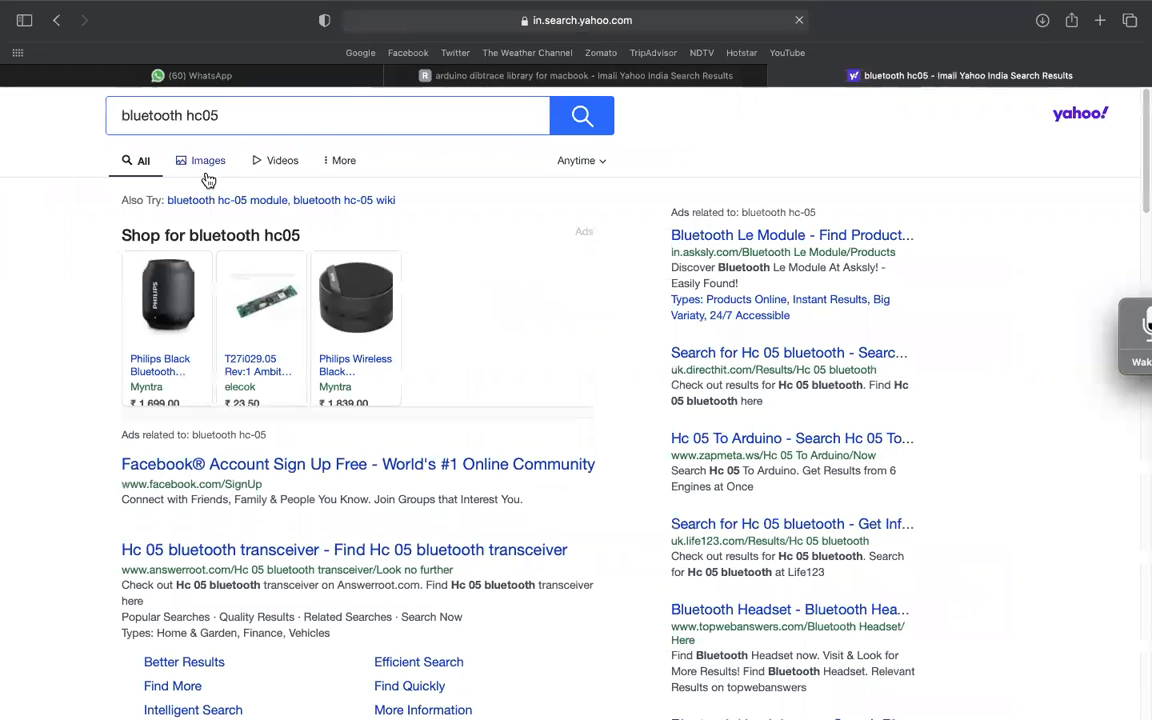
pyautogui.click(210, 176)
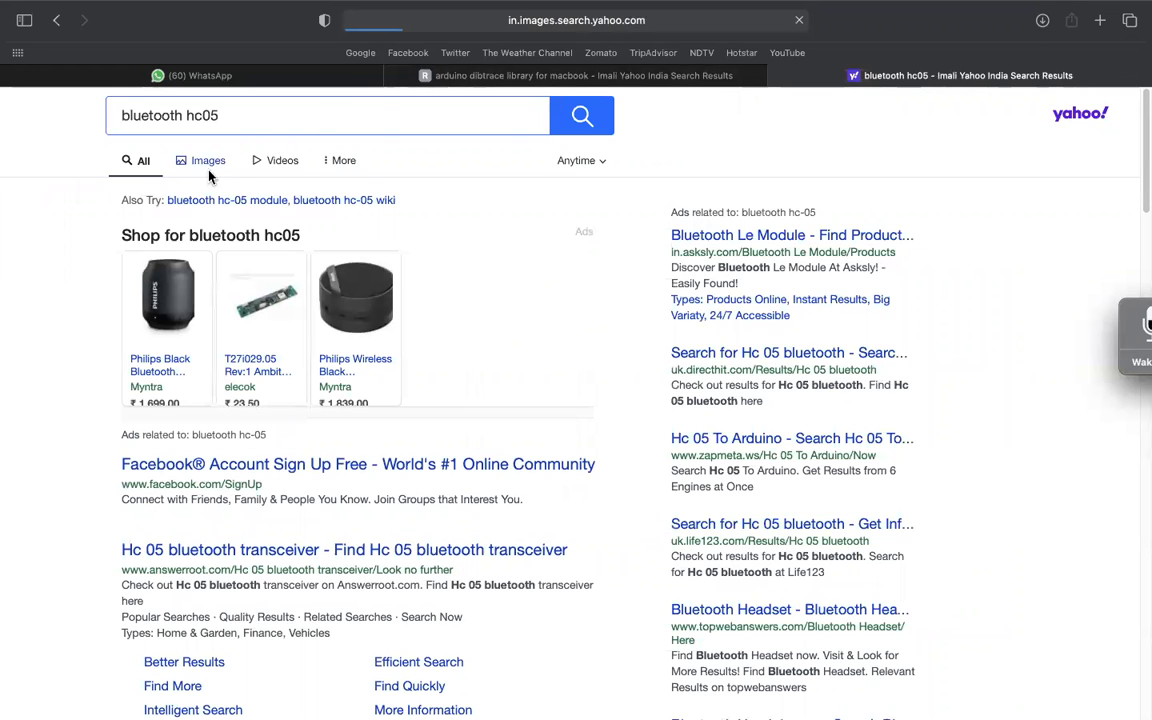
# Step: Browse the HC-05 module images and examine the enlarged one showing the board's front and its labelled back for the pin order
pyautogui.scroll(-2, 318, 409)
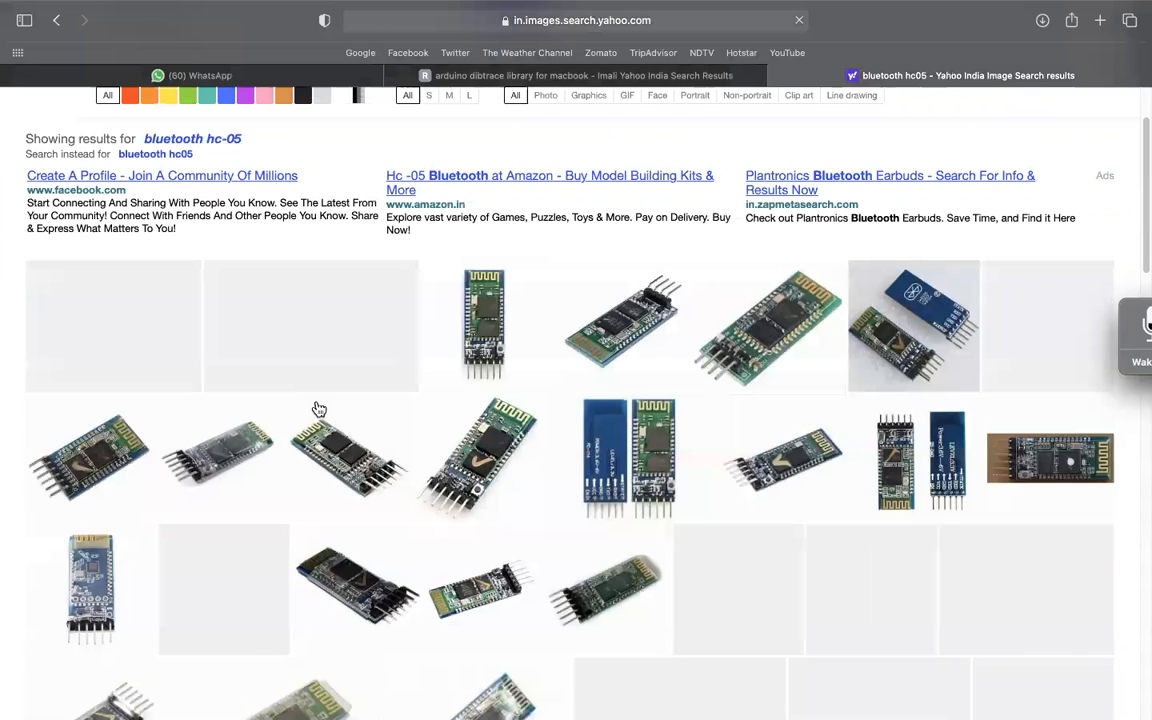
pyautogui.scroll(-1, 318, 409)
pyautogui.scroll(-1, 318, 409)
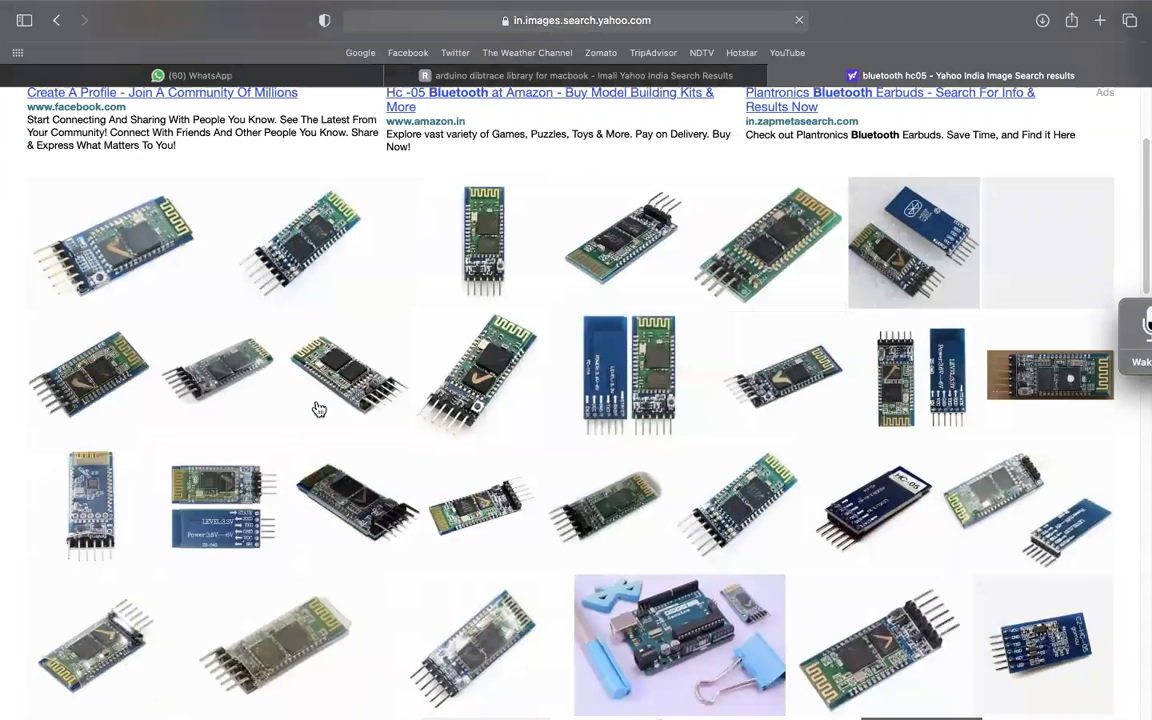
pyautogui.click(244, 460)
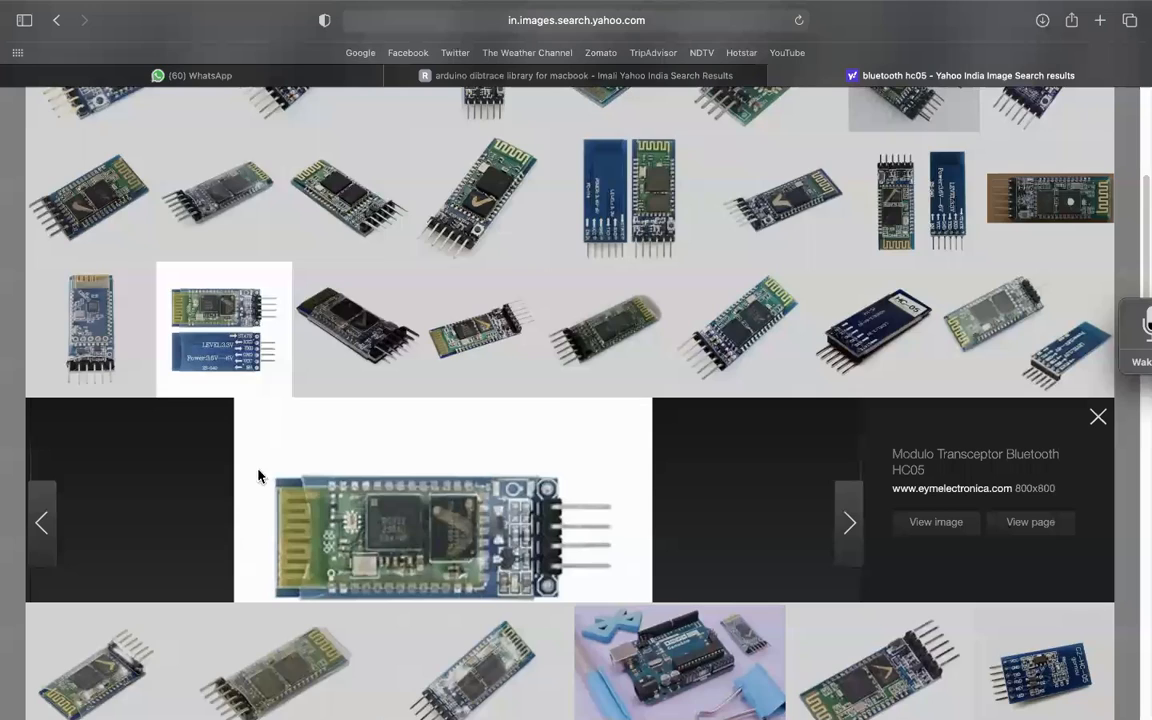
pyautogui.scroll(4, 617, 287)
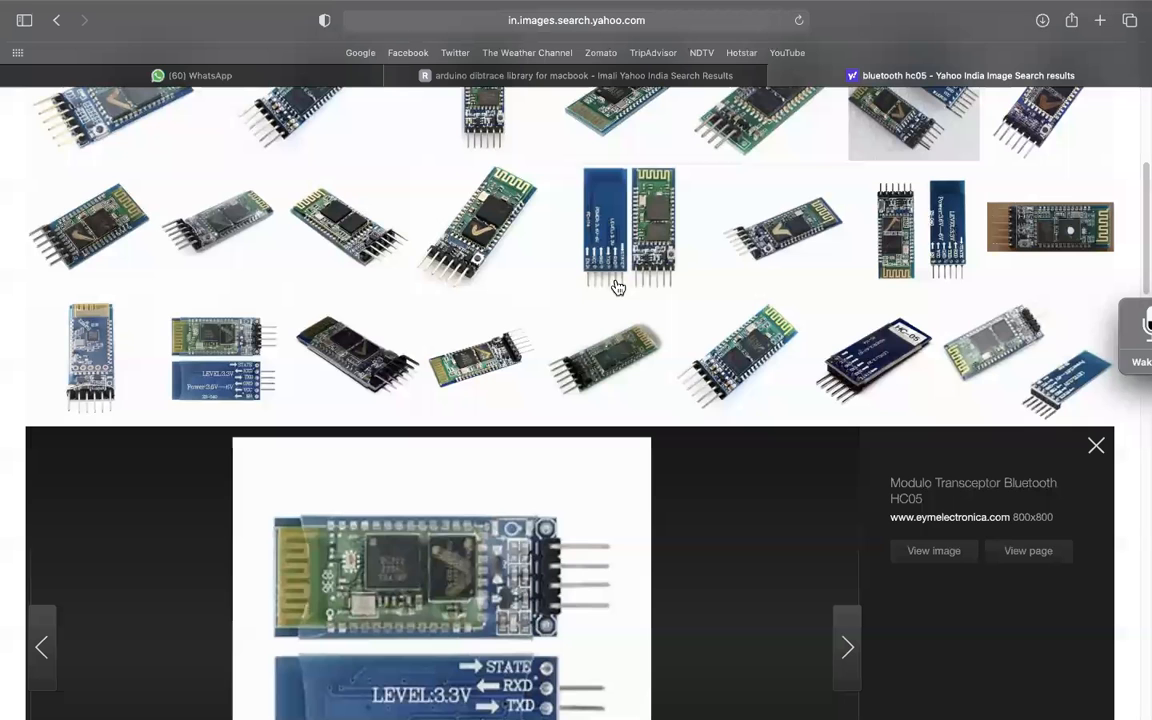
pyautogui.scroll(3, 617, 287)
pyautogui.scroll(-10, 617, 287)
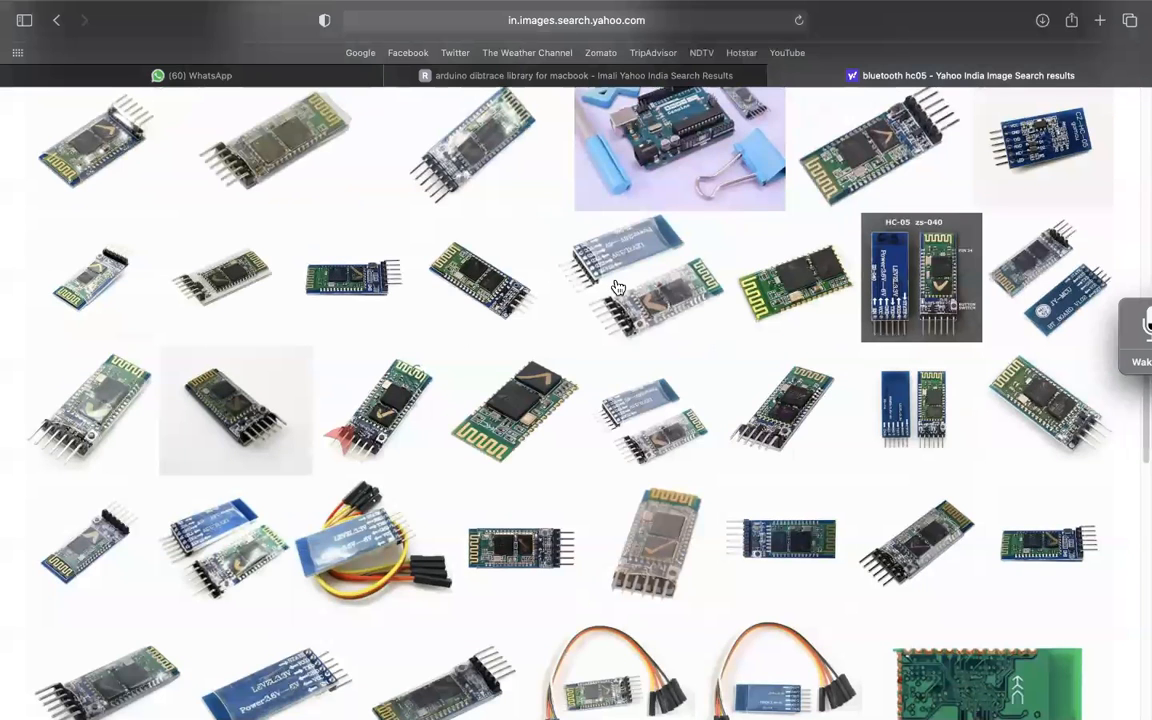
pyautogui.scroll(-3, 649, 341)
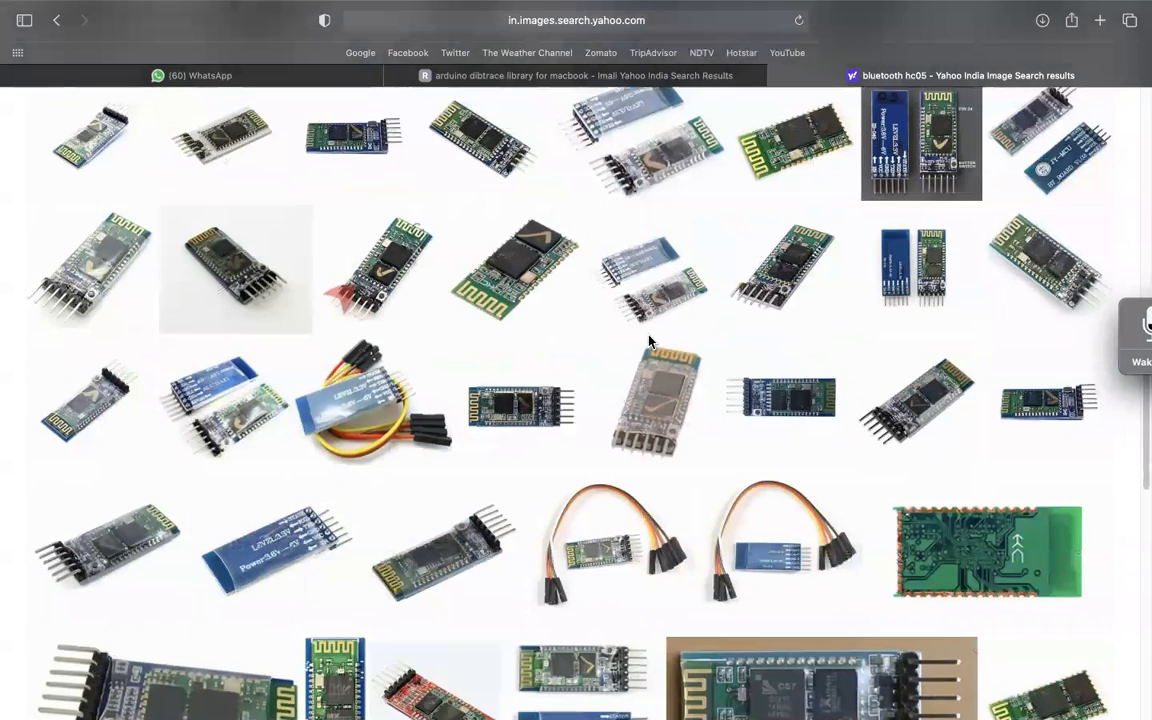
pyautogui.scroll(10, 649, 341)
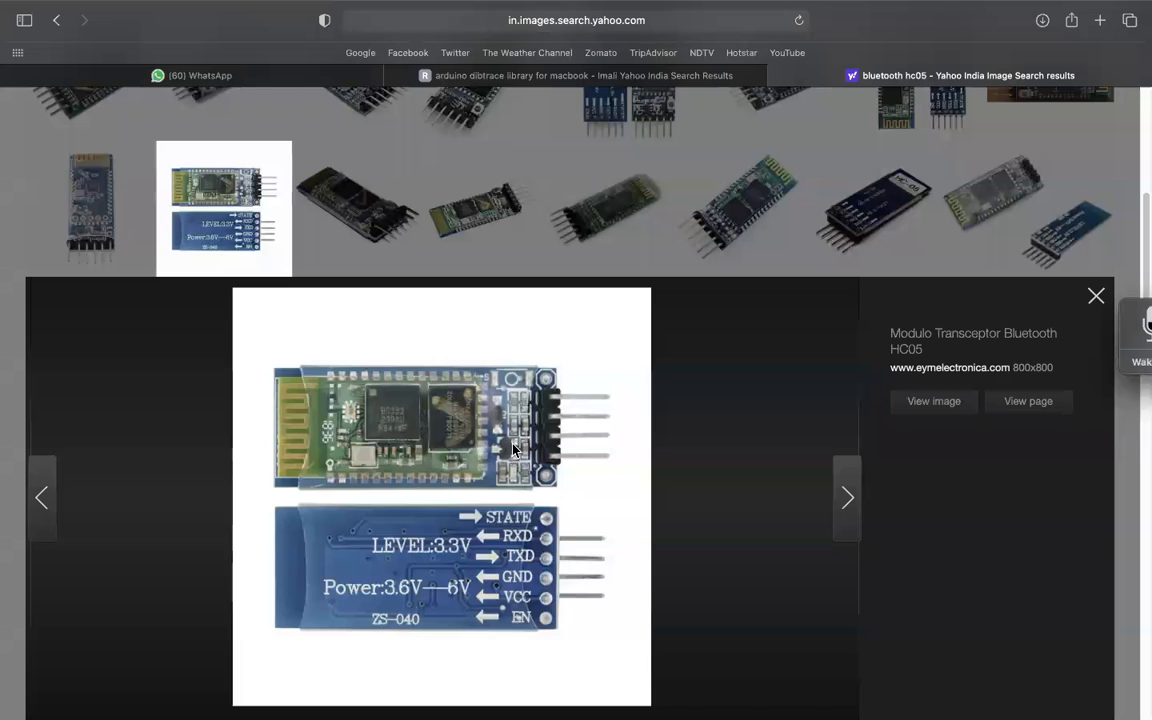
# Step: Save the enlarged HC-05 module image under the name bluetooth
pyautogui.rightClick(517, 448)
pyautogui.click(577, 516)
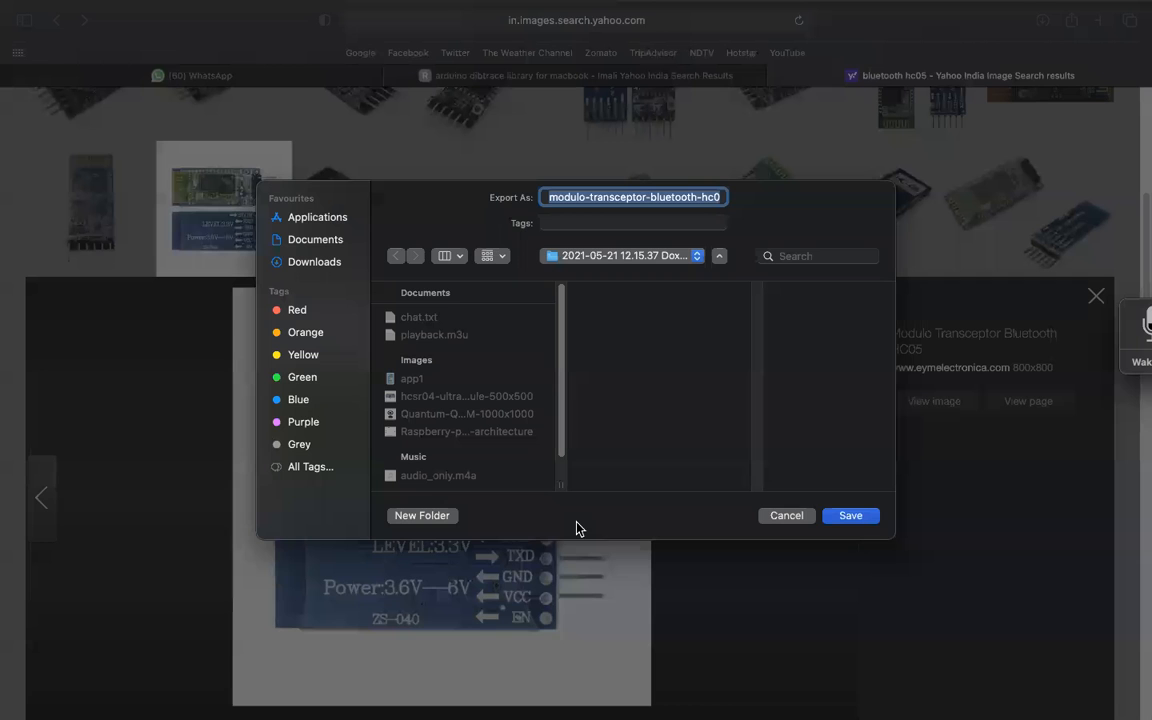
pyautogui.write('bluetooth')
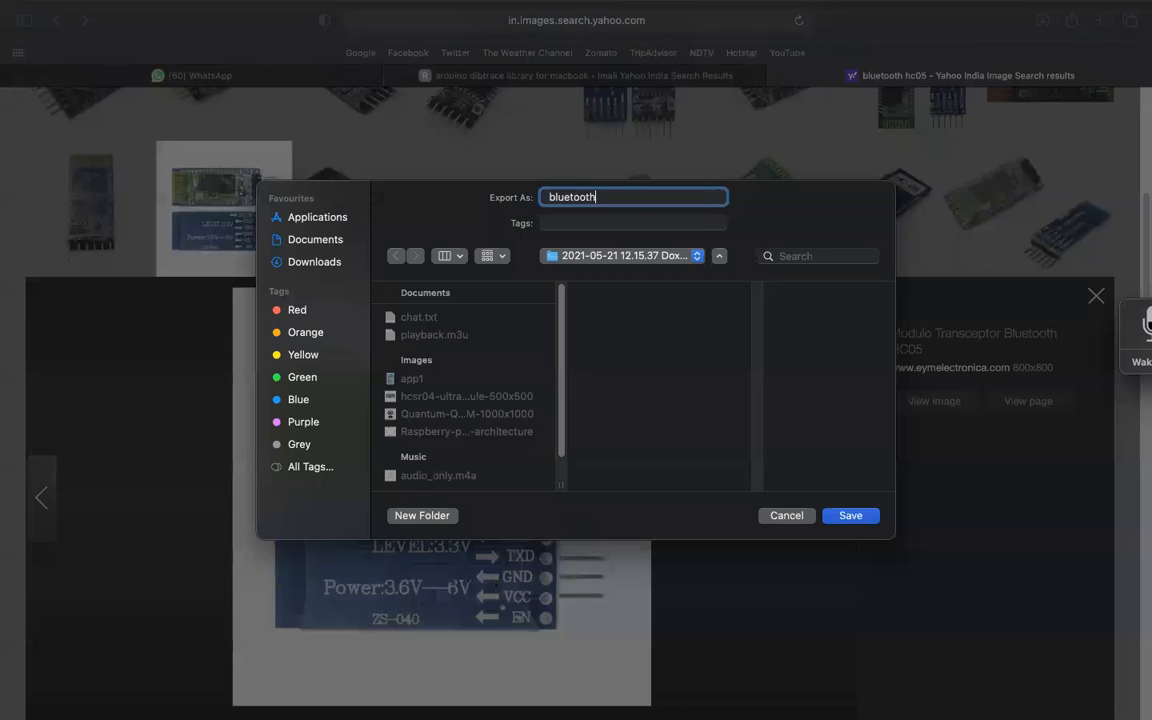
pyautogui.press('Return')
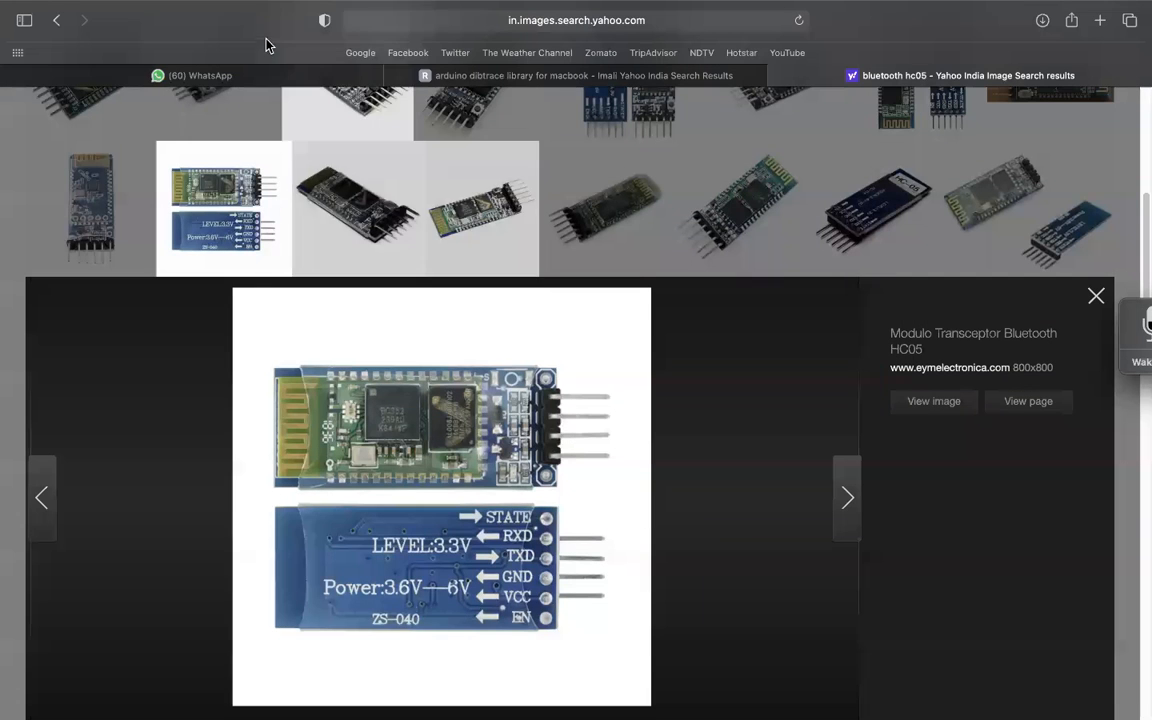
pyautogui.press('super+Tab')
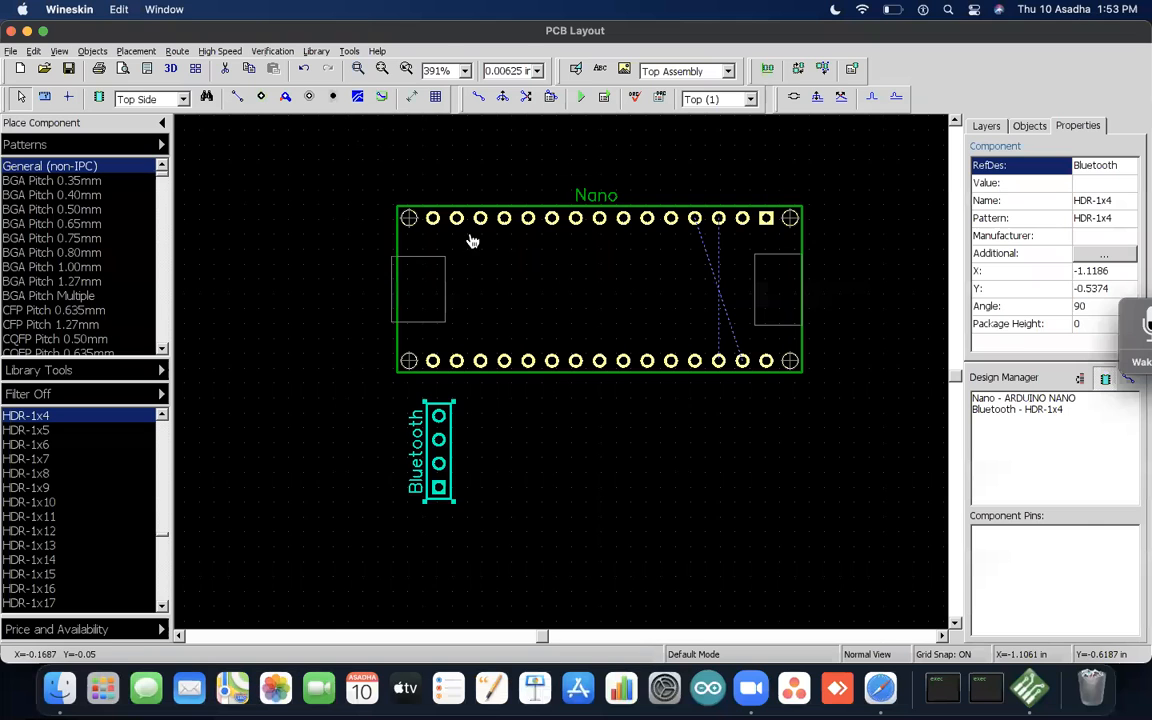
pyautogui.press('super+Tab')
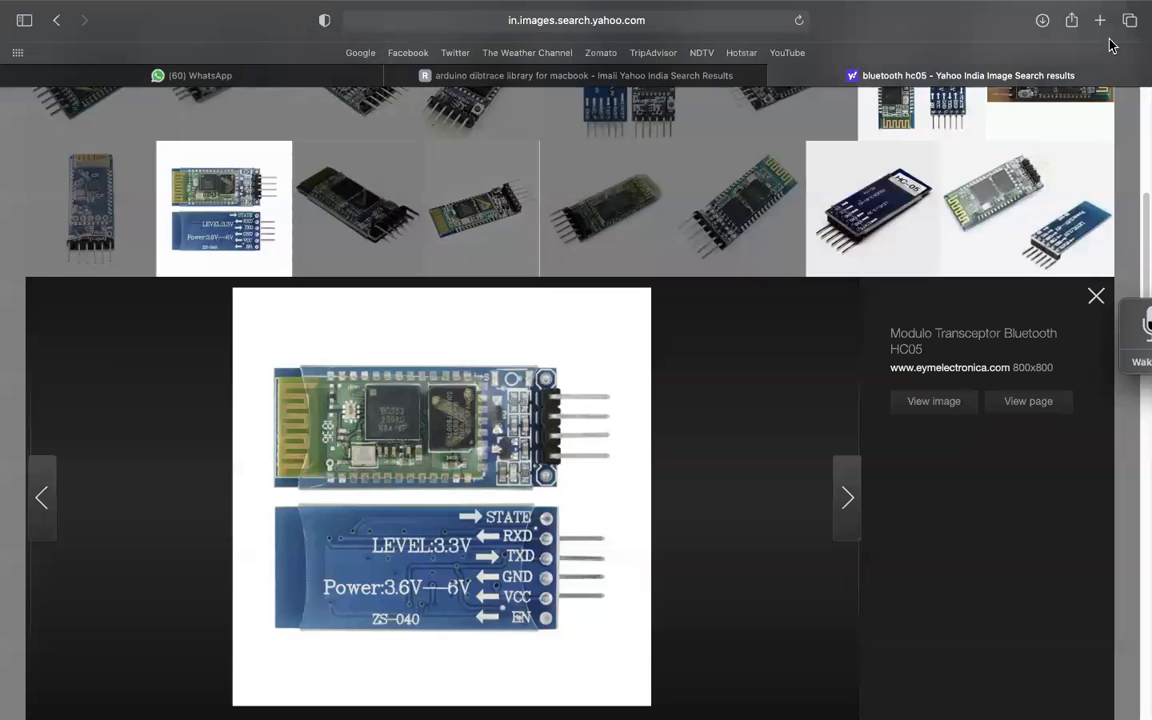
pyautogui.click(1042, 20)
pyautogui.press('Escape')
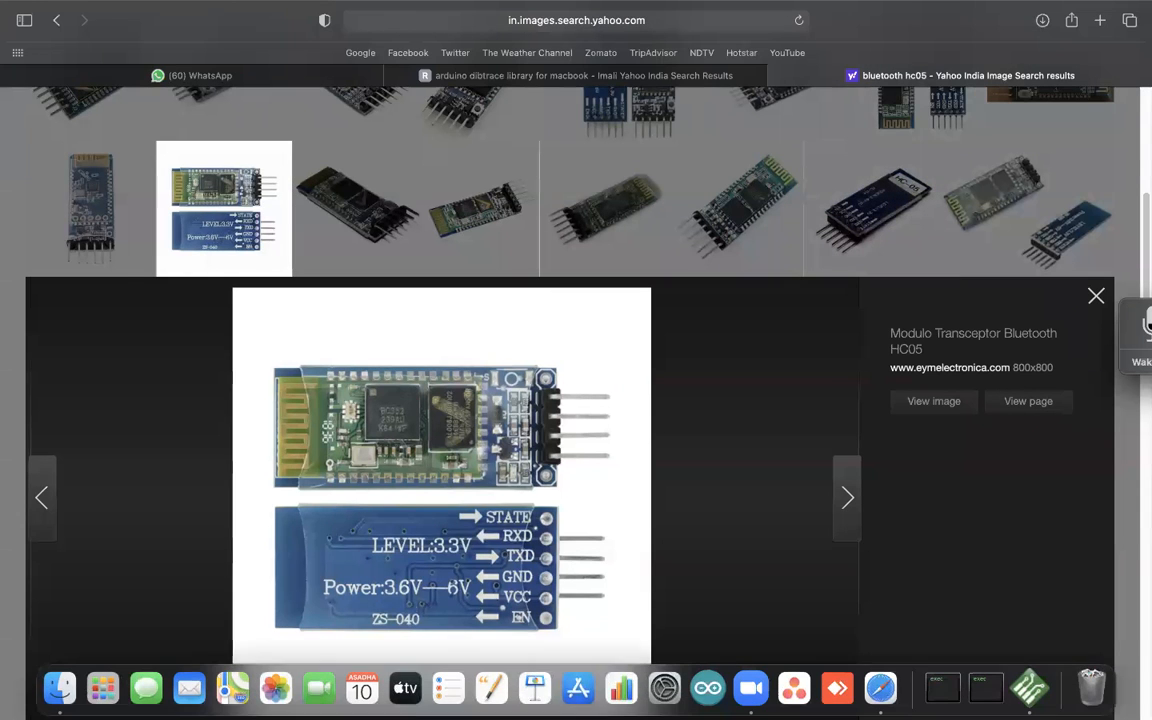
# Step: Switch to Finder, open the saved bluetooth image from the recent files and view it full screen
pyautogui.click(59, 688)
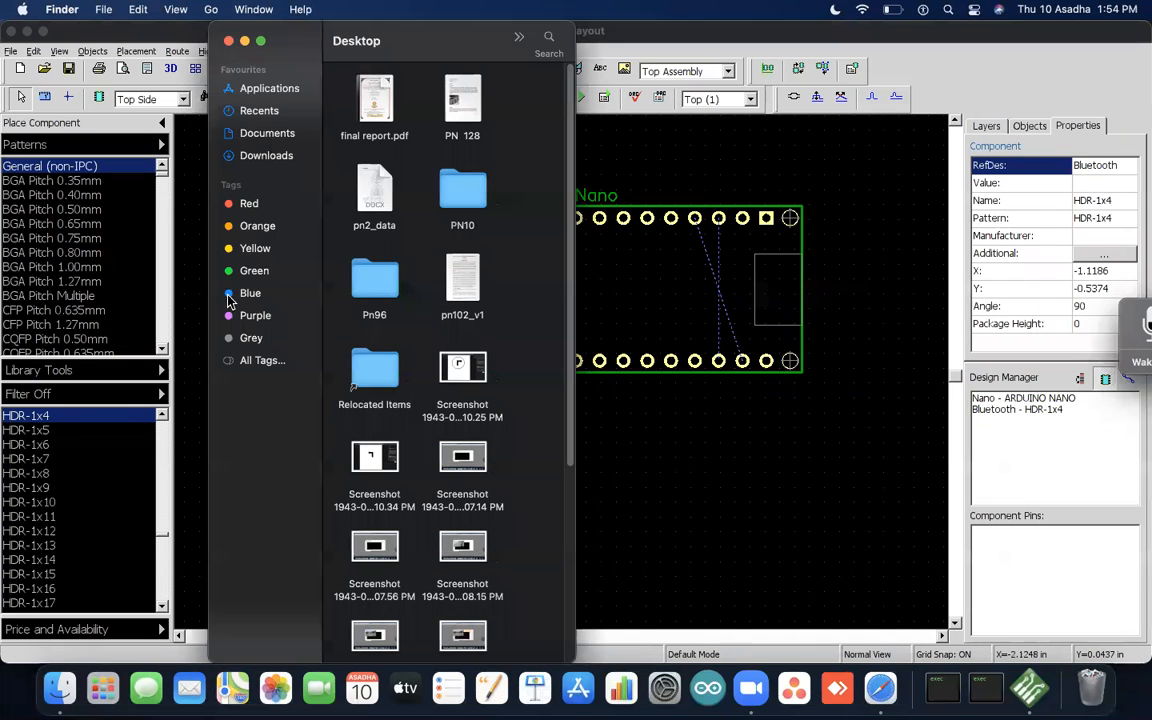
pyautogui.click(260, 41)
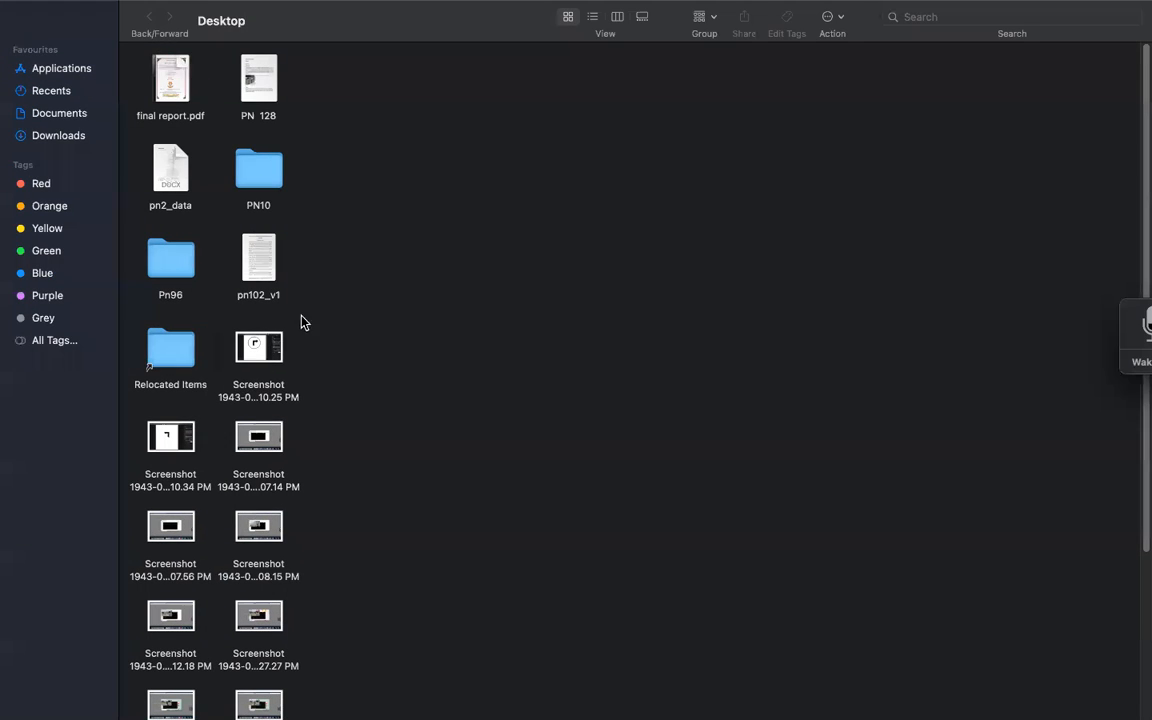
pyautogui.click(265, 352)
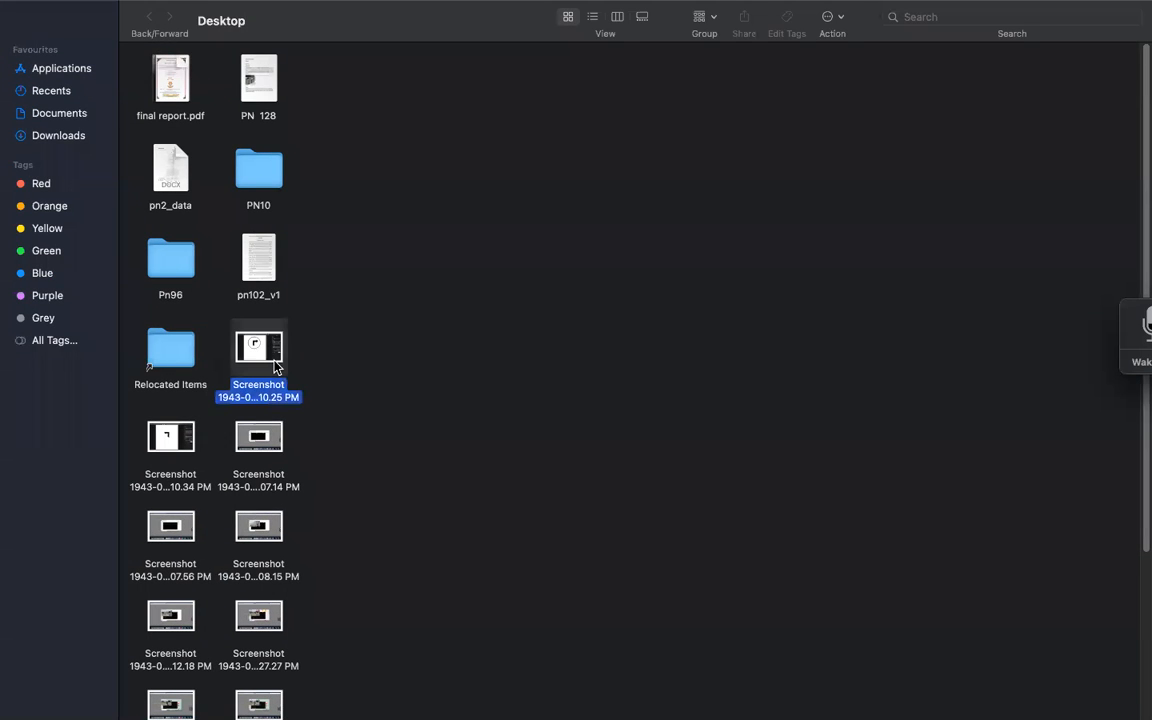
pyautogui.click(55, 93)
pyautogui.click(178, 105)
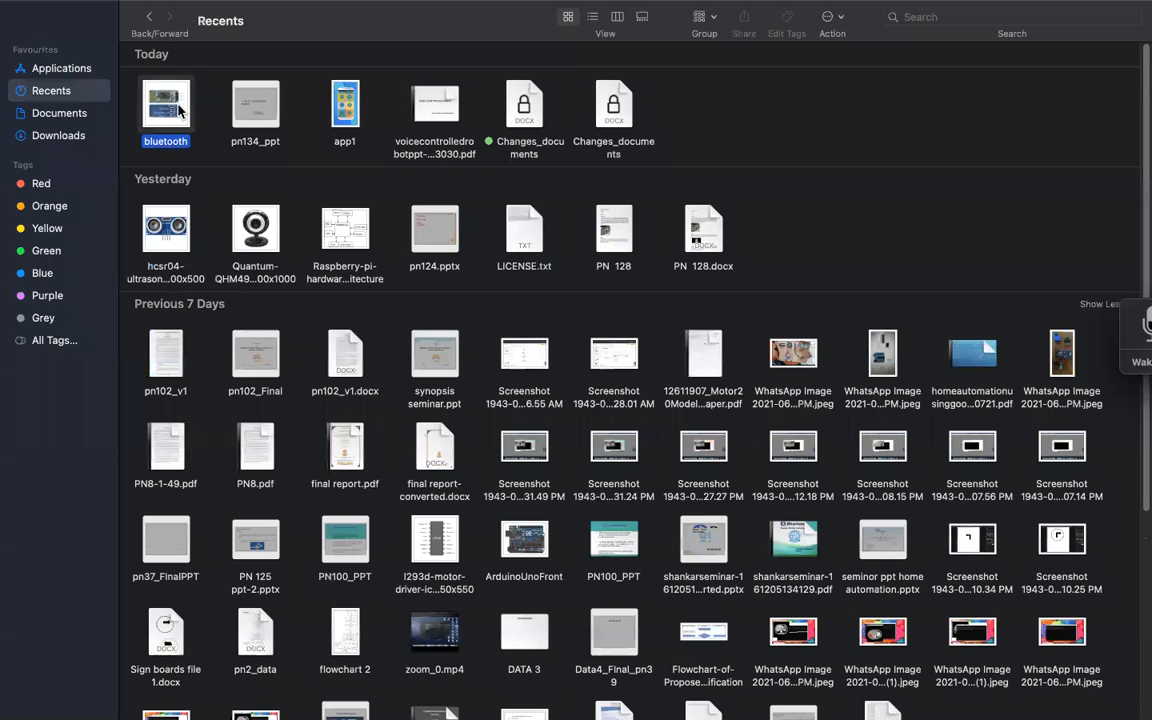
pyautogui.doubleClick(166, 104)
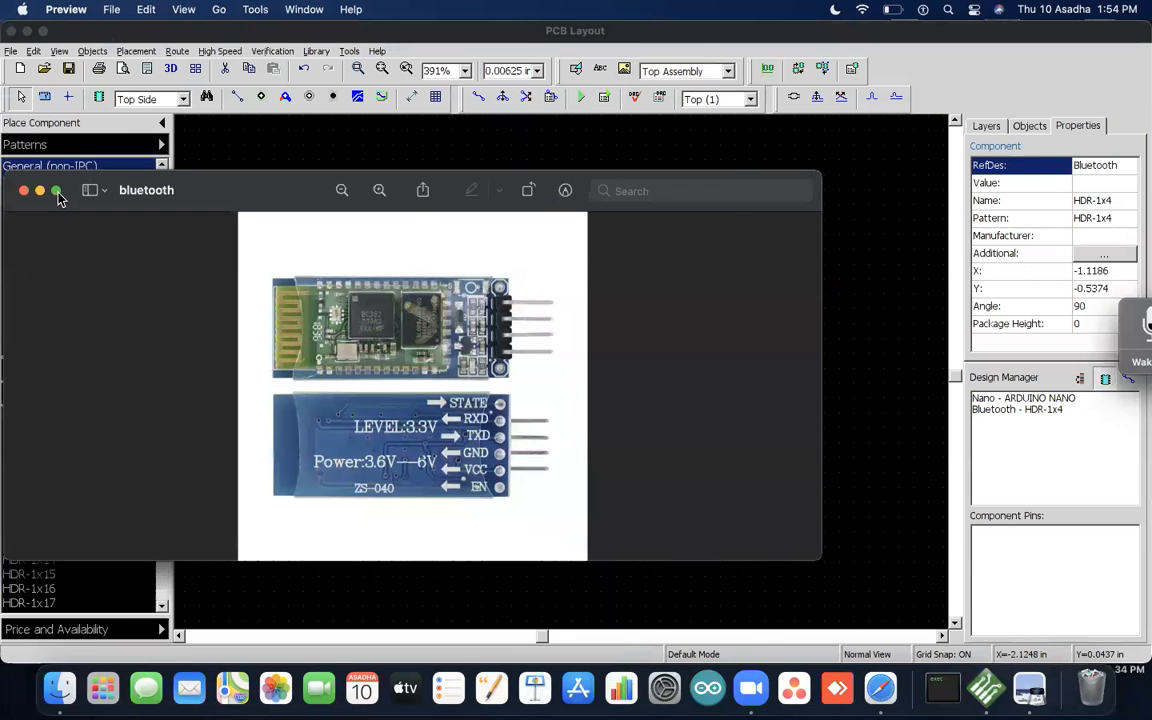
pyautogui.click(57, 191)
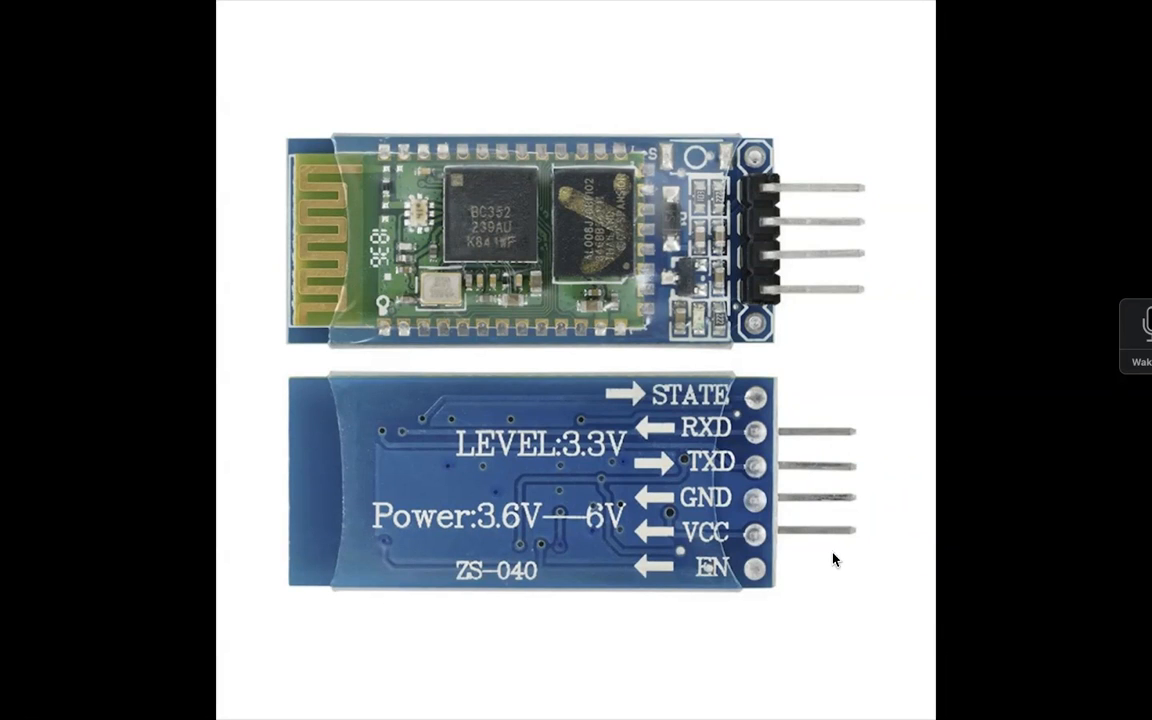
# Step: Switch to PCB Layout and annotate the area beside the Bluetooth header with the module's freehand outline and a direction arrow
pyautogui.press('space')
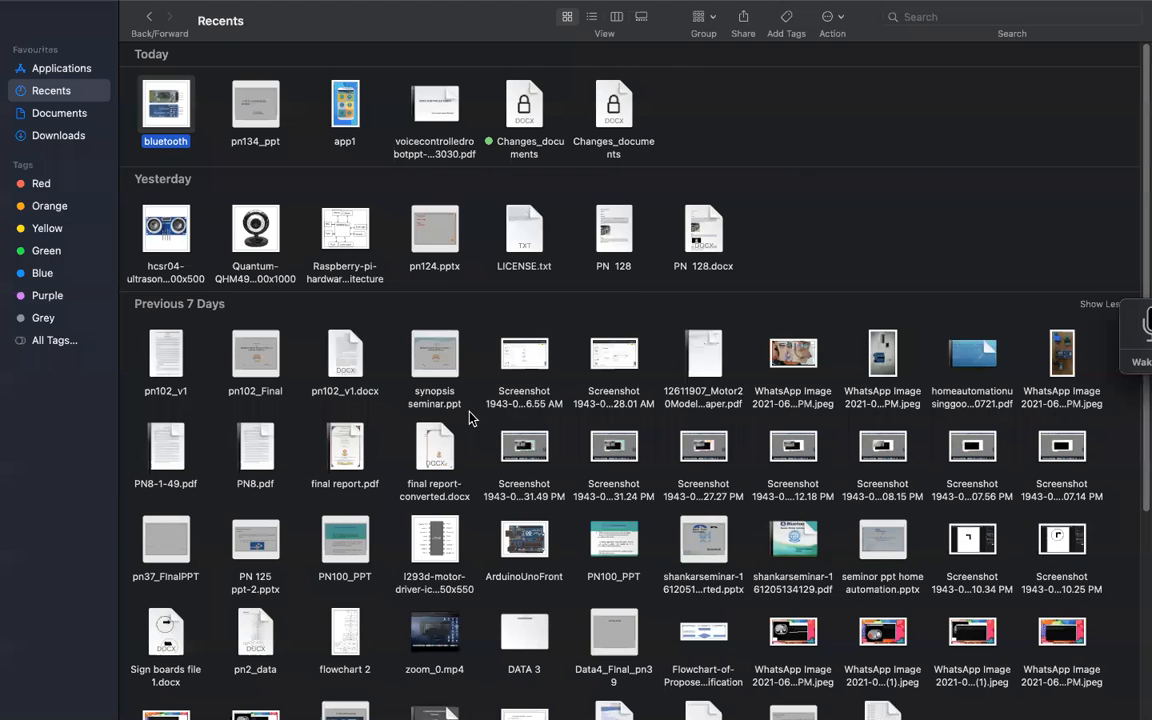
pyautogui.press('super+Tab')
pyautogui.press('super+Tab')
pyautogui.press('super+Tab')
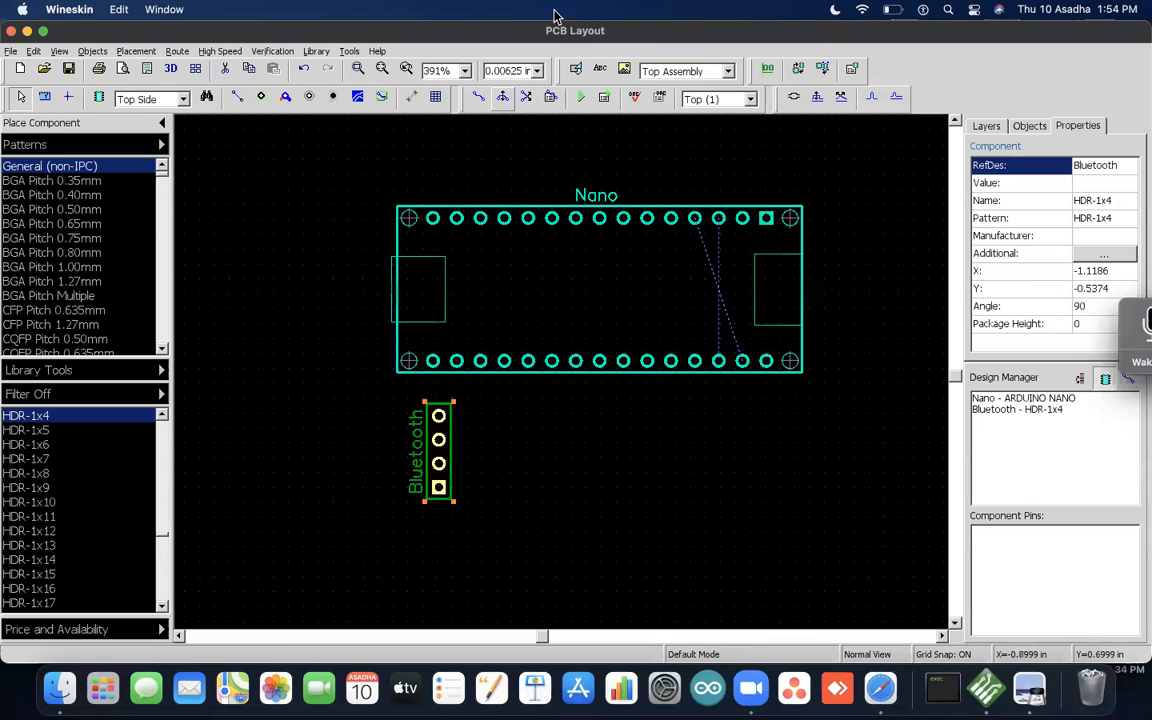
pyautogui.moveTo(454, 405)
pyautogui.mouseDown()
pyautogui.moveTo(728, 389)
pyautogui.moveTo(793, 415)
pyautogui.mouseUp()
pyautogui.moveTo(807, 465)
pyautogui.mouseDown()
pyautogui.moveTo(630, 517)
pyautogui.moveTo(447, 511)
pyautogui.moveTo(727, 455)
pyautogui.mouseUp()
pyautogui.moveTo(711, 449); pyautogui.dragTo(702, 478)
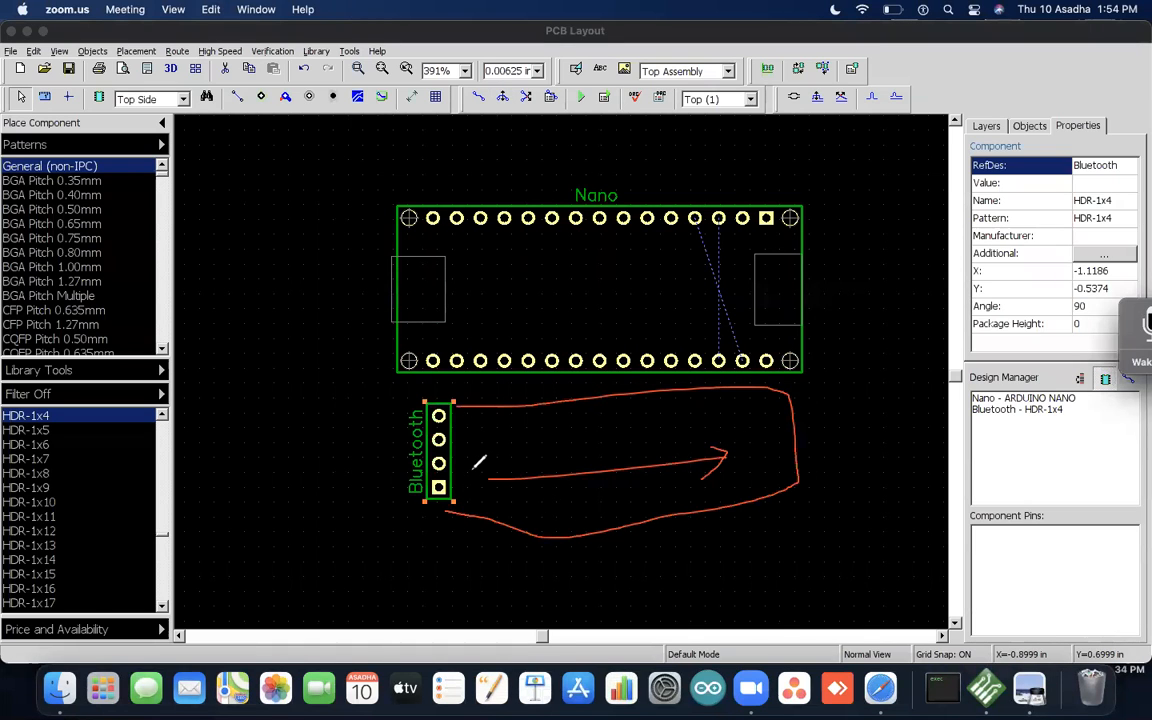
# Step: Reopen the bluetooth image from Finder, leave full screen and rotate the image 180 degrees to match the header's orientation
pyautogui.press('super+Tab')
pyautogui.press('super+Tab')
pyautogui.press('Tab')
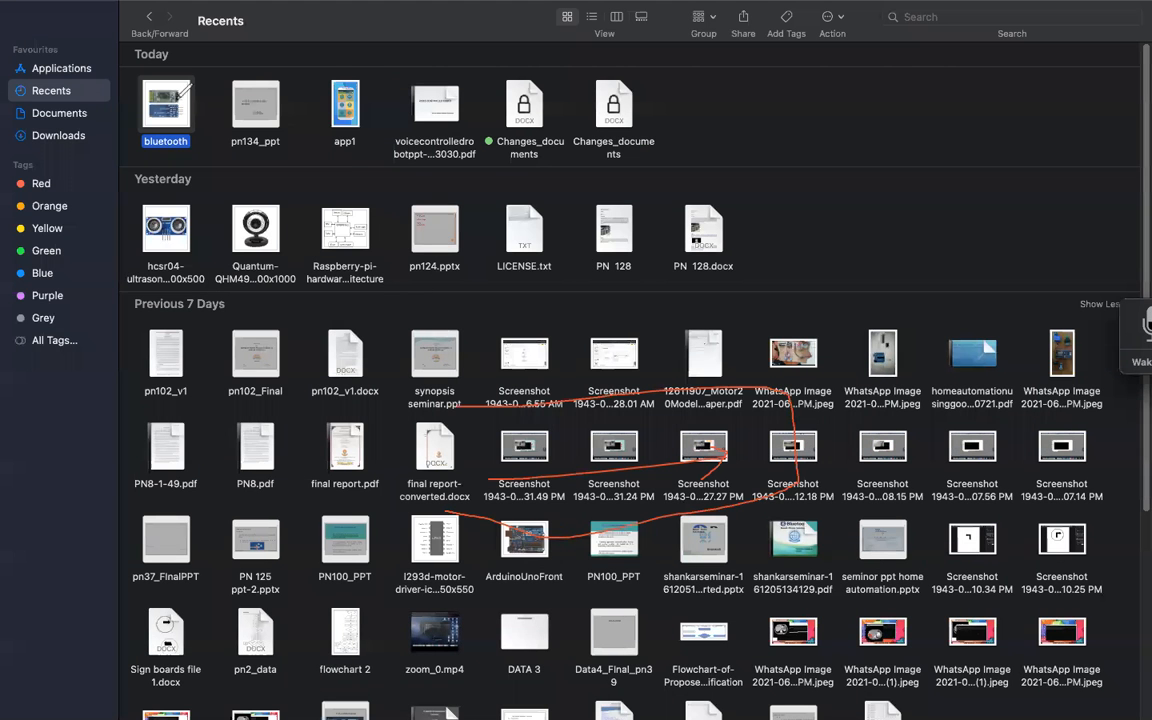
pyautogui.click(424, 82)
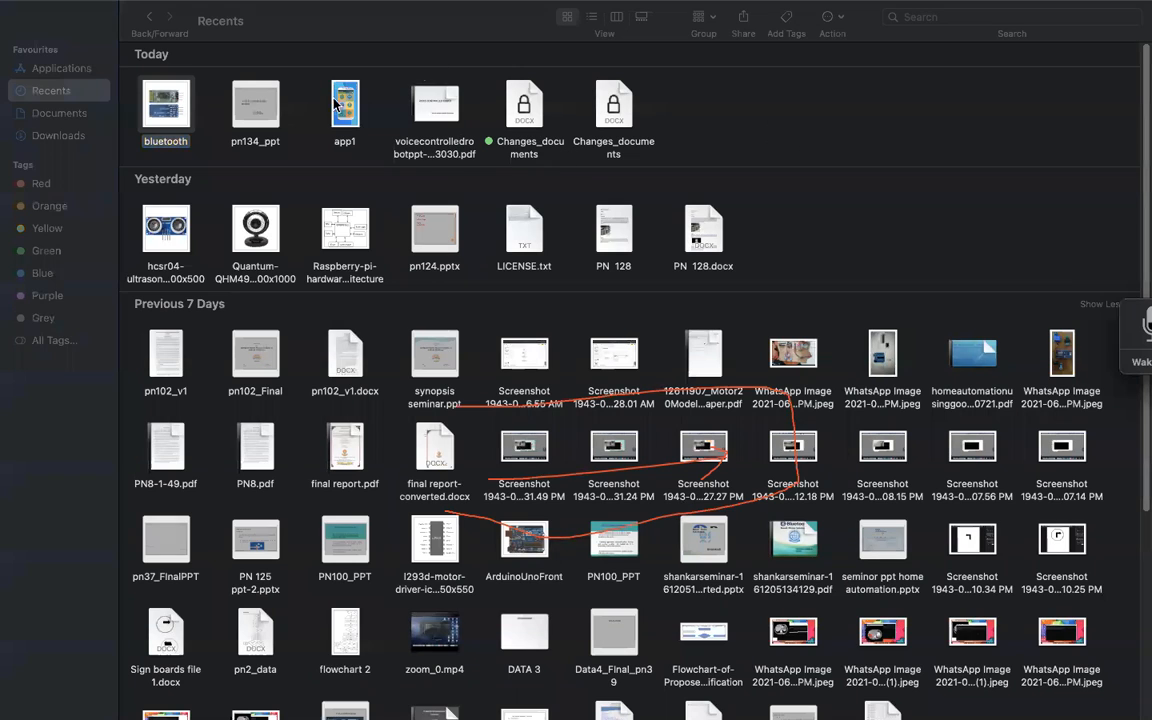
pyautogui.doubleClick(172, 108)
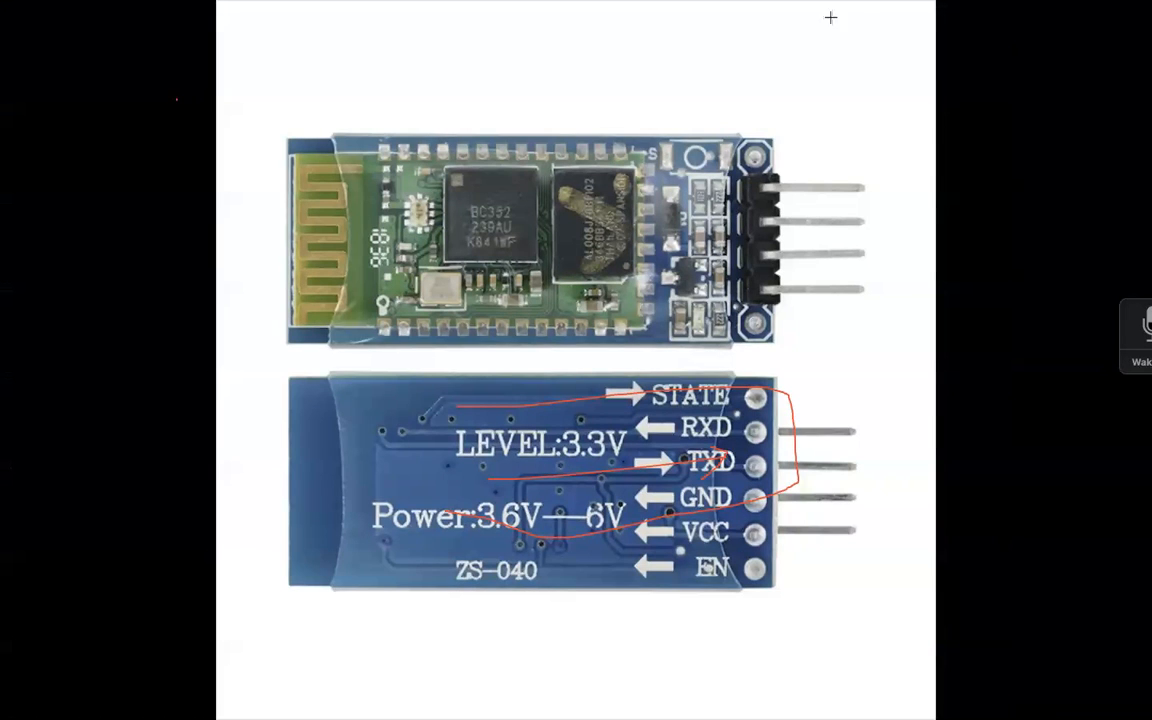
pyautogui.press('Escape')
pyautogui.click(528, 189)
pyautogui.click(528, 189)
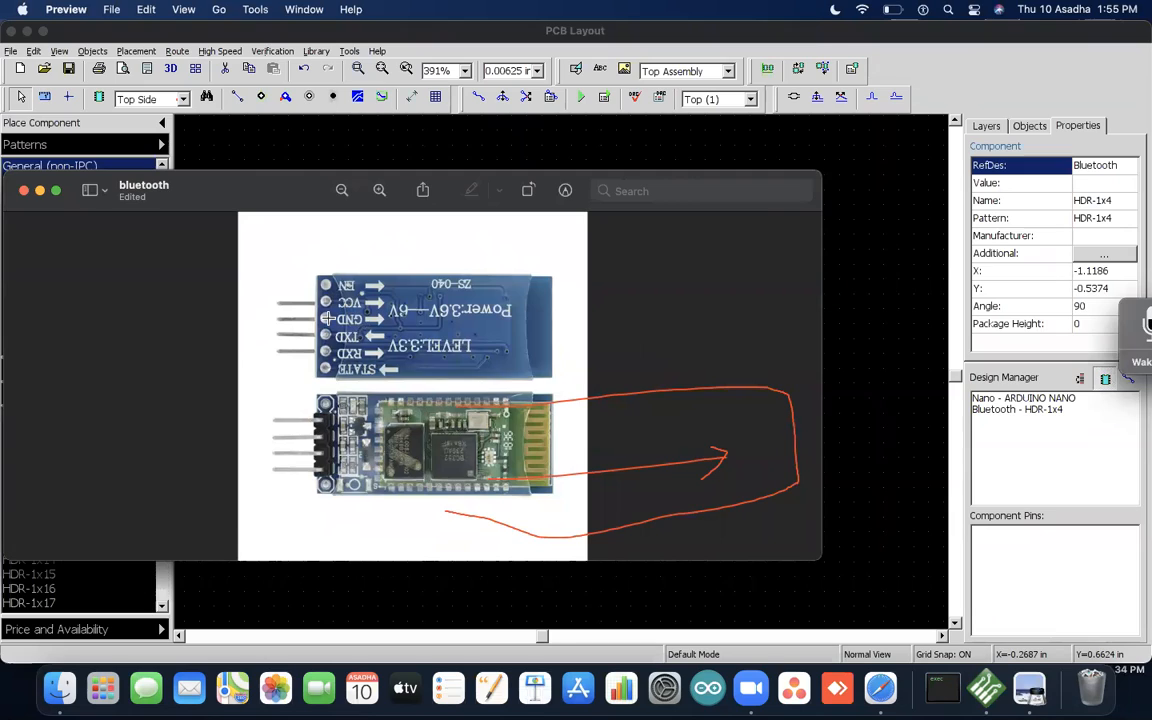
# Step: Clear the freehand annotations from the screen and return to the rotated bluetooth image
pyautogui.hotkey('ctrl', 'Right')
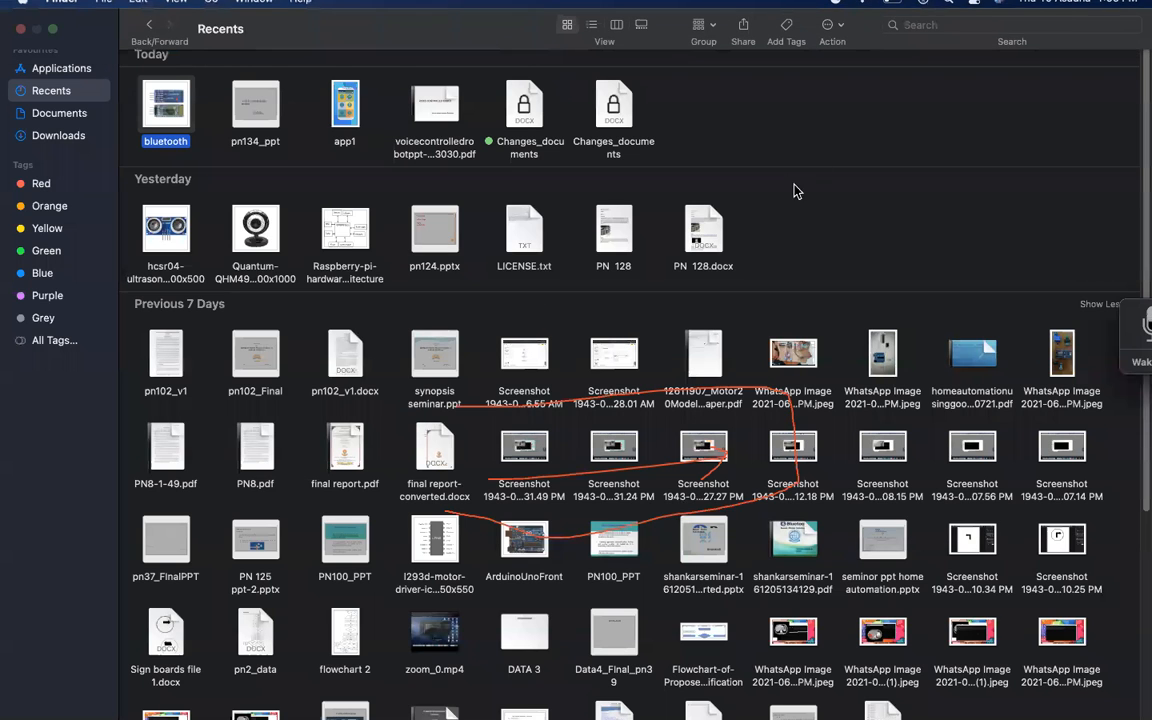
pyautogui.click(831, 136)
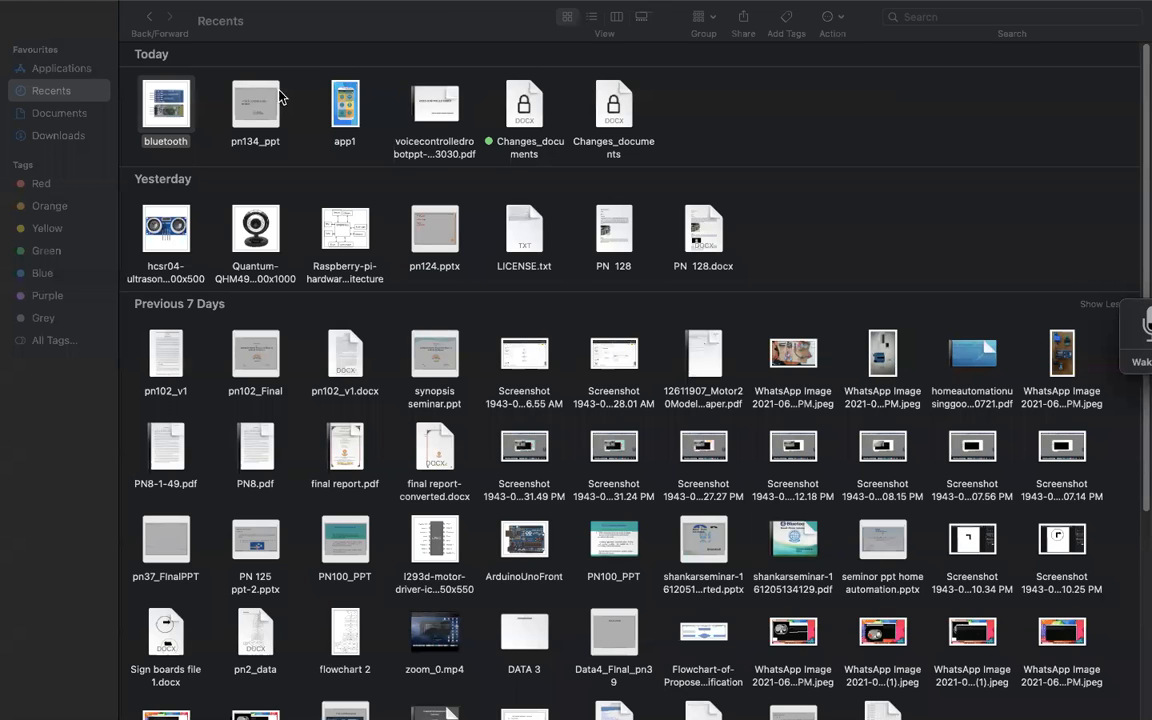
pyautogui.moveTo(970, 378)
pyautogui.moveTo(250, 10)
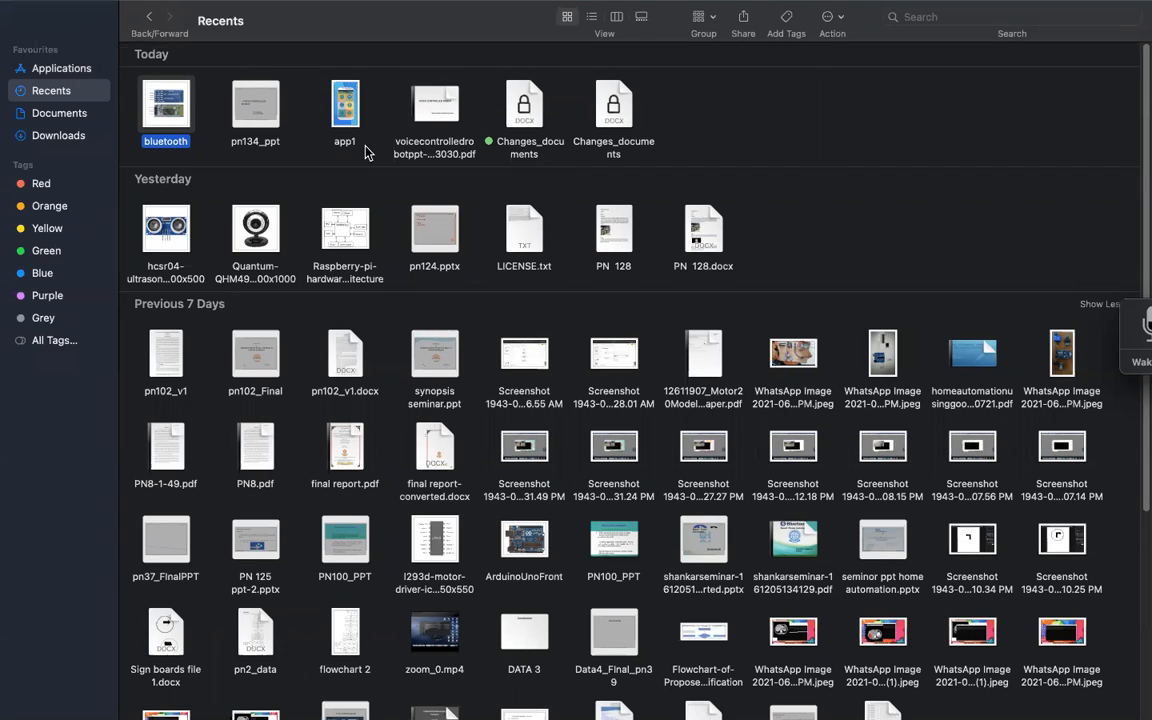
pyautogui.press('super+Tab')
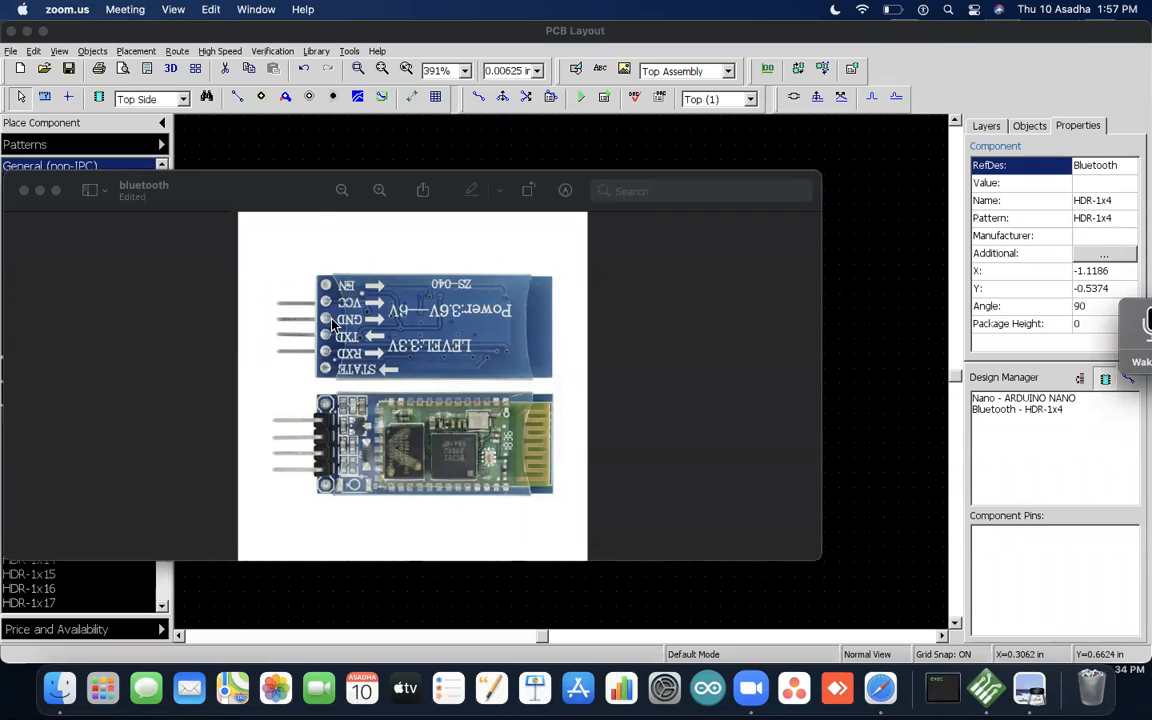
# Step: Switch to PCB Layout and rotate the Bluetooth header to 270 degrees so that its square pad is uppermost
pyautogui.hotkey('ctrl', 'Right')
pyautogui.press('super+Tab')
pyautogui.press('super+Tab')
pyautogui.press('super+Tab')
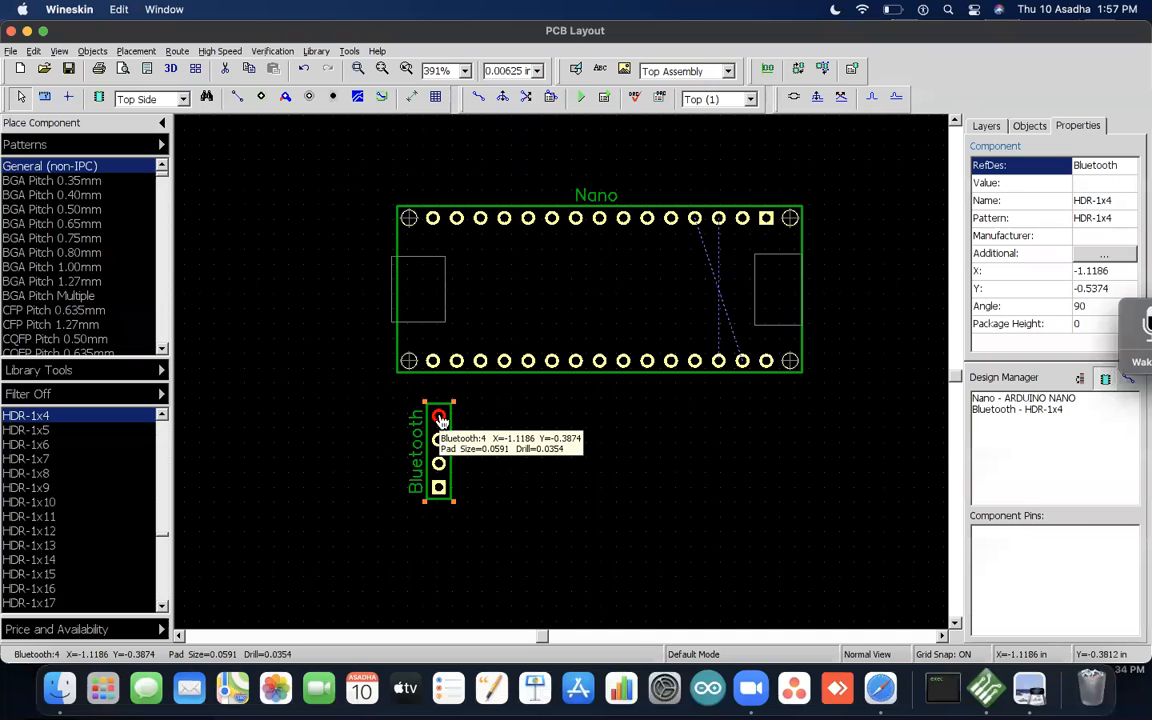
pyautogui.press('r')
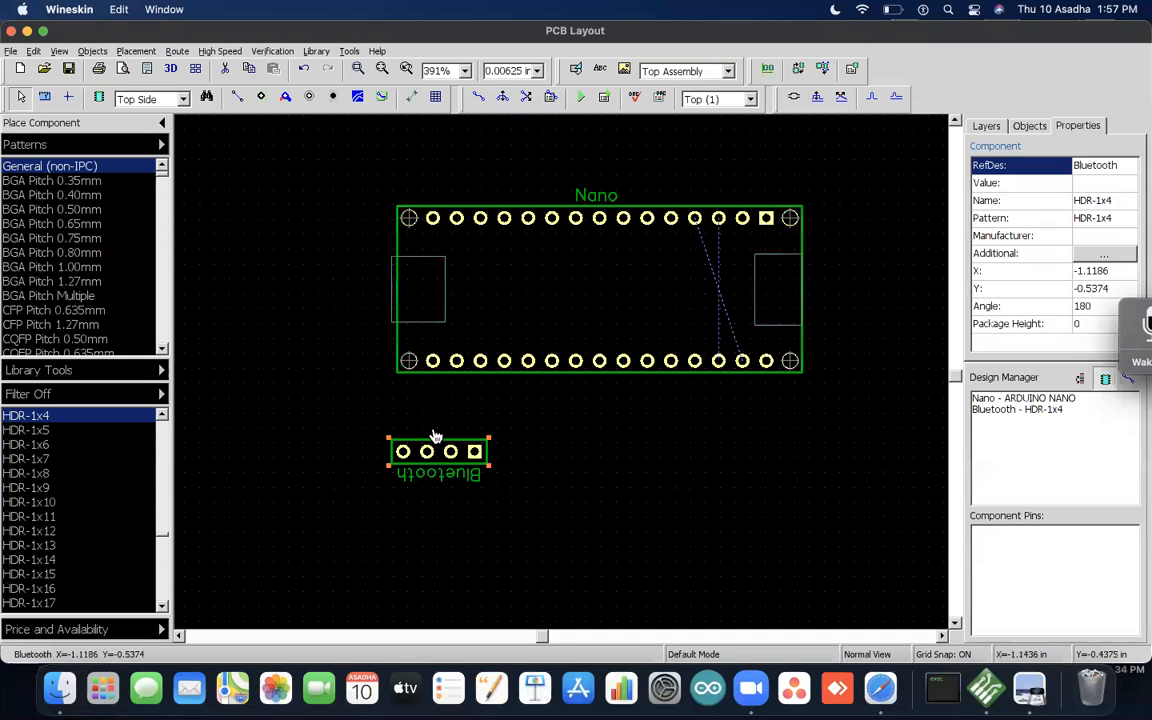
pyautogui.press('r')
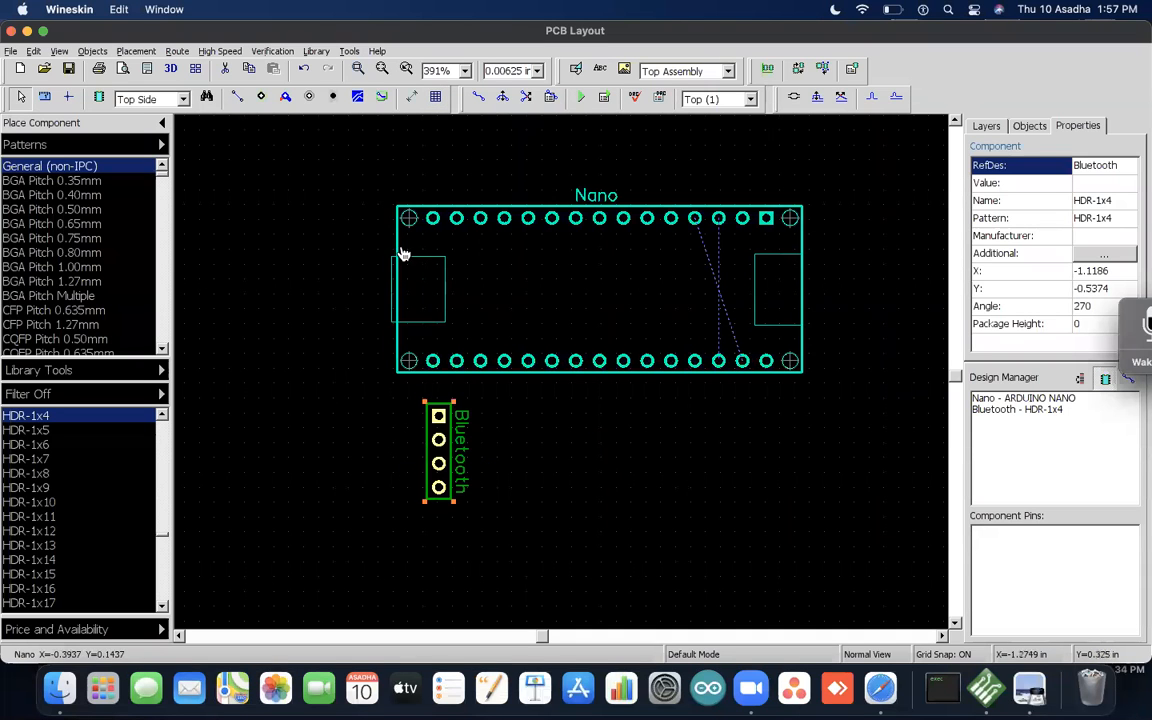
# Step: Route a bottom-layer trace from the Nano's lower-row pad two places before GND to the Bluetooth header's square pad, with one corner
pyautogui.click(478, 96)
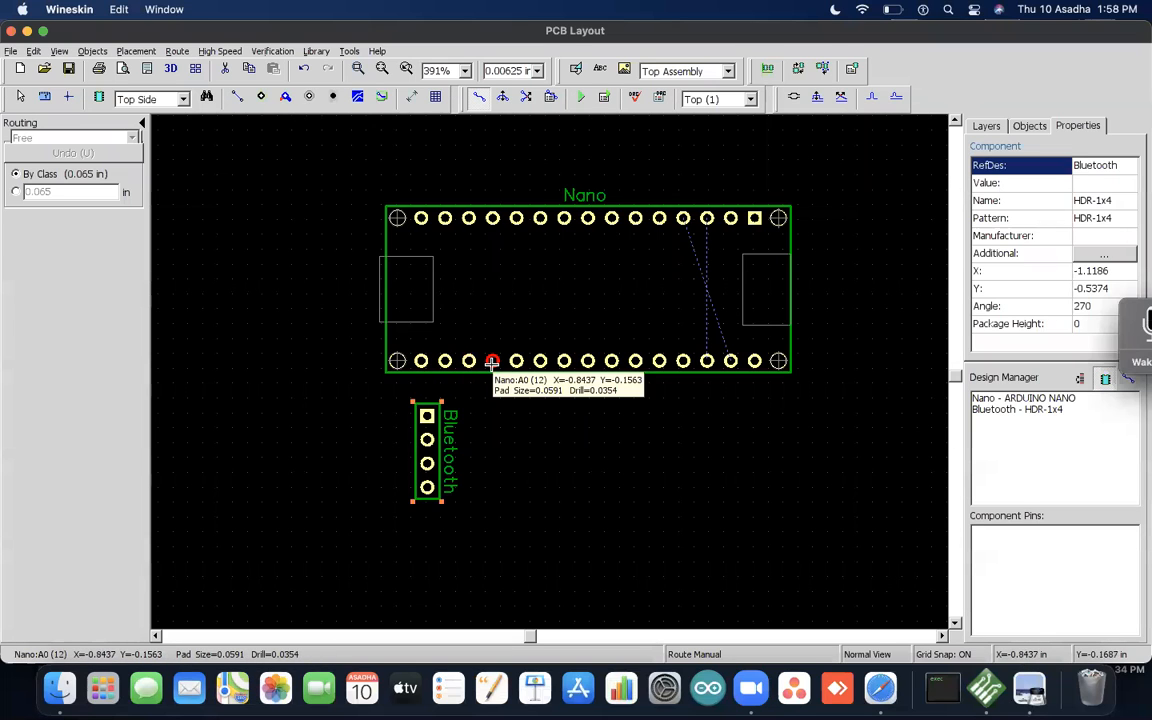
pyautogui.click(682, 361)
pyautogui.press('l')
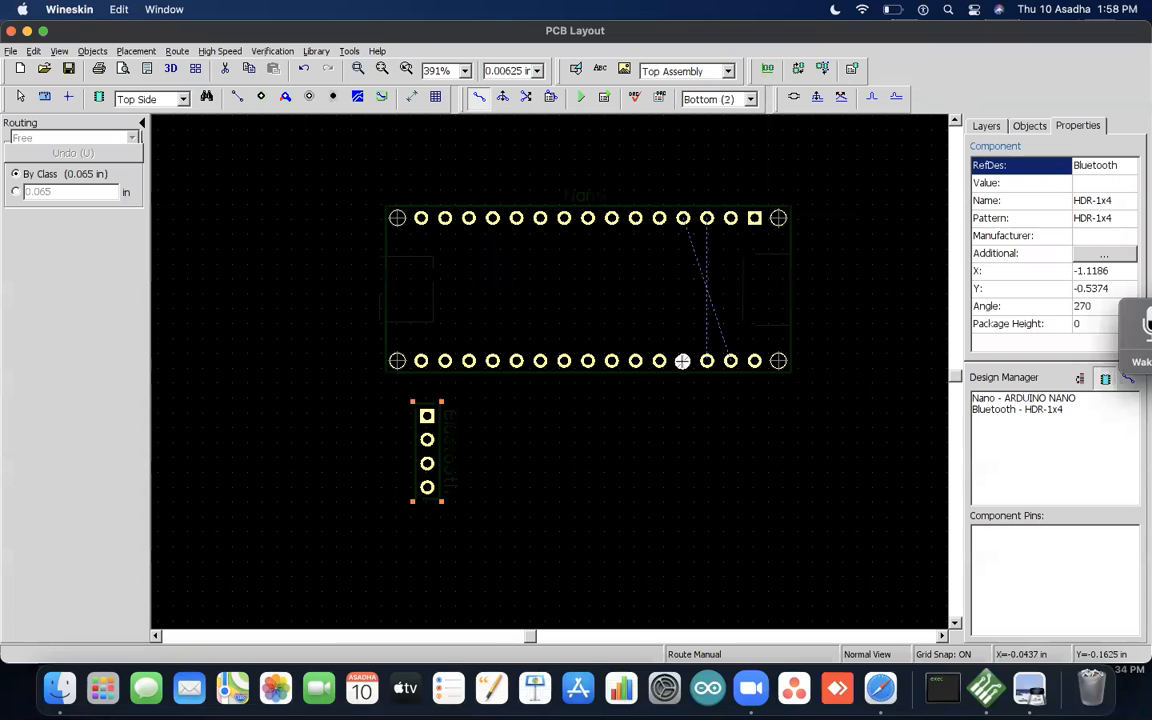
pyautogui.click(677, 406)
pyautogui.click(427, 415)
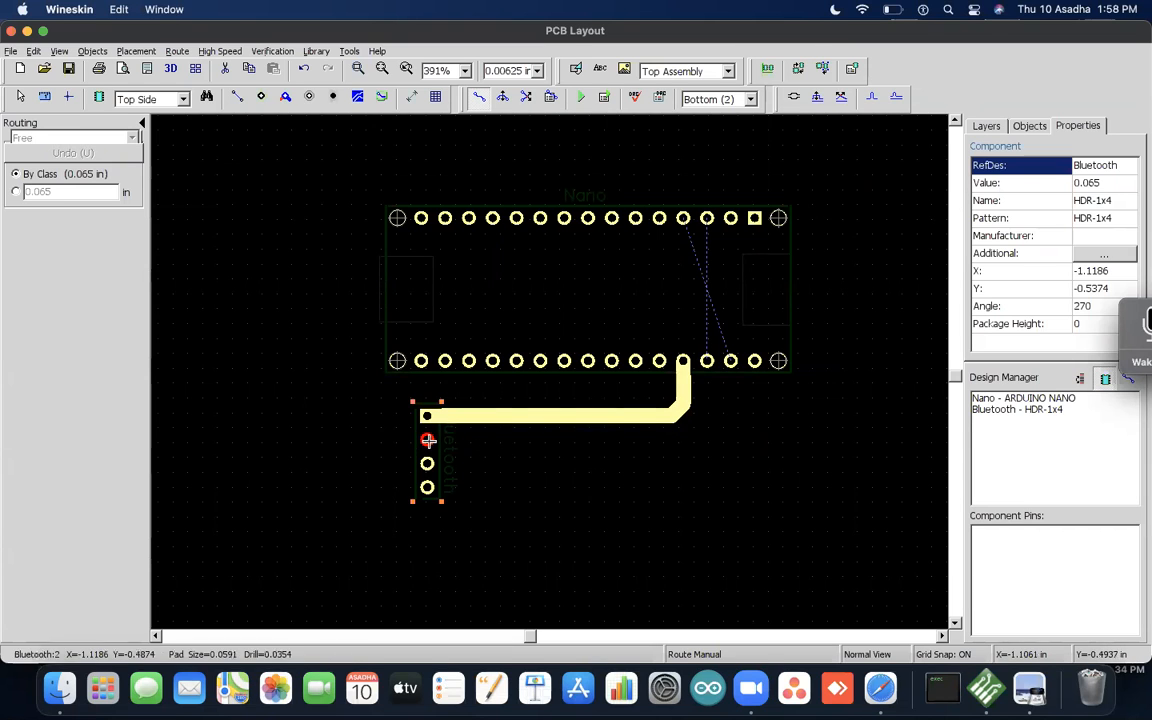
# Step: Route a bottom-layer trace from Bluetooth header pad 2 to the Nano's lower-row GND pad, with one corner
pyautogui.click(427, 440)
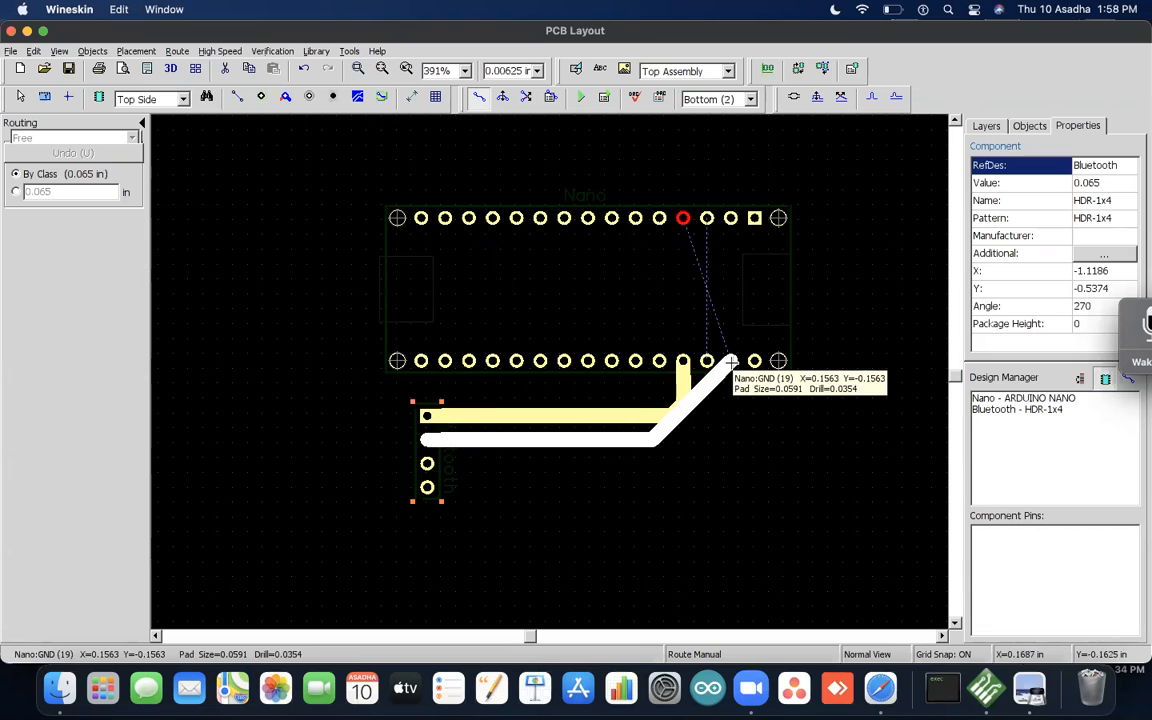
pyautogui.click(728, 438)
pyautogui.click(730, 360)
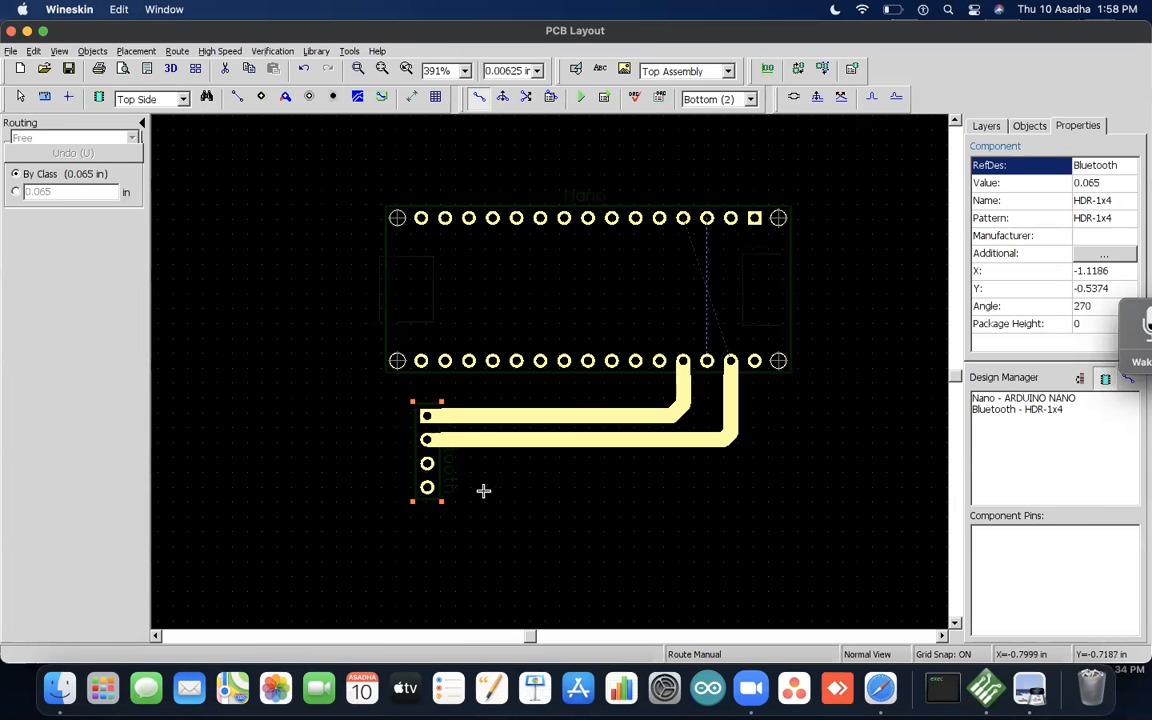
# Step: Compare the rotated HC-05 image's pin labels with the Bluetooth header in PCB Layout to identify the two unrouted pads
pyautogui.press('super+Tab')
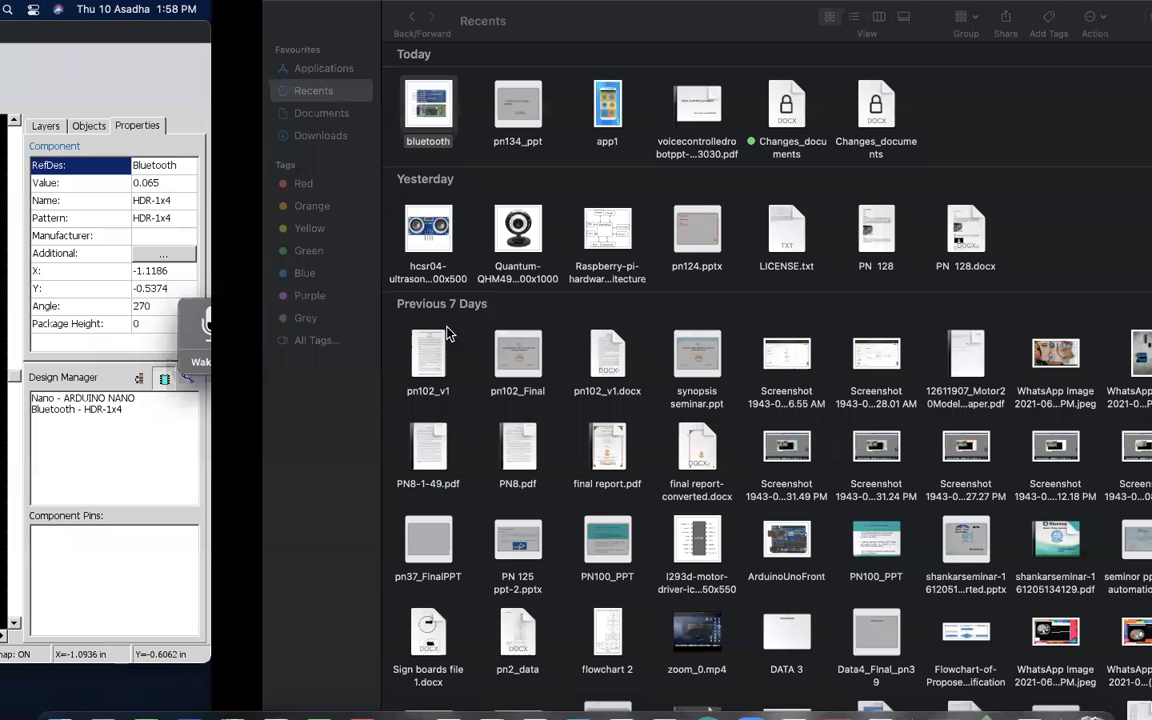
pyautogui.press('super+Tab')
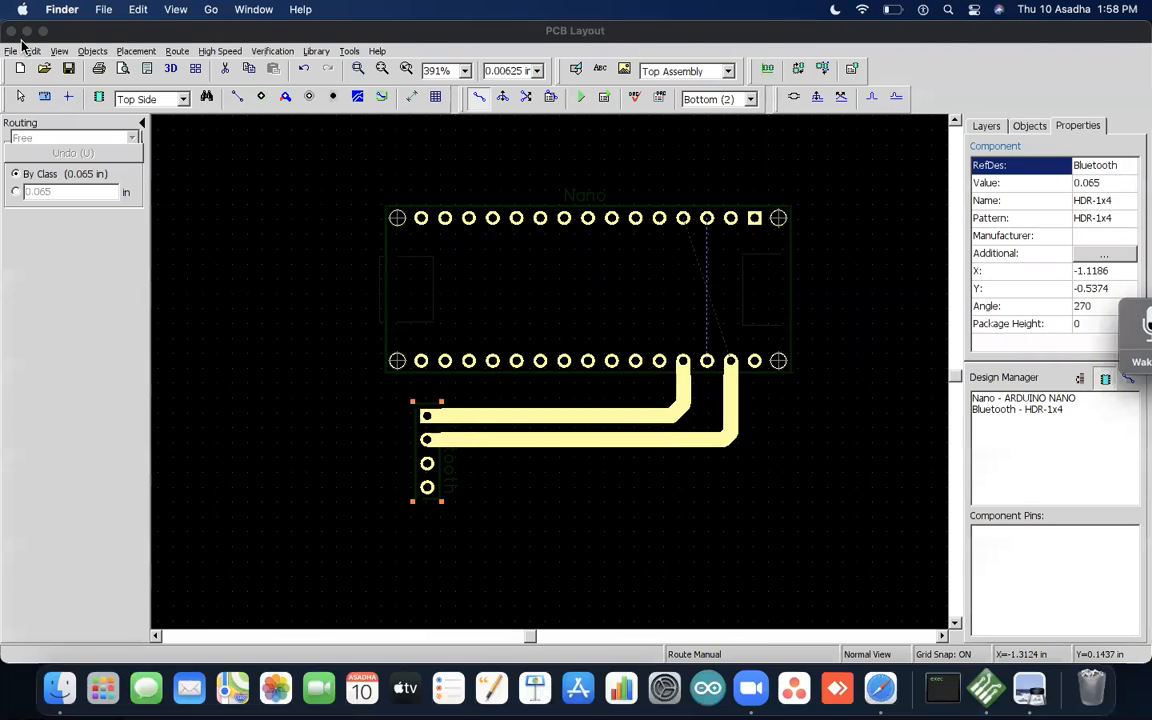
pyautogui.press('super+Tab')
pyautogui.press('super+Tab')
pyautogui.press('super+Tab')
pyautogui.press('super+Tab')
pyautogui.press('super+Tab')
pyautogui.press('super+Tab')
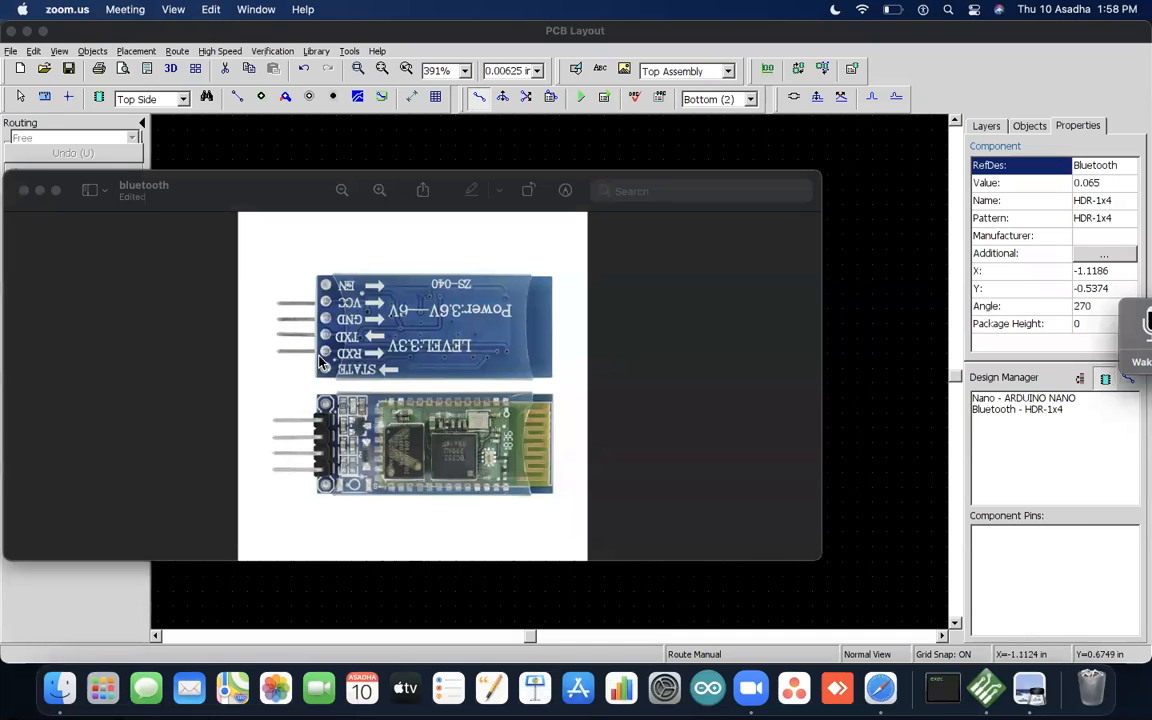
pyautogui.press('super+Tab')
pyautogui.press('super+Tab')
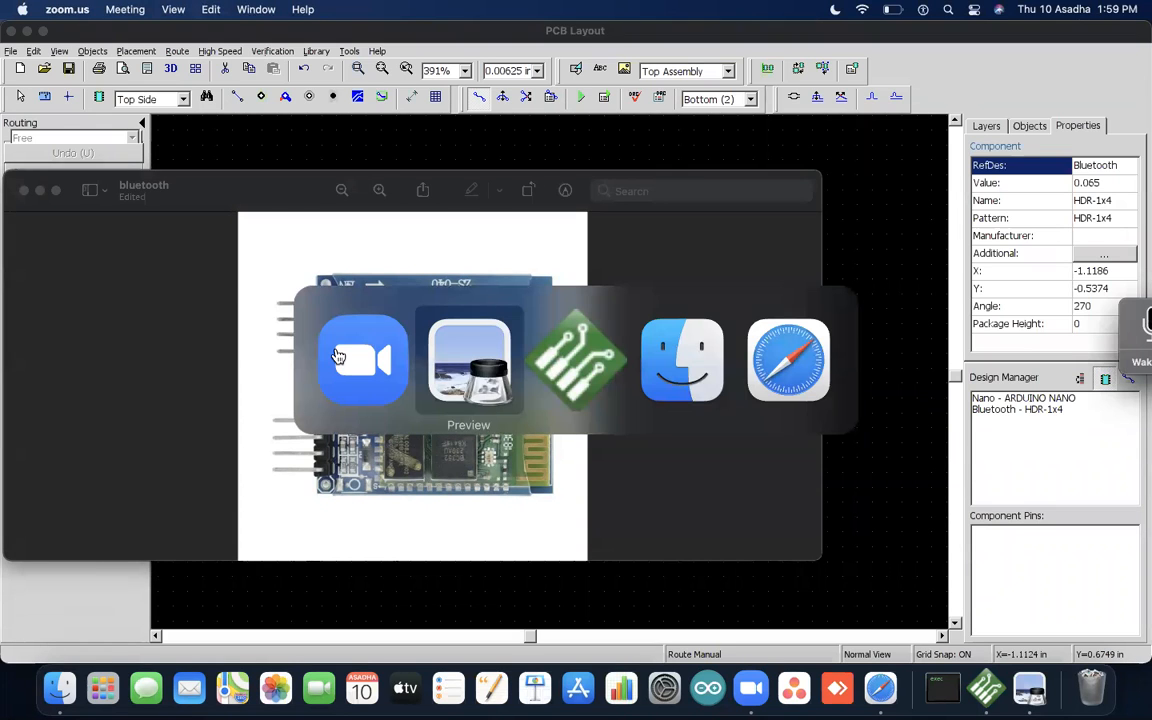
pyautogui.press('super+Tab')
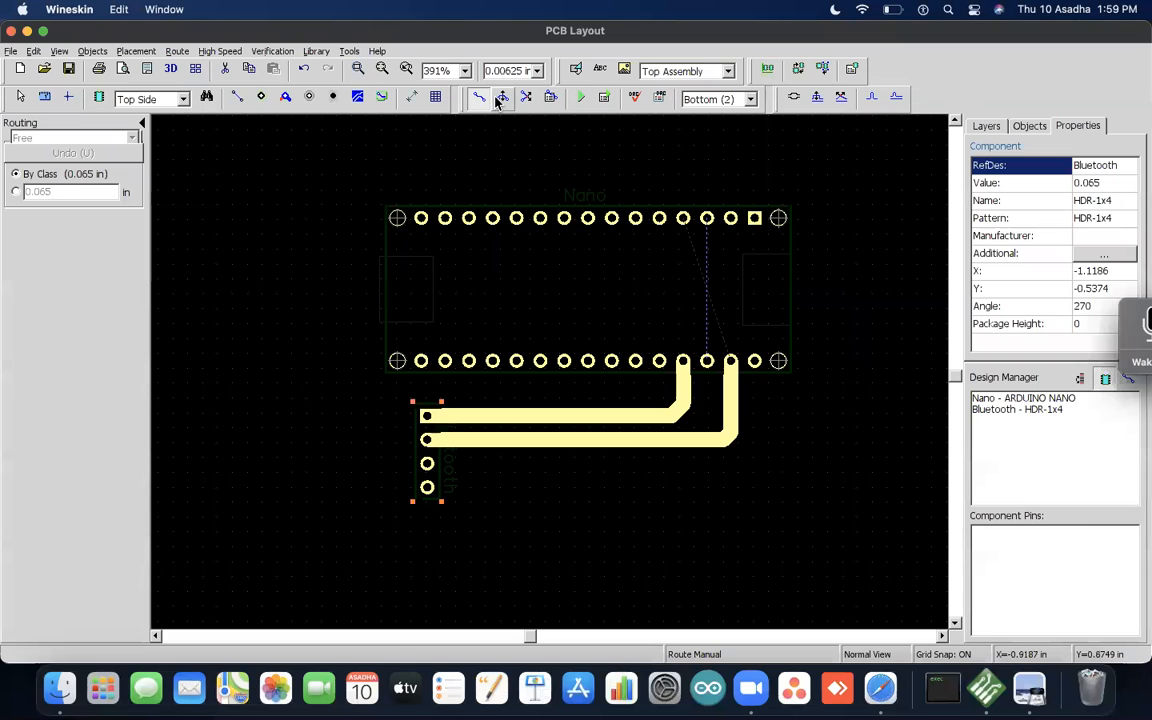
pyautogui.press('super+Tab')
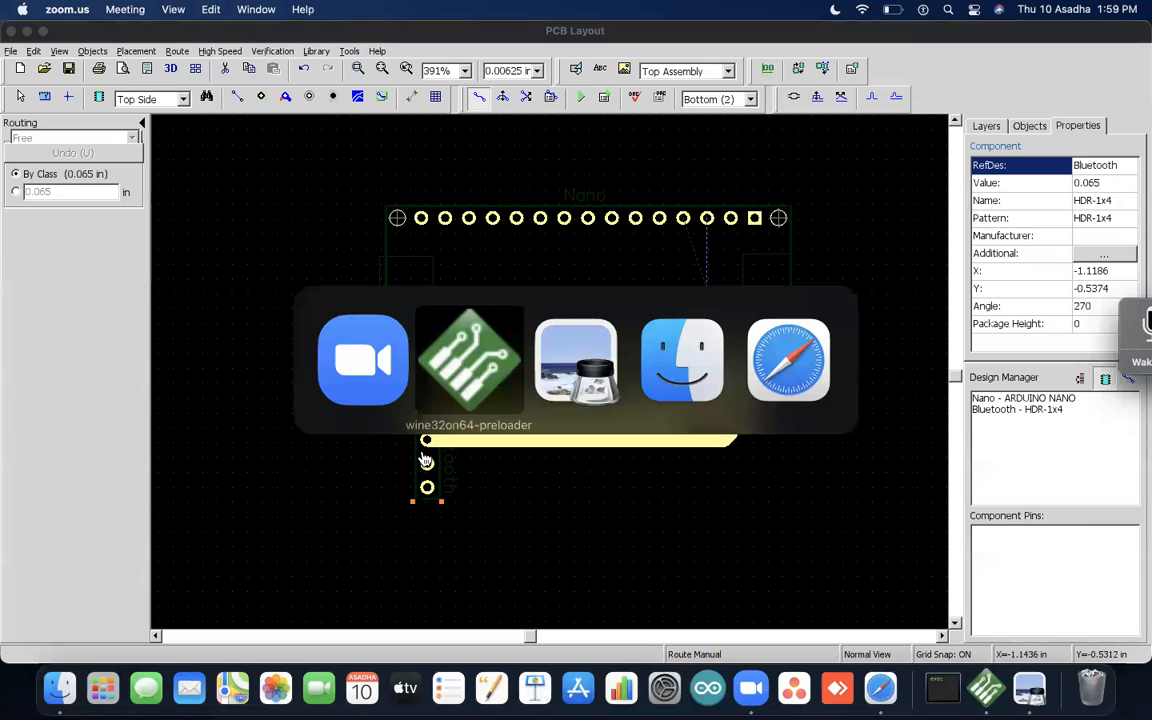
pyautogui.press('super+Tab')
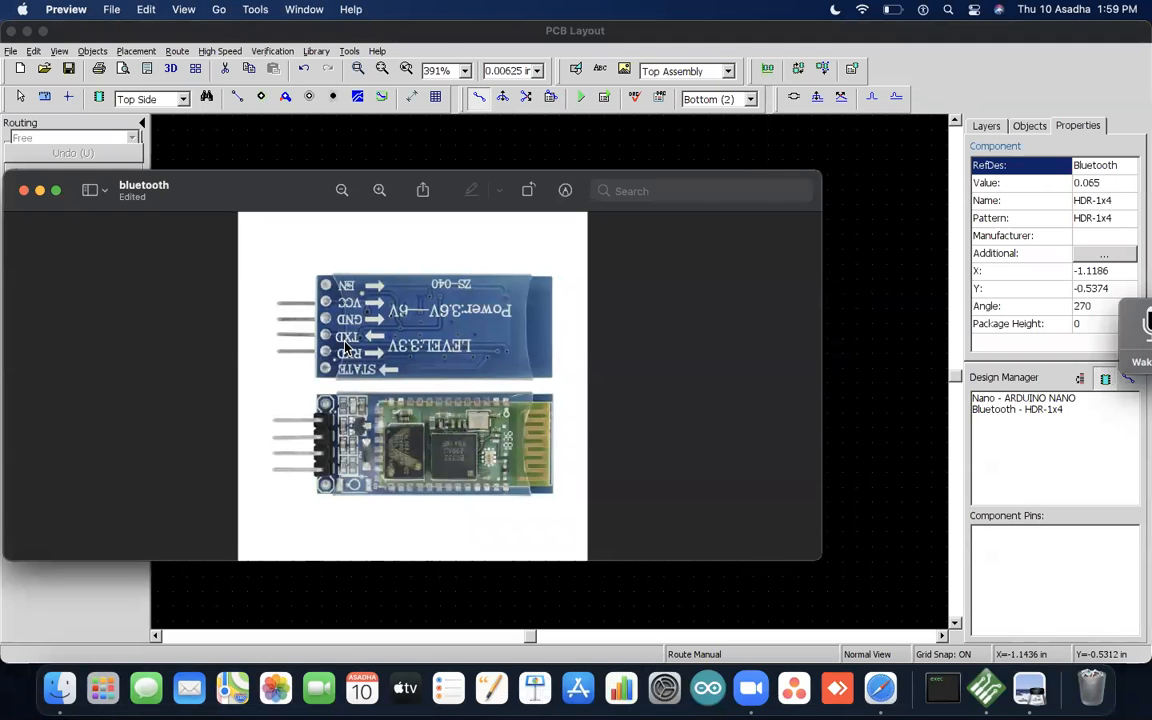
# Step: Switch back to the board in PCB Layout
pyautogui.press('super+Tab')
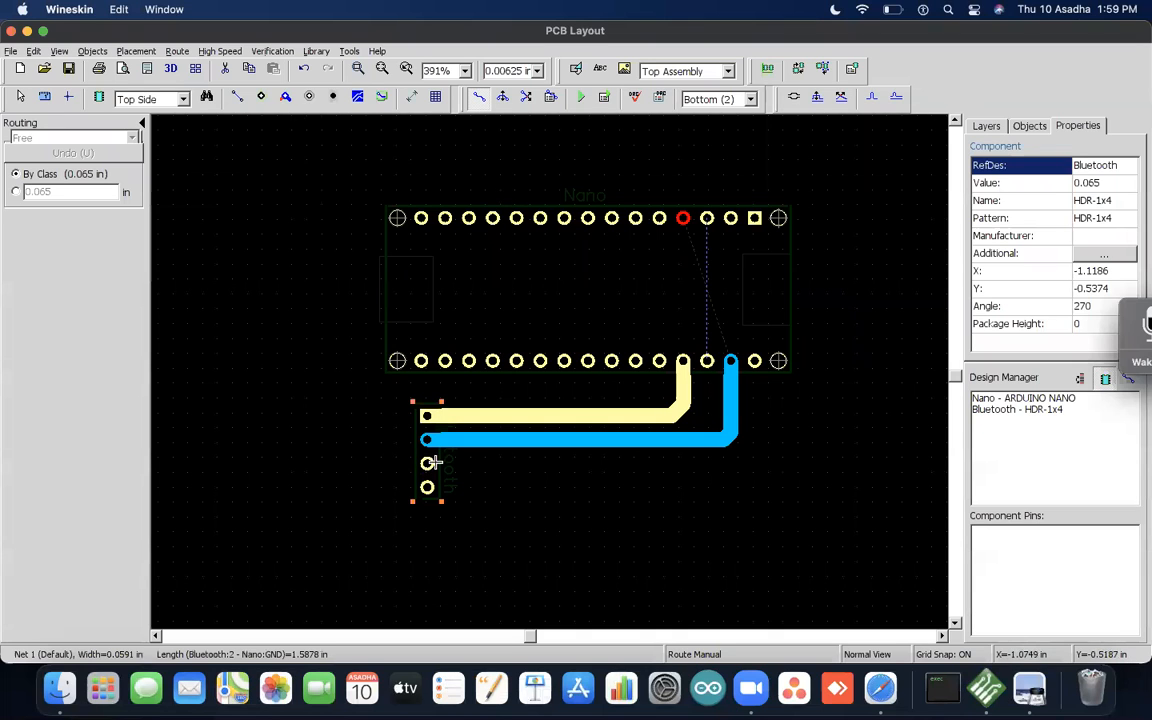
pyautogui.click(427, 464)
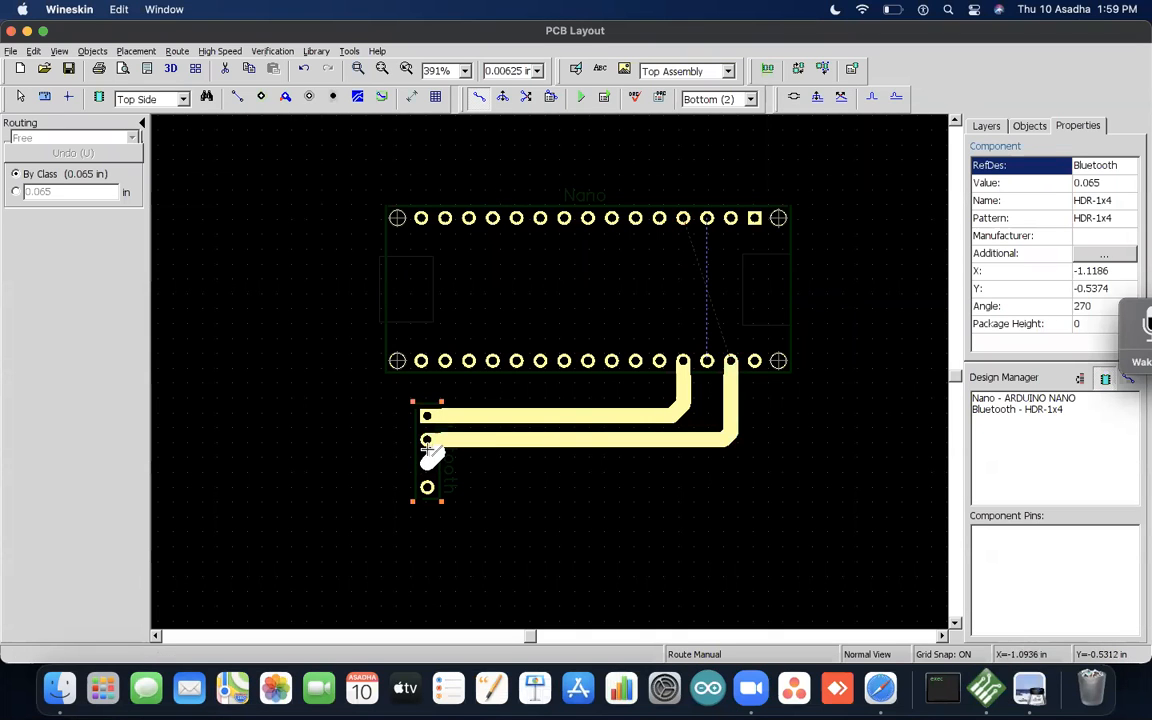
pyautogui.click(787, 443)
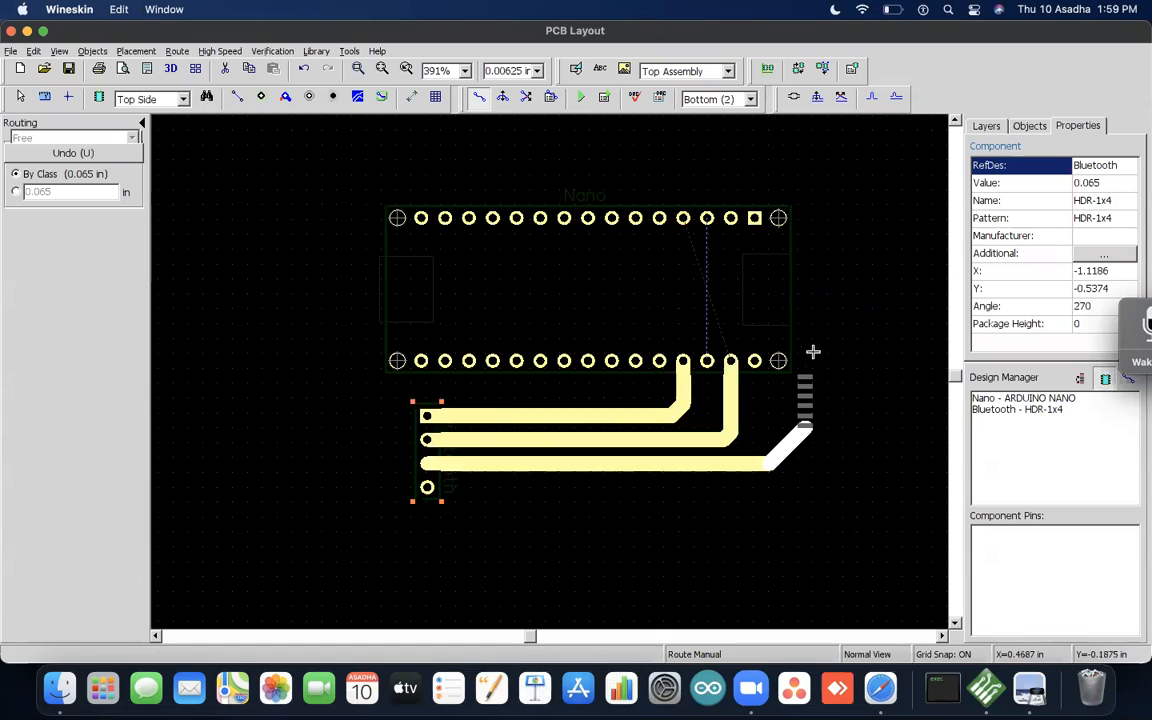
pyautogui.click(820, 310)
pyautogui.click(762, 295)
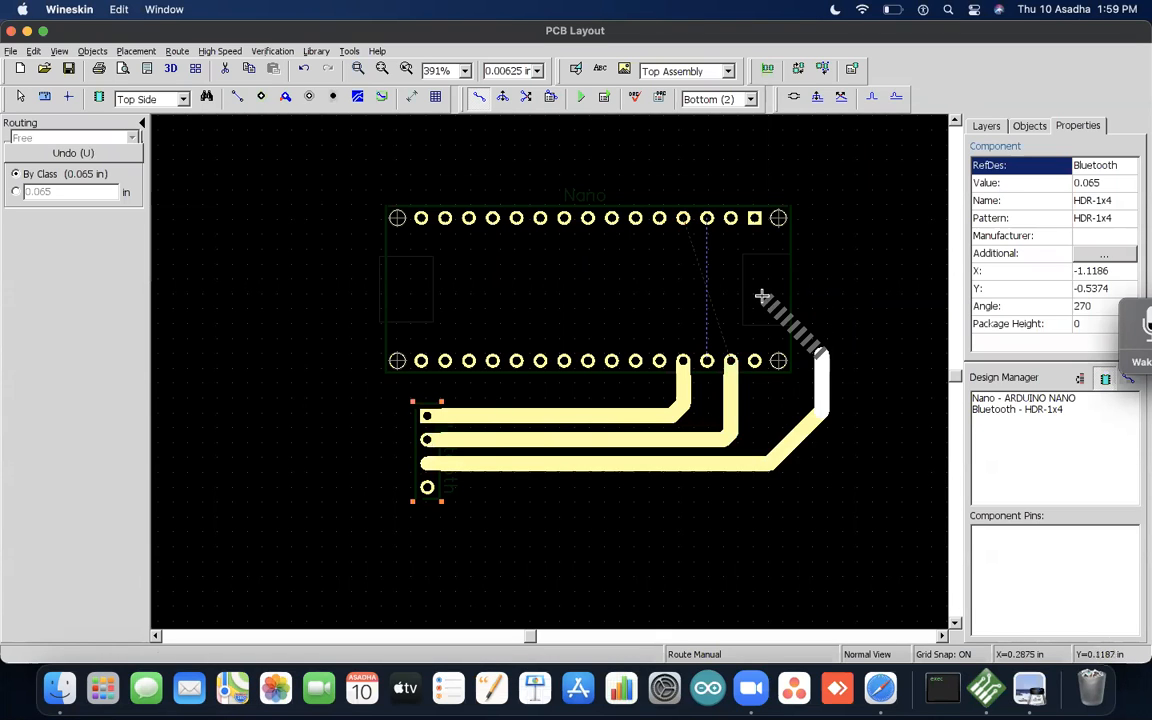
pyautogui.press('Escape')
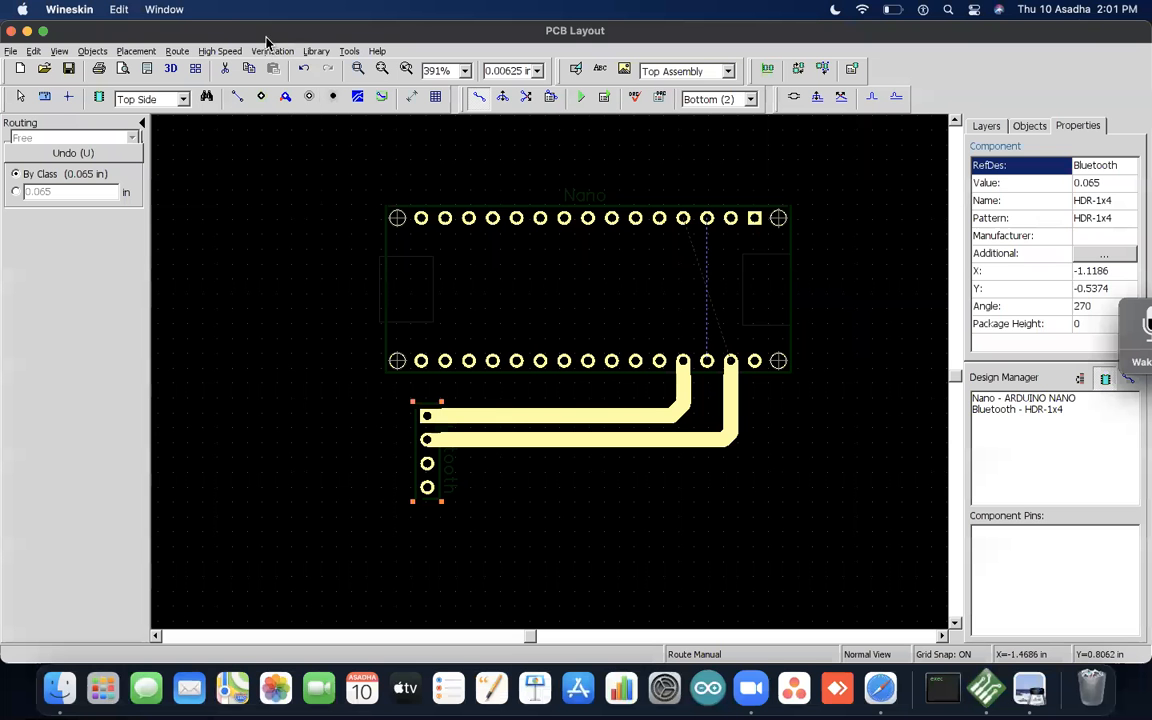
# Step: Route a bottom-layer trace diagonally from Bluetooth header pad 3 to the Nano's D2 pad
pyautogui.click(426, 463)
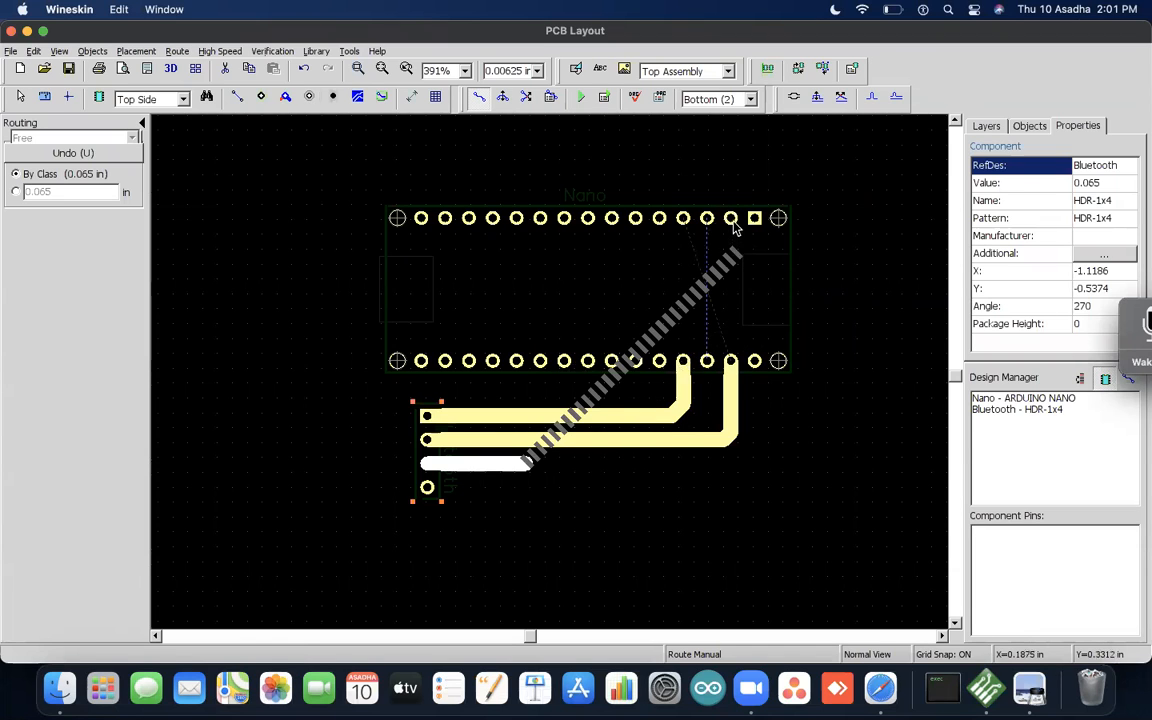
pyautogui.click(659, 217)
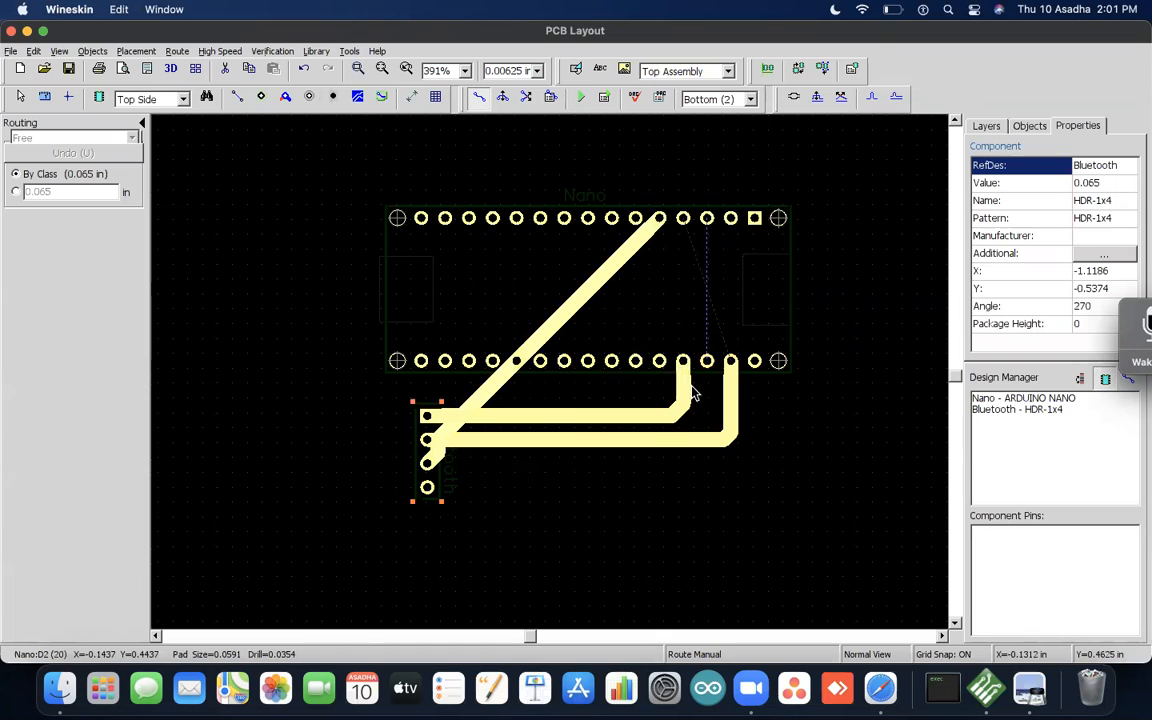
pyautogui.click(584, 308)
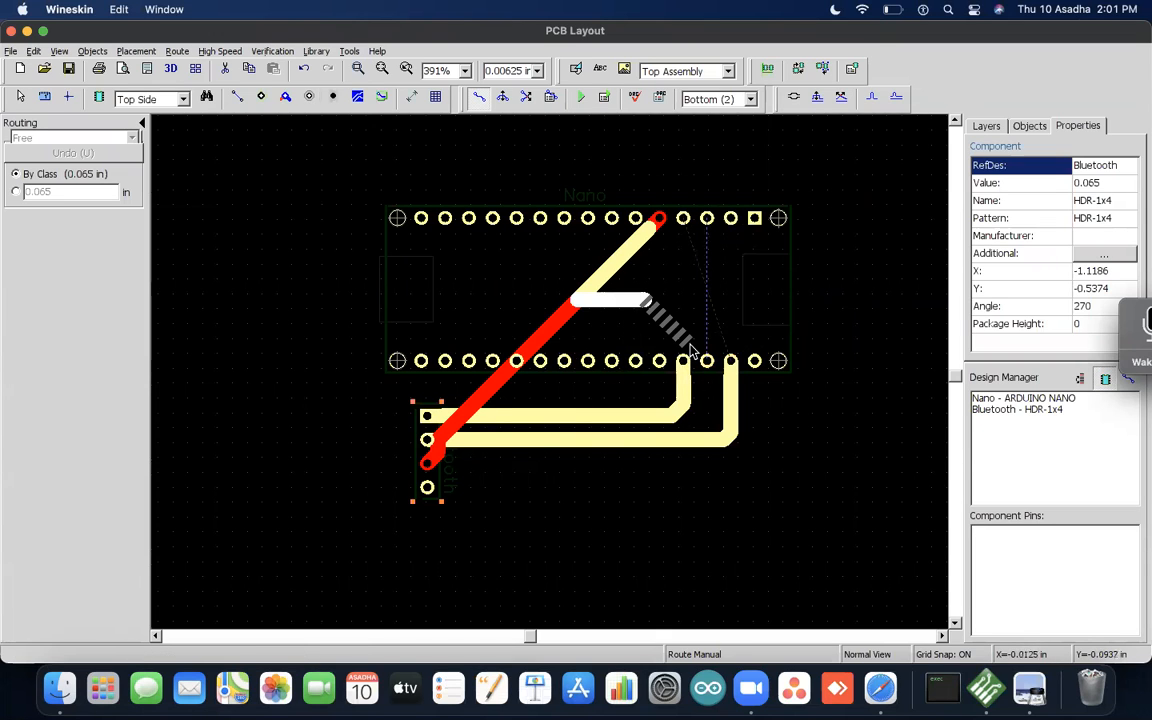
pyautogui.press('Escape')
pyautogui.press('Escape')
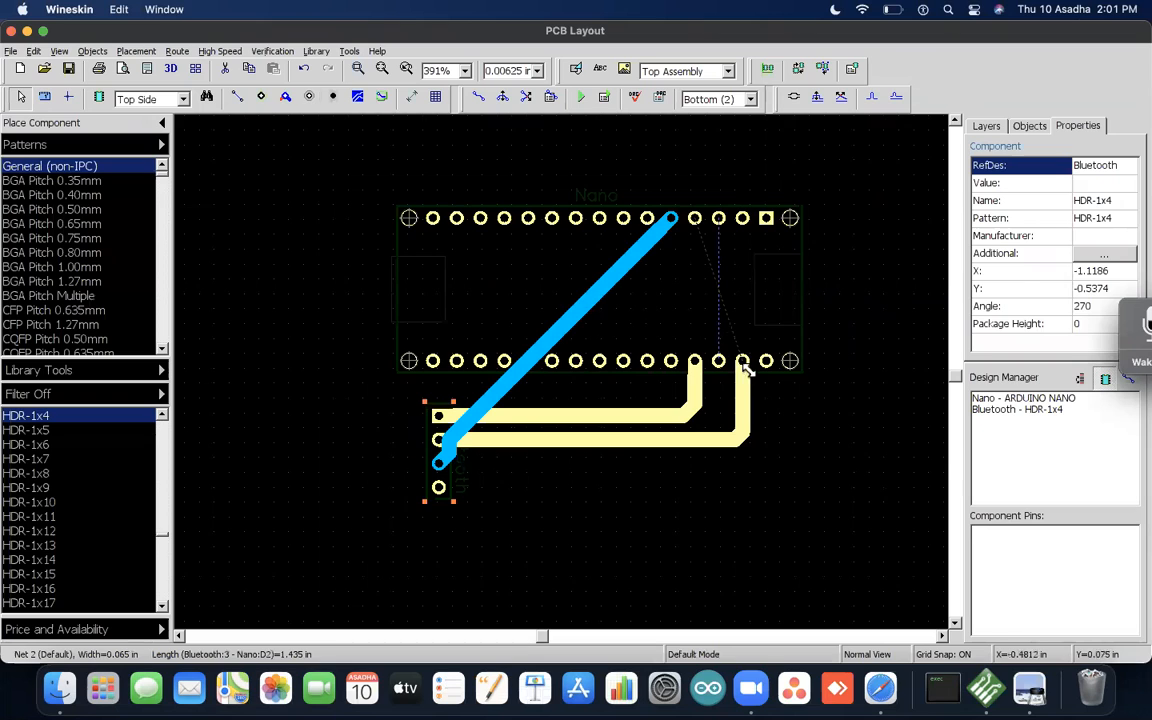
# Step: Reshape the pad 3 to D2 trace to run level below the two other traces and rise outside the Nano's square-pad end
pyautogui.moveTo(819, 410); pyautogui.dragTo(831, 419)
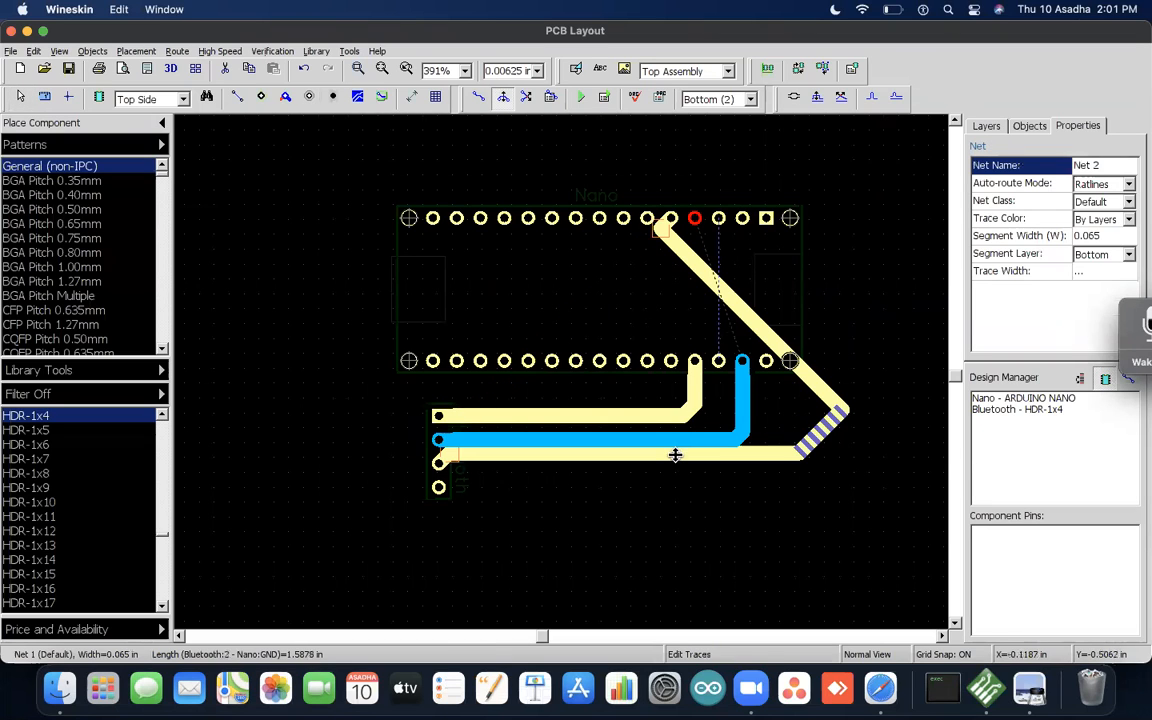
pyautogui.click(675, 462)
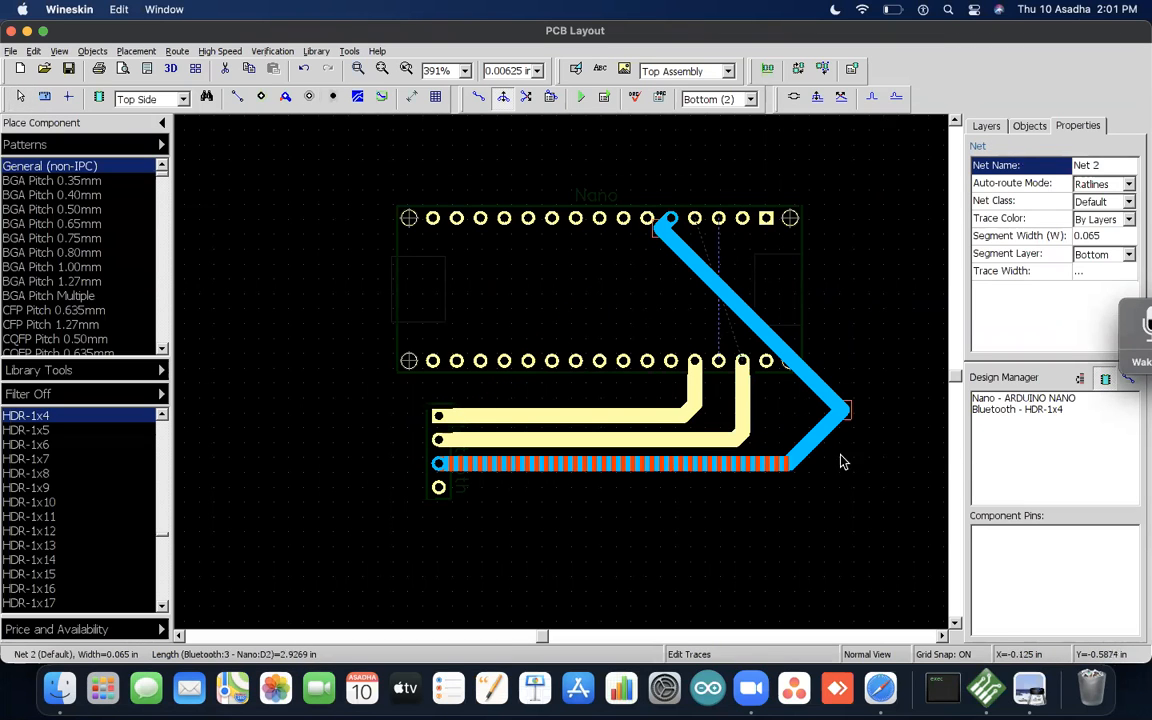
pyautogui.moveTo(814, 442); pyautogui.dragTo(848, 449)
pyautogui.moveTo(828, 397); pyautogui.dragTo(848, 350)
pyautogui.moveTo(909, 408); pyautogui.dragTo(848, 404)
# Step: Run the D2 trace straight down from its pad, then level between the Nano's pad rows, and pull its outer vertical segment closer to the Nano
pyautogui.moveTo(697, 201)
pyautogui.mouseDown()
pyautogui.moveTo(699, 278)
pyautogui.moveTo(786, 338)
pyautogui.mouseUp()
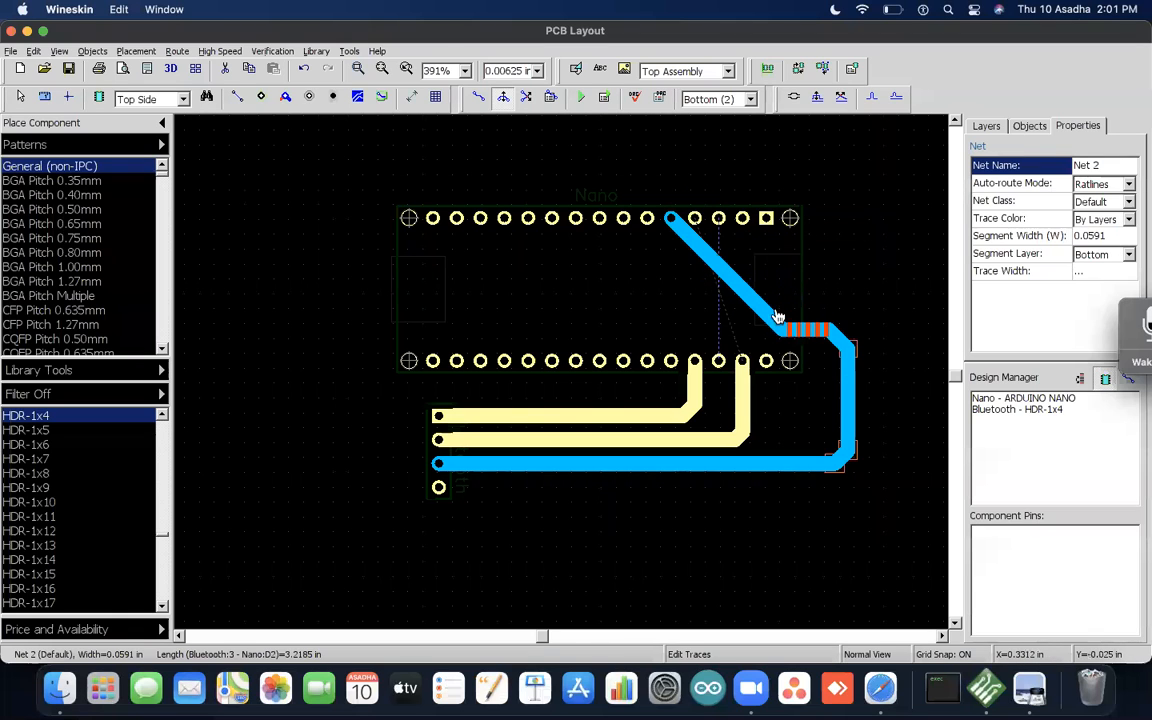
pyautogui.moveTo(728, 270); pyautogui.dragTo(681, 303)
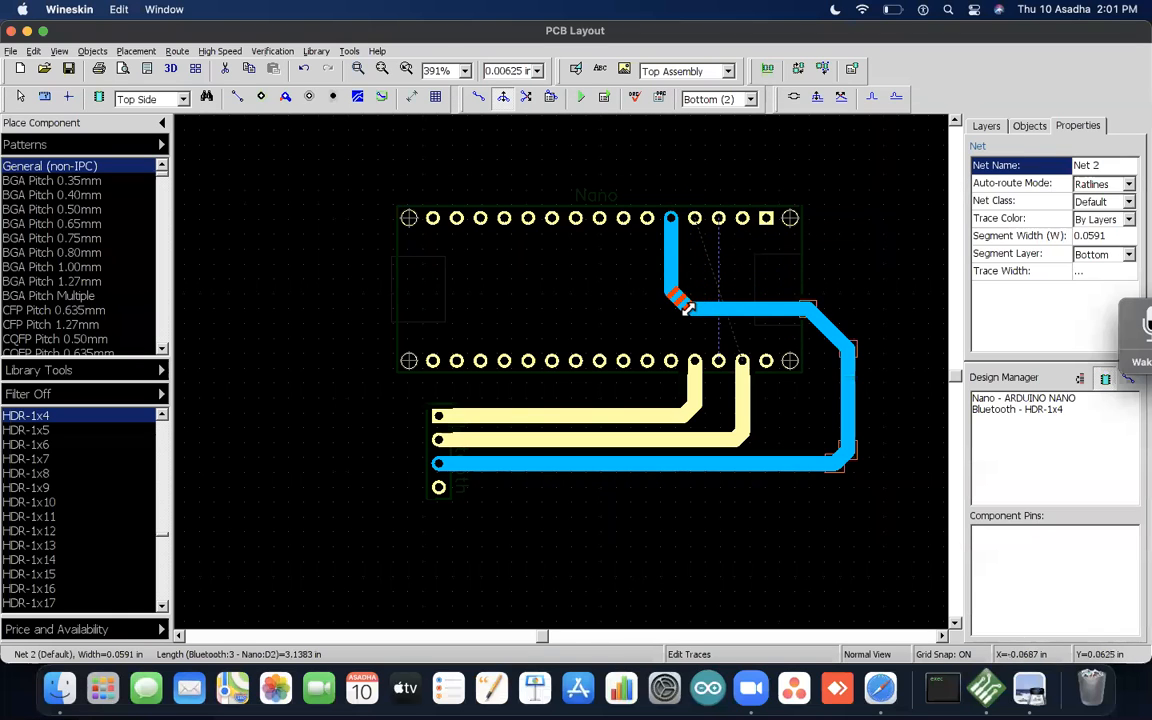
pyautogui.moveTo(843, 398)
pyautogui.mouseDown()
pyautogui.moveTo(822, 400)
pyautogui.moveTo(832, 400)
pyautogui.mouseUp()
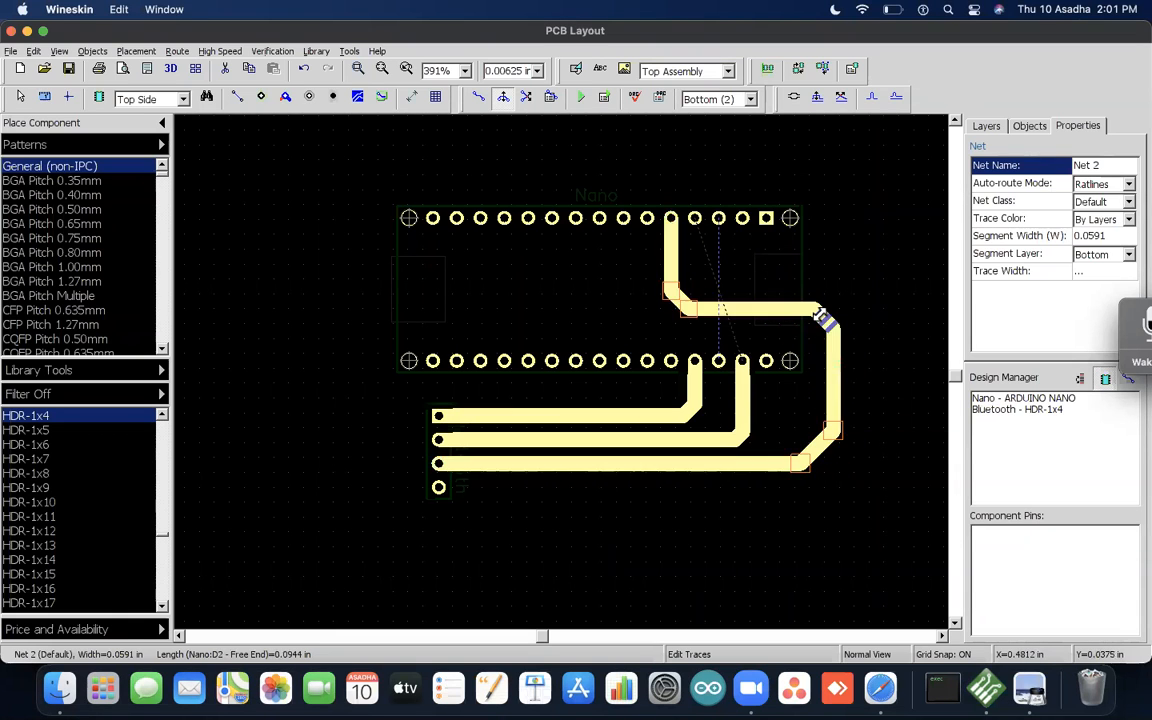
pyautogui.moveTo(830, 373); pyautogui.dragTo(812, 376)
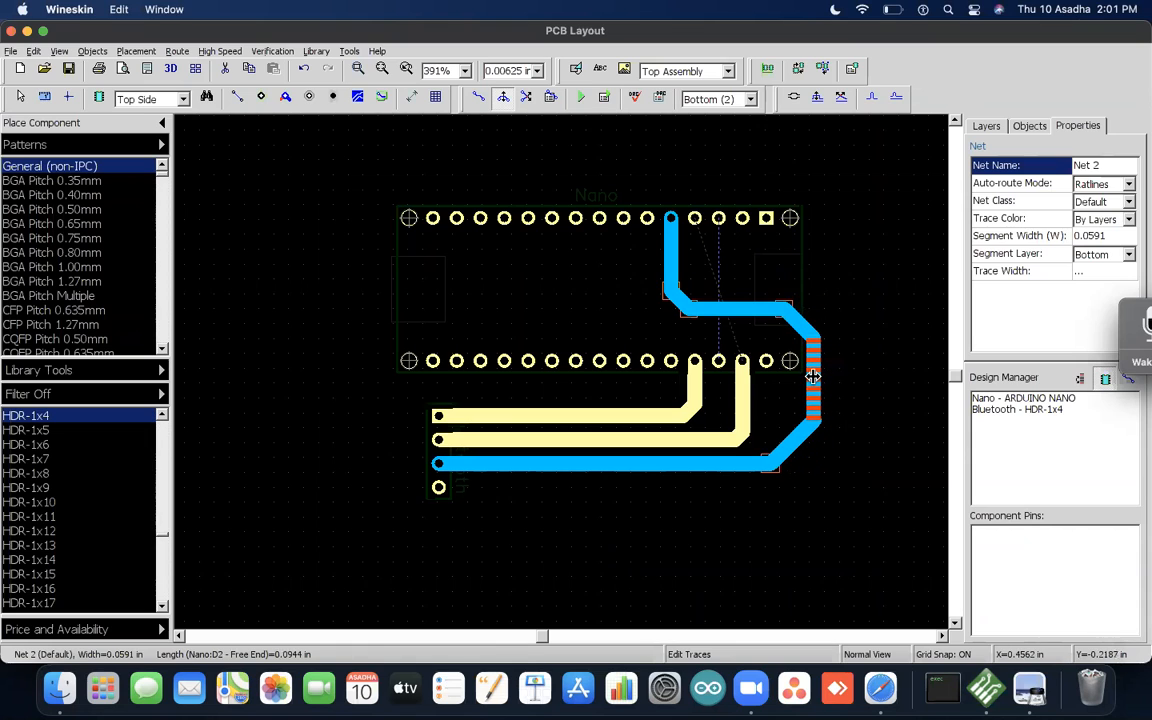
pyautogui.click(877, 301)
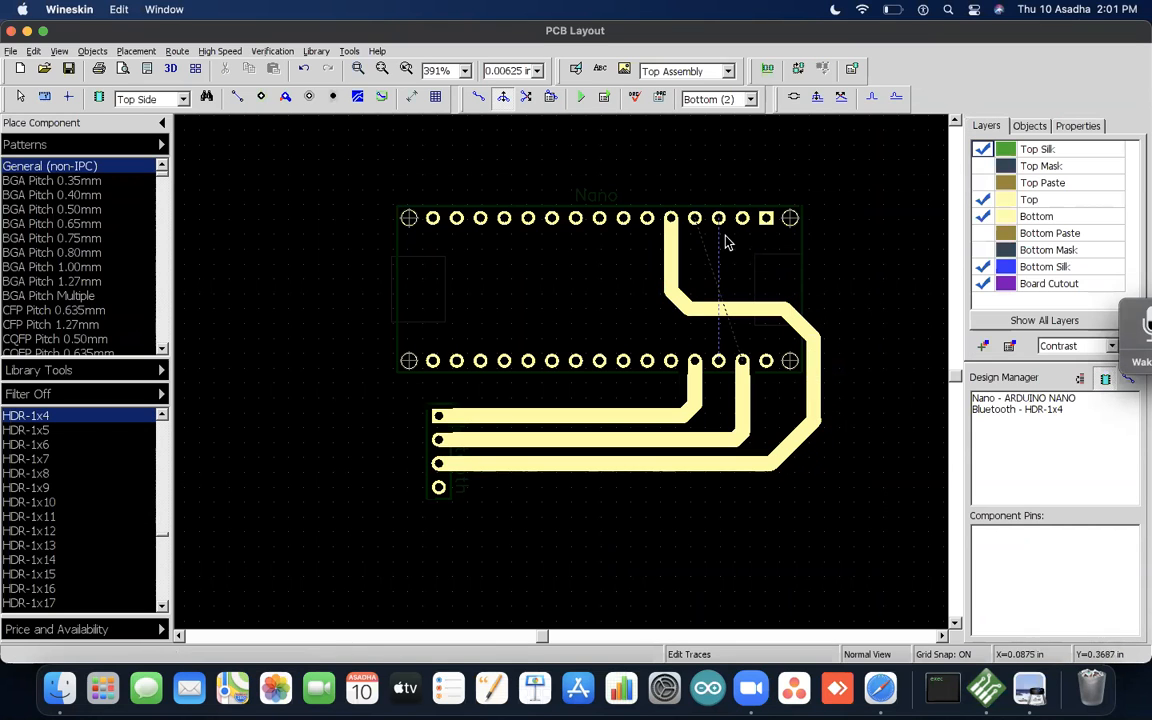
# Step: Route a bottom-layer trace from Bluetooth header pad 4 around the Nano's end opposite the square pad to the upper-row pad immediately left of D2
pyautogui.click(479, 96)
pyautogui.click(424, 487)
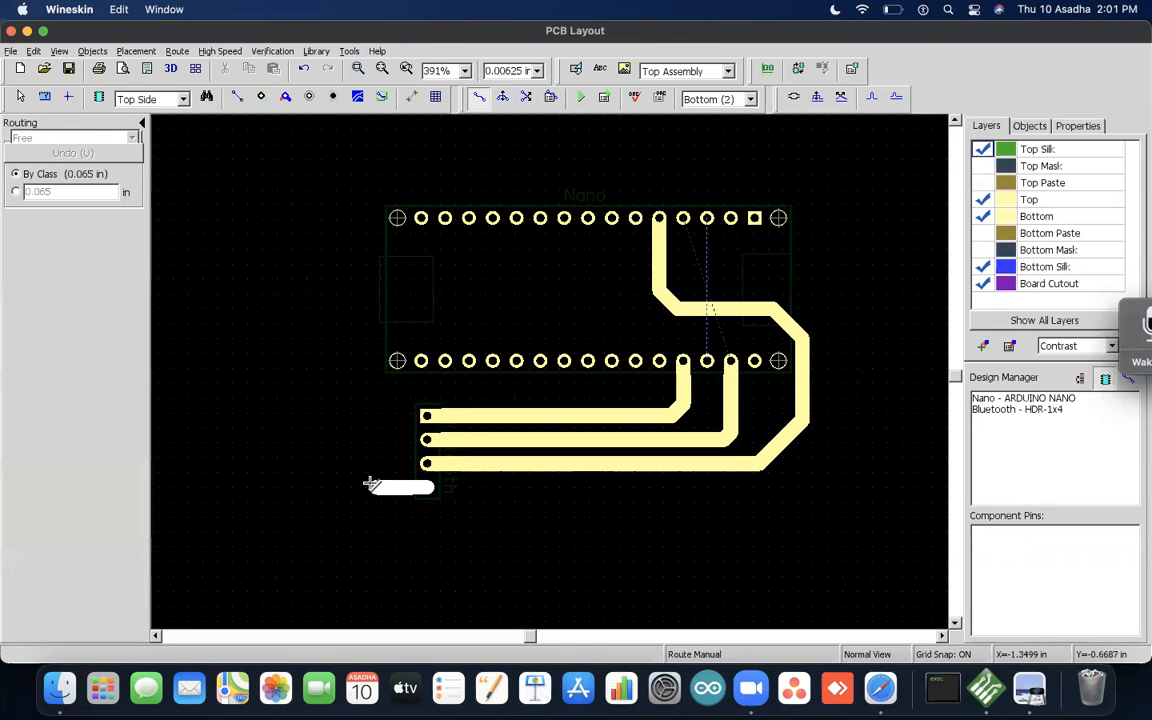
pyautogui.click(365, 328)
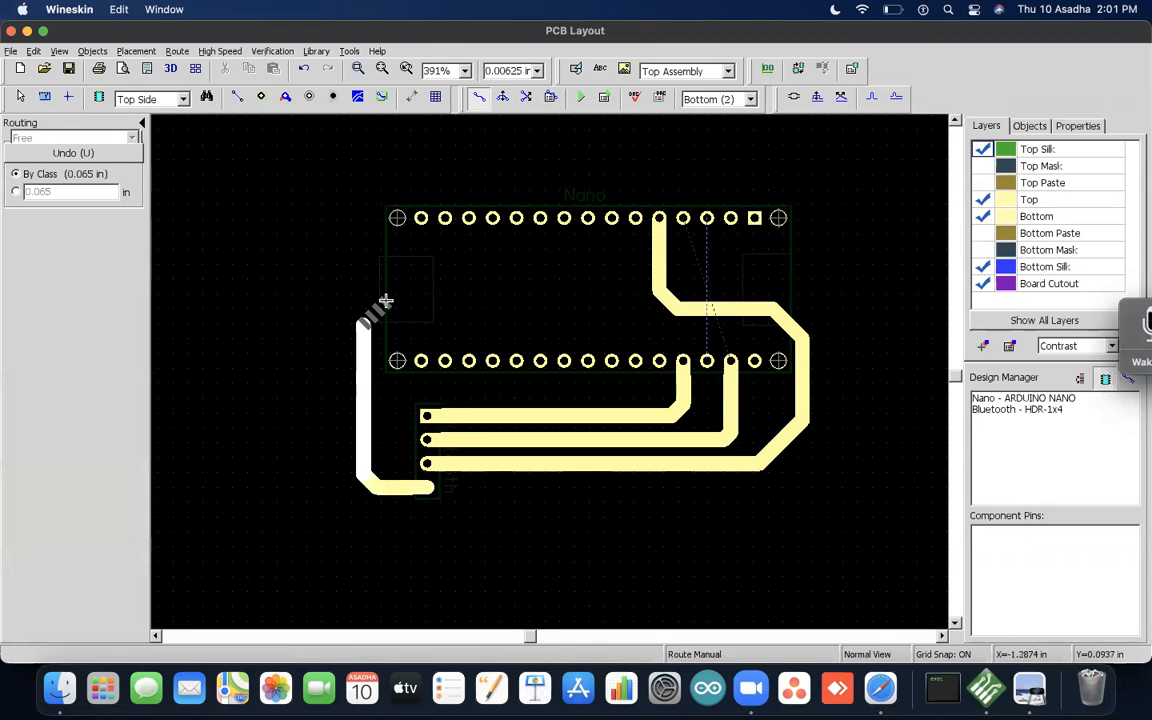
pyautogui.click(600, 265)
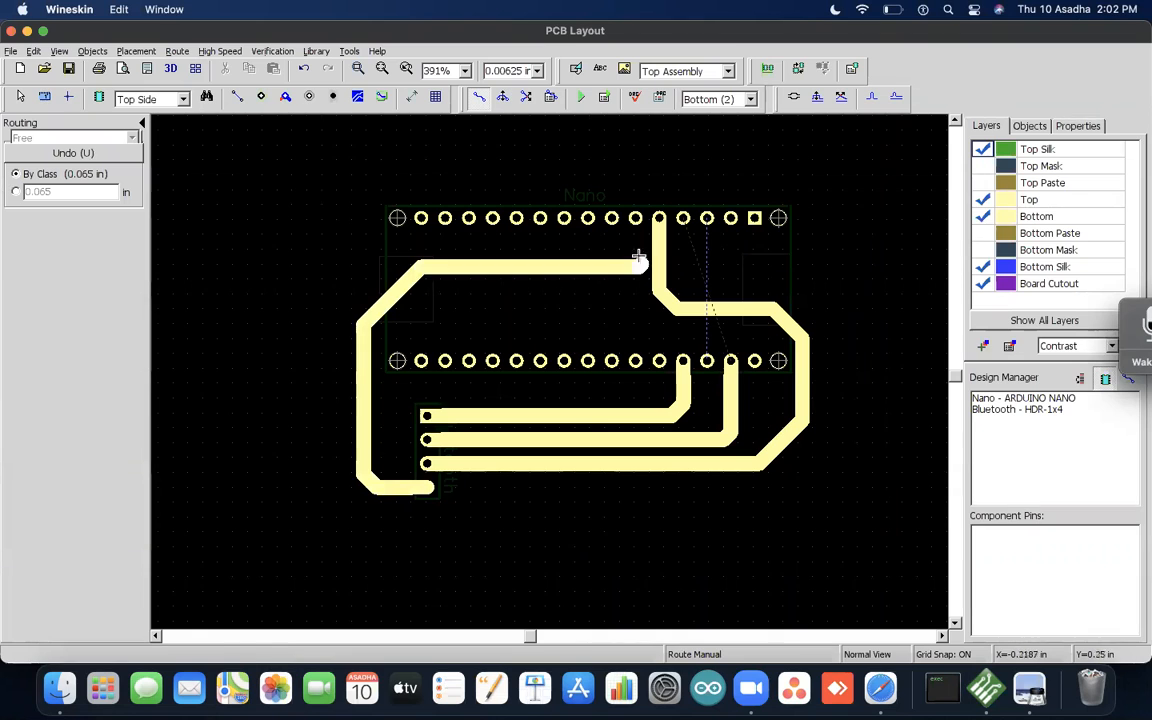
pyautogui.click(635, 266)
pyautogui.click(635, 218)
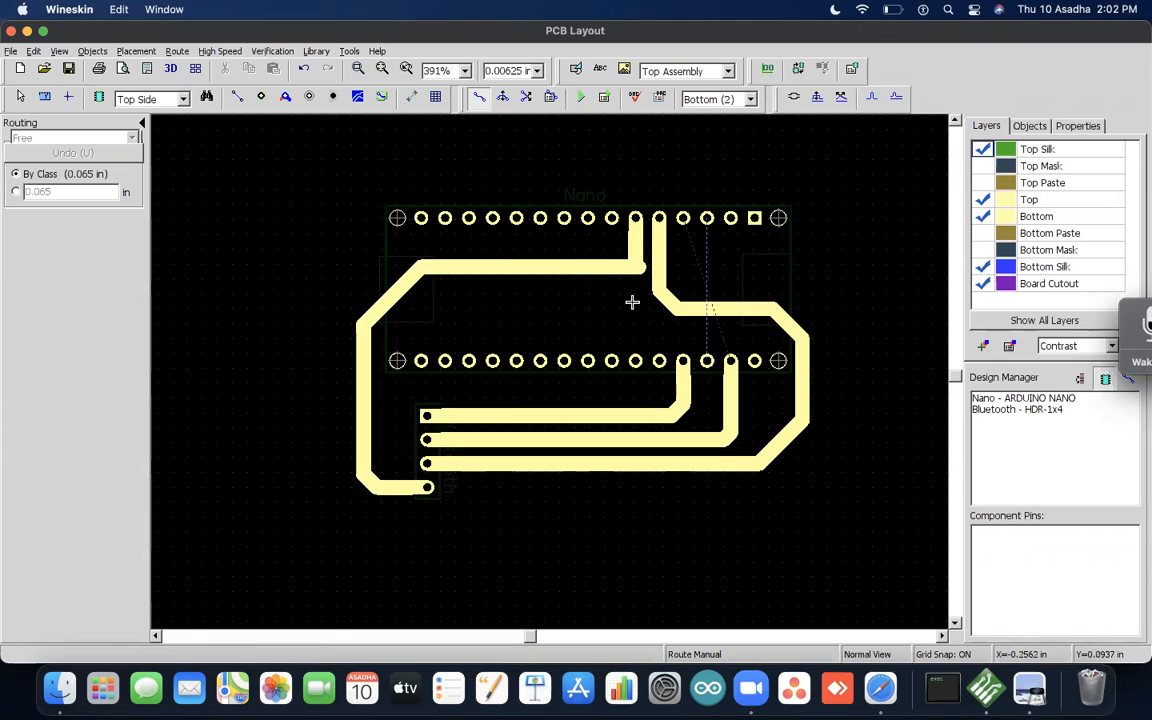
pyautogui.click(637, 292)
pyautogui.click(635, 304)
pyautogui.press('Escape')
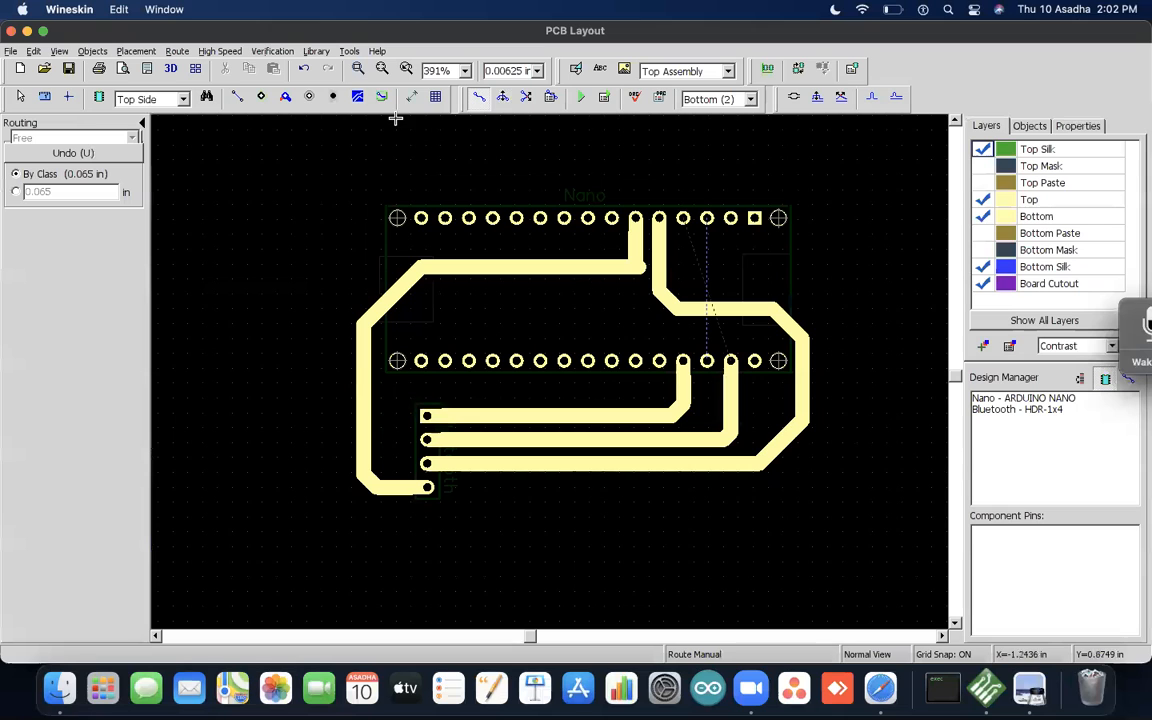
# Step: Chamfer the Bluetooth pad 4 trace's corner below the Nano pad beside D2 and leave trace editing
pyautogui.click(501, 97)
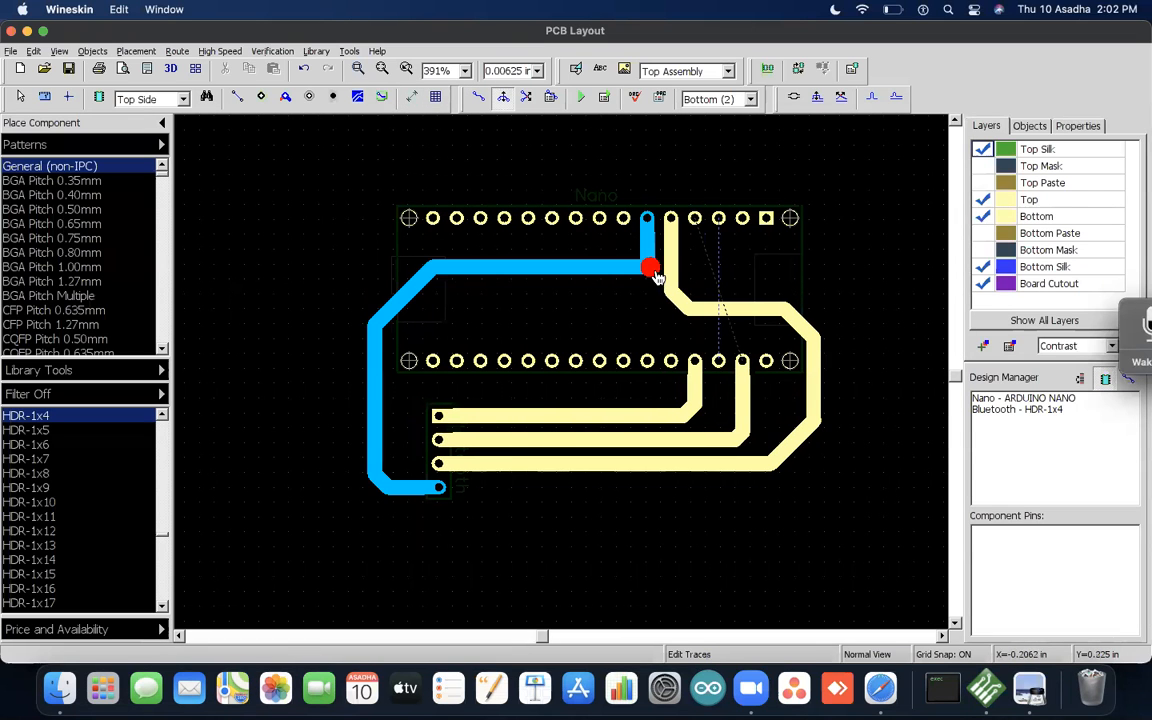
pyautogui.click(648, 263)
pyautogui.moveTo(647, 269); pyautogui.dragTo(638, 261)
pyautogui.click(773, 264)
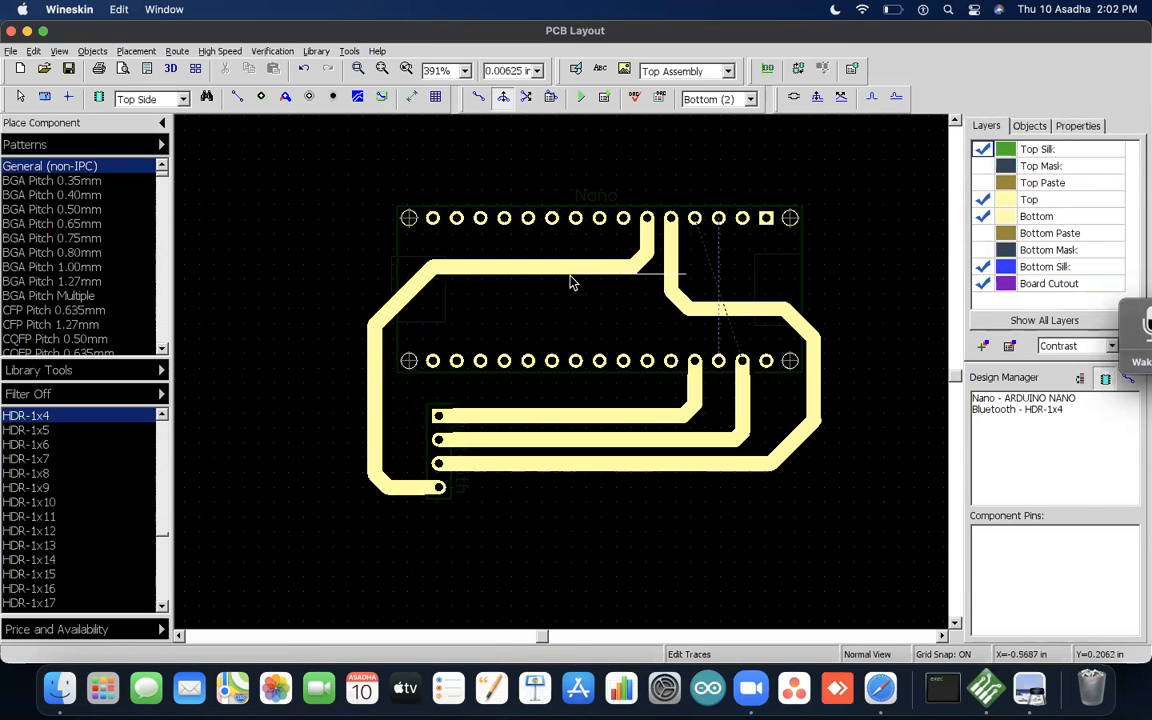
pyautogui.click(512, 290)
pyautogui.rightClick(506, 272)
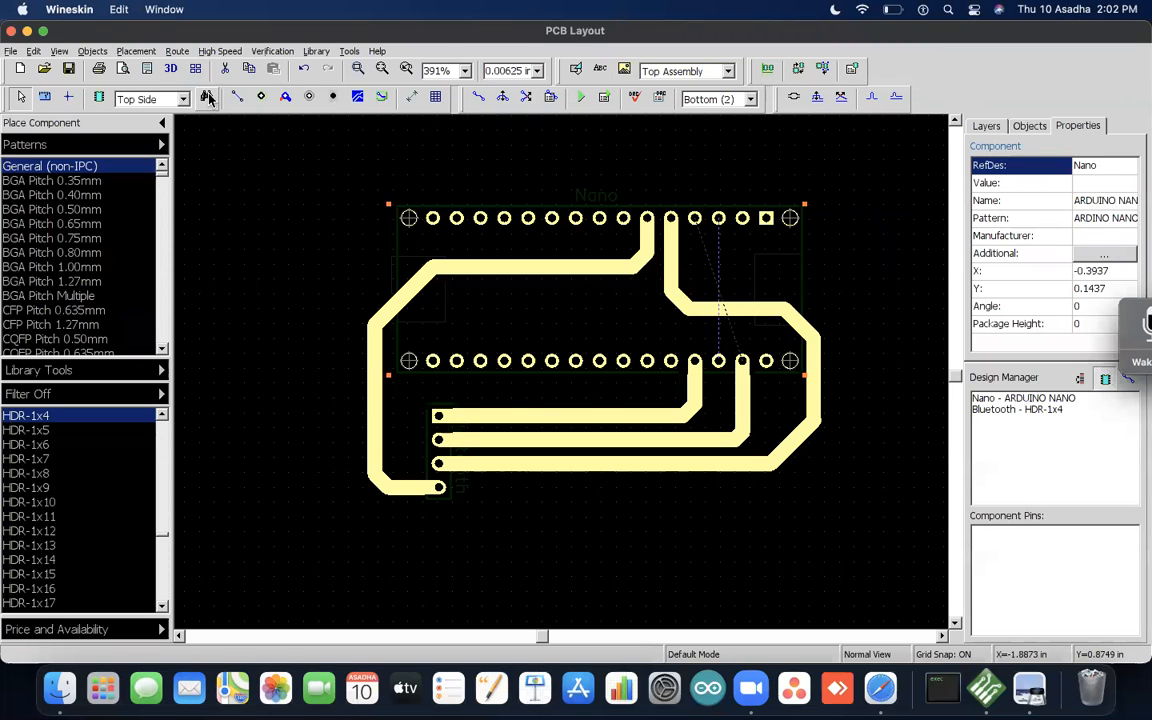
pyautogui.click(600, 68)
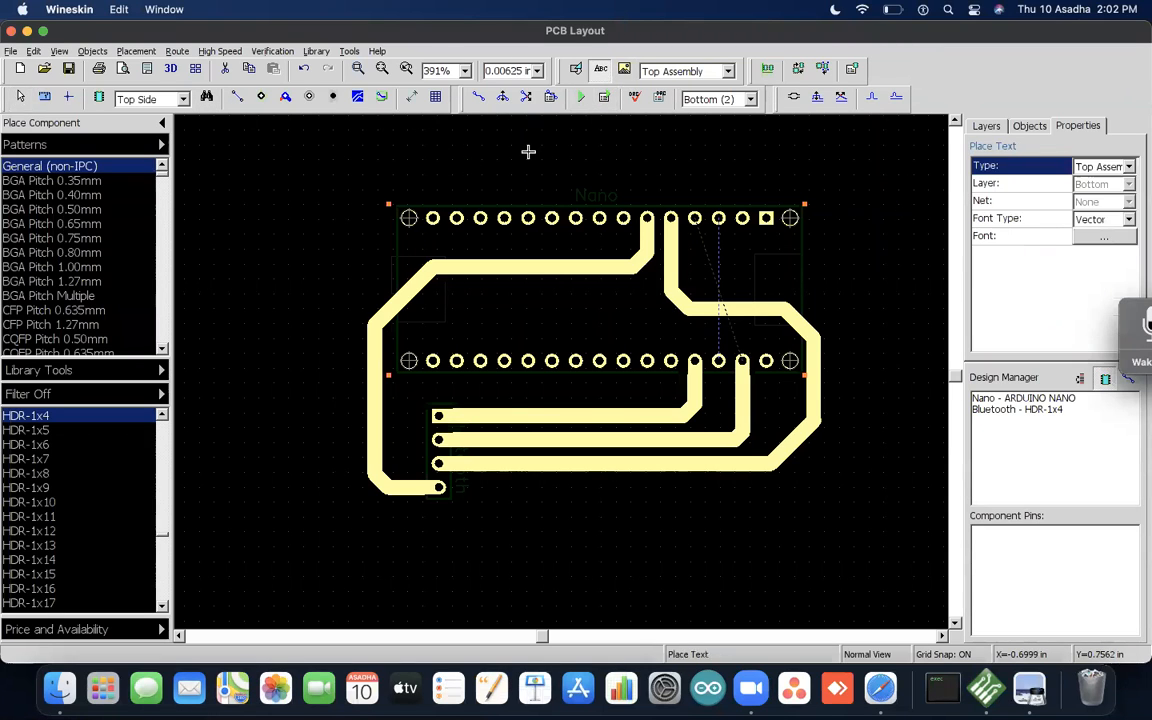
pyautogui.click(521, 155)
pyautogui.write('Tra')
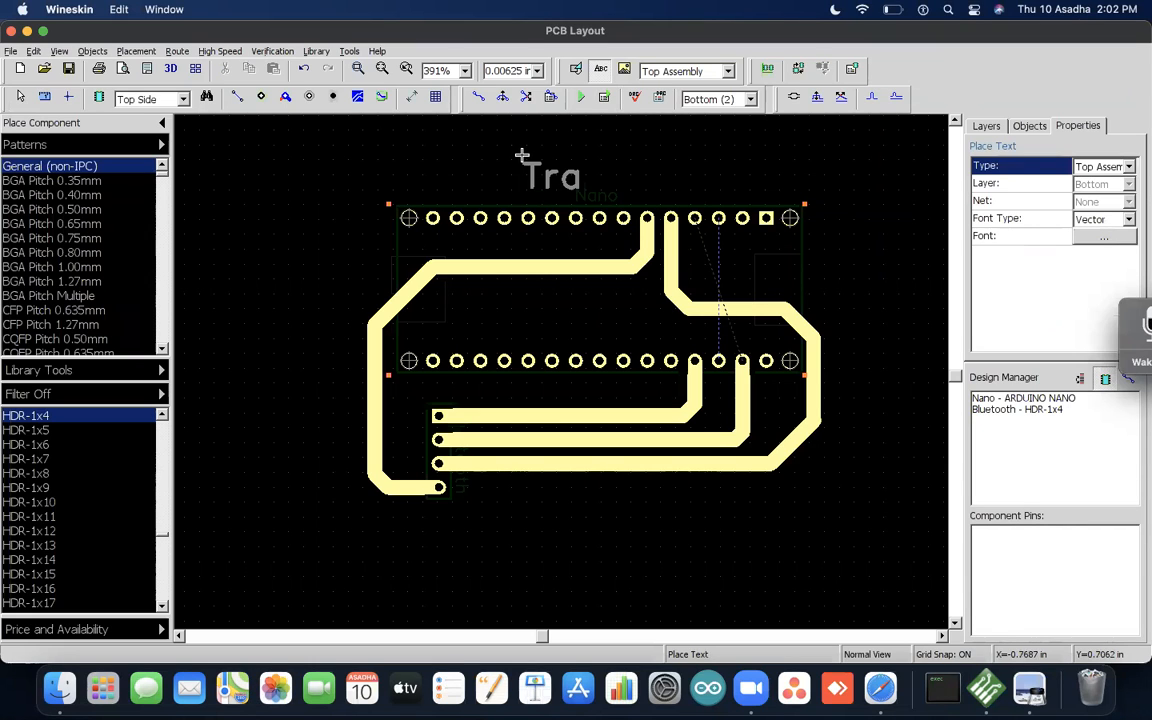
pyautogui.write('nsmitter')
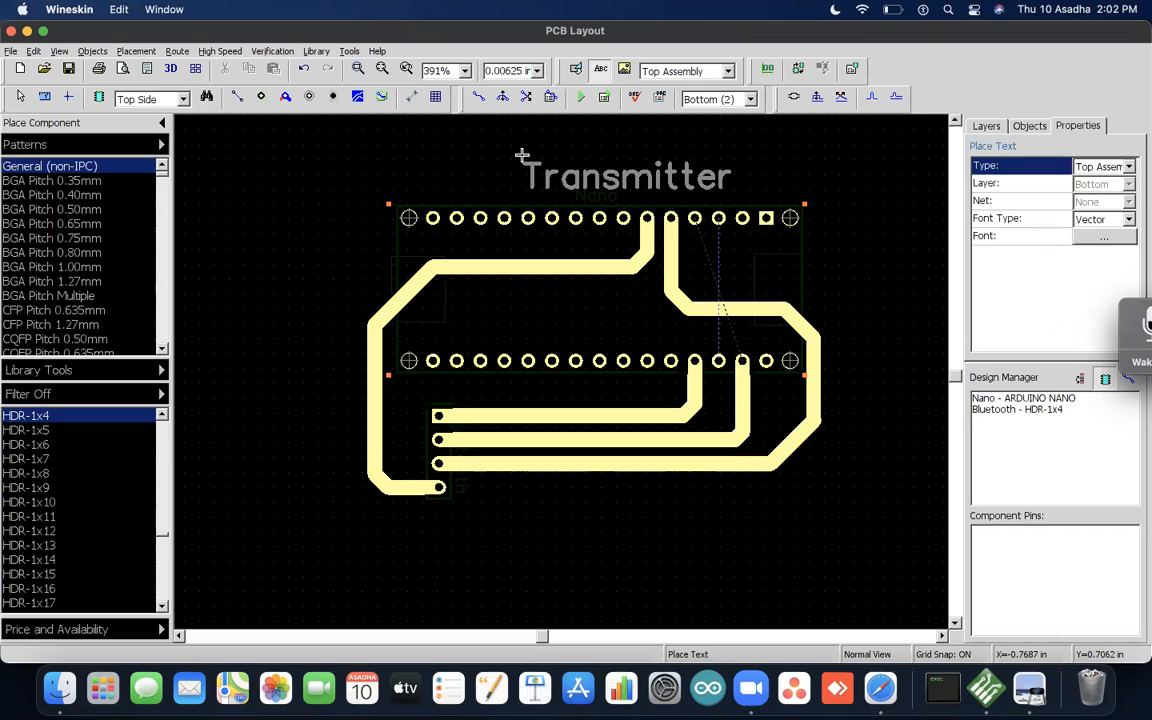
pyautogui.press('BackSpace')
pyautogui.press('BackSpace')
pyautogui.press('BackSpace')
pyautogui.press('BackSpace')
pyautogui.press('BackSpace')
pyautogui.press('BackSpace')
pyautogui.press('BackSpace')
pyautogui.press('BackSpace')
pyautogui.press('BackSpace')
pyautogui.press('BackSpace')
pyautogui.press('BackSpace')
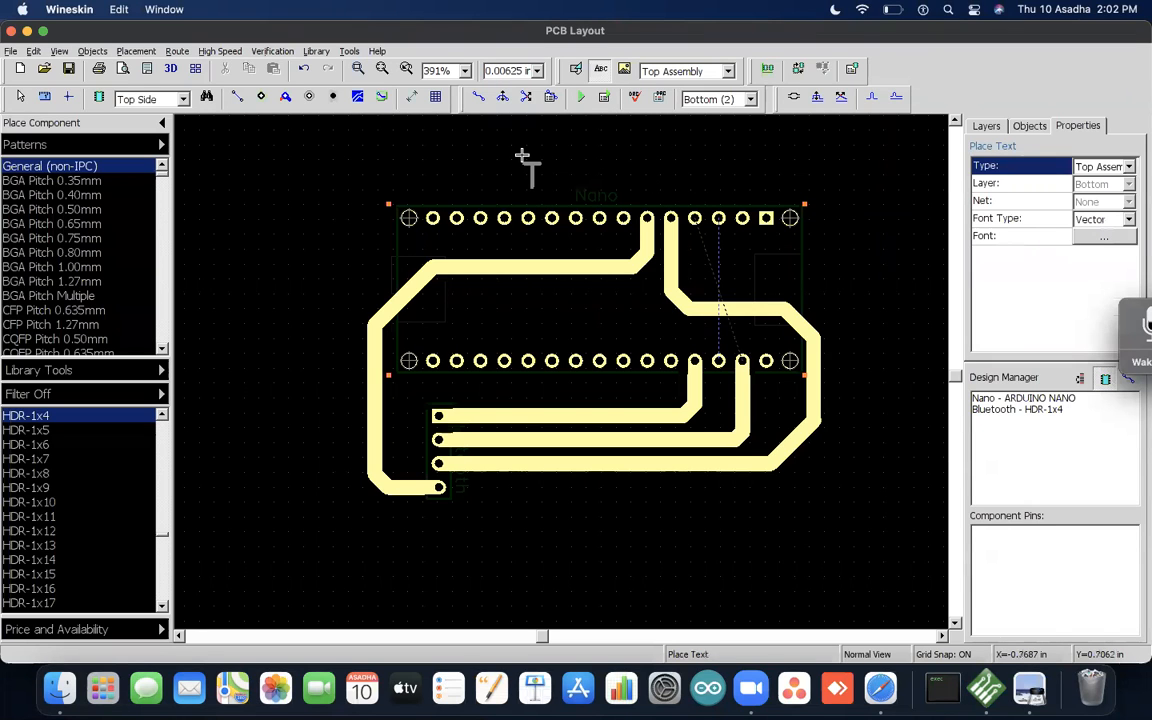
pyautogui.write('Tx')
pyautogui.press('Escape')
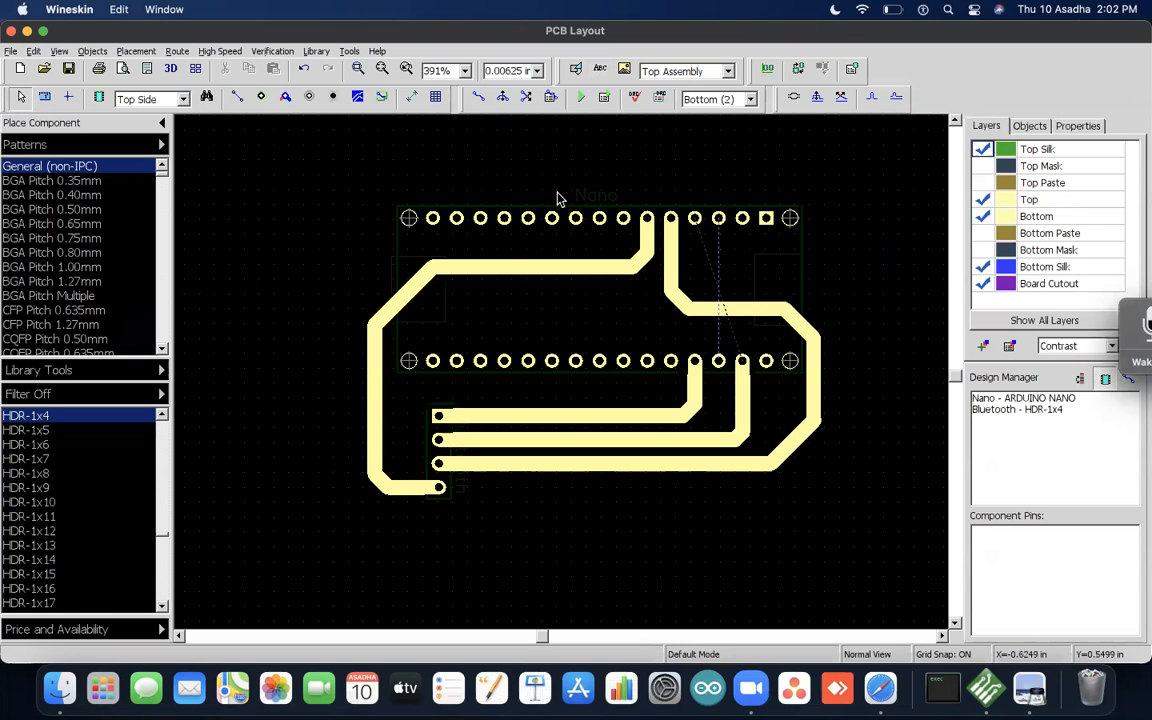
pyautogui.press('t')
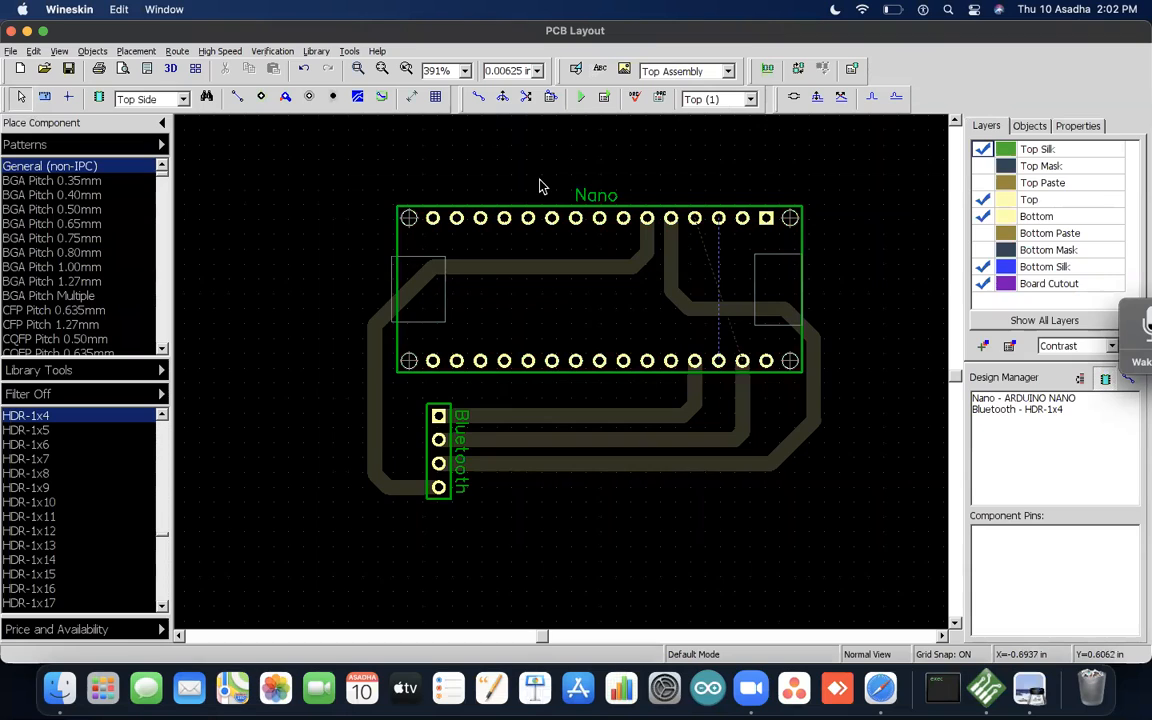
pyautogui.press('b')
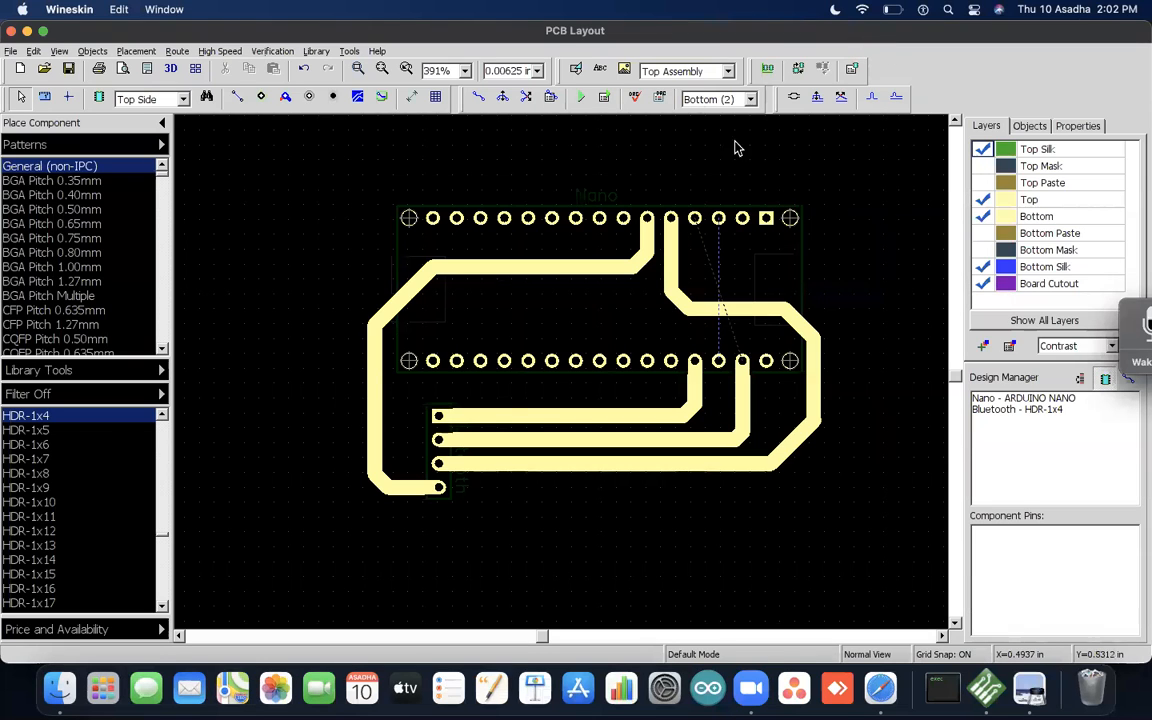
# Step: Place the text "Tx" on the board and move it between the Nano's two pad rows, with the bottom layer active
pyautogui.click(600, 68)
pyautogui.click(247, 255)
pyautogui.write('A')
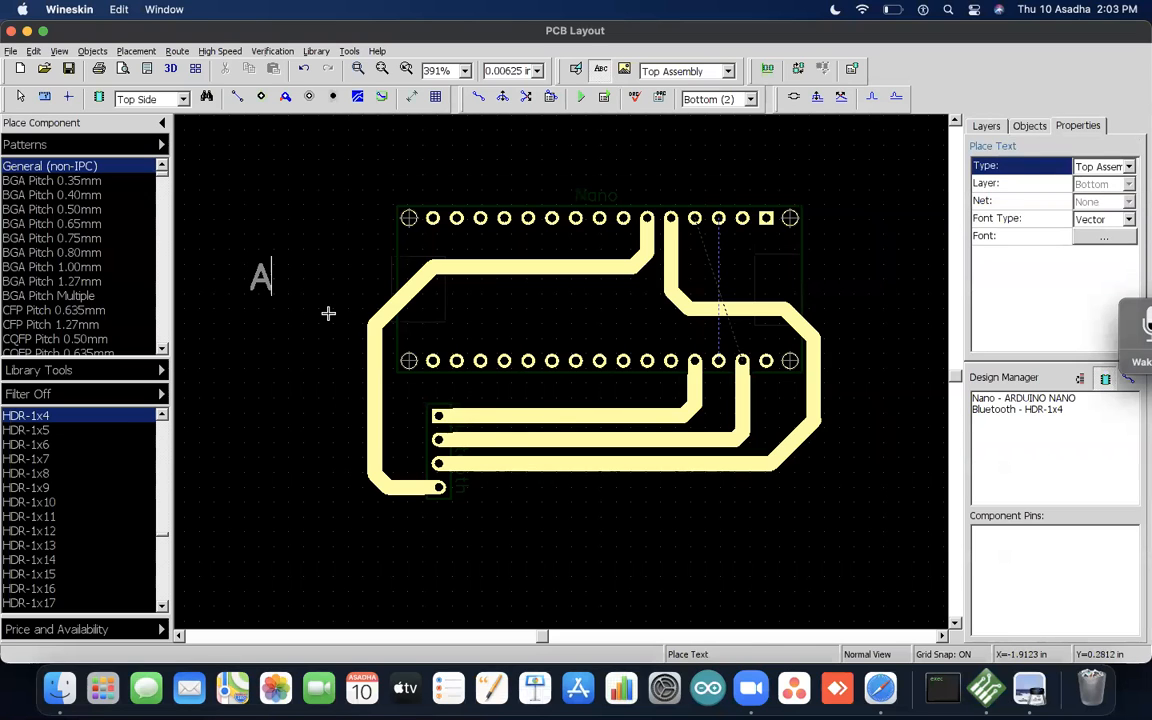
pyautogui.press('BackSpace')
pyautogui.write('Tx')
pyautogui.press('Return')
pyautogui.click(20, 96)
pyautogui.moveTo(257, 270); pyautogui.dragTo(529, 330)
pyautogui.press('b')
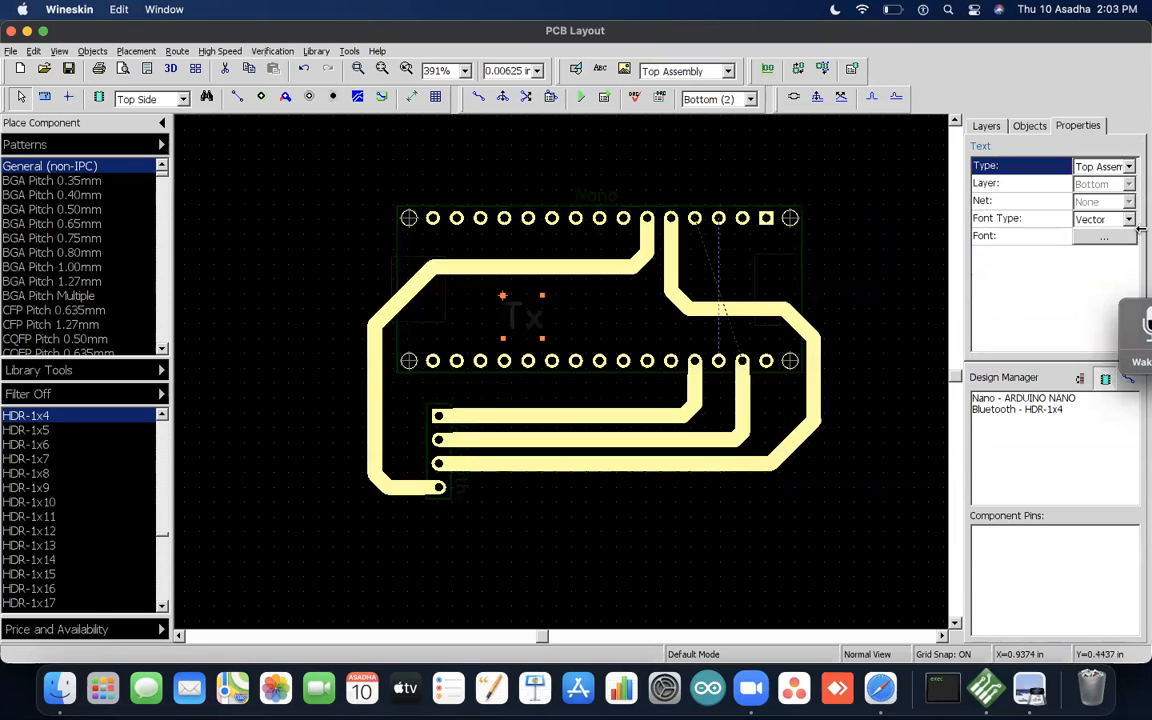
# Step: Change the "Tx" text's type to Bottom Silk, trying Bottom Mask and Bottom Assembly as well and allowing the hidden layer to be displayed
pyautogui.click(1129, 167)
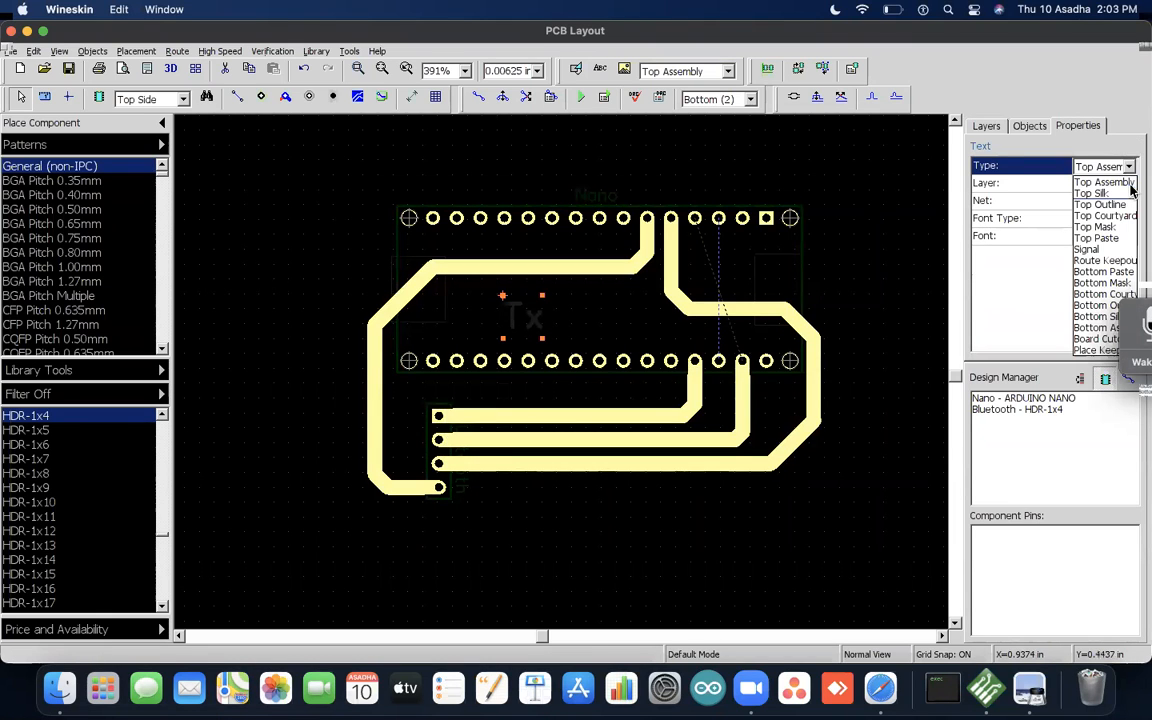
pyautogui.click(1104, 284)
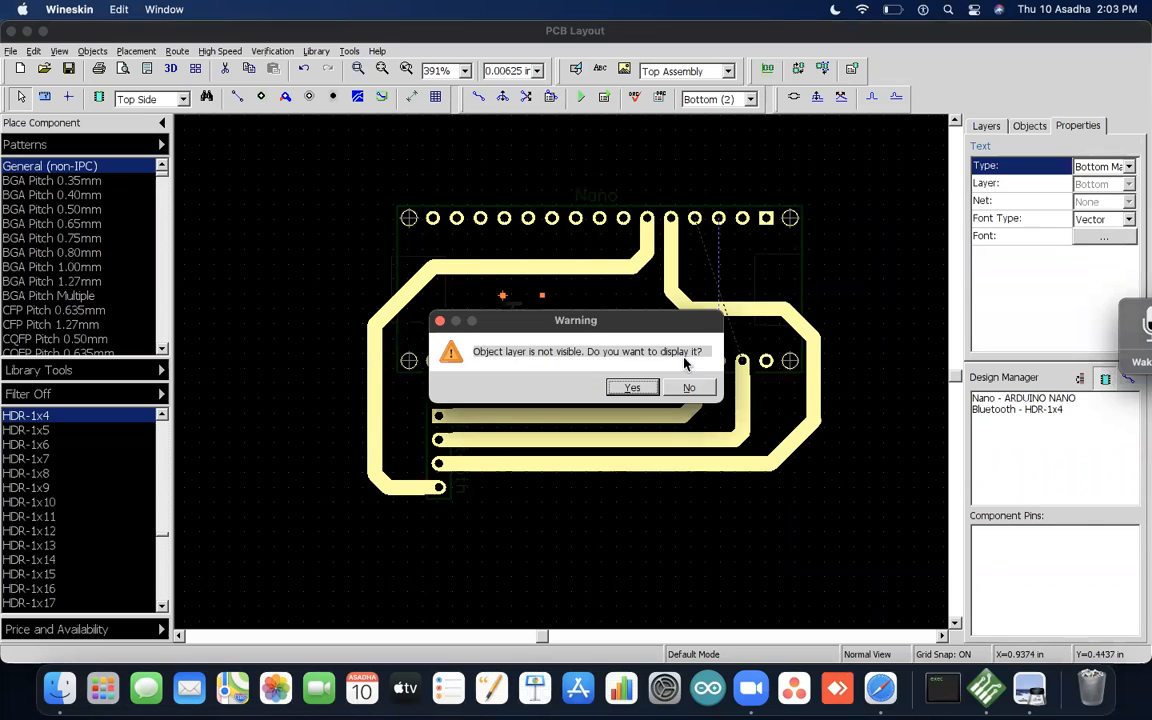
pyautogui.click(632, 388)
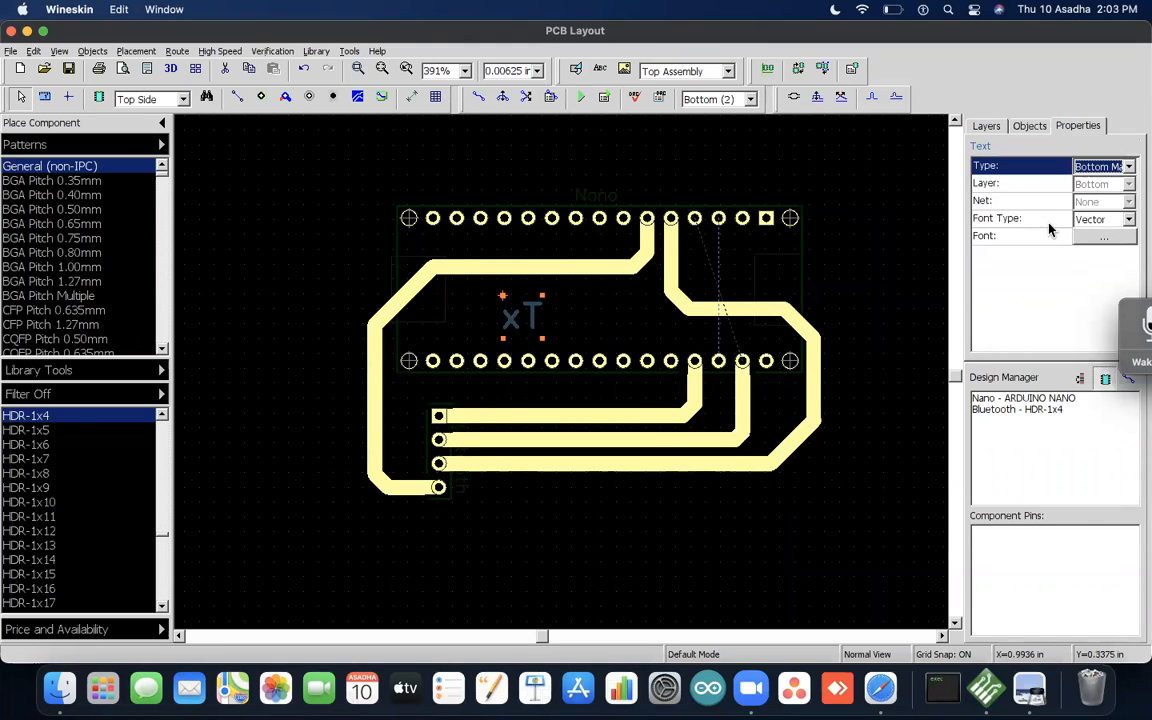
pyautogui.click(1126, 167)
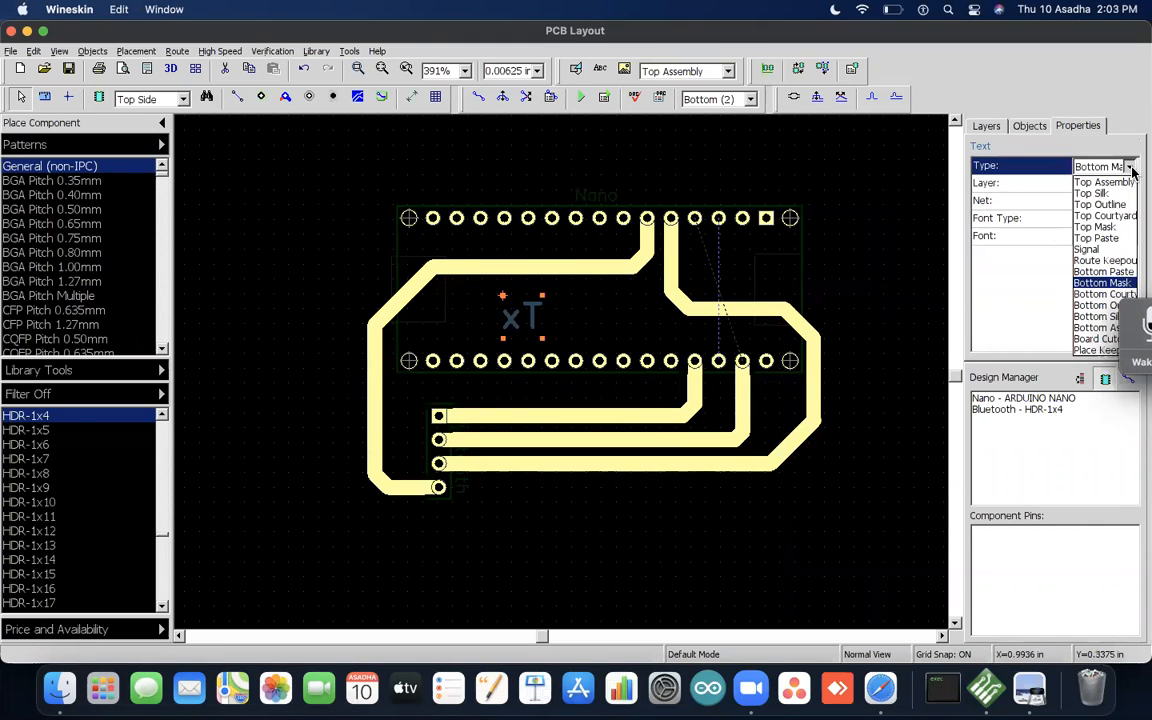
pyautogui.click(1105, 300)
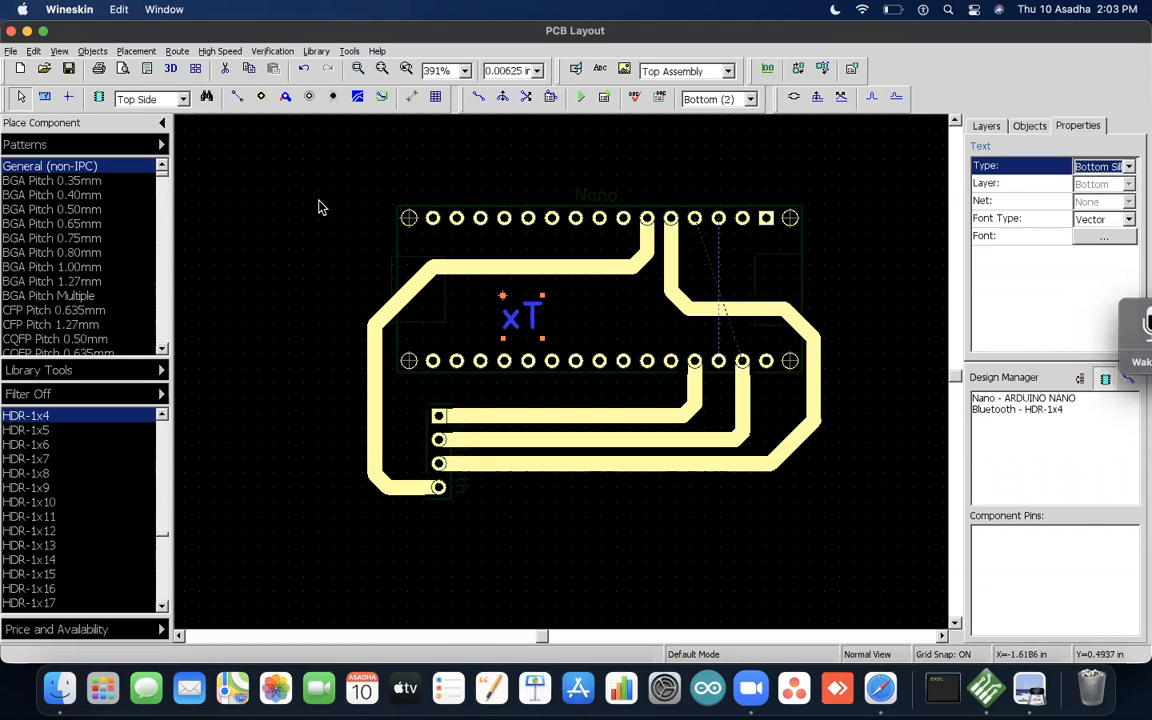
pyautogui.click(1127, 166)
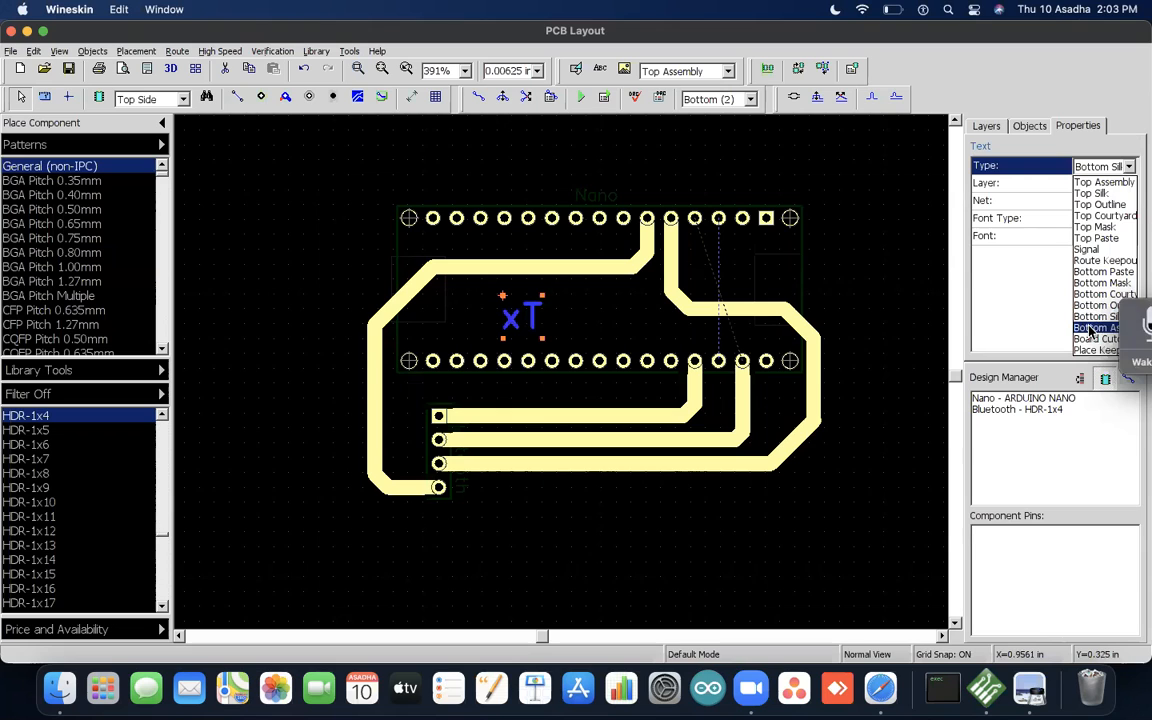
pyautogui.click(1095, 327)
pyautogui.click(1105, 166)
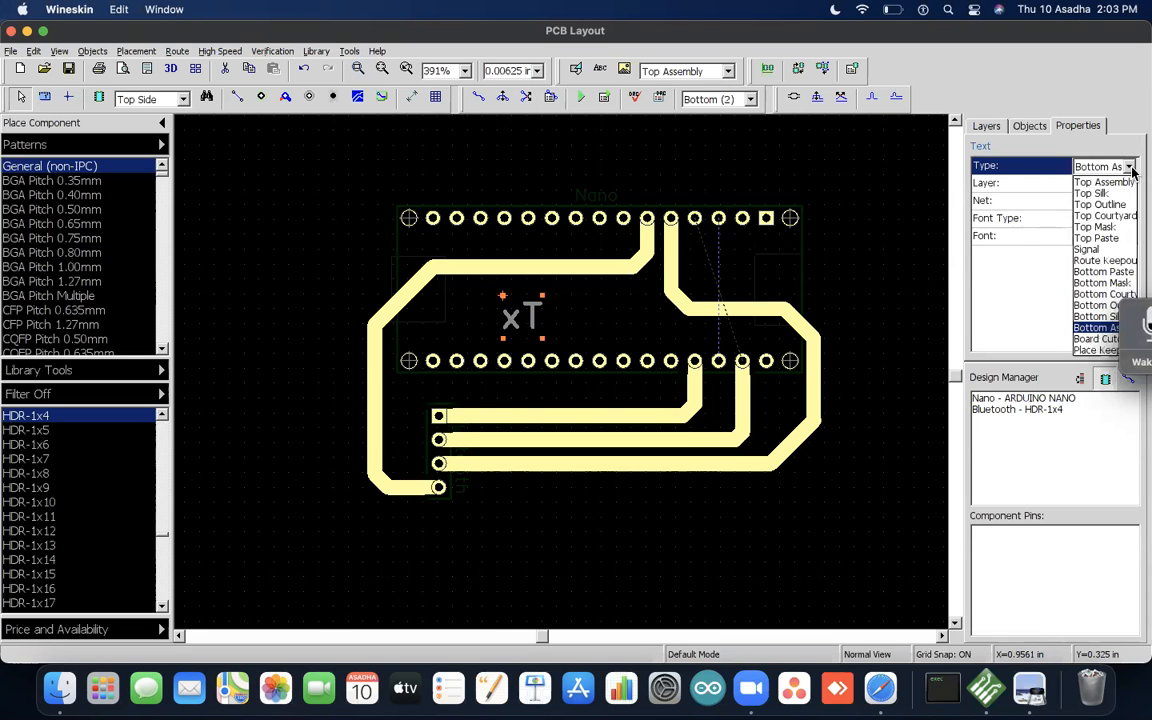
pyautogui.click(1100, 316)
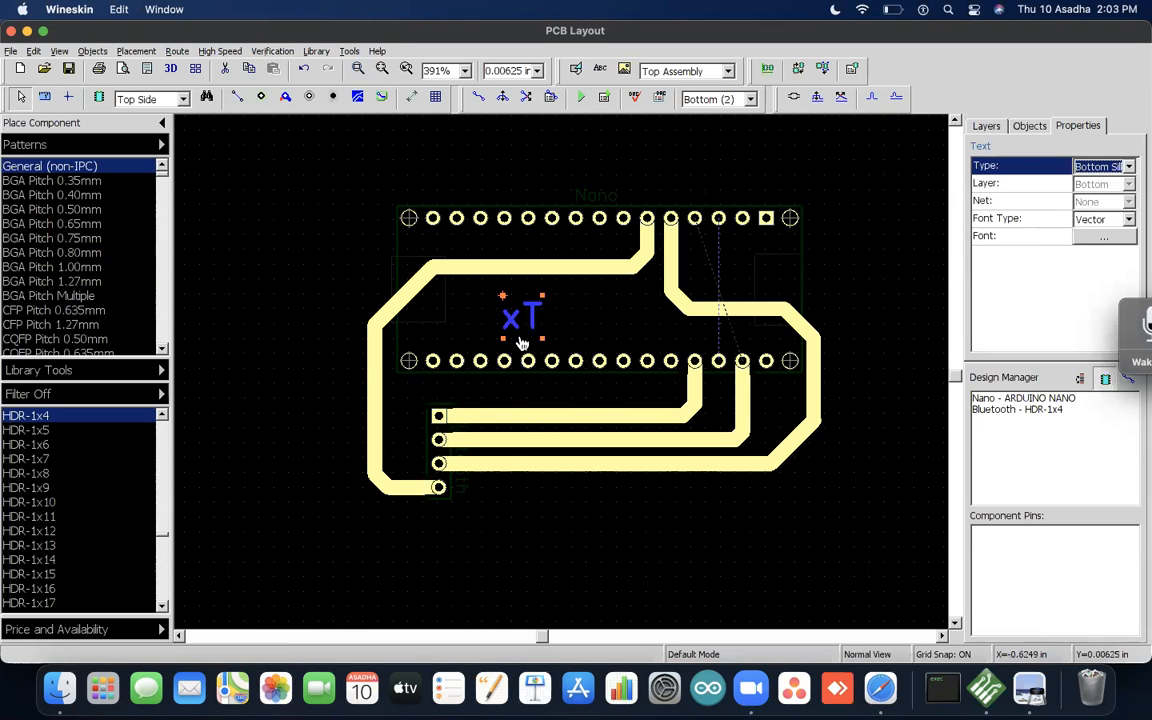
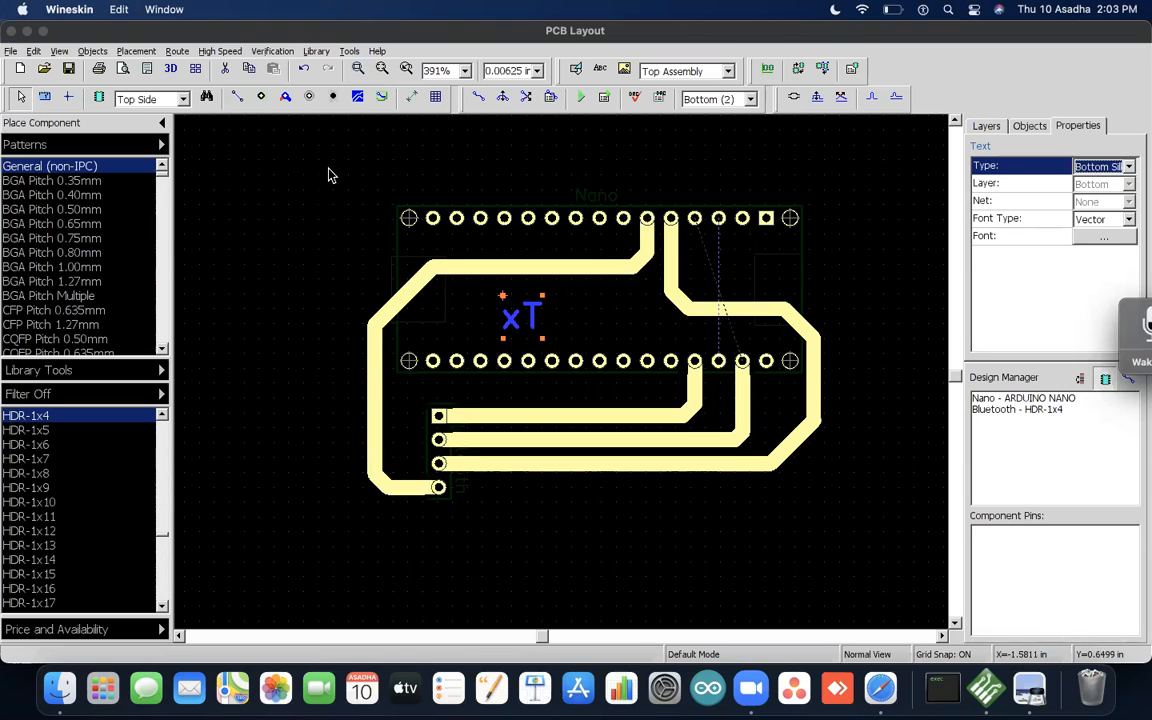
# Step: Save the layout to the Desktop as pn52_pcb_tx in the DipTrace file format
pyautogui.click(68, 68)
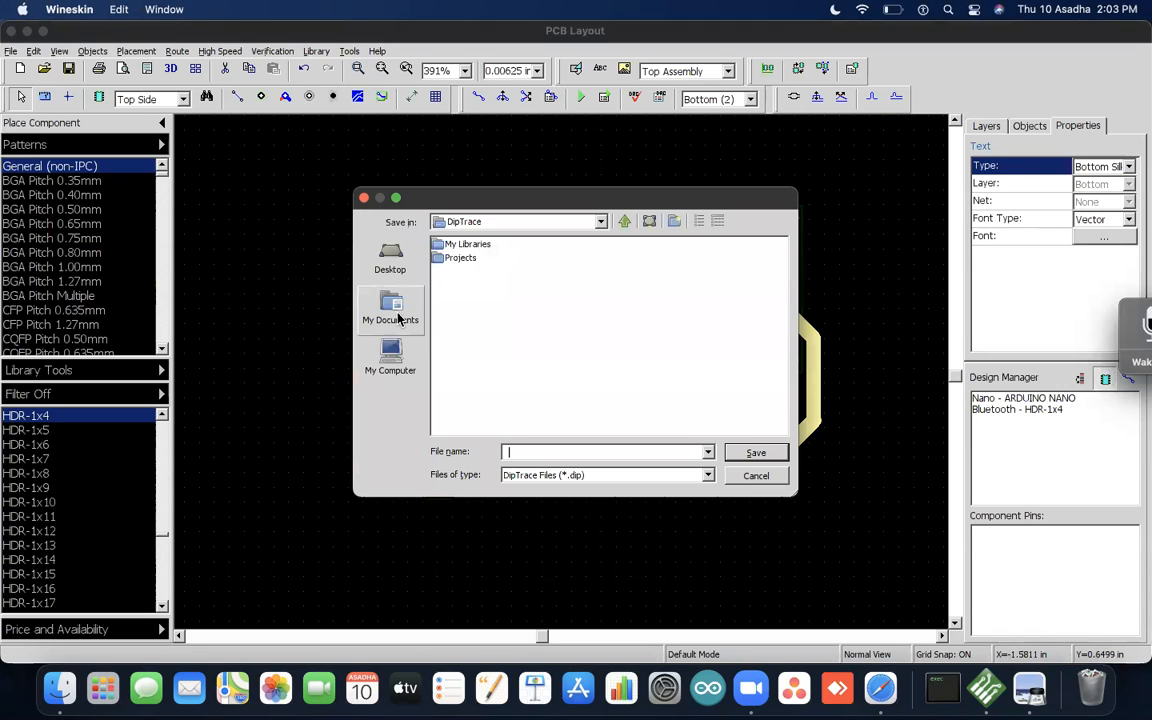
pyautogui.click(390, 258)
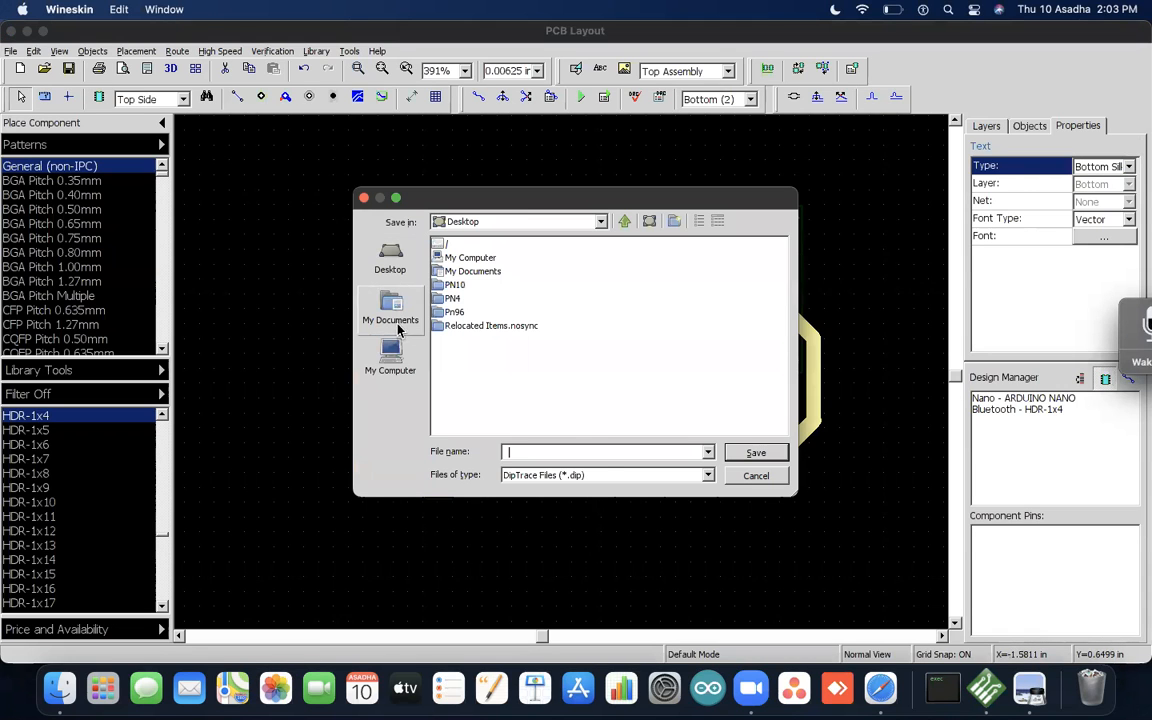
pyautogui.click(588, 452)
pyautogui.write('pn')
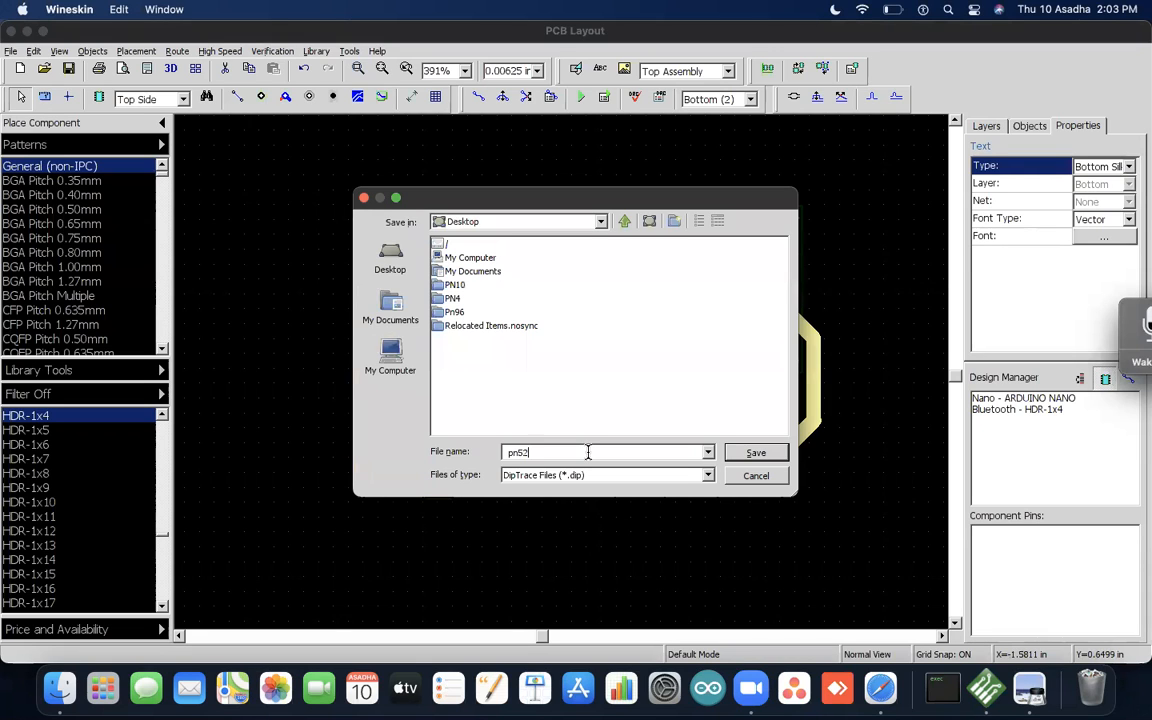
pyautogui.write('52_pcb_tx')
pyautogui.press('Return')
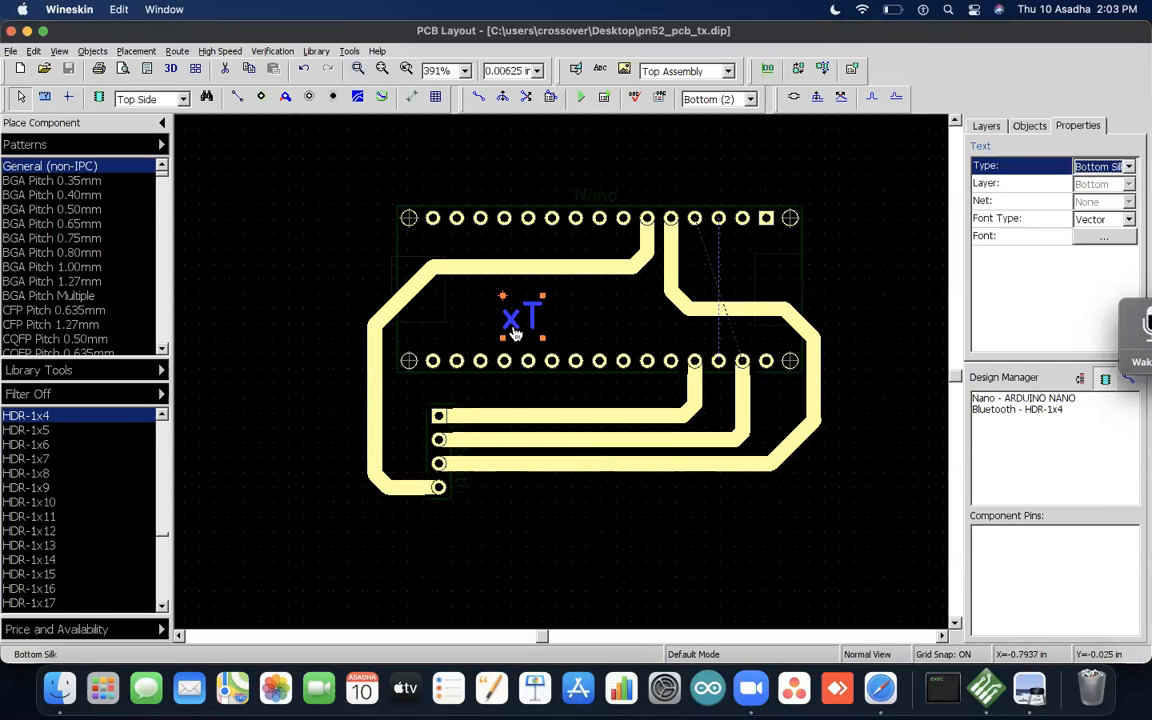
# Step: Switch to Preview and close the "bluetooth" reference image
pyautogui.press('super+Tab')
pyautogui.press('super+Tab')
pyautogui.press('super+Tab')
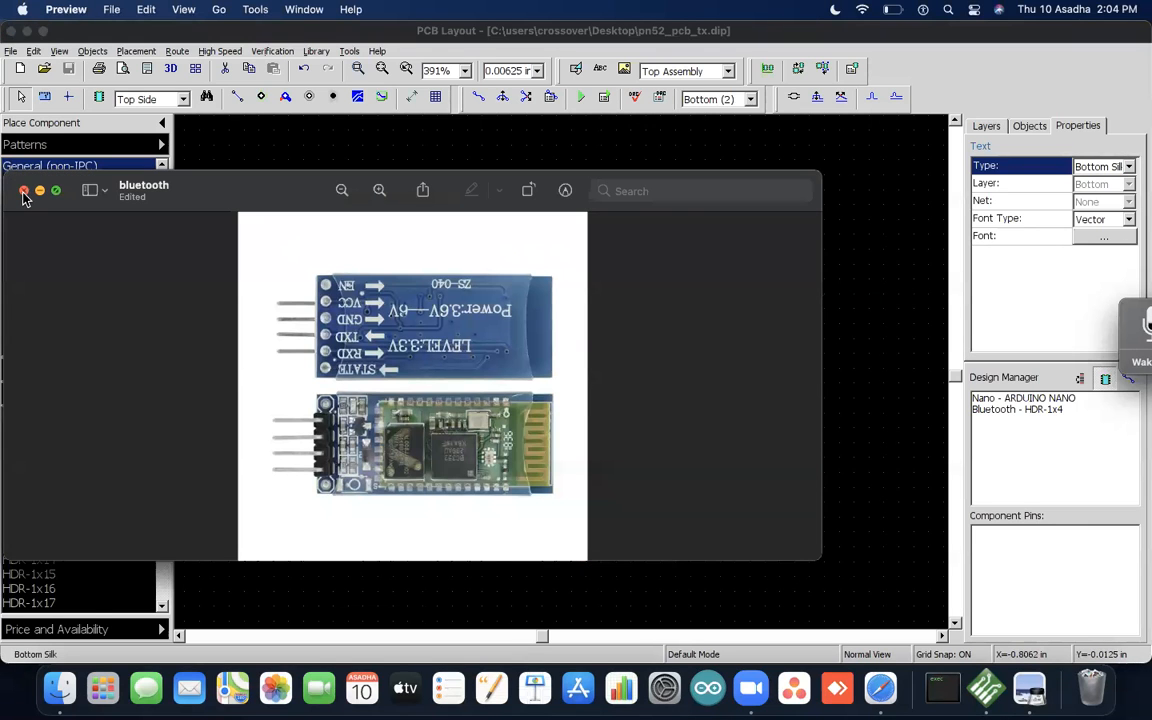
pyautogui.click(24, 190)
# Step: Change the board label between the Nano's pad rows from "Tx" to "Rx"
pyautogui.doubleClick(535, 328)
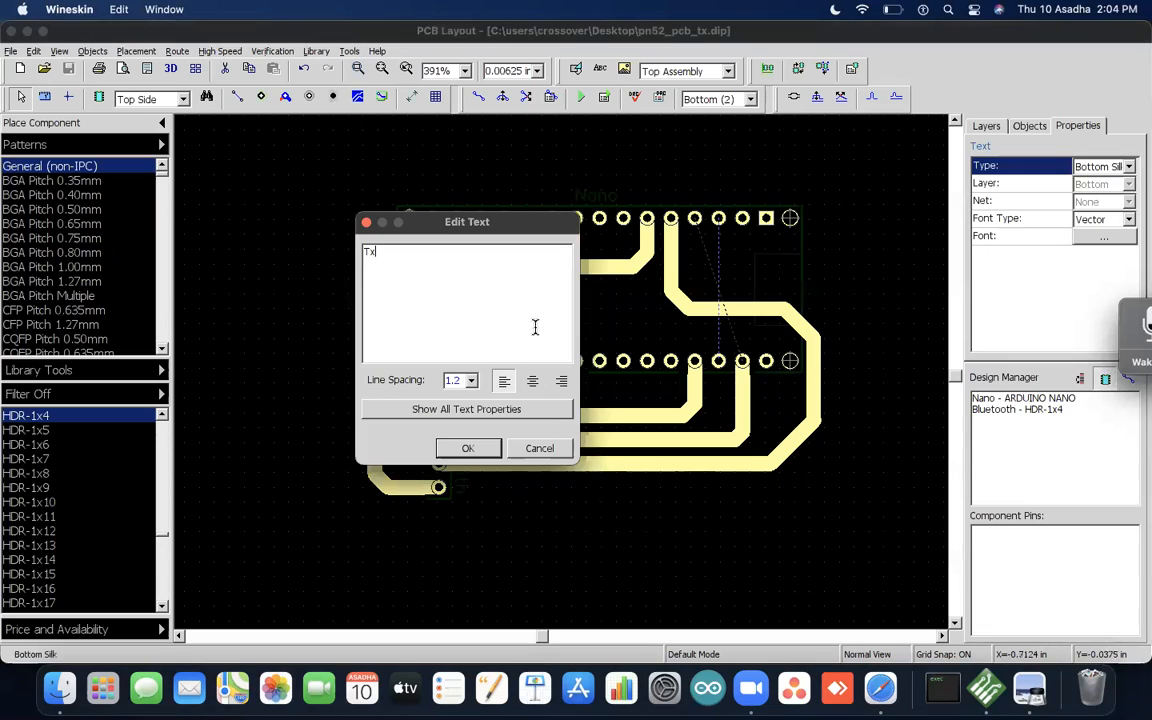
pyautogui.write('Rx')
pyautogui.click(468, 450)
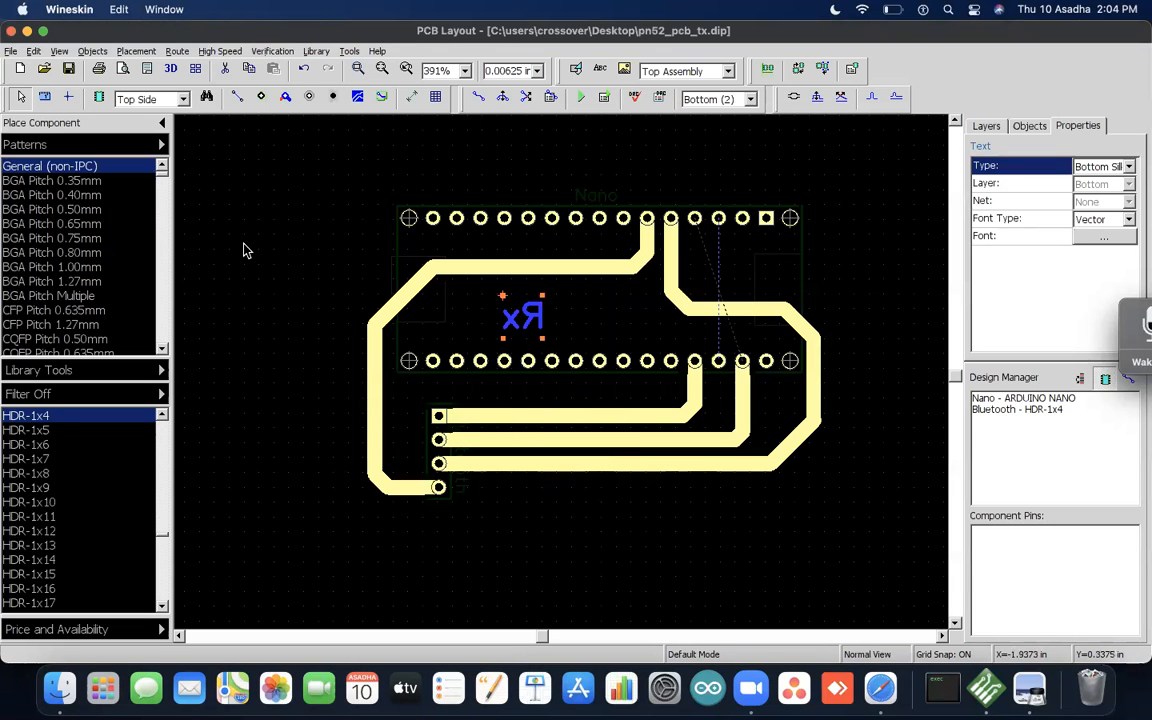
# Step: Switch to Safari and show the WhatsApp Web page with the pn52 group chat
pyautogui.press('super+Tab')
pyautogui.press('super+Tab')
pyautogui.press('super+Tab')
pyautogui.press('super+Tab')
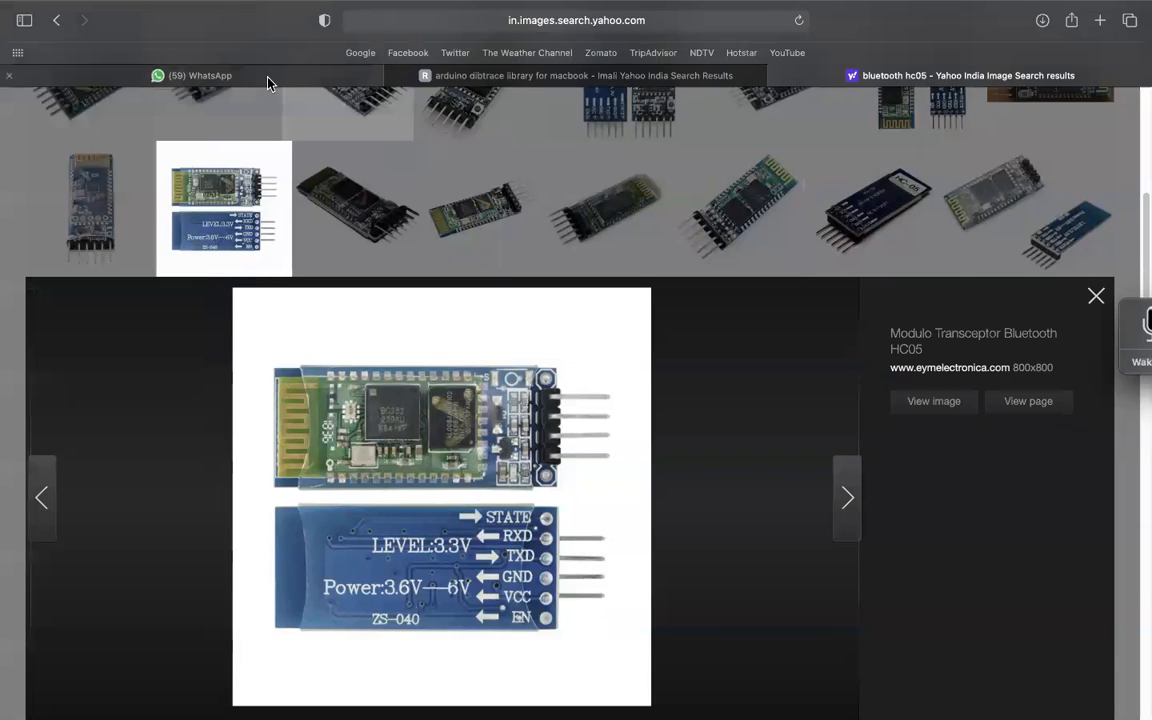
pyautogui.moveTo(268, 80)
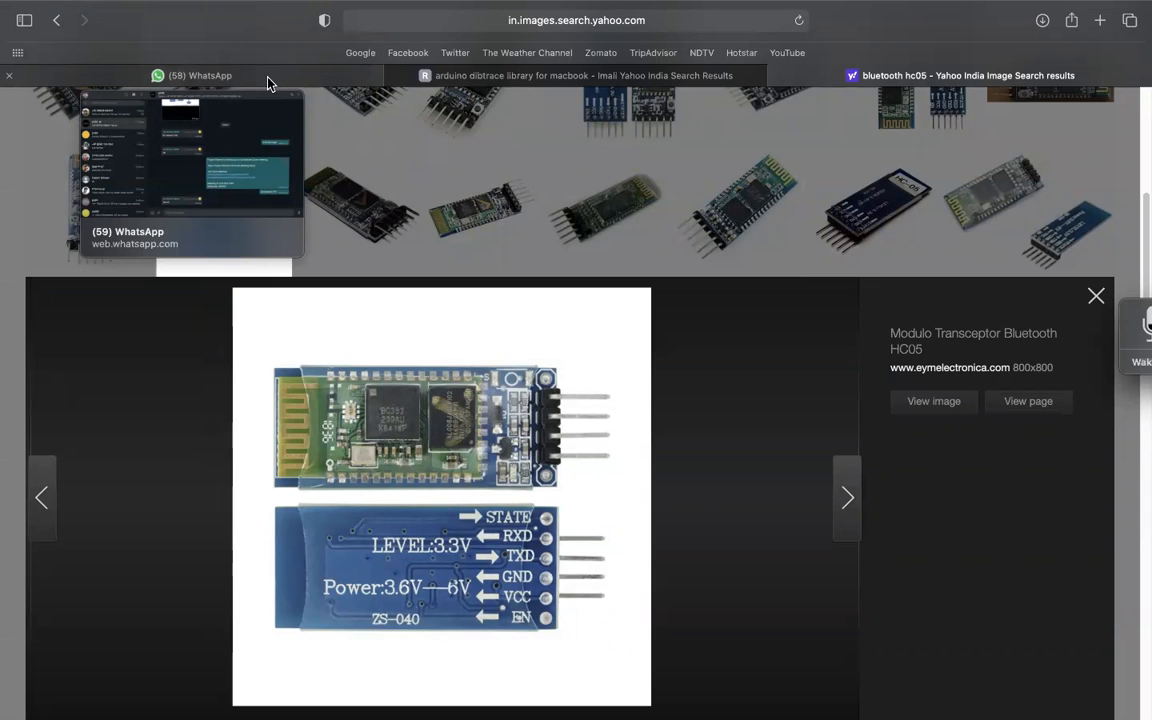
pyautogui.click(268, 80)
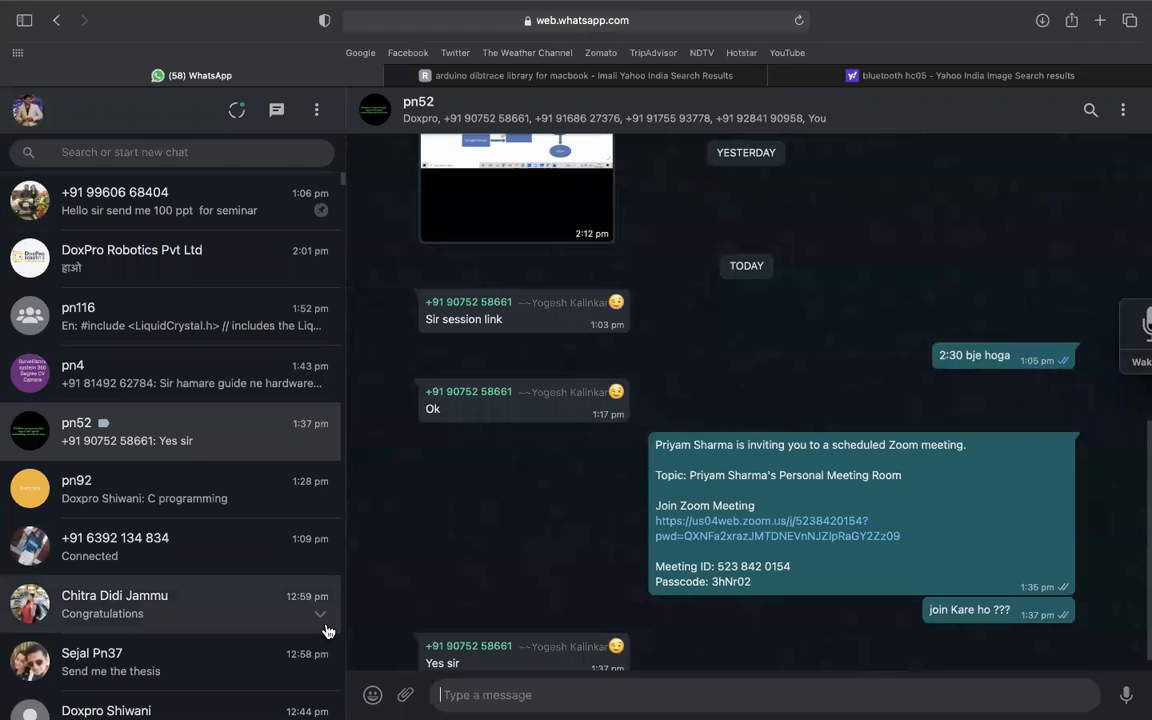
# Step: Open the Atmega 328p block diagram image shared above today's messages in the pn52 chat and enlarge it
pyautogui.scroll(1, 629, 369)
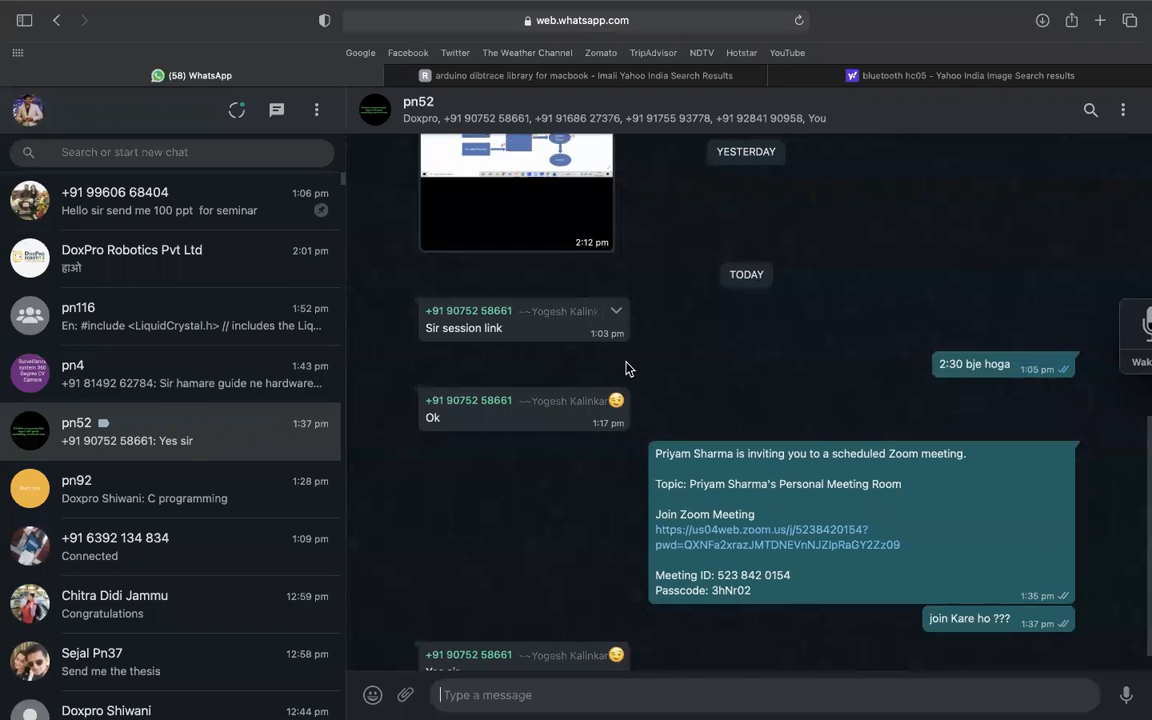
pyautogui.scroll(1, 629, 369)
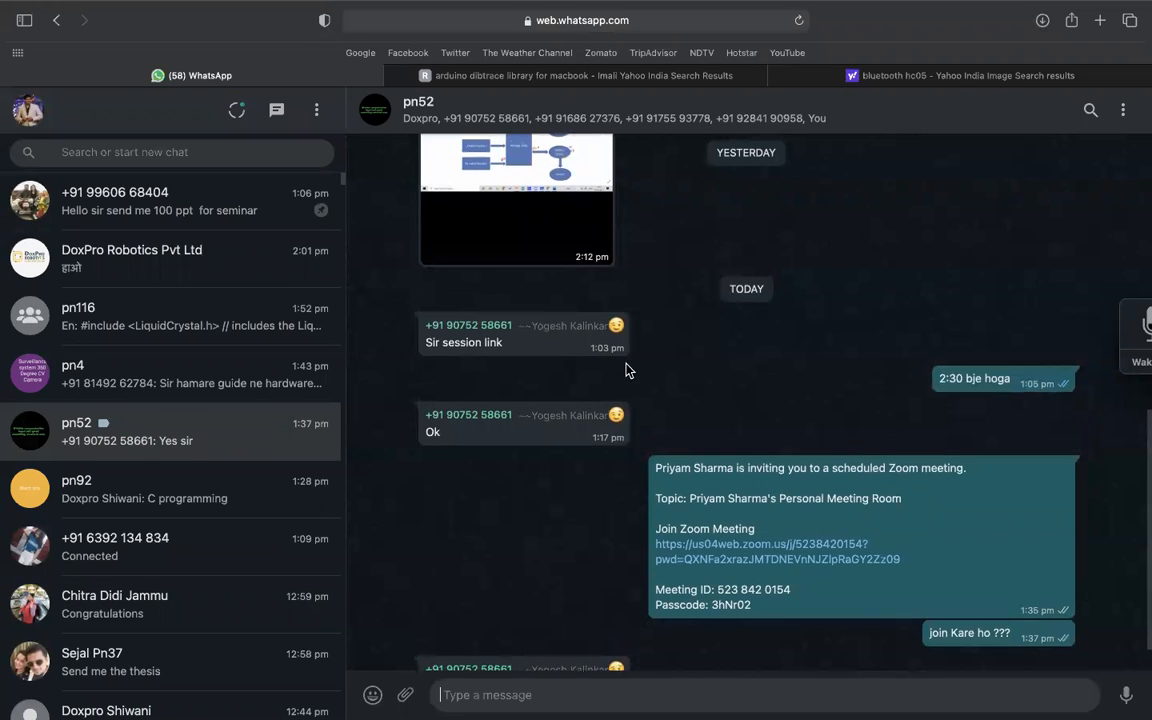
pyautogui.scroll(3, 627, 361)
pyautogui.click(568, 309)
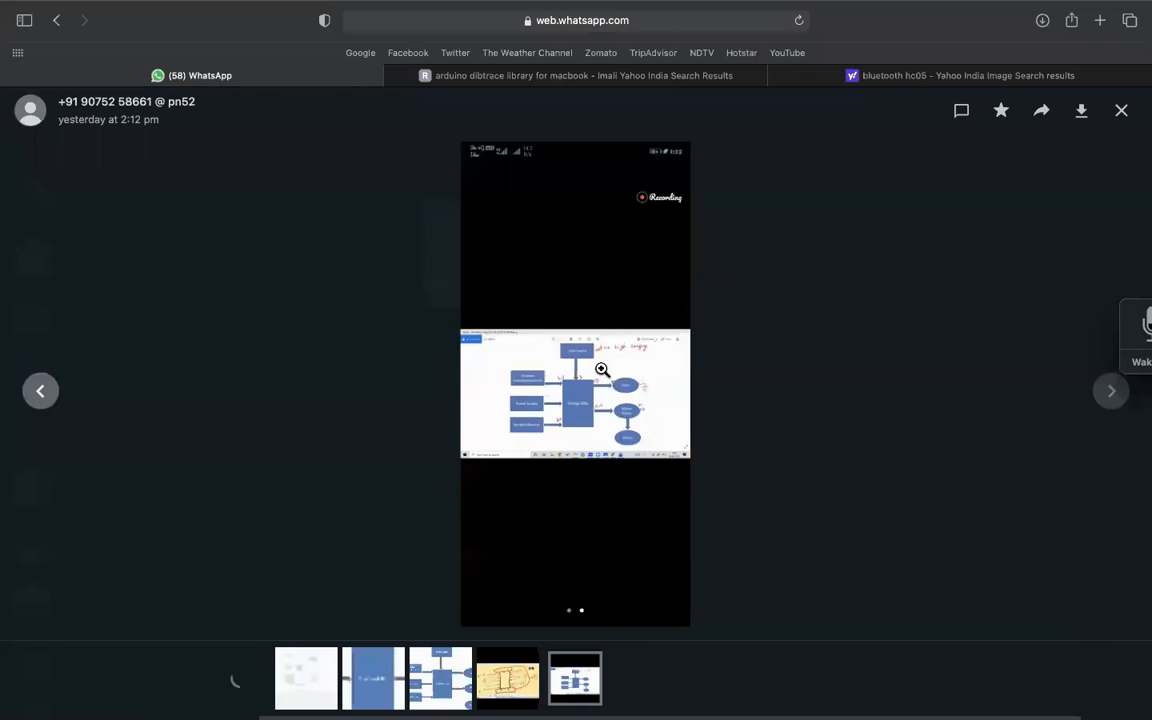
pyautogui.click(557, 446)
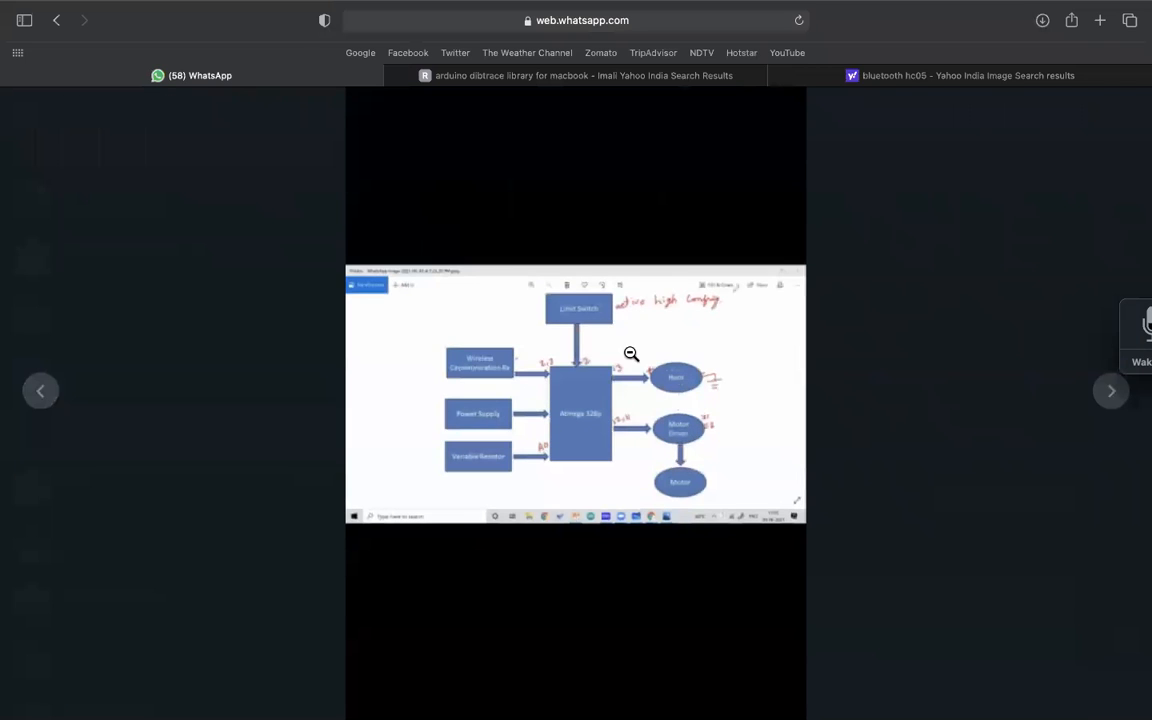
pyautogui.click(631, 353)
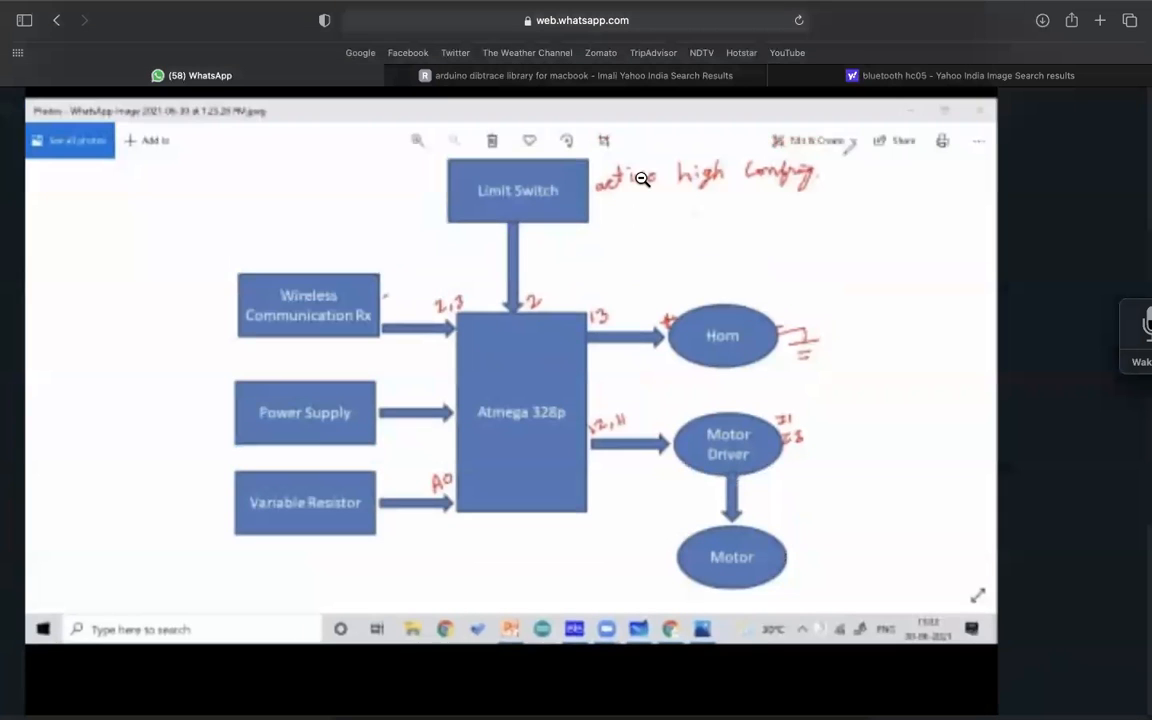
# Step: Capture a full-screen screenshot of the enlarged block diagram and keep it without markup
pyautogui.press('super+shift+3')
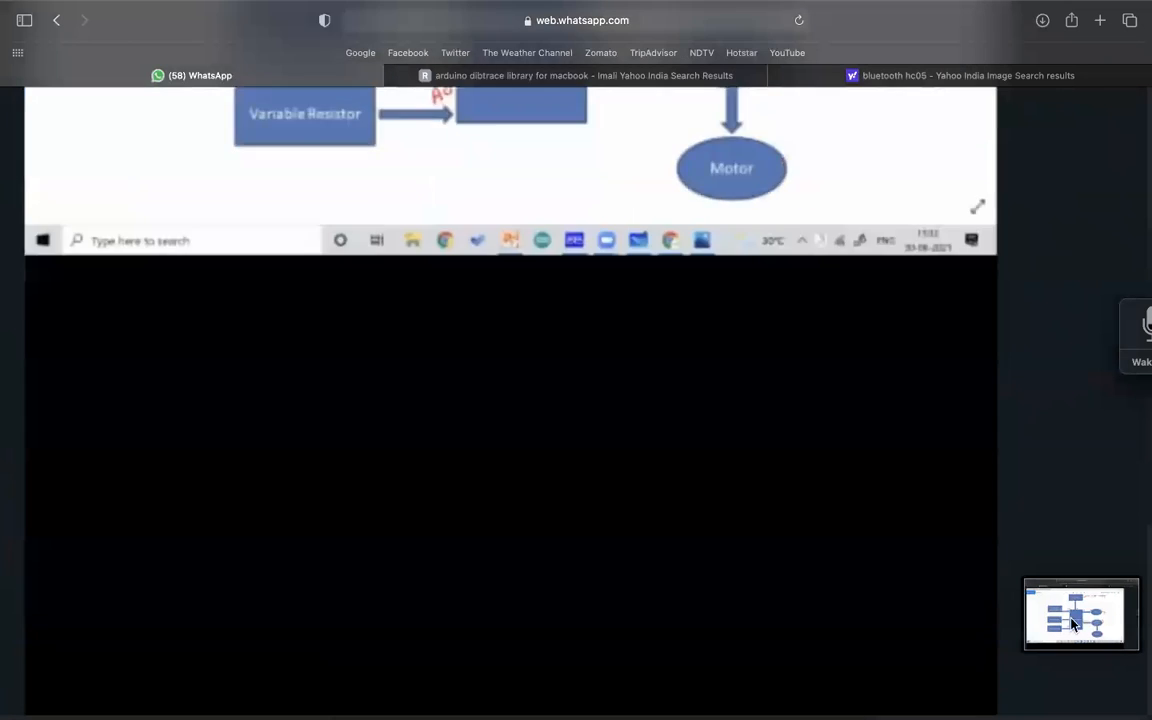
pyautogui.click(1077, 625)
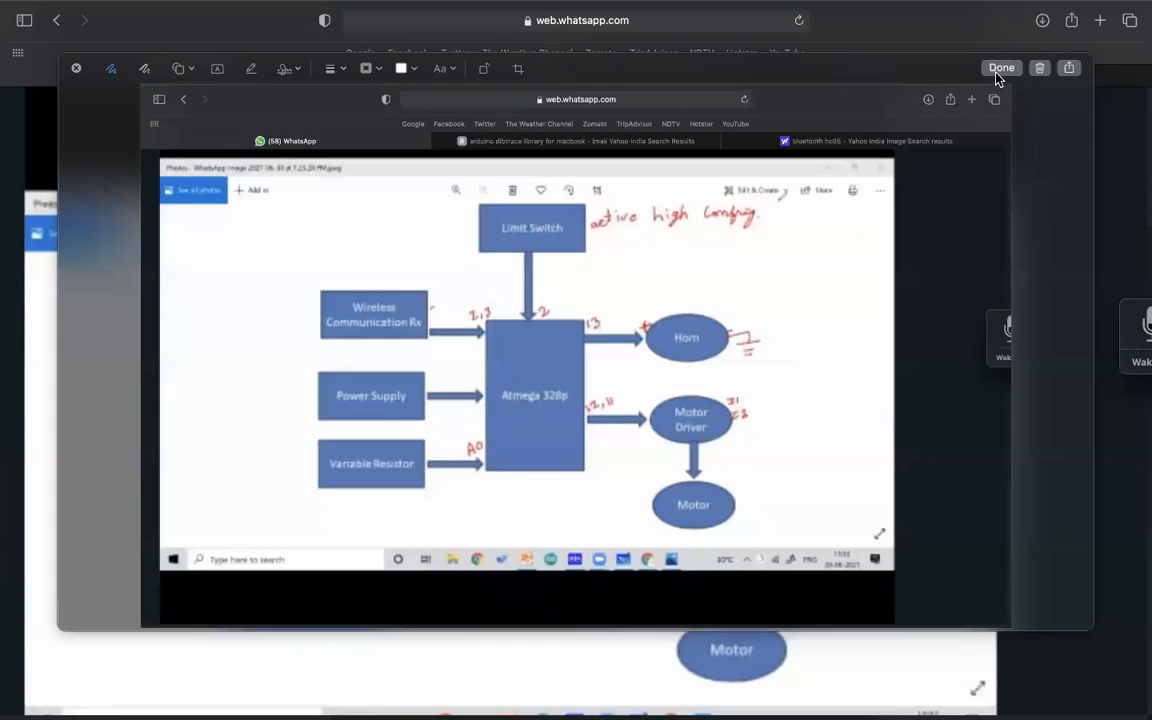
pyautogui.click(998, 67)
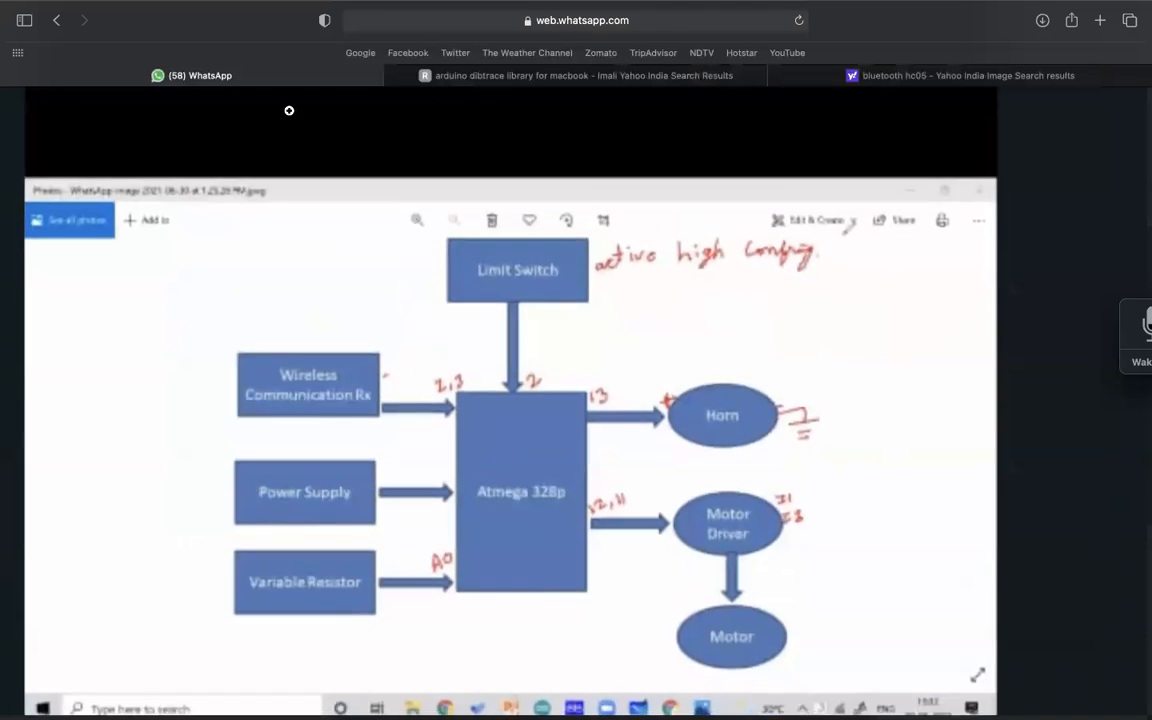
# Step: Zoom the block diagram back out and close the Bluetooth HC05 image search page
pyautogui.click(289, 111)
pyautogui.click(777, 76)
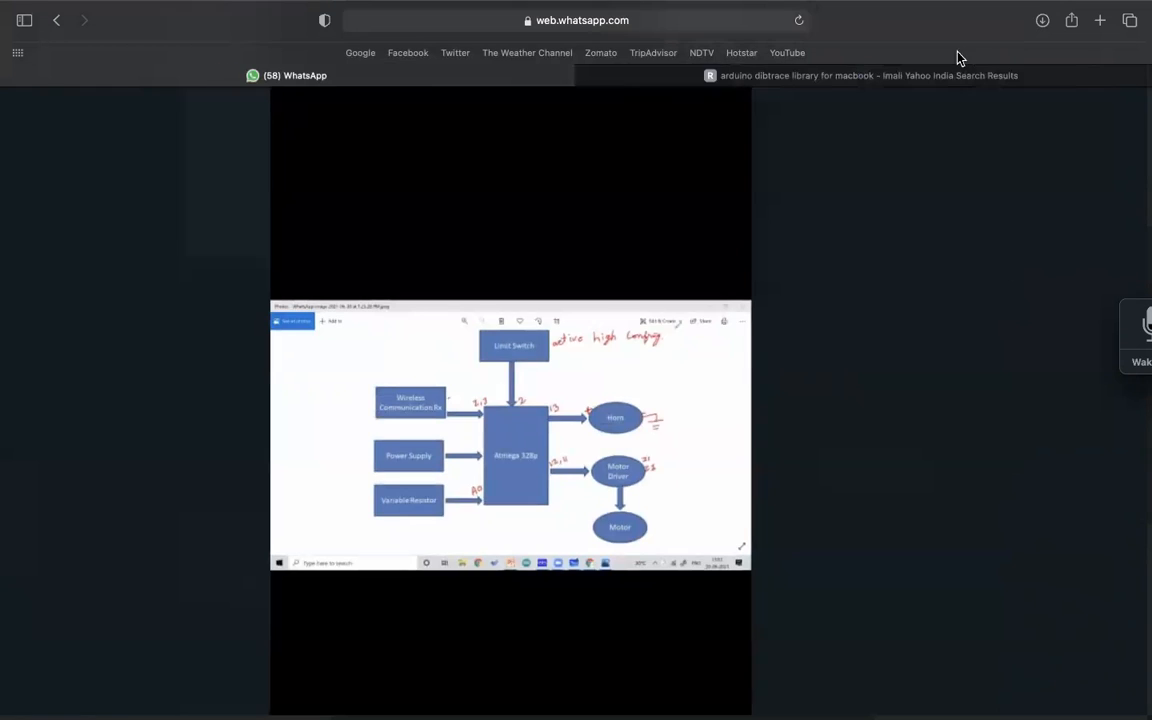
pyautogui.press('Escape')
# Step: Switch away from Safari, clear the PCB layout window off the desktop and open the saved block diagram screenshot in Preview
pyautogui.press('super+Tab')
pyautogui.press('super+Tab')
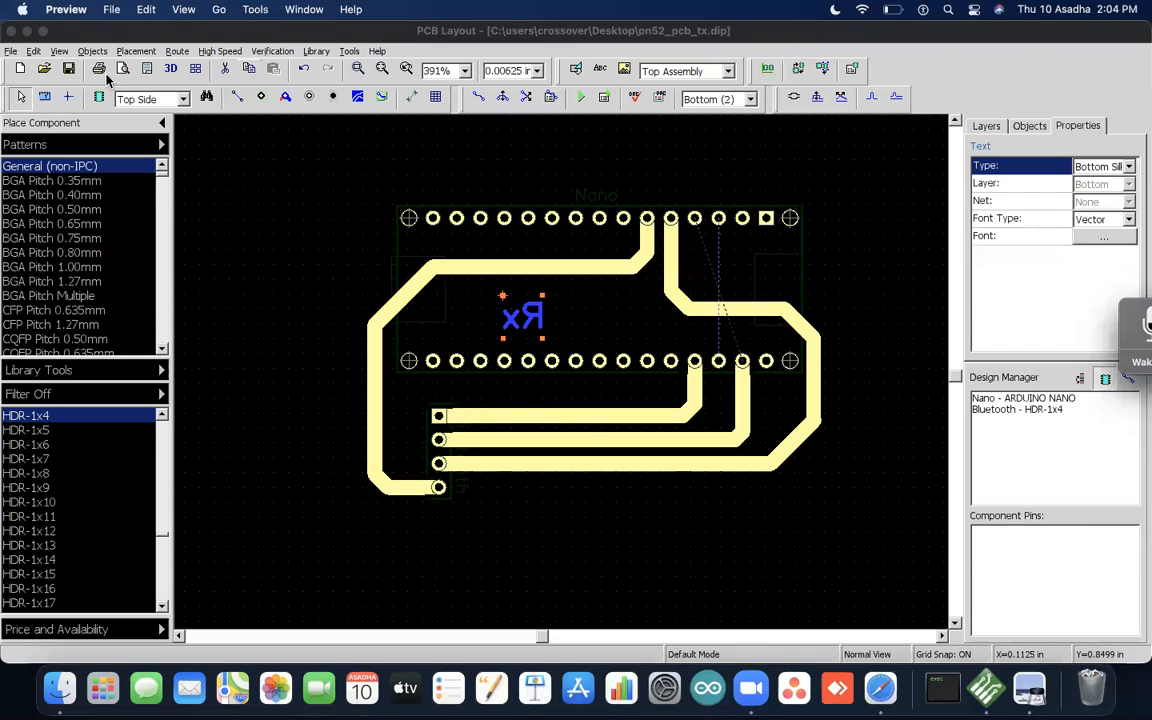
pyautogui.click(27, 31)
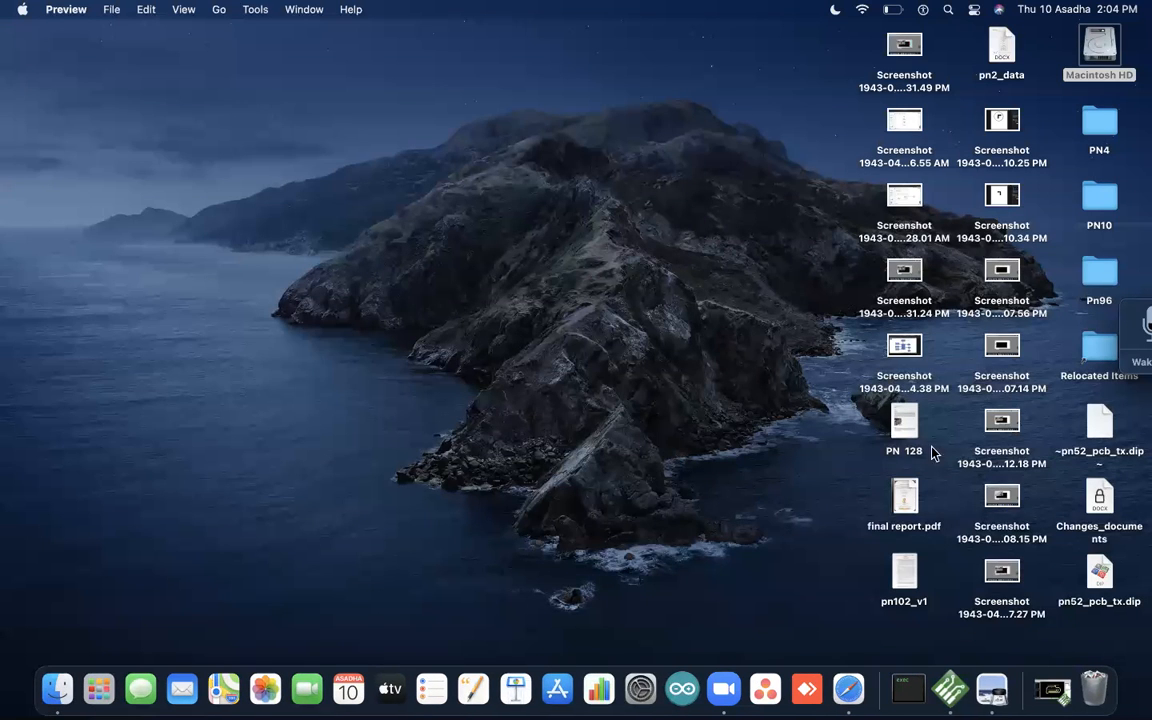
pyautogui.doubleClick(897, 376)
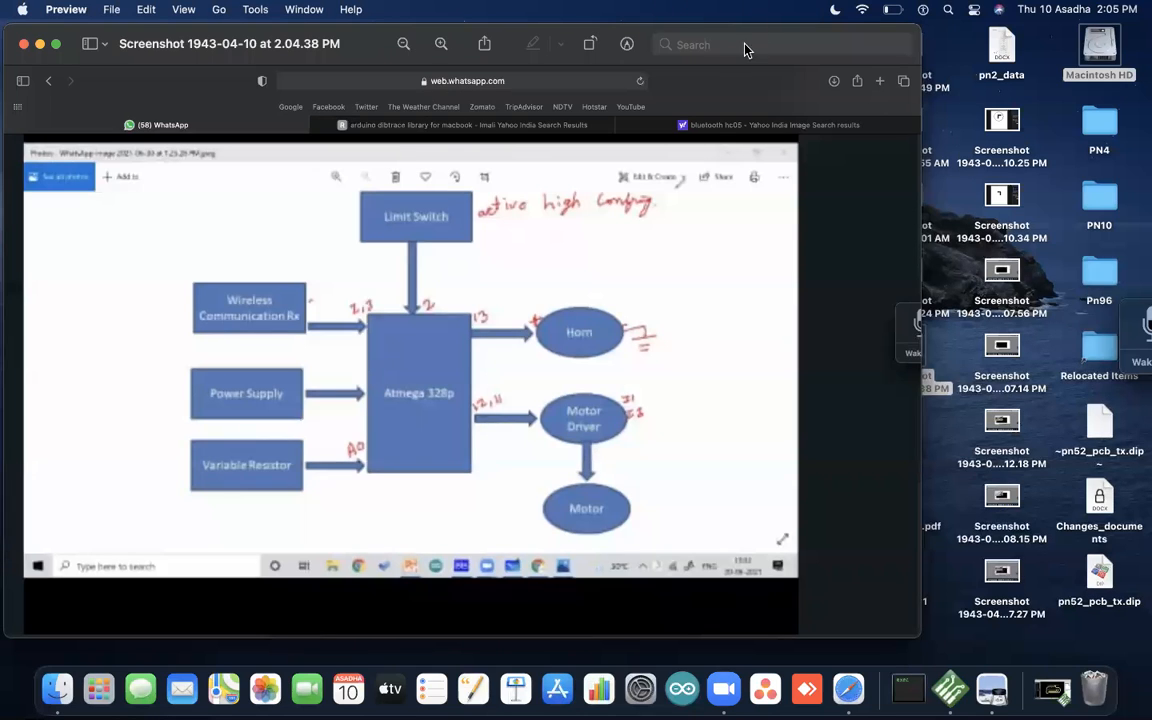
# Step: Draw freehand check marks over the Wireless Communication Rx and Power Supply blocks with Zoom annotation
pyautogui.moveTo(162, 316); pyautogui.dragTo(256, 248)
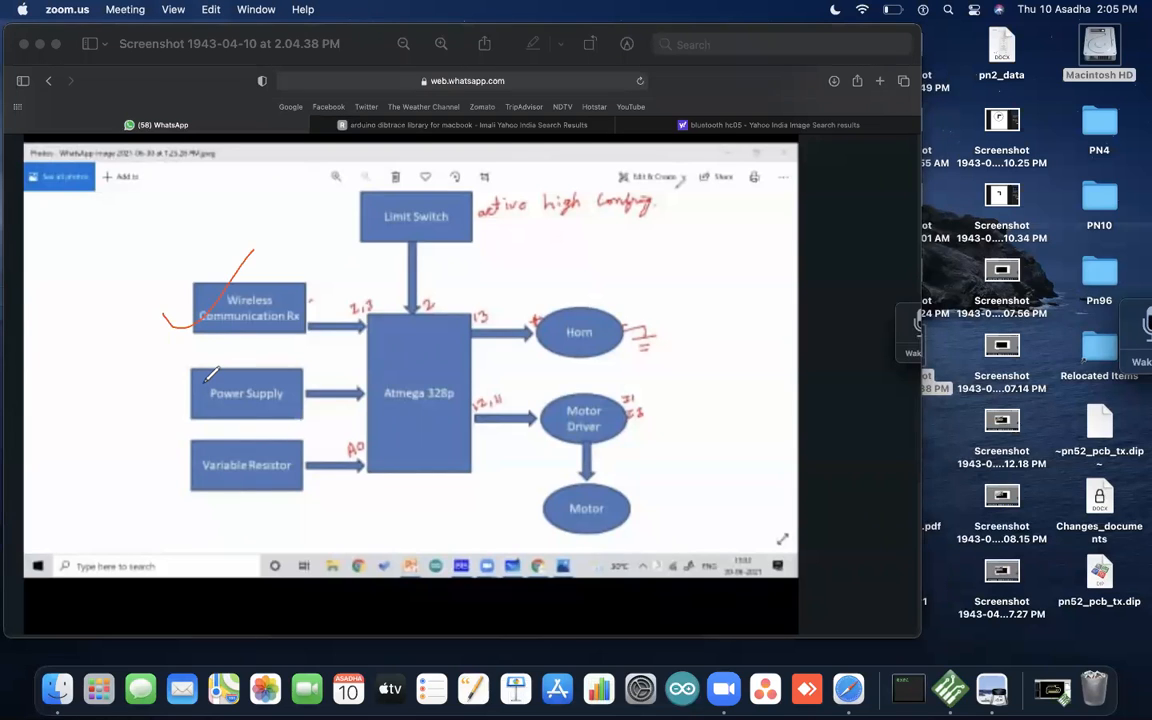
pyautogui.moveTo(163, 385); pyautogui.dragTo(244, 366)
pyautogui.click(382, 242)
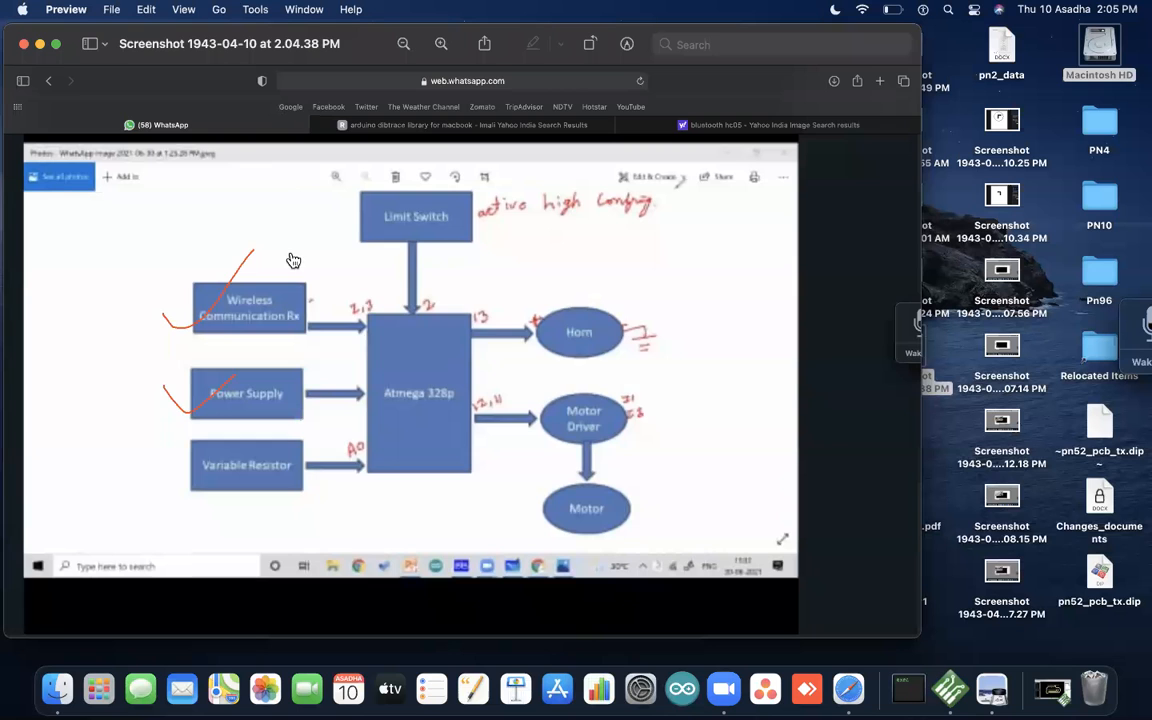
# Step: Switch to the PCB Layout program showing pn52_pcb_tx.dip and choose the General (non-IPC) pattern library for component placement
pyautogui.press('super+Tab')
pyautogui.press('super+Tab')
pyautogui.press('super+Tab')
pyautogui.press('super+Tab')
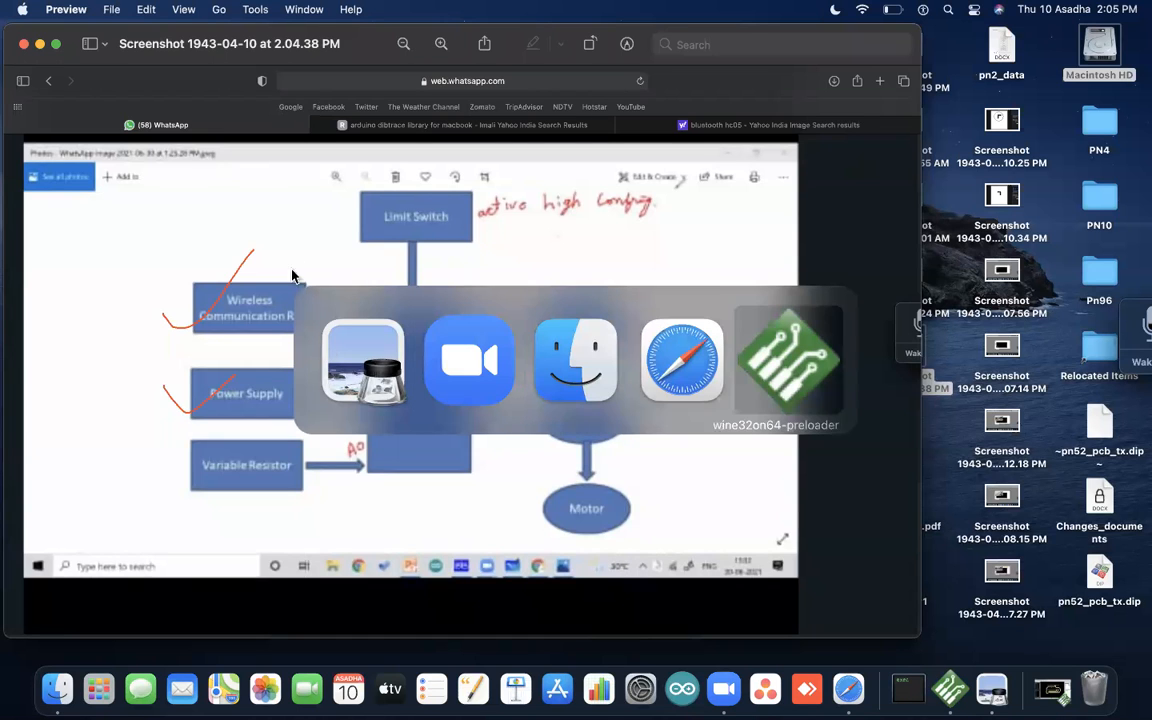
pyautogui.click(55, 209)
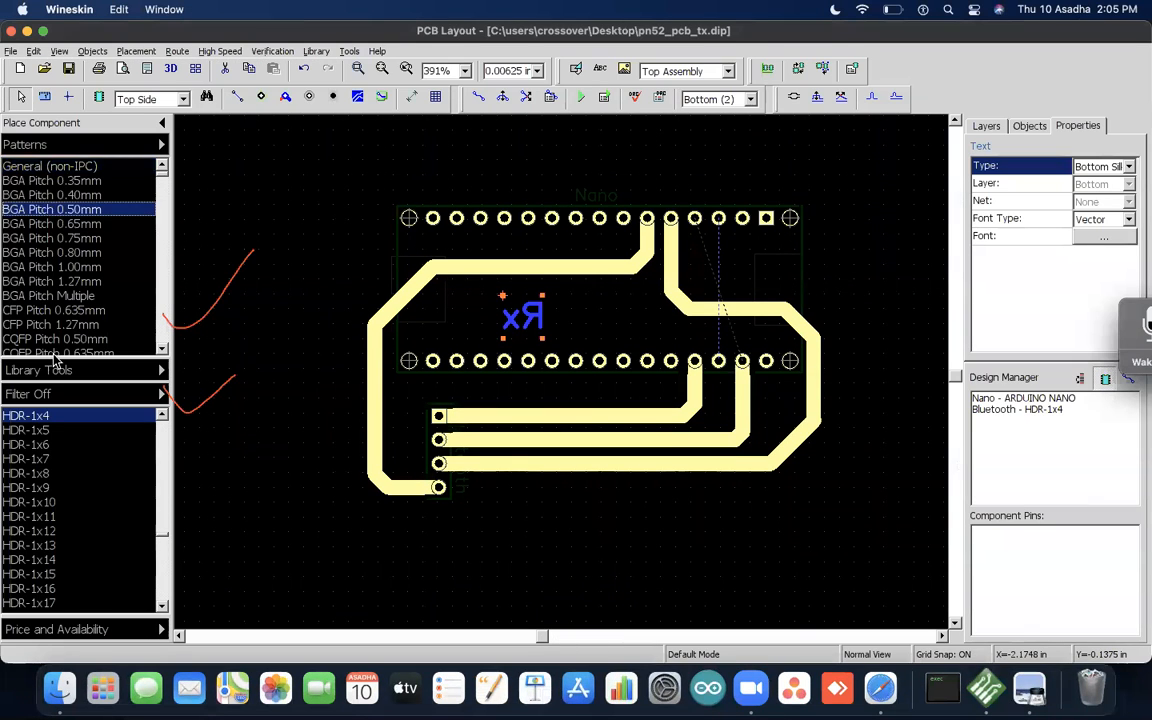
pyautogui.click(64, 182)
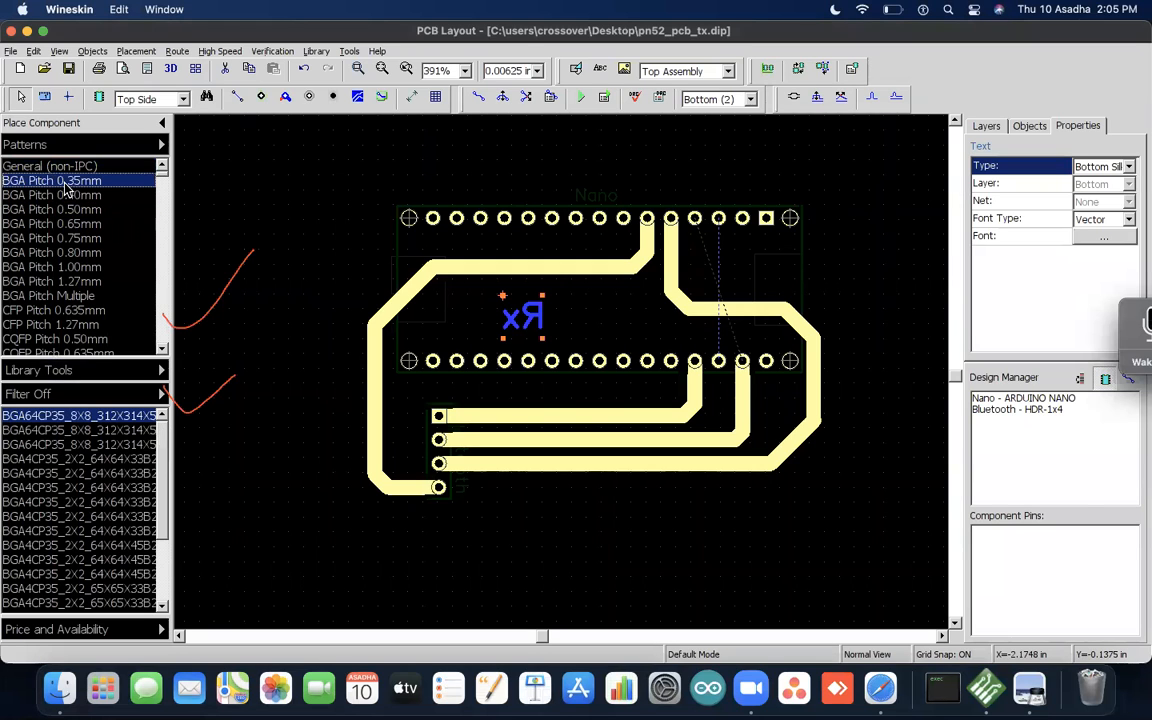
pyautogui.click(55, 166)
# Step: Look through the General (non-IPC) pattern list from the SOIC packages down to the CAP capacitor patterns for a component to place
pyautogui.click(60, 488)
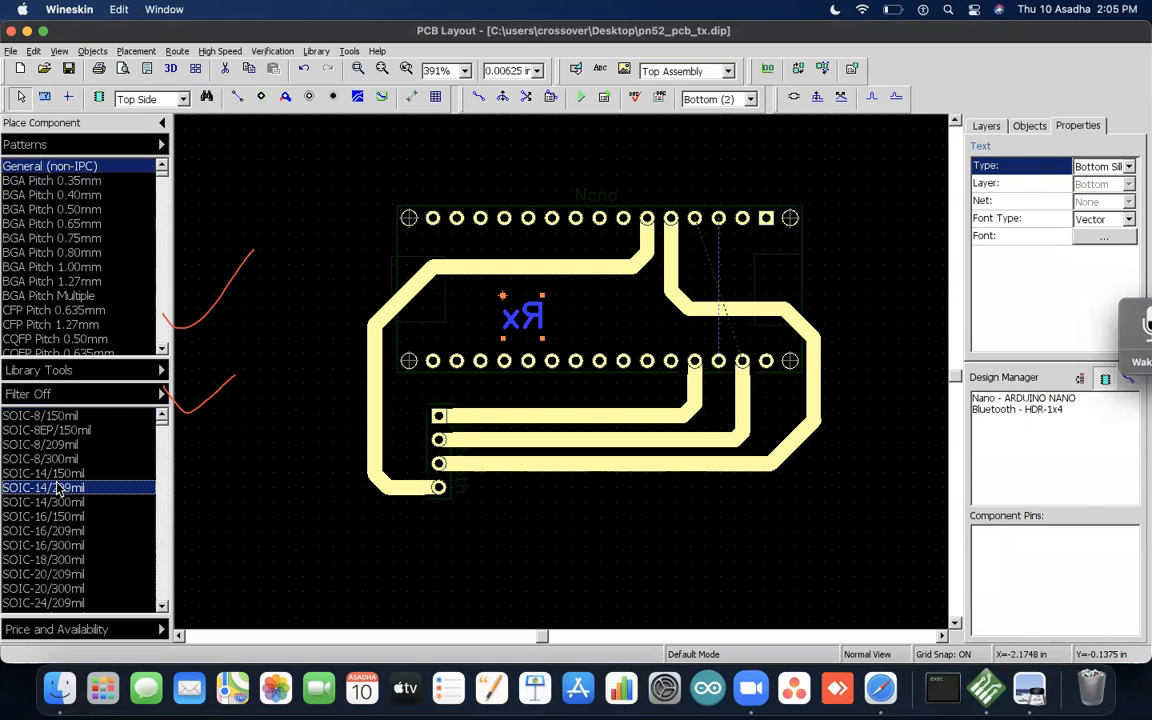
pyautogui.press('Down')
pyautogui.press('Down')
pyautogui.press('Down')
pyautogui.press('Down')
pyautogui.press('Down')
pyautogui.press('Down')
pyautogui.press('Down')
pyautogui.press('Down')
pyautogui.press('Down')
pyautogui.press('Down')
pyautogui.press('Down')
pyautogui.press('Down')
pyautogui.press('Down')
pyautogui.press('Down')
pyautogui.press('Down')
pyautogui.press('Down')
pyautogui.press('Down')
pyautogui.press('Down')
pyautogui.press('Down')
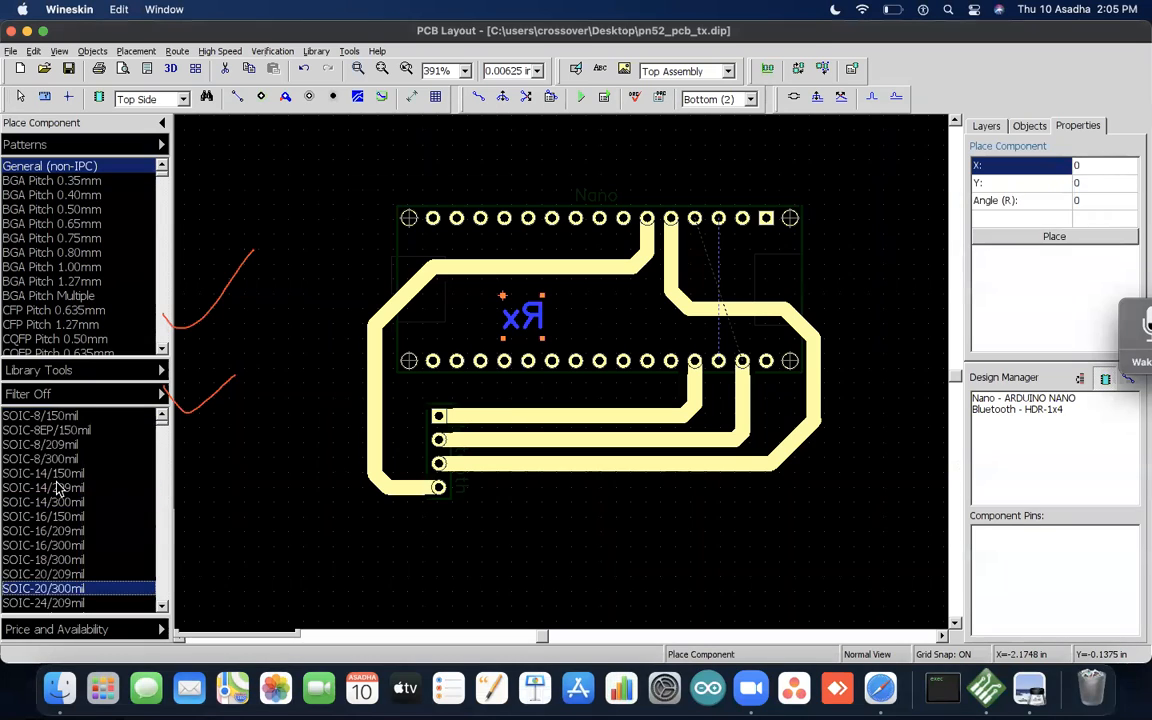
pyautogui.press('Down')
pyautogui.press('Down')
pyautogui.press('Down')
pyautogui.press('Down')
pyautogui.press('Down')
pyautogui.press('Down')
pyautogui.press('Down')
pyautogui.press('Down')
pyautogui.press('Down')
pyautogui.press('Down')
pyautogui.press('Down')
pyautogui.press('Down')
pyautogui.press('Down')
pyautogui.press('Down')
pyautogui.press('Down')
pyautogui.press('Down')
pyautogui.press('Down')
pyautogui.press('Down')
pyautogui.press('Down')
pyautogui.press('Down')
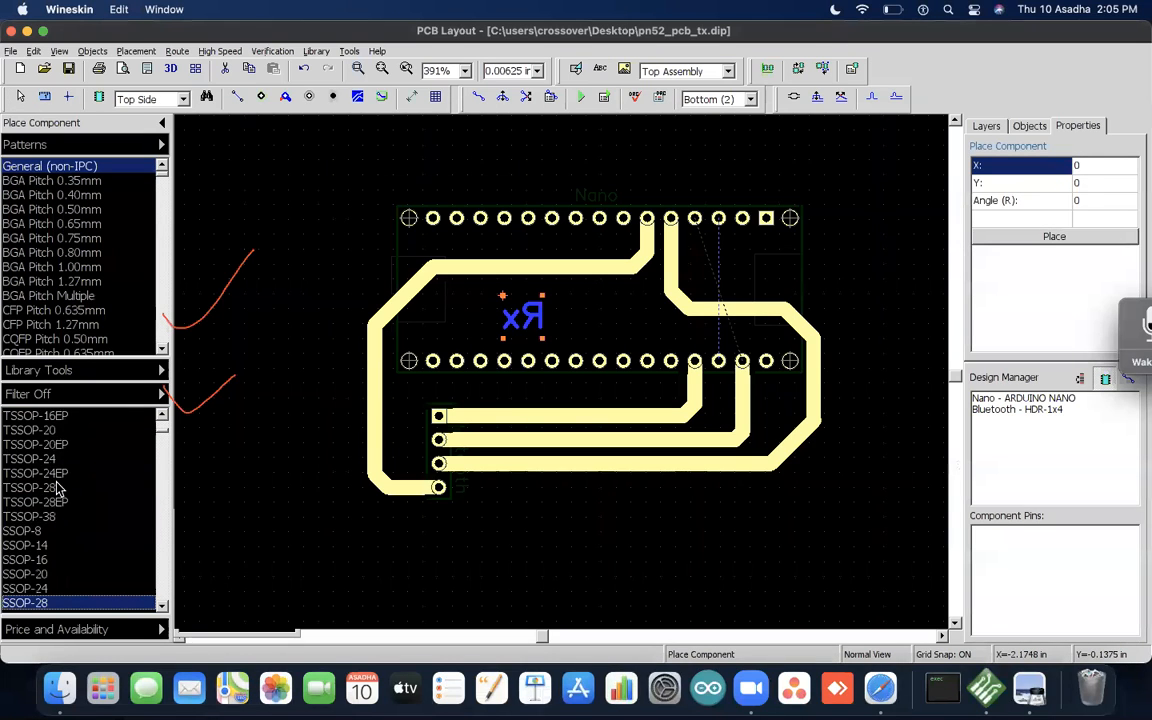
pyautogui.press('Down')
pyautogui.press('Down')
pyautogui.press('Down')
pyautogui.press('Down')
pyautogui.press('Down')
pyautogui.press('Down')
pyautogui.press('Down')
pyautogui.press('Down')
pyautogui.press('Down')
pyautogui.press('Down')
pyautogui.press('Down')
pyautogui.press('Down')
pyautogui.press('Down')
pyautogui.press('Down')
pyautogui.press('Down')
pyautogui.press('Down')
pyautogui.press('Down')
pyautogui.press('Down')
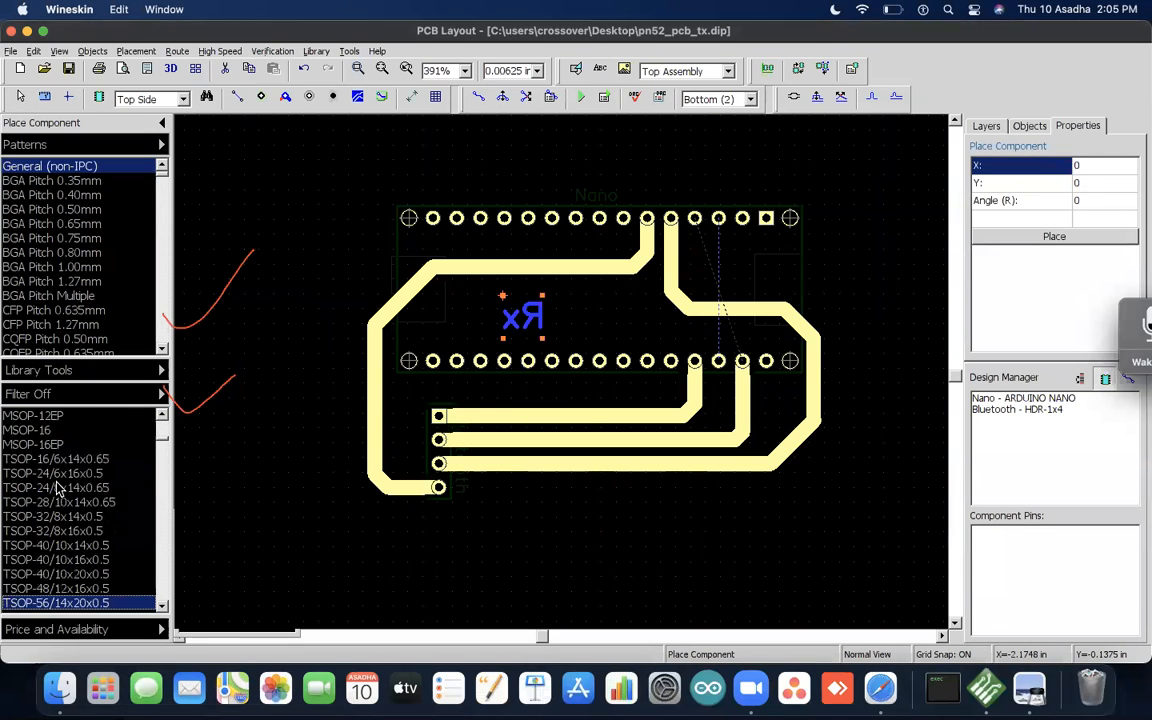
pyautogui.press('Down')
pyautogui.press('Down')
pyautogui.press('Down')
pyautogui.press('Down')
pyautogui.press('Down')
pyautogui.press('Down')
pyautogui.press('Down')
pyautogui.press('Down')
pyautogui.press('Down')
pyautogui.press('Down')
pyautogui.press('Down')
pyautogui.press('Down')
pyautogui.press('Down')
pyautogui.press('Down')
pyautogui.press('Down')
pyautogui.press('Down')
pyautogui.press('Down')
pyautogui.press('Down')
pyautogui.press('Down')
pyautogui.press('Down')
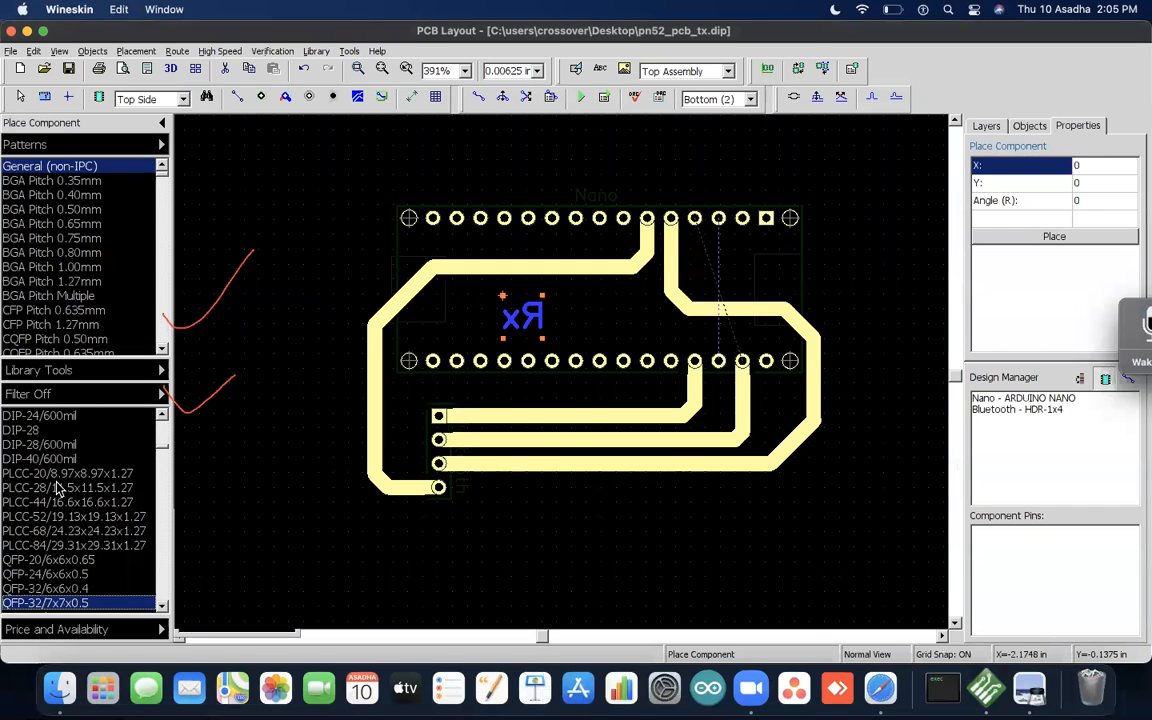
pyautogui.press('Down')
pyautogui.press('Down')
pyautogui.press('Down')
pyautogui.press('Down')
pyautogui.press('Down')
pyautogui.press('Down')
pyautogui.press('Down')
pyautogui.press('Down')
pyautogui.press('Down')
pyautogui.press('Down')
pyautogui.press('Down')
pyautogui.press('Down')
pyautogui.press('Down')
pyautogui.press('Down')
pyautogui.press('Down')
pyautogui.press('Down')
pyautogui.press('Down')
pyautogui.press('Down')
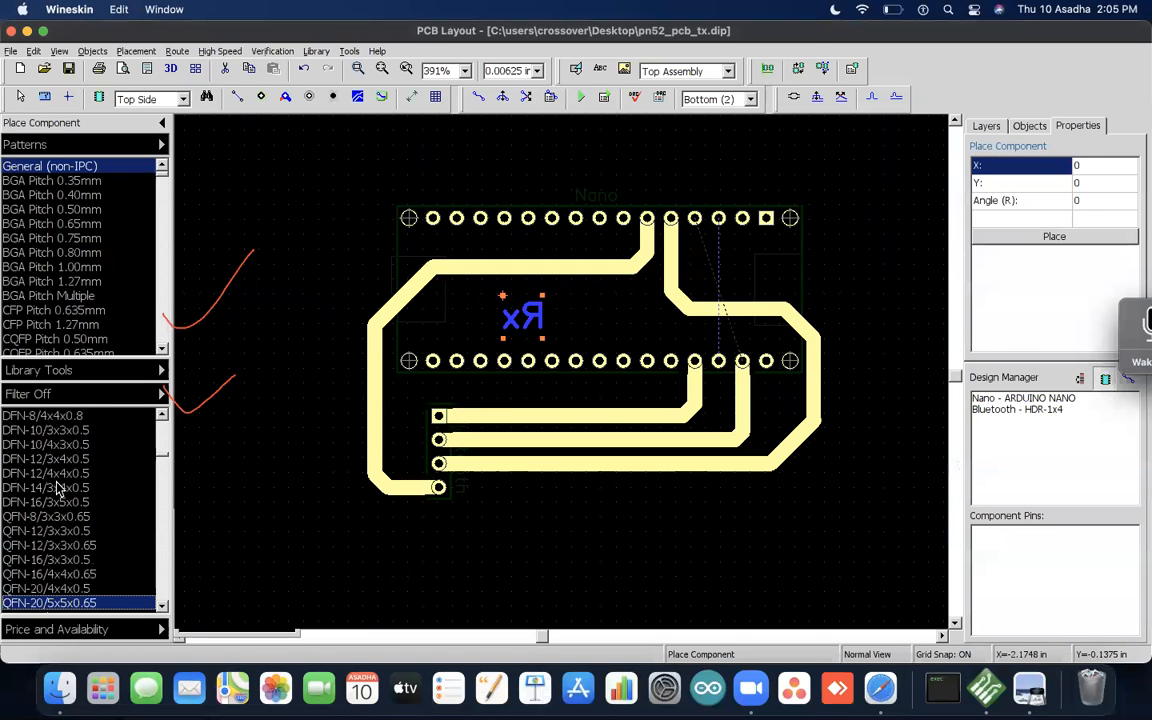
pyautogui.press('Down')
pyautogui.press('Down')
pyautogui.press('Down')
pyautogui.press('Down')
pyautogui.press('Down')
pyautogui.press('Down')
pyautogui.press('Down')
pyautogui.press('Down')
pyautogui.press('Down')
pyautogui.press('Down')
pyautogui.press('Down')
pyautogui.press('Down')
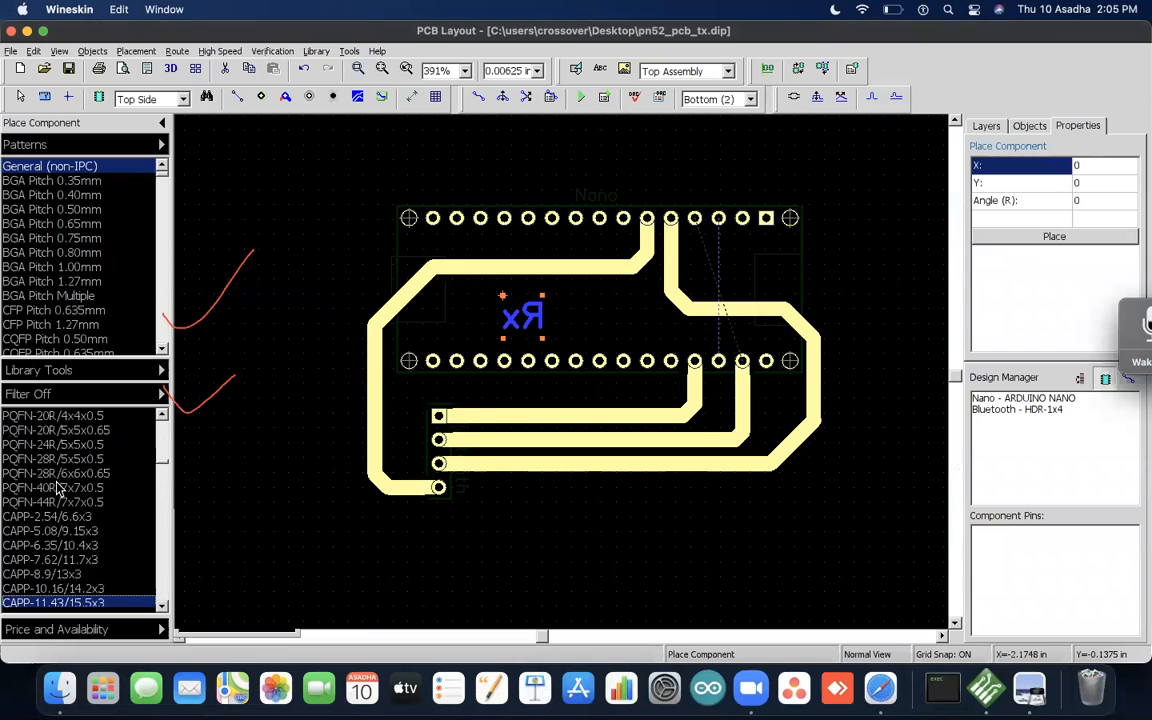
pyautogui.press('Down')
pyautogui.press('Down')
pyautogui.press('Down')
pyautogui.press('Down')
pyautogui.press('Down')
pyautogui.press('Down')
pyautogui.press('Down')
pyautogui.press('Down')
pyautogui.press('Down')
pyautogui.press('Down')
pyautogui.press('Down')
pyautogui.press('Down')
pyautogui.press('Down')
pyautogui.press('Down')
pyautogui.press('Down')
pyautogui.press('Down')
pyautogui.press('Down')
pyautogui.press('Down')
pyautogui.press('Down')
pyautogui.press('Down')
pyautogui.press('Down')
pyautogui.press('Down')
pyautogui.press('Down')
pyautogui.press('Down')
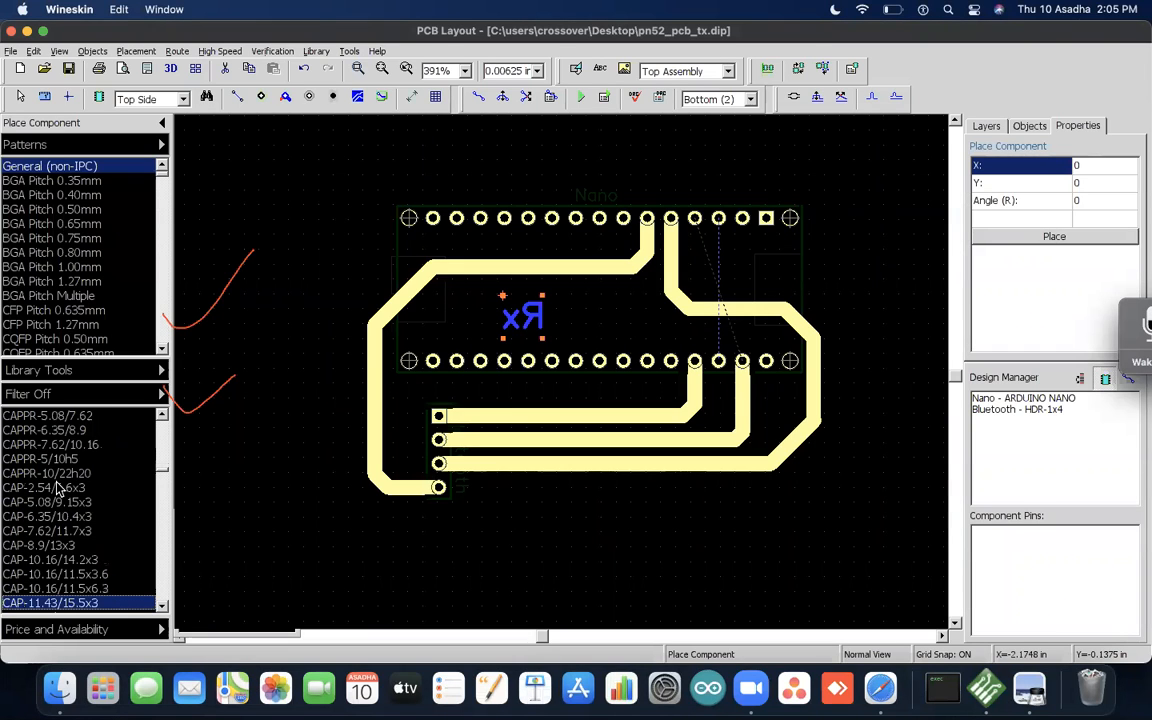
# Step: Look through the General (non-IPC) pattern list from the CAP capacitors past the inductor, diode, LED, resistor and POT patterns to the TO packages
pyautogui.press('Down')
pyautogui.press('Down')
pyautogui.press('Down')
pyautogui.press('Down')
pyautogui.press('Down')
pyautogui.press('Down')
pyautogui.press('Down')
pyautogui.press('Down')
pyautogui.press('Down')
pyautogui.press('Down')
pyautogui.press('Down')
pyautogui.press('Down')
pyautogui.press('Down')
pyautogui.press('Down')
pyautogui.press('Down')
pyautogui.press('Down')
pyautogui.press('Down')
pyautogui.press('Down')
pyautogui.press('Down')
pyautogui.press('Down')
pyautogui.press('Down')
pyautogui.press('Down')
pyautogui.press('Down')
pyautogui.press('Down')
pyautogui.press('Down')
pyautogui.press('Down')
pyautogui.press('Down')
pyautogui.press('Down')
pyautogui.press('Down')
pyautogui.press('Down')
pyautogui.press('Down')
pyautogui.press('Down')
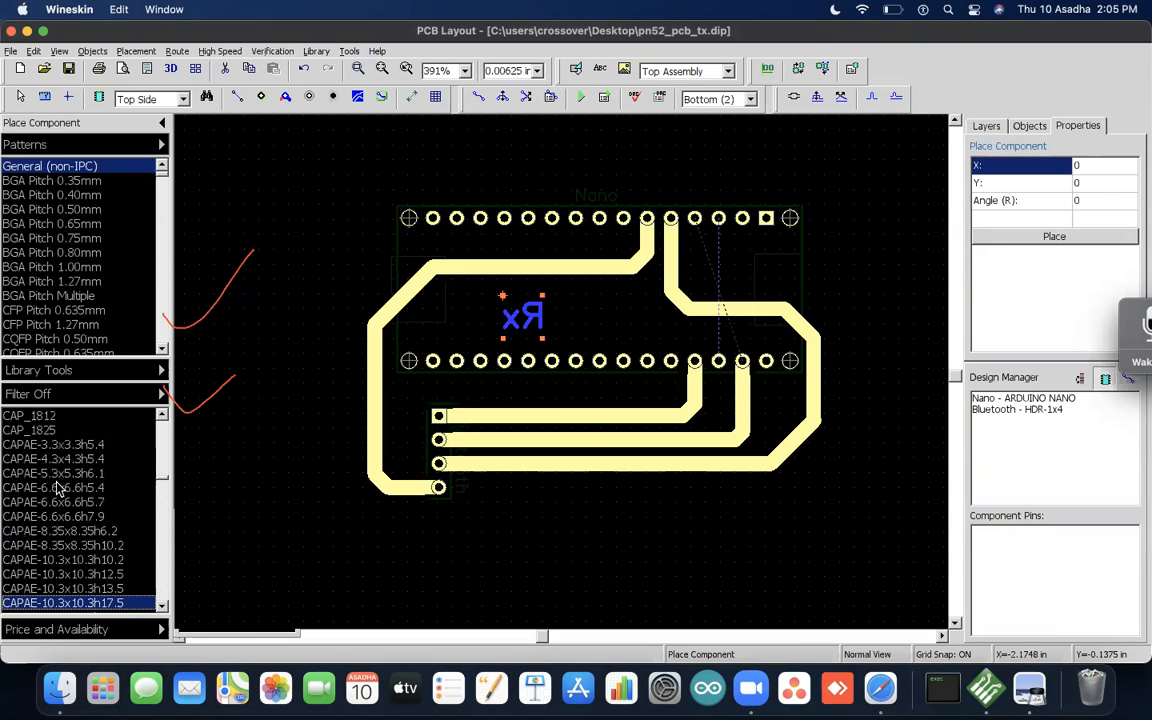
pyautogui.press('Down')
pyautogui.press('Down')
pyautogui.press('Down')
pyautogui.press('Down')
pyautogui.press('Down')
pyautogui.press('Down')
pyautogui.press('Down')
pyautogui.press('Down')
pyautogui.press('Down')
pyautogui.press('Down')
pyautogui.press('Down')
pyautogui.press('Down')
pyautogui.press('Down')
pyautogui.press('Down')
pyautogui.press('Down')
pyautogui.press('Down')
pyautogui.press('Down')
pyautogui.press('Down')
pyautogui.press('Down')
pyautogui.press('Down')
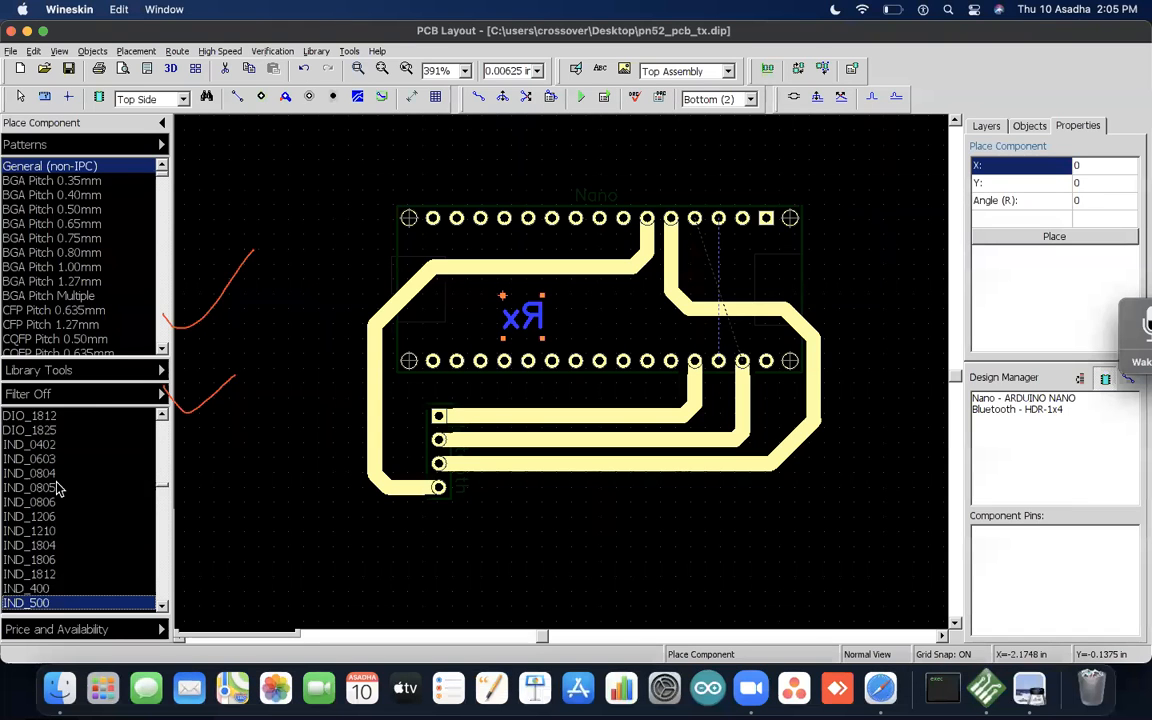
pyautogui.press('Down')
pyautogui.press('Down')
pyautogui.press('Down')
pyautogui.press('Down')
pyautogui.press('Down')
pyautogui.press('Down')
pyautogui.press('Down')
pyautogui.press('Down')
pyautogui.press('Down')
pyautogui.press('Down')
pyautogui.press('Down')
pyautogui.press('Down')
pyautogui.press('Down')
pyautogui.press('Down')
pyautogui.press('Down')
pyautogui.press('Down')
pyautogui.press('Down')
pyautogui.press('Down')
pyautogui.press('Down')
pyautogui.press('Down')
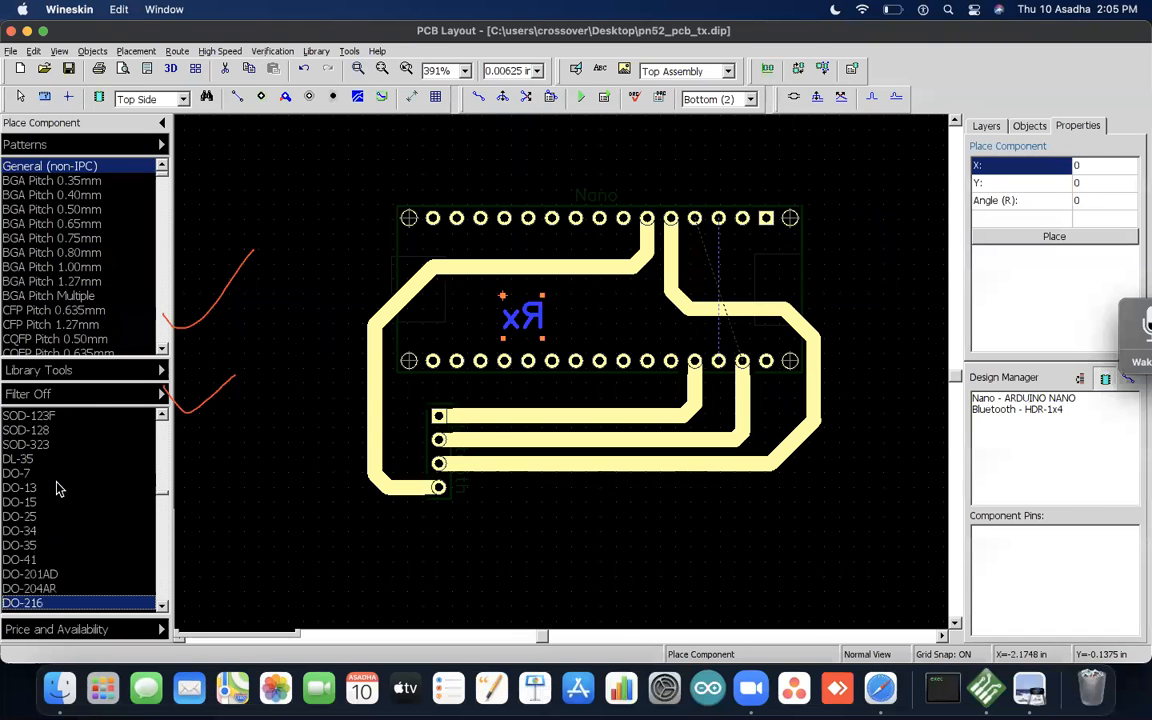
pyautogui.press('Down')
pyautogui.press('Down')
pyautogui.press('Down')
pyautogui.press('Down')
pyautogui.press('Down')
pyautogui.press('Down')
pyautogui.press('Down')
pyautogui.press('Down')
pyautogui.press('Down')
pyautogui.press('Down')
pyautogui.press('Down')
pyautogui.press('Down')
pyautogui.press('Down')
pyautogui.press('Down')
pyautogui.press('Down')
pyautogui.press('Down')
pyautogui.press('Down')
pyautogui.press('Down')
pyautogui.press('Down')
pyautogui.press('Down')
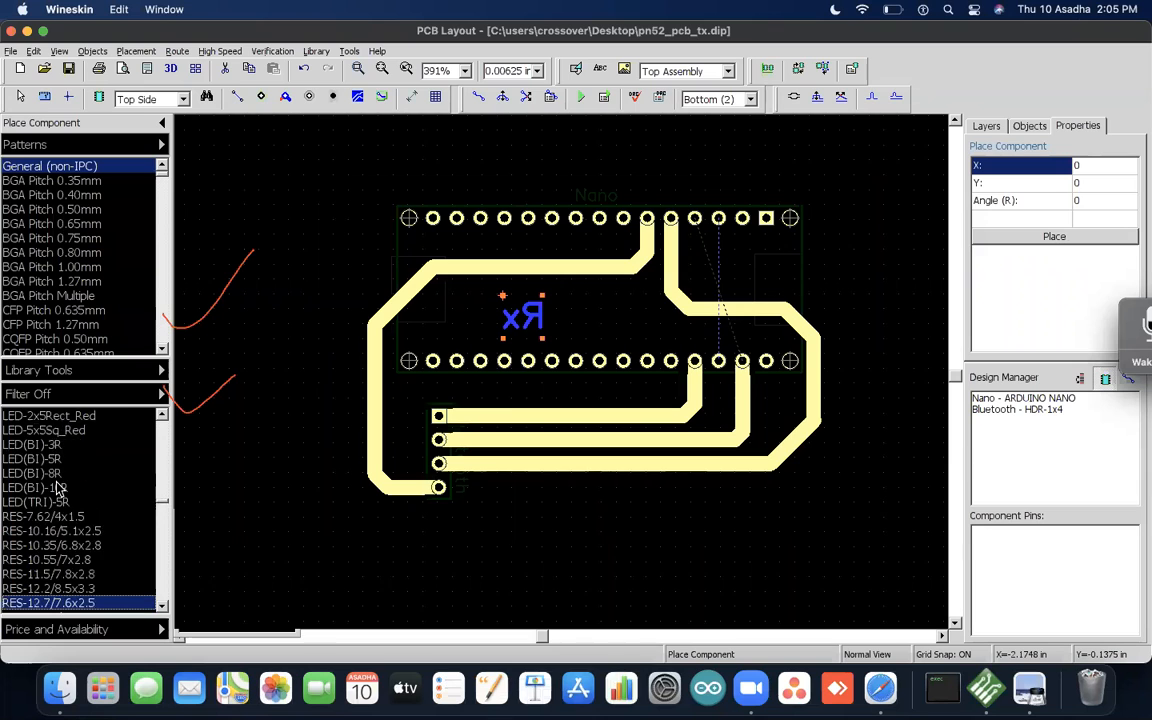
pyautogui.press('Down')
pyautogui.press('Down')
pyautogui.press('Down')
pyautogui.press('Down')
pyautogui.press('Down')
pyautogui.press('Down')
pyautogui.press('Down')
pyautogui.press('Down')
pyautogui.press('Down')
pyautogui.press('Down')
pyautogui.press('Down')
pyautogui.press('Down')
pyautogui.press('Down')
pyautogui.press('Down')
pyautogui.press('Down')
pyautogui.press('Down')
pyautogui.press('Down')
pyautogui.press('Down')
pyautogui.press('Down')
pyautogui.press('Down')
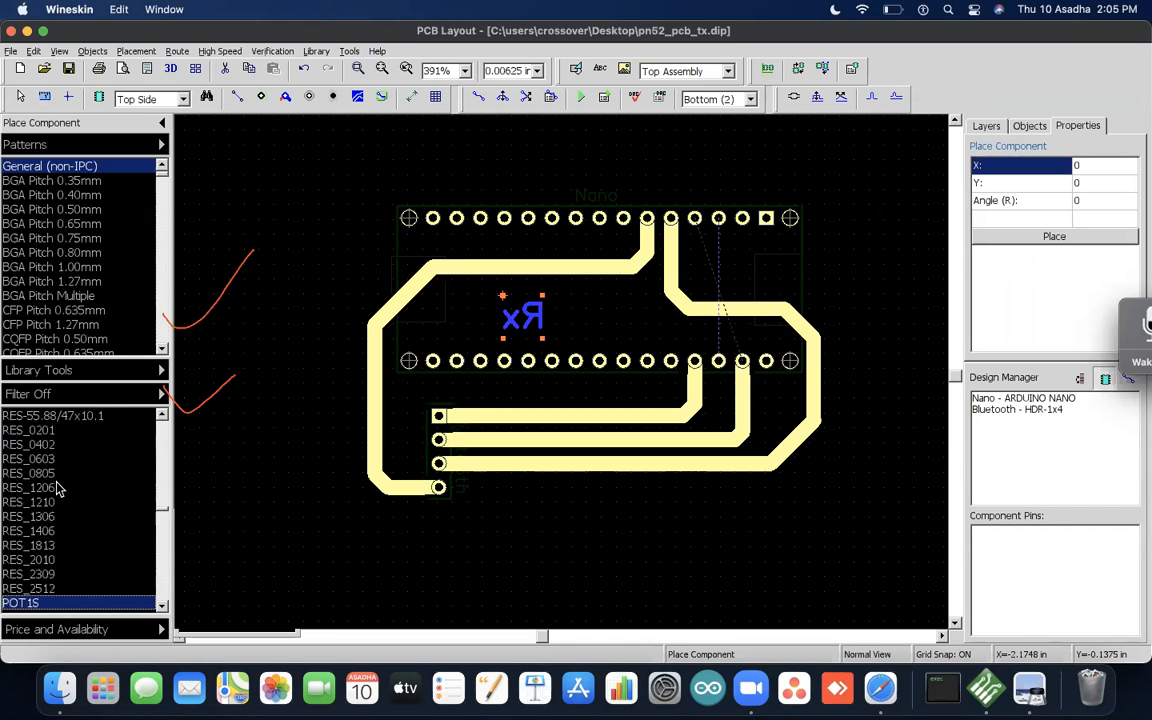
pyautogui.press('Down')
pyautogui.press('Down')
pyautogui.press('Down')
pyautogui.press('Down')
pyautogui.press('Down')
pyautogui.press('Down')
pyautogui.press('Down')
pyautogui.press('Down')
pyautogui.press('Down')
pyautogui.press('Down')
pyautogui.press('Down')
pyautogui.press('Down')
pyautogui.press('Down')
pyautogui.press('Down')
pyautogui.press('Down')
pyautogui.press('Down')
pyautogui.press('Down')
pyautogui.press('Down')
pyautogui.press('Down')
pyautogui.press('Down')
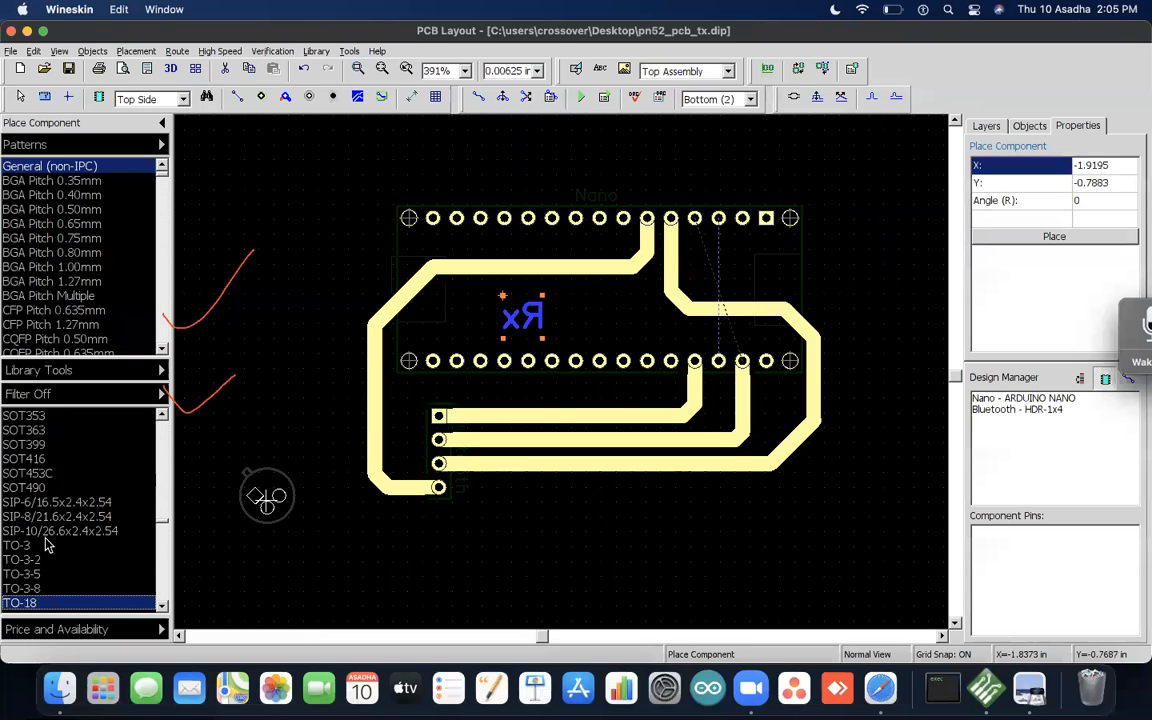
# Step: Check the General (non-IPC) patterns after the TO packages, comparing the single-row and double-row HDR headers for a component to place
pyautogui.click(28, 548)
pyautogui.click(27, 576)
pyautogui.scroll(-12, 28, 576)
pyautogui.scroll(-10, 30, 560)
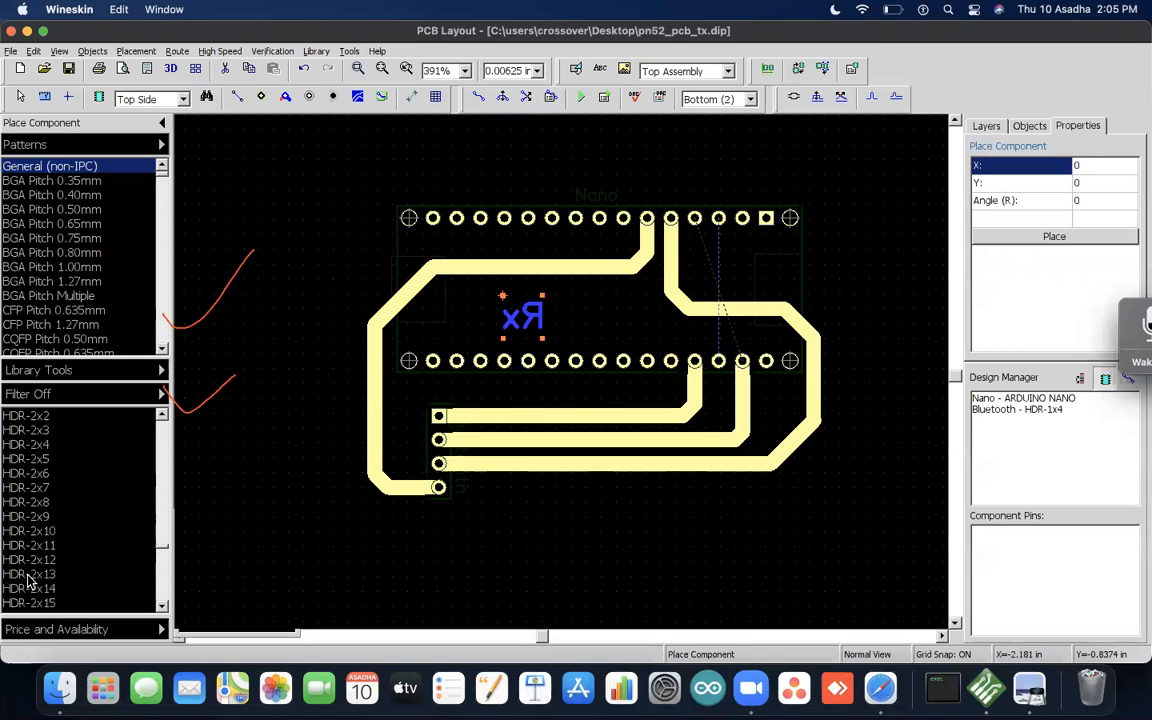
pyautogui.scroll(-10, 42, 489)
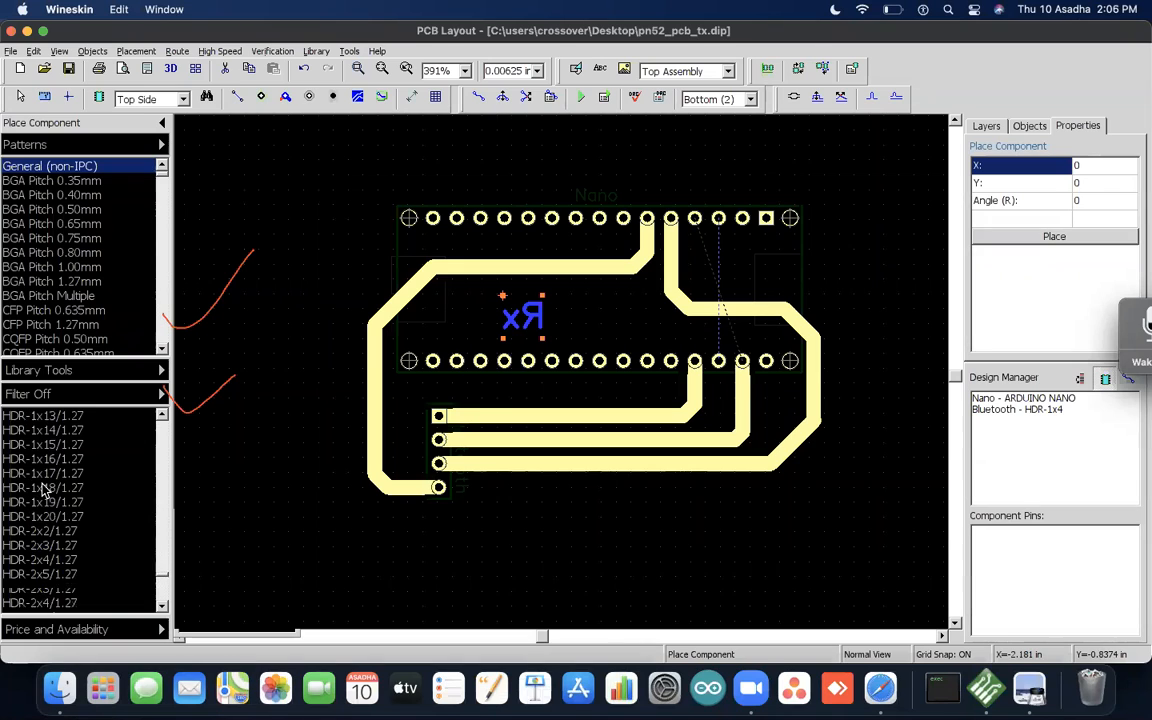
pyautogui.scroll(15, 42, 489)
pyautogui.scroll(-9, 44, 490)
pyautogui.scroll(6, 44, 490)
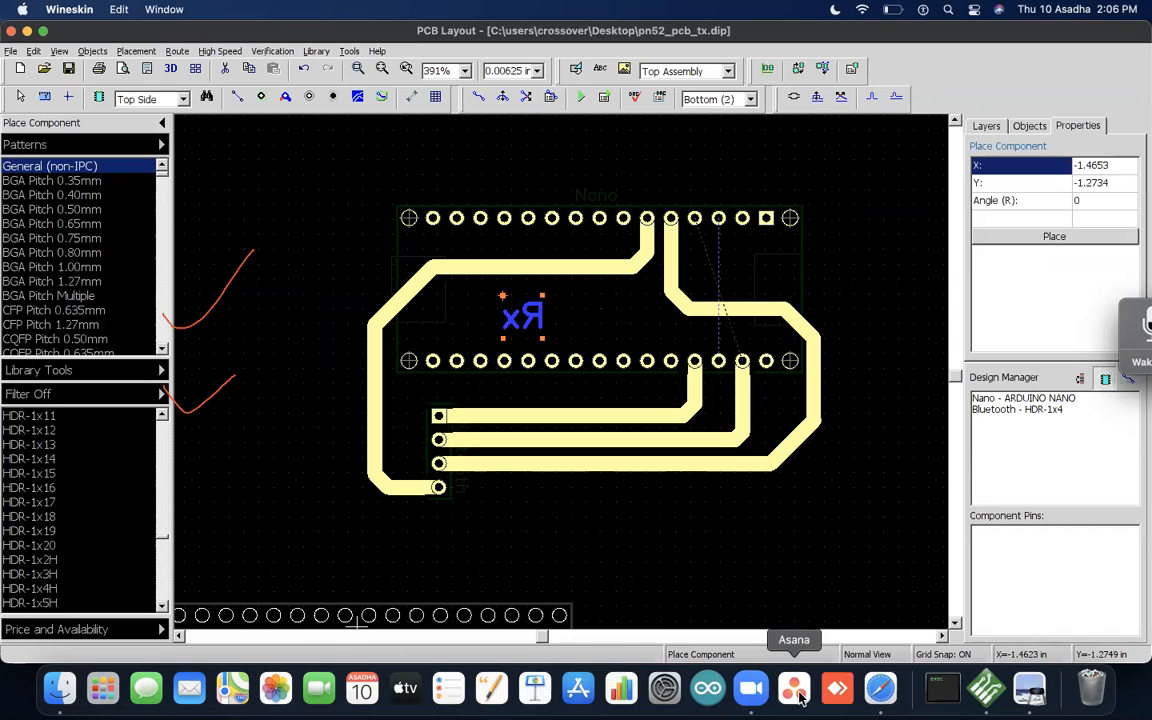
# Step: Switch to the Safari browser and search the web for "pot" in the tab with the Arduino library search
pyautogui.click(880, 688)
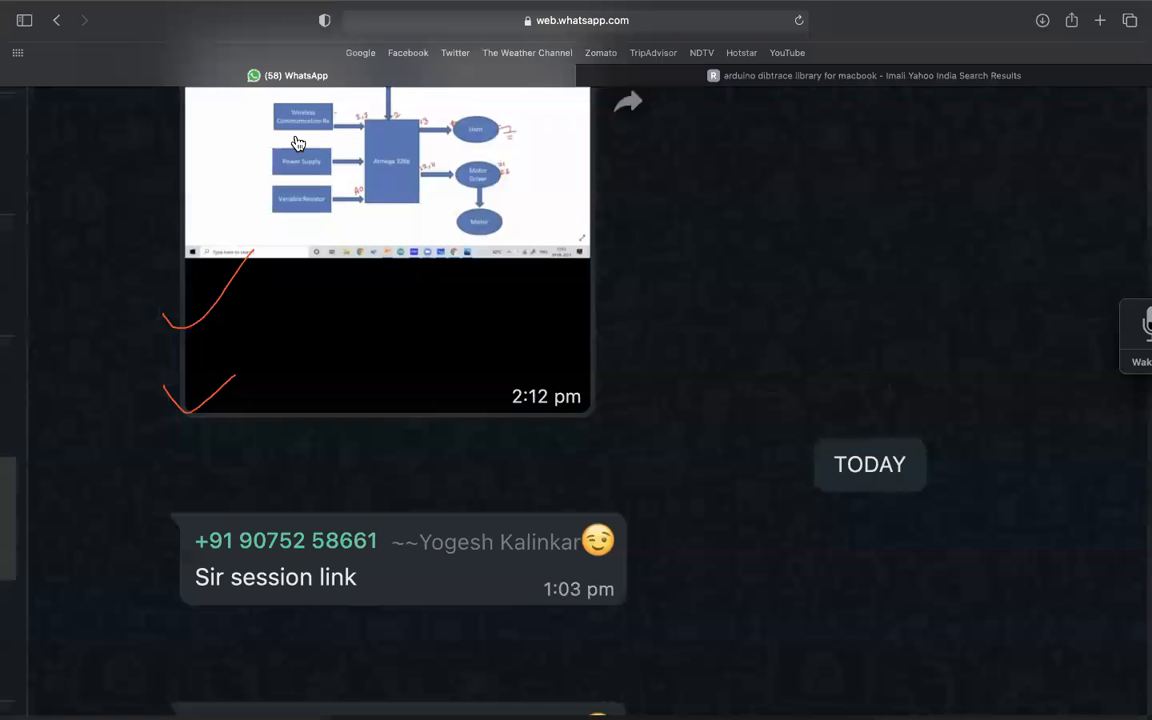
pyautogui.click(740, 76)
pyautogui.click(754, 20)
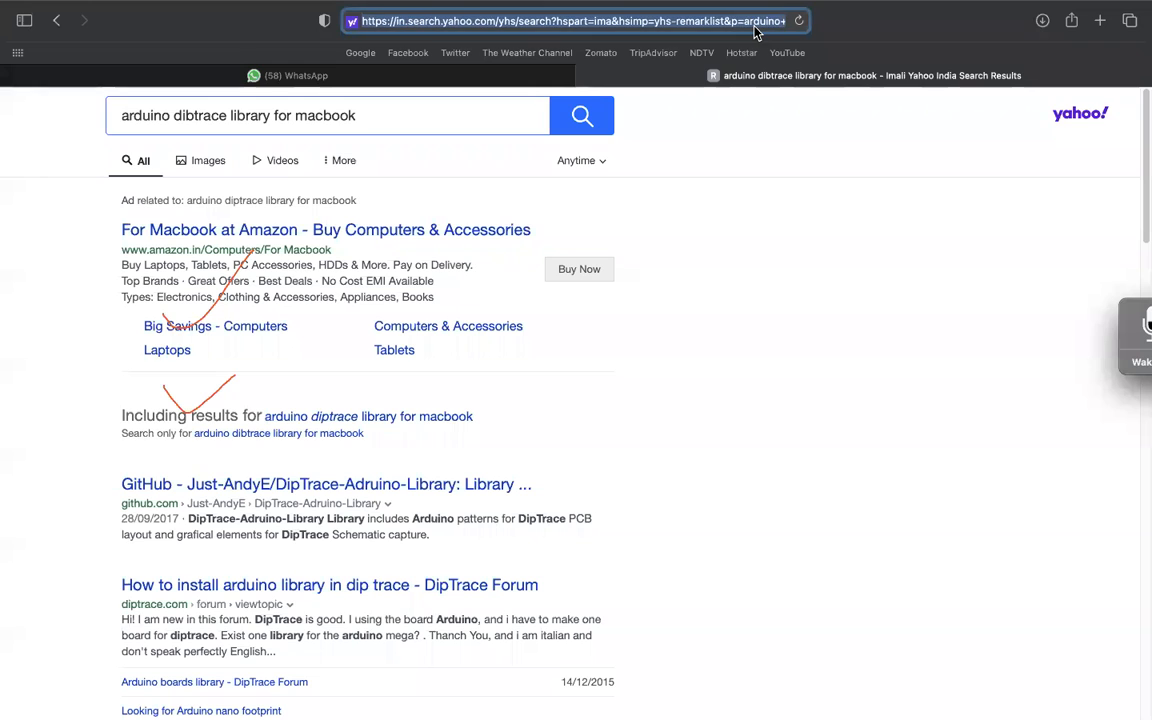
pyautogui.write('pot')
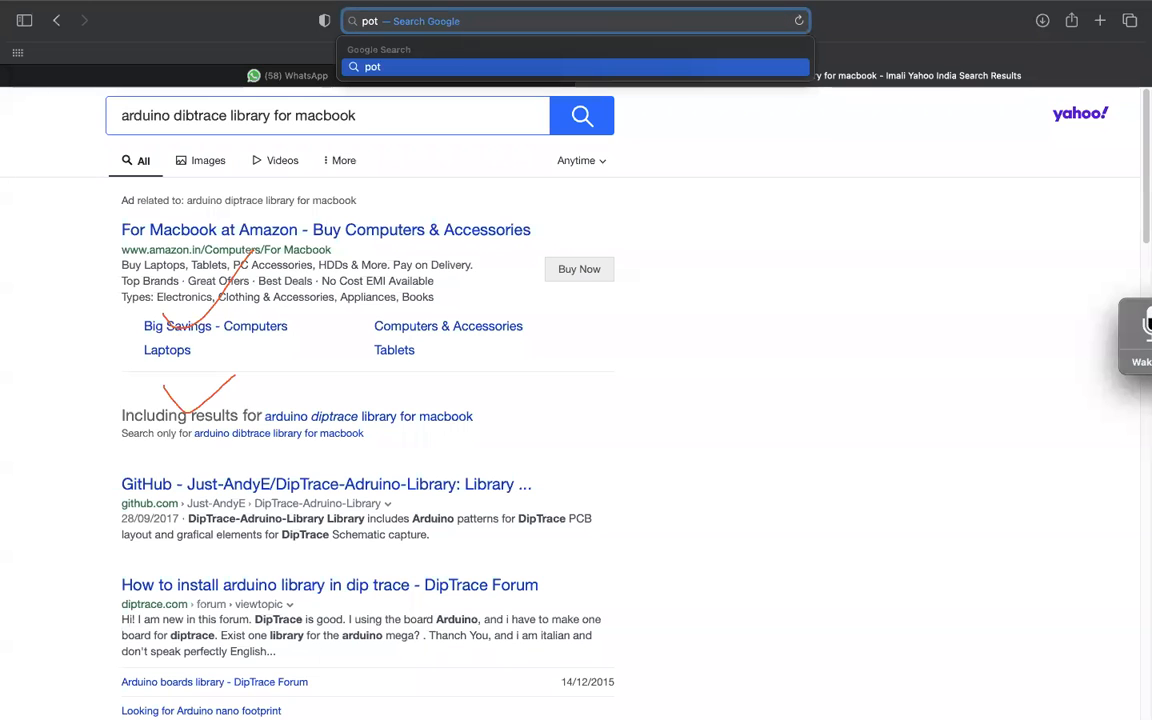
pyautogui.write('10')
pyautogui.press('BackSpace')
pyautogui.press('BackSpace')
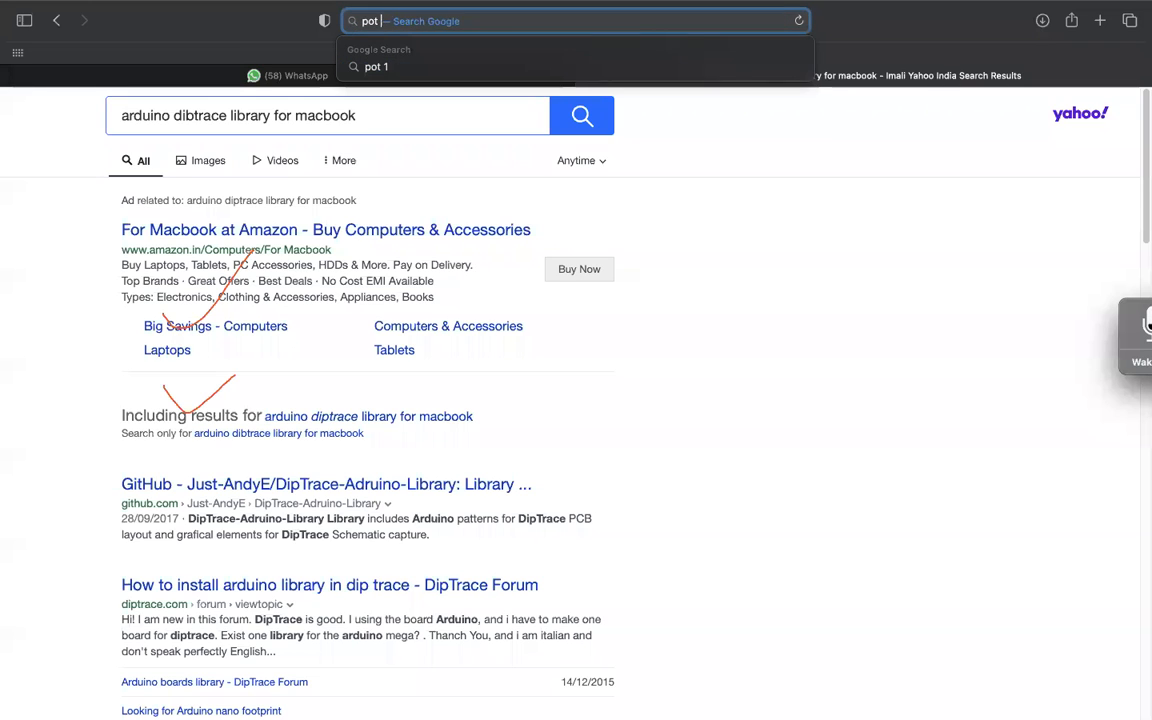
pyautogui.press('Return')
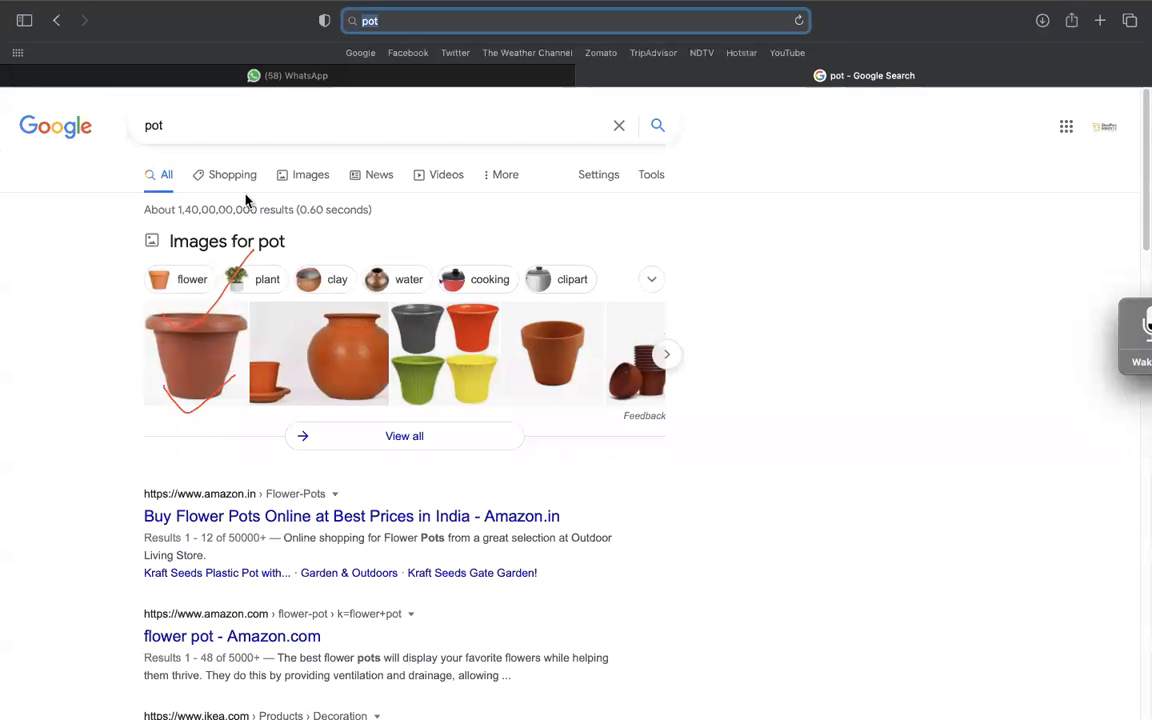
# Step: Search the web for "variable resistor" images, enlarge a three-pin potentiometer photo to examine its pins, and switch back to the PCB Layout program
pyautogui.write('vari')
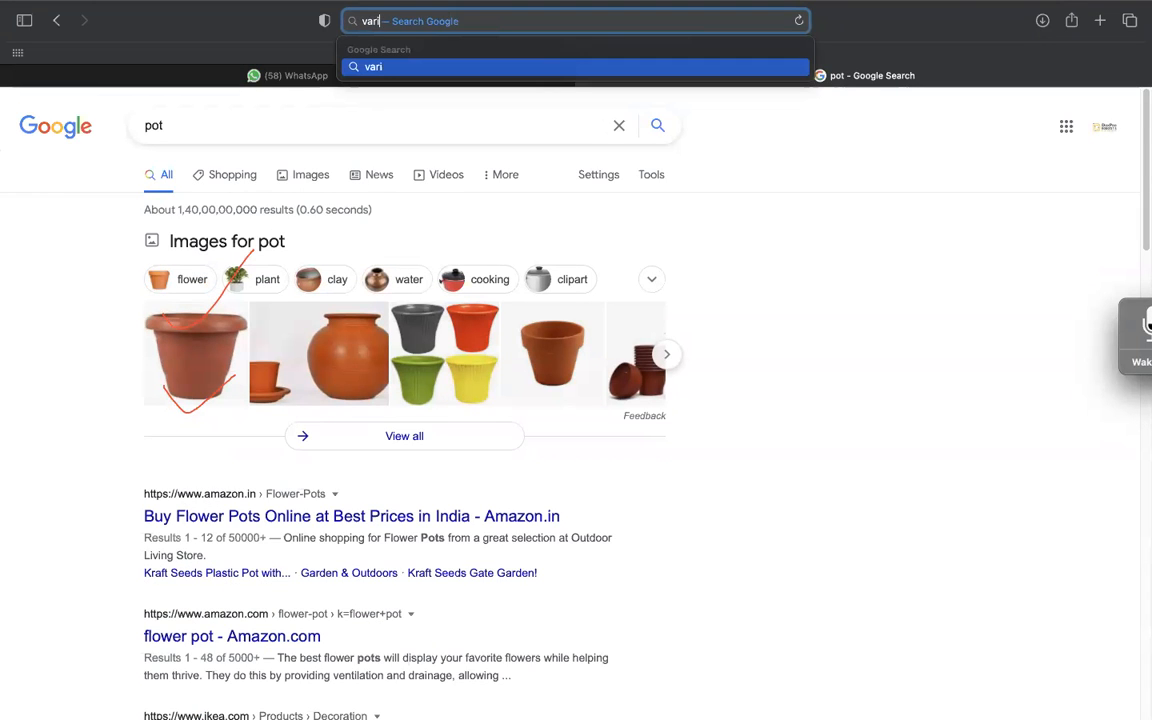
pyautogui.write('able resistor')
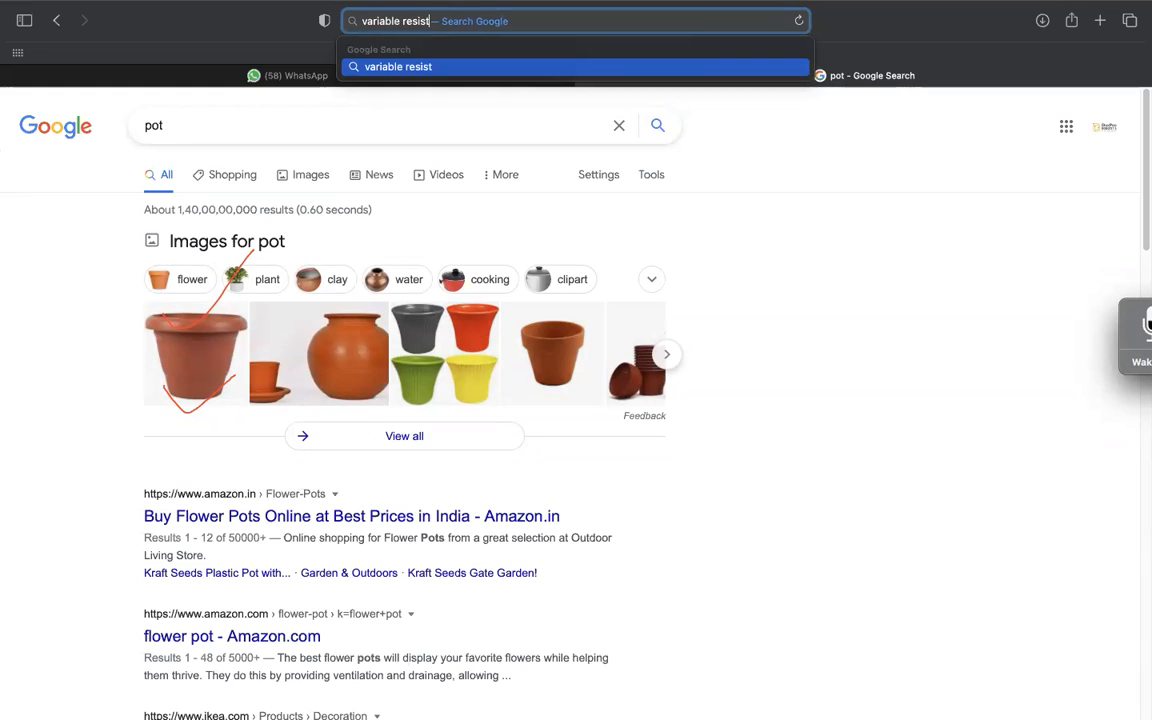
pyautogui.press('Return')
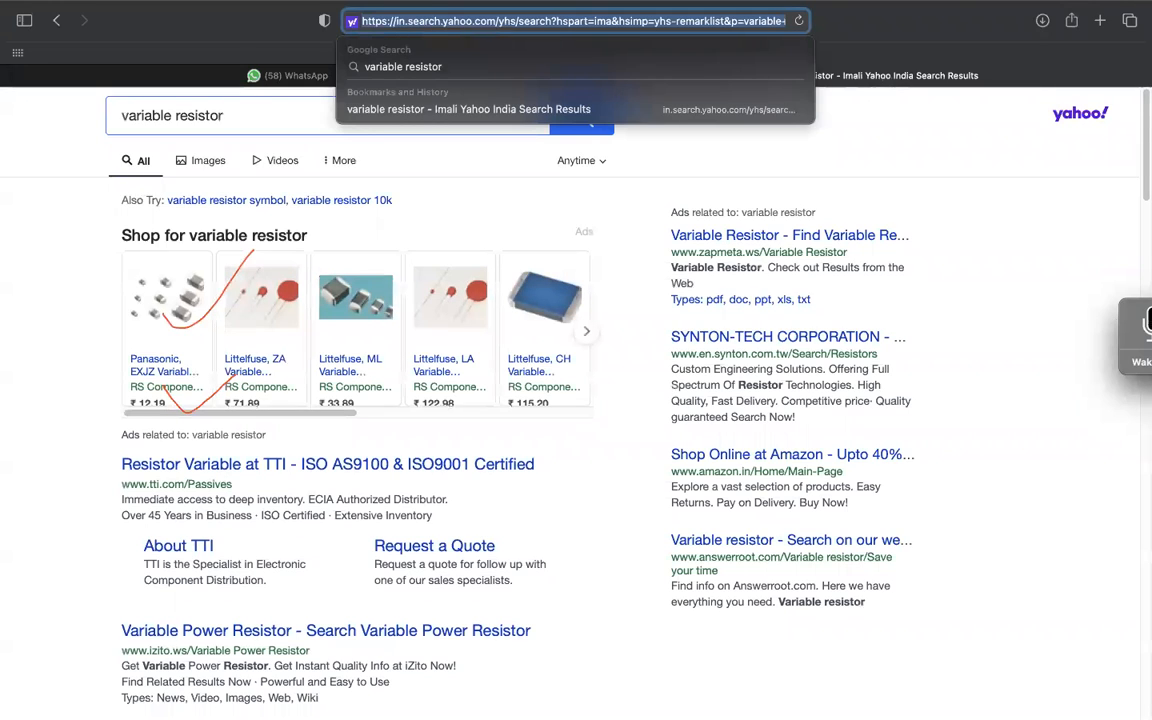
pyautogui.click(175, 22)
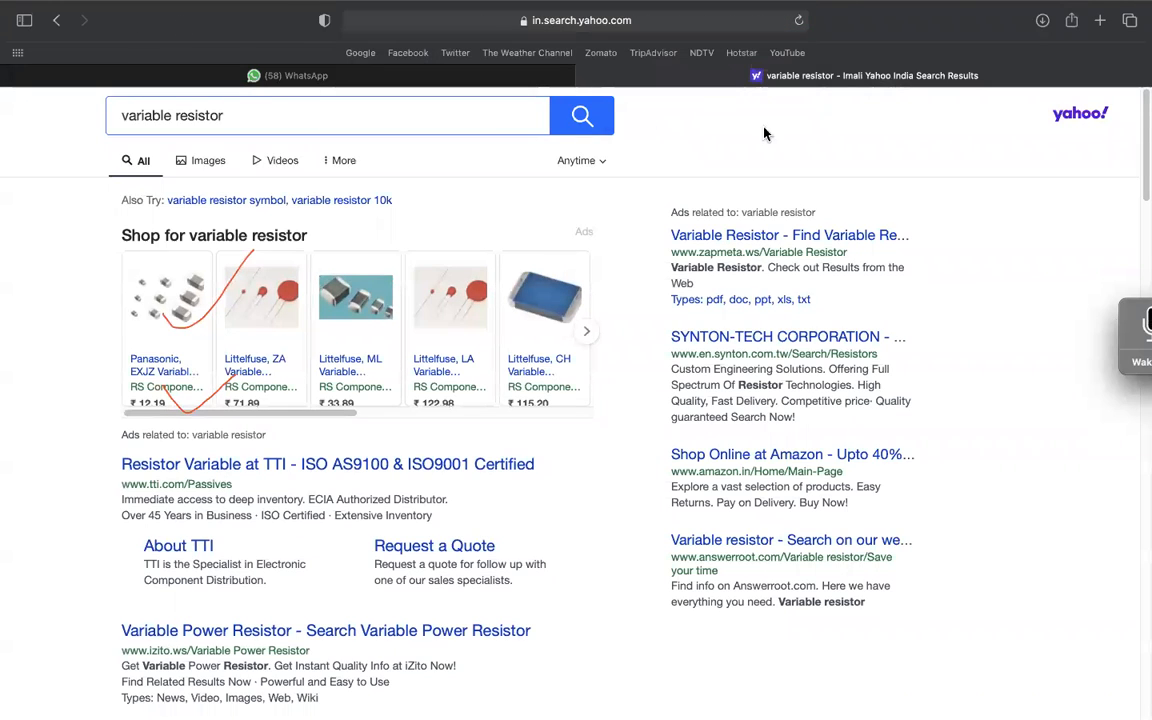
pyautogui.click(209, 162)
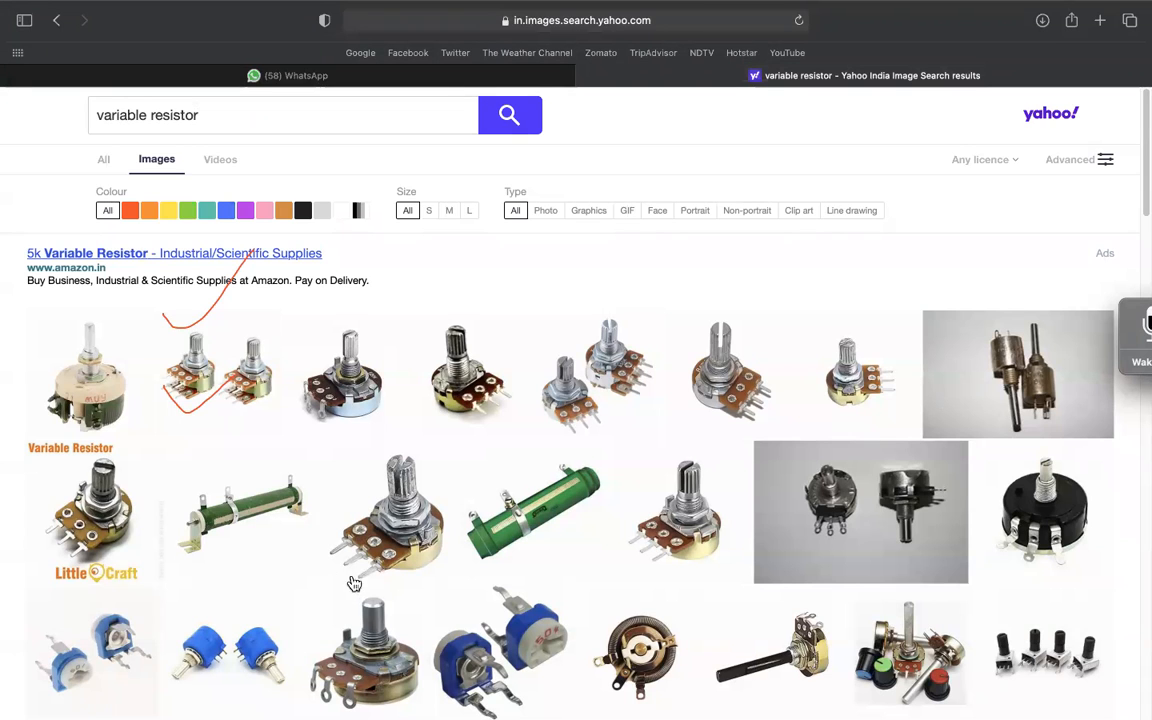
pyautogui.click(397, 507)
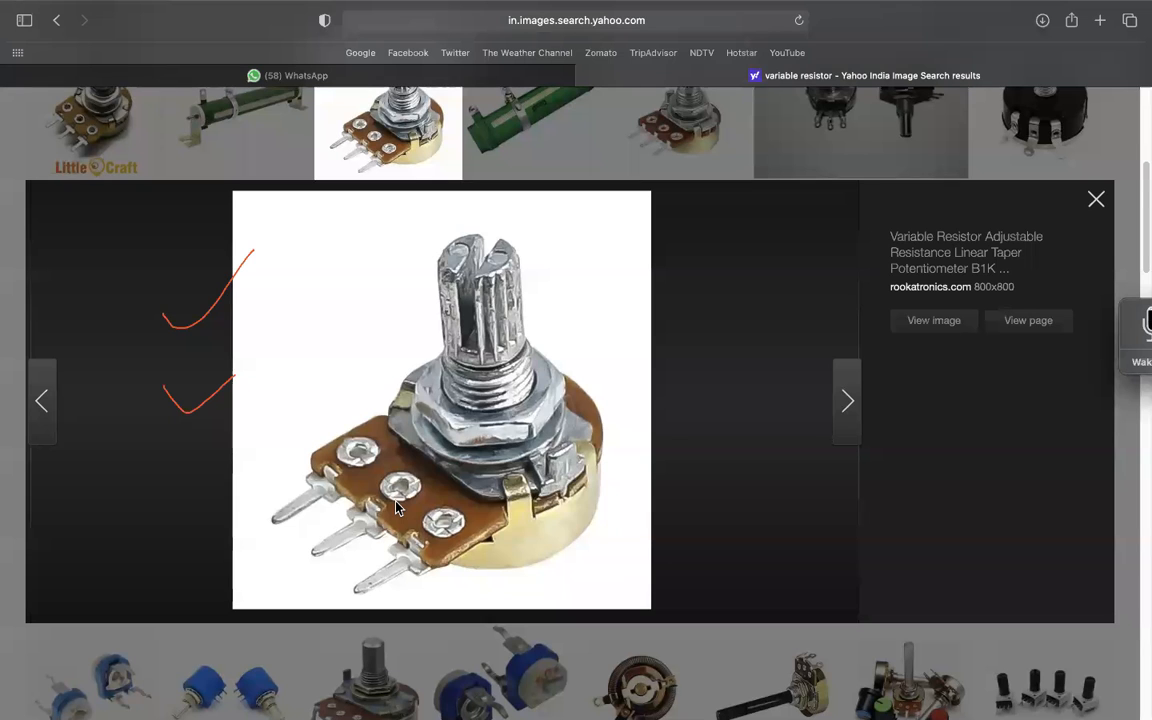
pyautogui.press('super+Tab')
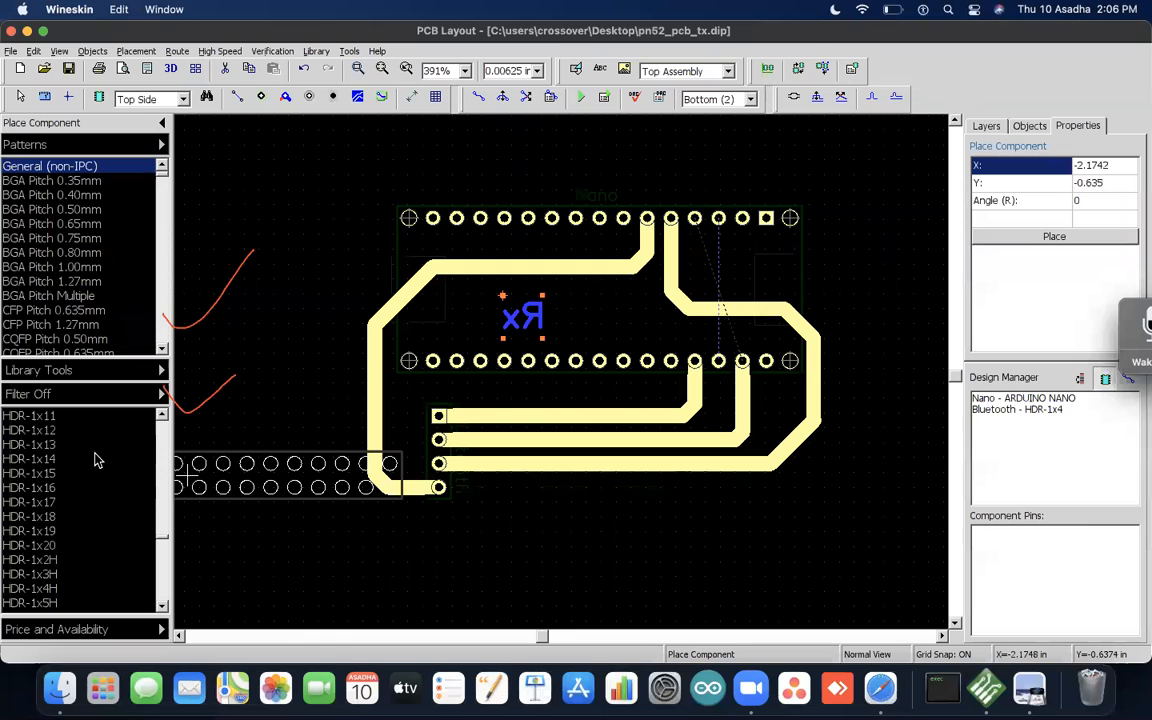
# Step: Look through the General (non-IPC) patterns again for a potentiometer, previewing RES-30.48/22.9x6.3 and RES-55.88/47x10.1 and checking the LED, IDC, HDR and TO groups
pyautogui.scroll(-10, 97, 460)
pyautogui.scroll(-1, 97, 460)
pyautogui.scroll(10, 85, 470)
pyautogui.scroll(-4, 85, 470)
pyautogui.scroll(-8, 85, 470)
pyautogui.scroll(9, 85, 470)
pyautogui.click(60, 486)
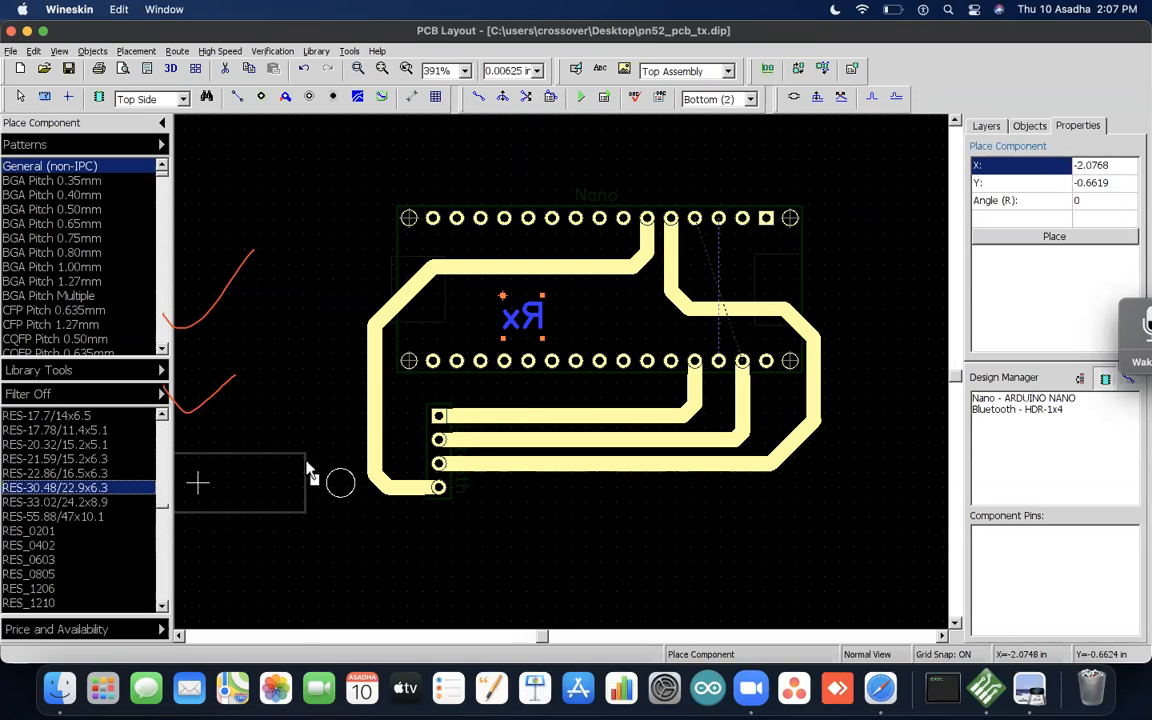
pyautogui.press('Down')
pyautogui.press('Down')
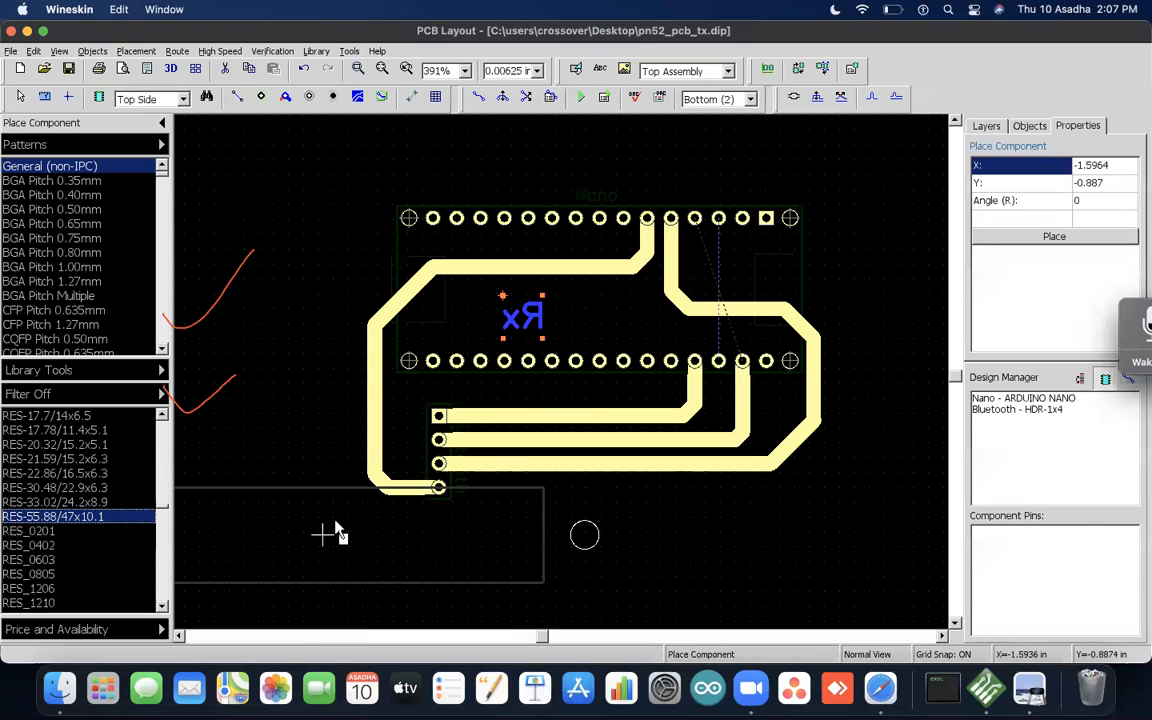
pyautogui.scroll(5, 48, 510)
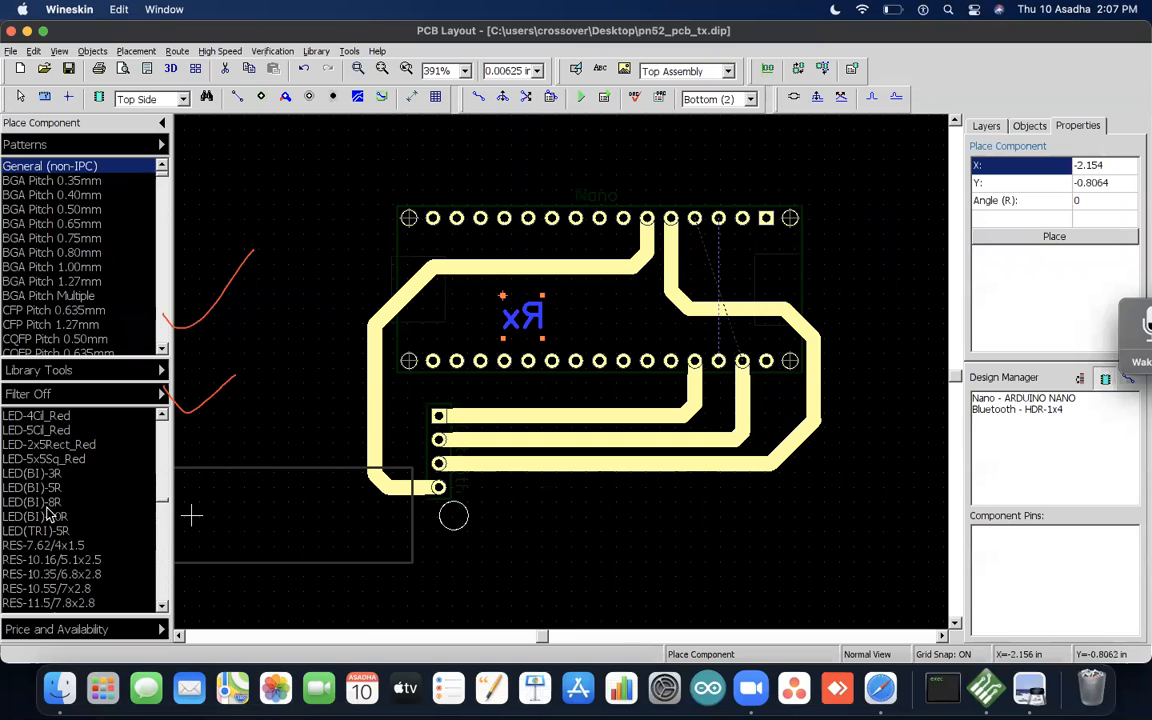
pyautogui.scroll(10, 48, 514)
pyautogui.scroll(-5, 48, 514)
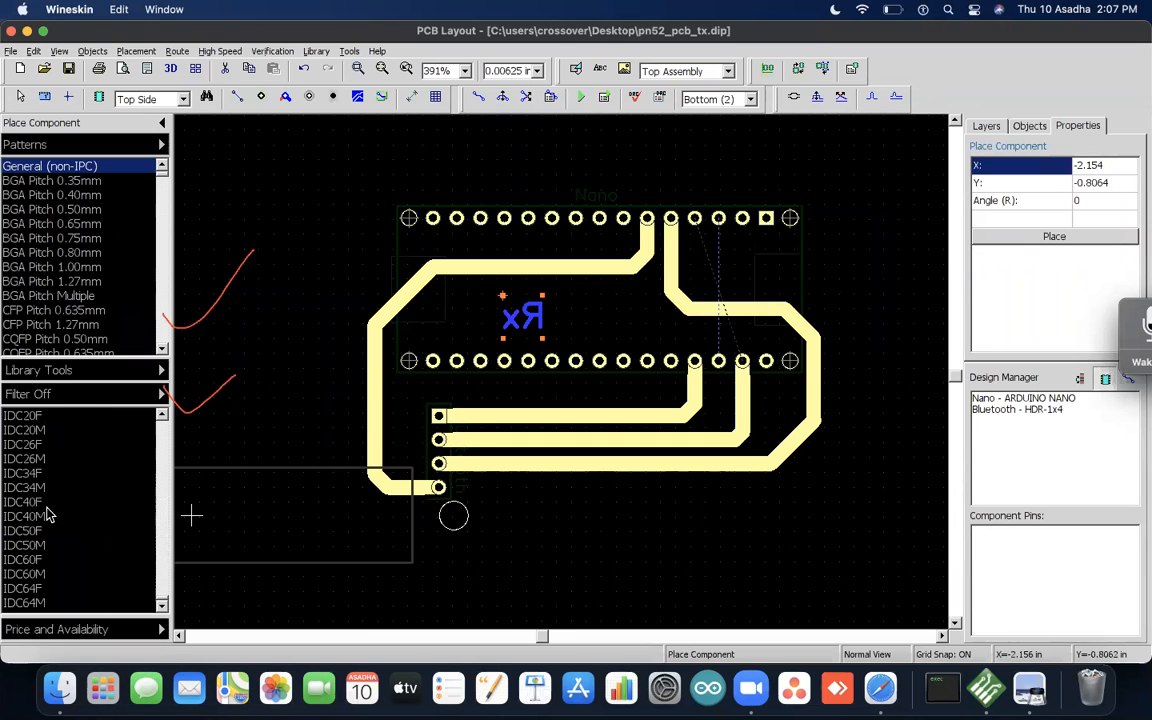
pyautogui.scroll(5, 48, 515)
pyautogui.scroll(-20, 48, 515)
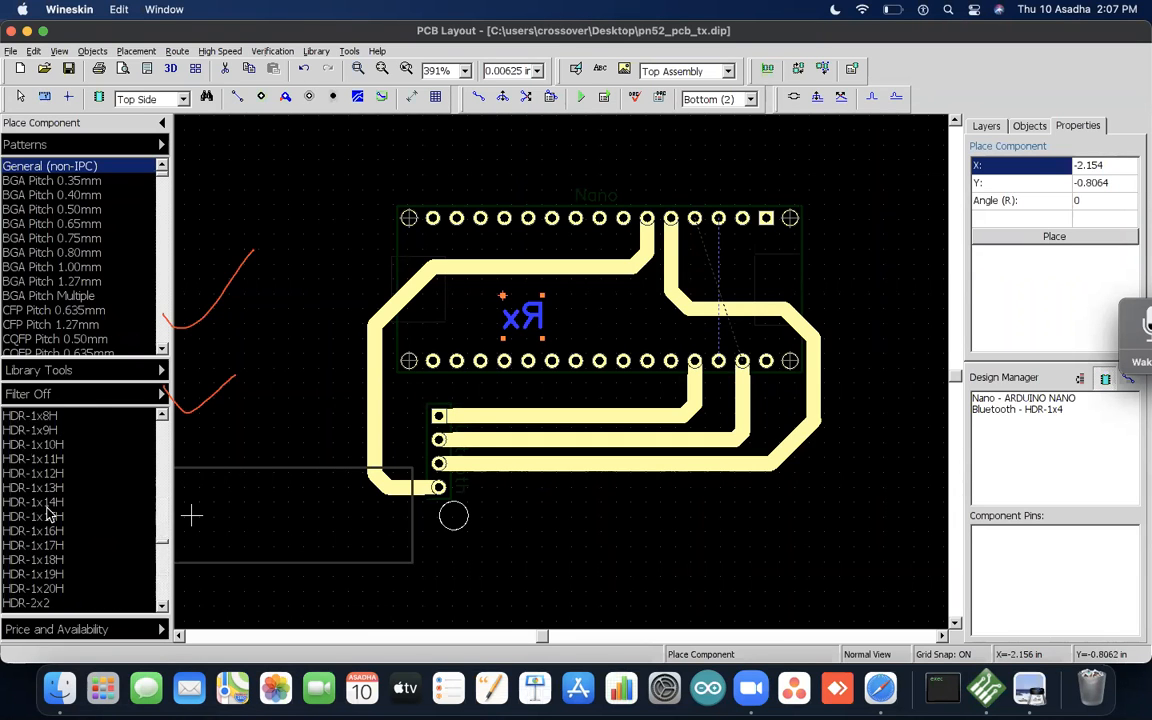
pyautogui.scroll(5, 48, 515)
pyautogui.scroll(-2, 48, 515)
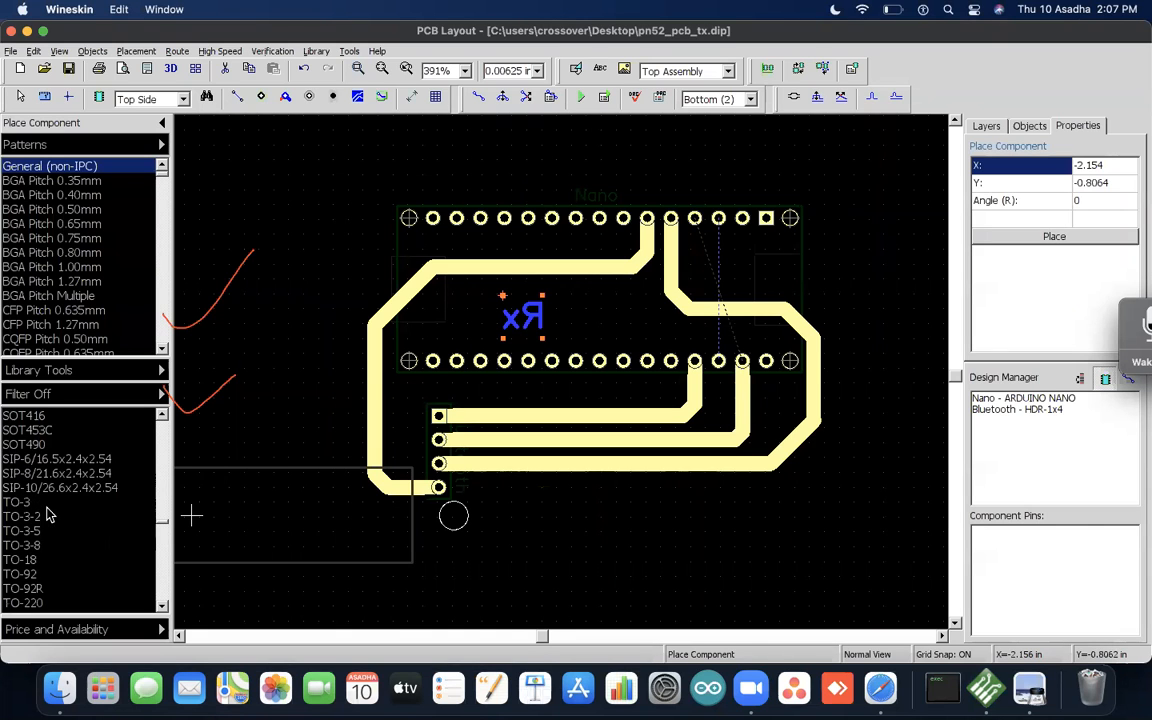
# Step: Find the Potentiometers Trimmers SMD library and preview its BOURNS patterns from the 3214 series to BOURNS_3302W
pyautogui.click(74, 256)
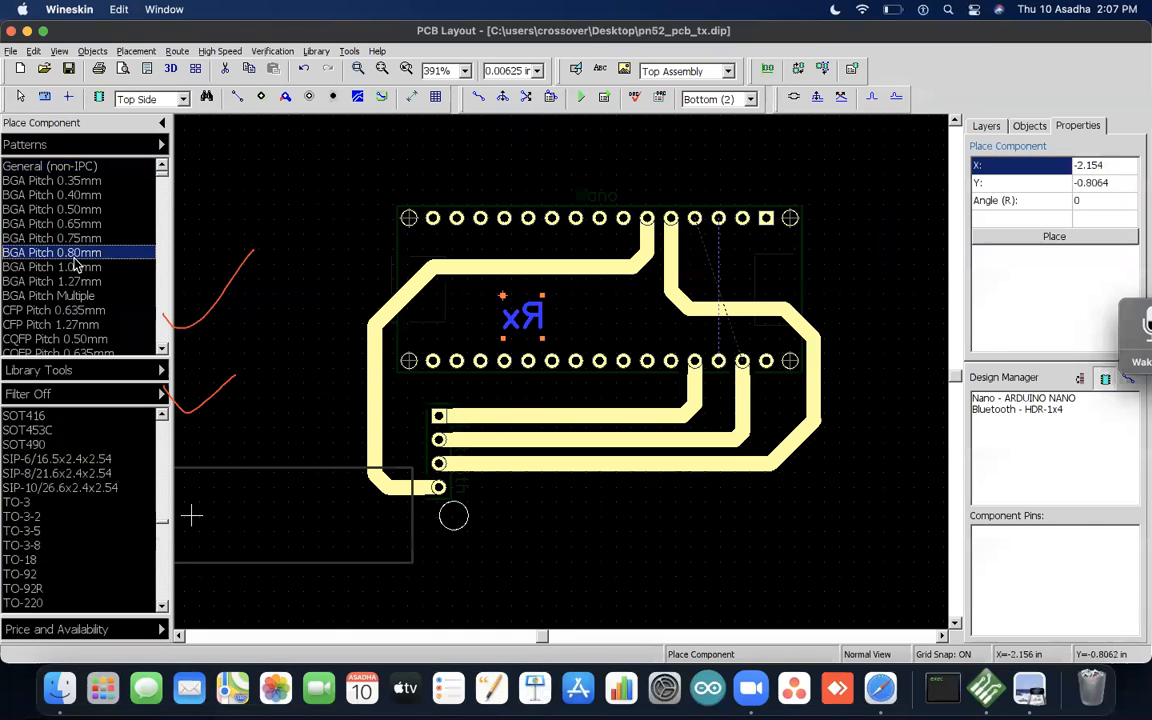
pyautogui.scroll(-20, 74, 262)
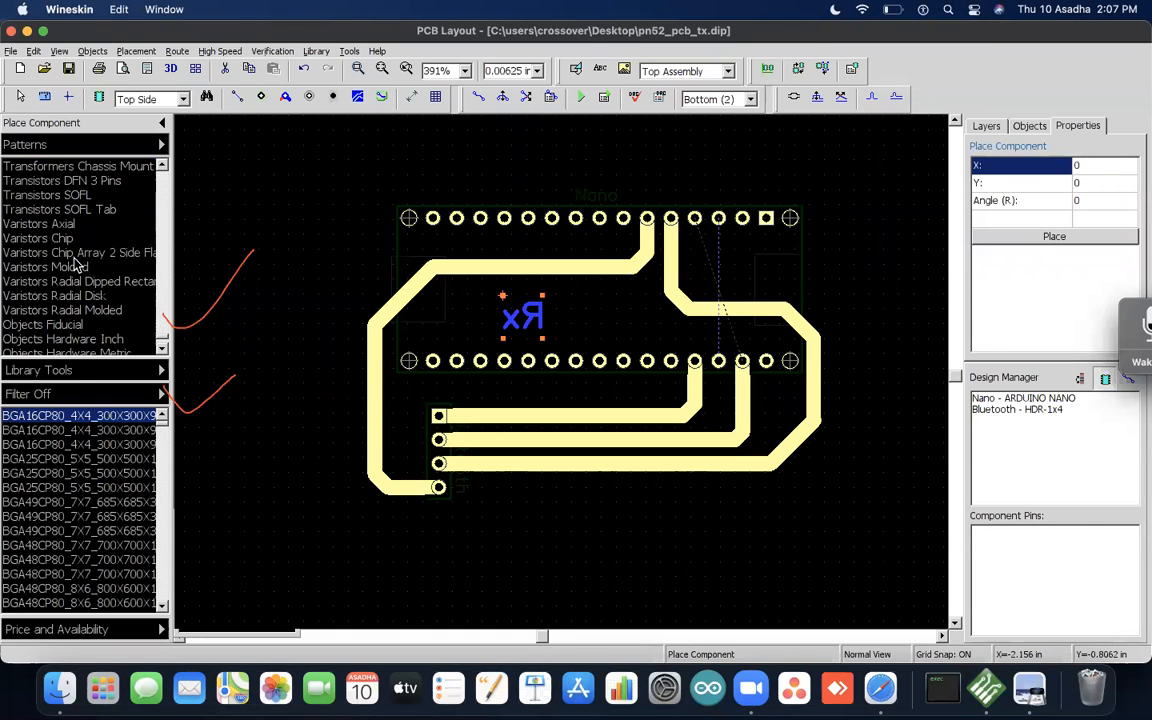
pyautogui.scroll(15, 74, 262)
pyautogui.click(51, 298)
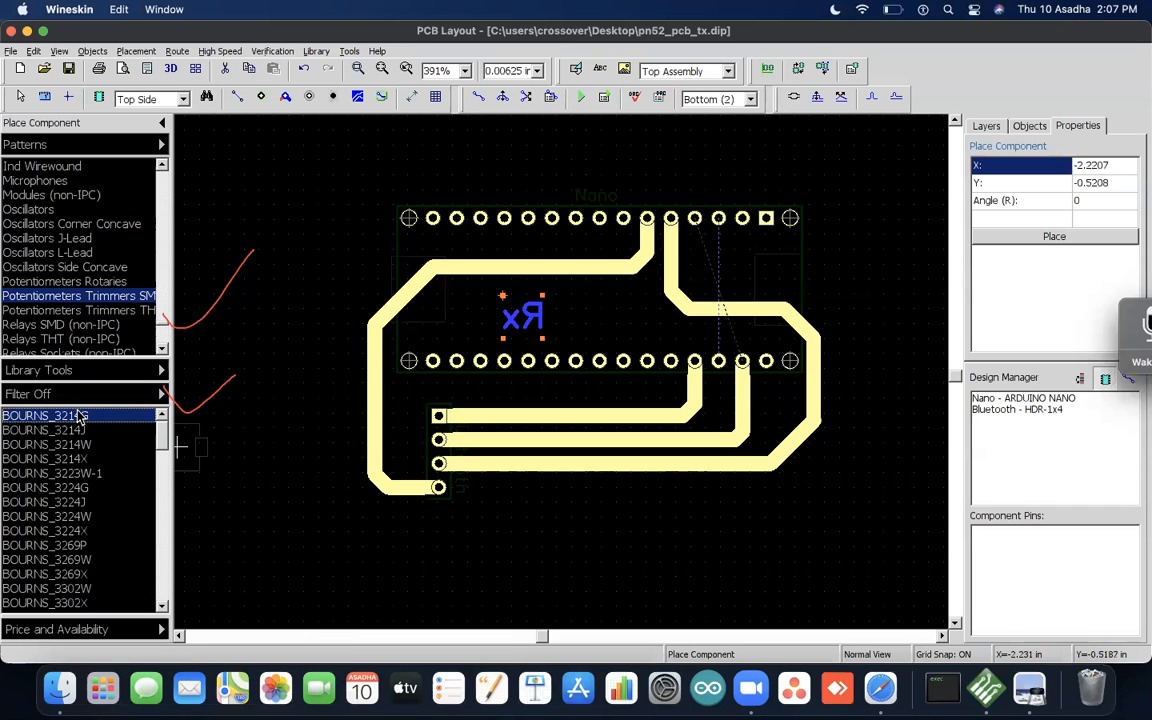
pyautogui.click(70, 444)
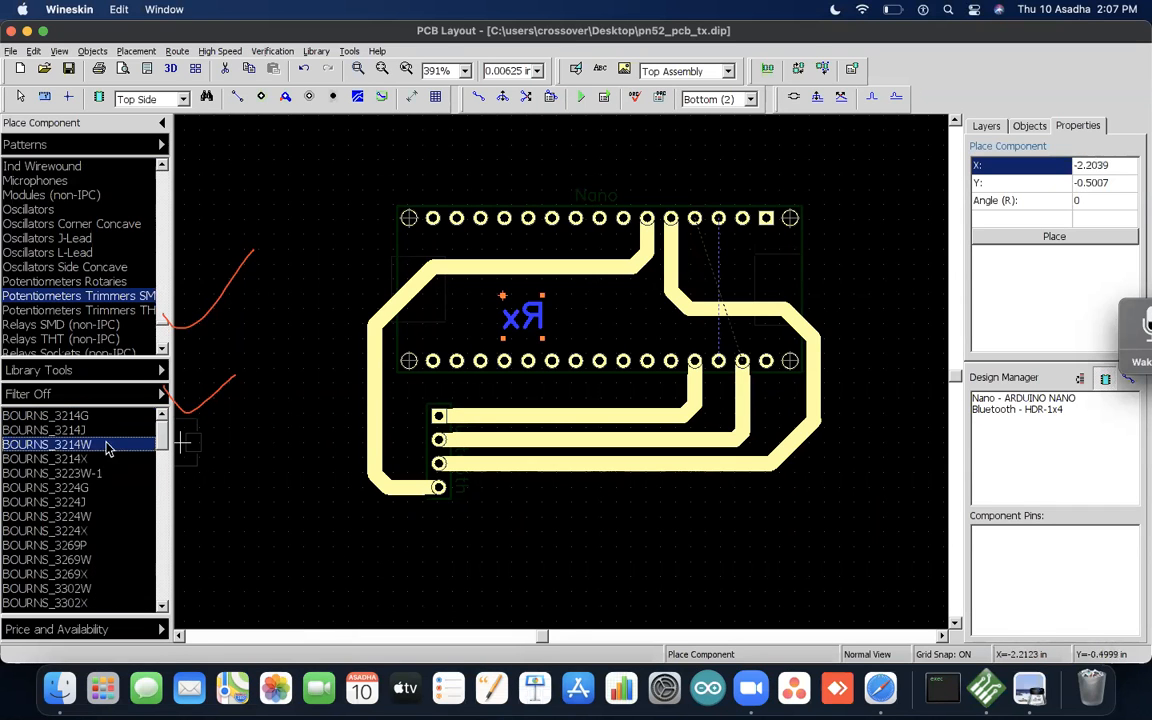
pyautogui.click(100, 460)
pyautogui.click(102, 487)
pyautogui.click(104, 501)
pyautogui.click(110, 474)
pyautogui.click(111, 515)
pyautogui.click(37, 588)
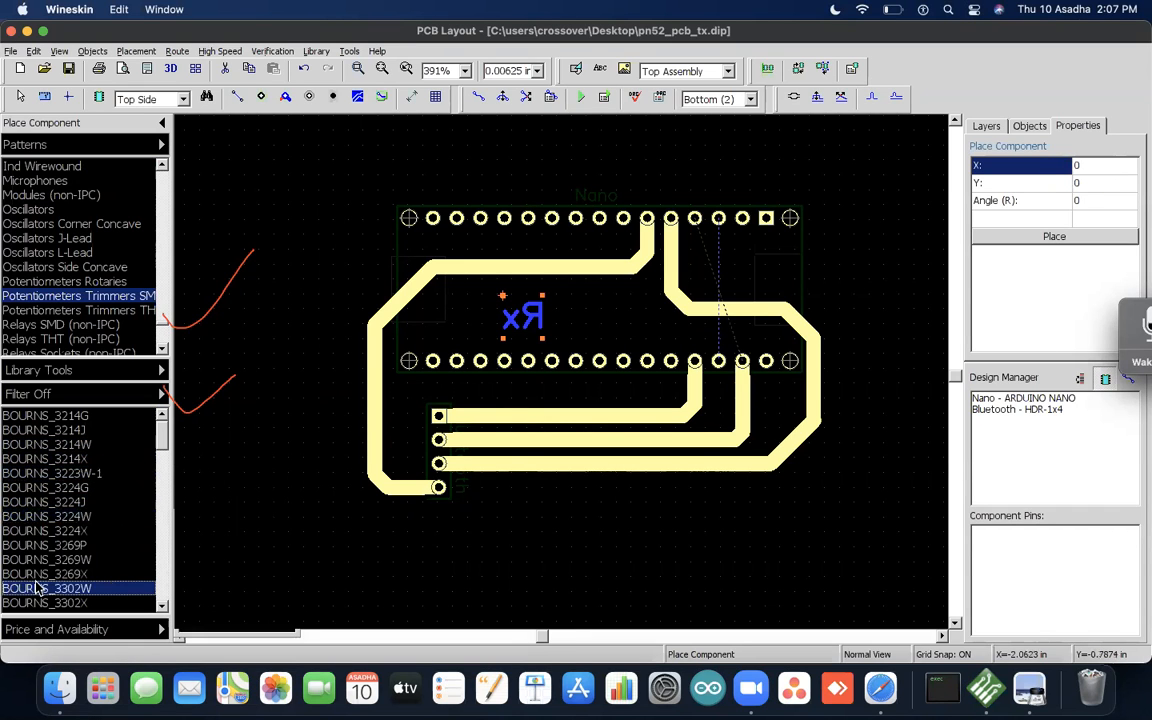
# Step: Check the remaining SMD trimmer patterns, including BOURNS_3364X, COPAL_SM-3A, PANASONIC_EVM3Y and PANASONIC_EVM3V
pyautogui.click(55, 545)
pyautogui.scroll(-20, 56, 541)
pyautogui.scroll(10, 56, 540)
pyautogui.click(87, 532)
pyautogui.click(26, 503)
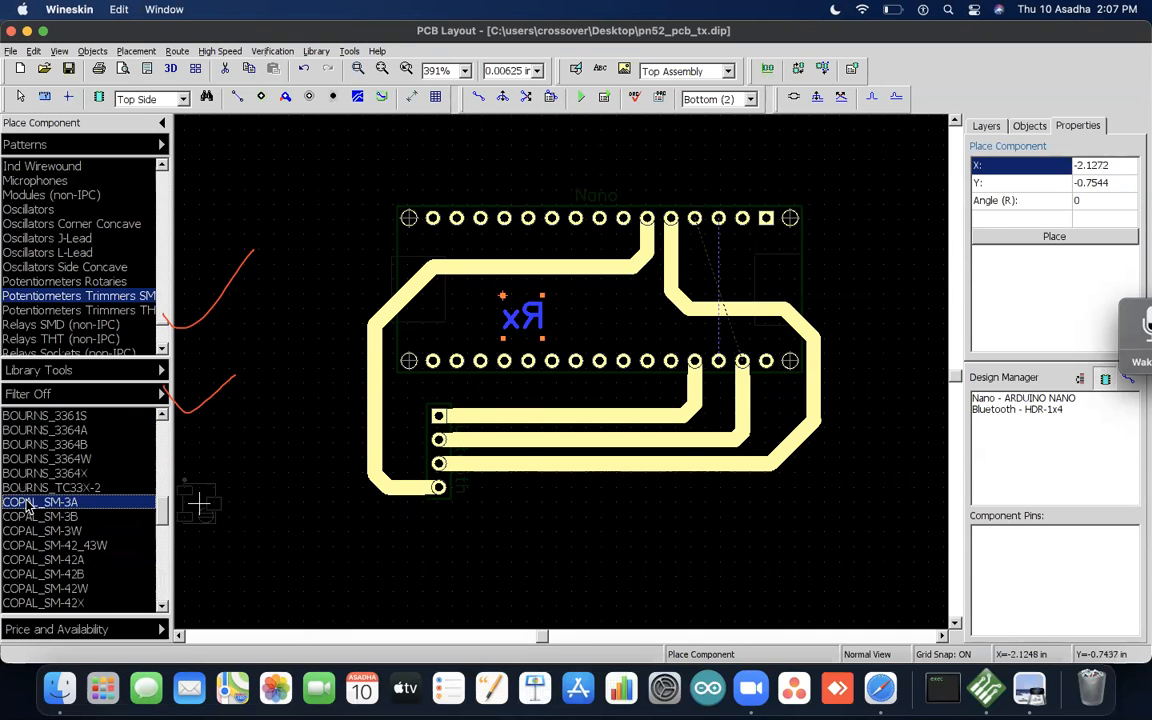
pyautogui.click(94, 474)
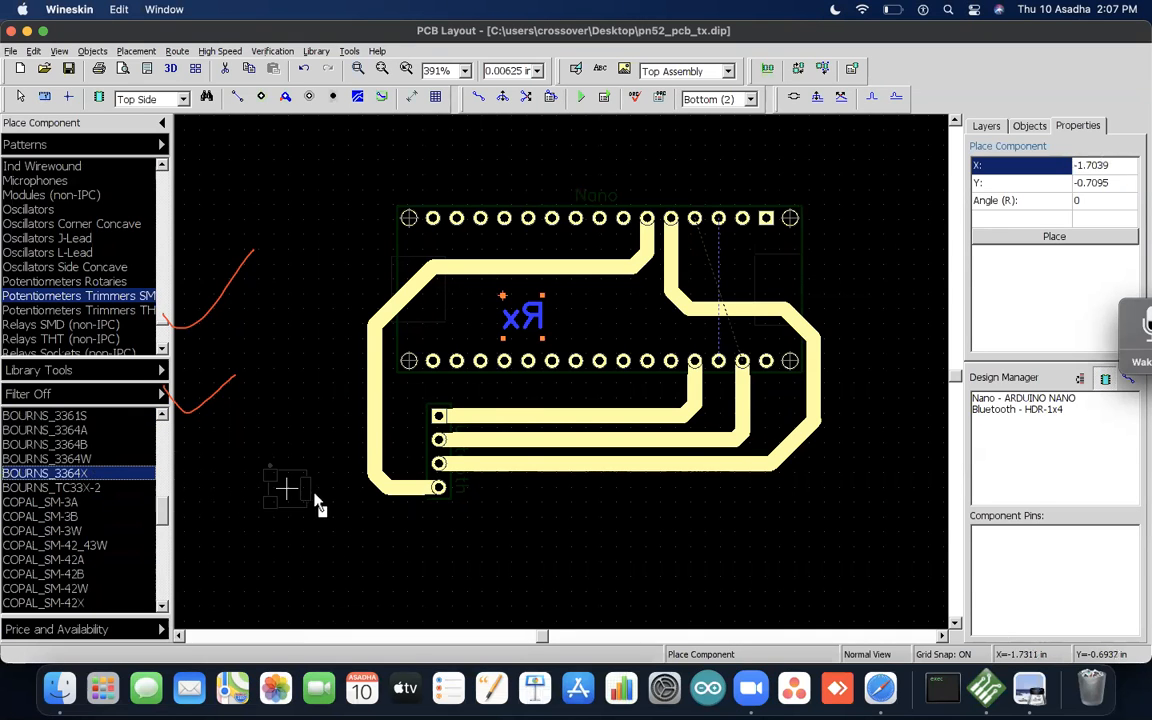
pyautogui.scroll(-10, 73, 540)
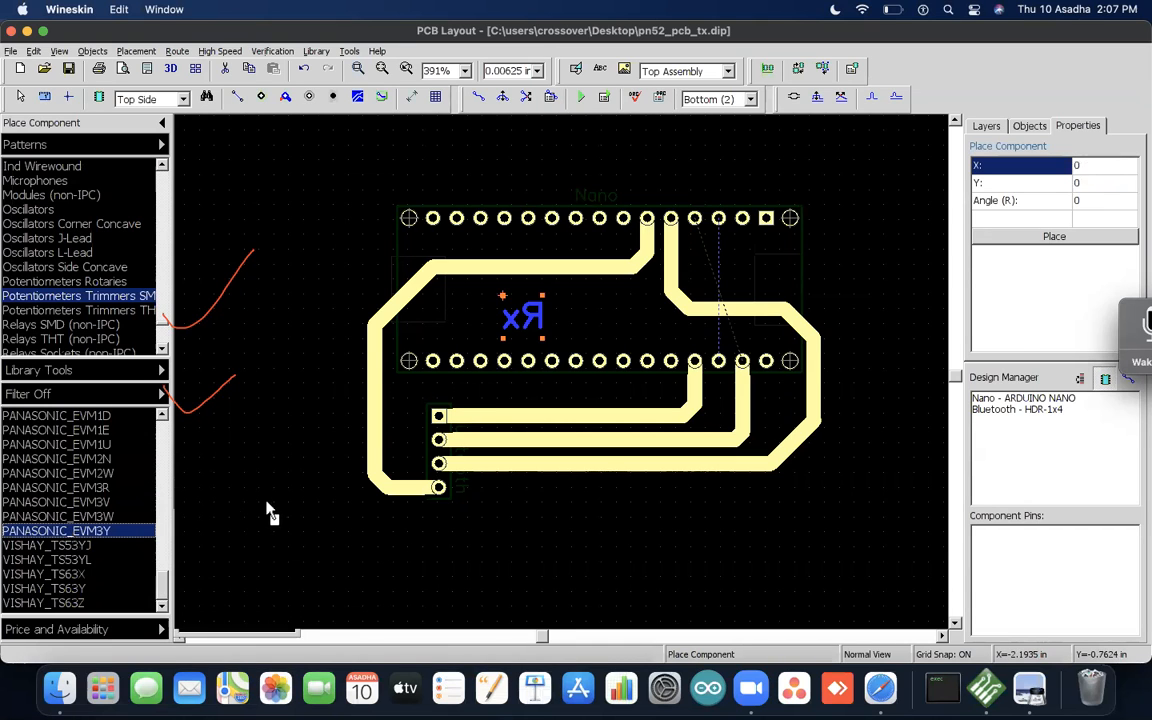
pyautogui.click(88, 503)
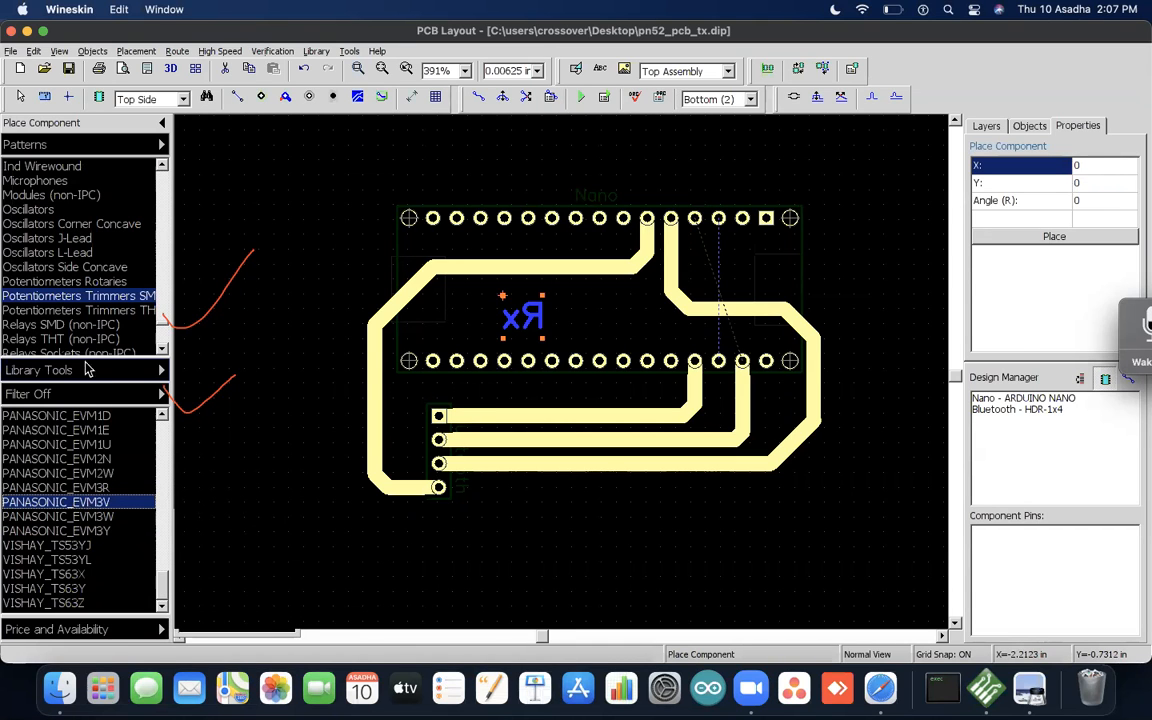
# Step: Open the Potentiometers Trimmers THT library, preview BOURNS_3005P, BOURNS_3006P and BOURNS_3006W, and make Top (1) the active layer
pyautogui.click(80, 310)
pyautogui.click(60, 430)
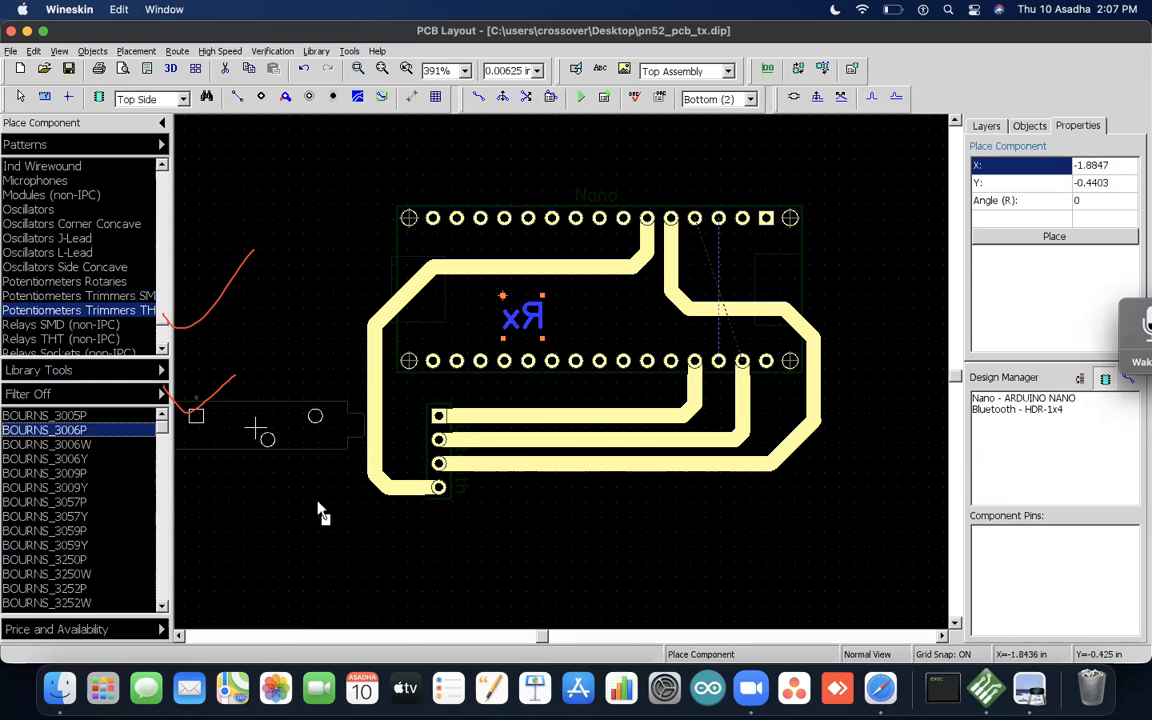
pyautogui.click(85, 415)
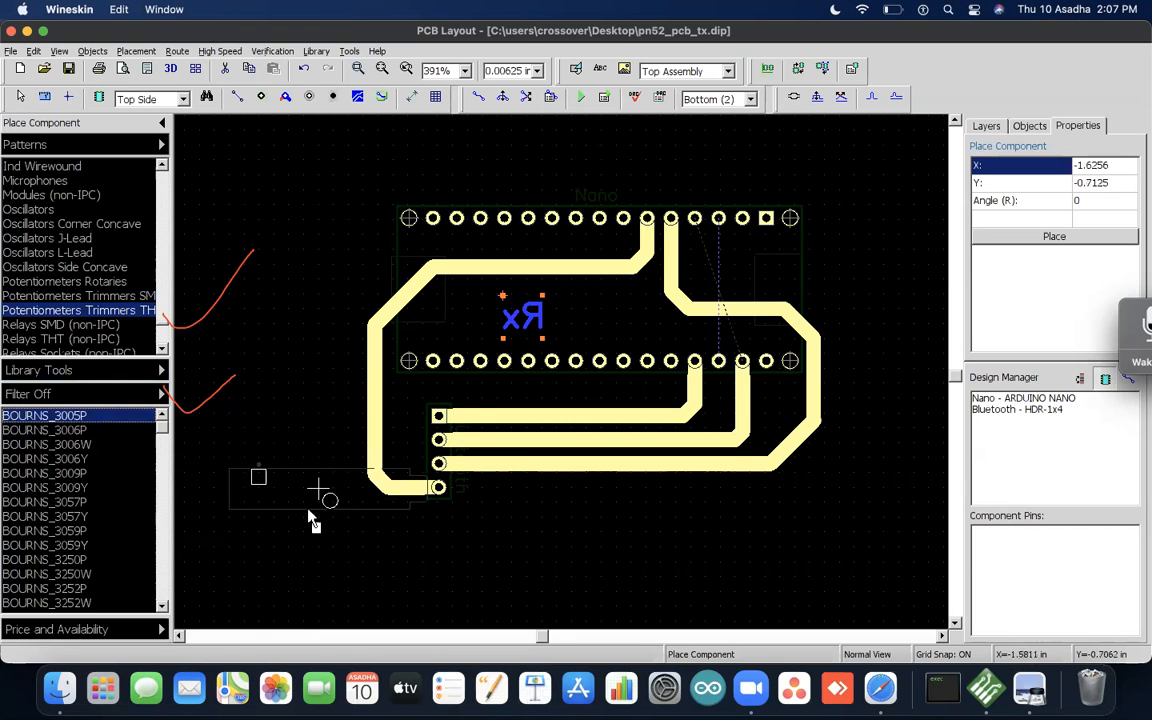
pyautogui.click(50, 444)
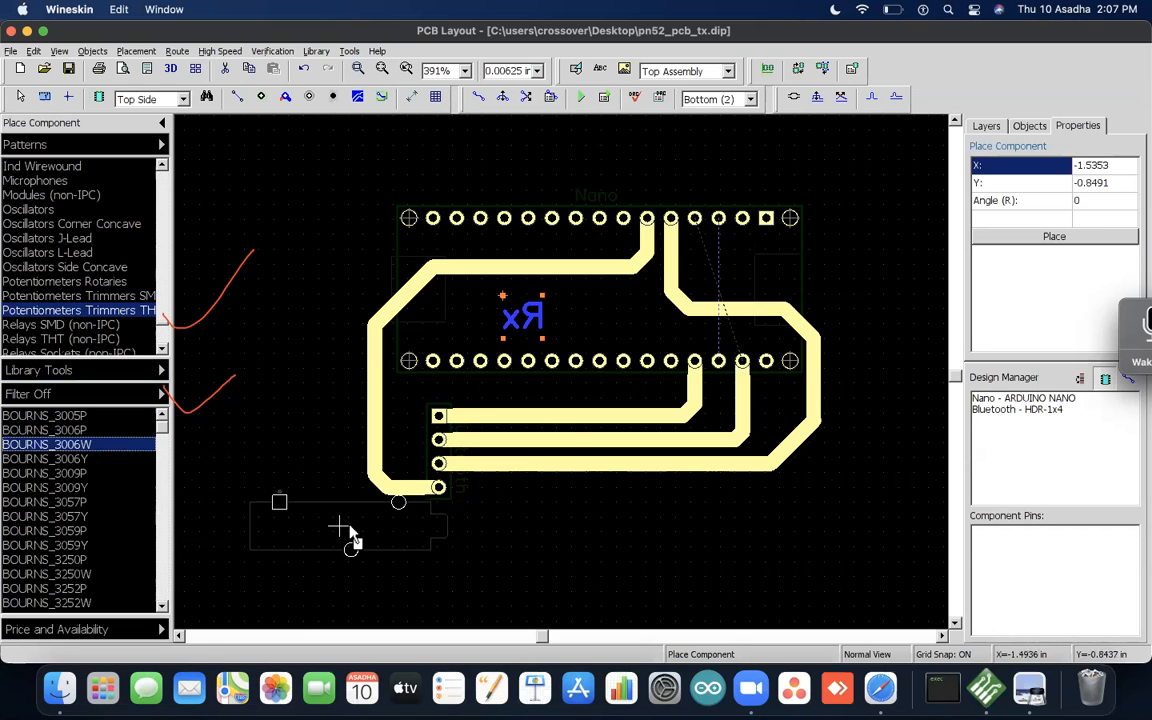
pyautogui.press('t')
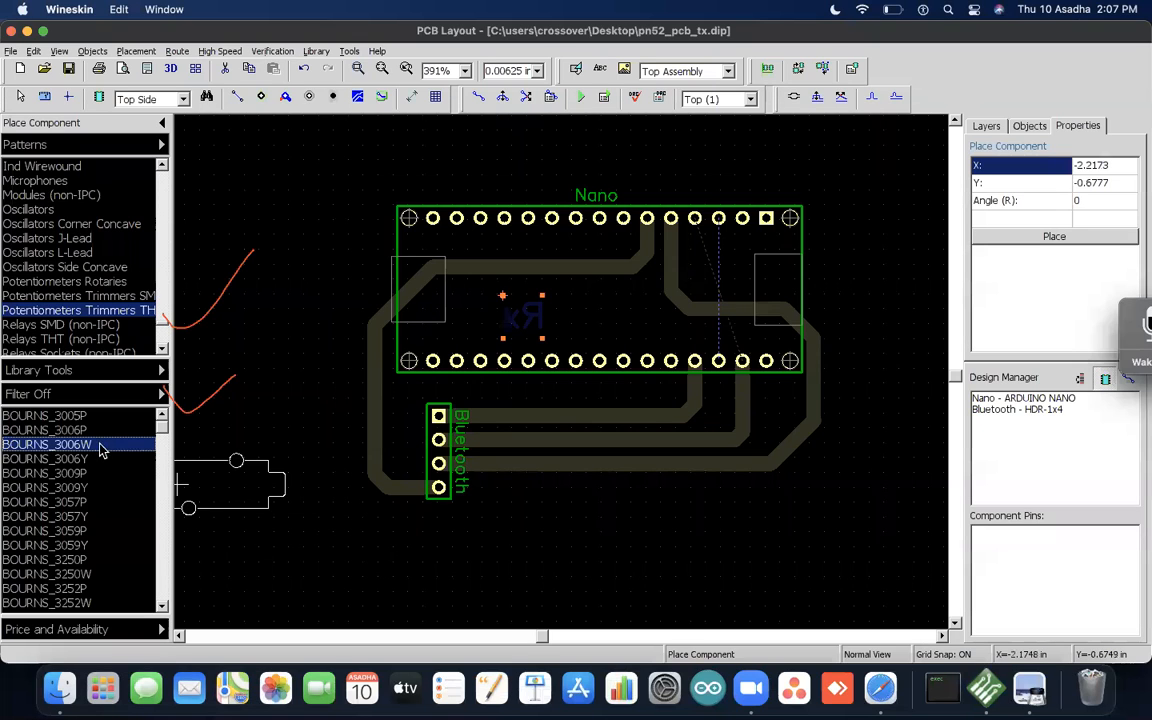
# Step: Preview further through-hole trimmer patterns, from BOURNS_3006Y through BOURNS_3057P and BOURNS_3059P to BOURNS_3352V and BOURNS_3352P
pyautogui.click(80, 458)
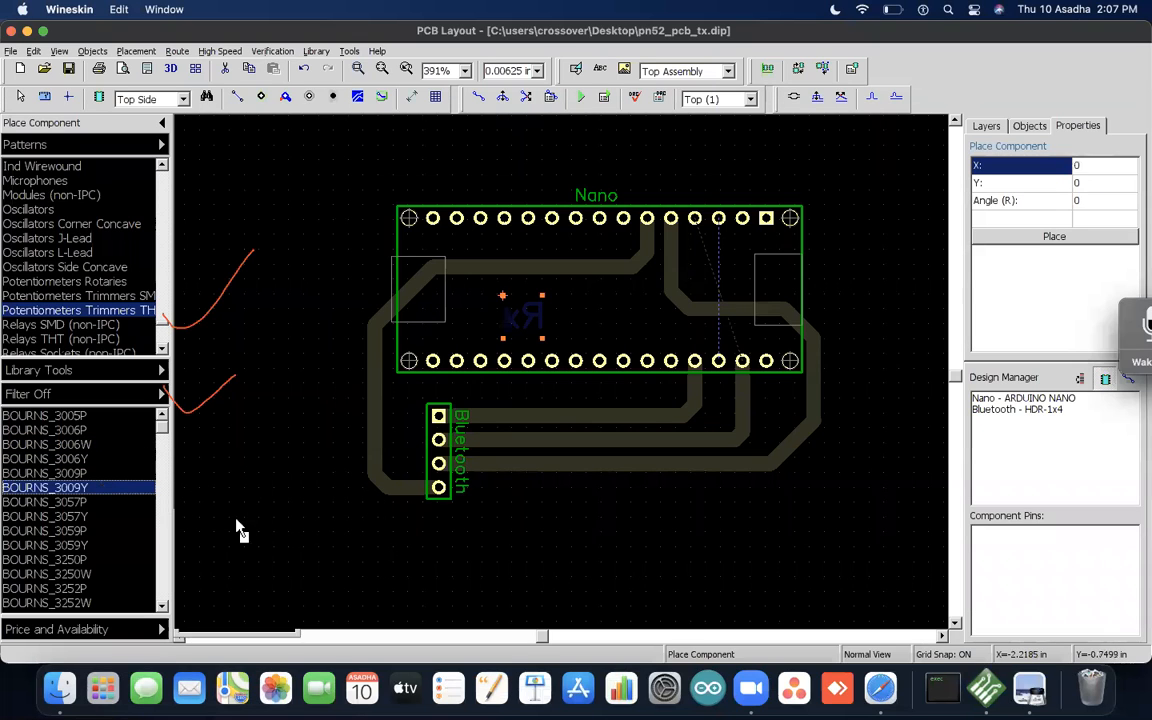
pyautogui.click(60, 502)
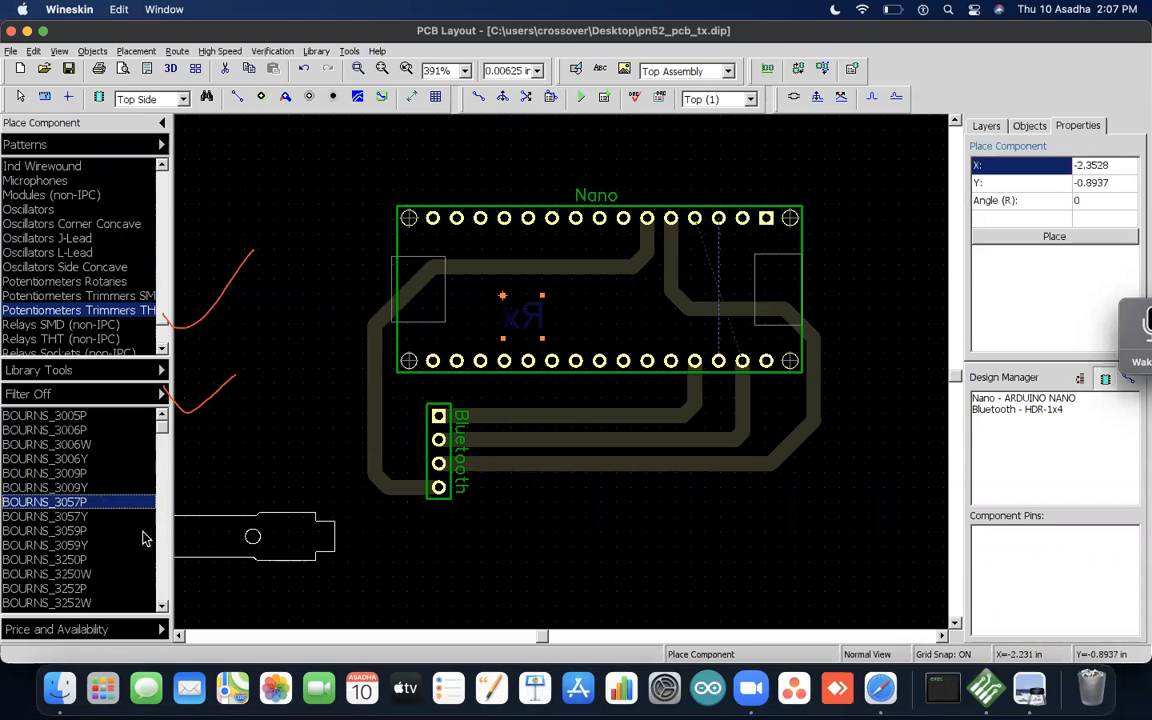
pyautogui.click(112, 531)
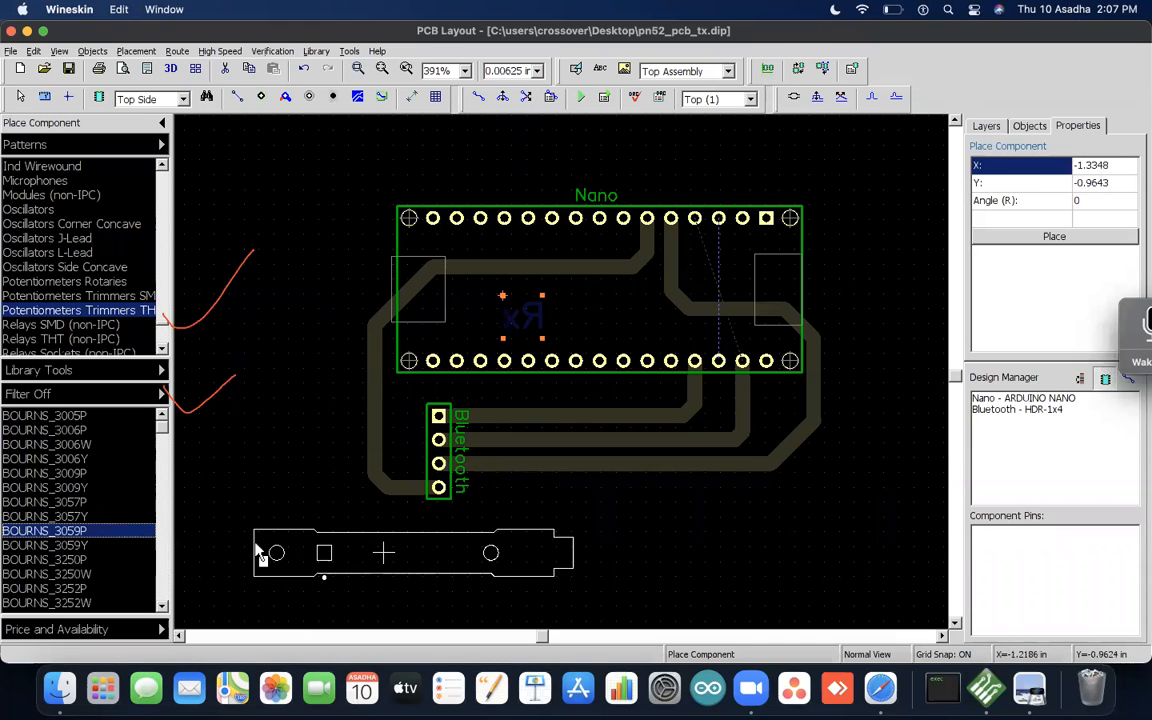
pyautogui.click(80, 562)
pyautogui.scroll(-15, 80, 562)
pyautogui.click(81, 562)
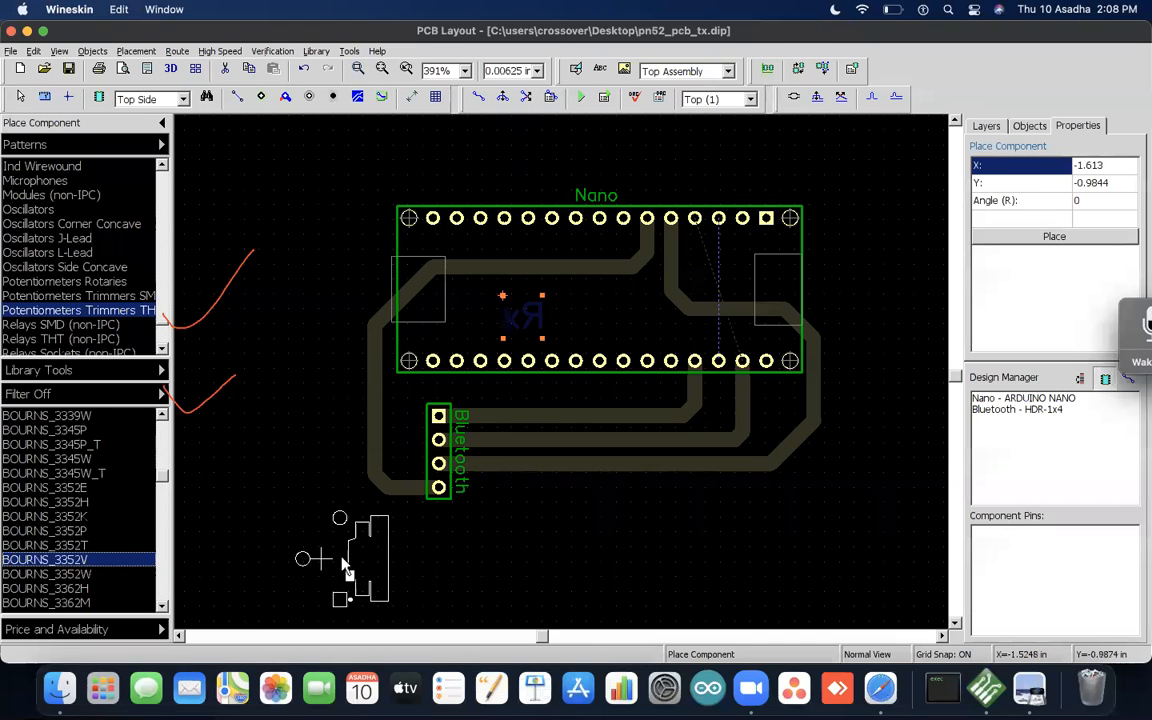
pyautogui.click(60, 530)
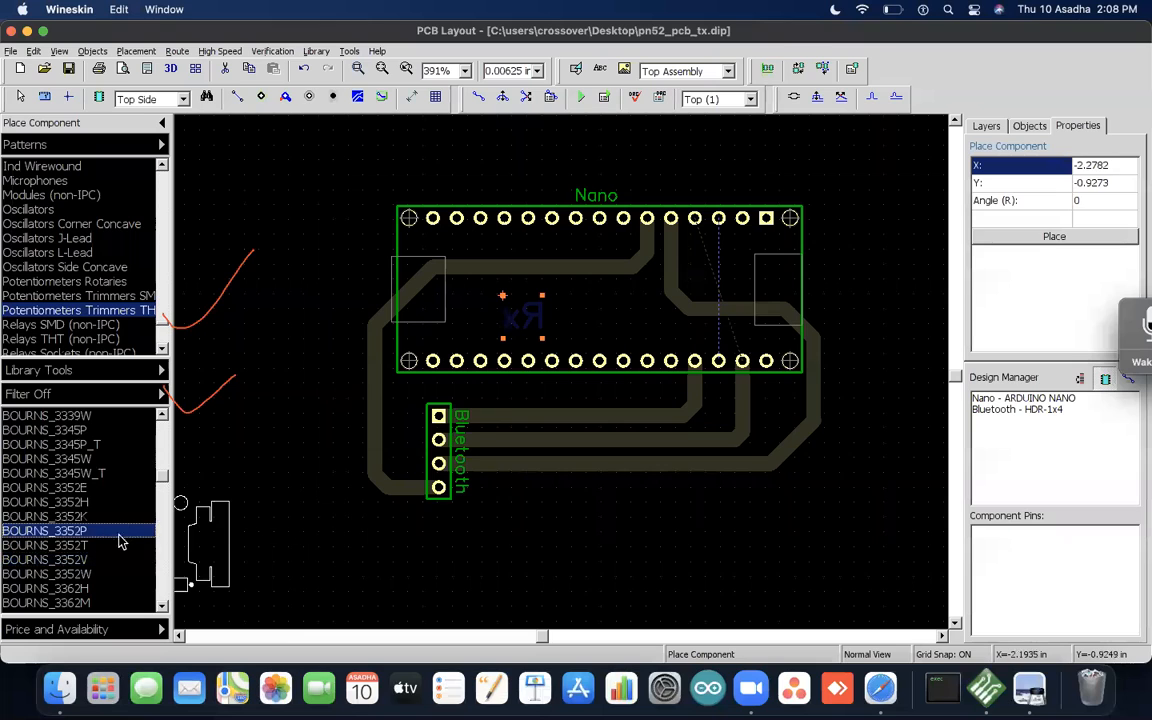
# Step: Compare the pin arrangements of the BOURNS 3345, 3352 and 3386 trimmers, including BOURNS_3345W_T, BOURNS_3345P_T, BOURNS_3386H-EY5 and BOURNS_3386G
pyautogui.click(117, 473)
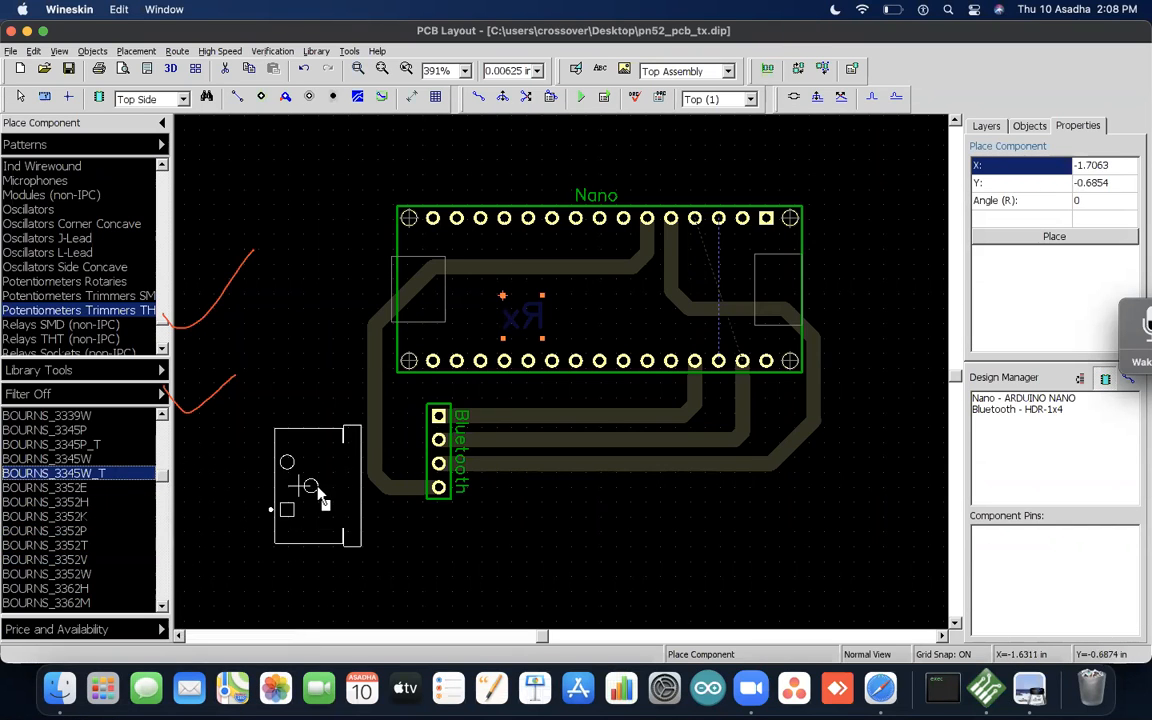
pyautogui.click(95, 444)
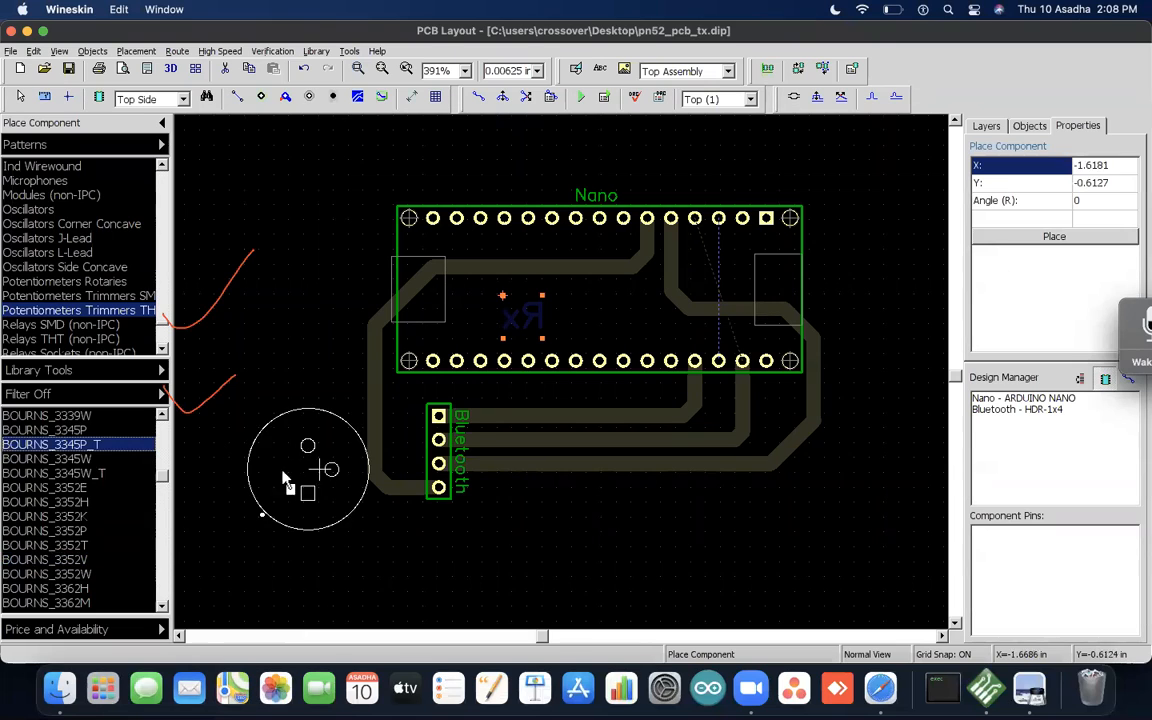
pyautogui.click(137, 460)
pyautogui.click(136, 531)
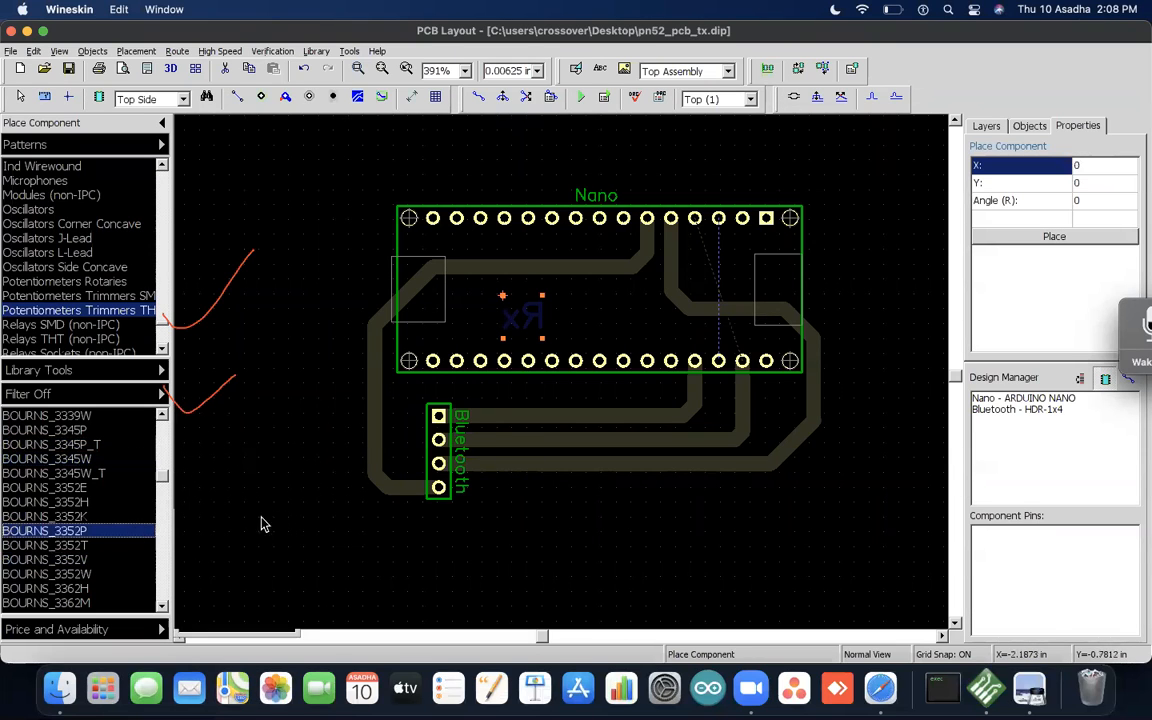
pyautogui.click(110, 574)
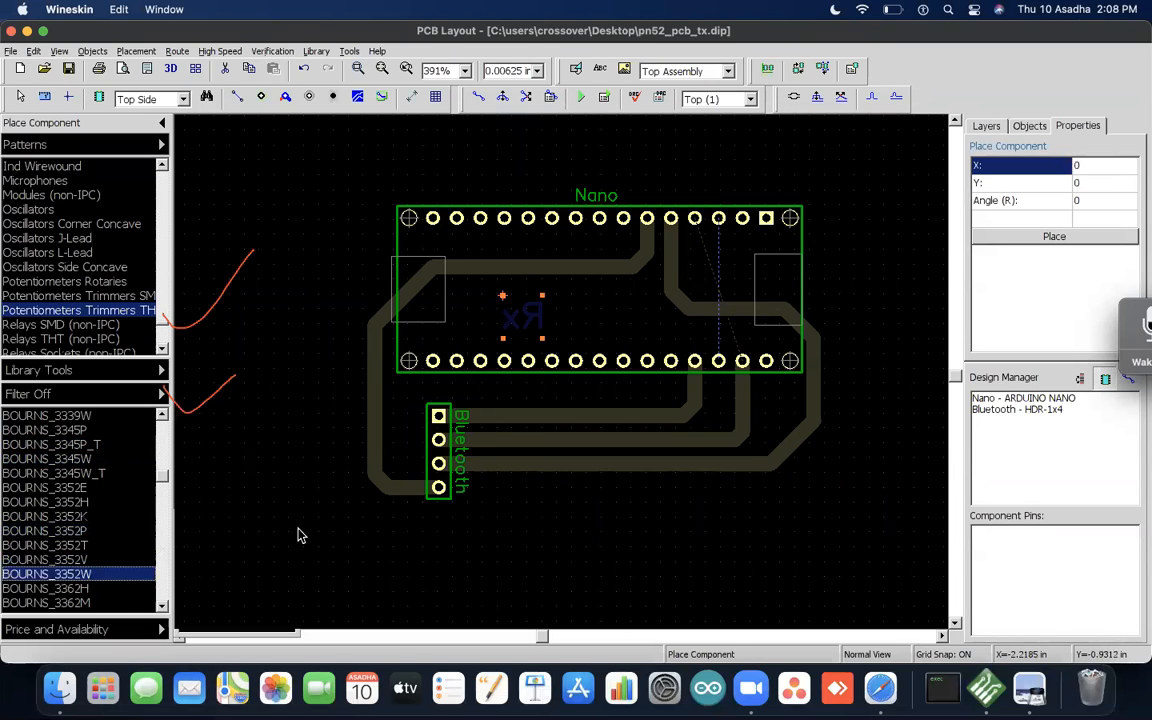
pyautogui.click(130, 589)
pyautogui.scroll(-5, 130, 589)
pyautogui.click(128, 588)
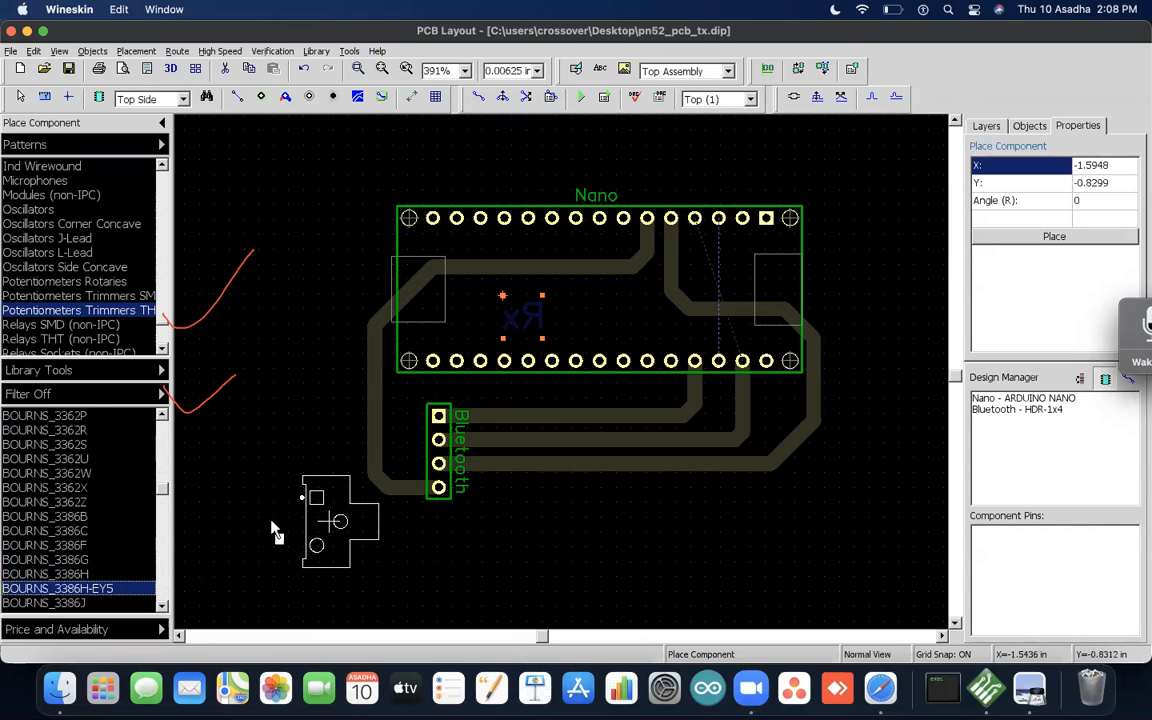
pyautogui.click(100, 559)
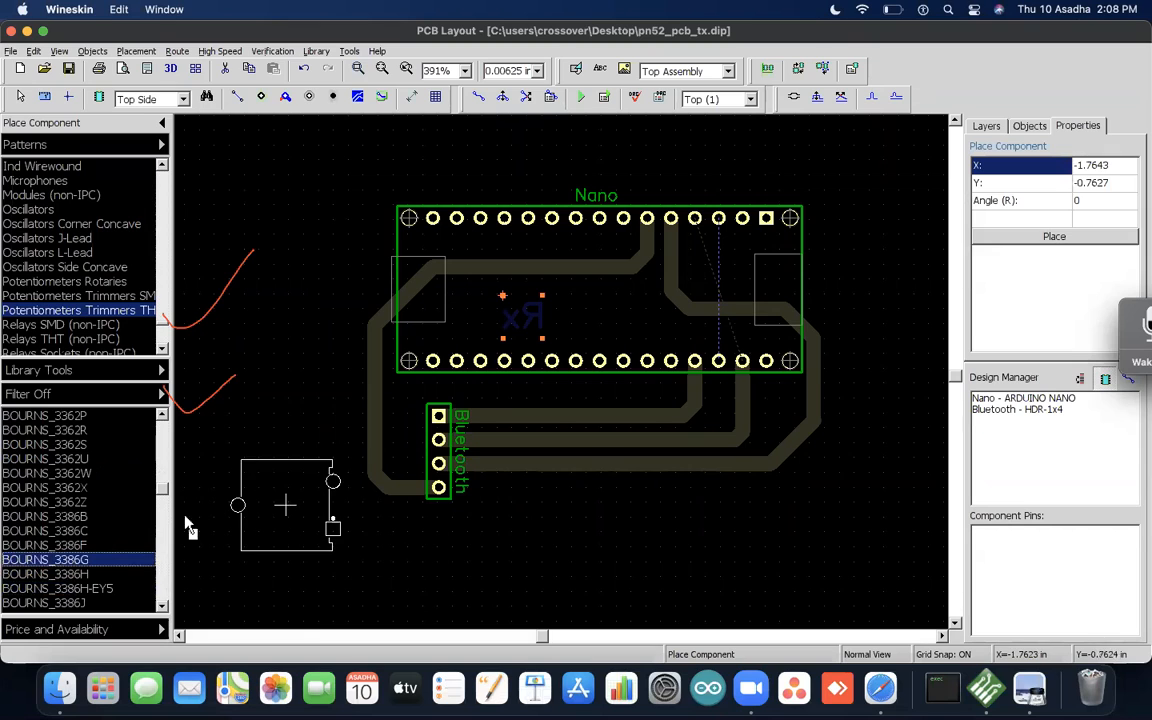
# Step: Place one BOURNS_3386B trimmer and move it below and left of the Bluetooth header, at about X -1.58, Y -1.01 in
pyautogui.click(116, 516)
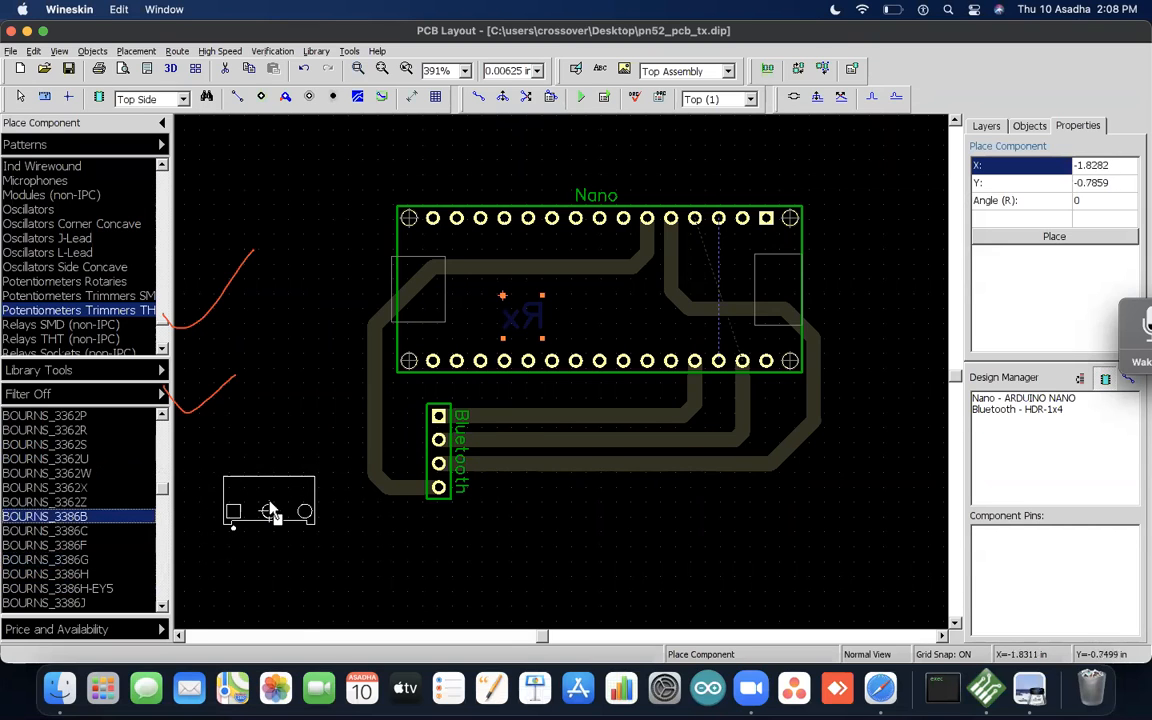
pyautogui.click(269, 511)
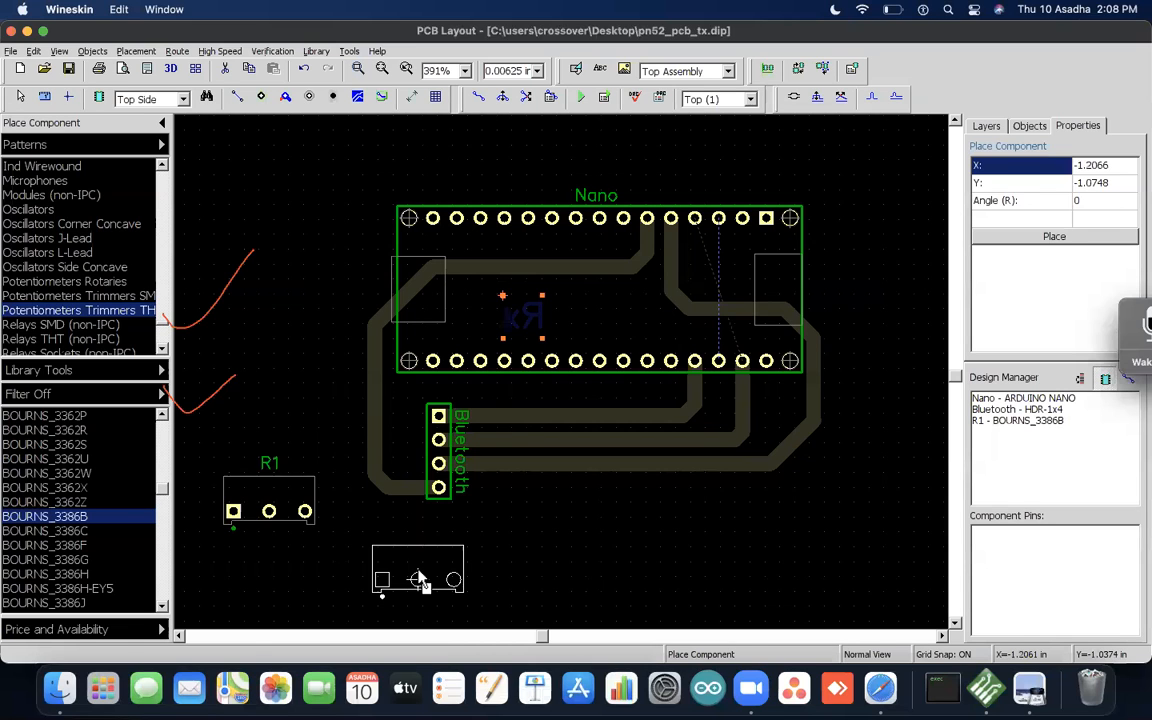
pyautogui.press('Escape')
pyautogui.moveTo(303, 511); pyautogui.dragTo(361, 566)
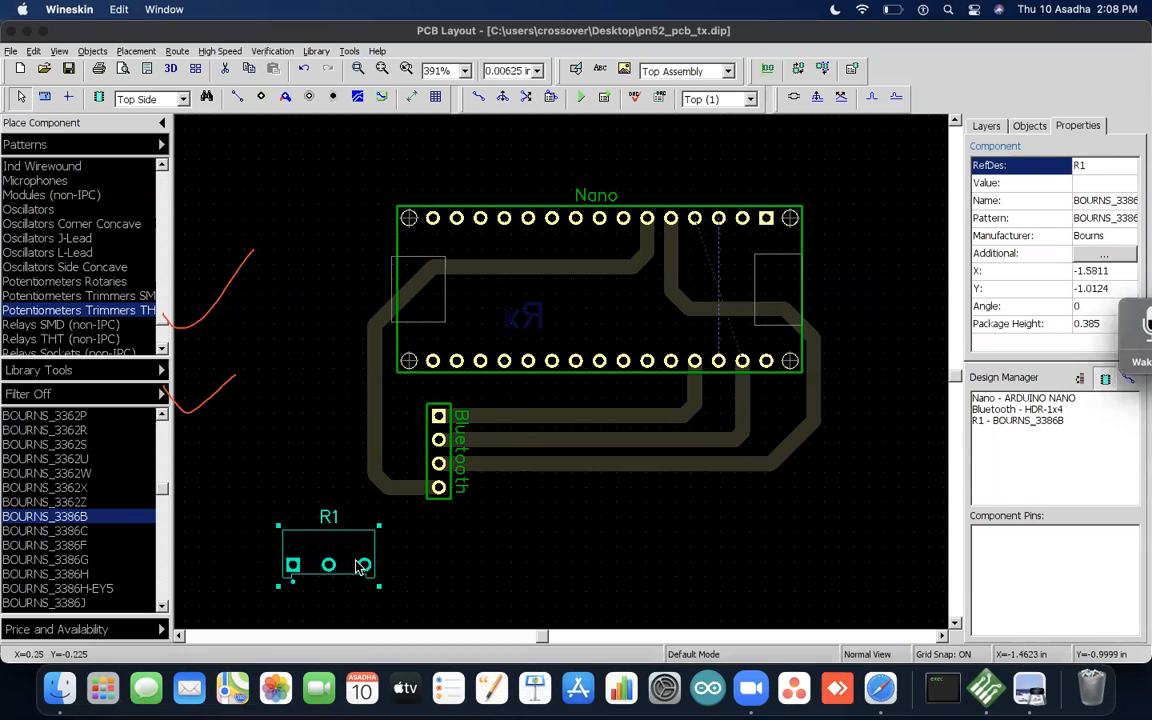
# Step: Set the reference designator of the placed BOURNS_3386B trimmer to VariableResistor
pyautogui.doubleClick(361, 566)
pyautogui.moveTo(481, 324); pyautogui.dragTo(371, 330)
pyautogui.write('Var')
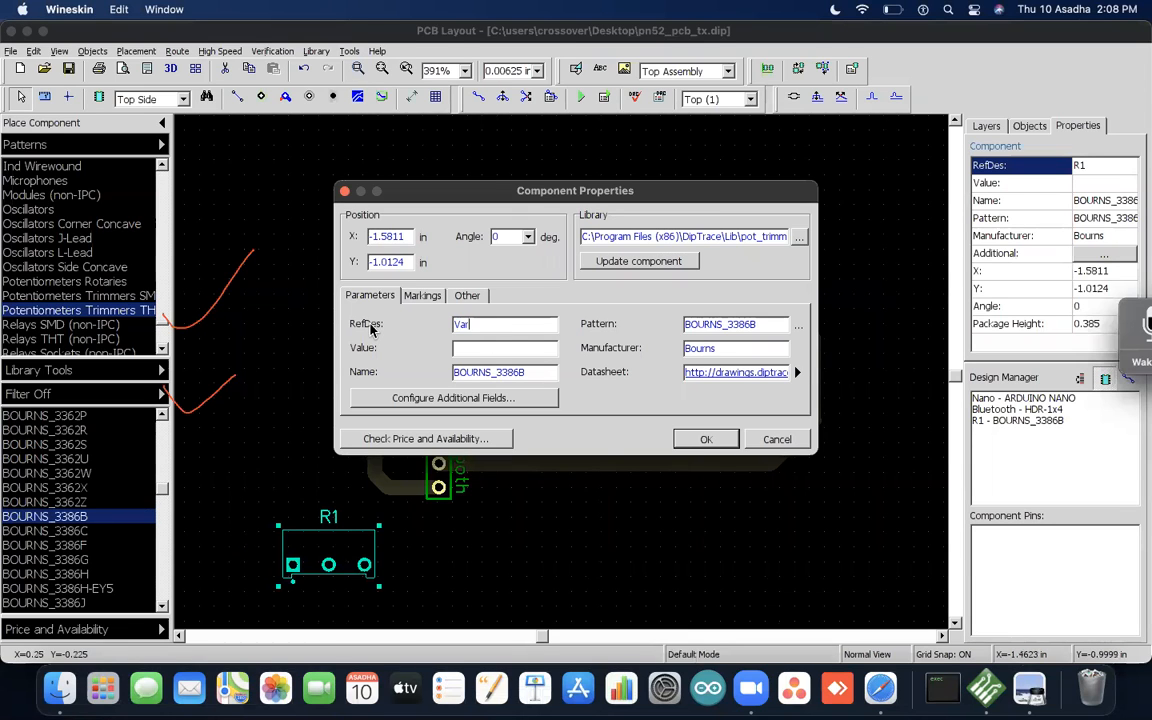
pyautogui.write('iableResistor')
pyautogui.press('Return')
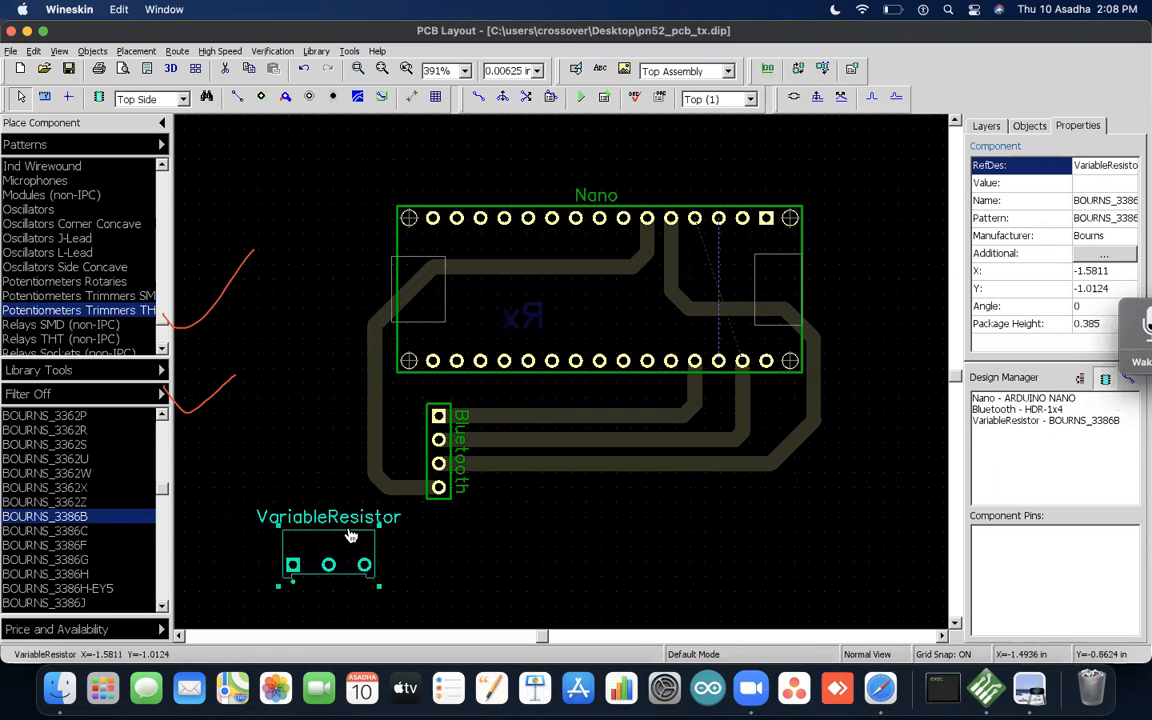
# Step: Move the variable resistor below and right of the Bluetooth header, to about X -0.77, Y -1.01 in, and check its connection in the block diagram
pyautogui.moveTo(455, 536); pyautogui.dragTo(502, 502)
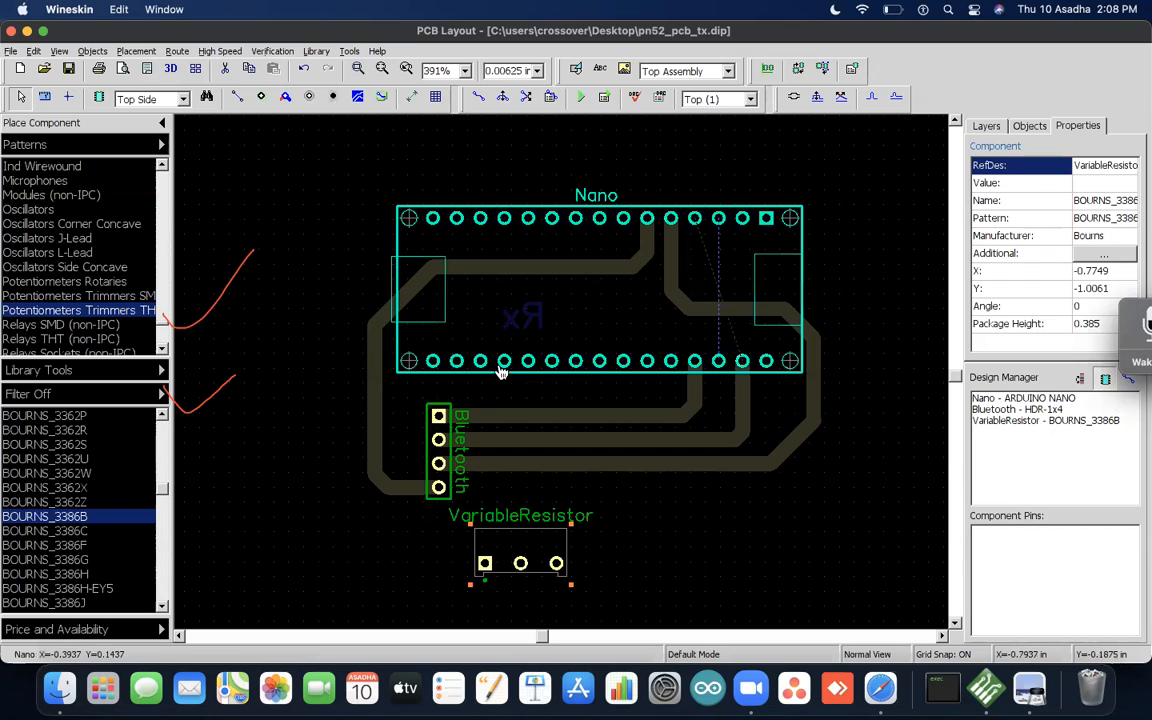
pyautogui.press('super+Tab')
pyautogui.press('super+Tab')
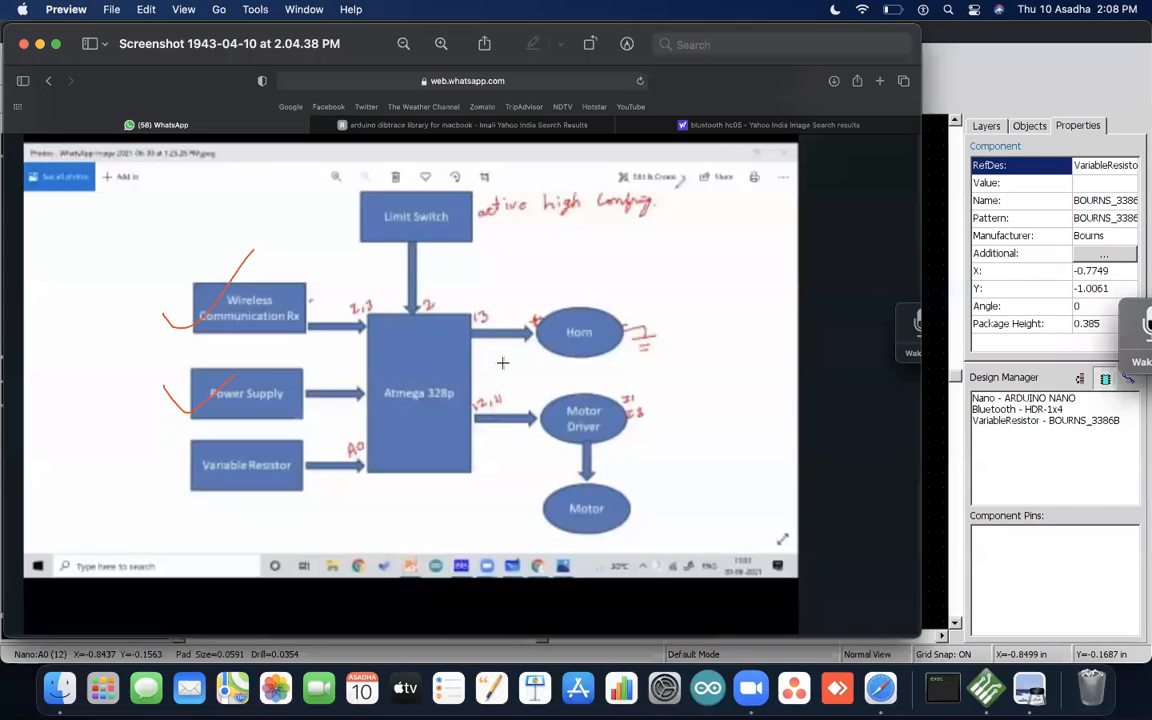
pyautogui.press('super+Tab')
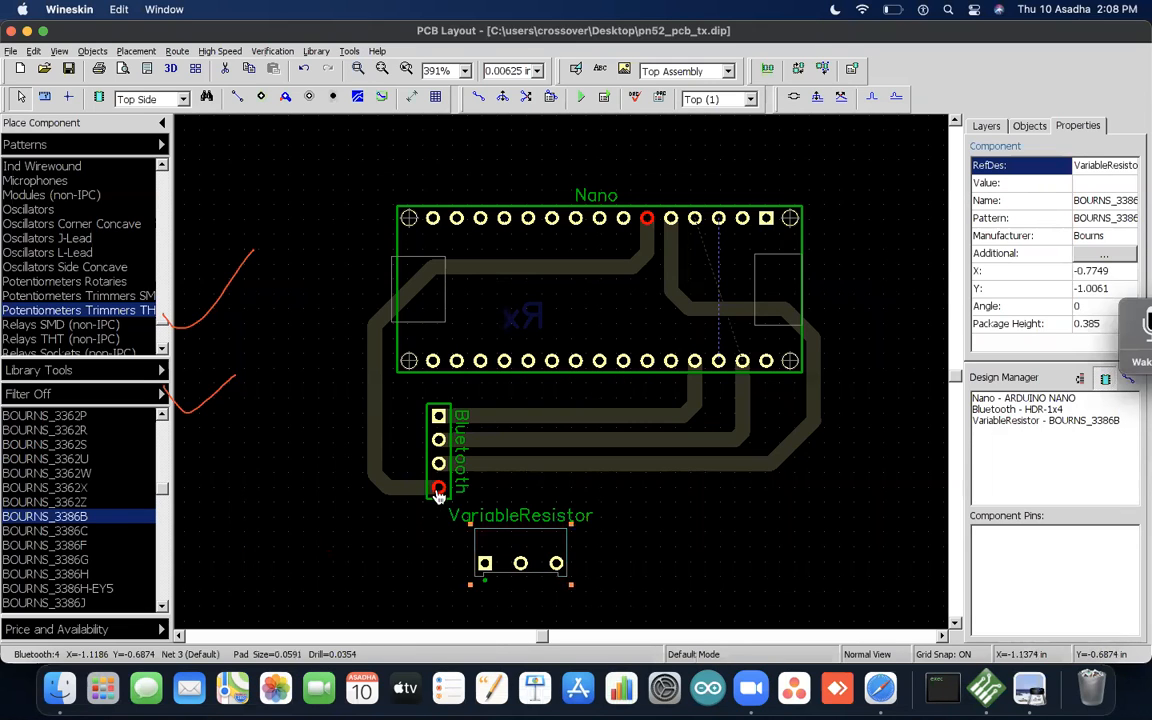
# Step: Show the bottom layer, select the whole layout and check the Net 2 properties and the object display settings without changing them
pyautogui.press('l')
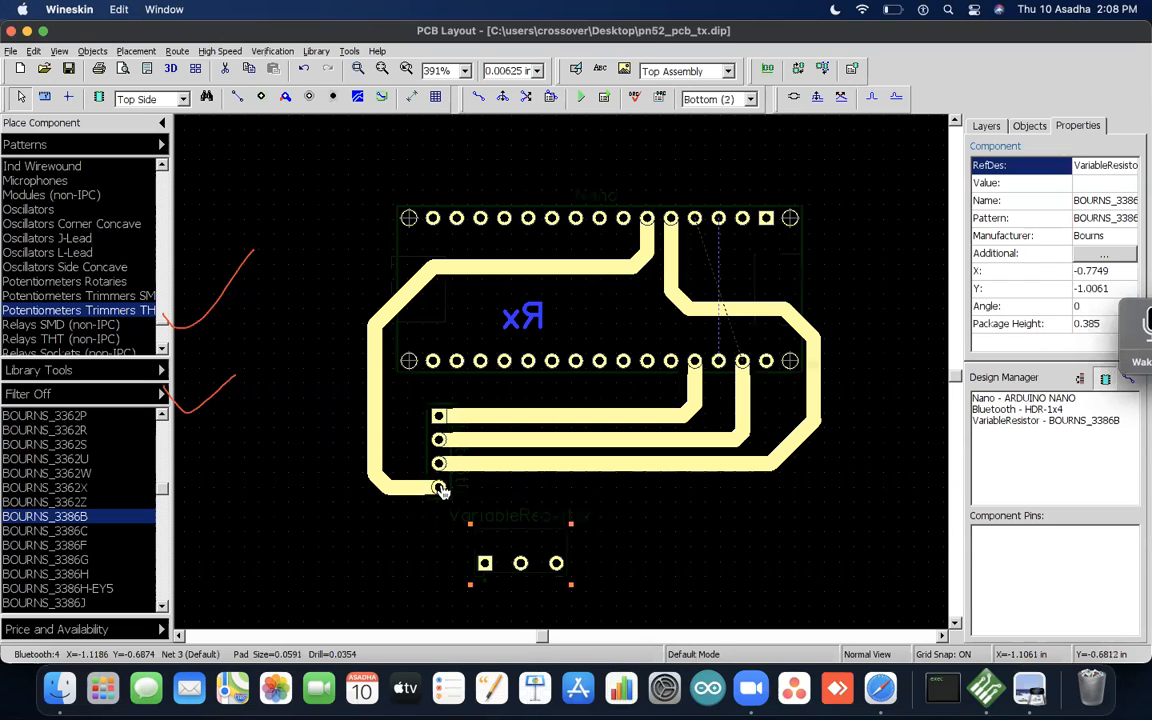
pyautogui.moveTo(337, 203)
pyautogui.mouseDown()
pyautogui.moveTo(728, 578)
pyautogui.moveTo(843, 517)
pyautogui.moveTo(856, 530)
pyautogui.mouseUp()
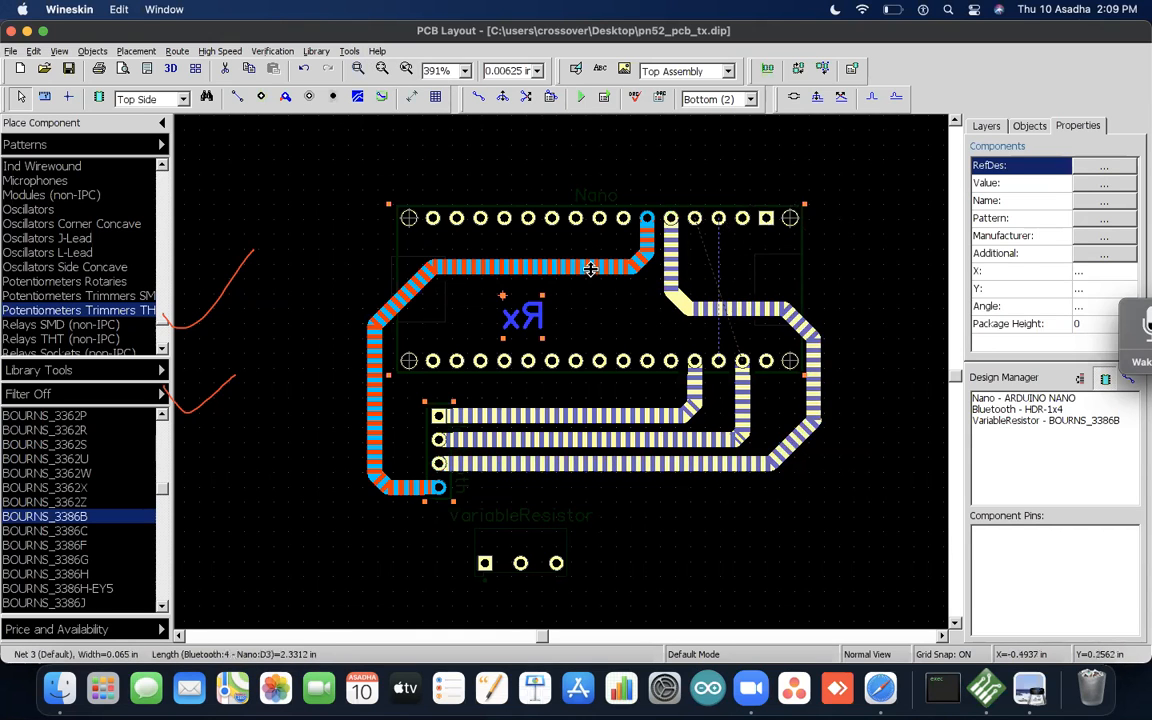
pyautogui.doubleClick(680, 298)
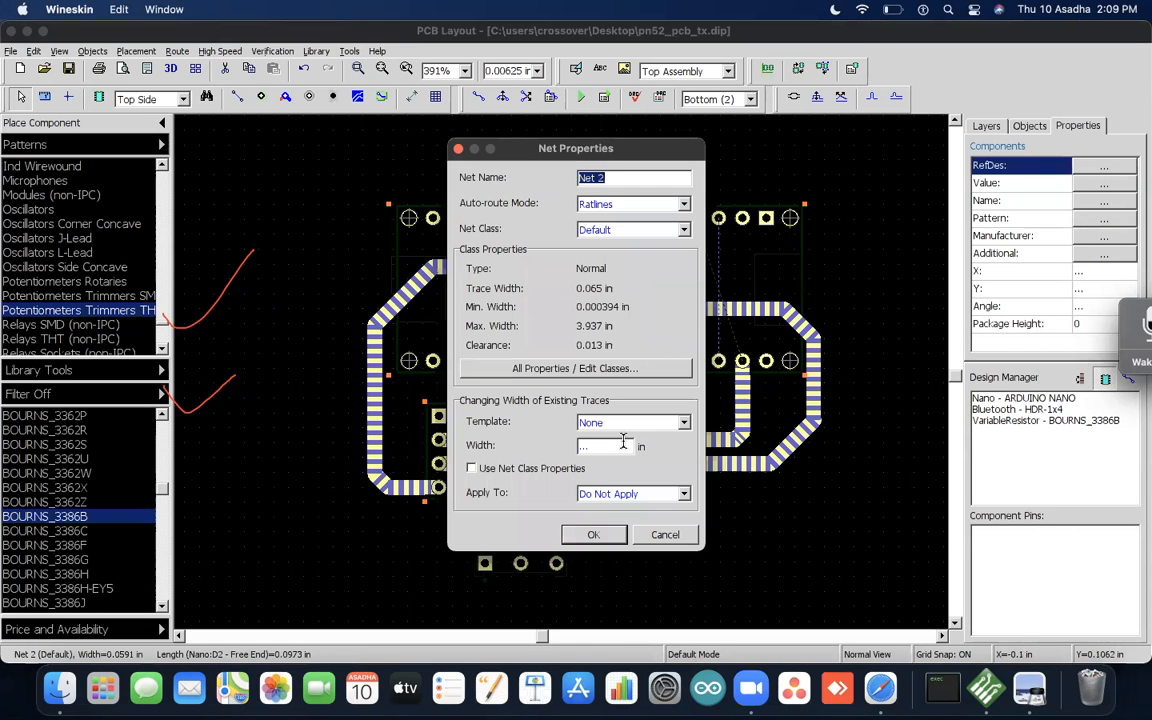
pyautogui.click(665, 536)
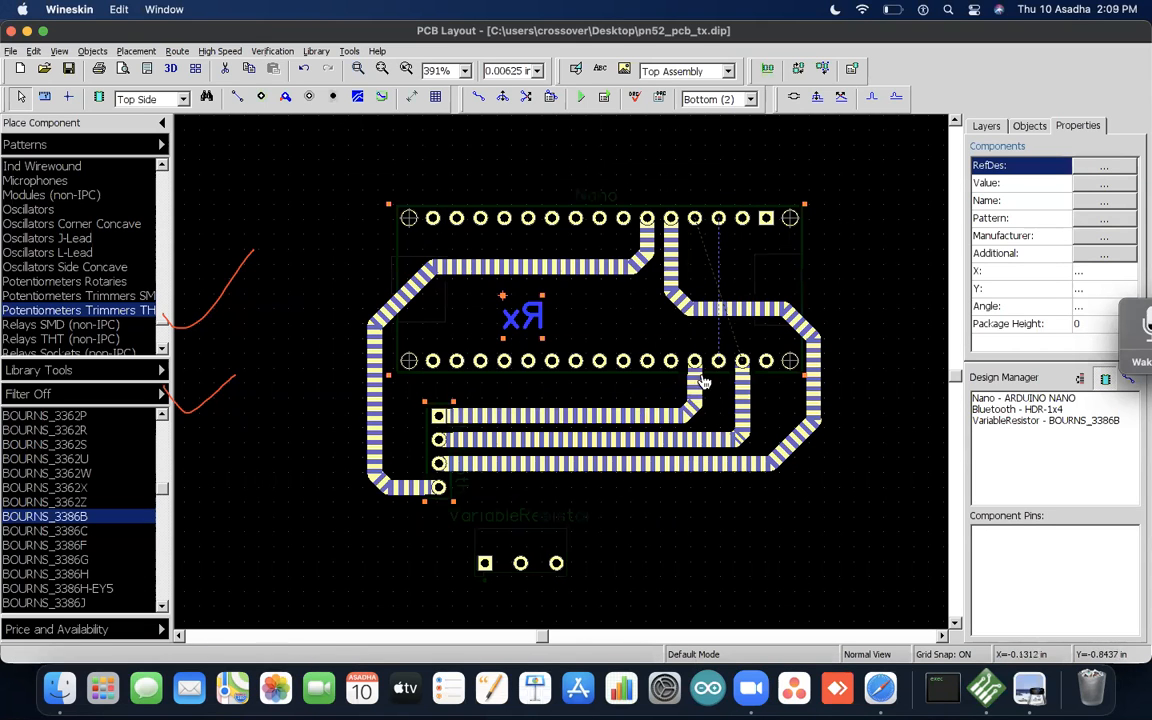
pyautogui.click(730, 307)
pyautogui.click(729, 308)
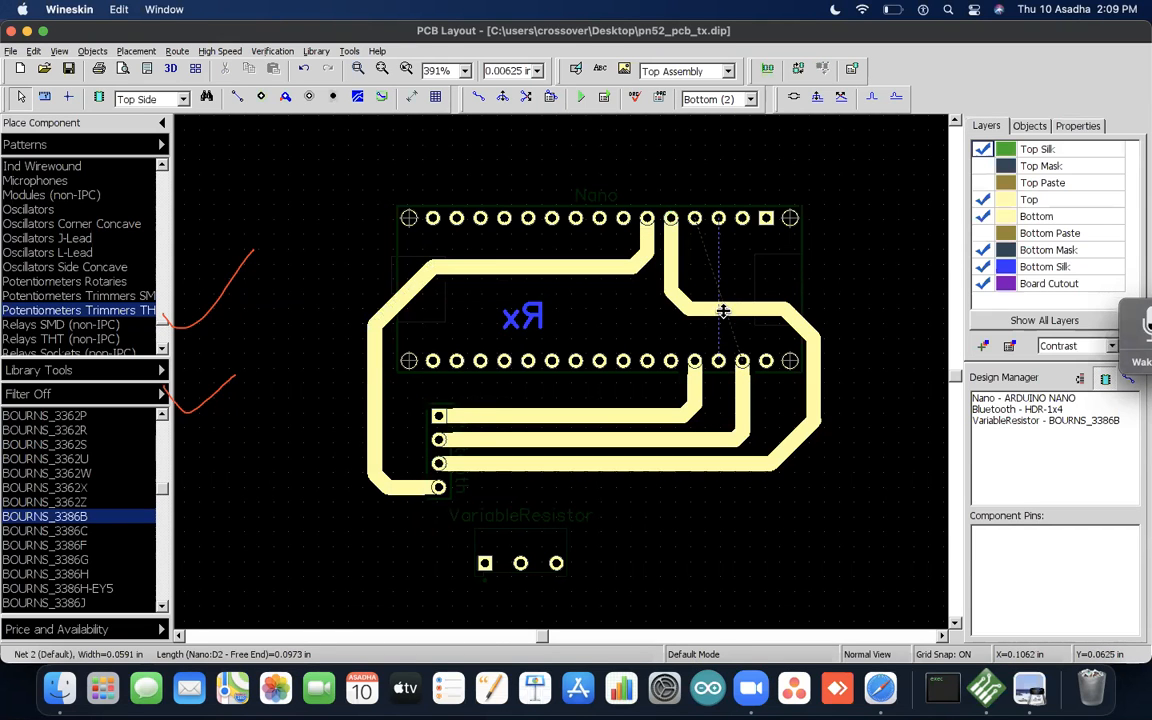
pyautogui.moveTo(293, 163); pyautogui.dragTo(873, 548)
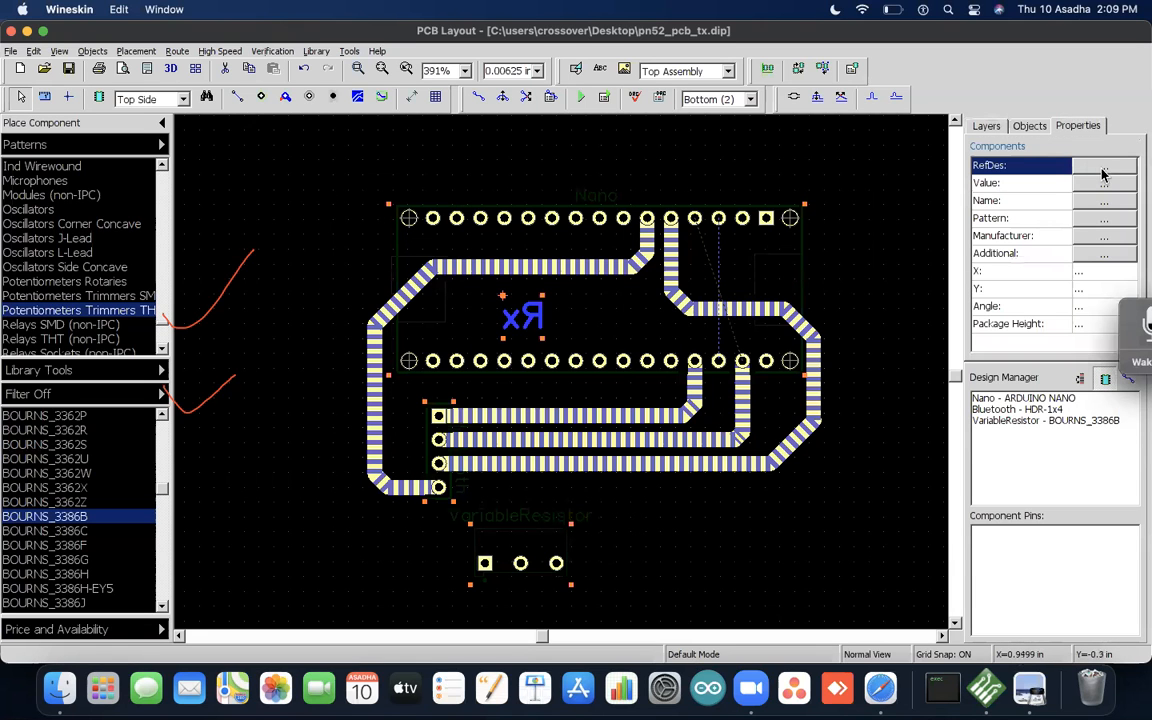
pyautogui.click(1030, 126)
pyautogui.click(869, 206)
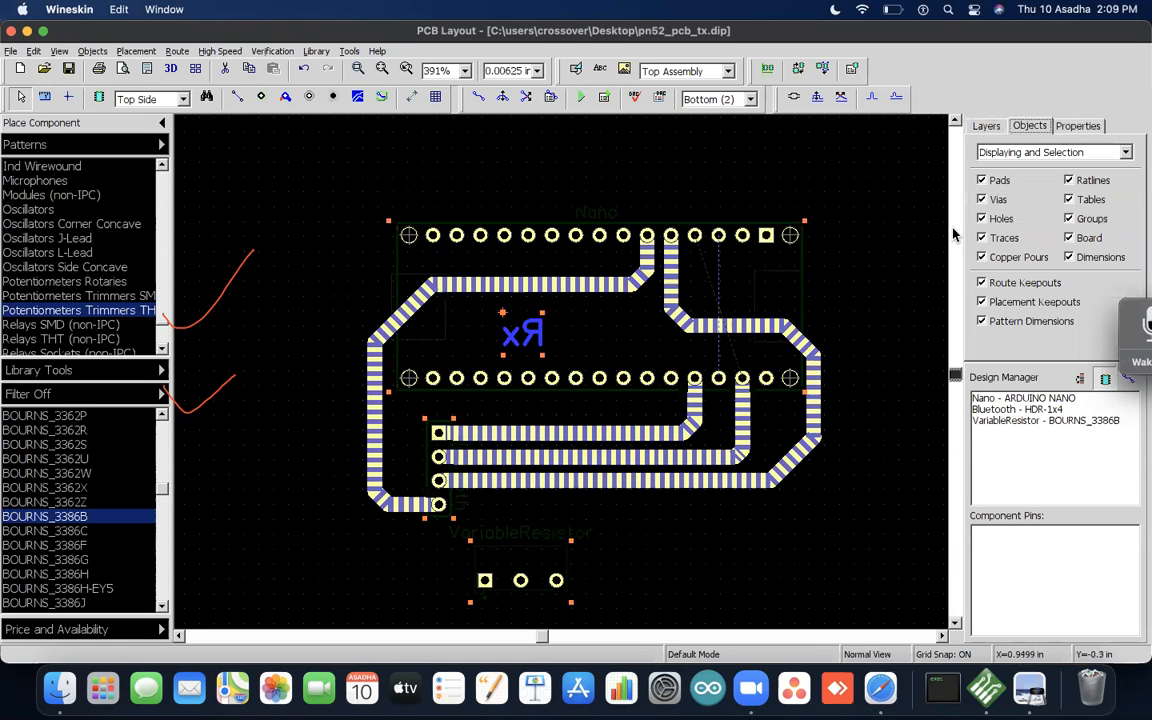
# Step: Inspect the segment widths of the Net 2 and Net 3 traces running between the Nano and the Bluetooth header
pyautogui.click(772, 328)
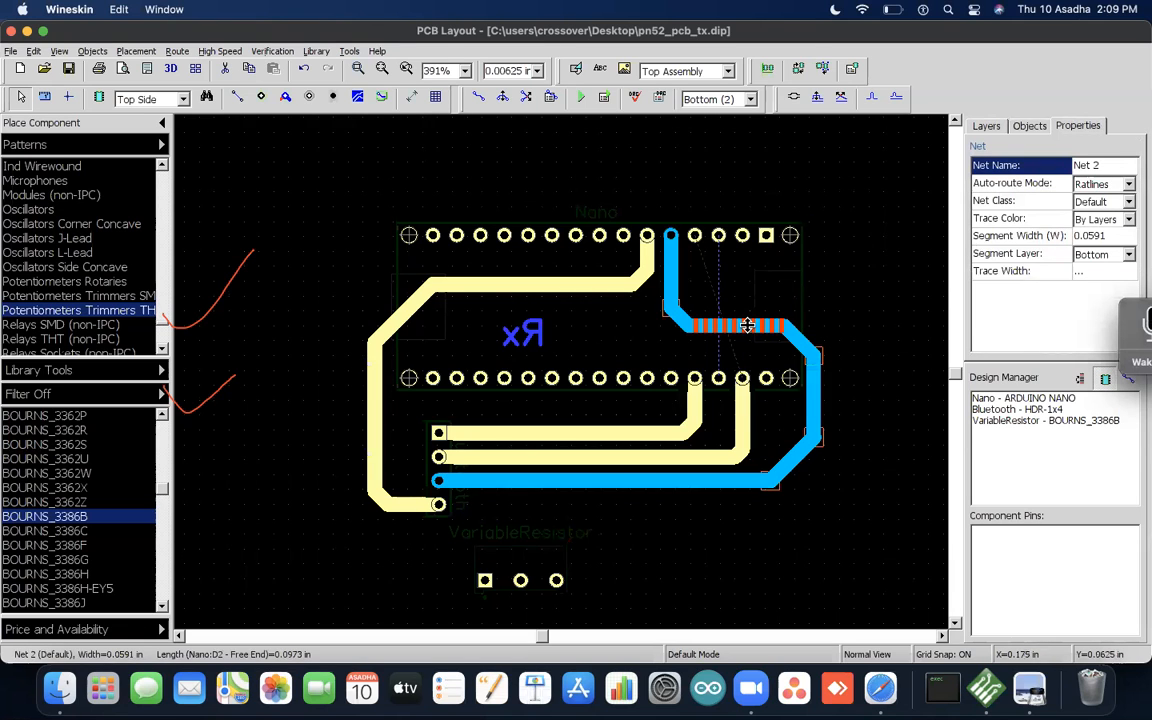
pyautogui.click(747, 325)
pyautogui.click(745, 325)
pyautogui.click(736, 324)
pyautogui.click(736, 324)
pyautogui.click(736, 324)
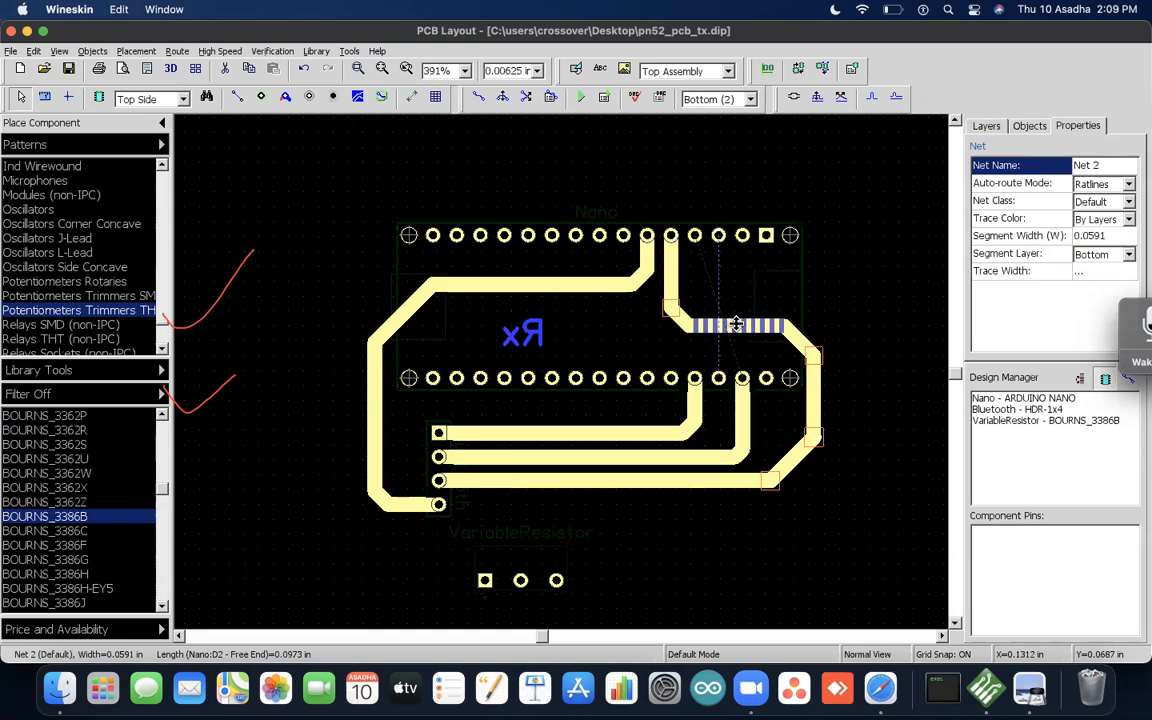
pyautogui.click(585, 285)
pyautogui.click(584, 286)
pyautogui.click(584, 286)
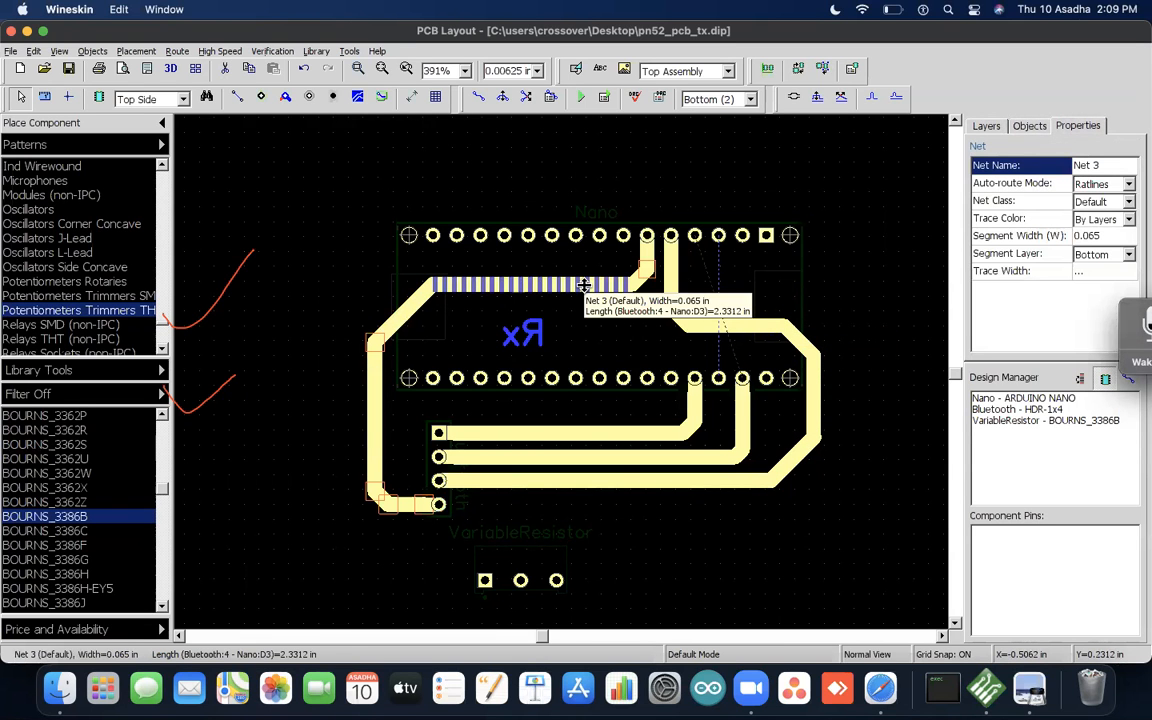
pyautogui.click(436, 288)
pyautogui.click(436, 288)
# Step: Select the diagonal segments of the Bluetooth traces and the vertical Net 2 segment, and review the Net 2 properties without changing them
pyautogui.moveTo(373, 272); pyautogui.dragTo(450, 336)
pyautogui.moveTo(487, 424)
pyautogui.mouseDown()
pyautogui.moveTo(753, 527)
pyautogui.moveTo(868, 541)
pyautogui.mouseUp()
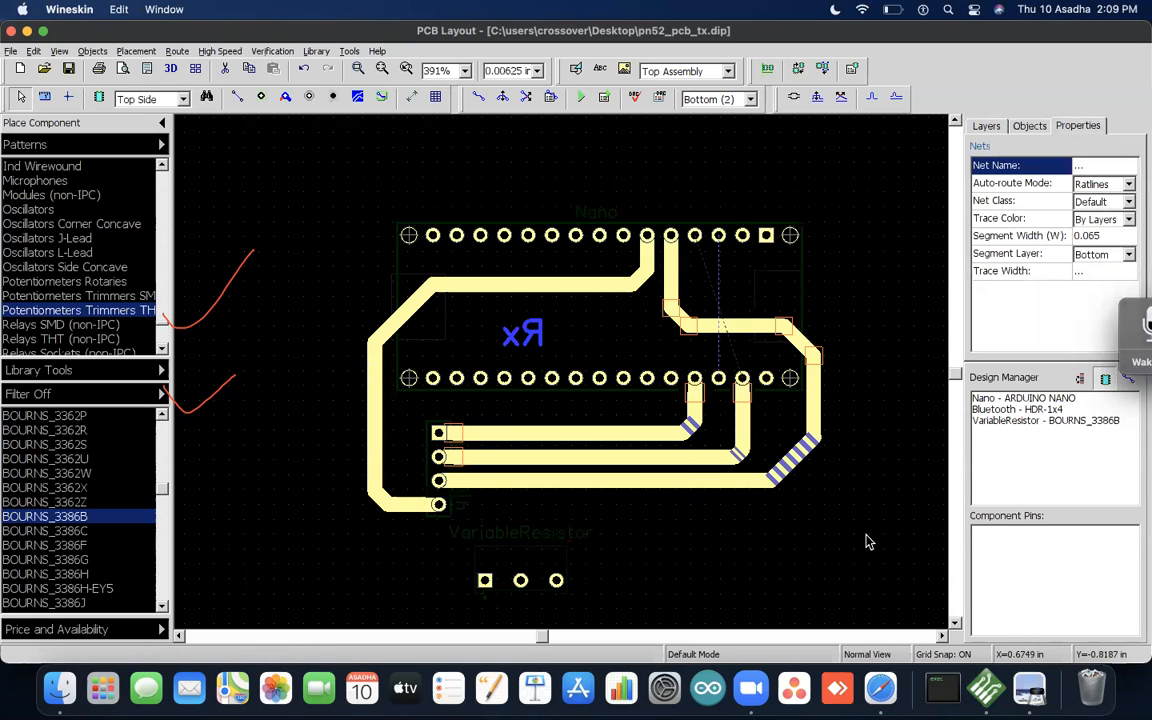
pyautogui.click(779, 481)
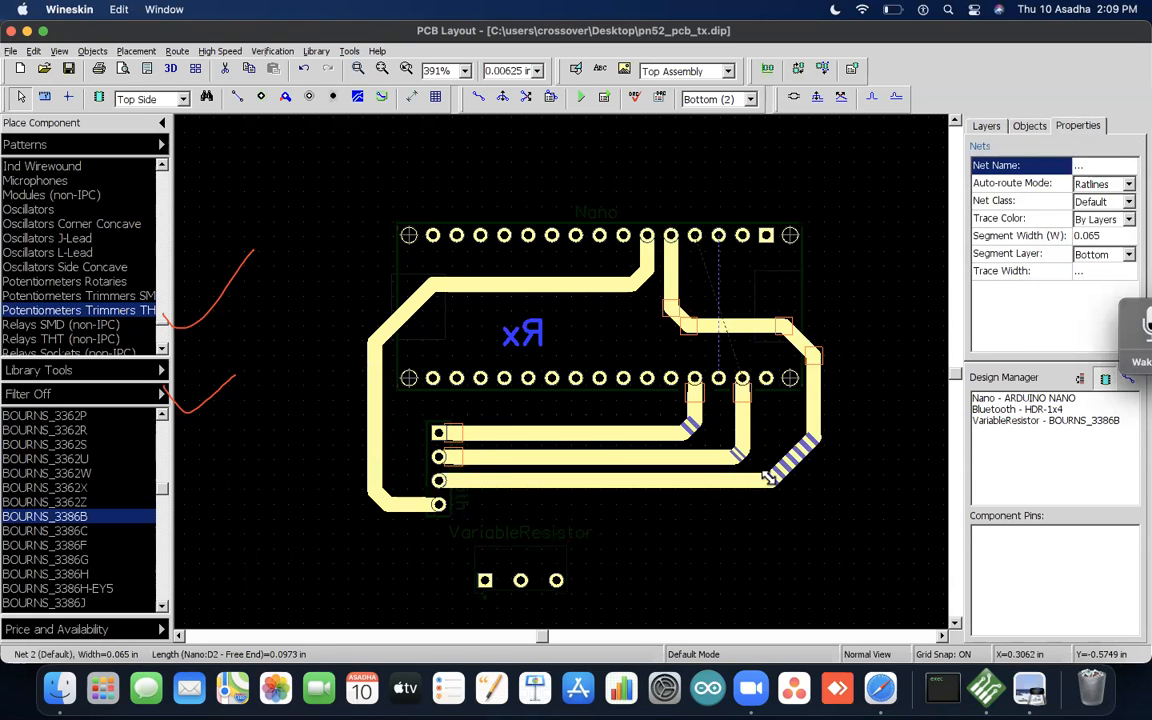
pyautogui.click(776, 472)
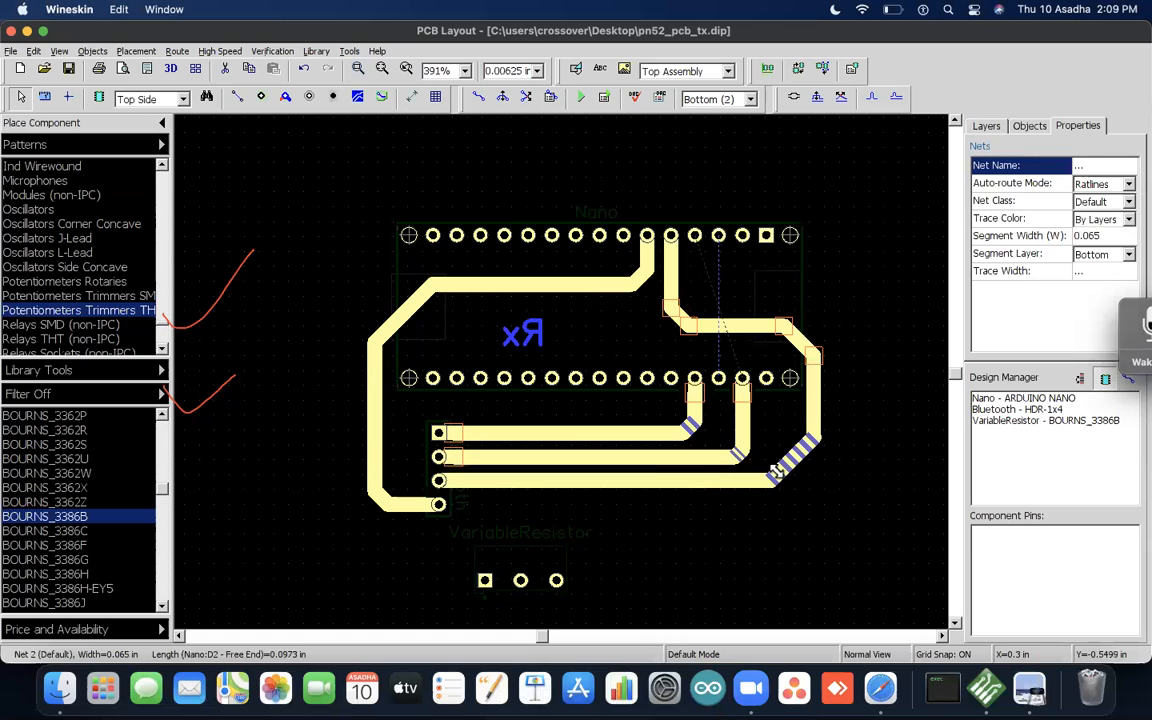
pyautogui.doubleClick(777, 474)
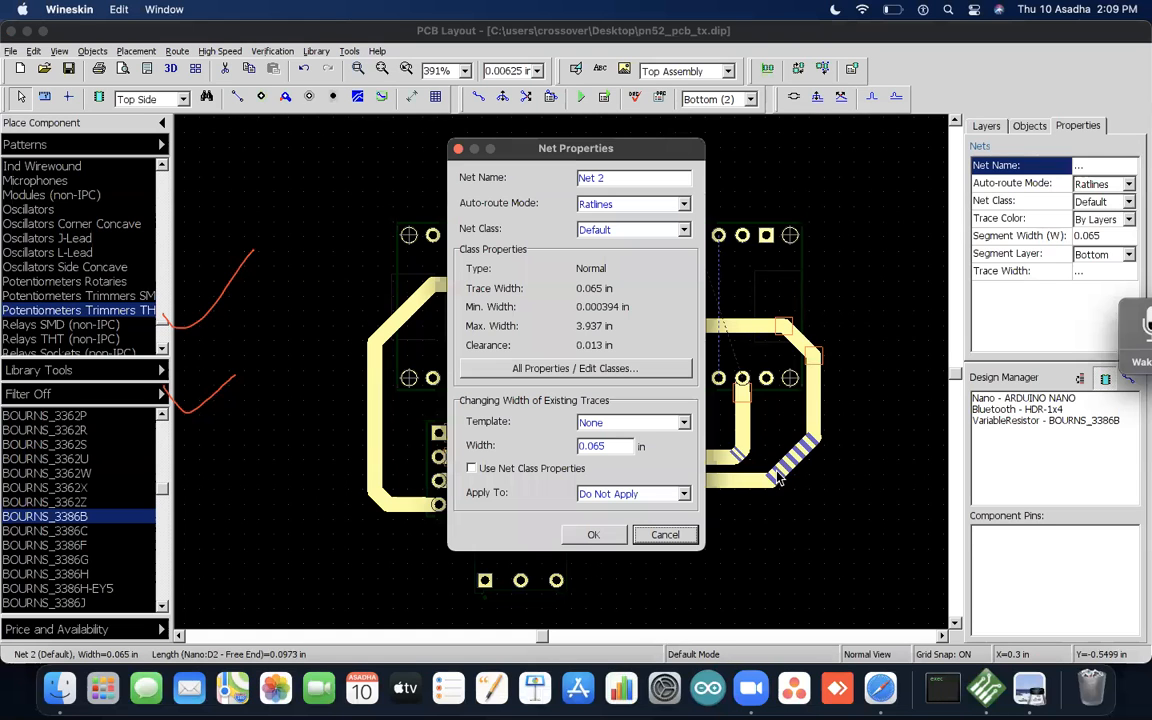
pyautogui.click(656, 537)
pyautogui.click(811, 397)
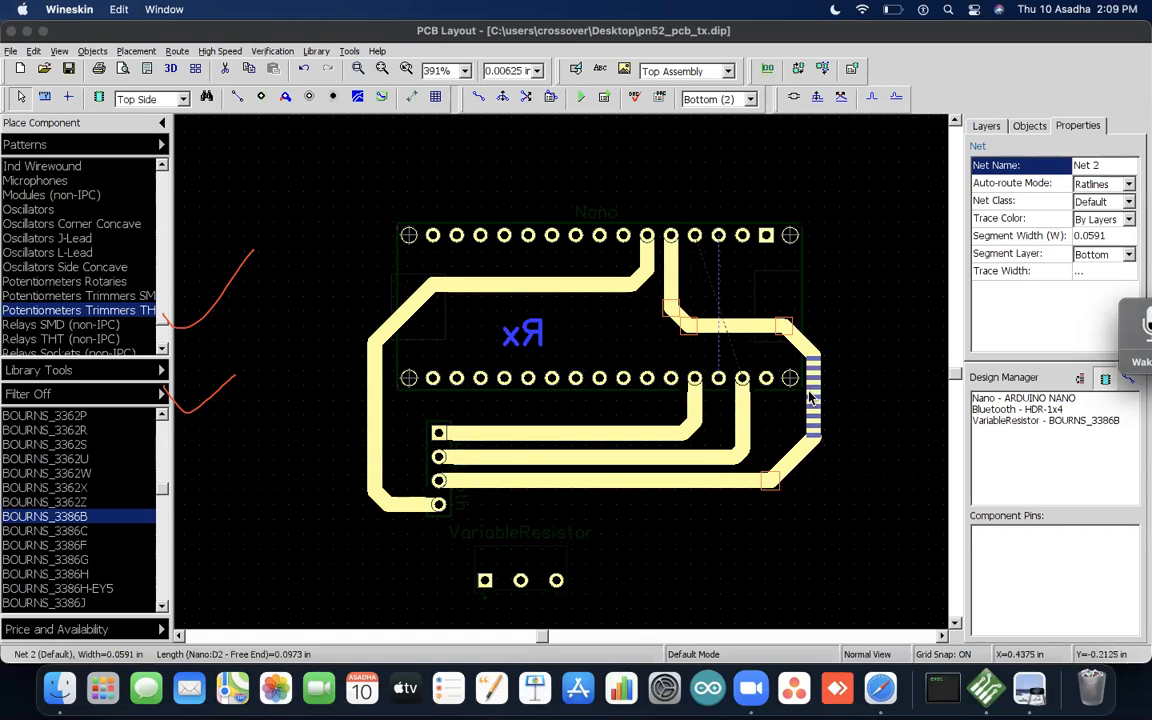
pyautogui.doubleClick(811, 397)
pyautogui.click(645, 536)
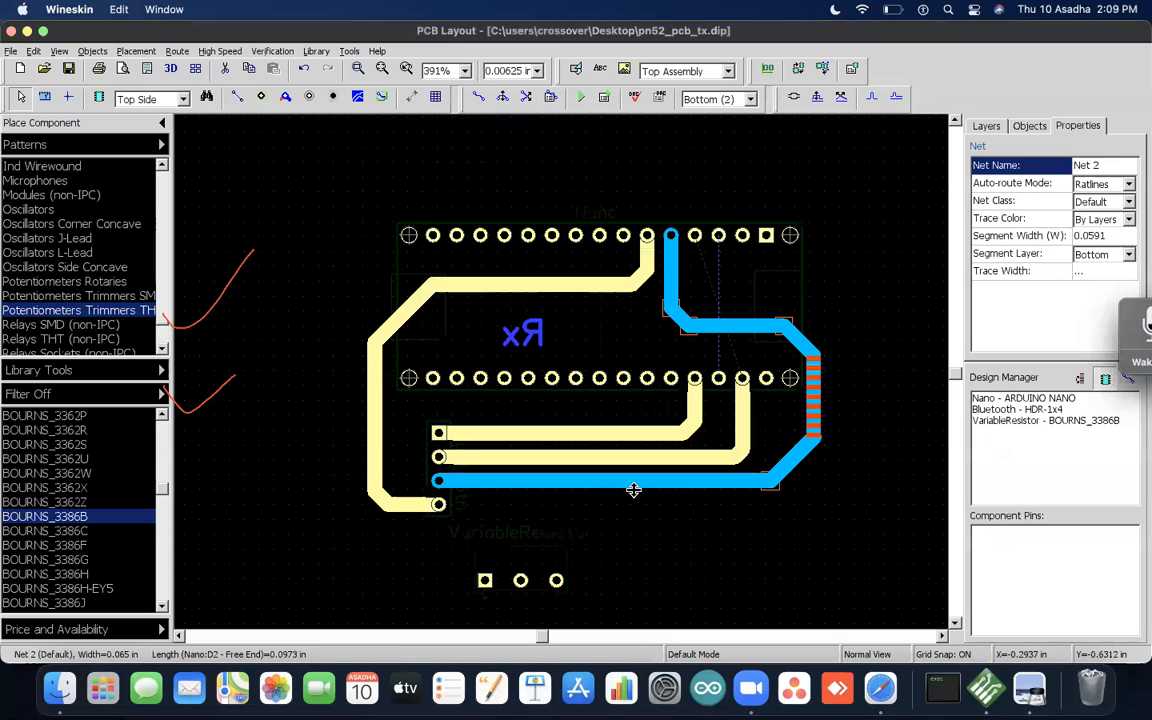
# Step: Move the variable resistor directly below the Bluetooth header, to about X -1.14, Y -1.02 in
pyautogui.click(375, 400)
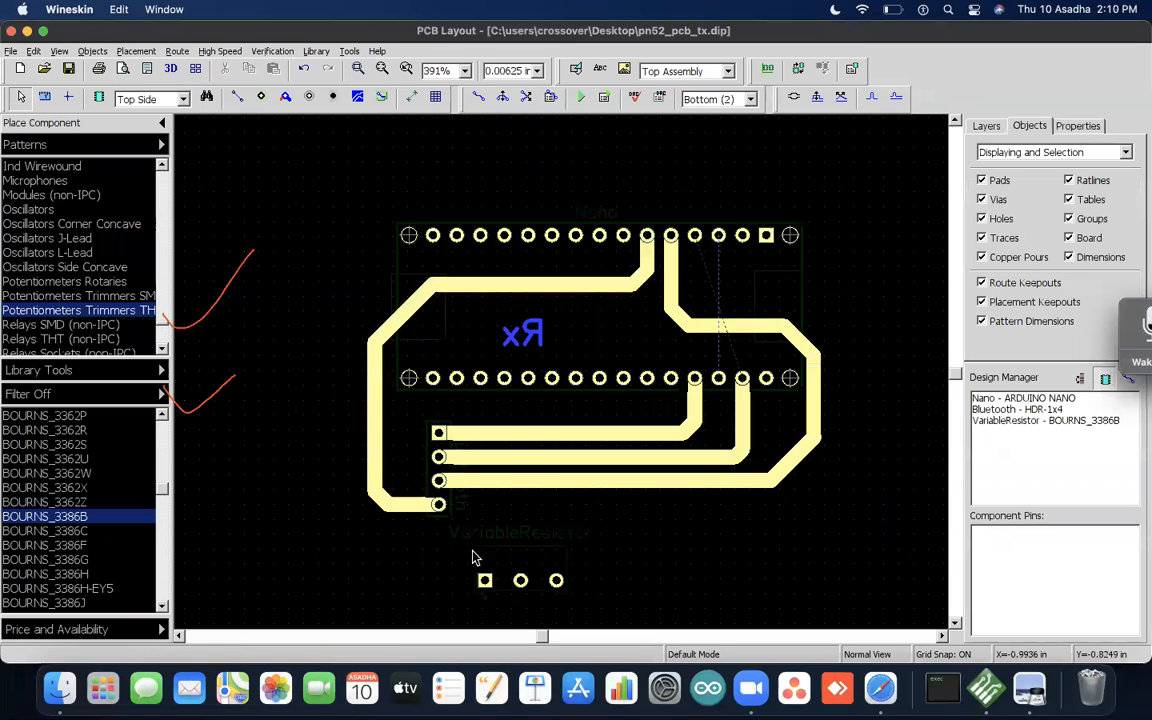
pyautogui.moveTo(484, 584); pyautogui.dragTo(266, 561)
pyautogui.moveTo(340, 566)
pyautogui.mouseDown()
pyautogui.moveTo(480, 586)
pyautogui.moveTo(470, 590)
pyautogui.mouseUp()
# Step: Reroute the Net 3 trace from Bluetooth pin 4 around the outer side of the Net 2 trace and above the Nano to pin D3
pyautogui.moveTo(375, 451)
pyautogui.mouseDown()
pyautogui.moveTo(842, 471)
pyautogui.moveTo(860, 458)
pyautogui.mouseUp()
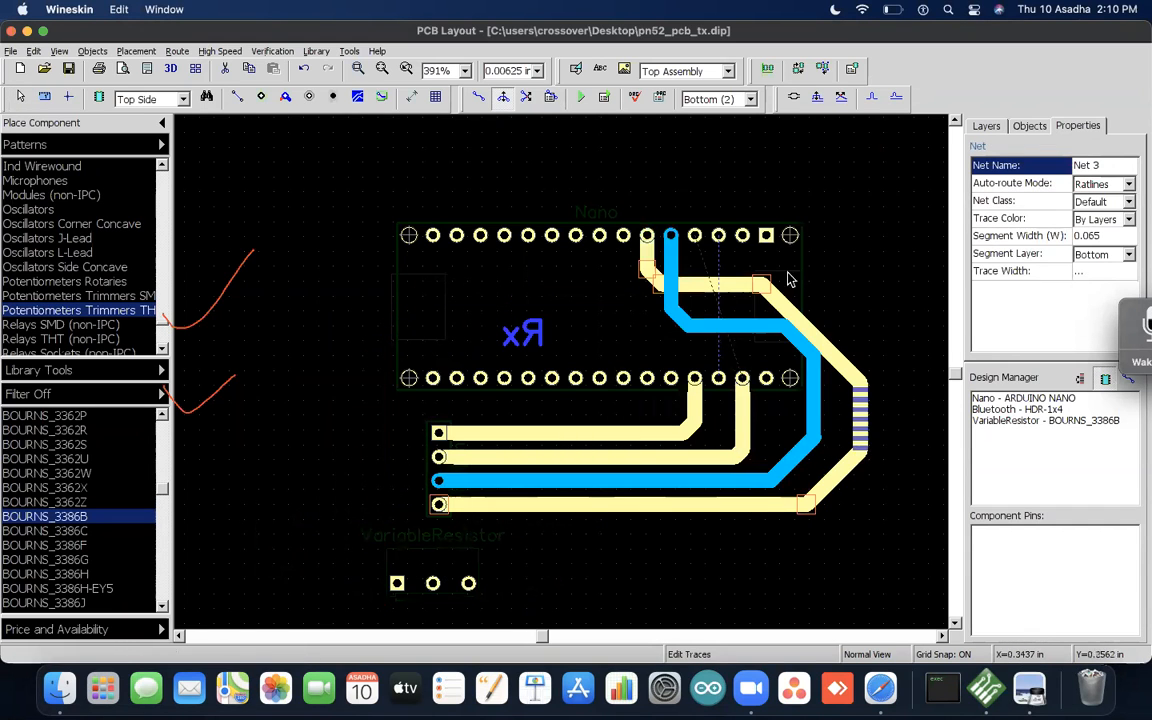
pyautogui.moveTo(784, 301); pyautogui.dragTo(818, 293)
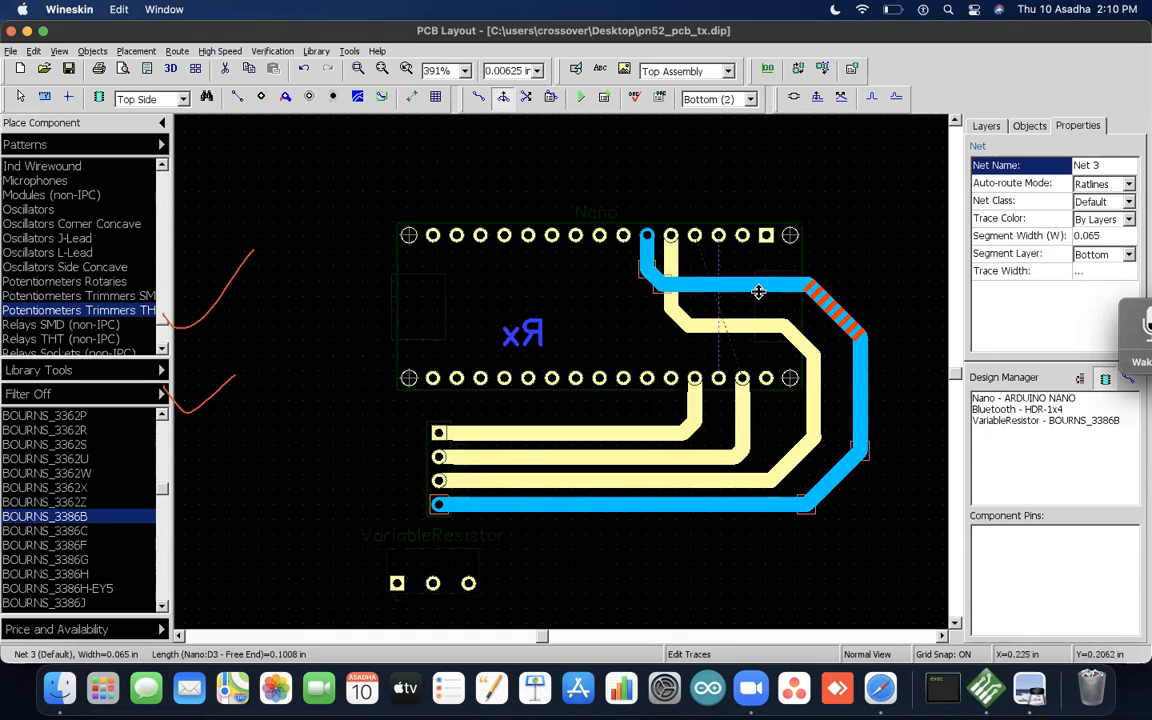
pyautogui.moveTo(676, 287); pyautogui.dragTo(731, 198)
pyautogui.click(651, 207)
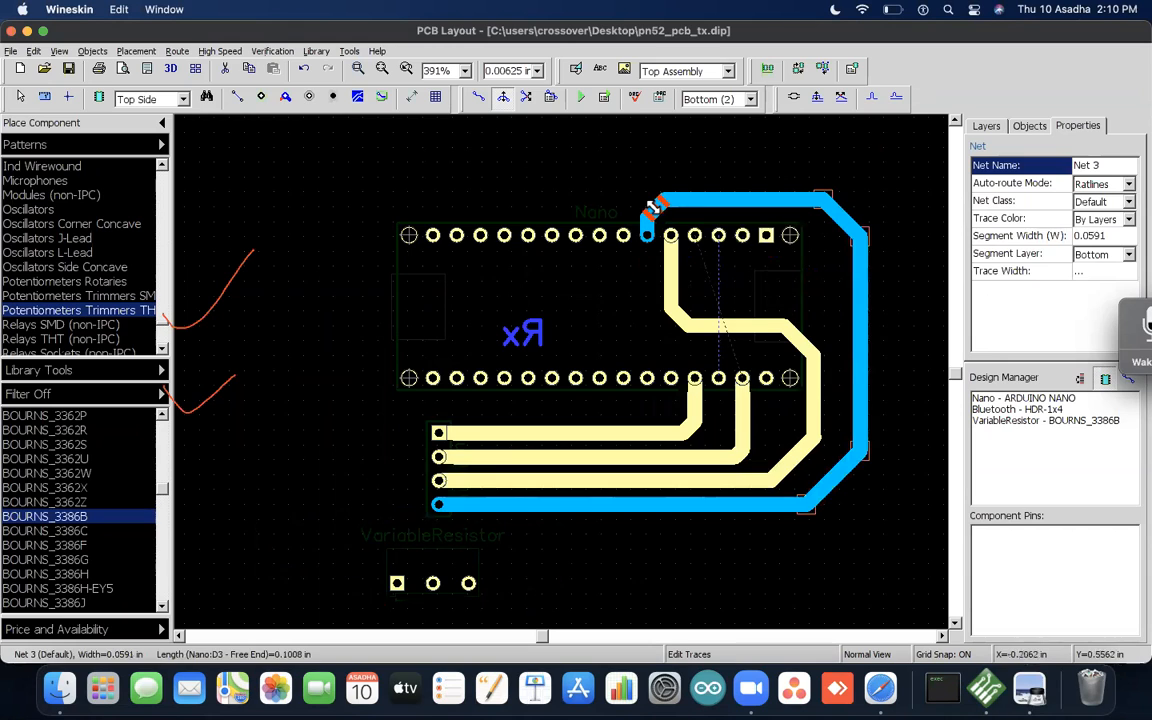
pyautogui.press('Delete')
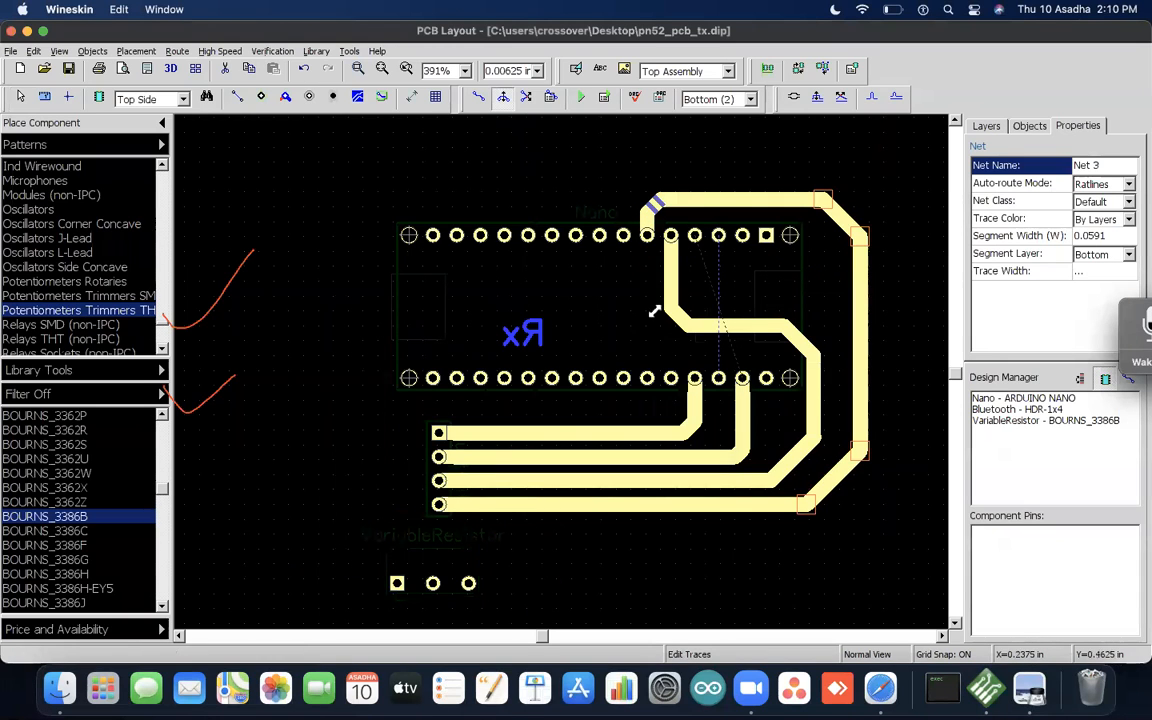
# Step: Switch to the top layer and move the variable resistor further below the Bluetooth header, to about X -1.04, Y -1.19 in
pyautogui.click(471, 588)
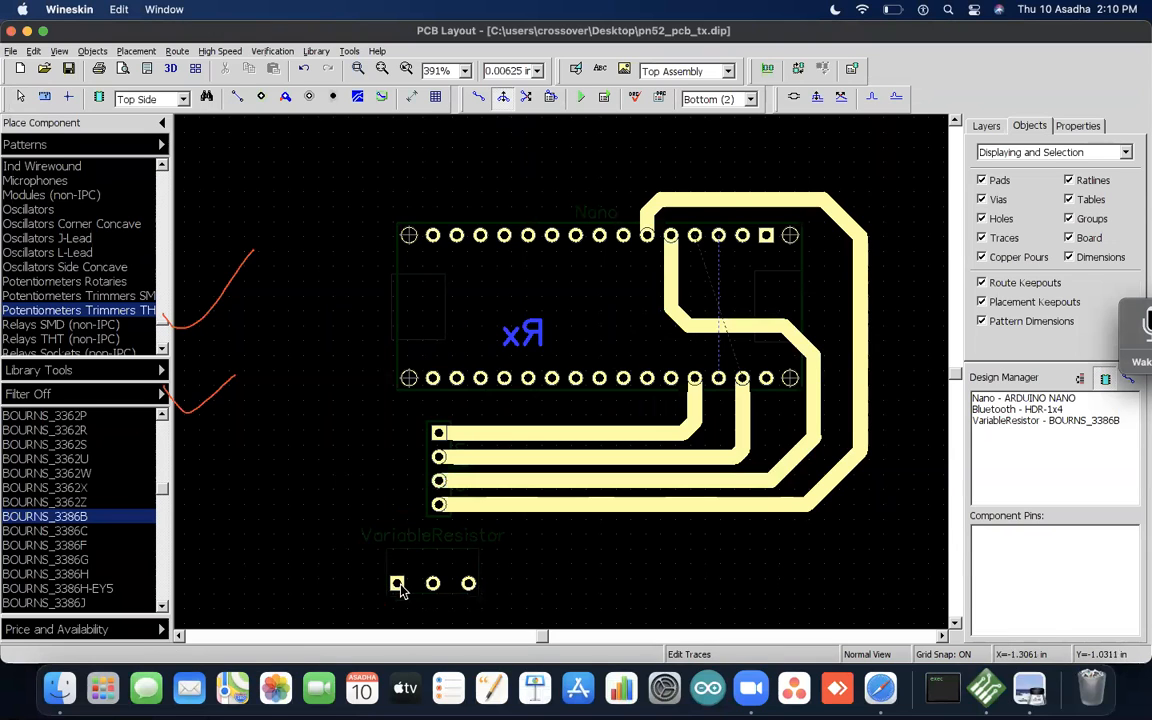
pyautogui.press('t')
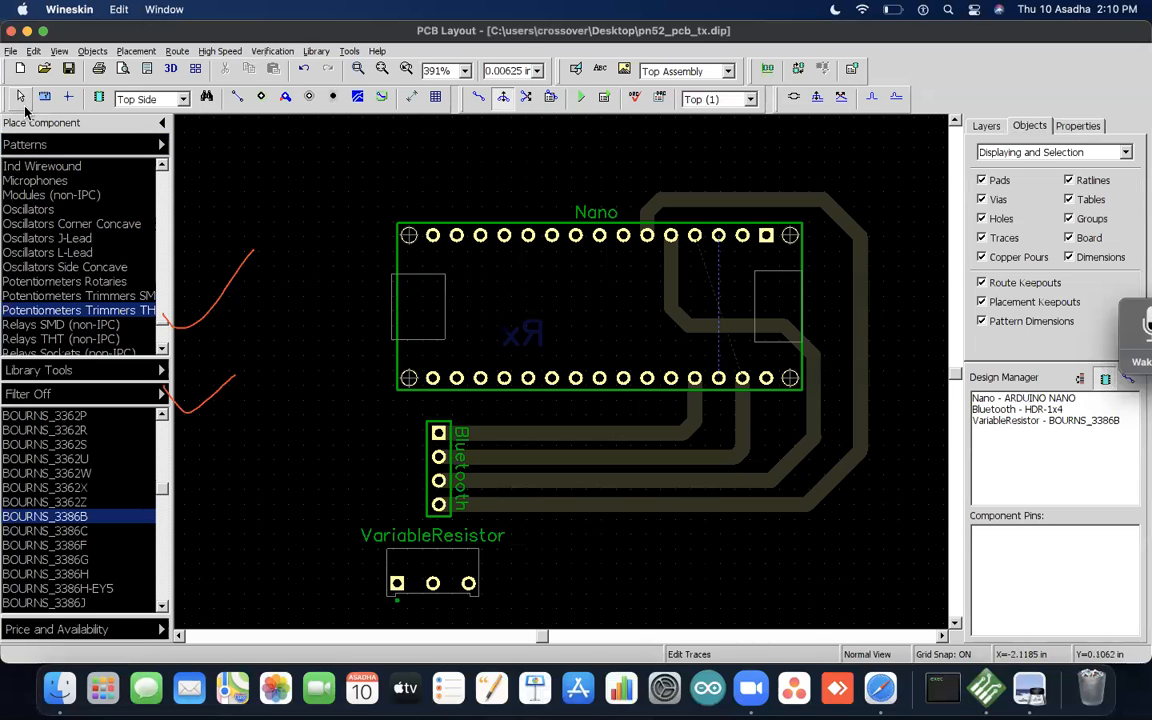
pyautogui.moveTo(436, 585); pyautogui.dragTo(473, 612)
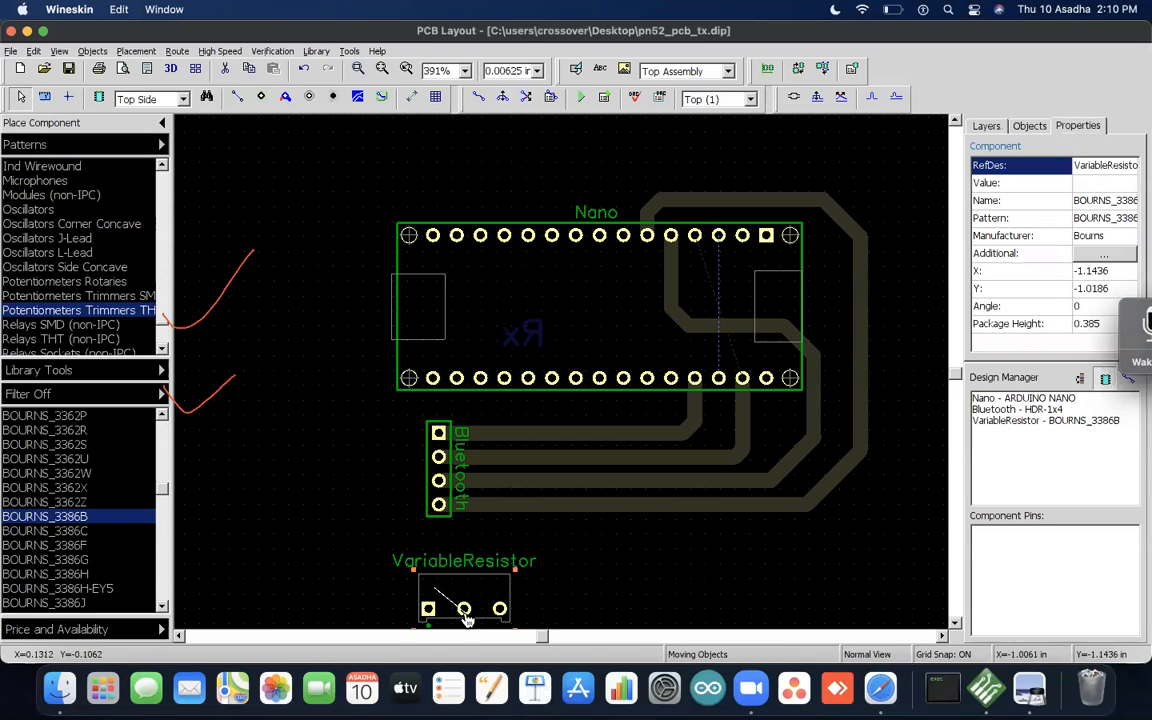
pyautogui.click(346, 489)
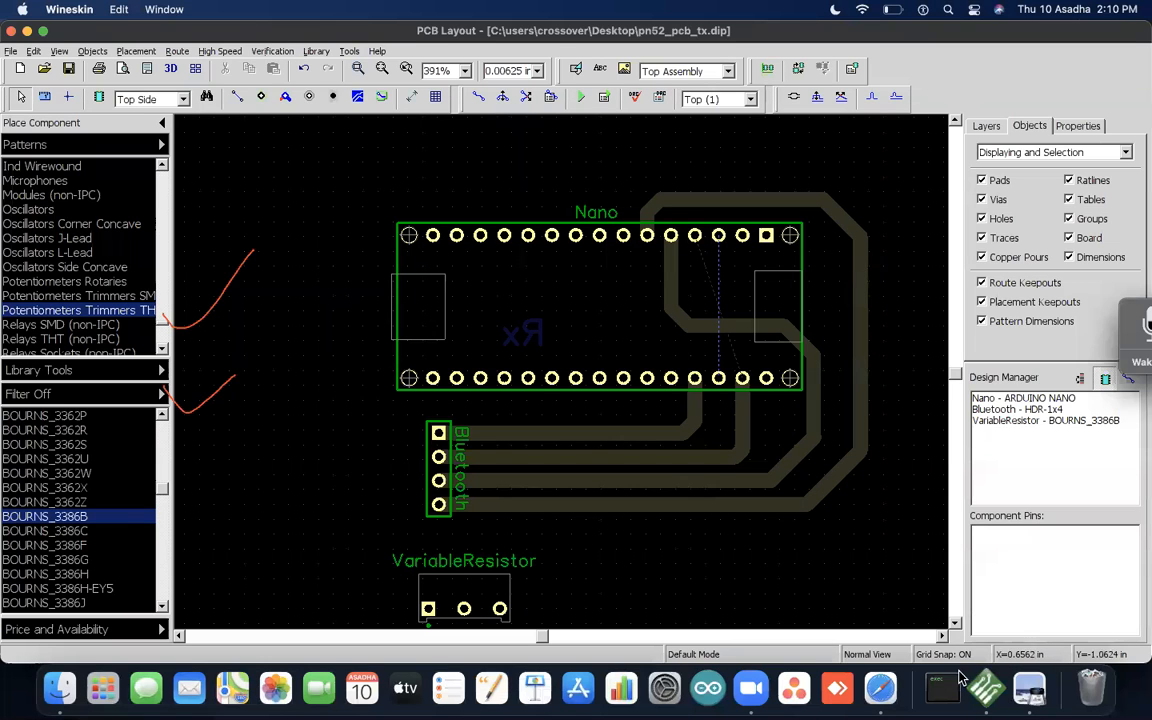
pyautogui.click(955, 623)
pyautogui.moveTo(499, 546); pyautogui.dragTo(493, 562)
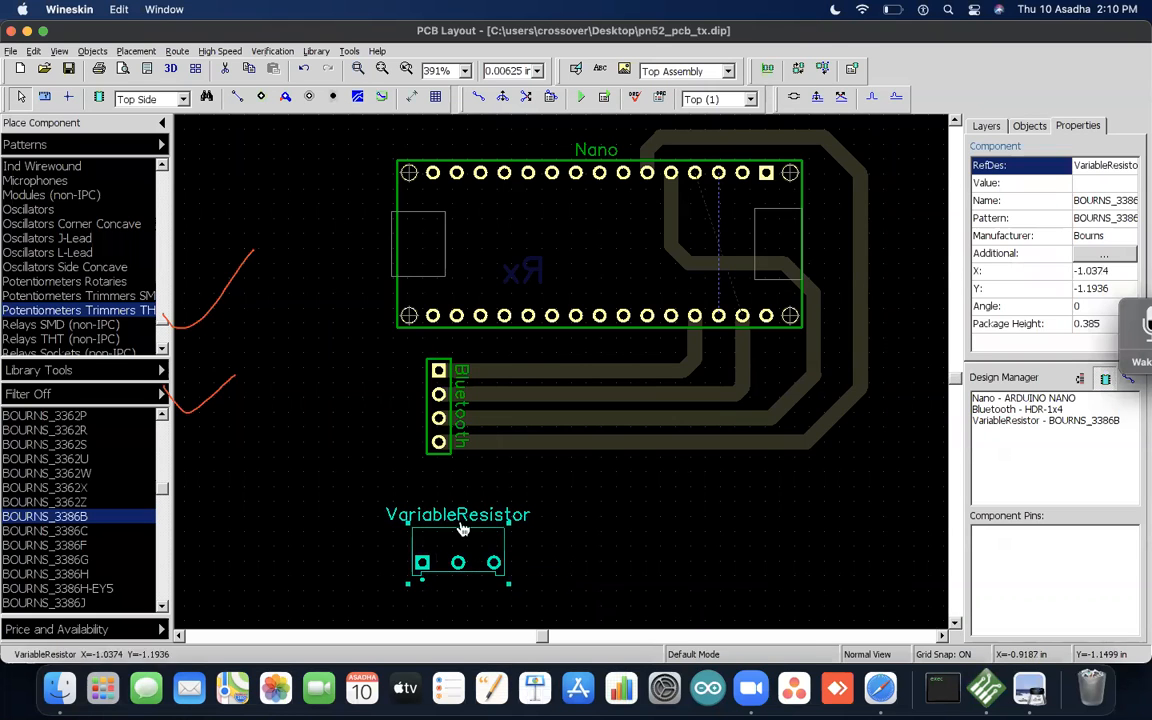
# Step: Route 0.065 in bottom-layer traces from Bluetooth pin 2 to variable resistor pin 3, and from variable resistor pin 1 to Bluetooth pin 1
pyautogui.click(478, 96)
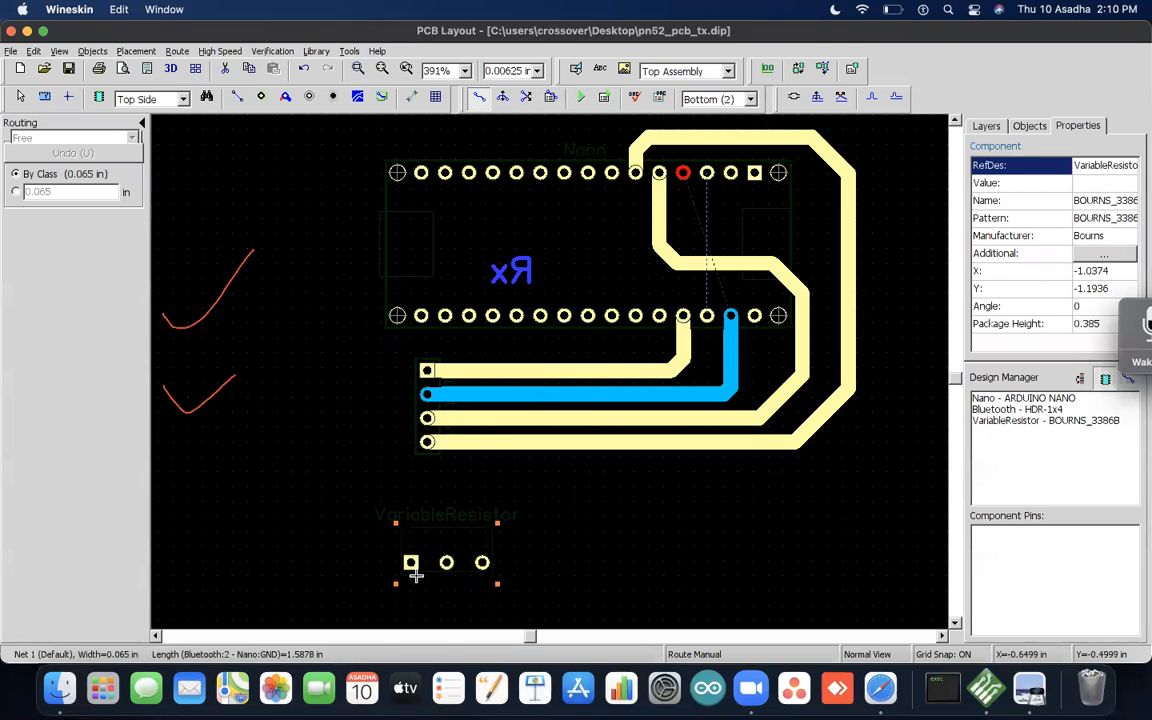
pyautogui.click(426, 392)
pyautogui.click(376, 404)
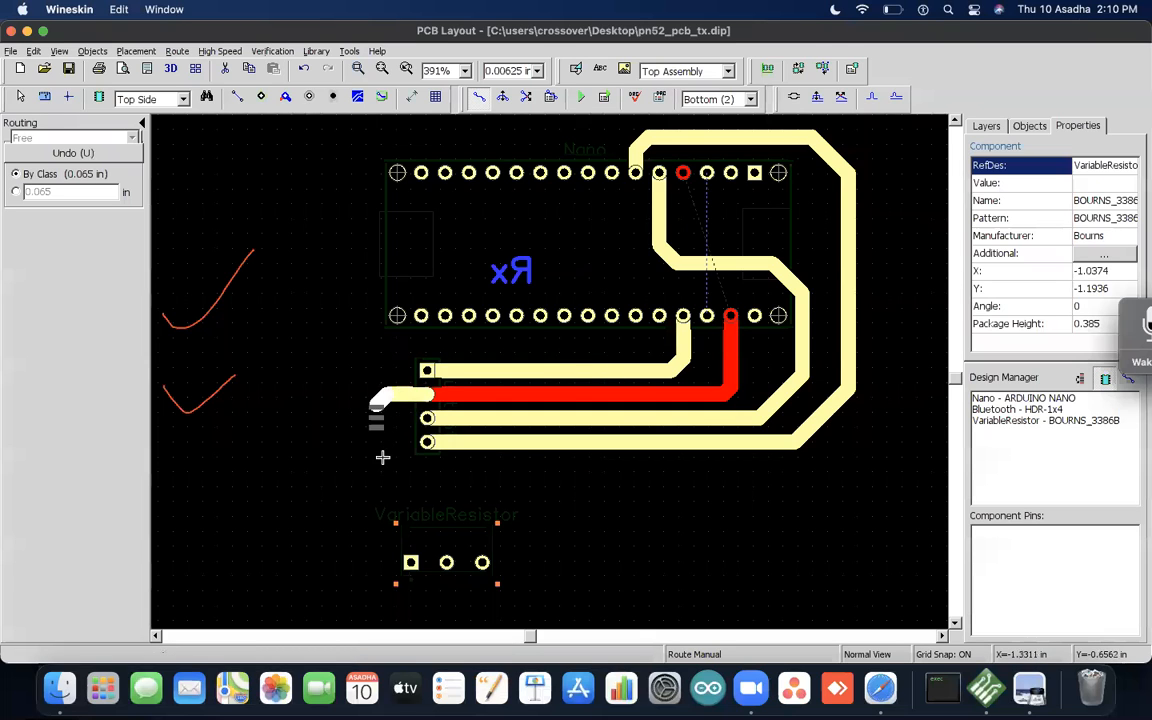
pyautogui.click(509, 481)
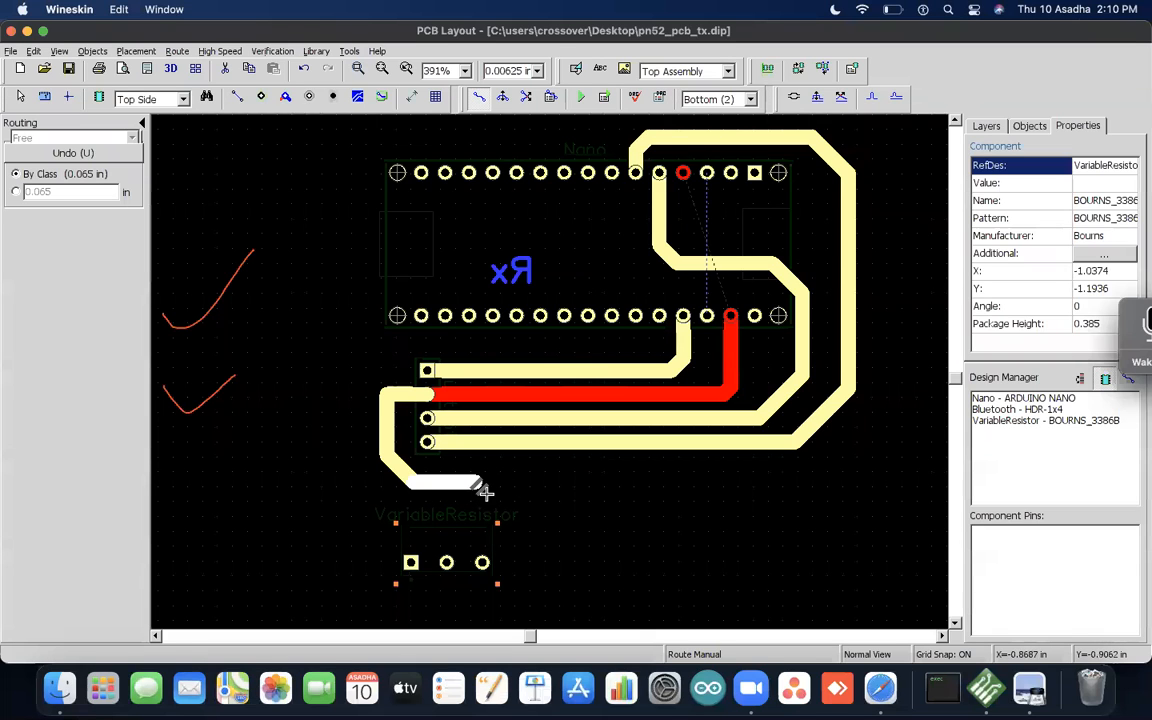
pyautogui.click(482, 562)
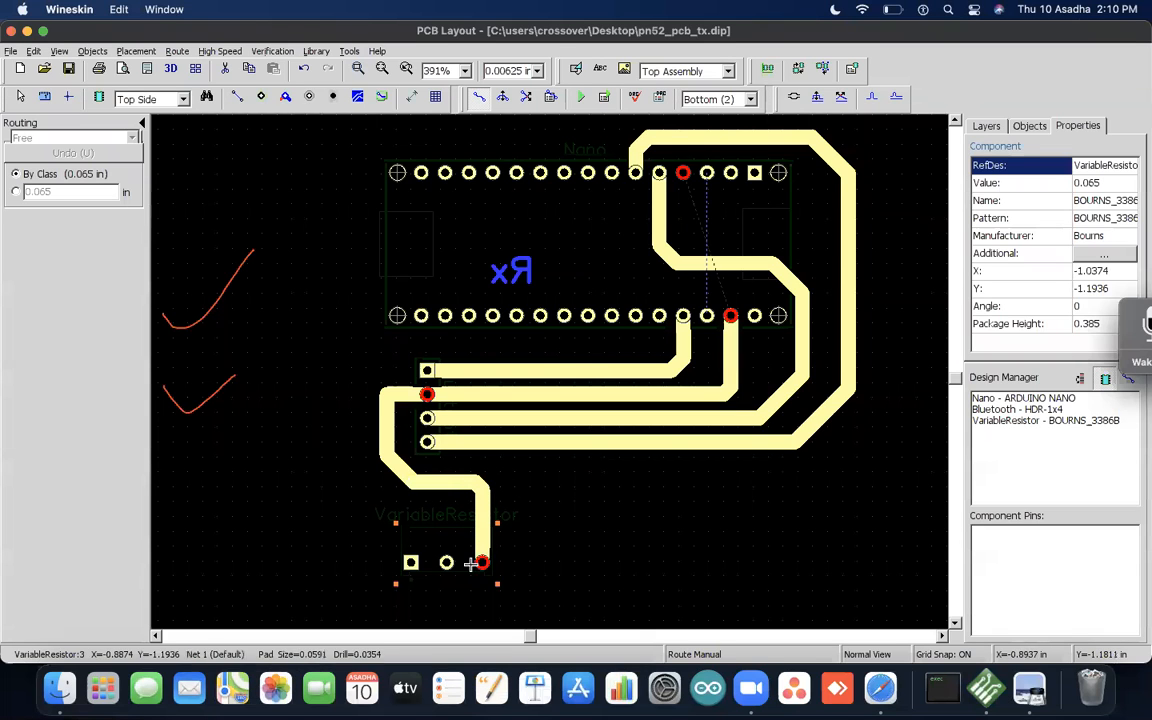
pyautogui.click(408, 562)
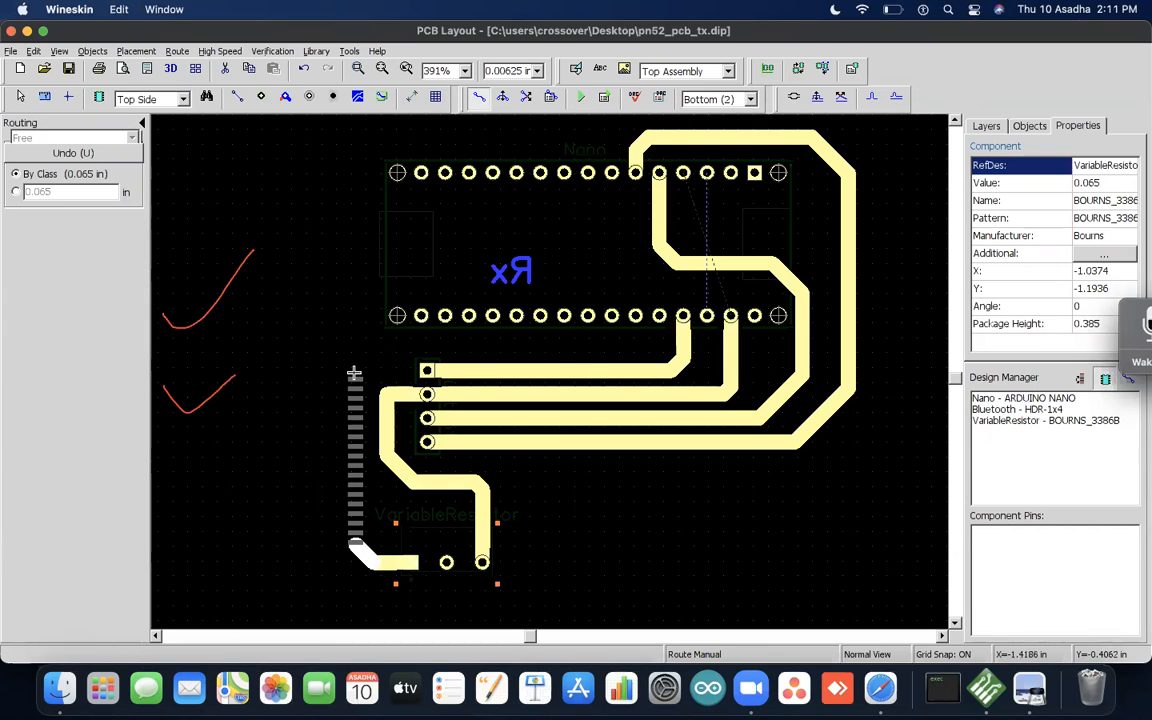
pyautogui.click(427, 370)
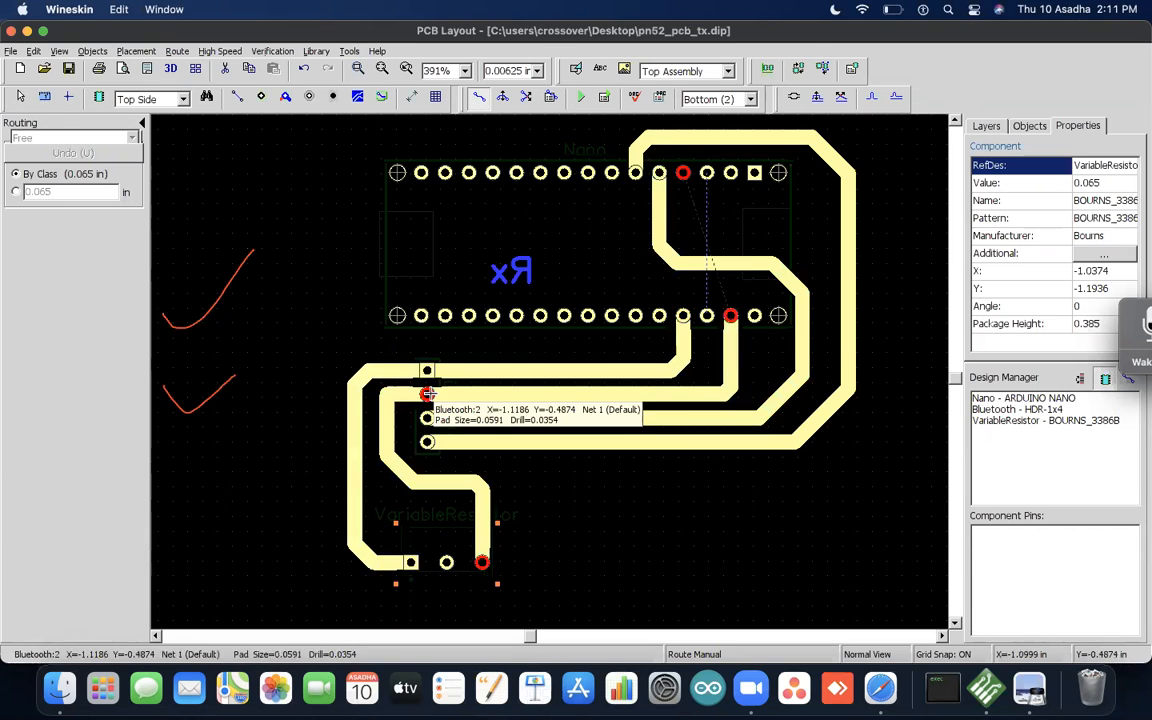
# Step: Route a 0.065 in bottom-layer trace from variable resistor pin 2 around the outside of the existing traces to Nano pin A0
pyautogui.click(446, 563)
pyautogui.click(440, 596)
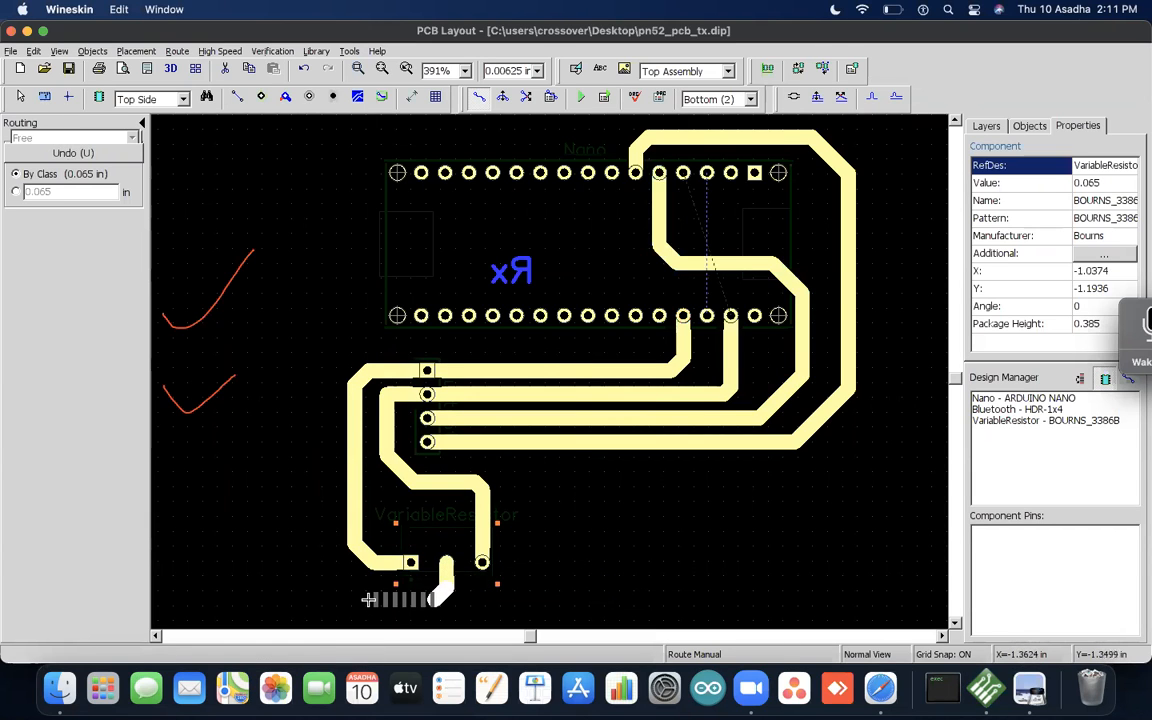
pyautogui.click(305, 596)
pyautogui.click(303, 386)
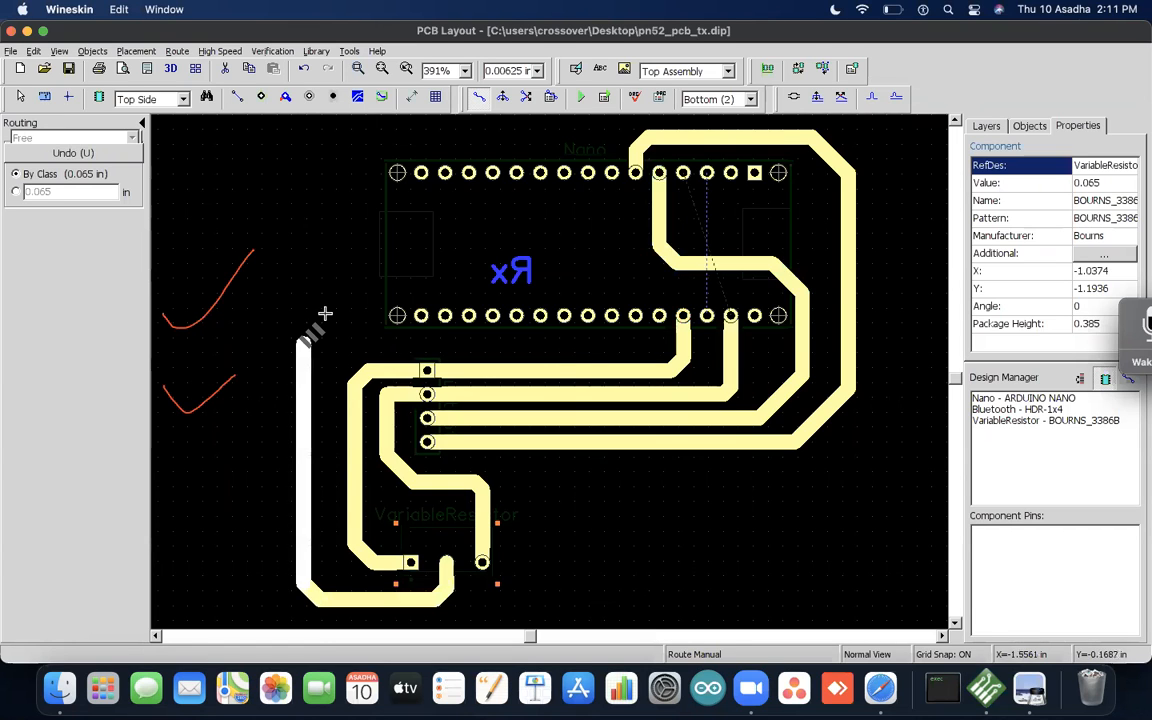
pyautogui.click(493, 317)
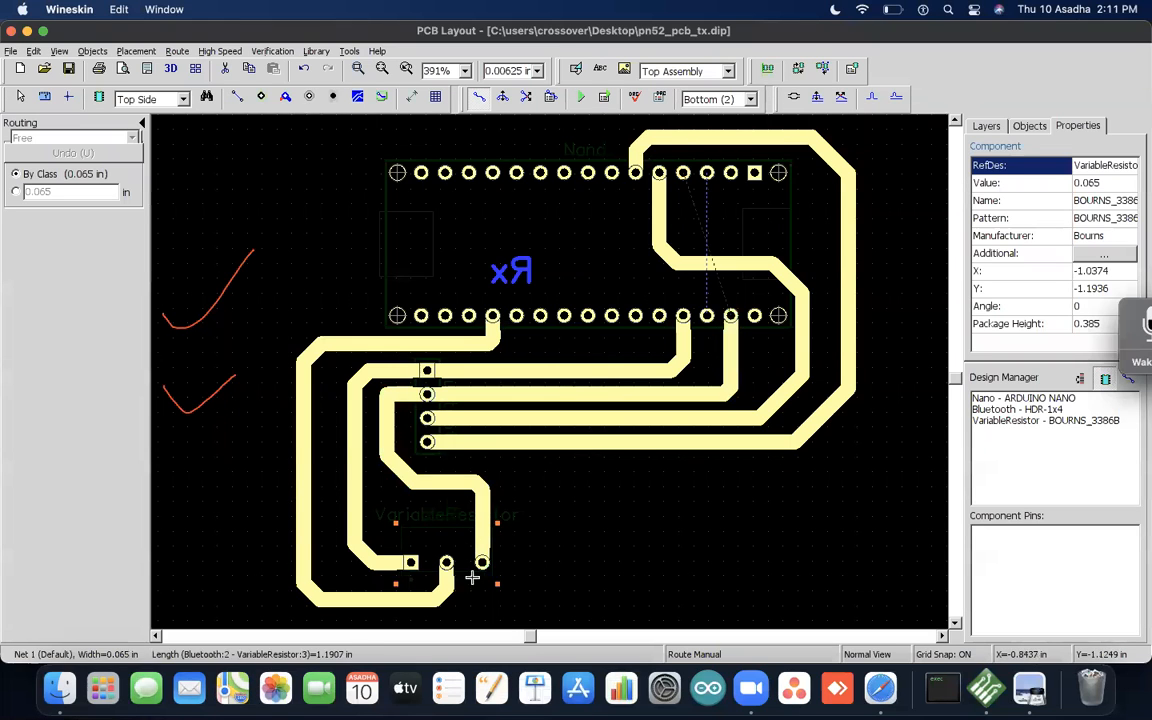
# Step: Switch to the block diagram screenshot in Preview and draw a check mark on the Variable Resistor block
pyautogui.click(880, 688)
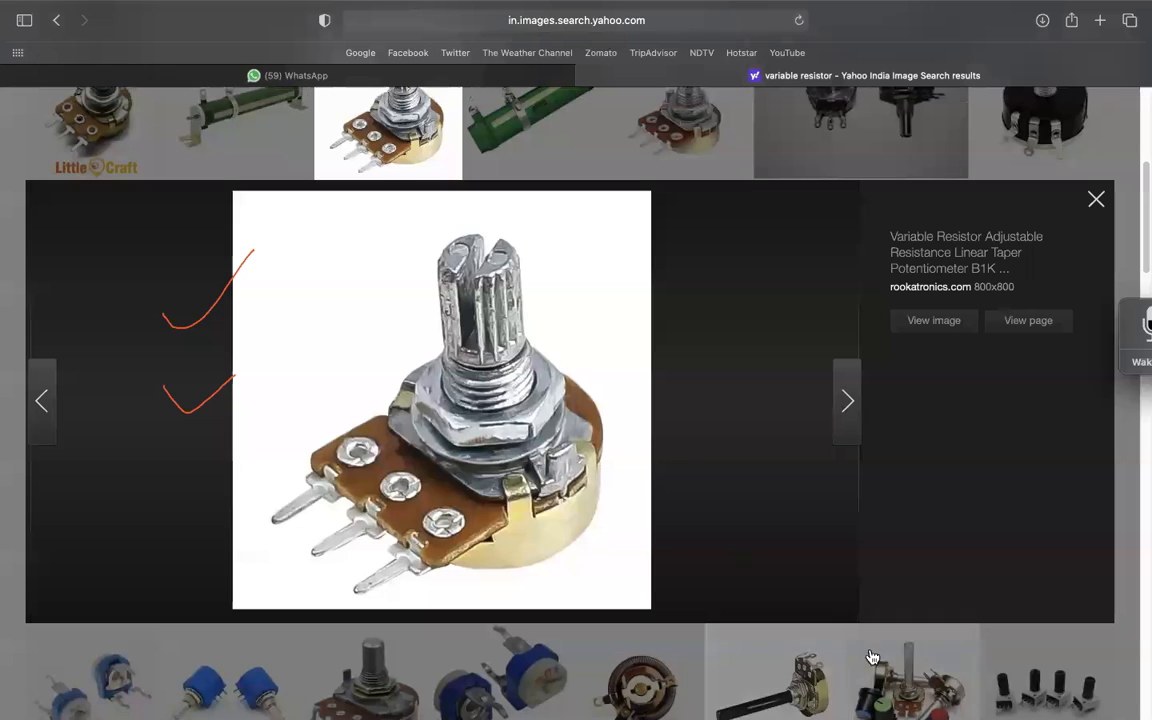
pyautogui.click(985, 688)
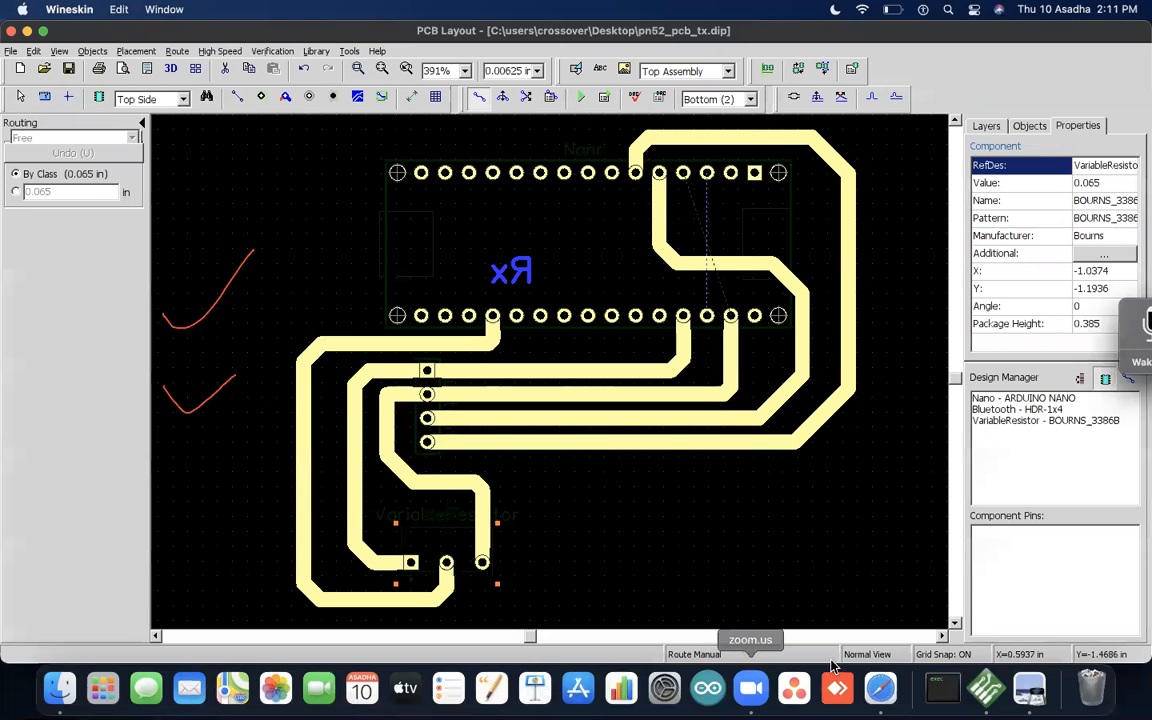
pyautogui.click(1029, 688)
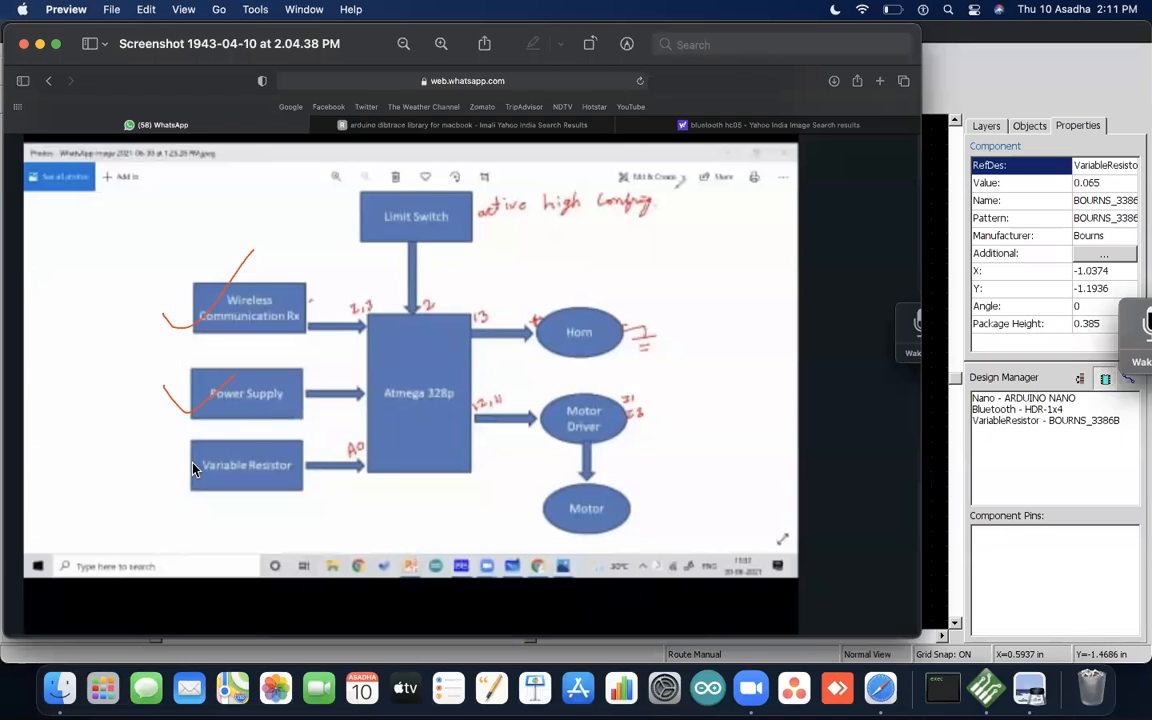
pyautogui.moveTo(195, 470); pyautogui.dragTo(255, 448)
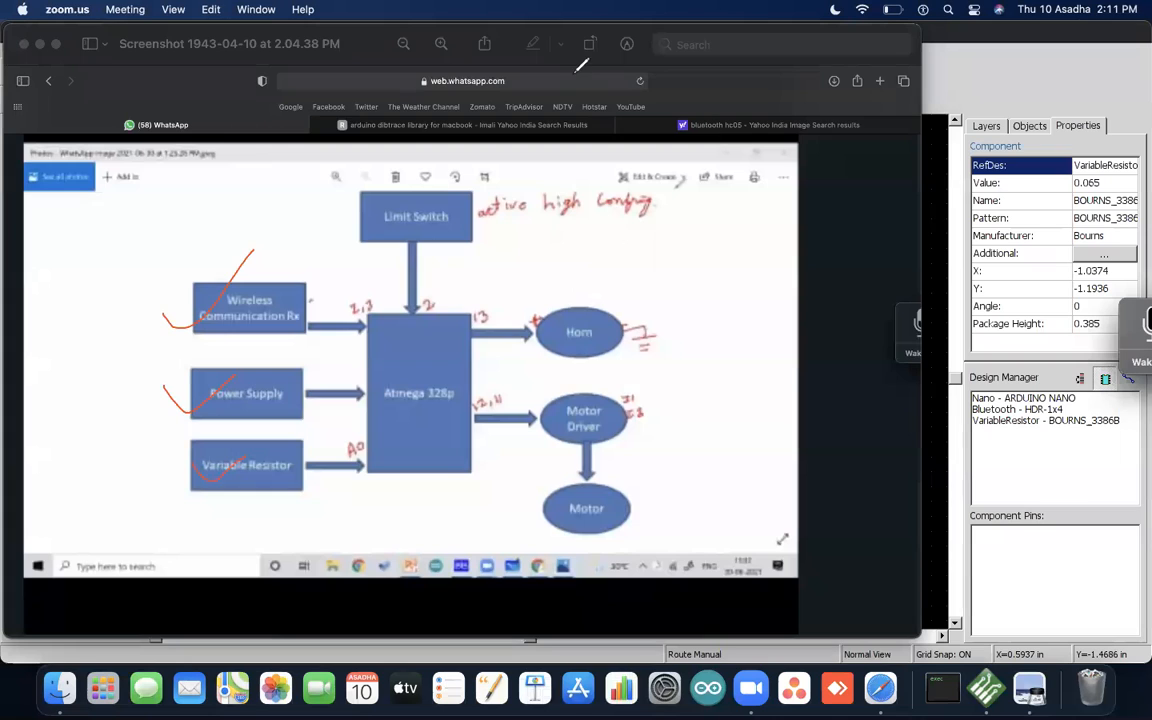
pyautogui.click(550, 274)
# Step: Return to PCB Layout and look through the connector, oscillator, potentiometer and THT relay pattern libraries for the next component
pyautogui.press('super+Tab')
pyautogui.press('super+Tab')
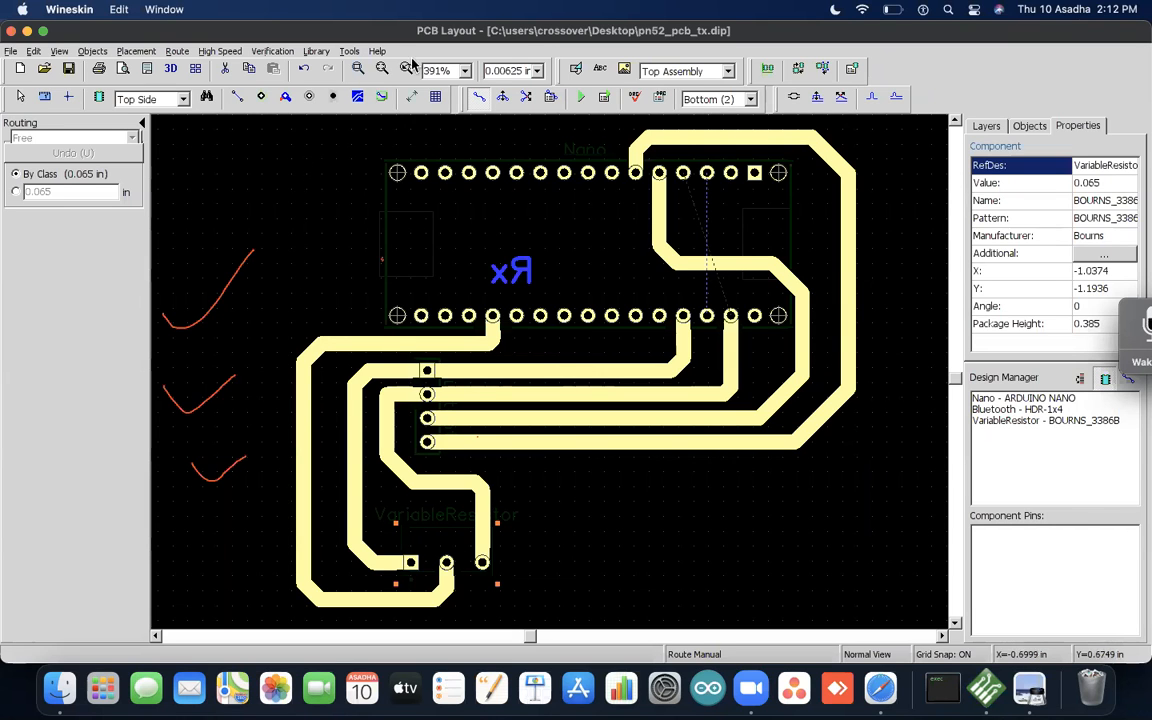
pyautogui.click(20, 96)
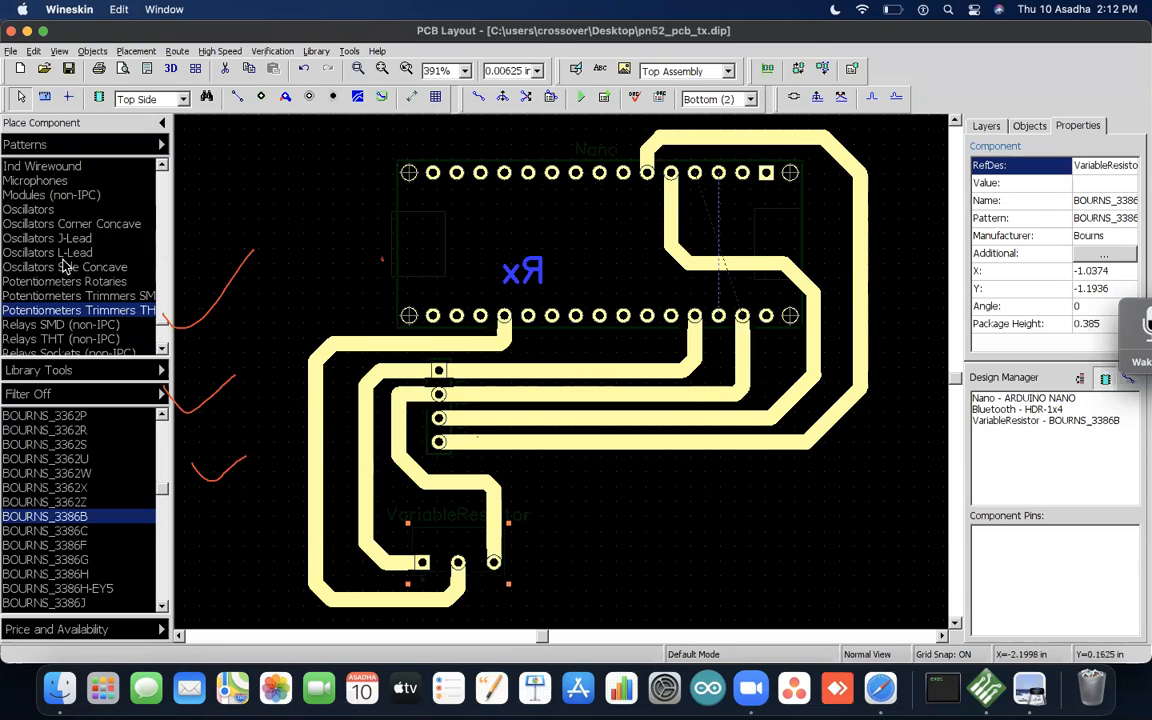
pyautogui.click(66, 224)
pyautogui.scroll(10, 63, 290)
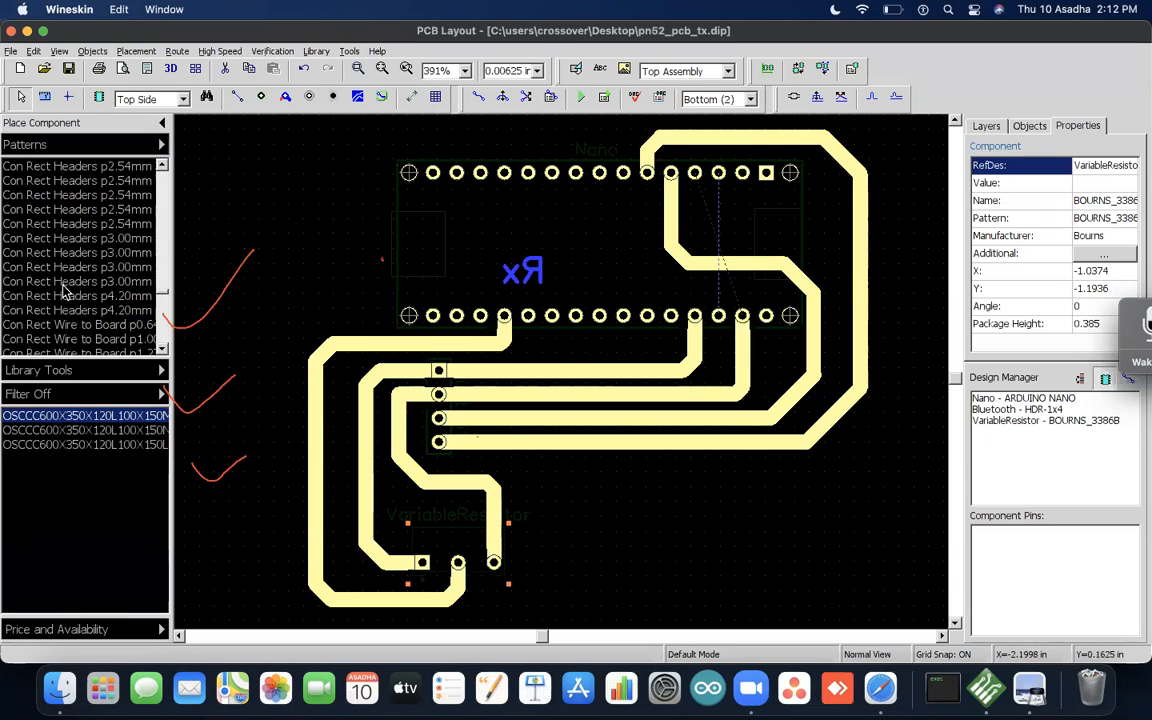
pyautogui.click(62, 283)
pyautogui.click(47, 253)
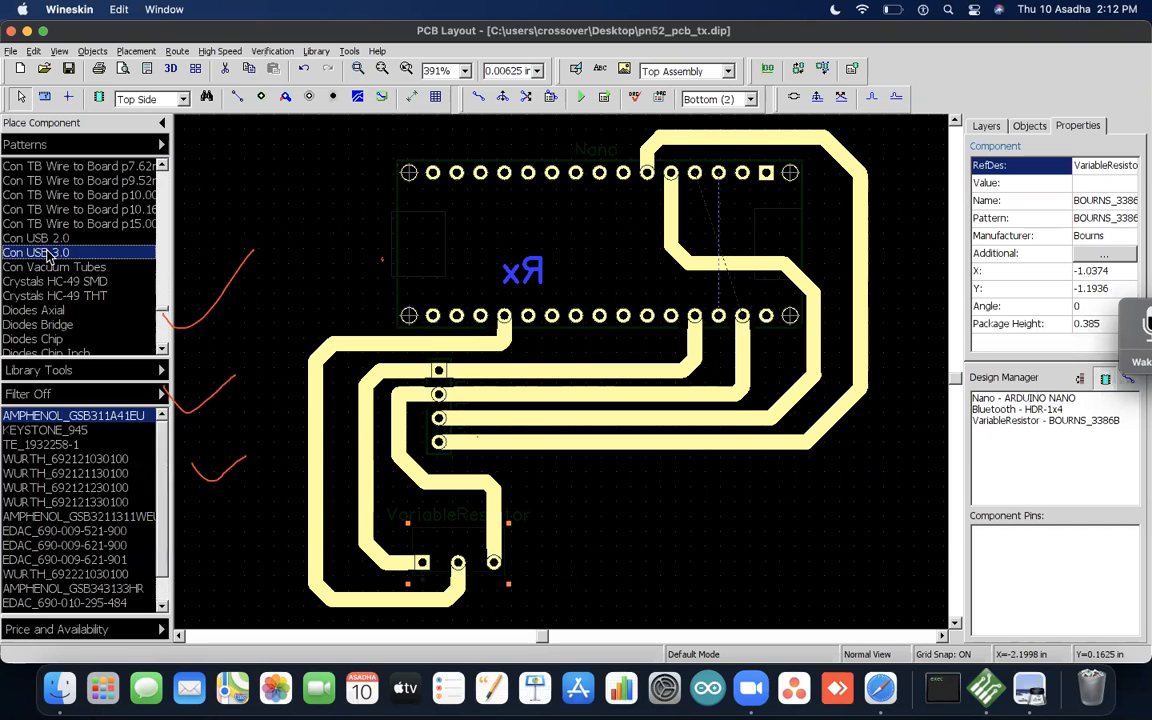
pyautogui.scroll(-15, 57, 290)
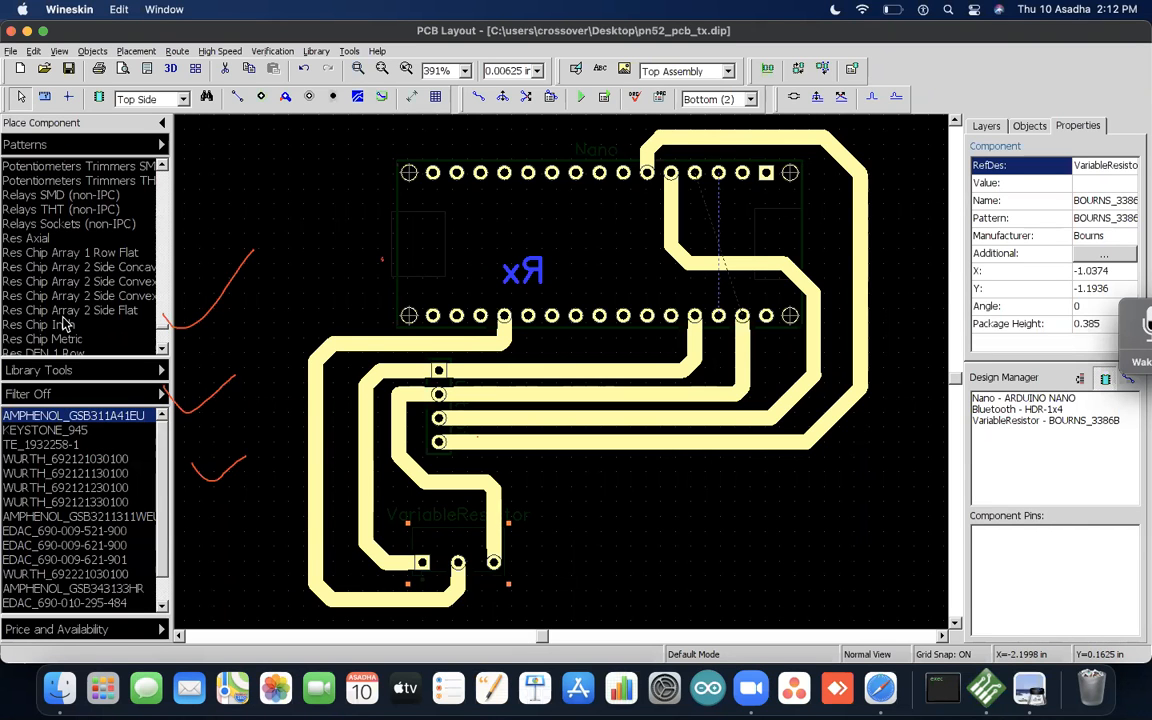
pyautogui.click(47, 281)
pyautogui.click(46, 267)
pyautogui.click(45, 253)
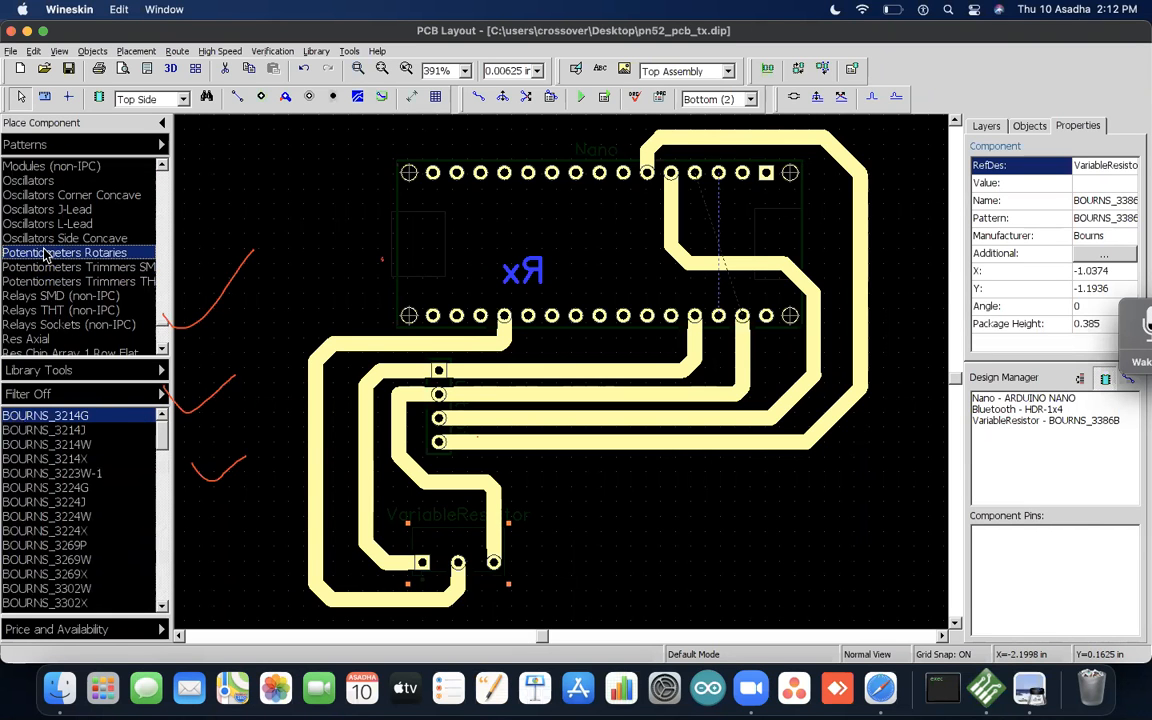
pyautogui.click(44, 236)
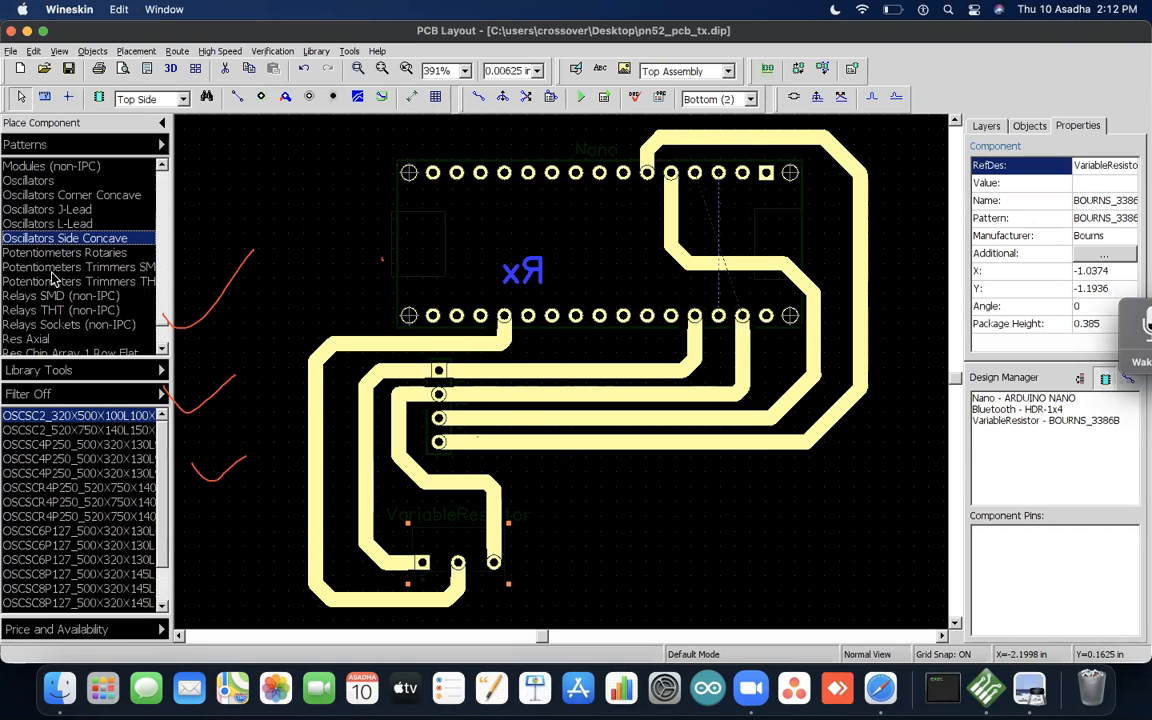
pyautogui.click(52, 281)
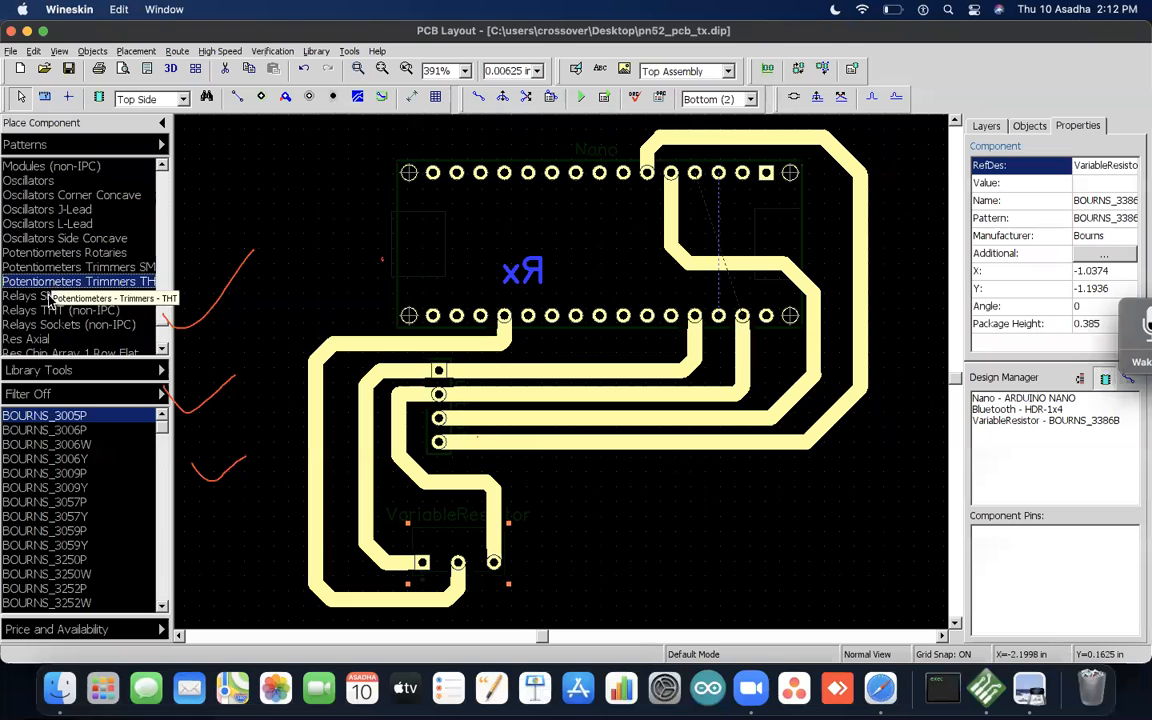
pyautogui.click(45, 311)
pyautogui.click(45, 430)
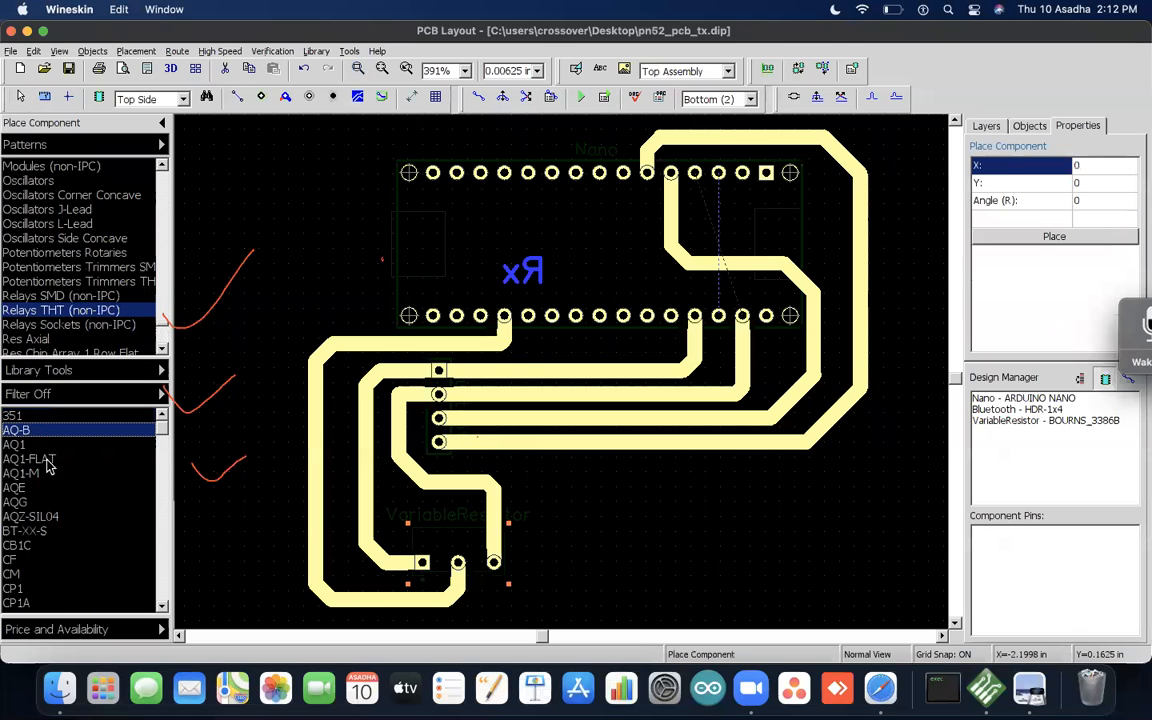
pyautogui.click(46, 459)
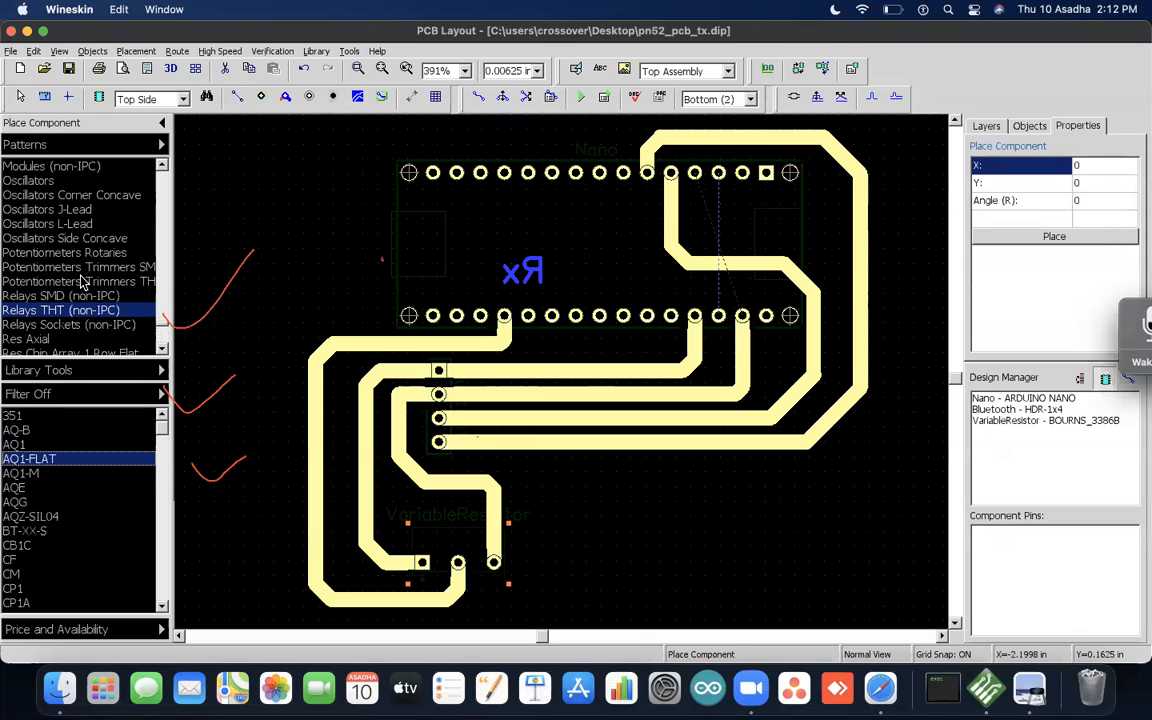
# Step: Examine the whole pattern library list, including the radial molded varistors, for a suitable component
pyautogui.scroll(10, 82, 283)
pyautogui.scroll(-10, 82, 283)
pyautogui.scroll(-10, 82, 283)
pyautogui.scroll(8, 82, 283)
pyautogui.scroll(-3, 82, 283)
pyautogui.scroll(-10, 82, 283)
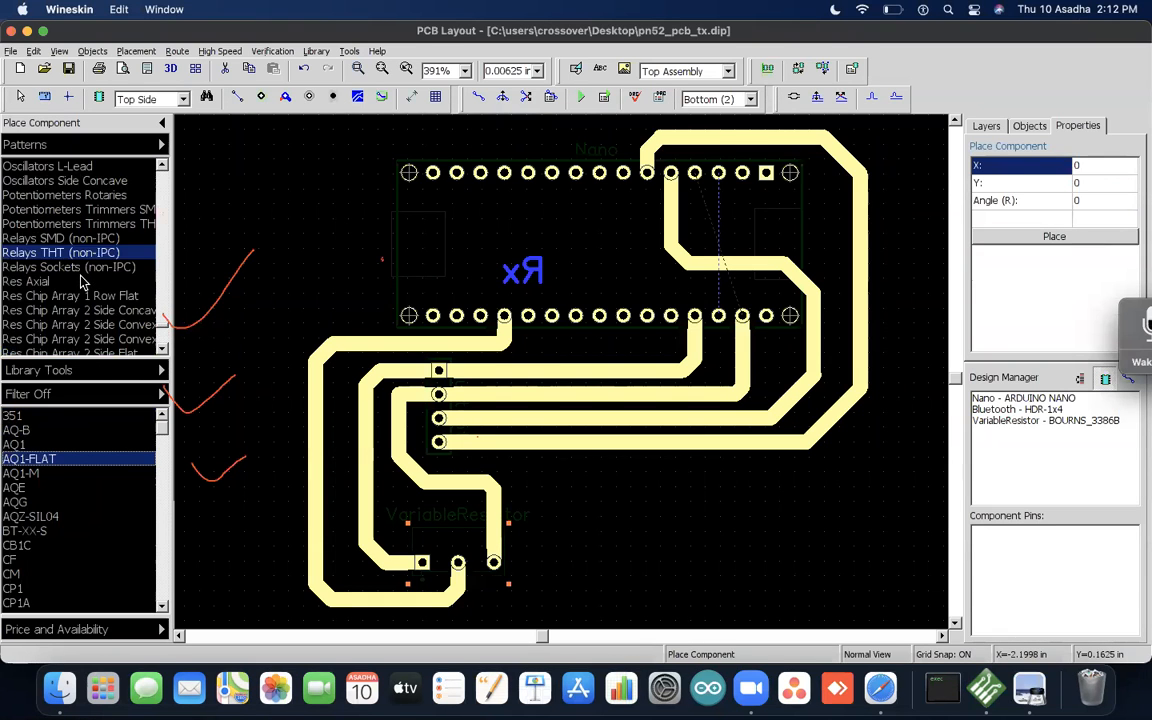
pyautogui.click(82, 283)
pyautogui.scroll(10, 82, 283)
pyautogui.scroll(-8, 82, 283)
pyautogui.scroll(15, 82, 283)
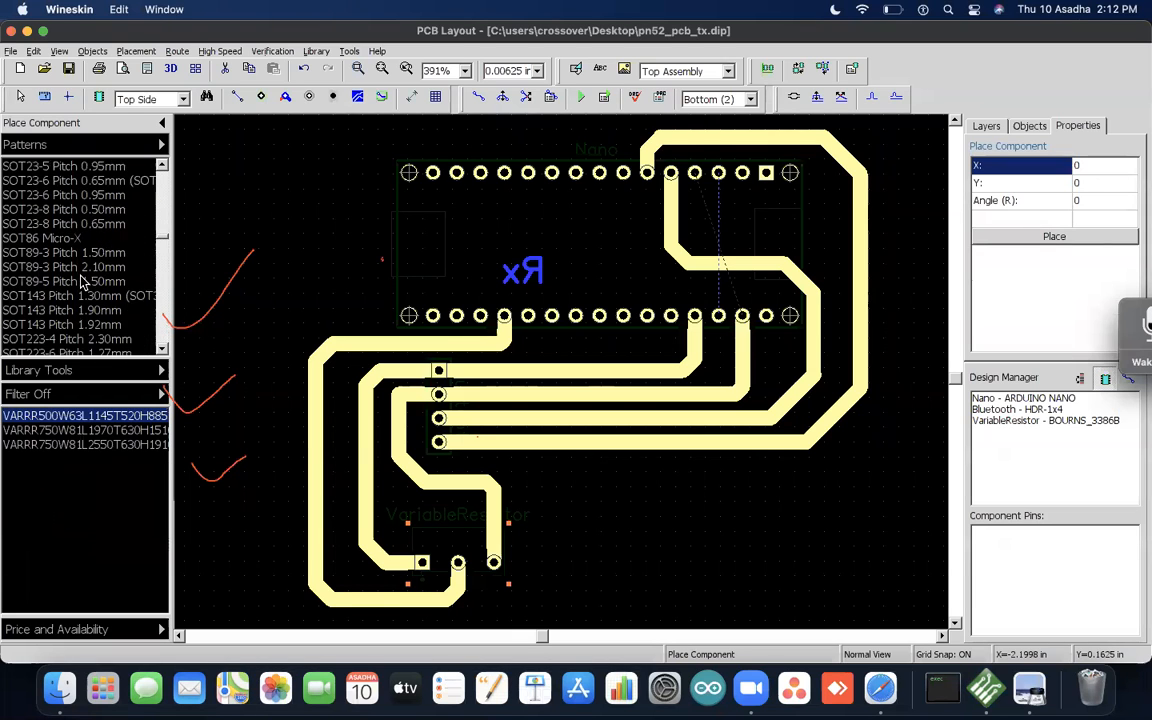
pyautogui.scroll(1, 82, 283)
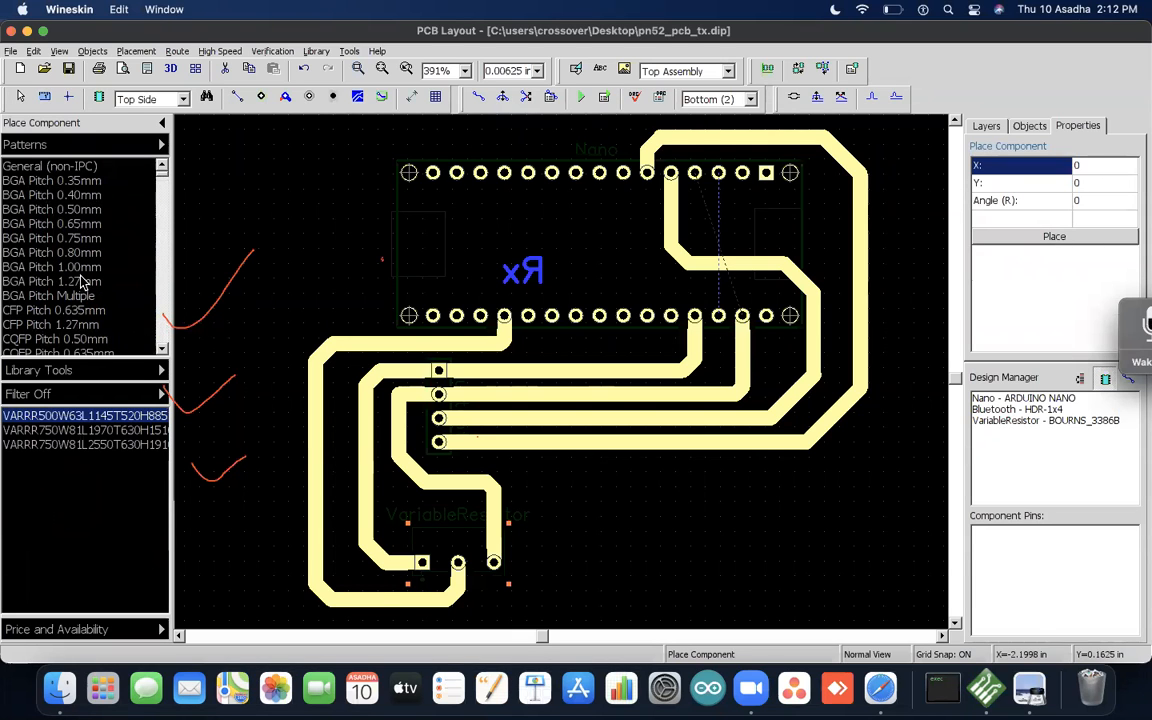
pyautogui.scroll(-12, 82, 283)
pyautogui.scroll(10, 82, 283)
pyautogui.scroll(-15, 82, 283)
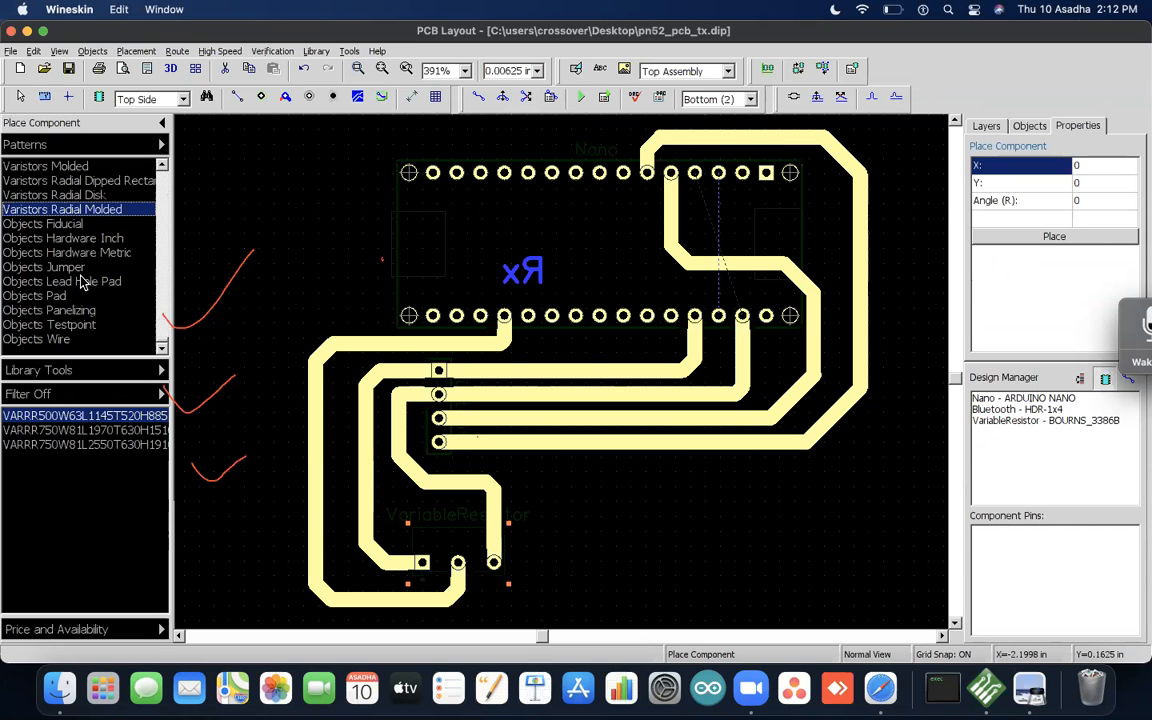
# Step: Examine the Objects Hardware Metric and Objects Pad patterns, and recheck the remaining blocks in the Preview diagram
pyautogui.click(62, 252)
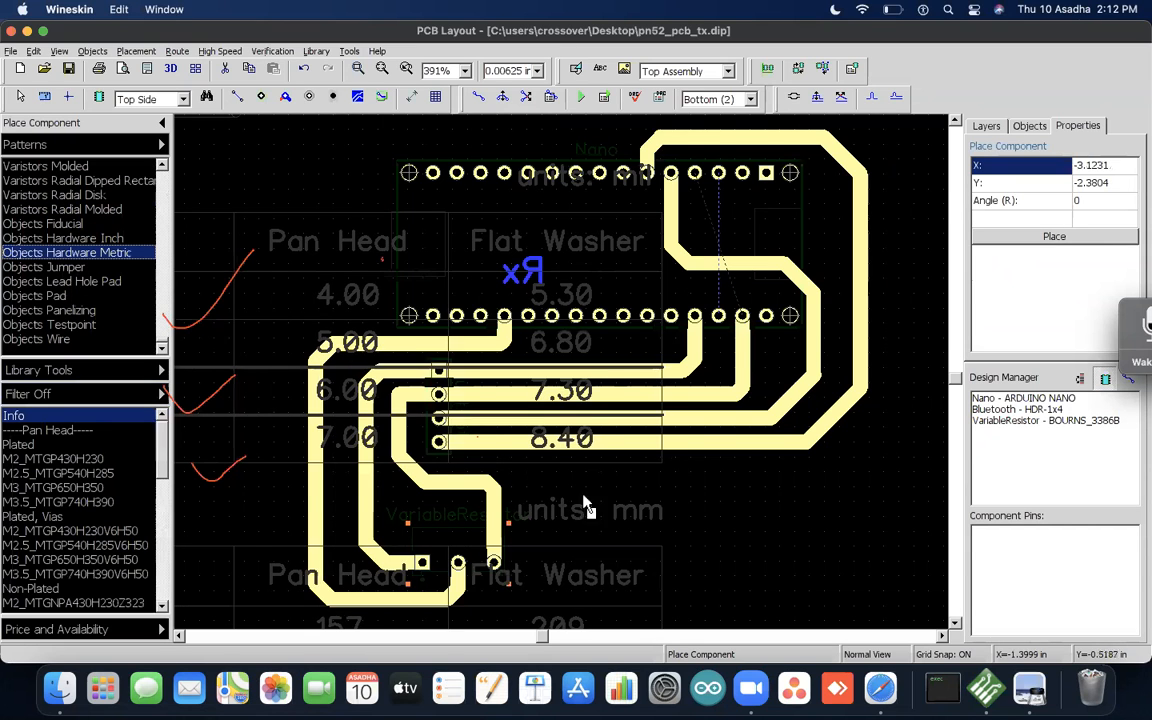
pyautogui.press('Escape')
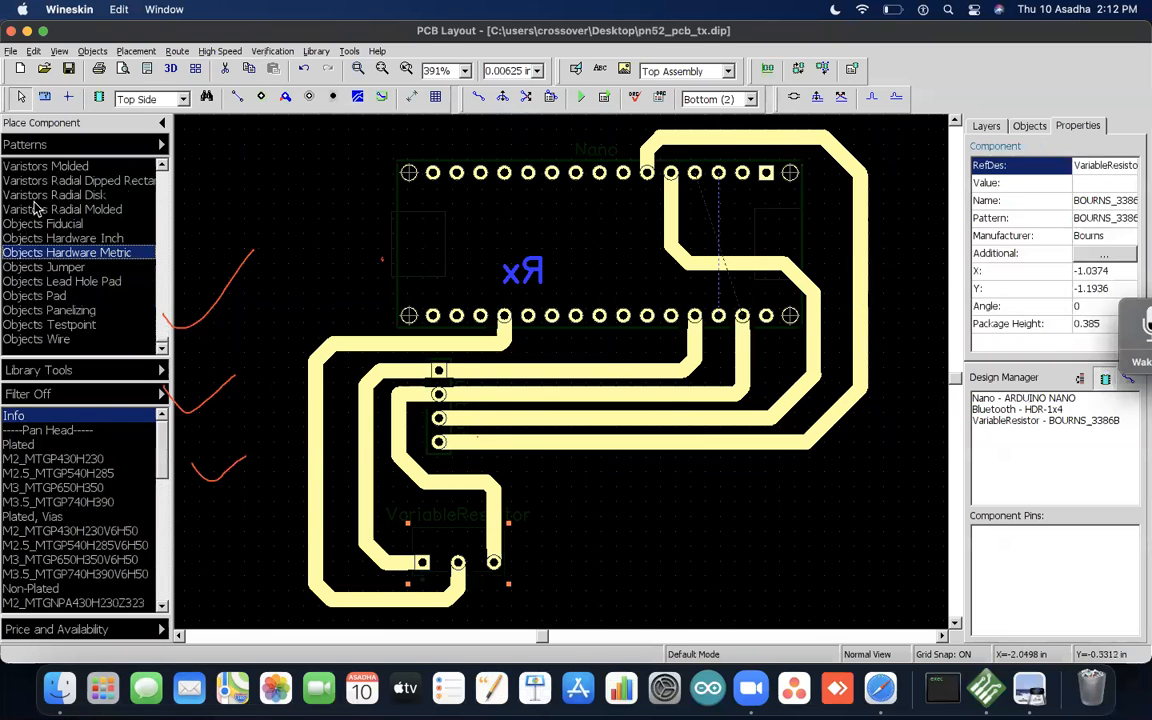
pyautogui.click(62, 296)
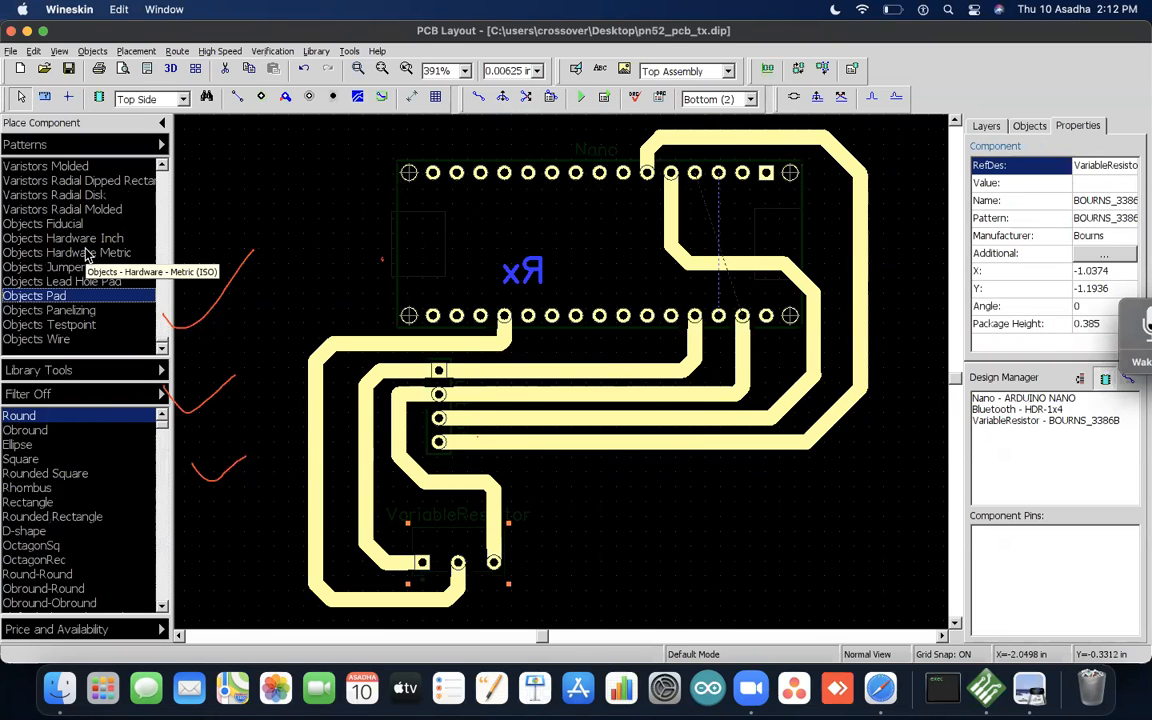
pyautogui.press('super+Tab')
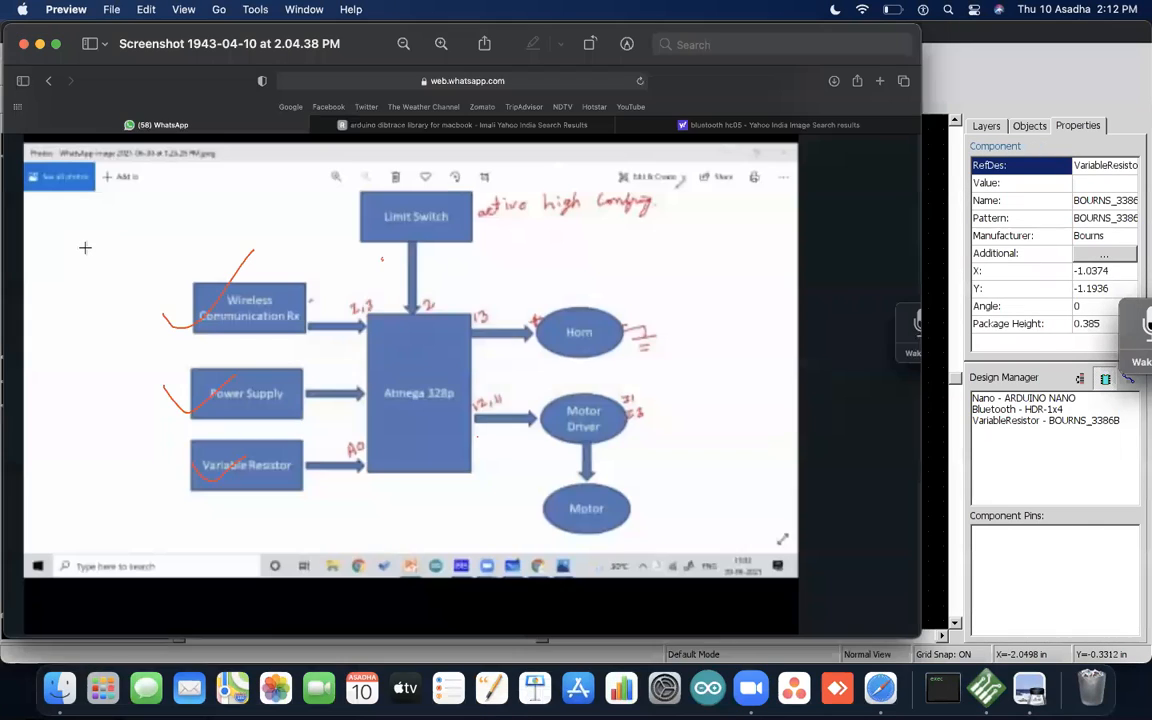
pyautogui.press('cmd+Tab')
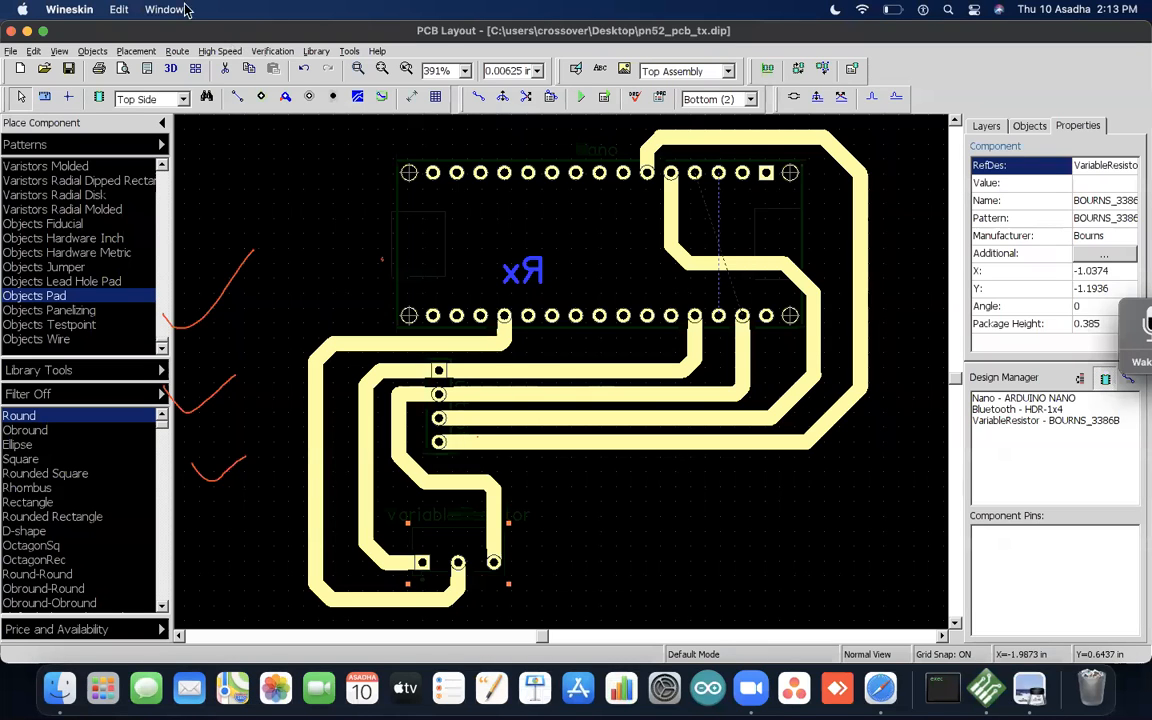
# Step: Examine the Objects Testpoint, Objects Pad, Objects Lead Hole Pad and Objects Jumper patterns for a suitable component
pyautogui.click(51, 325)
pyautogui.click(48, 293)
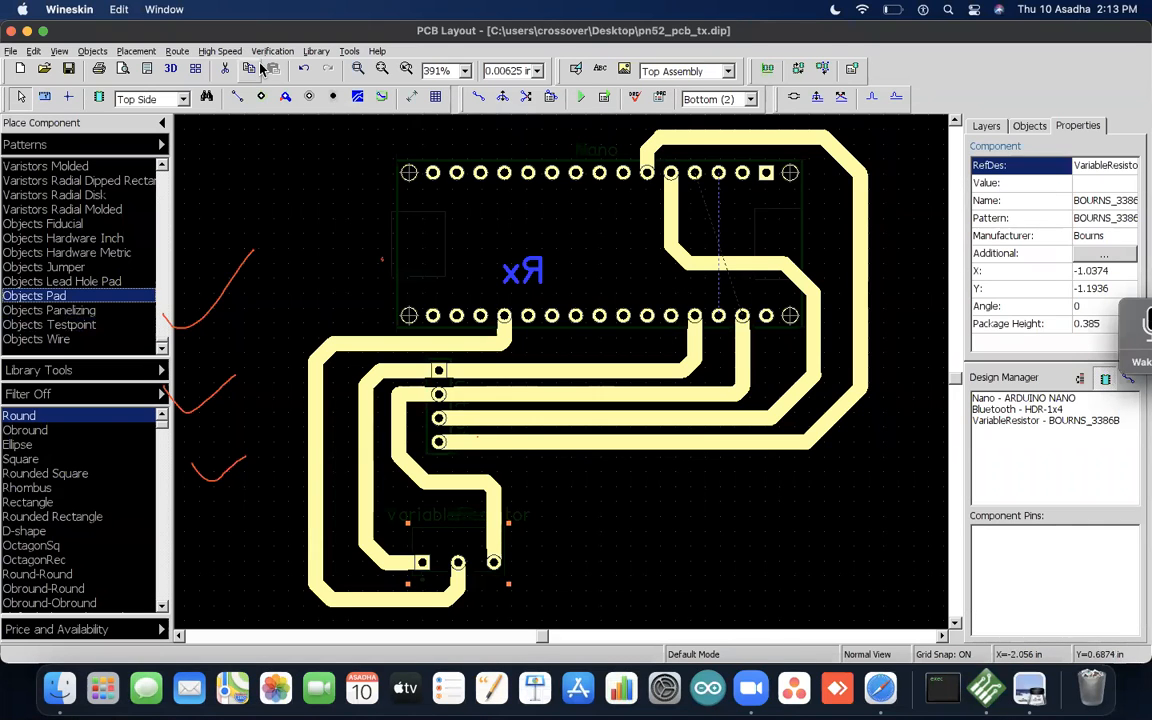
pyautogui.moveTo(267, 63); pyautogui.dragTo(401, 33)
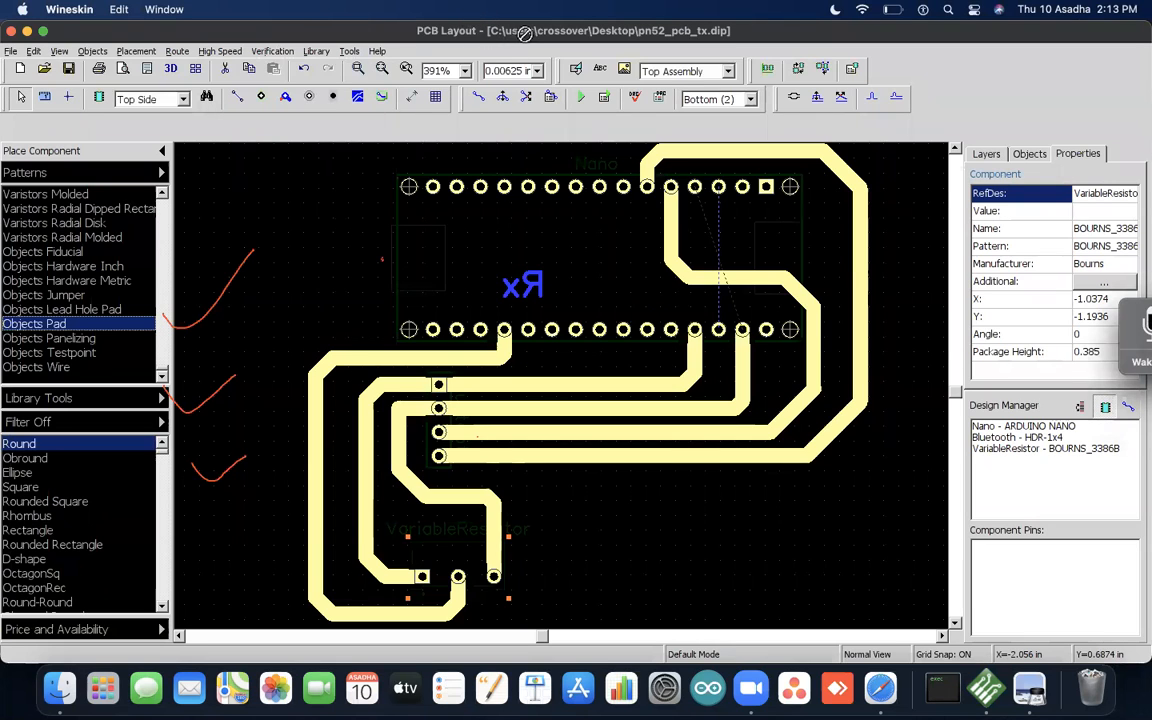
pyautogui.click(89, 310)
pyautogui.click(72, 297)
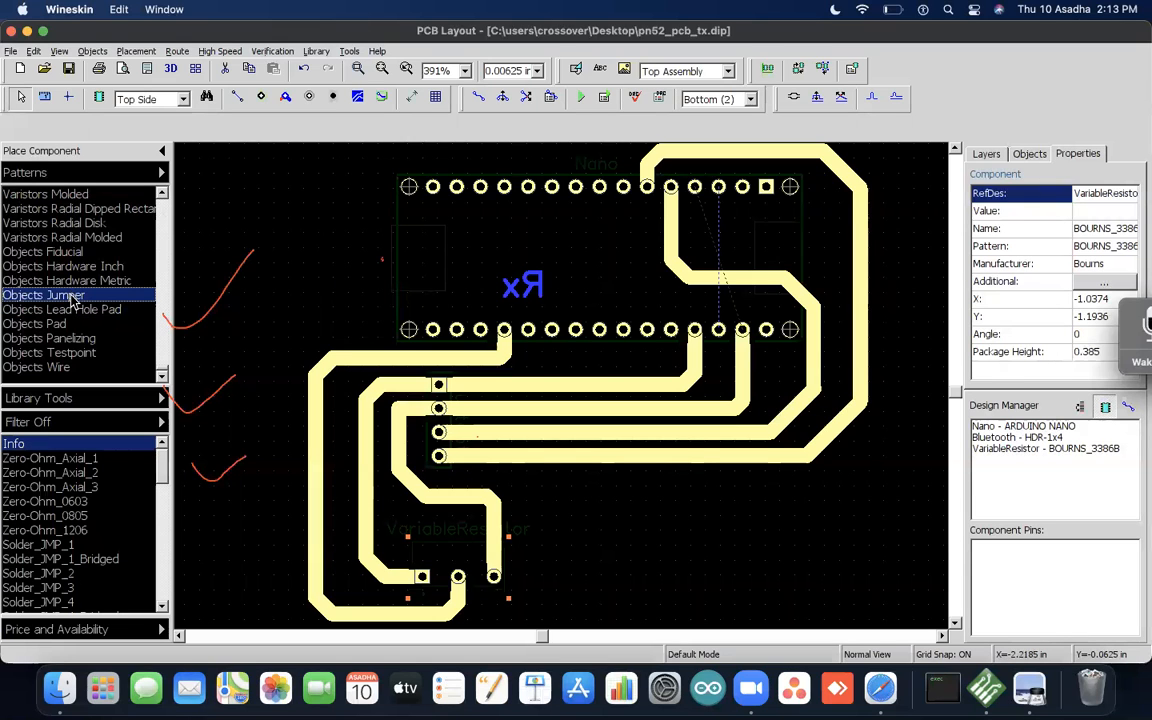
# Step: Look through the connector, diode, potentiometer, resistor and transformer pattern libraries, ending on the Speakers library
pyautogui.scroll(10, 72, 300)
pyautogui.click(72, 297)
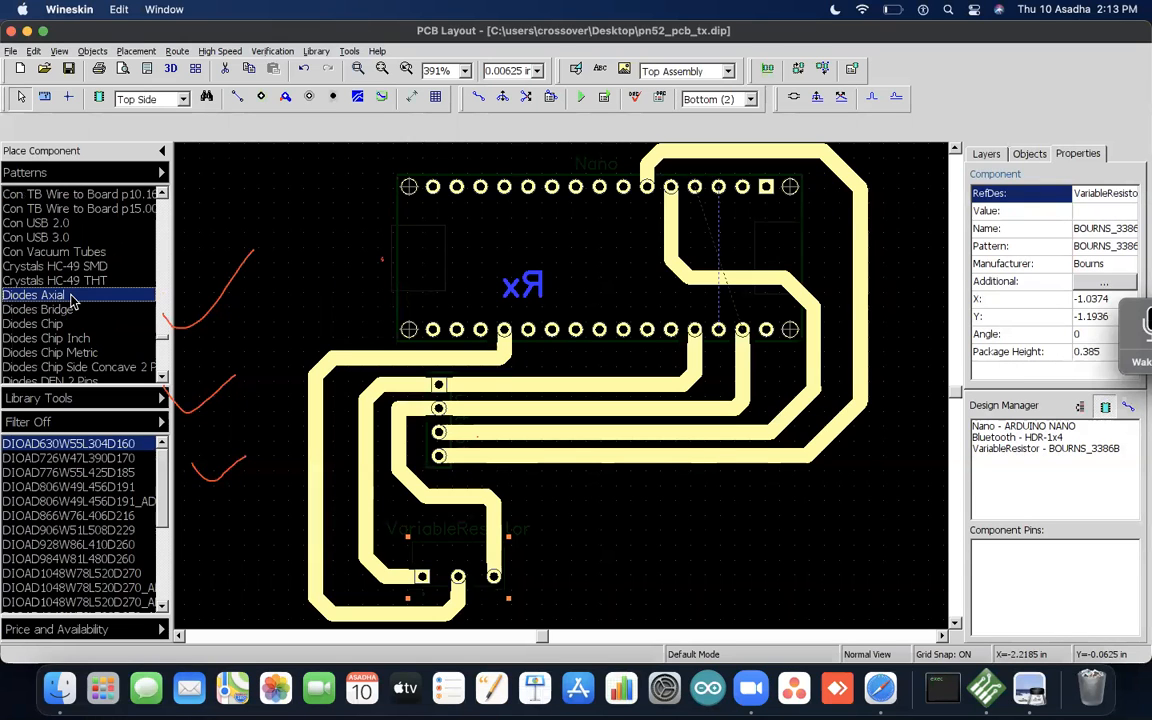
pyautogui.scroll(4, 72, 301)
pyautogui.scroll(2, 72, 301)
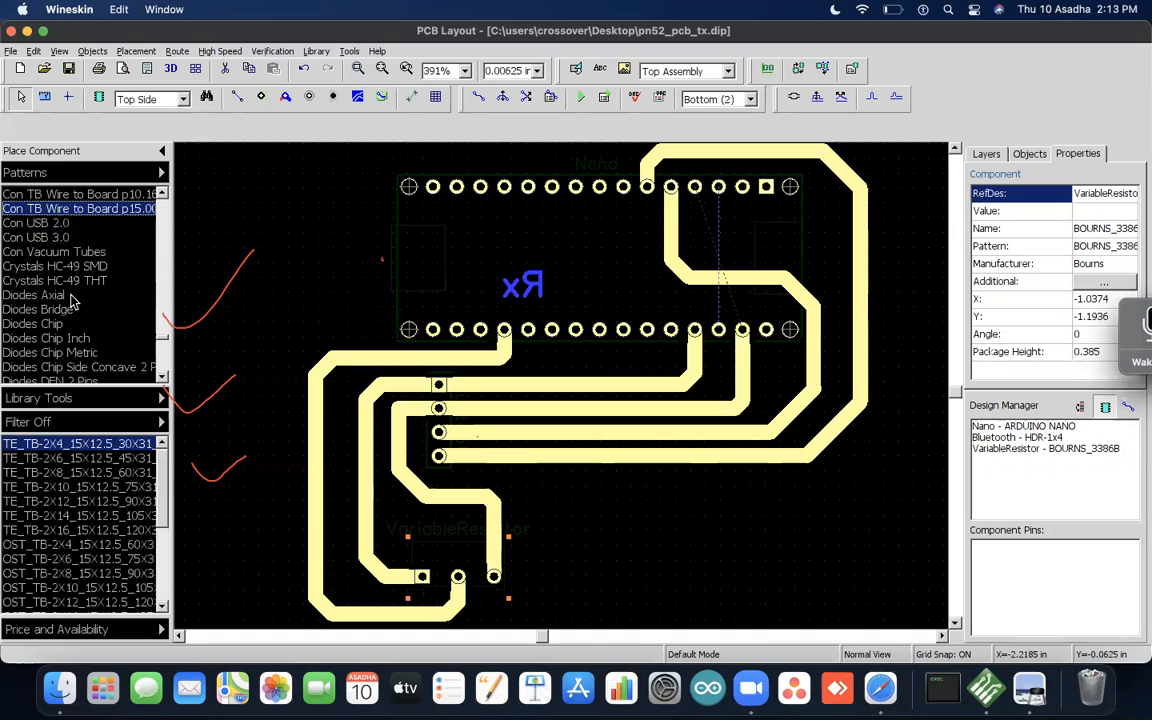
pyautogui.click(72, 297)
pyautogui.scroll(-12, 72, 301)
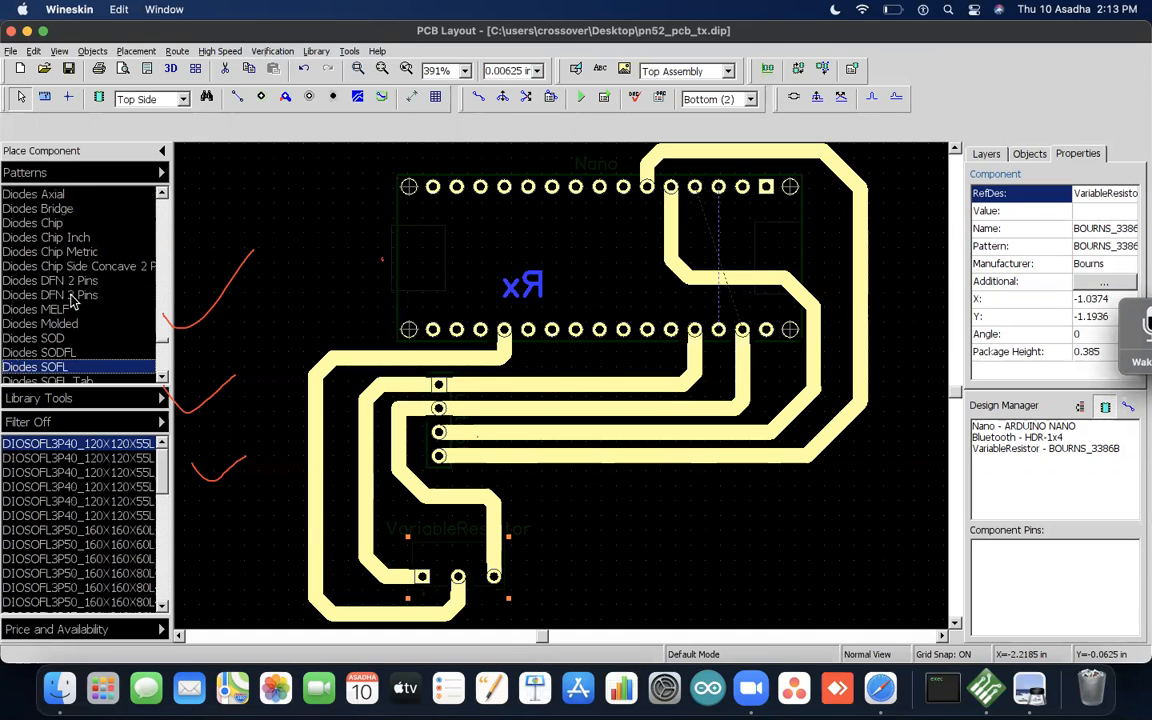
pyautogui.scroll(-20, 72, 301)
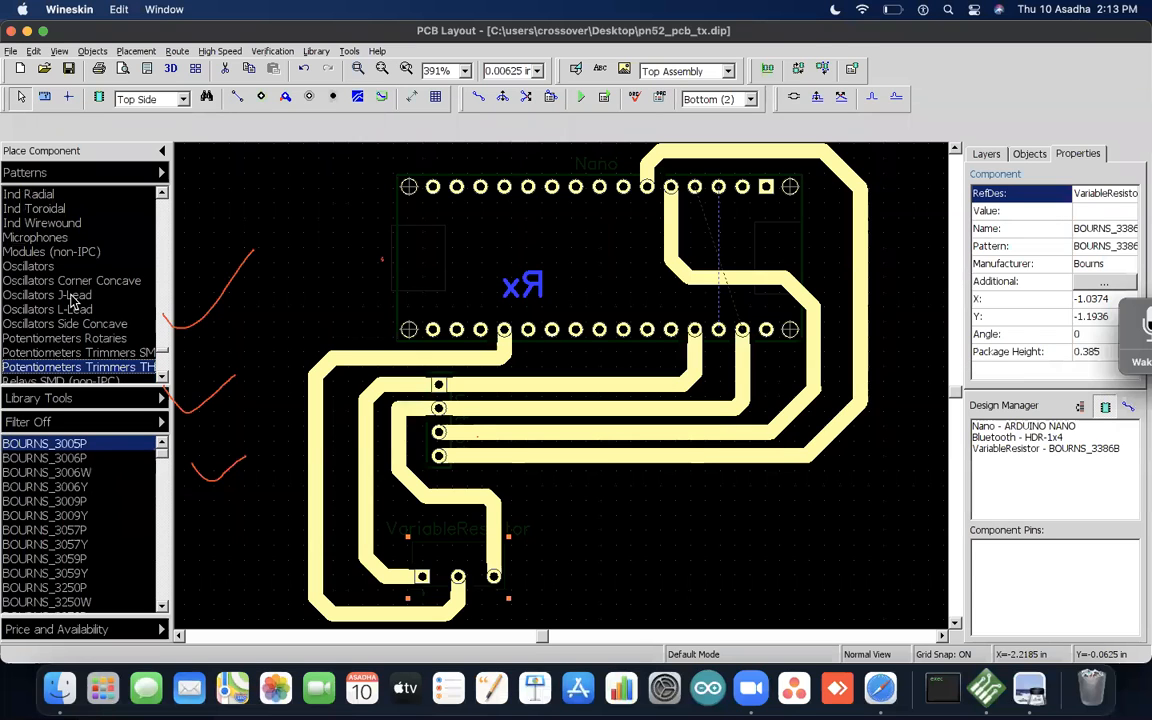
pyautogui.scroll(-5, 72, 300)
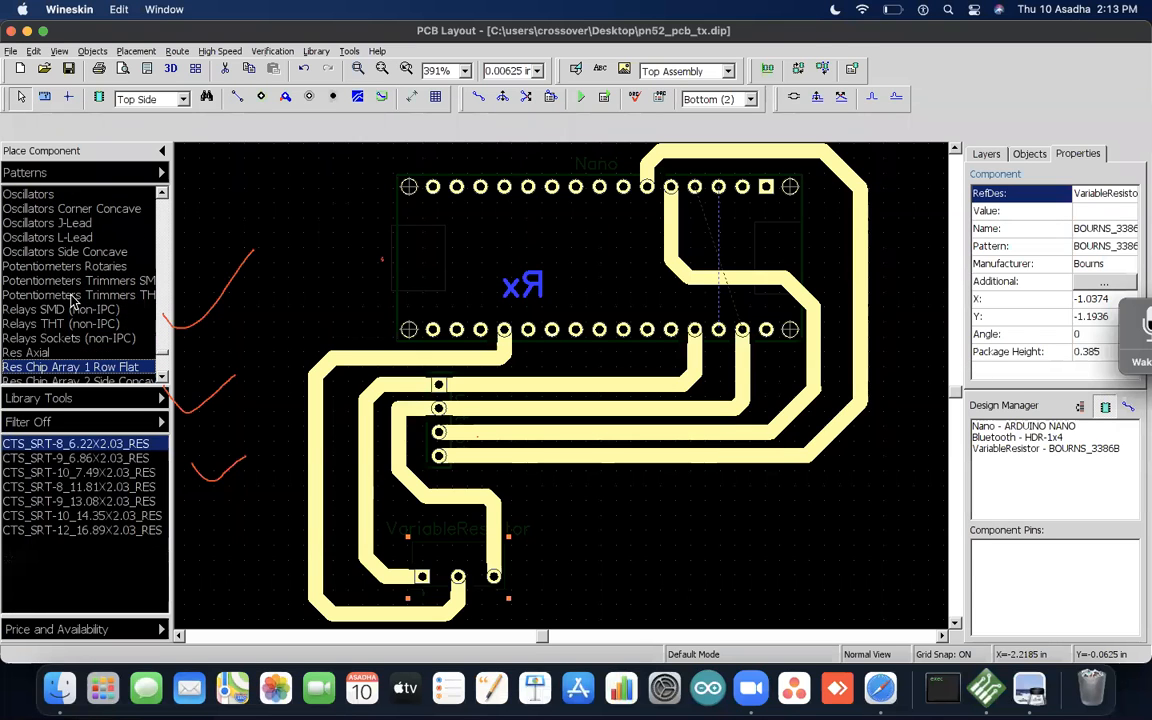
pyautogui.scroll(-11, 72, 300)
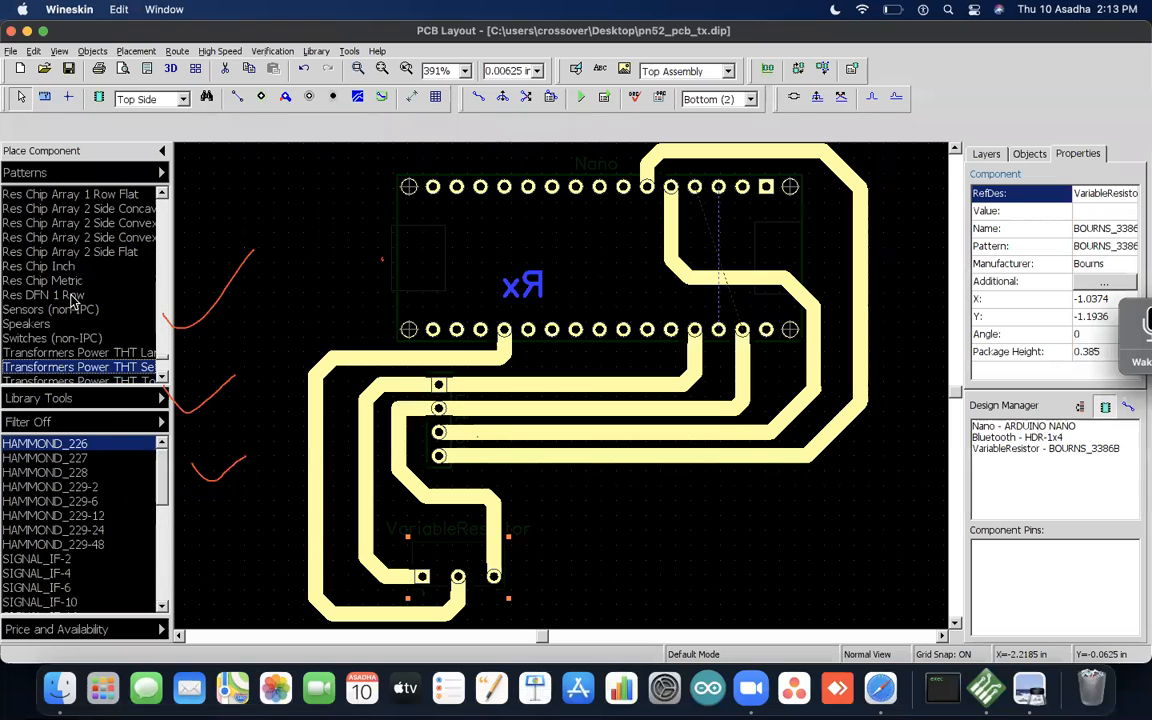
pyautogui.scroll(2, 72, 300)
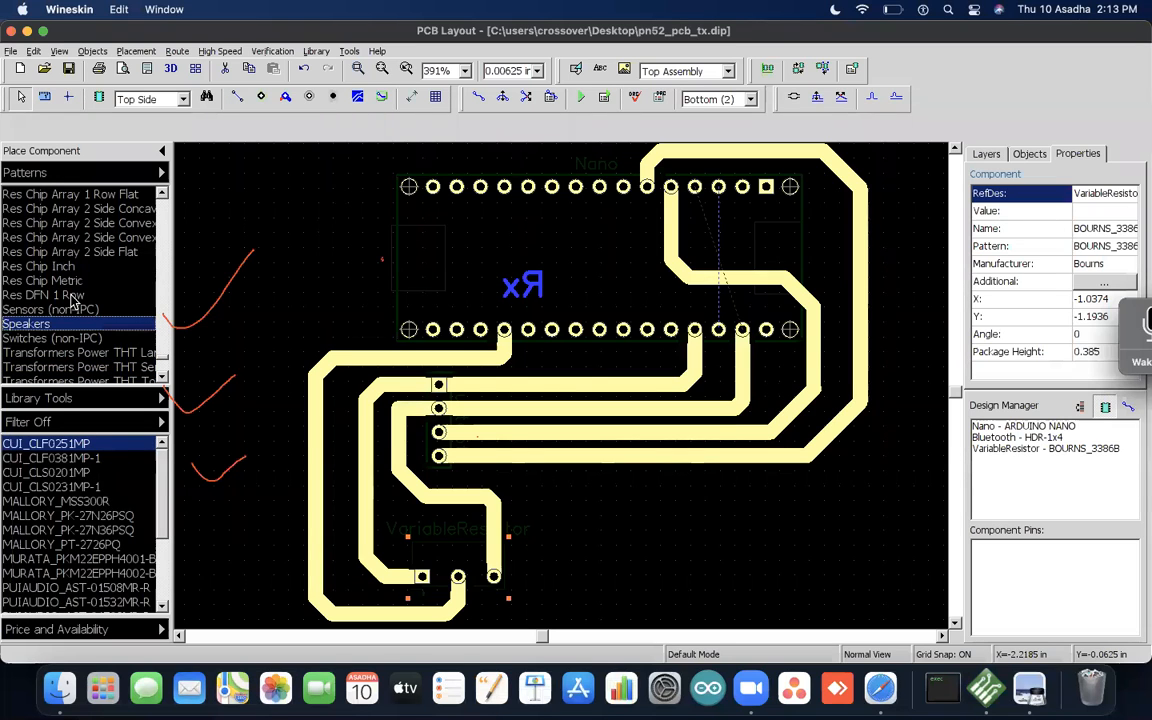
# Step: Preview the CUI and Mallory speaker patterns on the board, including CUI_CLF0381MP-1 and MALLORY_PK-27N26PSQ, as buzzer candidates
pyautogui.click(58, 458)
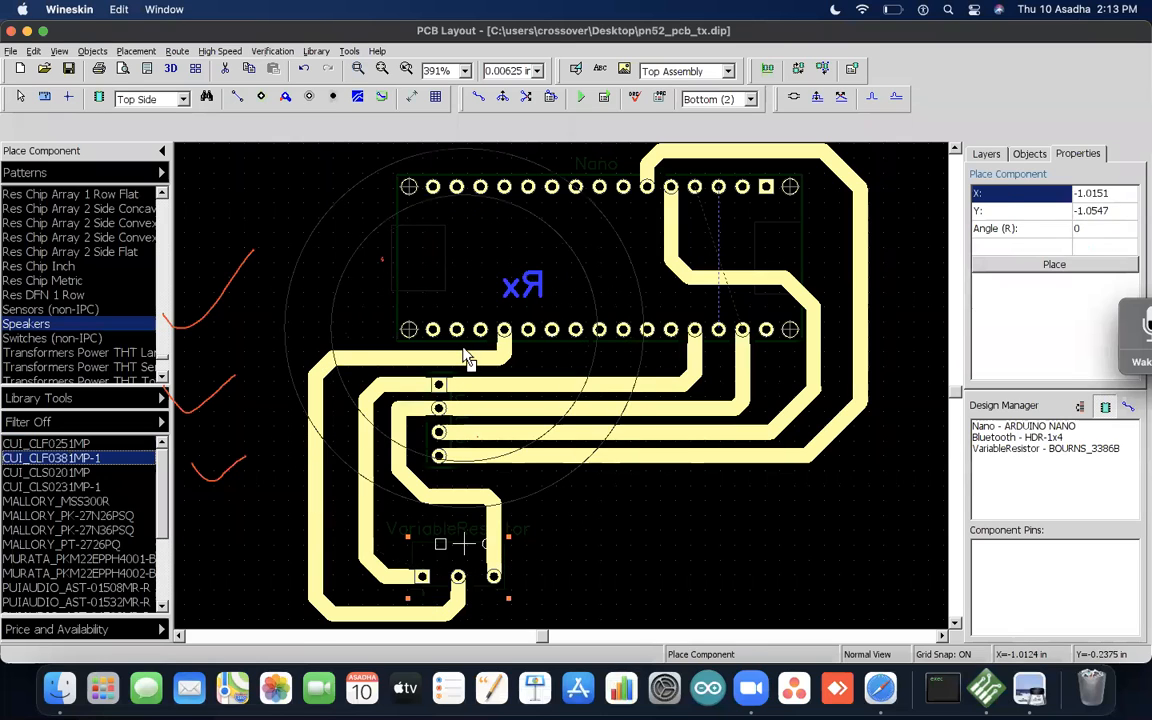
pyautogui.click(116, 474)
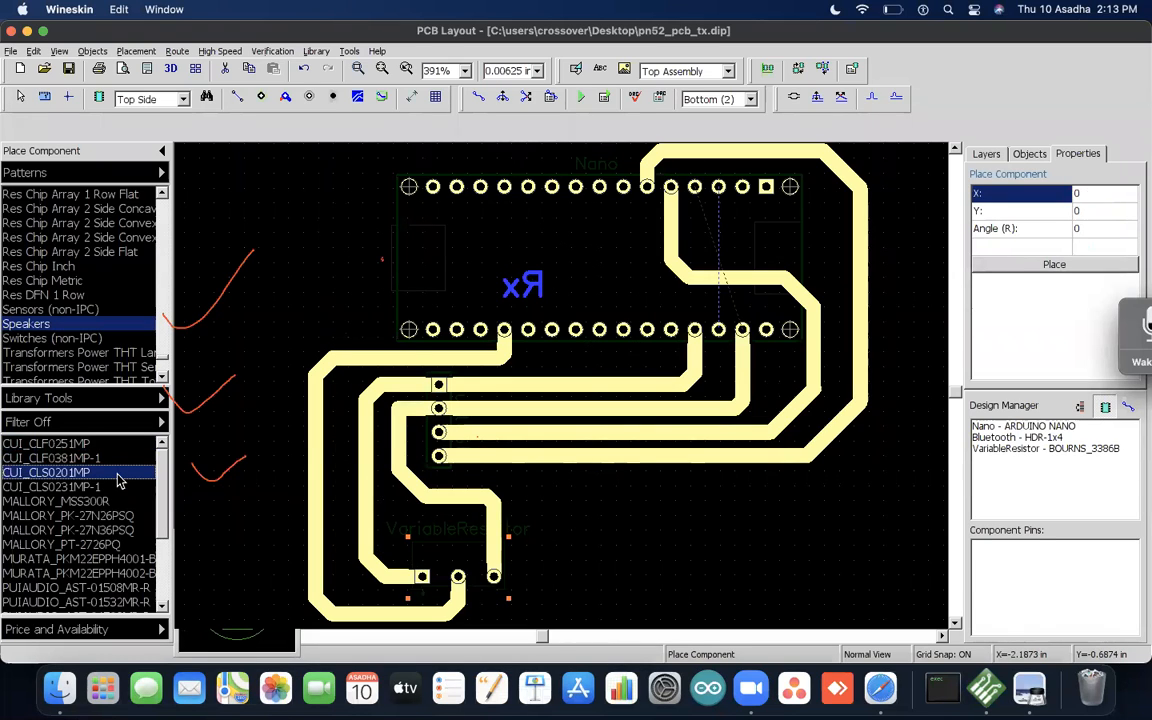
pyautogui.click(52, 502)
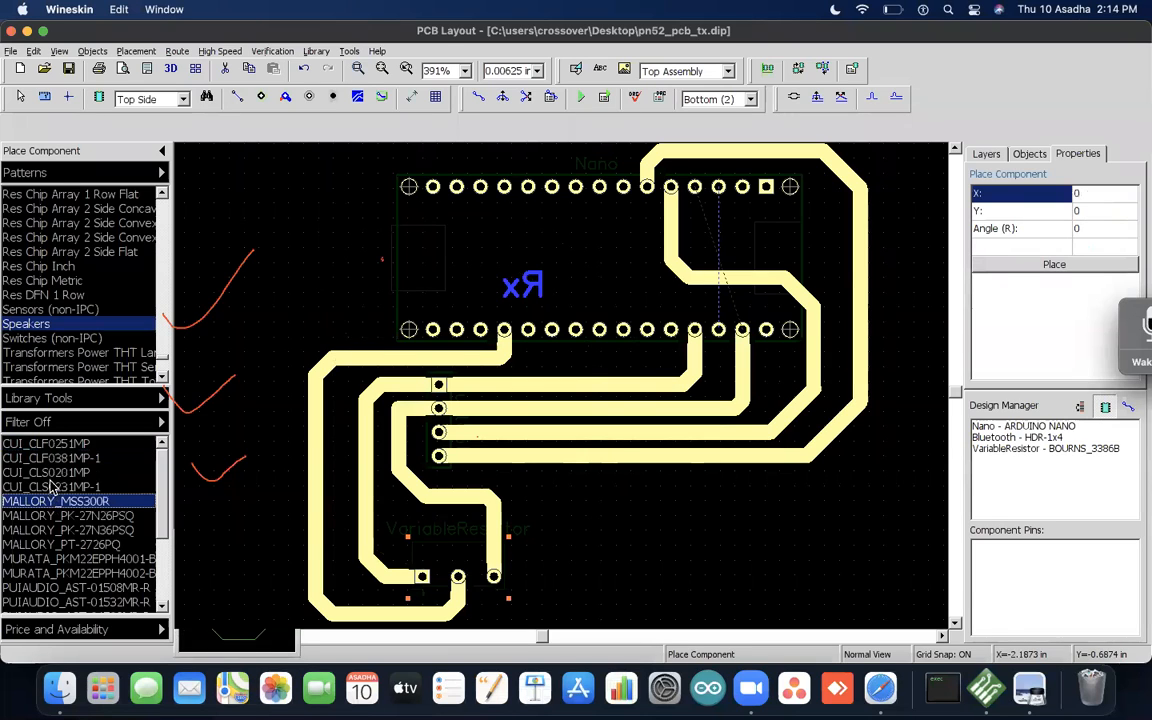
pyautogui.click(52, 487)
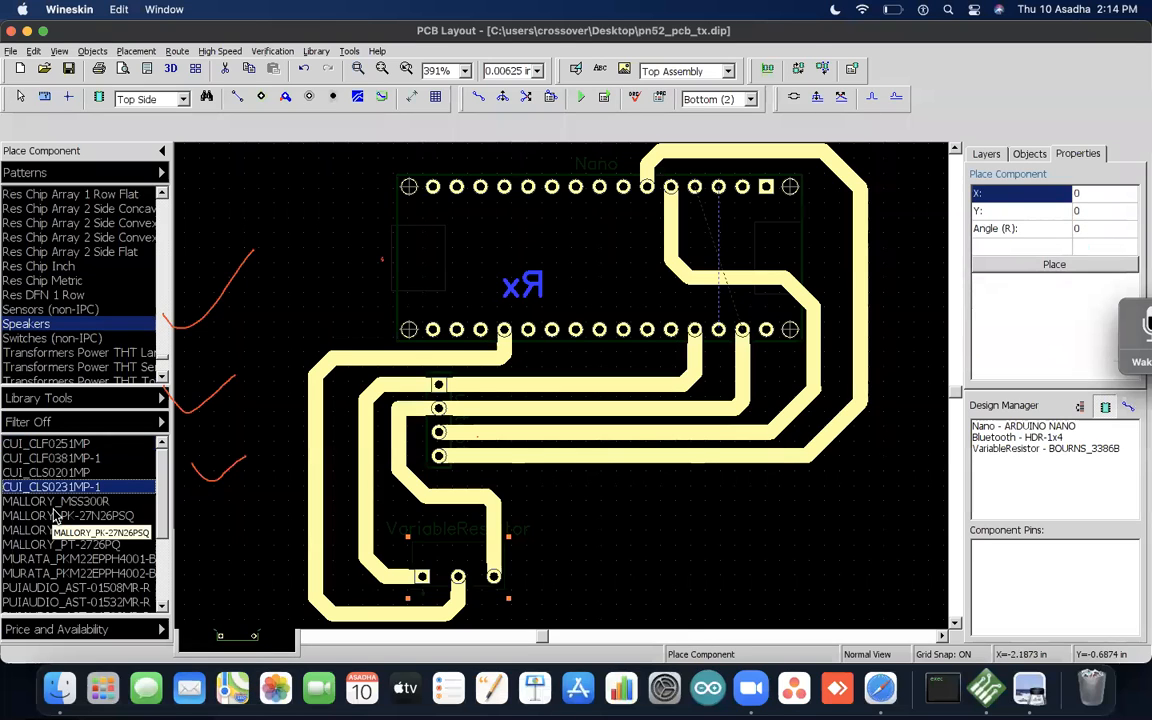
pyautogui.click(52, 515)
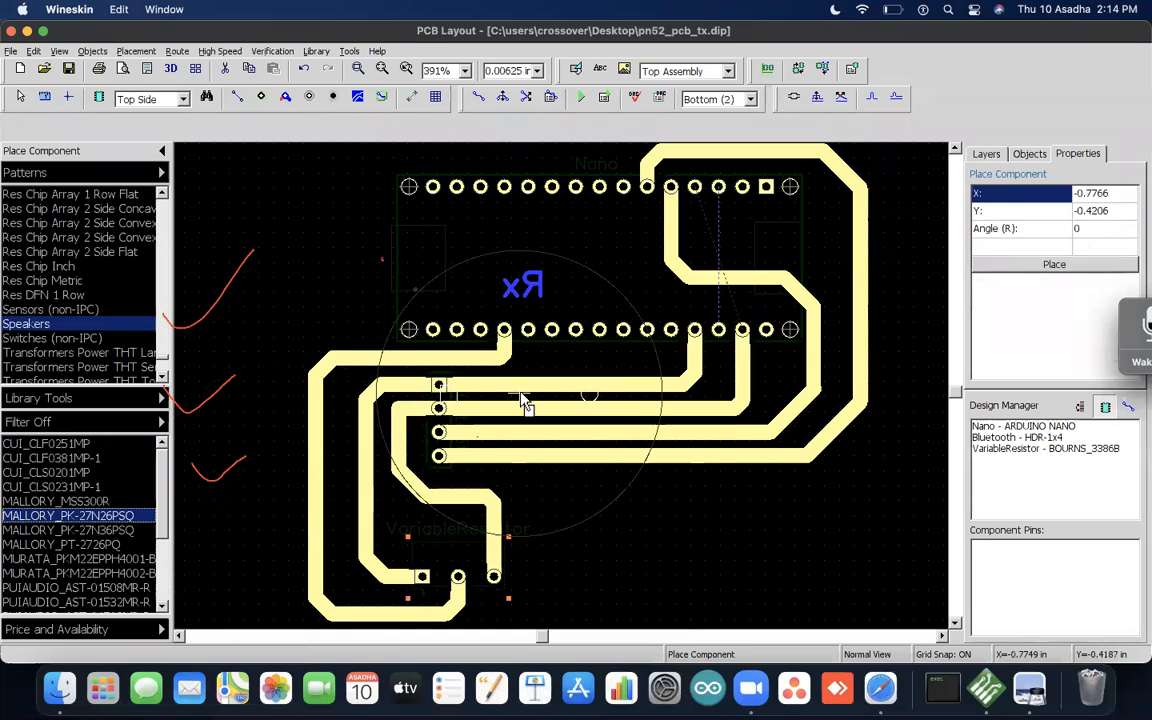
# Step: Step through the remaining Speakers patterns from CUI_CLS0231MP-1 to PUIAUDIO_AST-03208MR-R and compare their footprints
pyautogui.press('Up')
pyautogui.press('Up')
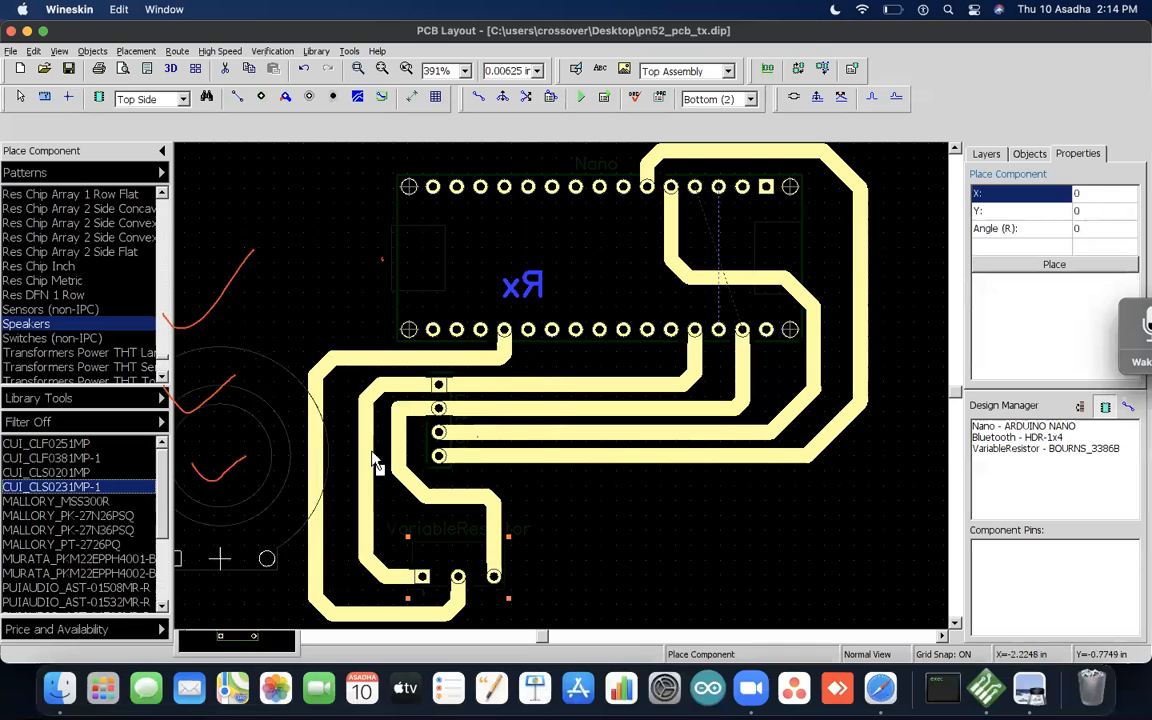
pyautogui.press('Down')
pyautogui.press('Down')
pyautogui.press('Down')
pyautogui.press('Down')
pyautogui.press('Down')
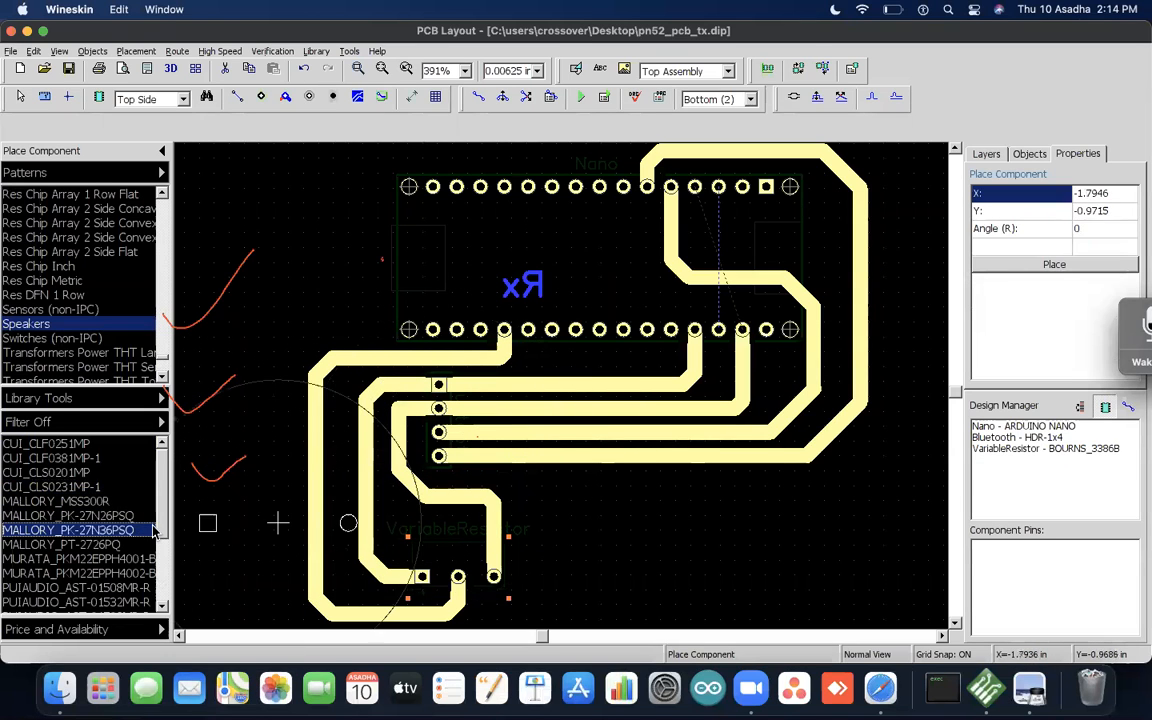
pyautogui.press('Down')
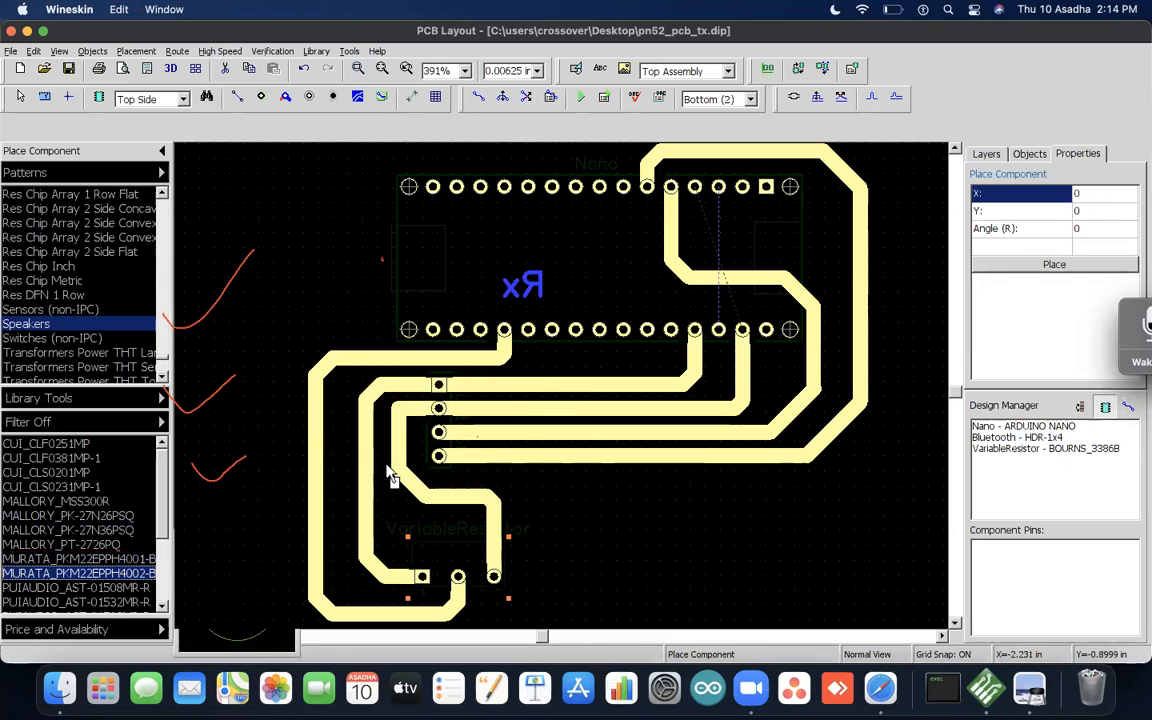
pyautogui.press('Down')
pyautogui.press('Down')
pyautogui.press('Down')
pyautogui.press('Down')
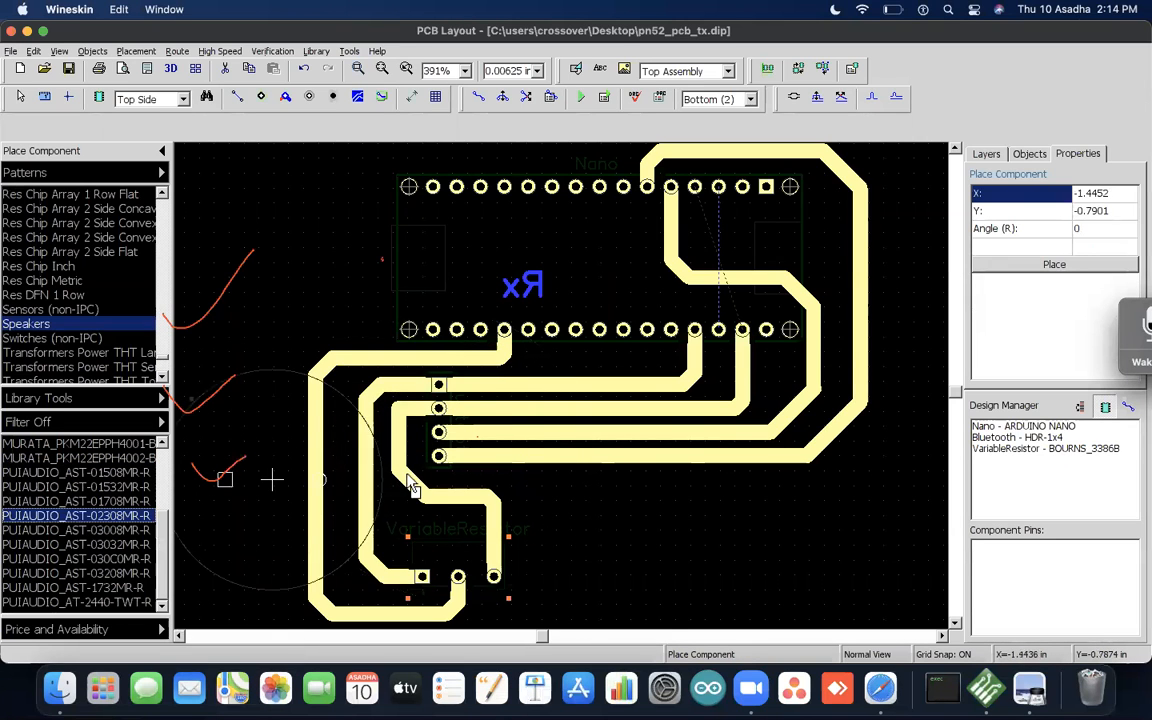
pyautogui.press('Down')
pyautogui.press('Down')
pyautogui.press('Down')
pyautogui.press('Down')
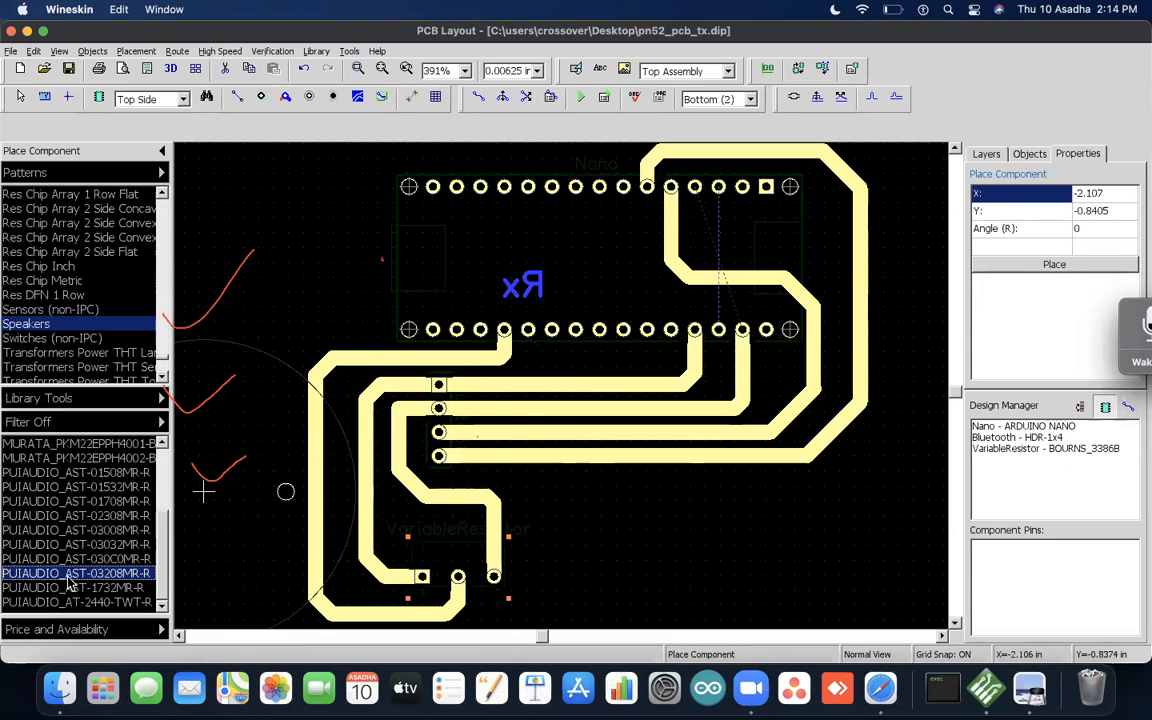
# Step: Switch to Safari and search the web for "buzzer"
pyautogui.press('super+Tab')
pyautogui.press('super+Tab')
pyautogui.press('super+Tab')
pyautogui.click(695, 21)
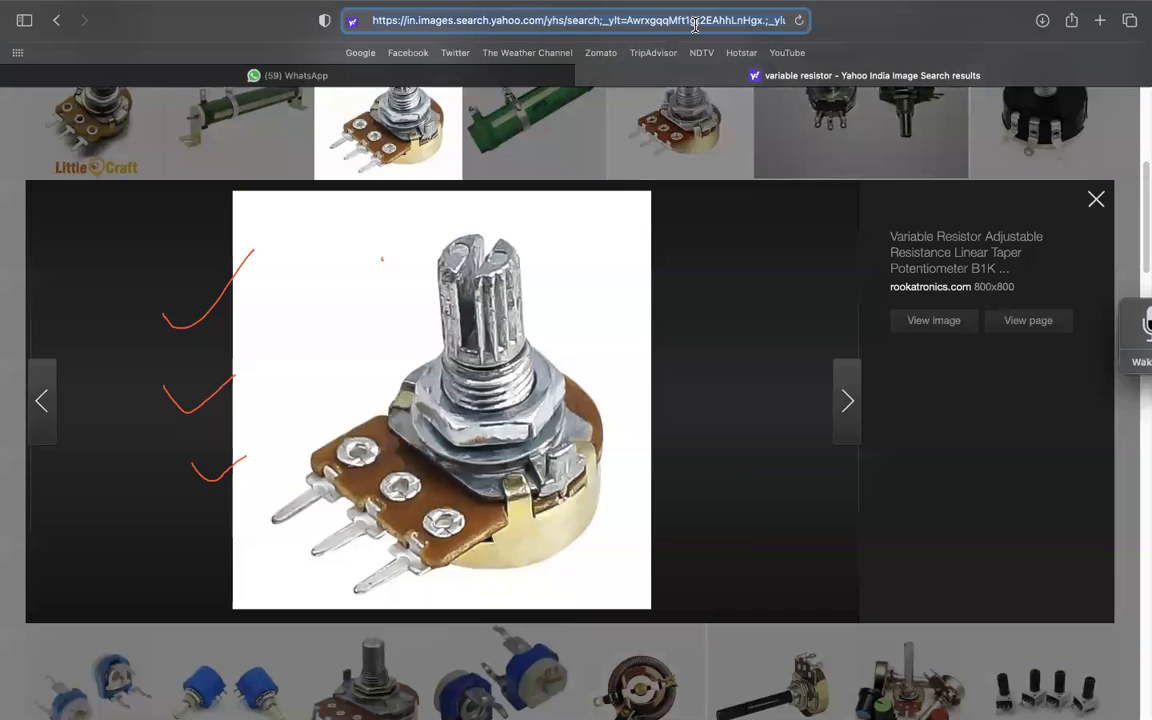
pyautogui.write('buzzwer')
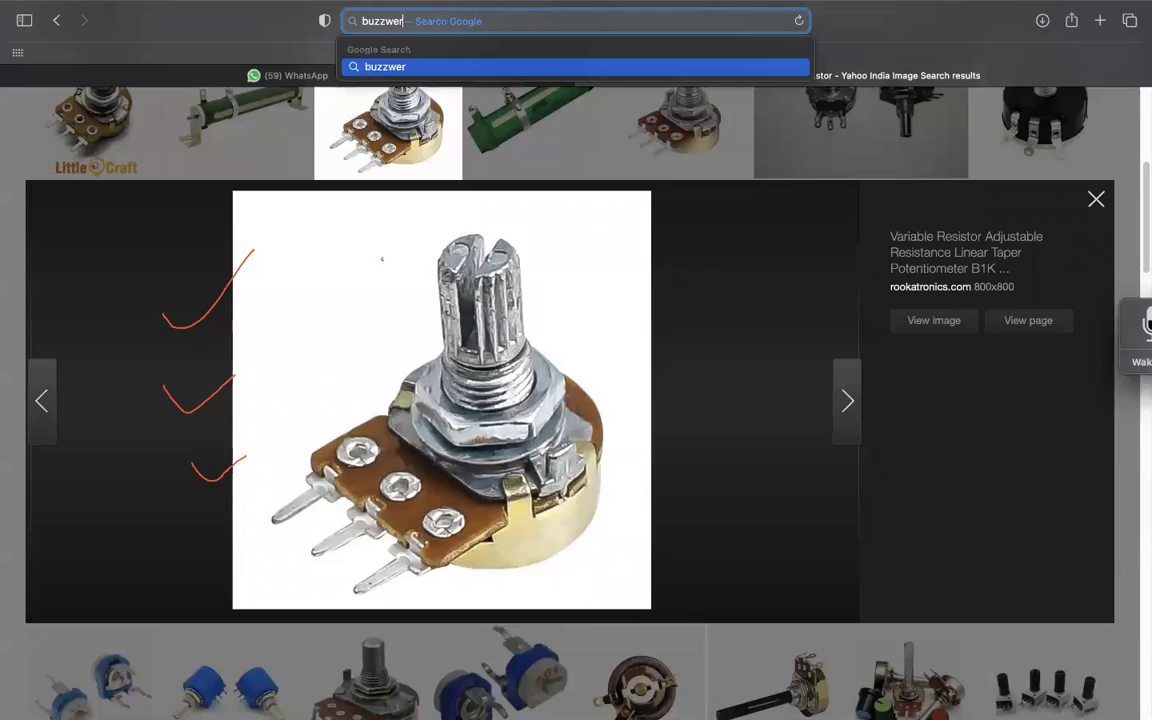
pyautogui.press('Return')
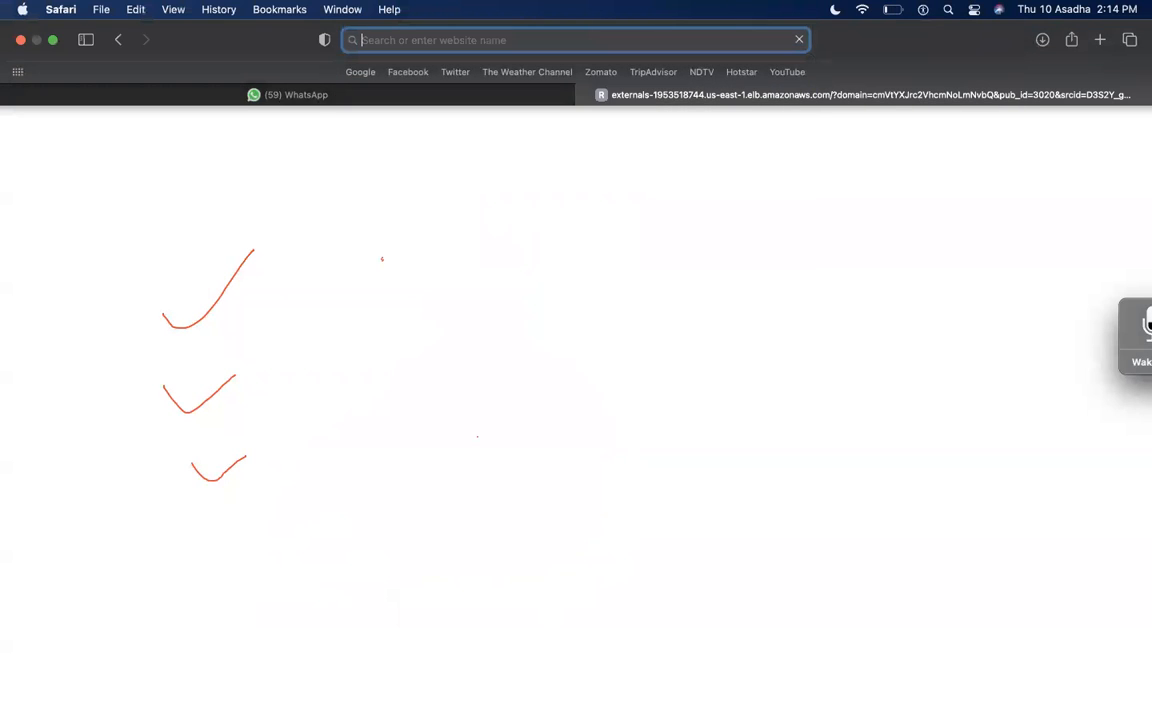
pyautogui.write('buzzer')
pyautogui.press('Return')
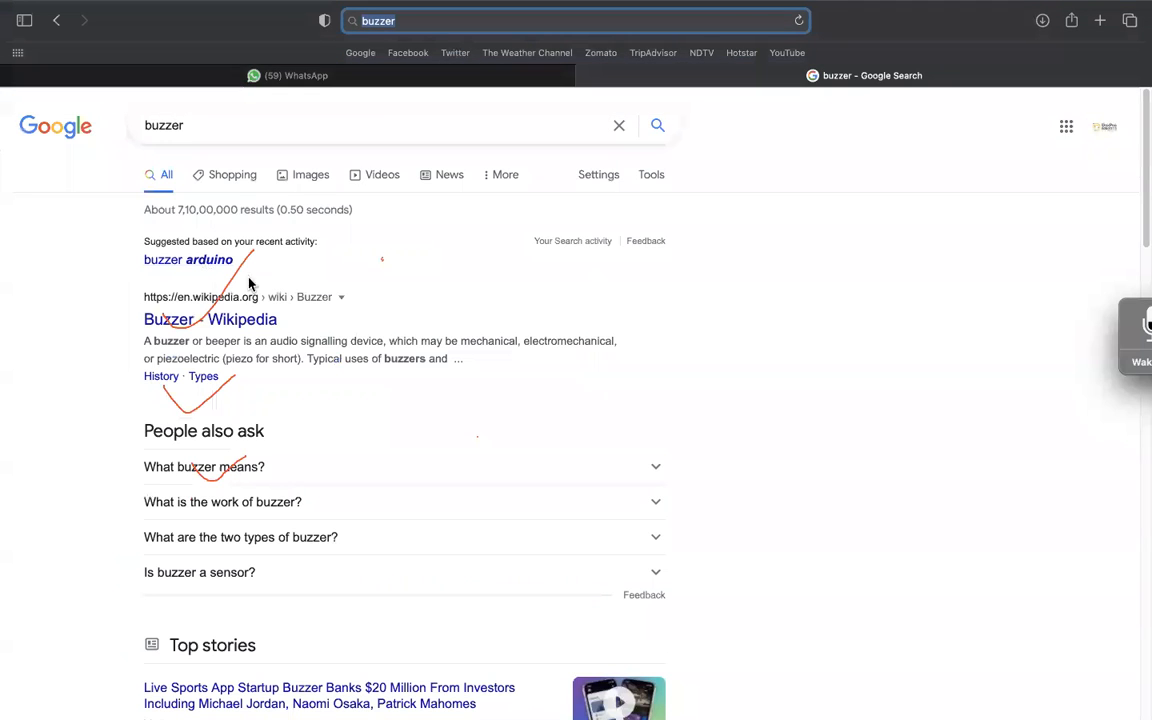
# Step: Refine the search to "5v buzzer" and enlarge the Mini buzzer 5v photo in the image results to inspect its pins
pyautogui.click(309, 118)
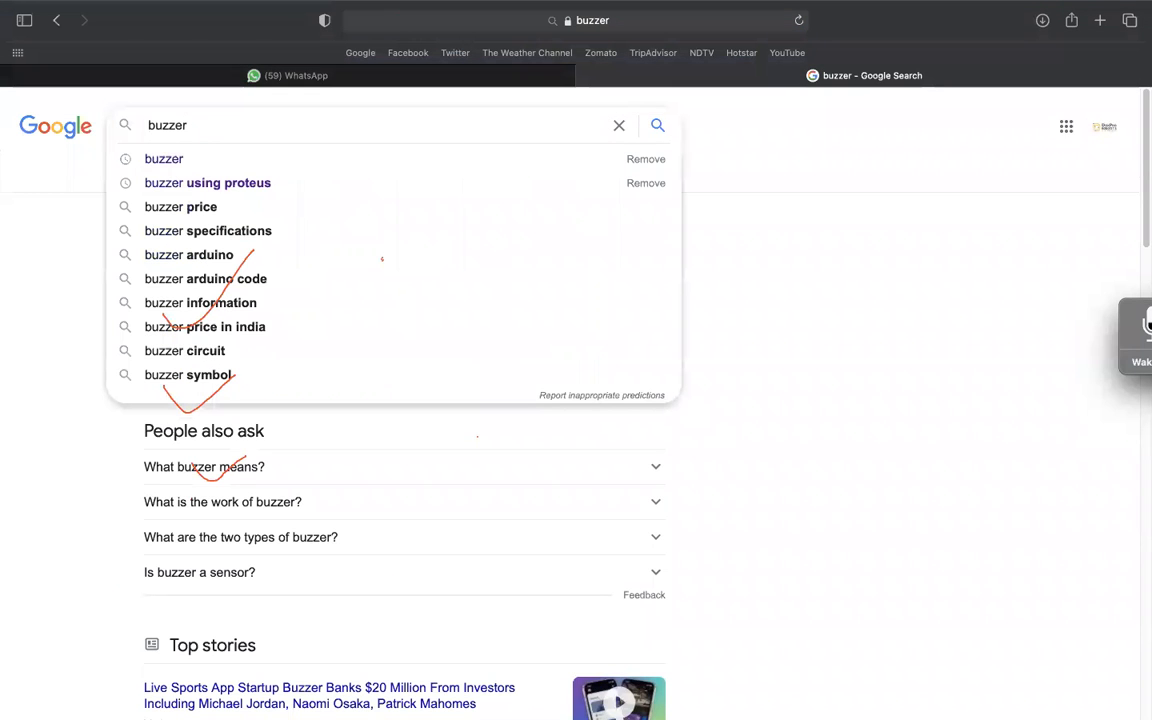
pyautogui.write('5v')
pyautogui.press('Return')
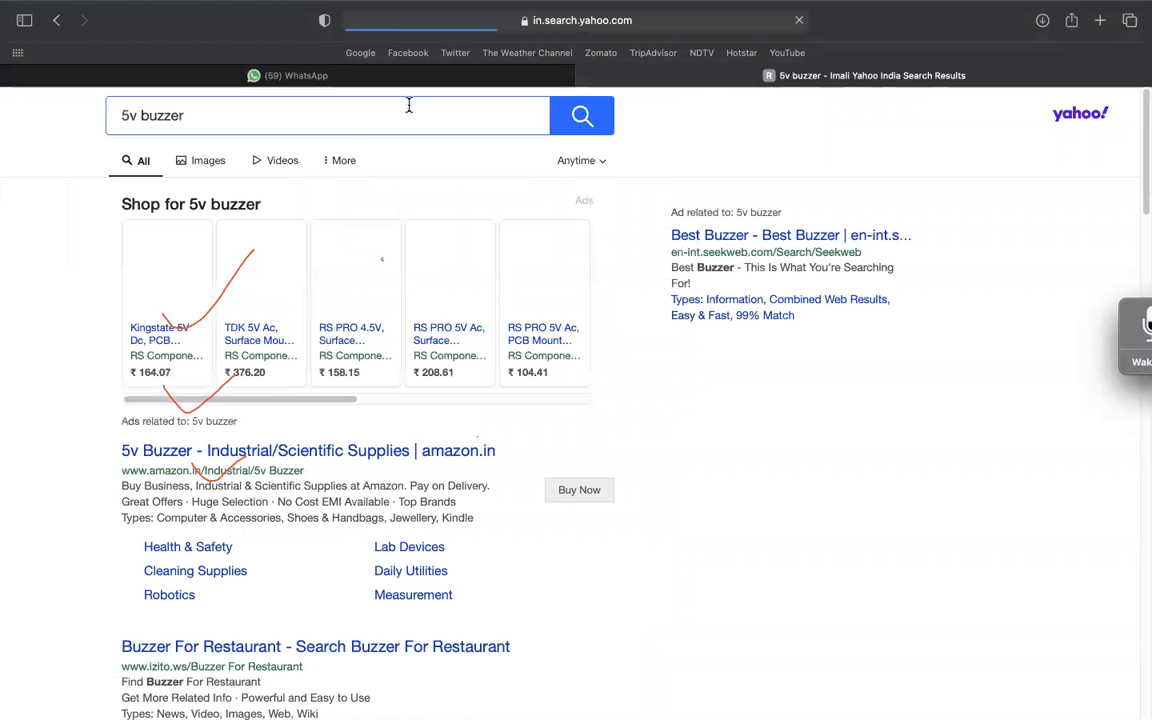
pyautogui.click(207, 165)
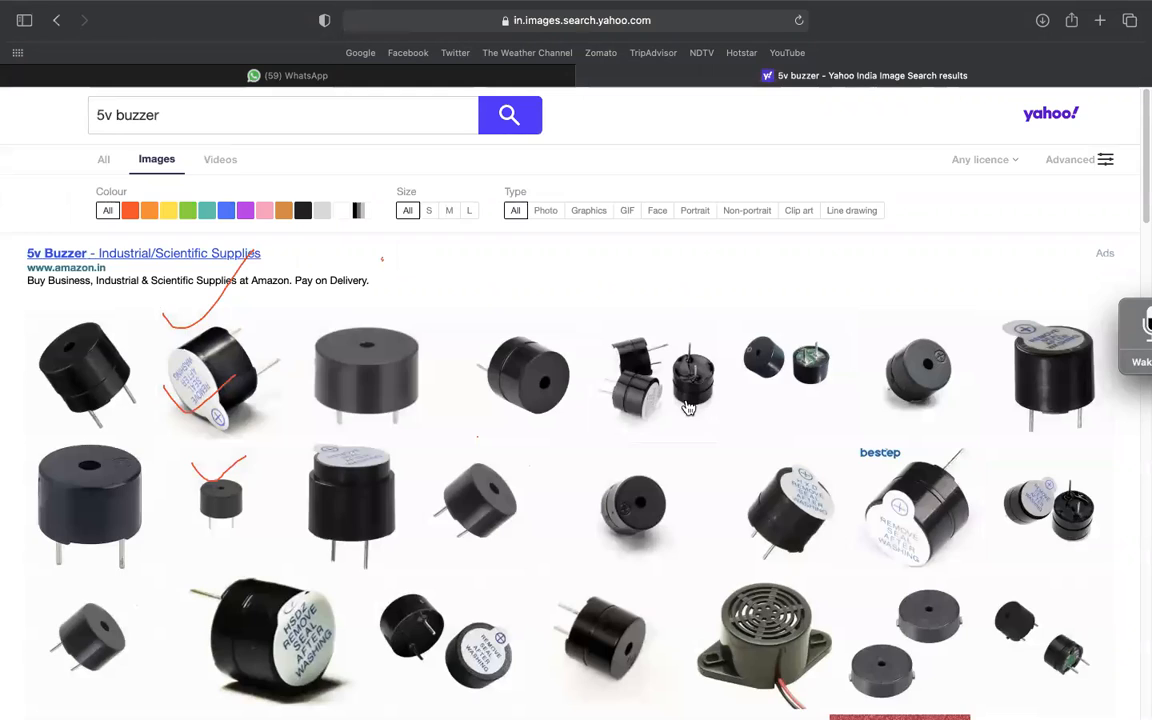
pyautogui.click(687, 407)
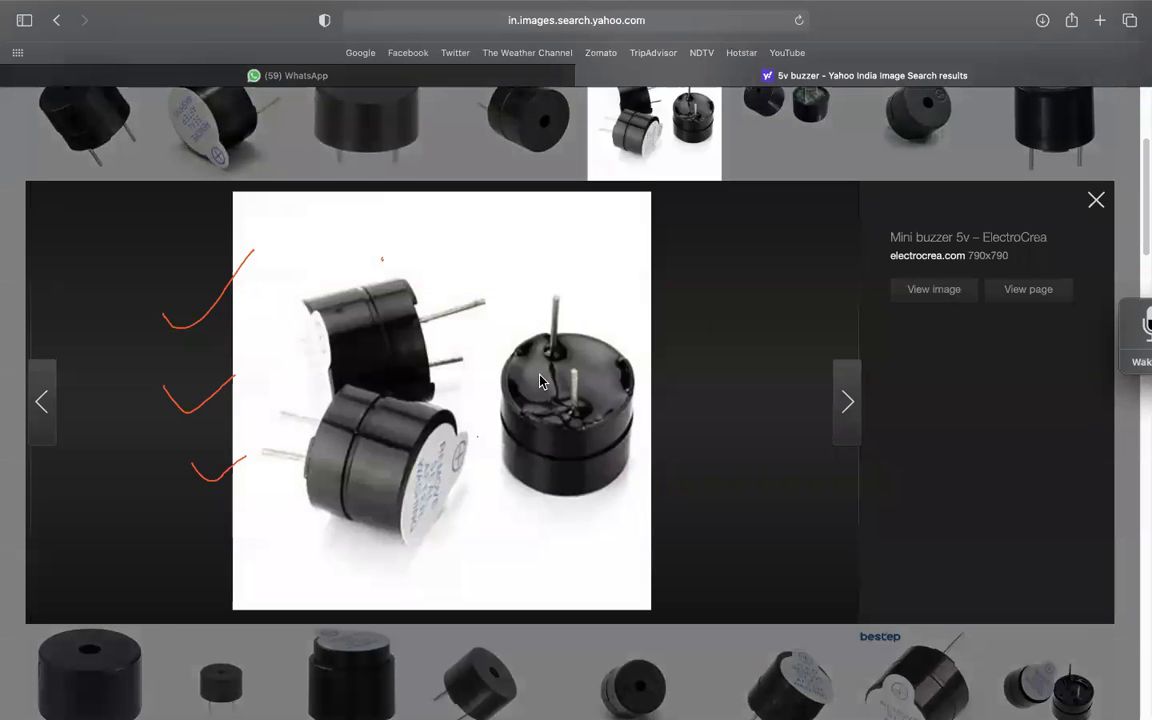
# Step: Return to PCB Layout and compare the CUI_CLS0201MP, MURATA and PUIAUDIO_AST-01508MR-R speaker patterns with the buzzer
pyautogui.press('super+Tab')
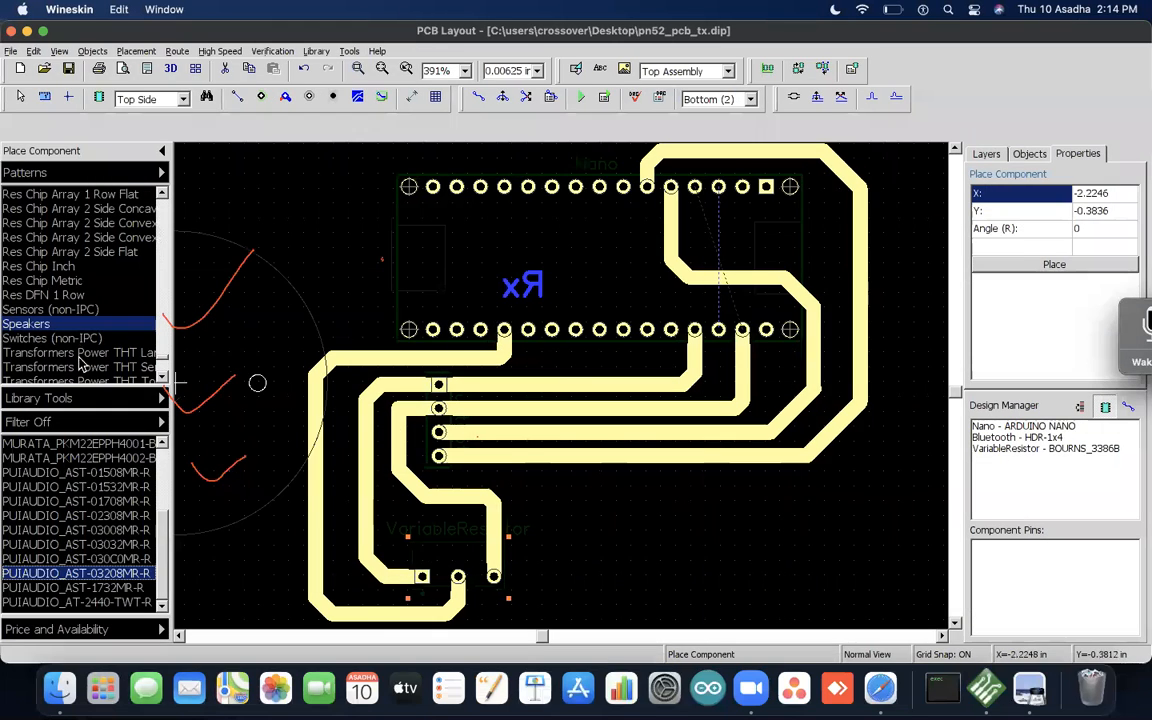
pyautogui.click(79, 362)
pyautogui.click(58, 325)
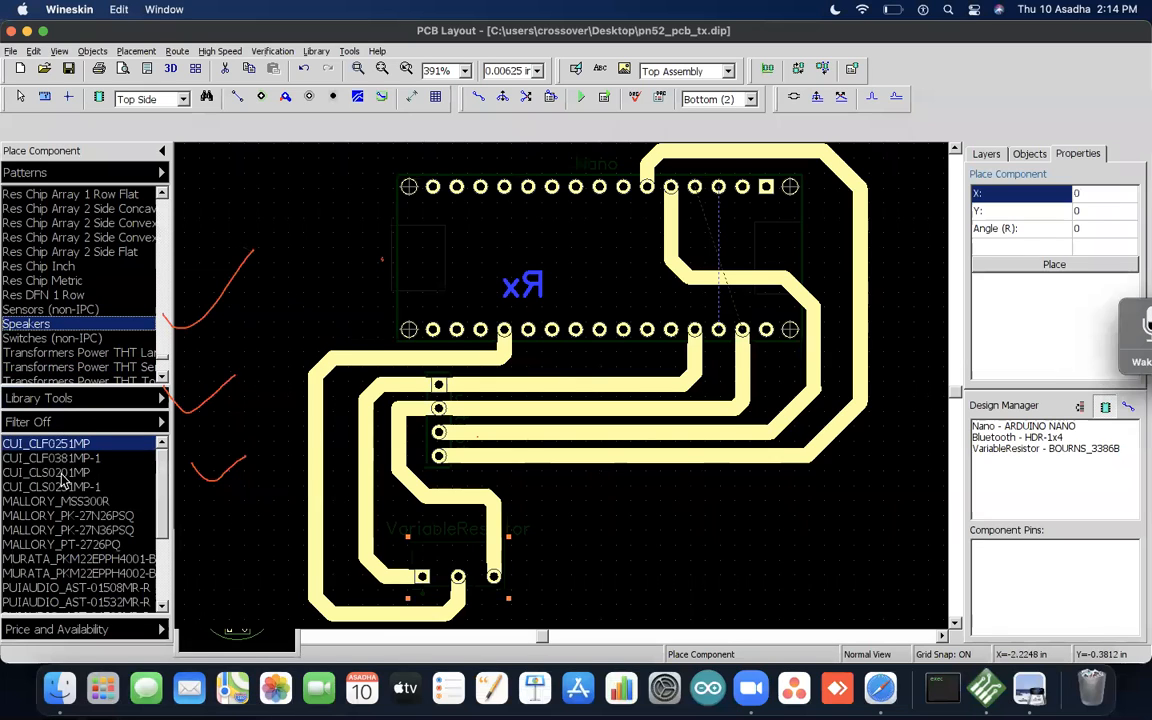
pyautogui.click(66, 476)
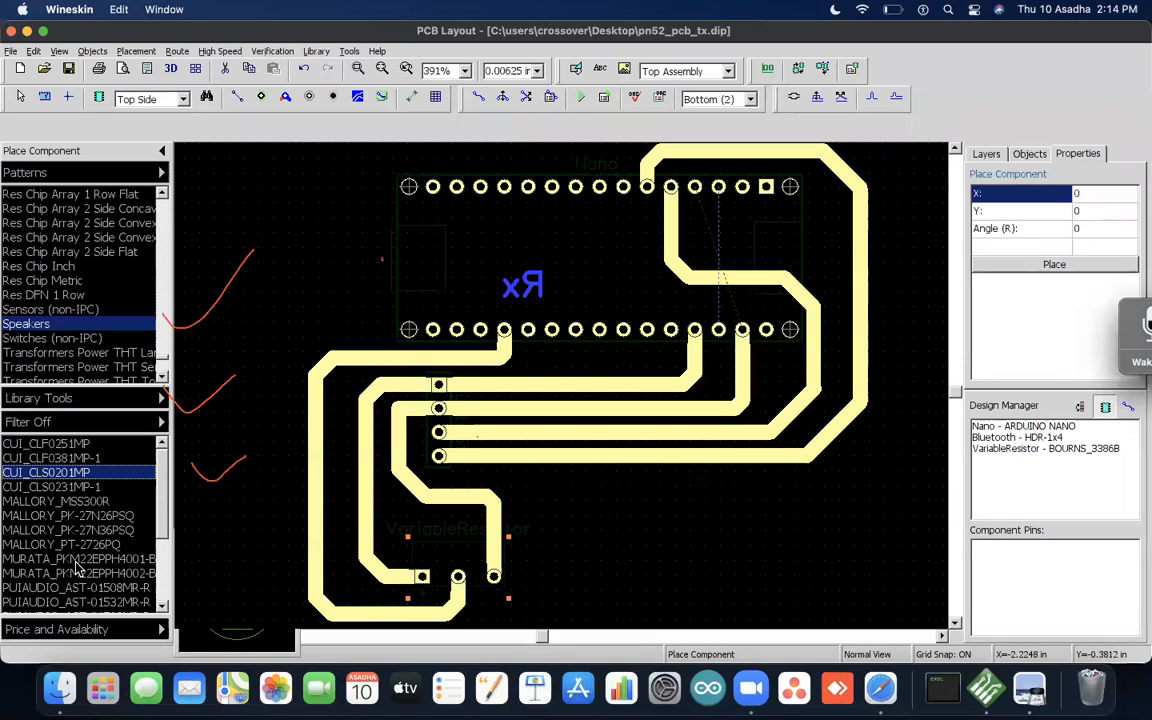
pyautogui.click(77, 561)
pyautogui.click(105, 588)
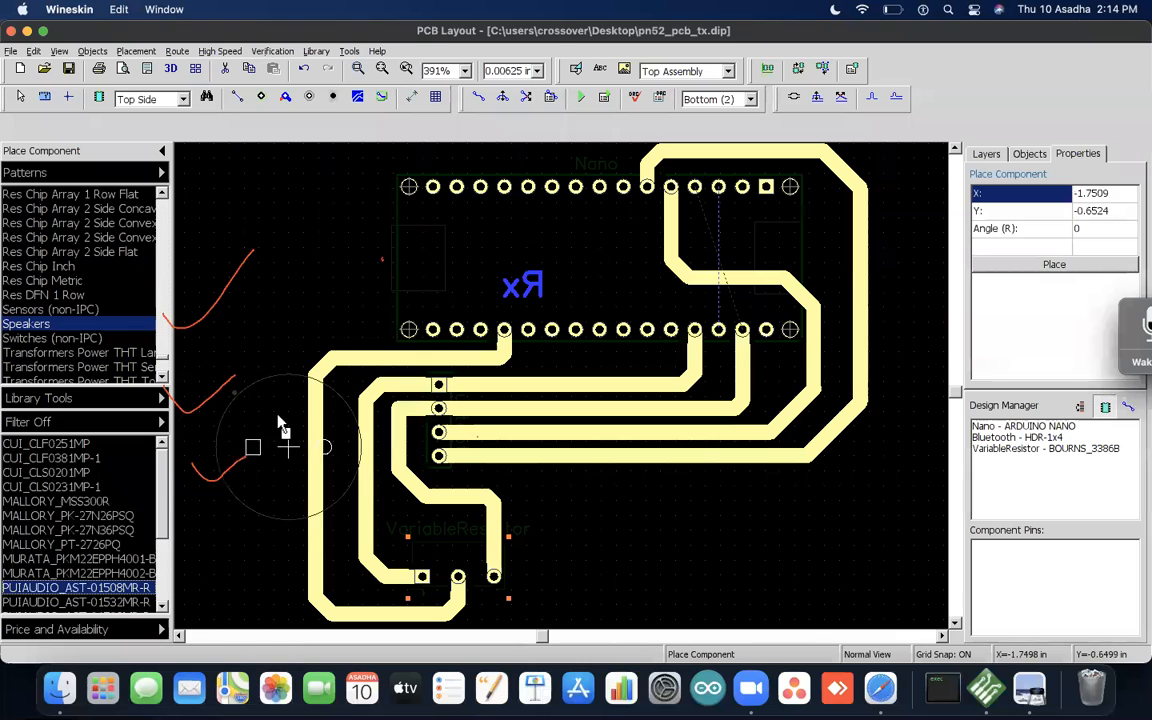
# Step: Compare the footprints of the PUIAUDIO speaker patterns from AST-01708MR-R to AST-1732MR-R for the buzzer
pyautogui.scroll(-3, 138, 575)
pyautogui.click(138, 575)
pyautogui.click(42, 530)
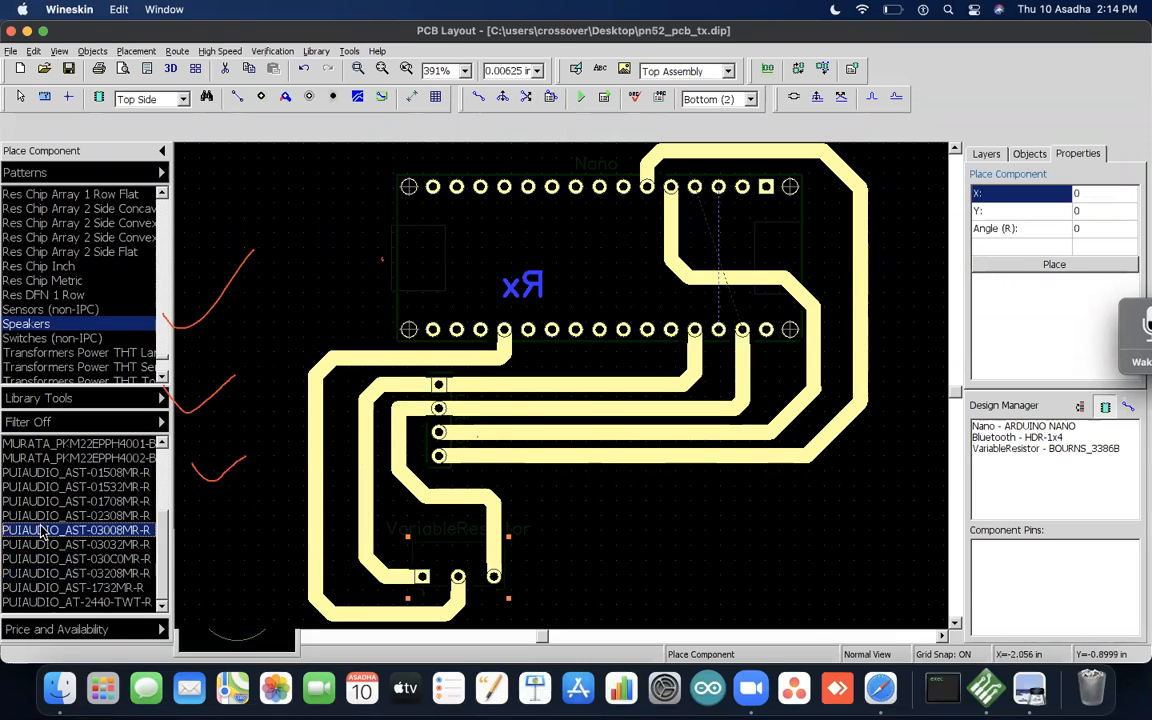
pyautogui.click(42, 501)
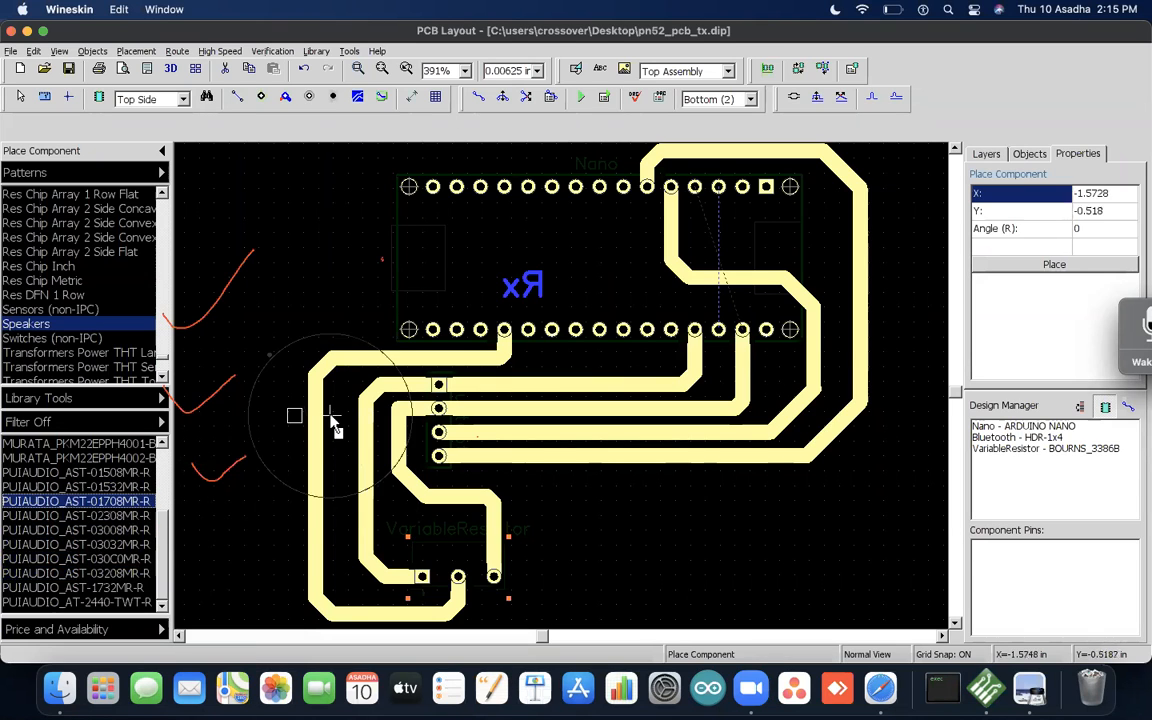
pyautogui.click(145, 516)
pyautogui.click(131, 545)
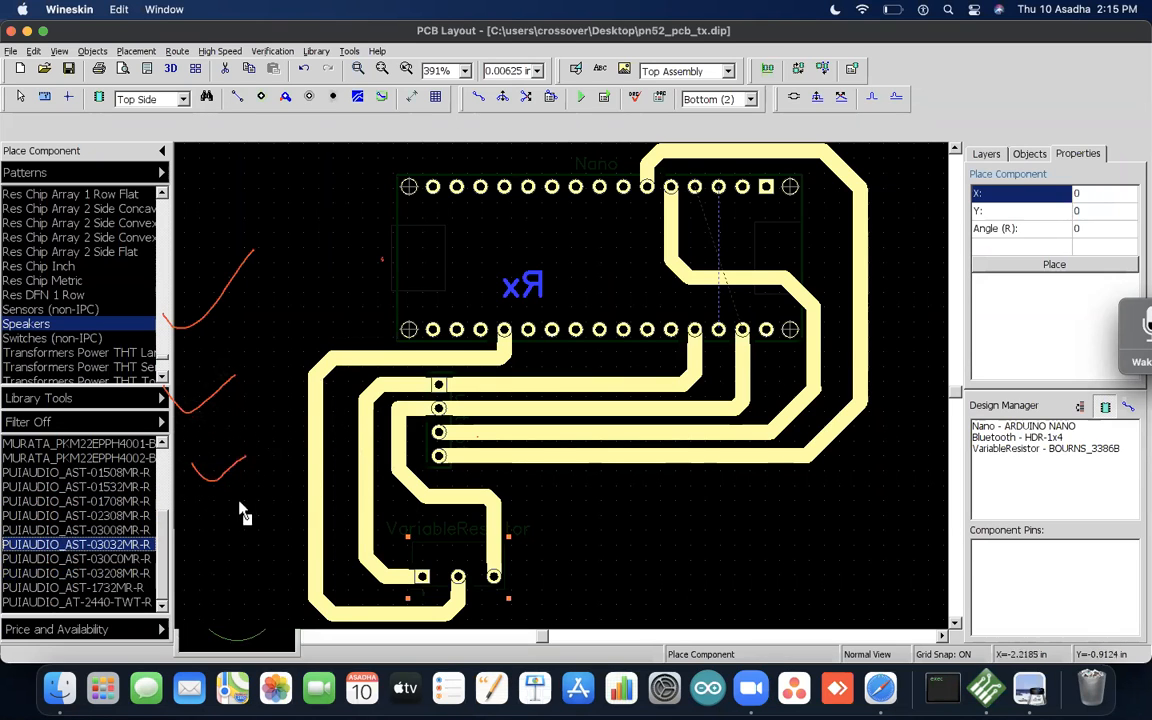
pyautogui.click(100, 575)
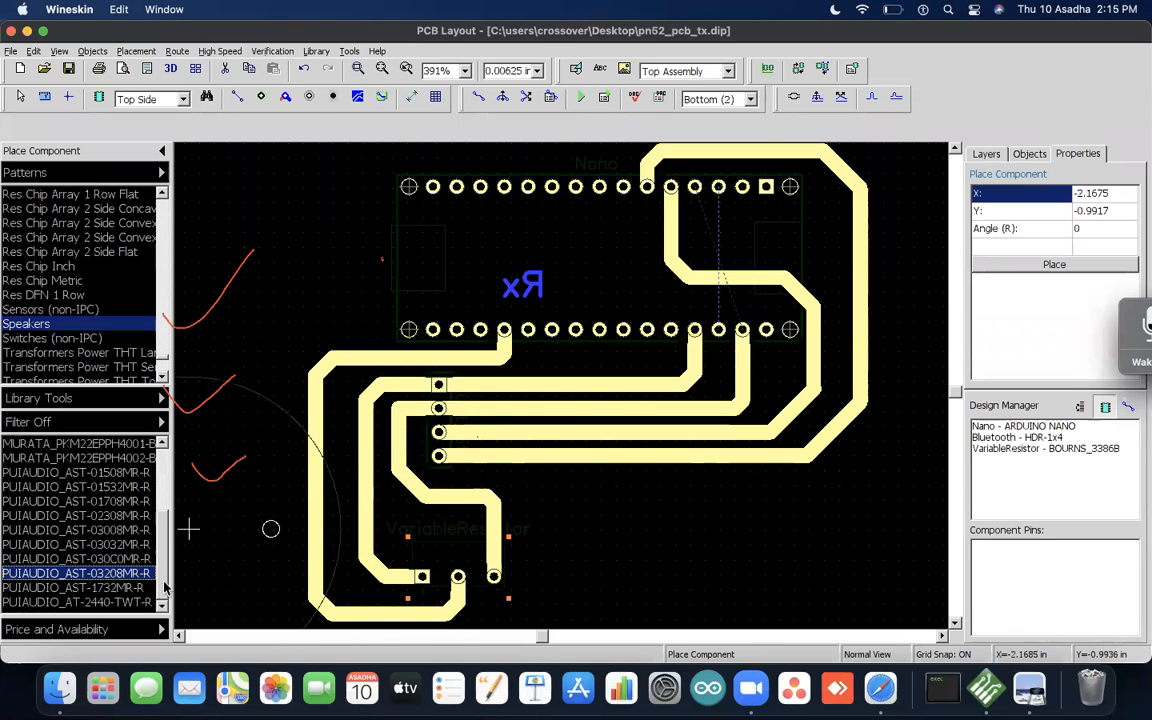
pyautogui.click(130, 588)
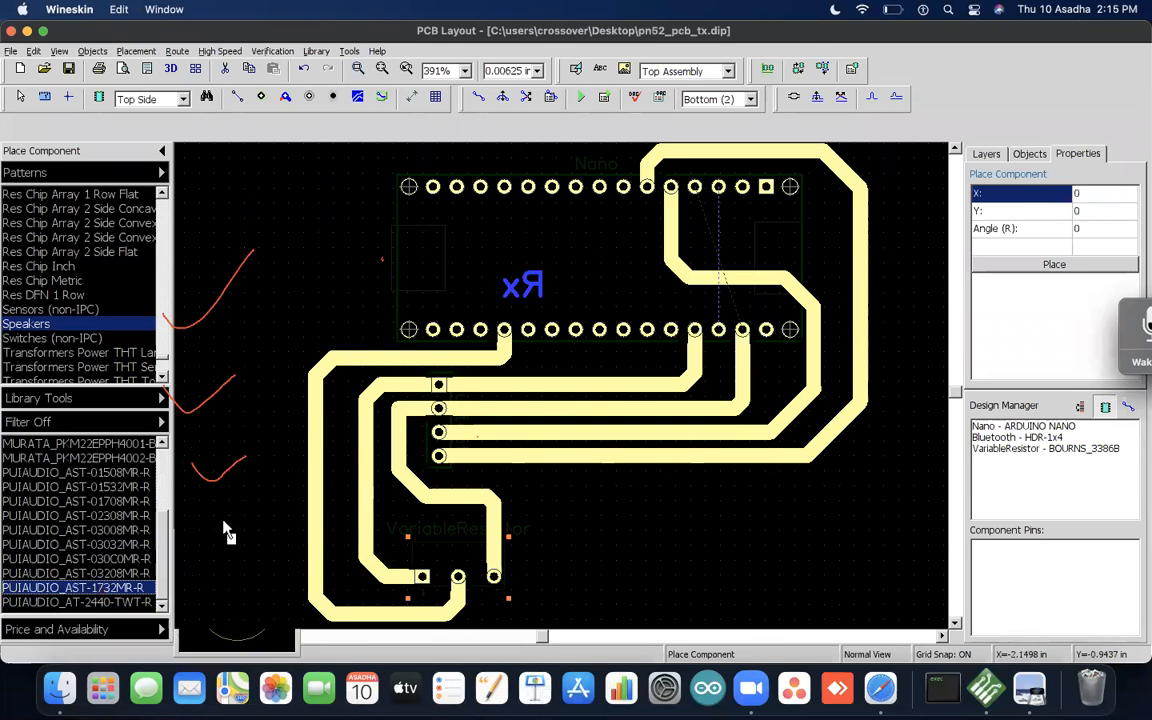
pyautogui.click(120, 573)
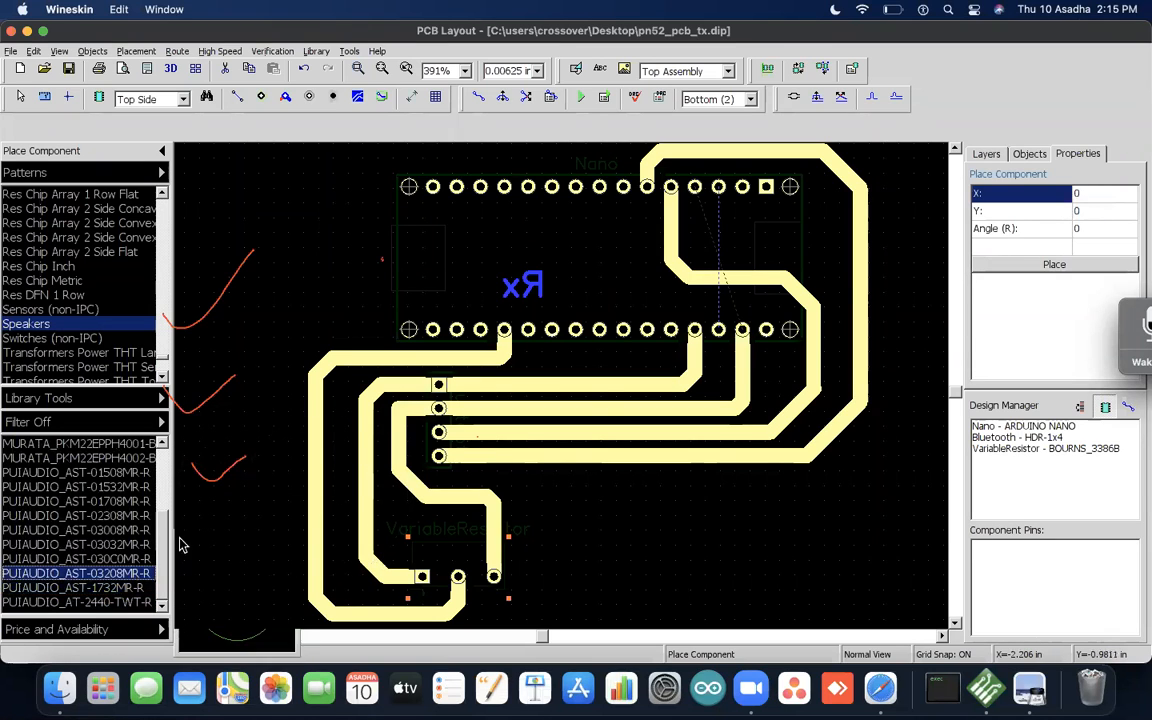
pyautogui.click(100, 559)
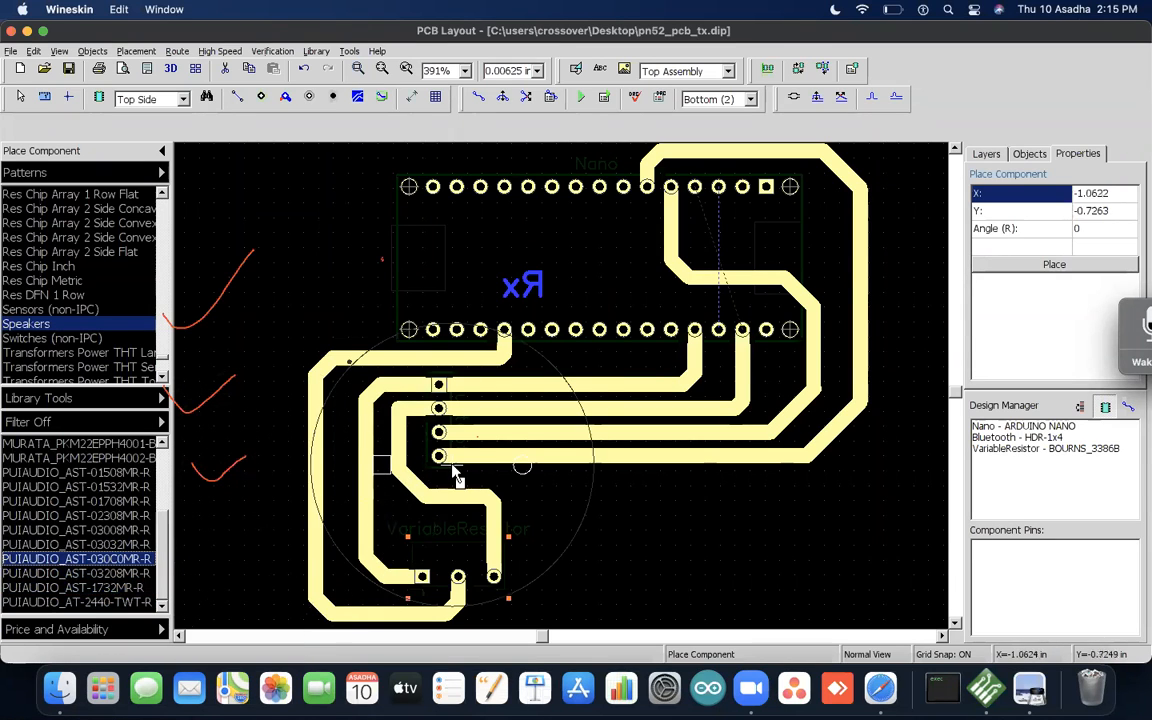
# Step: Step back through the speaker patterns from PUIAUDIO_AST-03032MR-R to CUI_CLF0251MP and preview each footprint over the board
pyautogui.press('Up')
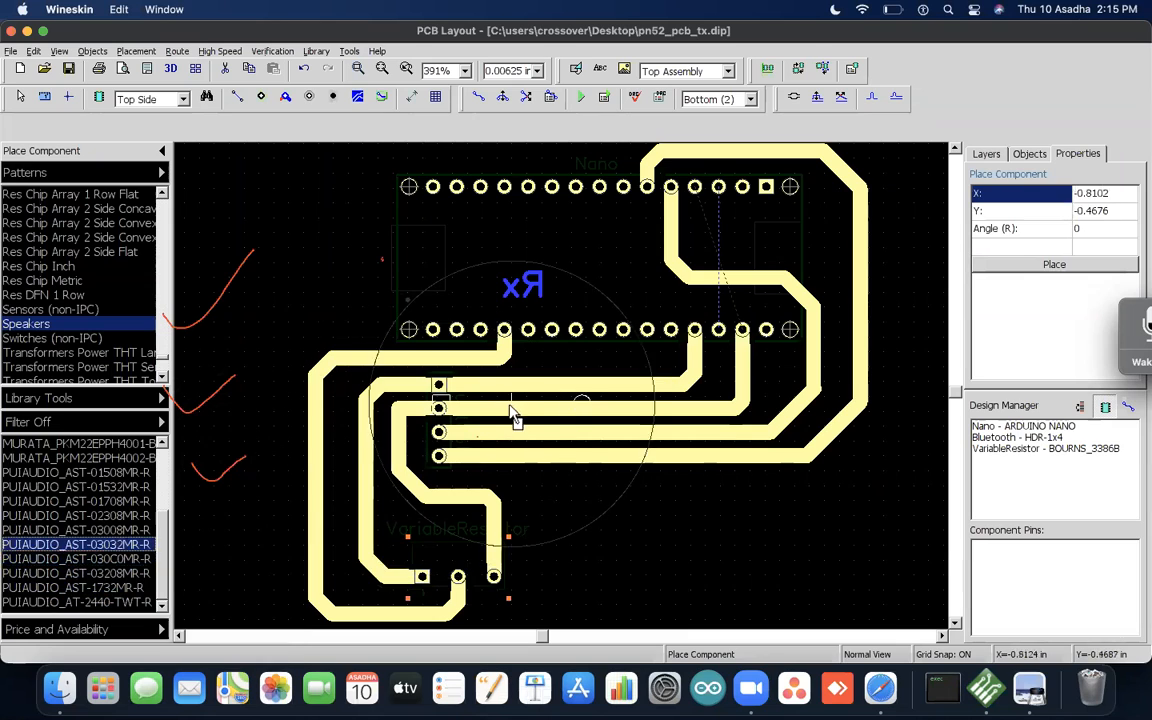
pyautogui.press('Up')
pyautogui.press('Up')
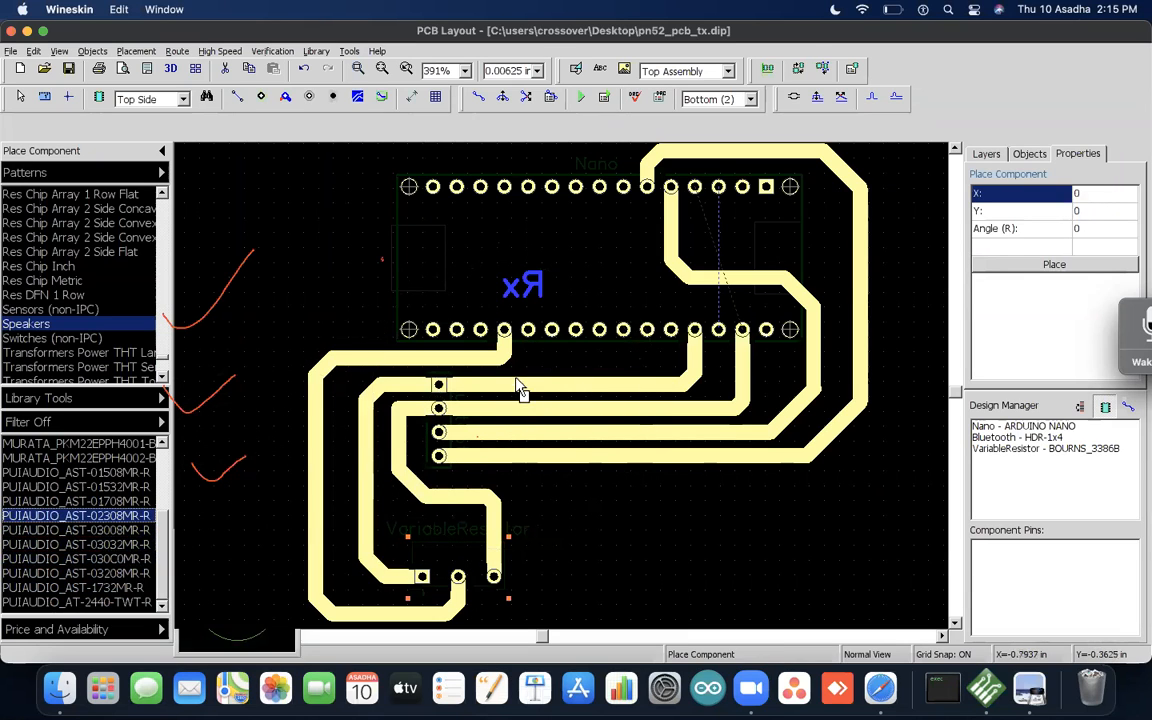
pyautogui.press('Up')
pyautogui.press('Up')
pyautogui.press('Up')
pyautogui.press('Up')
pyautogui.press('Up')
pyautogui.press('Up')
pyautogui.press('Up')
pyautogui.press('Up')
pyautogui.press('Up')
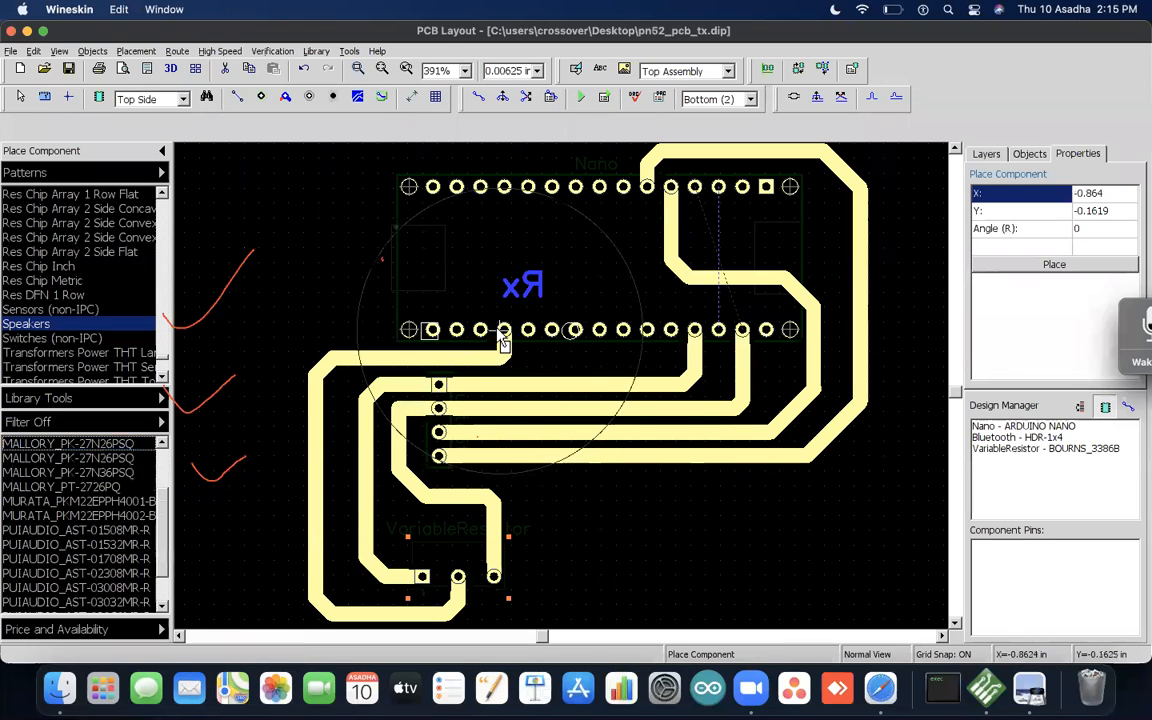
pyautogui.press('Up')
pyautogui.press('Up')
pyautogui.press('Up')
pyautogui.press('Up')
pyautogui.press('Up')
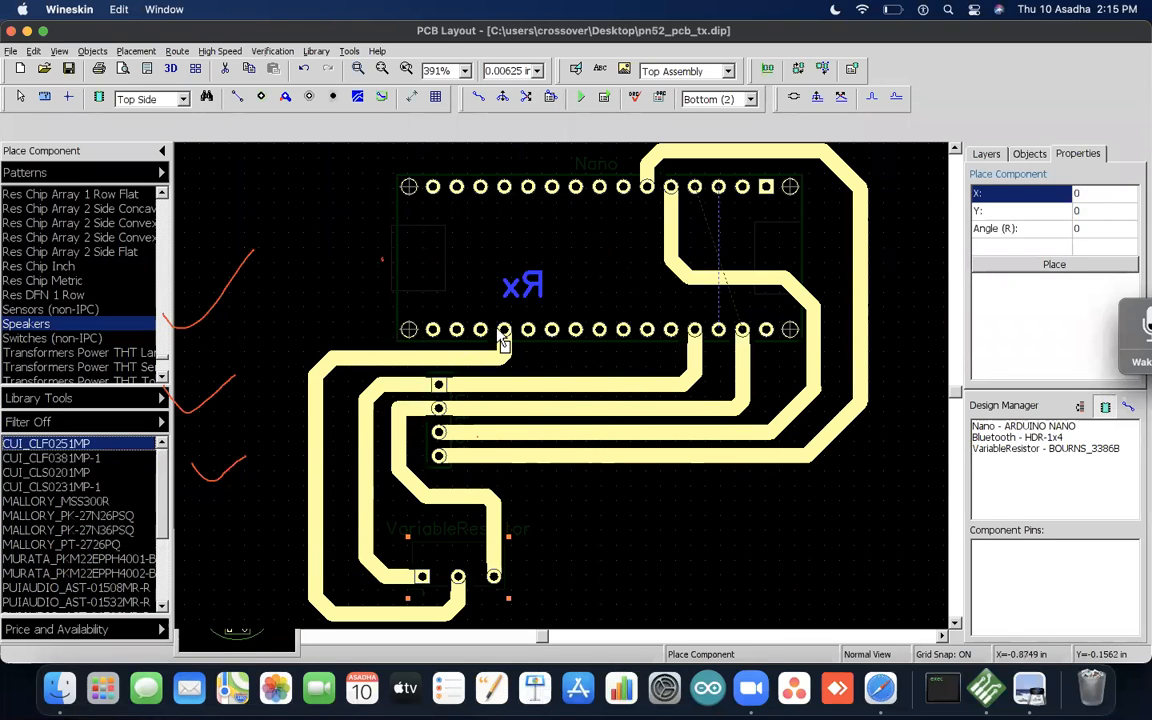
# Step: Preview the speaker patterns from CUI_CLF0381MP-1 to PUIAUDIO_AT-2440-TWT-R, and recheck the PUIAUDIO_AST-1732MR-R footprint
pyautogui.press('Down')
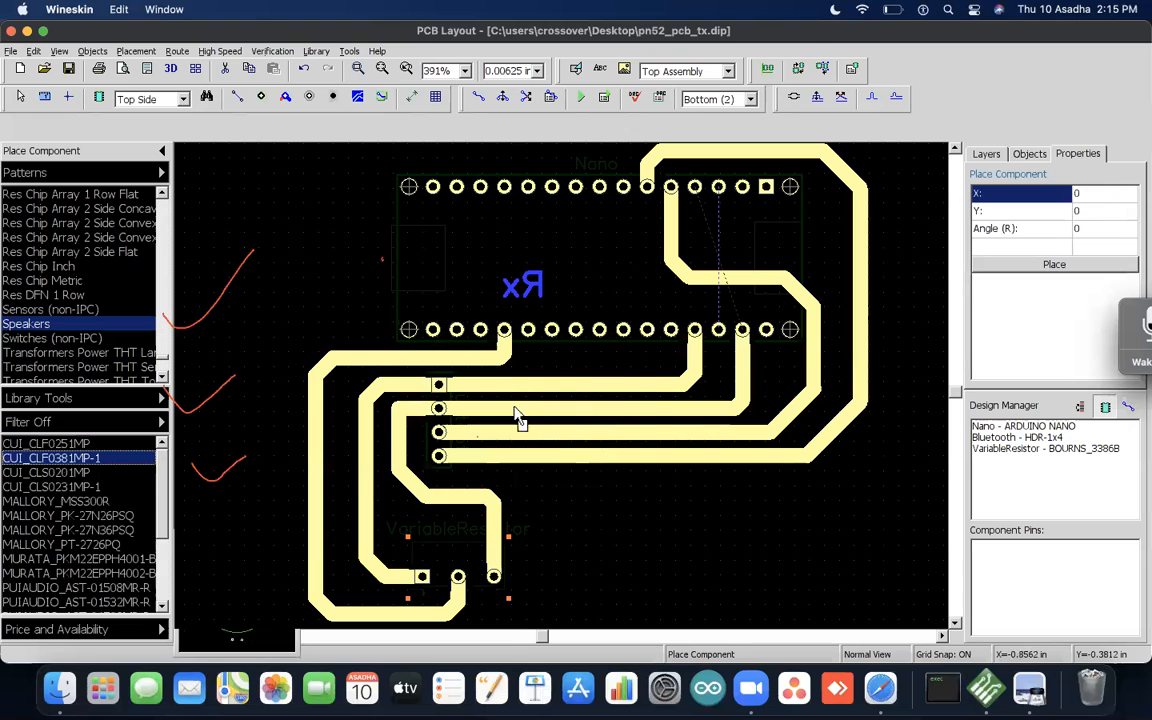
pyautogui.press('Down')
pyautogui.press('Down')
pyautogui.press('Down')
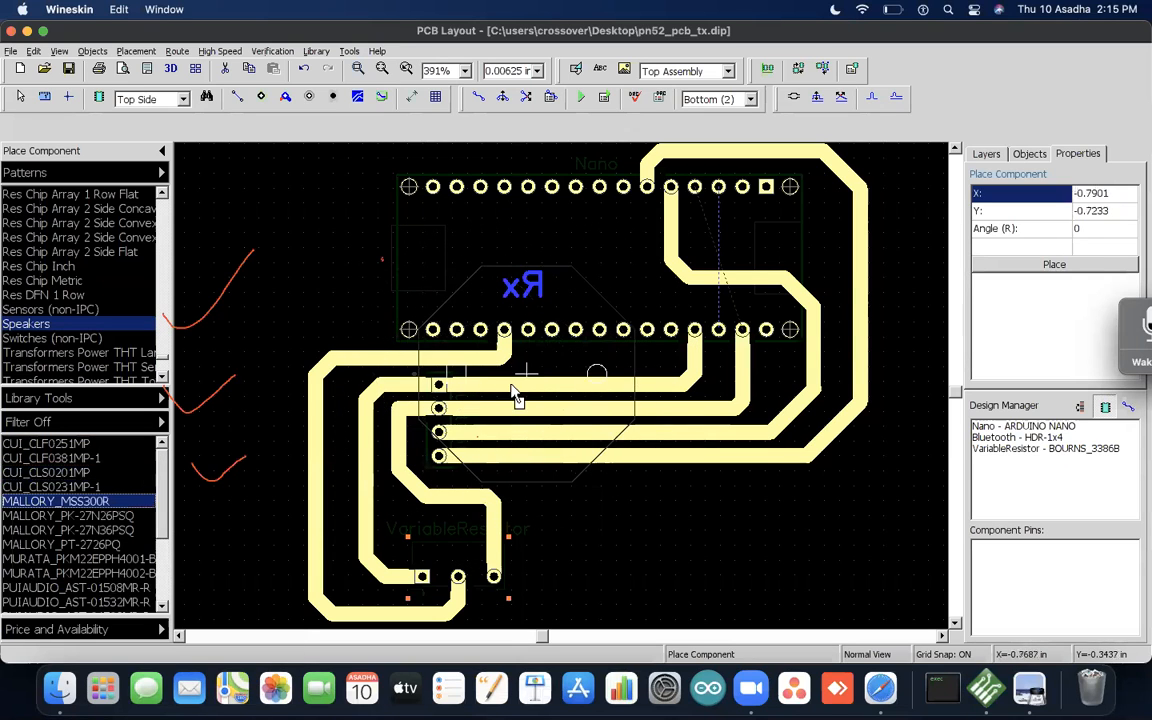
pyautogui.press('Down')
pyautogui.press('Down')
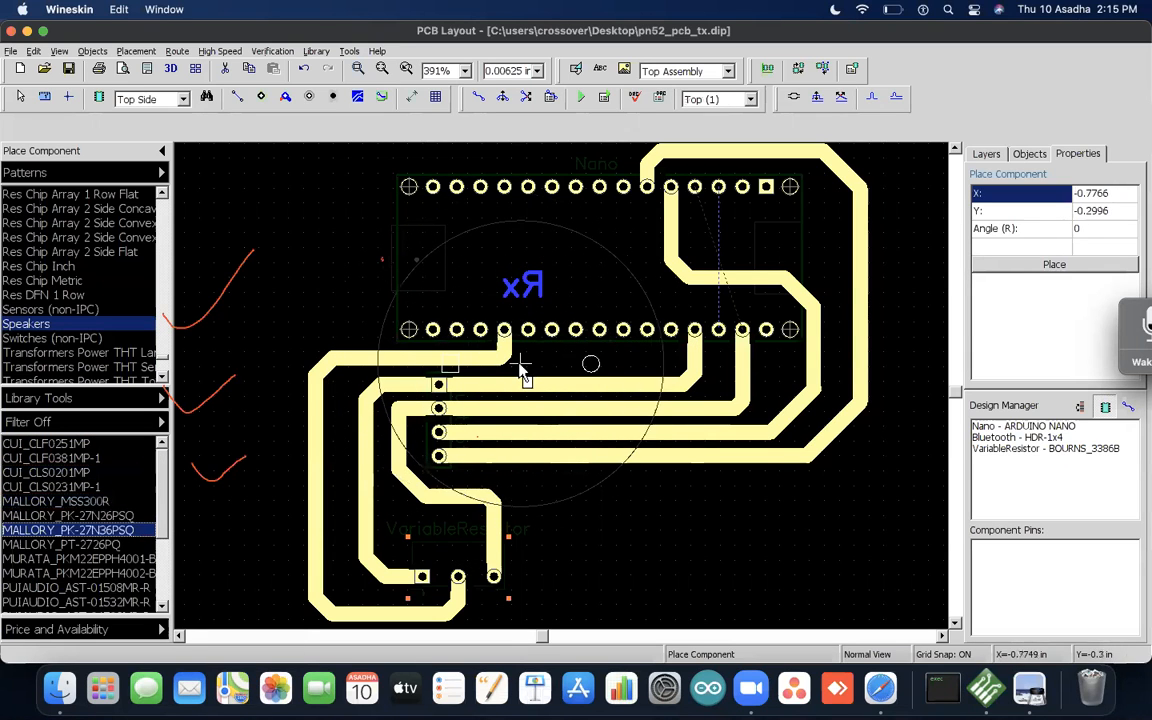
pyautogui.press('Down')
pyautogui.press('Down')
pyautogui.press('Down')
pyautogui.press('Down')
pyautogui.press('Down')
pyautogui.press('Down')
pyautogui.press('Down')
pyautogui.press('Down')
pyautogui.press('Down')
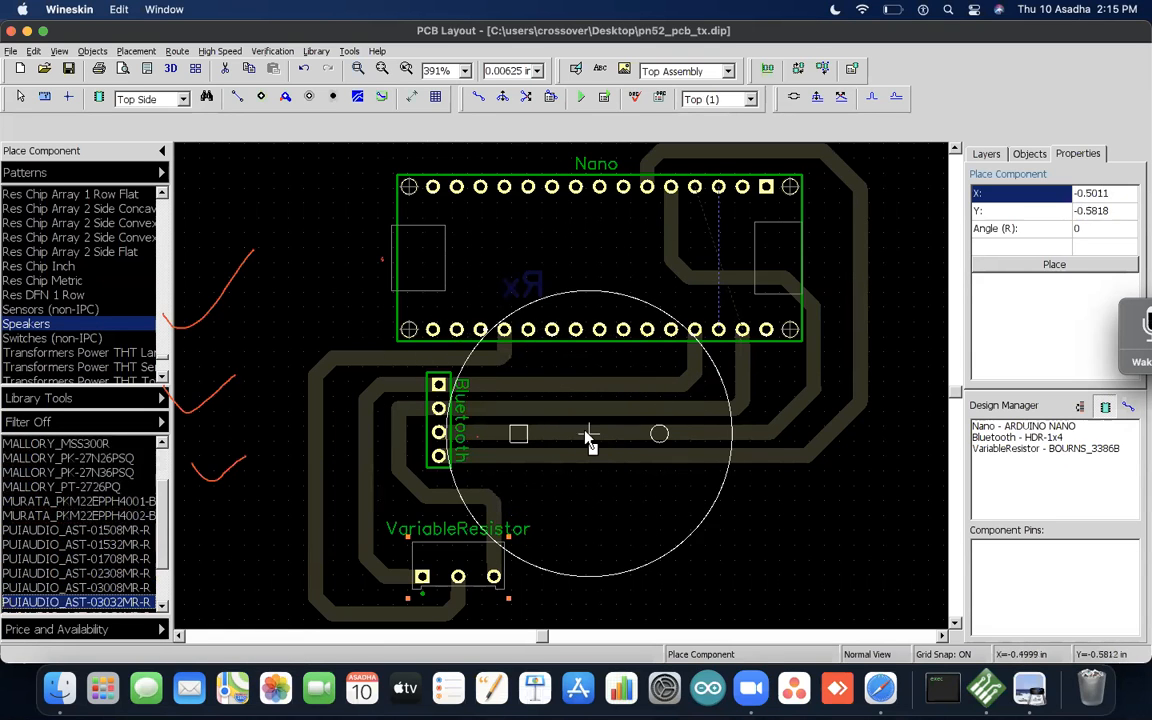
pyautogui.press('Down')
pyautogui.press('Down')
pyautogui.press('Down')
pyautogui.press('Down')
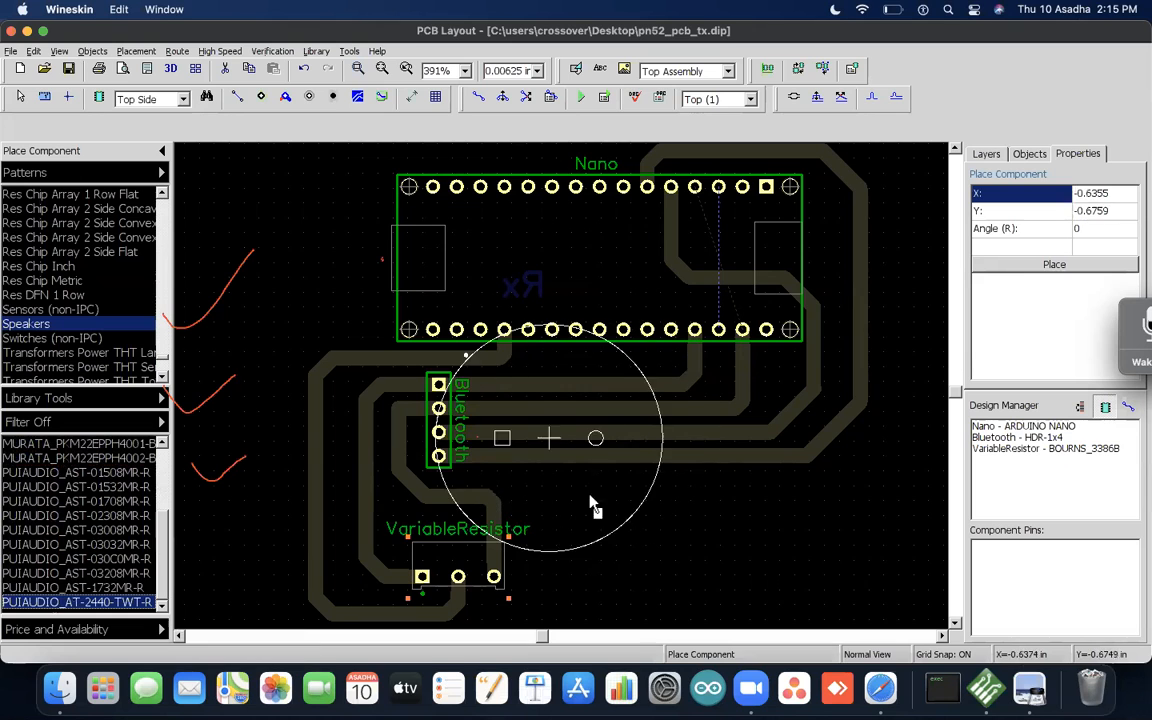
pyautogui.press('Up')
pyautogui.press('Up')
pyautogui.press('Up')
pyautogui.press('Down')
pyautogui.press('Down')
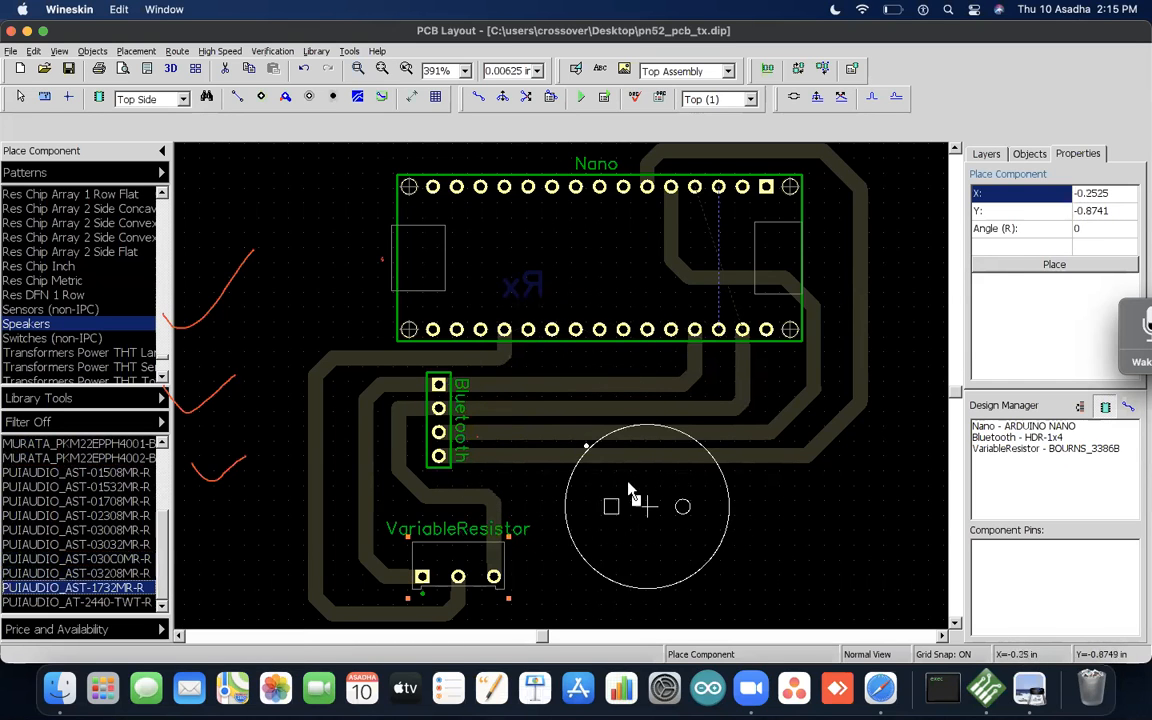
# Step: Place one PUIAUDIO_AST-01508MR-R speaker pattern as the buzzer, to the left of the Nano's upper pin row
pyautogui.press('Up')
pyautogui.press('Up')
pyautogui.press('Up')
pyautogui.press('Up')
pyautogui.press('Up')
pyautogui.press('Up')
pyautogui.press('Up')
pyautogui.press('Up')
pyautogui.press('Up')
pyautogui.press('Down')
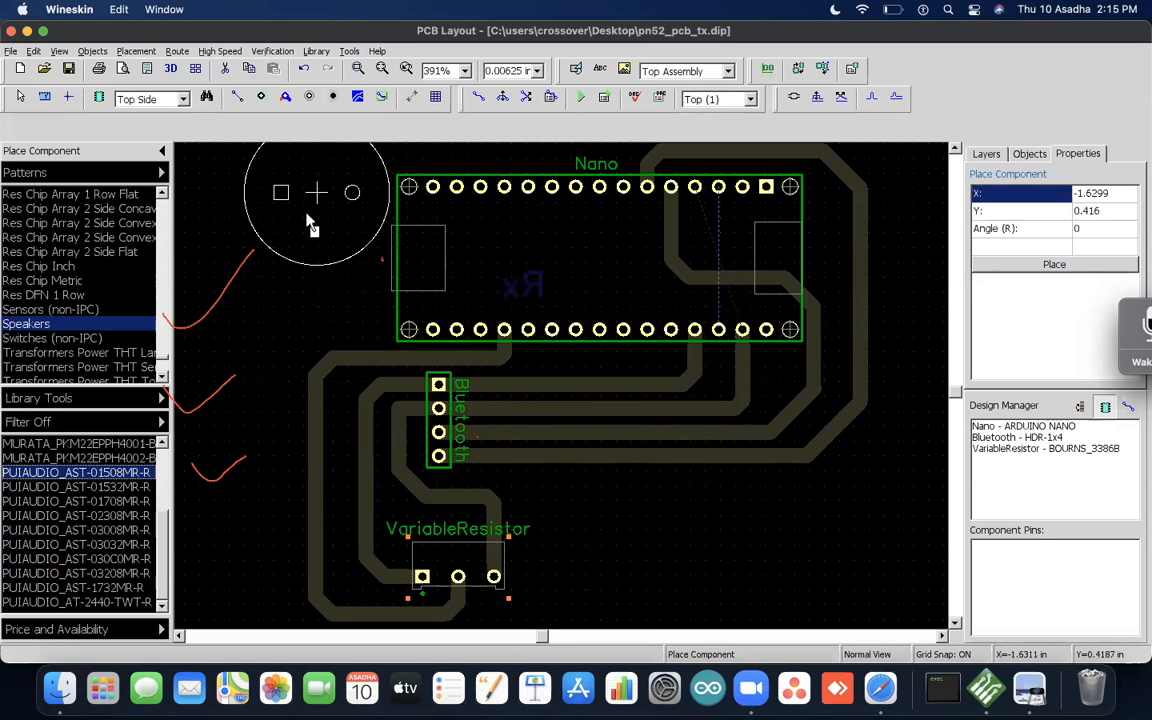
pyautogui.click(268, 228)
pyautogui.press('Escape')
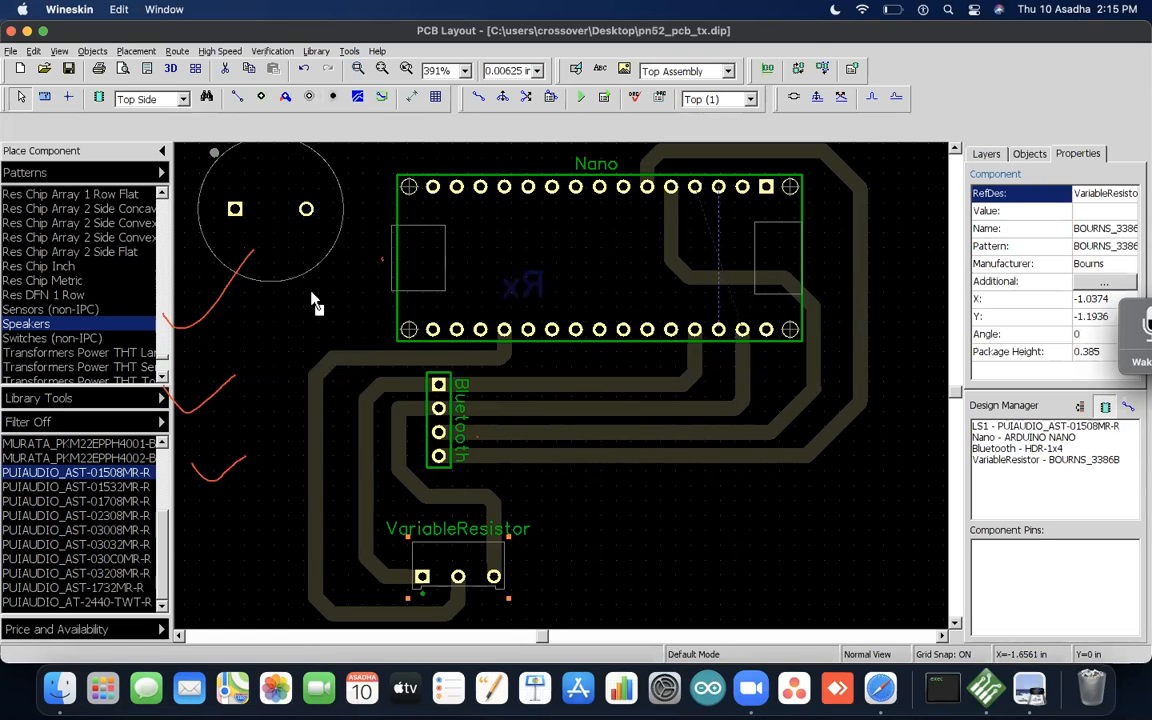
# Step: Move the LS1 speaker to the lower left of the board, just outside the variable resistor's outermost trace
pyautogui.click(956, 150)
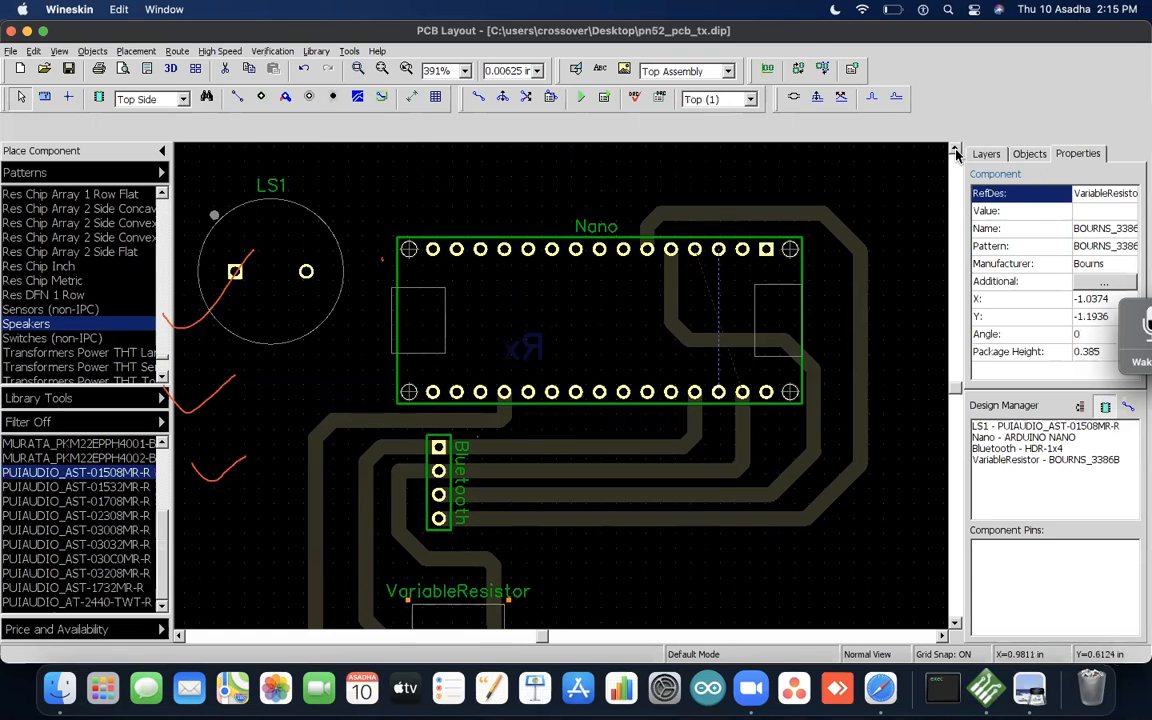
pyautogui.moveTo(326, 358); pyautogui.dragTo(537, 237)
pyautogui.click(378, 247)
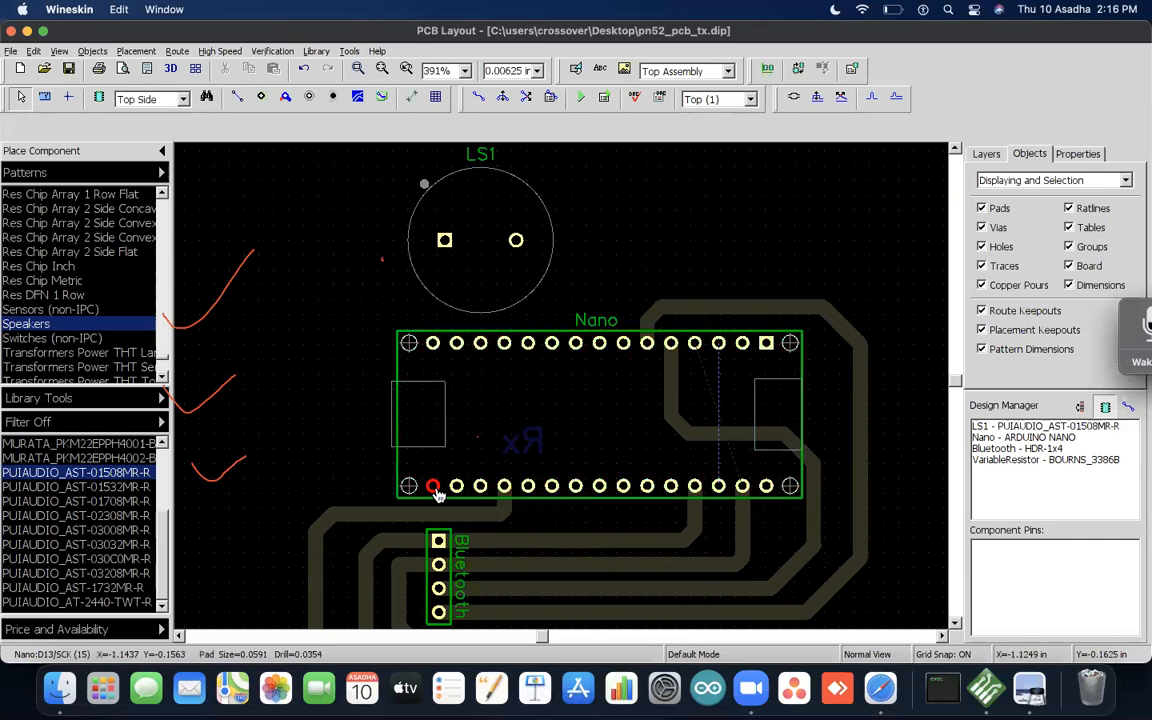
pyautogui.moveTo(447, 352); pyautogui.dragTo(281, 578)
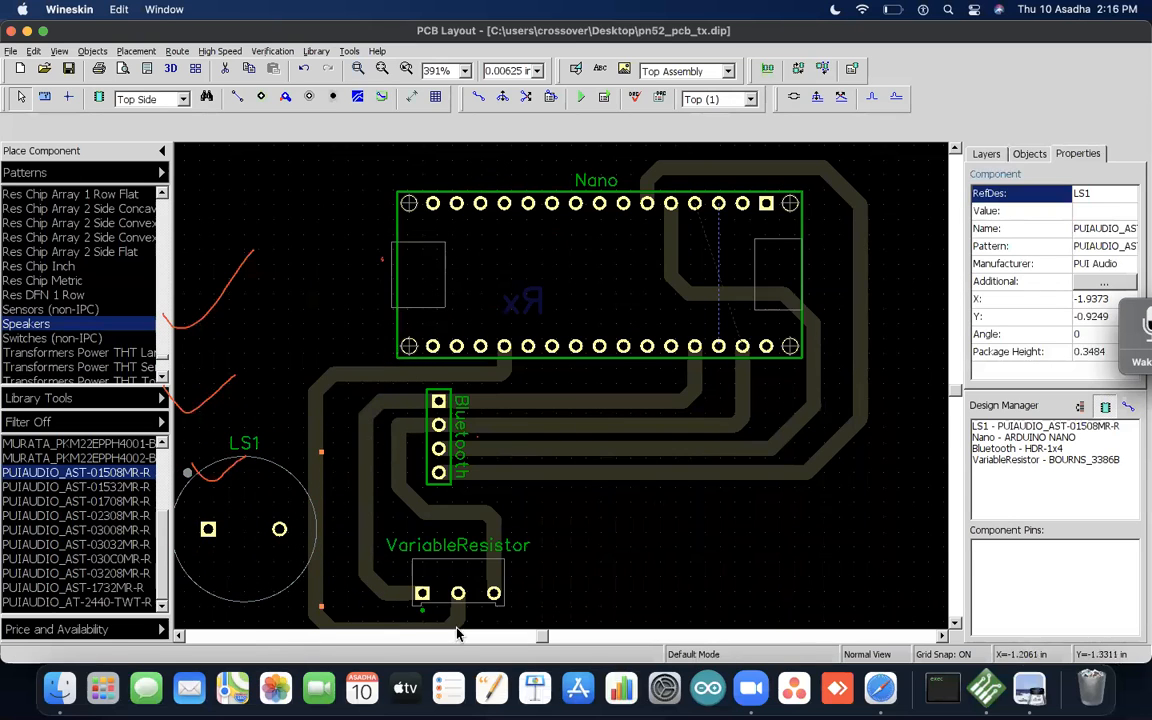
pyautogui.click(179, 636)
pyautogui.click(179, 637)
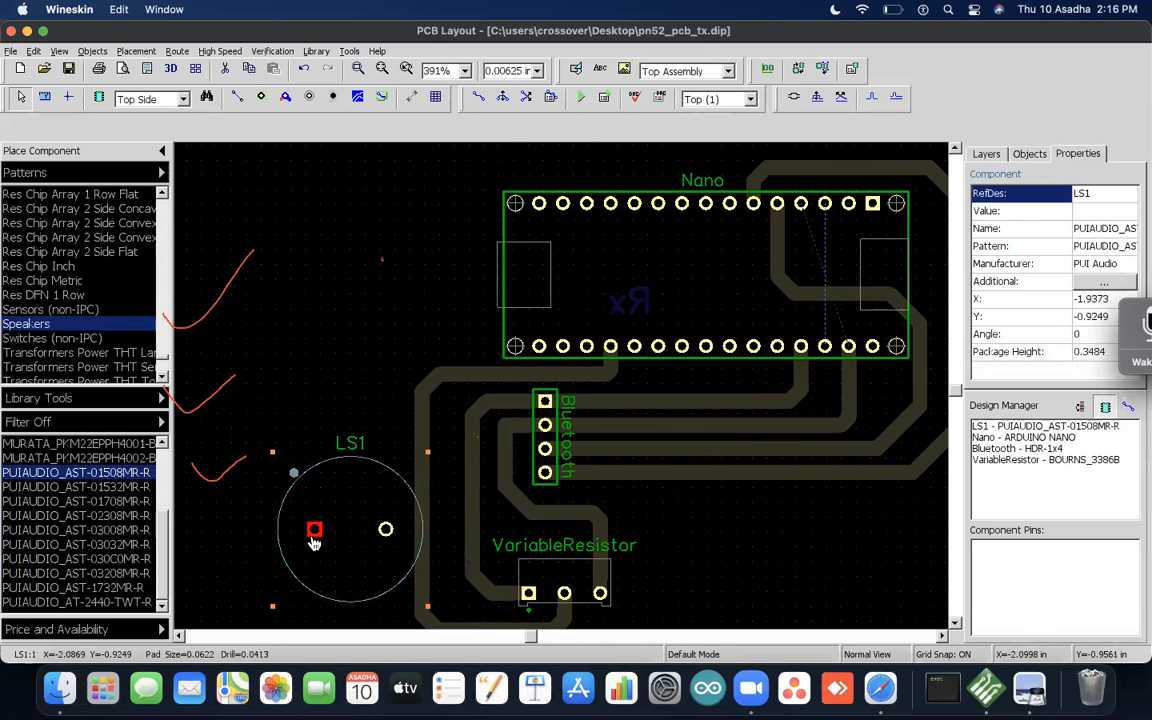
# Step: Route a 0.065 in bottom-layer trace from the Nano's D13/SCK pad around the outer trace to LS1's square pad
pyautogui.press('b')
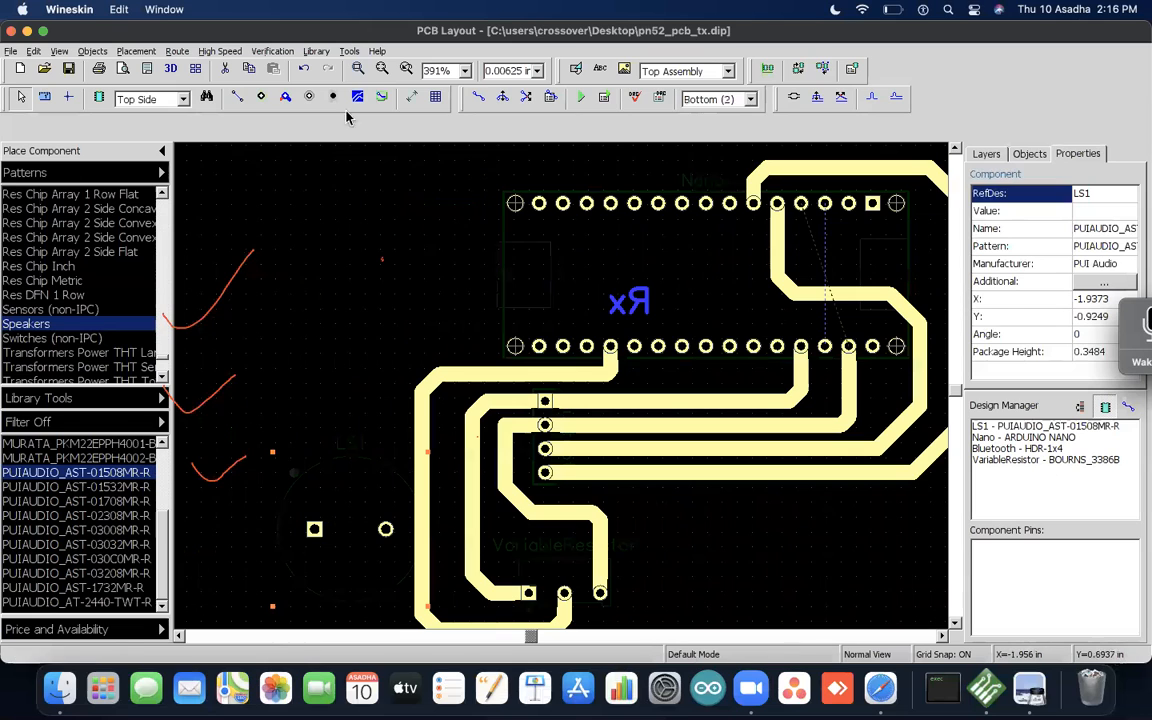
pyautogui.click(479, 96)
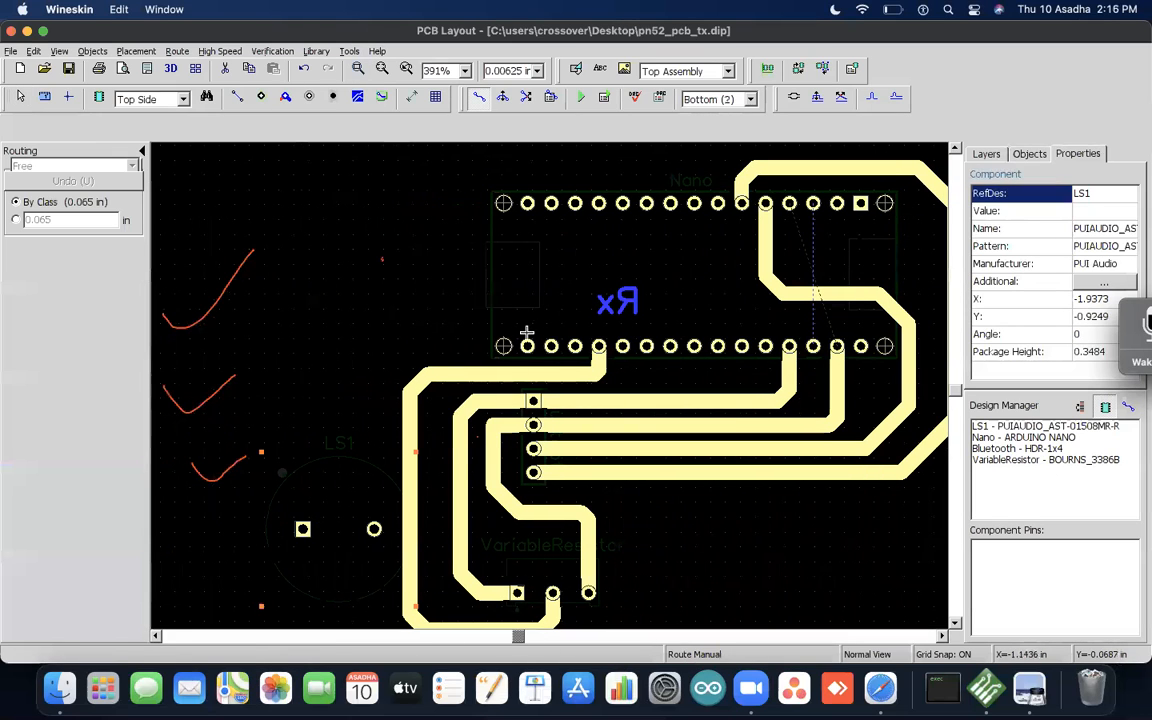
pyautogui.click(528, 312)
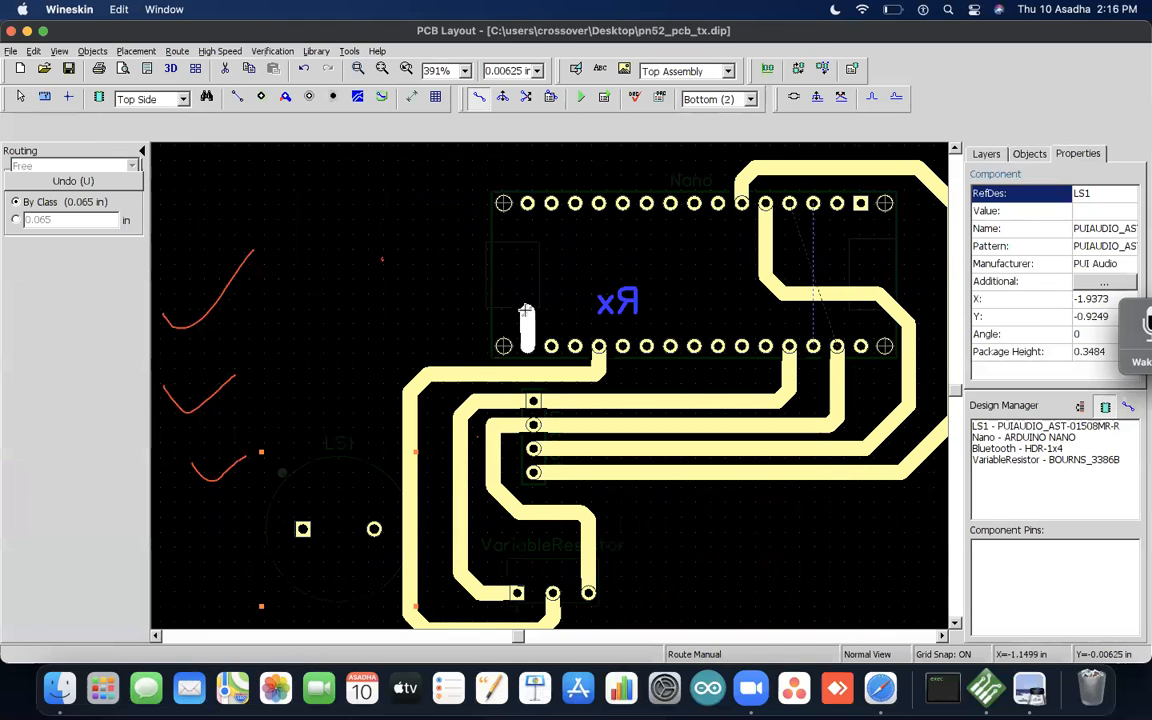
pyautogui.click(411, 313)
pyautogui.click(346, 376)
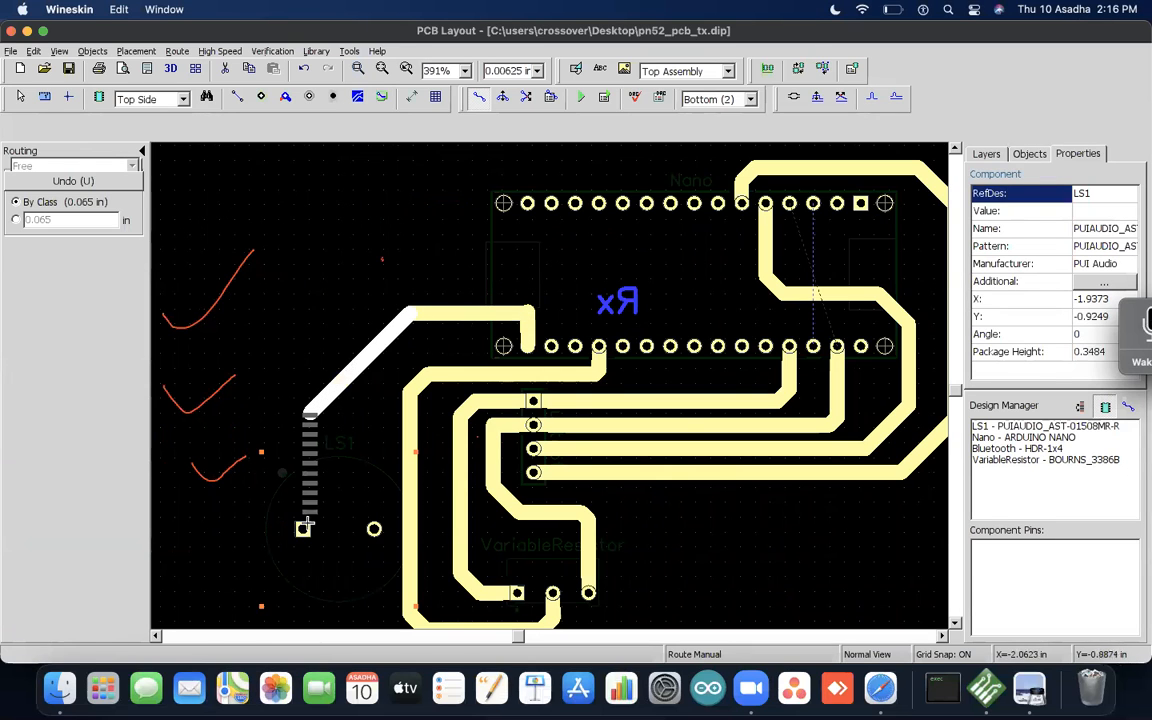
pyautogui.click(303, 529)
pyautogui.press('Escape')
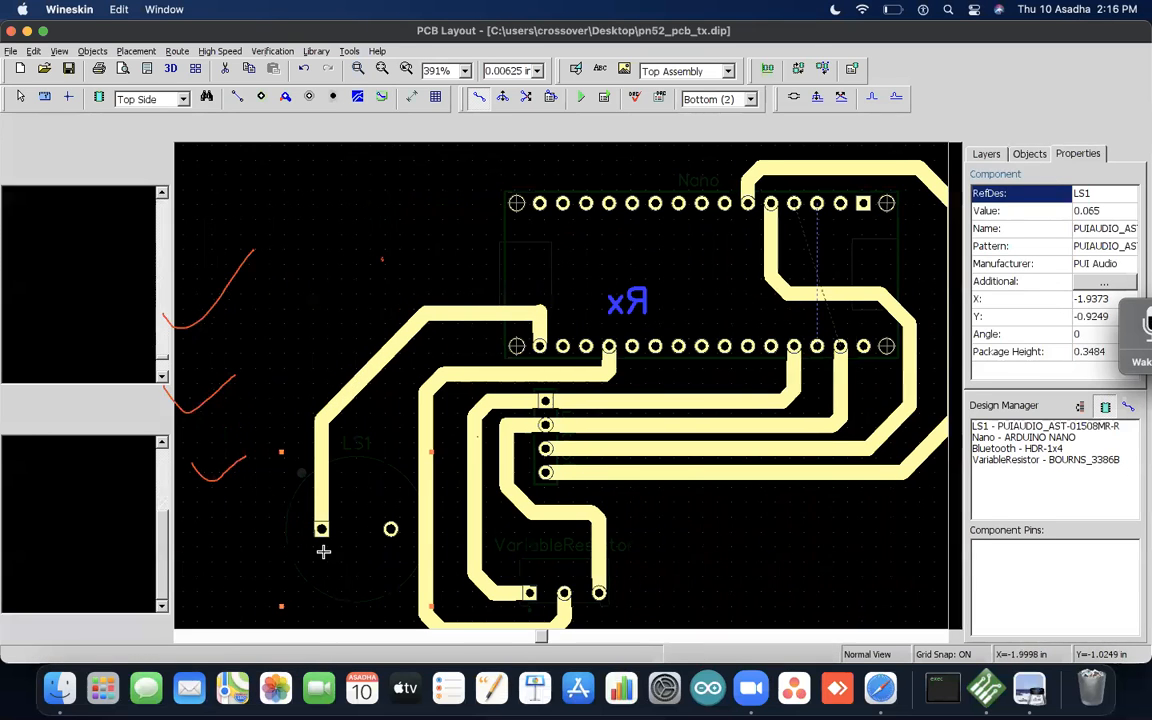
pyautogui.click(233, 266)
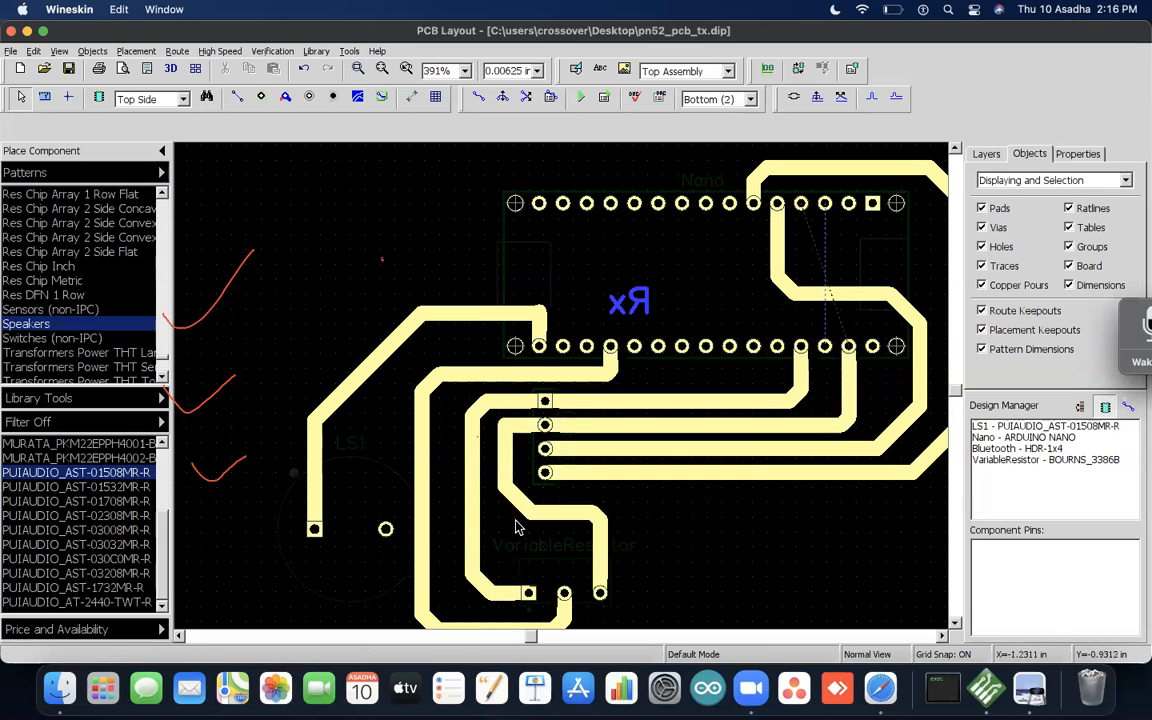
# Step: Shift the vertical segment of the Net 4 trace away from LS1, towards the variable resistor
pyautogui.click(387, 531)
pyautogui.moveTo(410, 540)
pyautogui.mouseDown()
pyautogui.moveTo(473, 548)
pyautogui.moveTo(514, 537)
pyautogui.moveTo(388, 543)
pyautogui.moveTo(447, 533)
pyautogui.mouseUp()
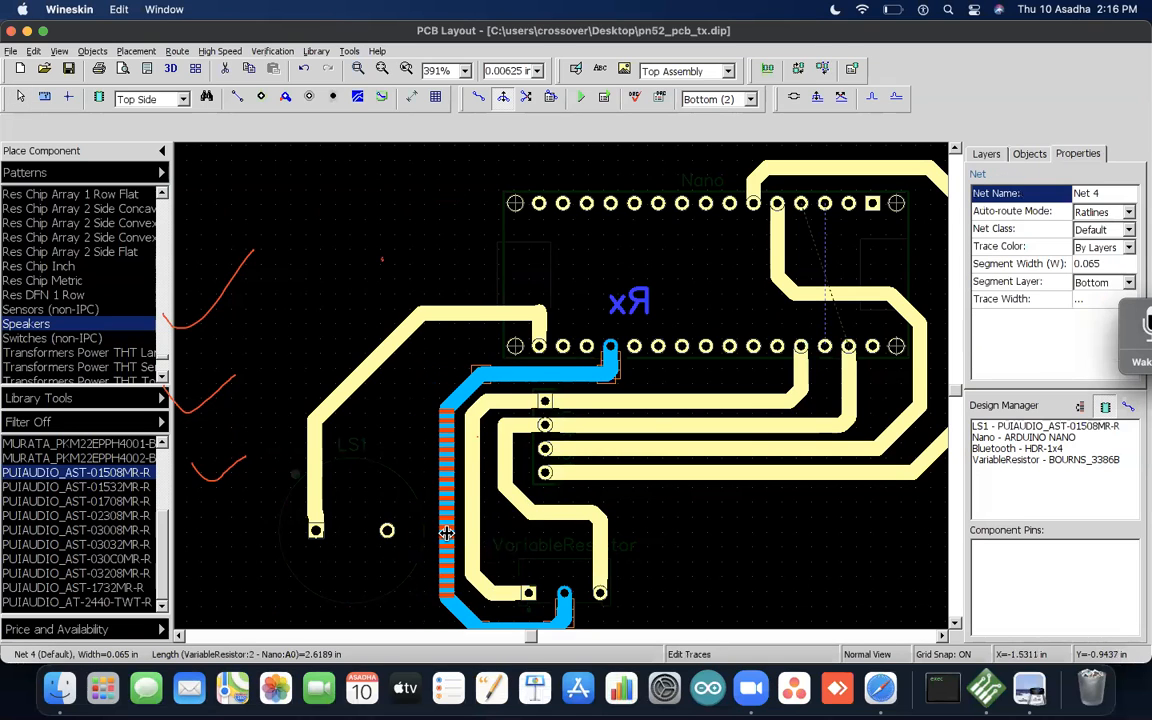
pyautogui.click(436, 534)
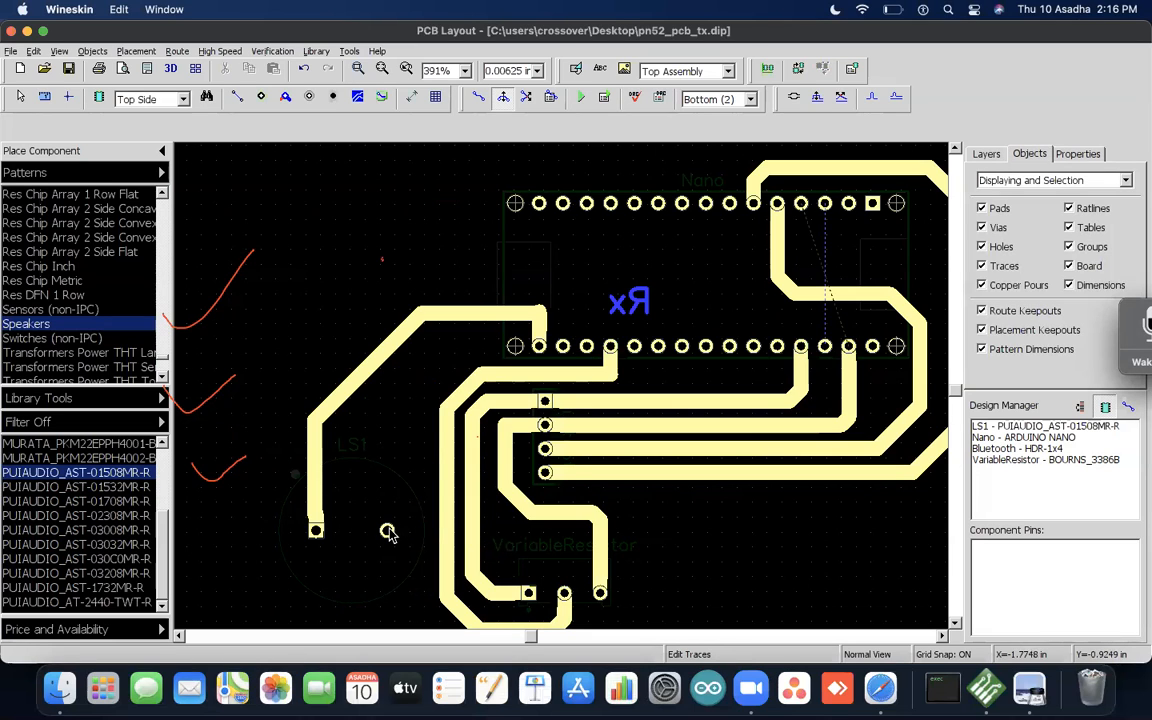
# Step: Move the LS1 speaker to about X -1.49, Y -0.90 in so its two pads straddle the vertical traces beside the variable resistor
pyautogui.press('t')
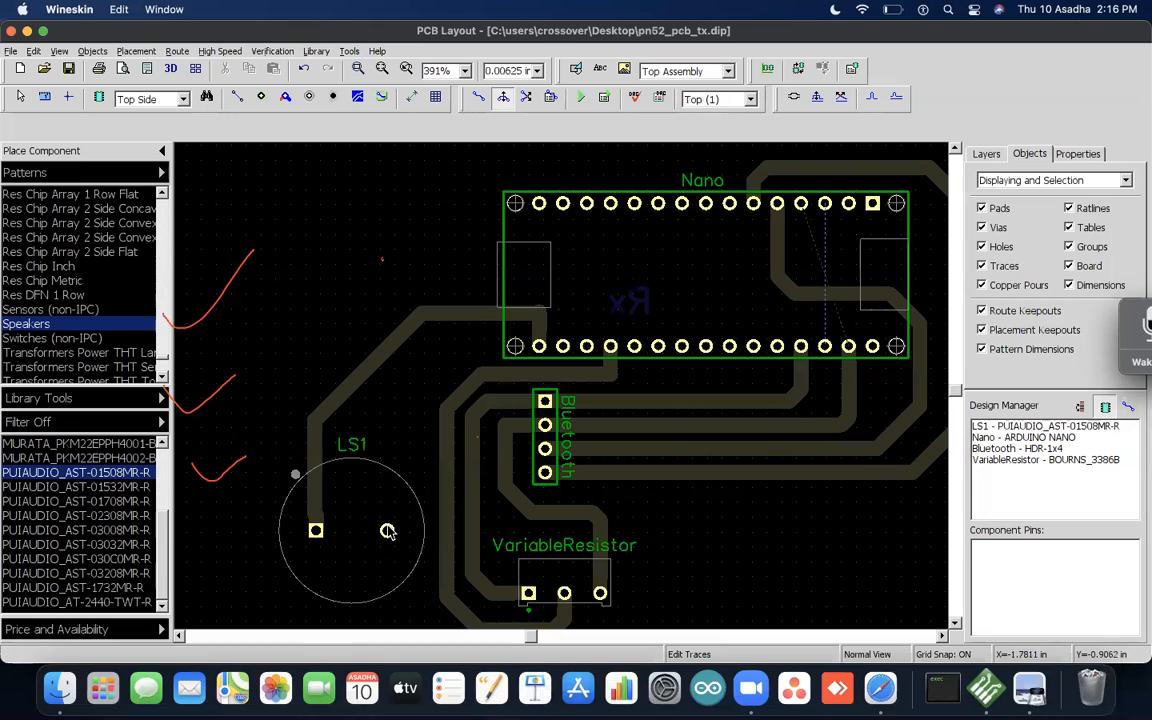
pyautogui.rightClick(361, 505)
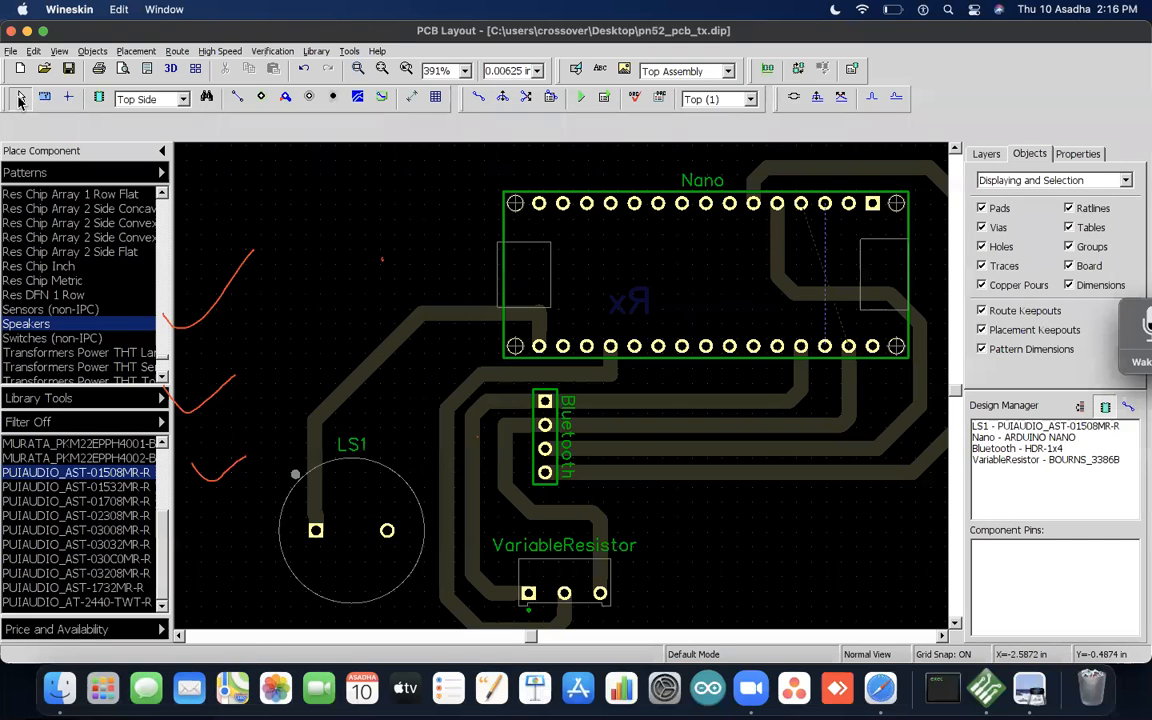
pyautogui.click(360, 512)
pyautogui.click(418, 538)
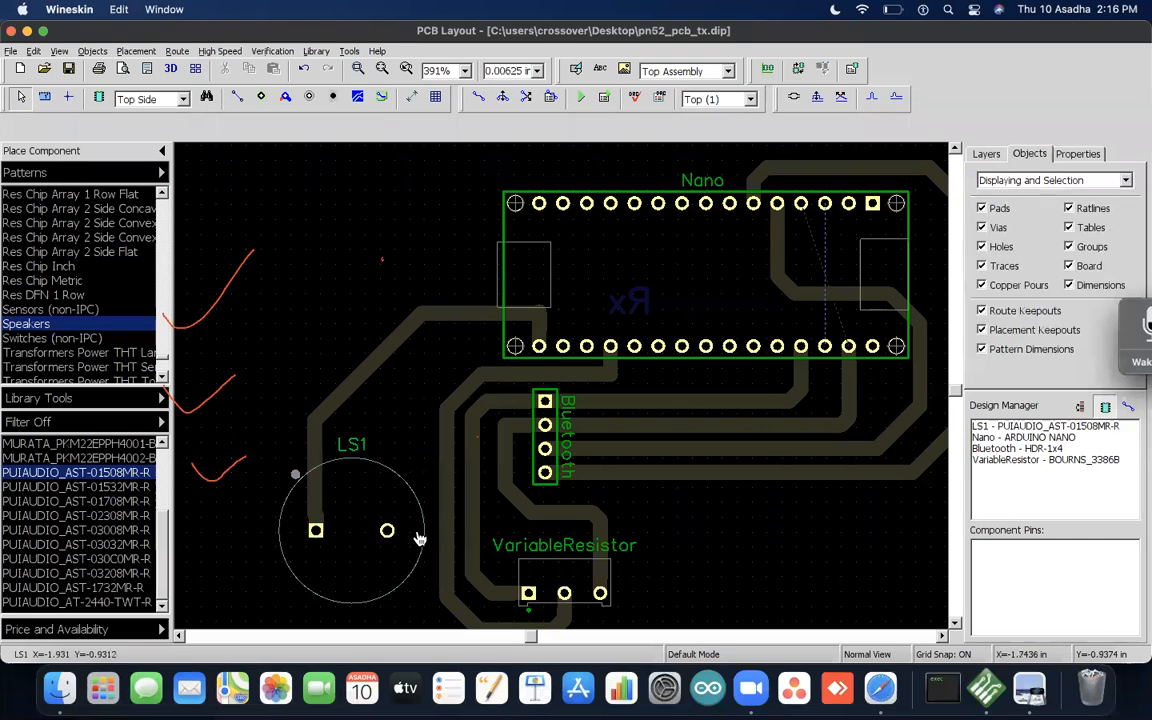
pyautogui.click(365, 552)
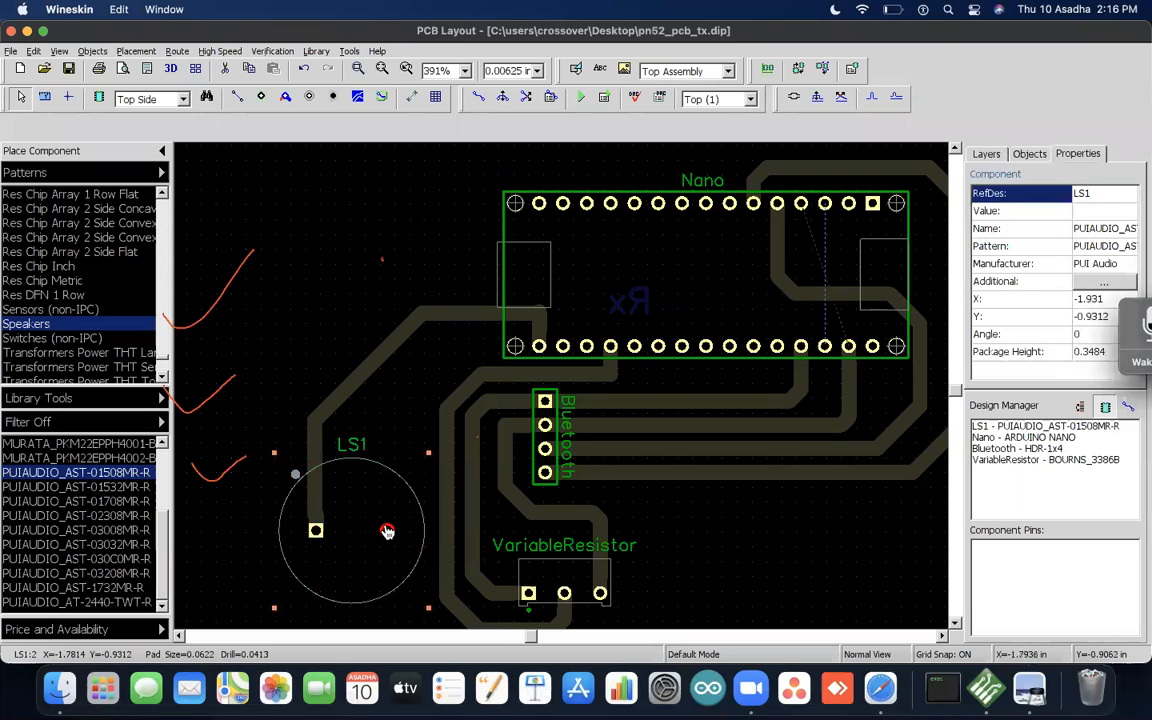
pyautogui.click(438, 527)
pyautogui.click(386, 531)
pyautogui.click(440, 516)
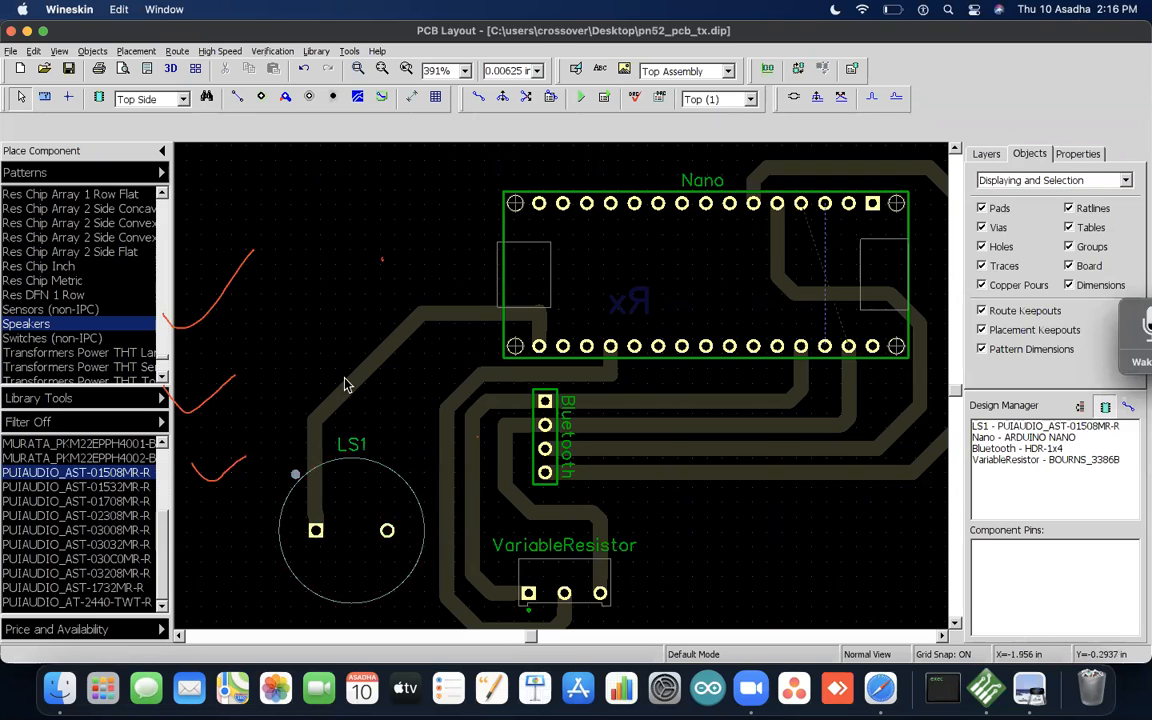
pyautogui.moveTo(381, 533); pyautogui.dragTo(465, 528)
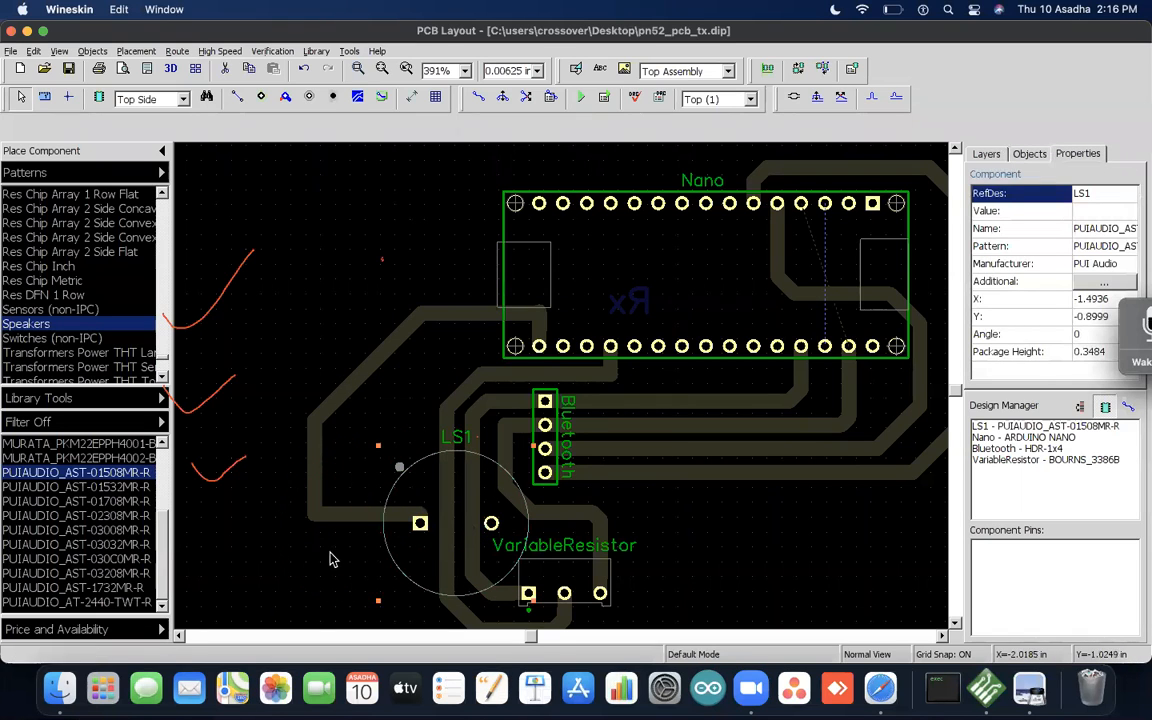
# Step: Route LS1's round pad to the nearby variable resistor trace on the bottom layer, and shift the Net 5 trace's vertical segment above the square pad
pyautogui.press('b')
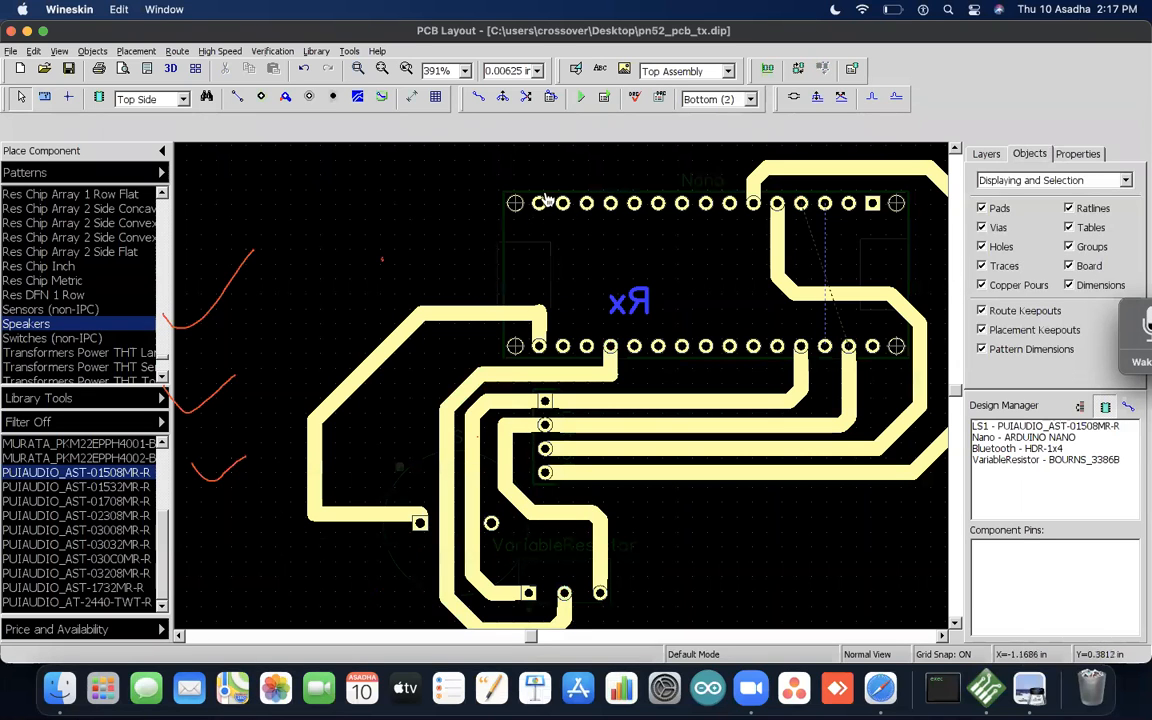
pyautogui.click(479, 97)
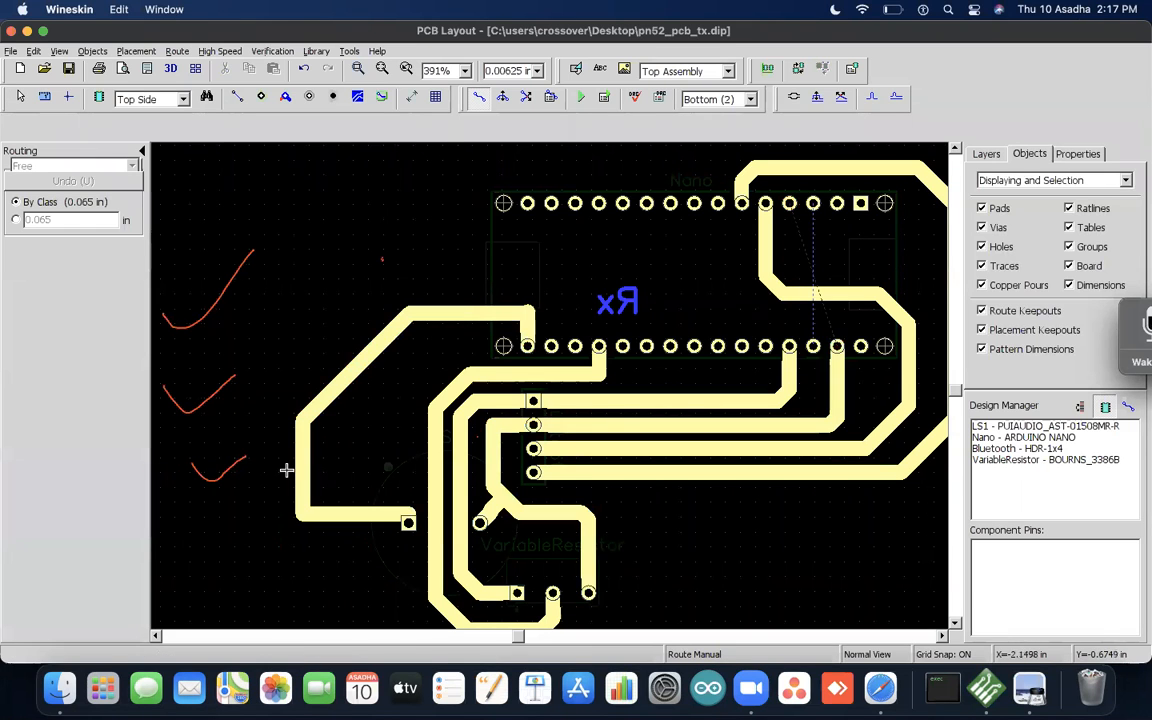
pyautogui.click(20, 96)
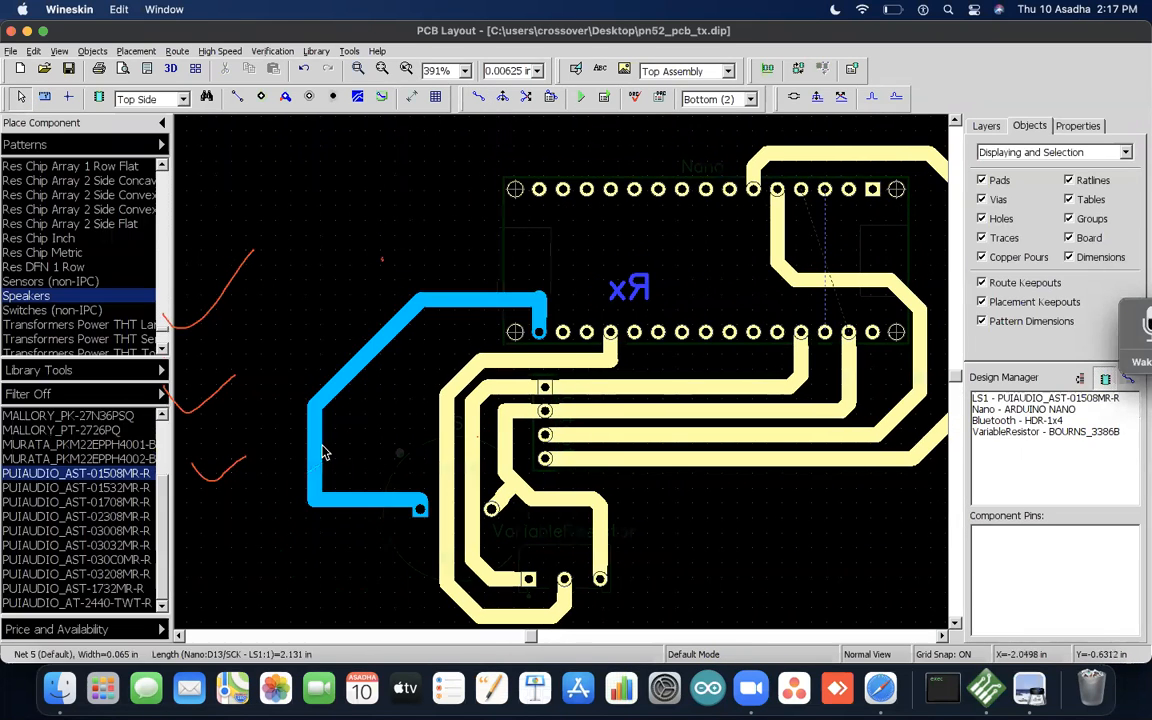
pyautogui.moveTo(315, 445); pyautogui.dragTo(418, 442)
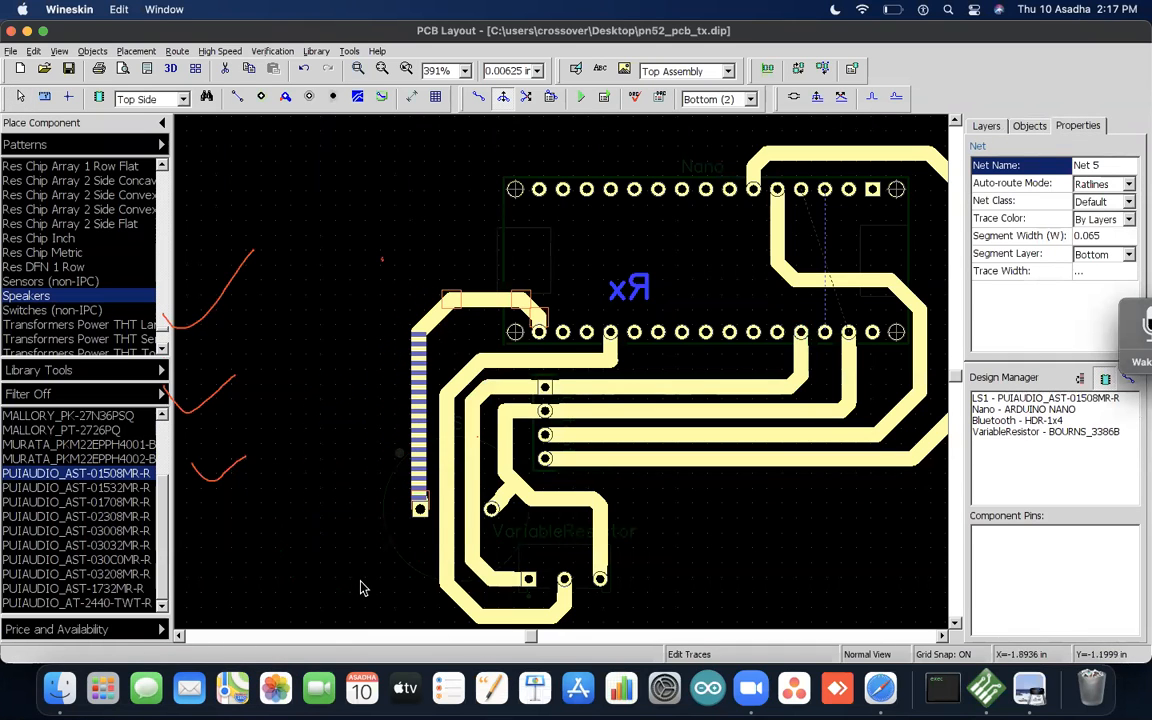
# Step: Move the variable resistor away from the speaker to about X -0.84, Y -1.21 in
pyautogui.press('*')
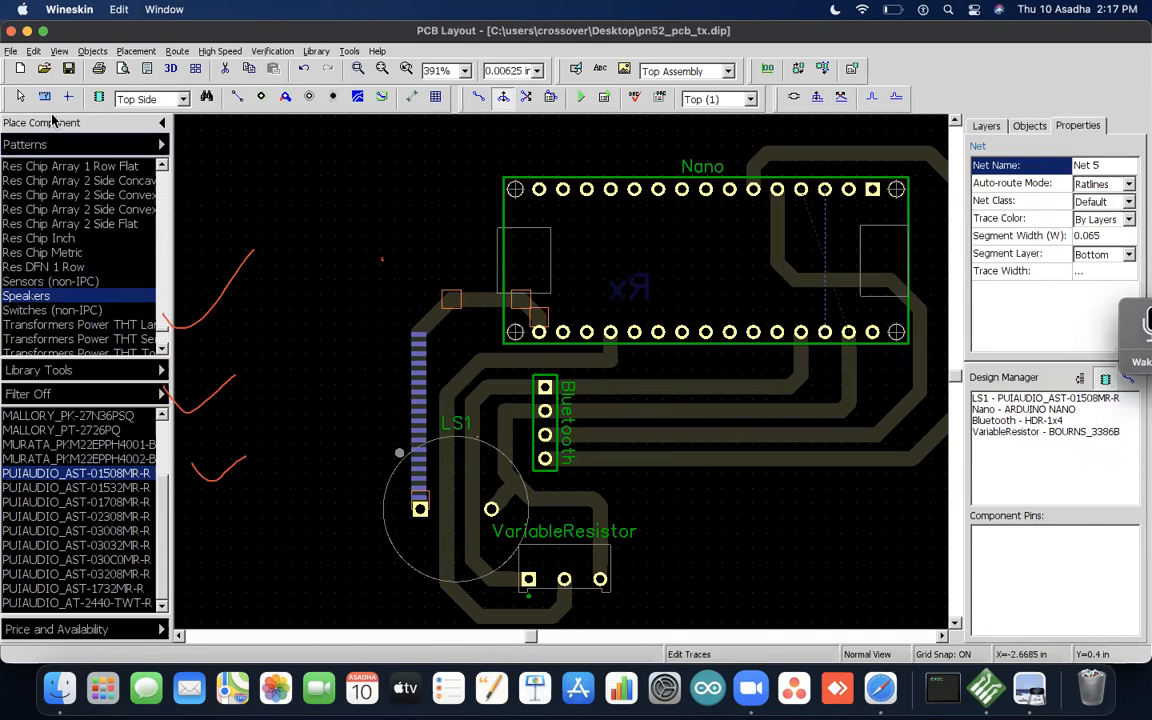
pyautogui.click(597, 578)
pyautogui.moveTo(597, 578)
pyautogui.mouseDown()
pyautogui.moveTo(638, 582)
pyautogui.moveTo(612, 578)
pyautogui.mouseUp()
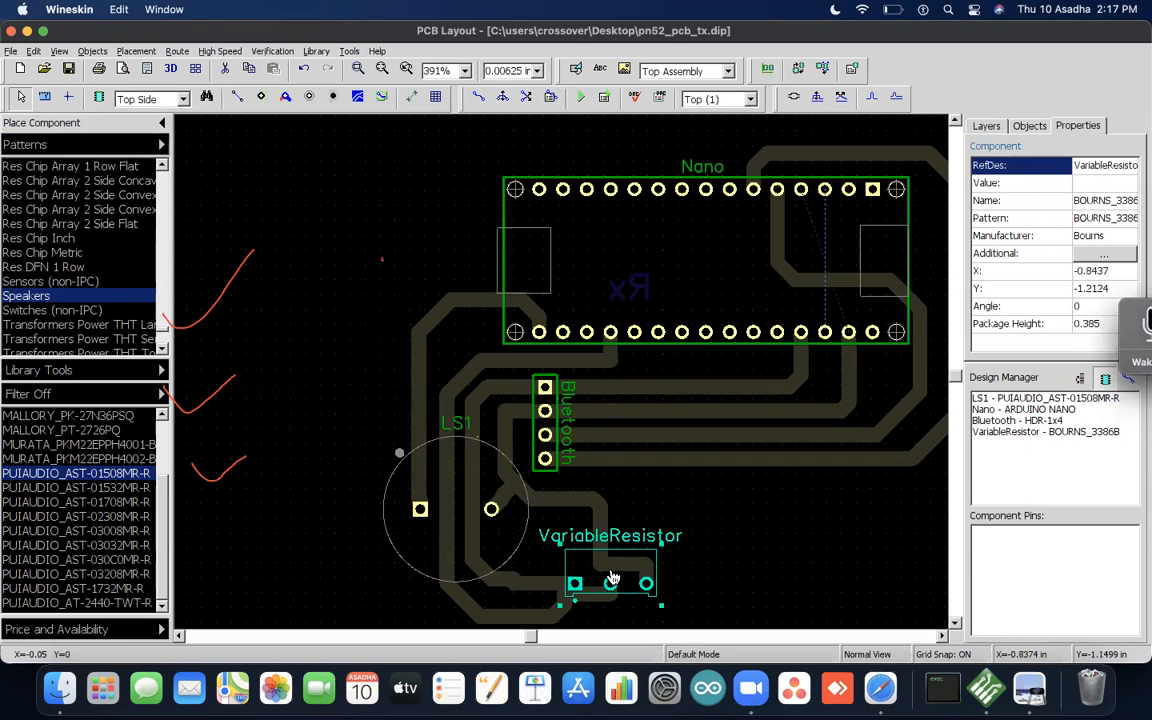
# Step: Realign the vertical bottom-layer trace segments with the variable resistor's right and middle pads
pyautogui.press('b')
pyautogui.moveTo(597, 521); pyautogui.dragTo(647, 523)
pyautogui.click(557, 607)
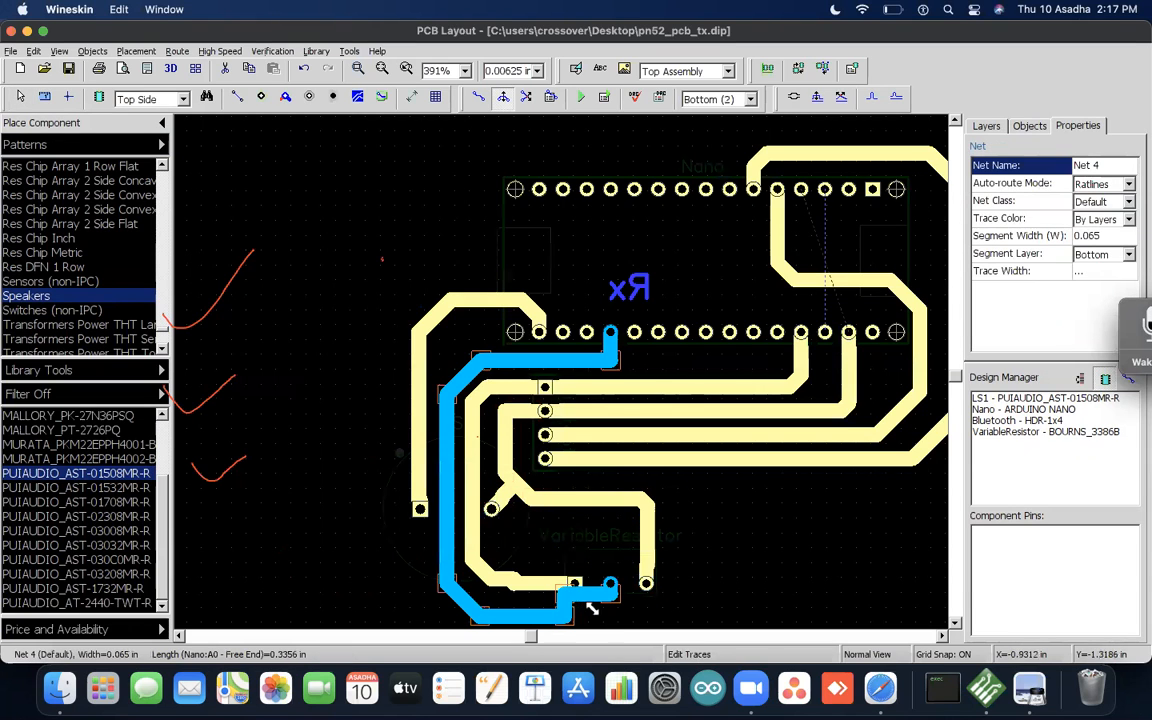
pyautogui.moveTo(561, 591); pyautogui.dragTo(612, 594)
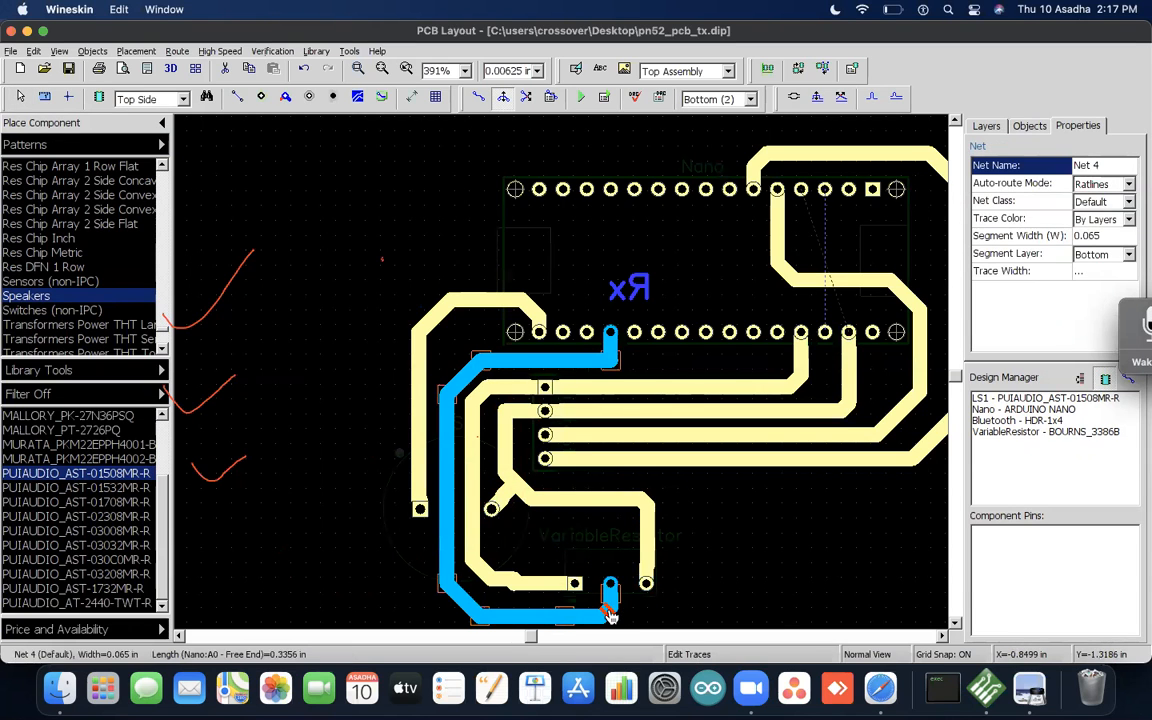
# Step: Straighten the kink in the Net 0 trace near the variable resistor and shift its vertical segment slightly away from LS1's round pad
pyautogui.click(510, 586)
pyautogui.click(505, 578)
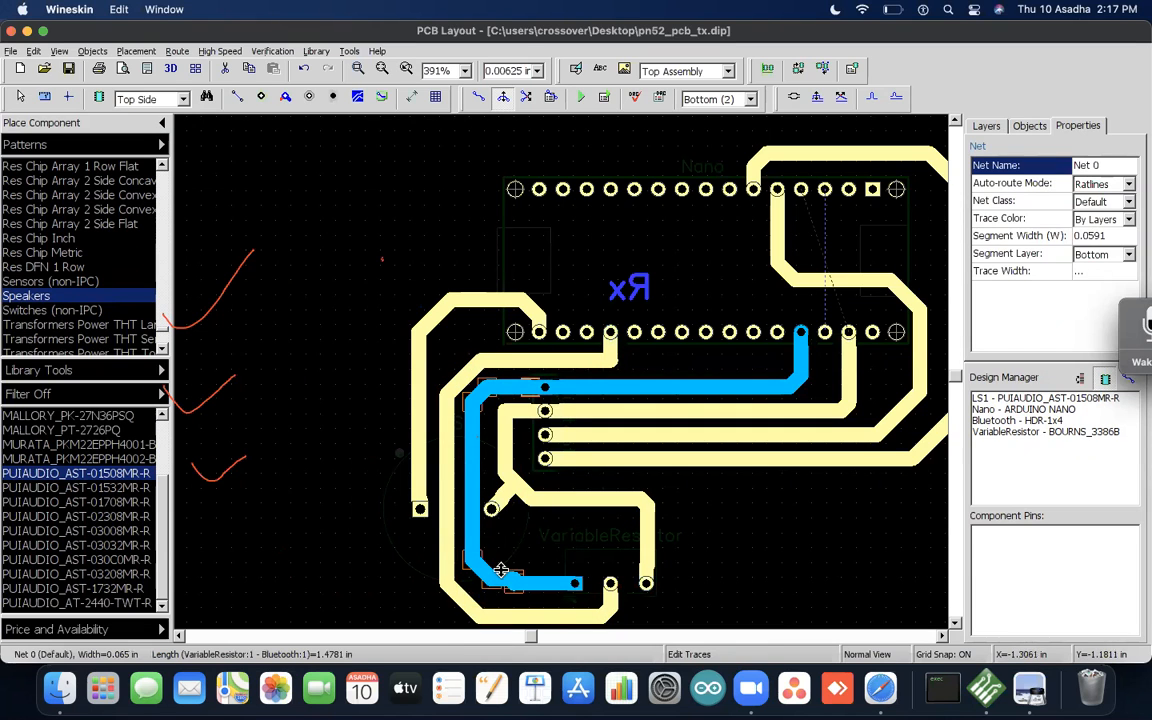
pyautogui.moveTo(512, 580); pyautogui.dragTo(514, 587)
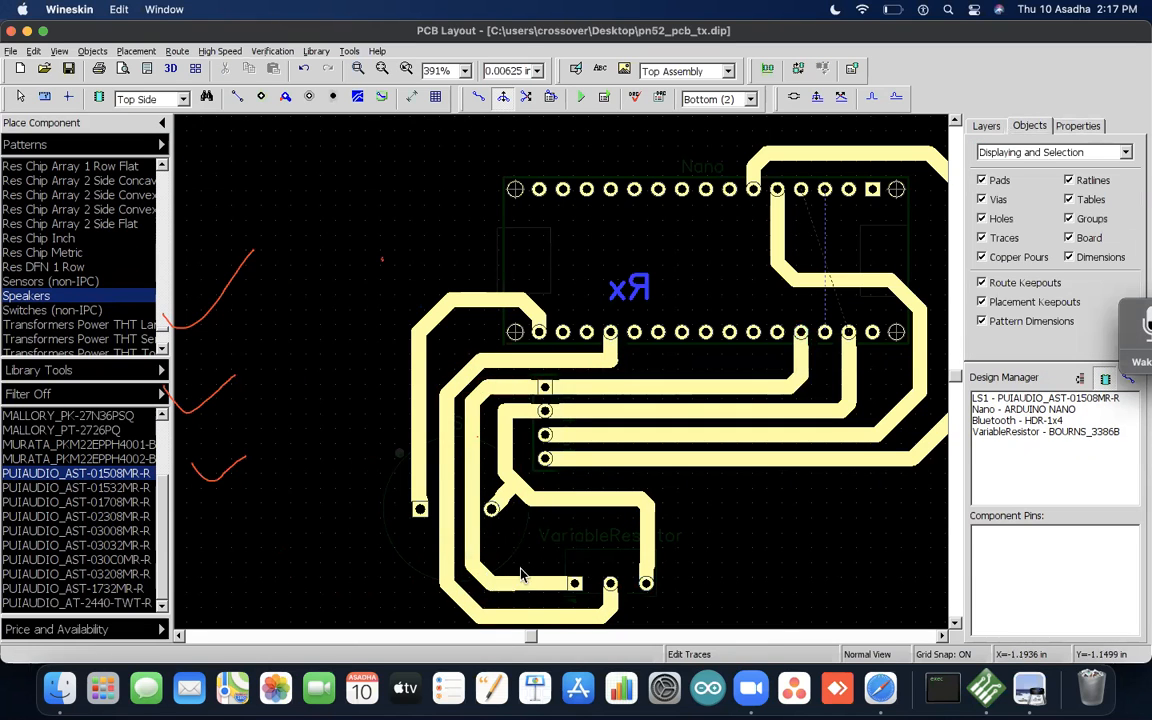
pyautogui.click(508, 590)
pyautogui.click(467, 523)
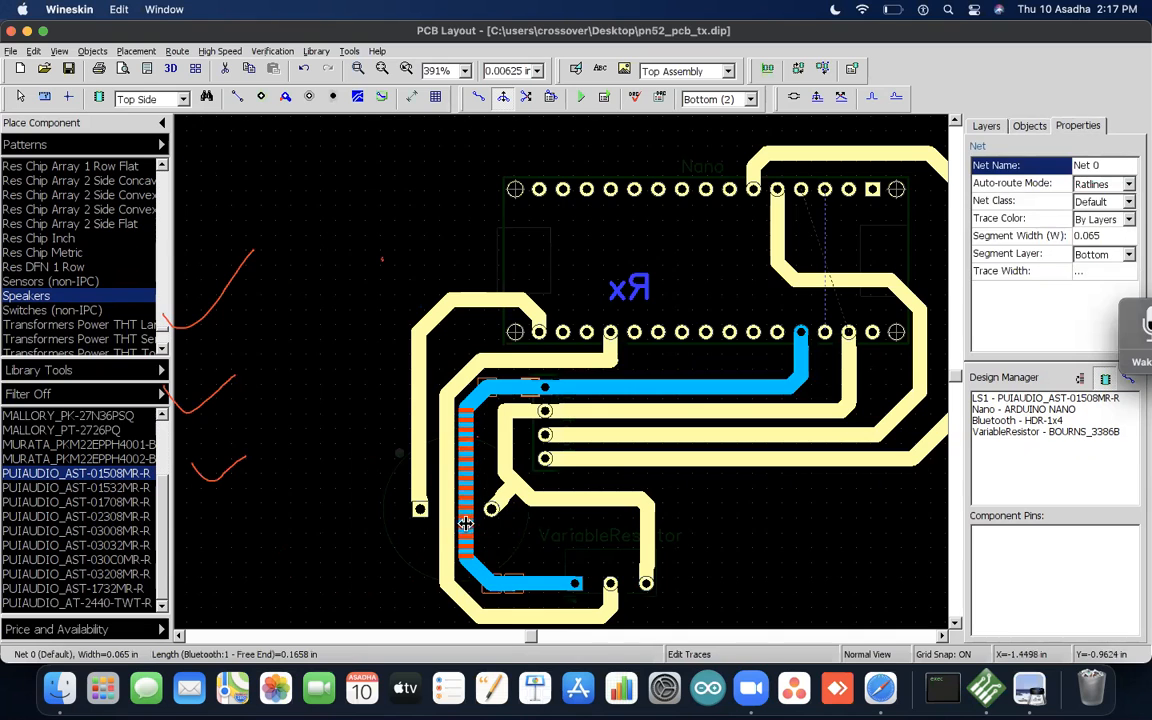
pyautogui.moveTo(467, 523); pyautogui.dragTo(464, 523)
pyautogui.click(511, 529)
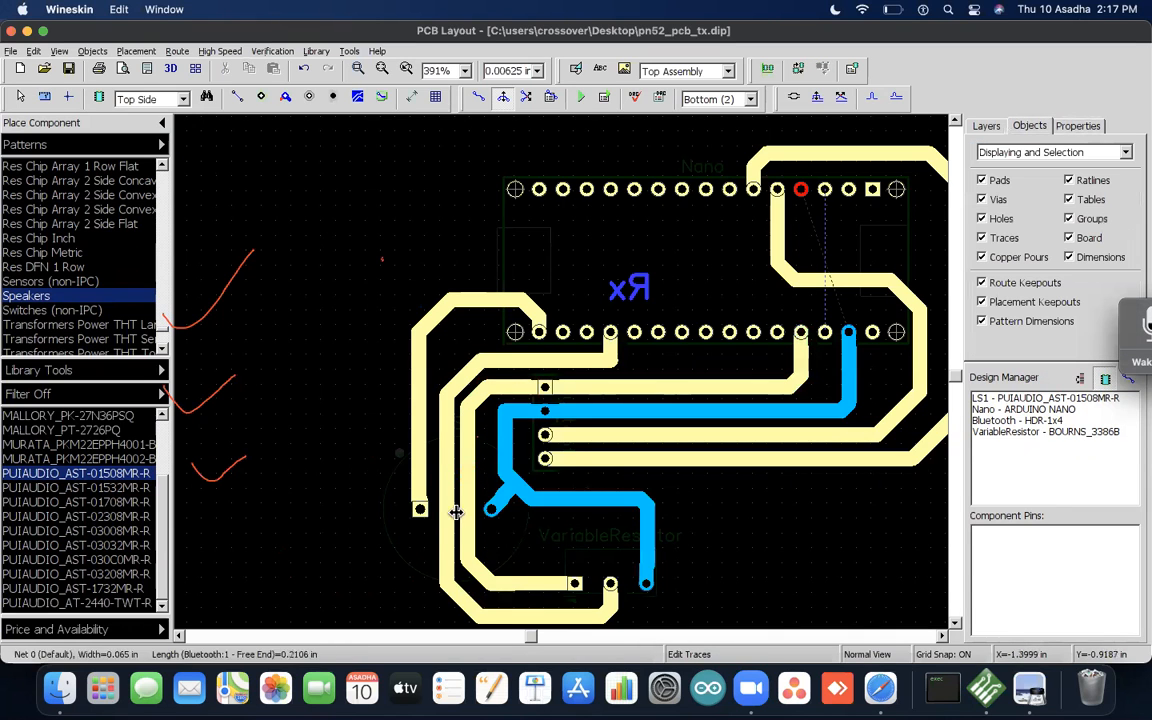
# Step: Nudge the vertical and upper horizontal segments of the Net 5 trace to line up with LS1's square pad
pyautogui.click(415, 465)
pyautogui.click(418, 455)
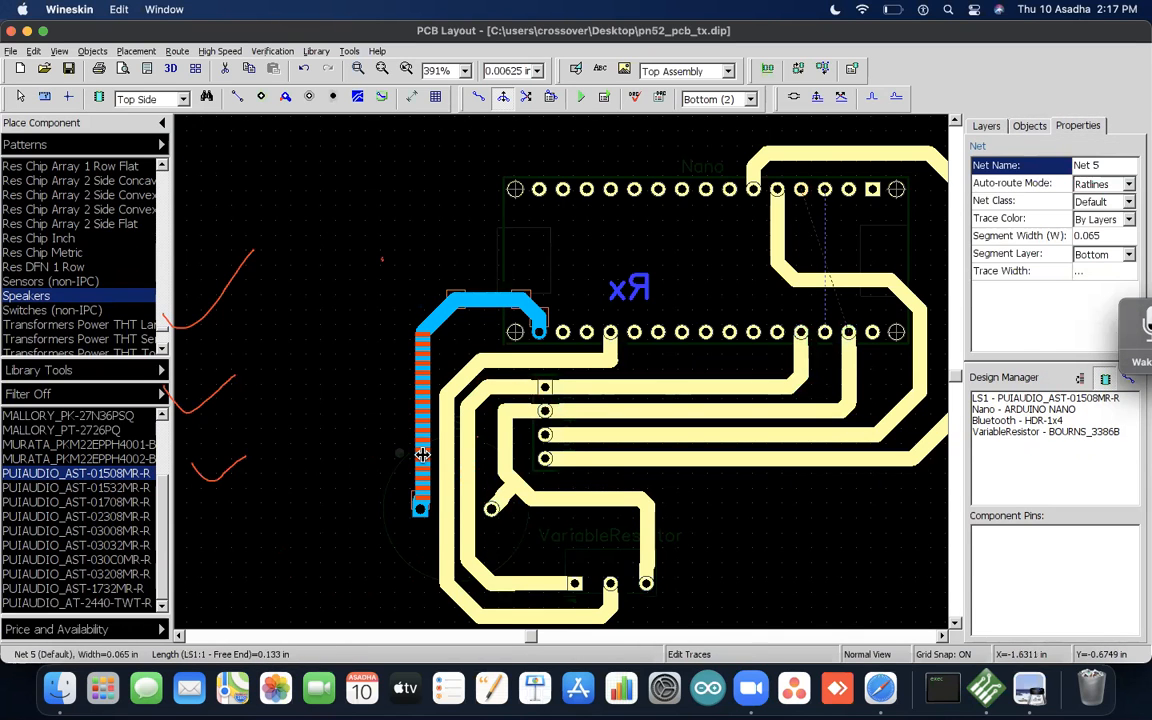
pyautogui.click(386, 437)
pyautogui.click(478, 304)
pyautogui.click(478, 306)
pyautogui.click(376, 360)
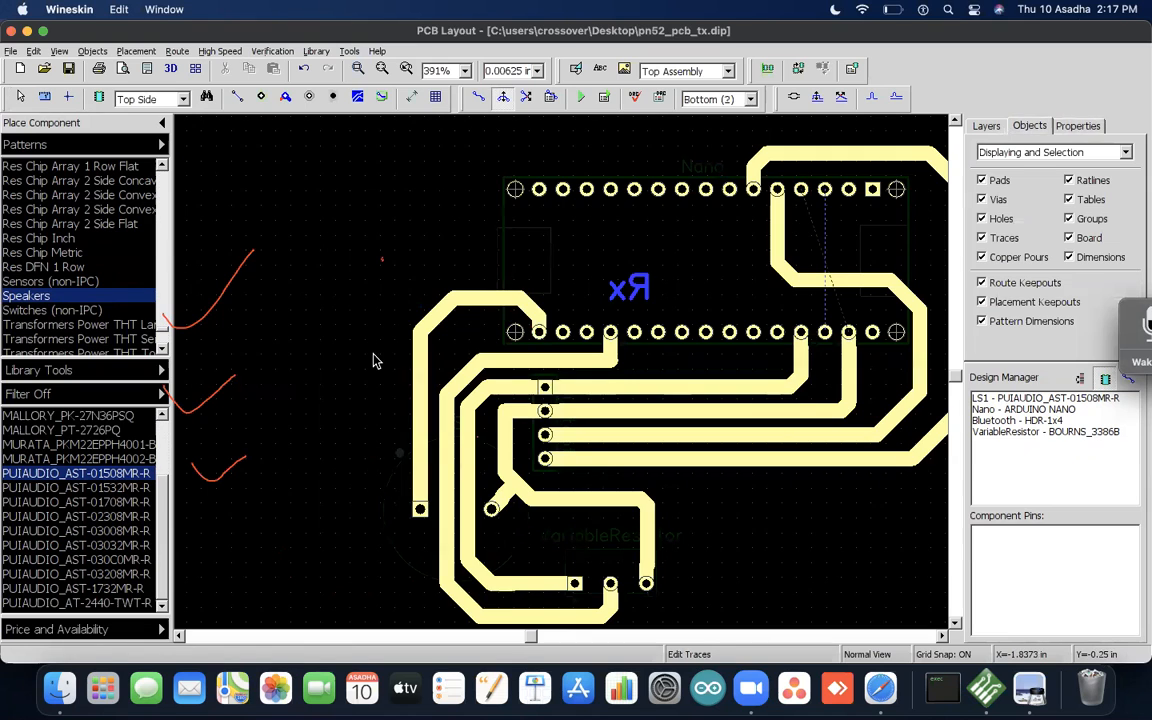
# Step: Change the LS1 speaker's reference designator to Buzzer
pyautogui.press('t')
pyautogui.click(20, 96)
pyautogui.click(435, 489)
pyautogui.doubleClick(435, 489)
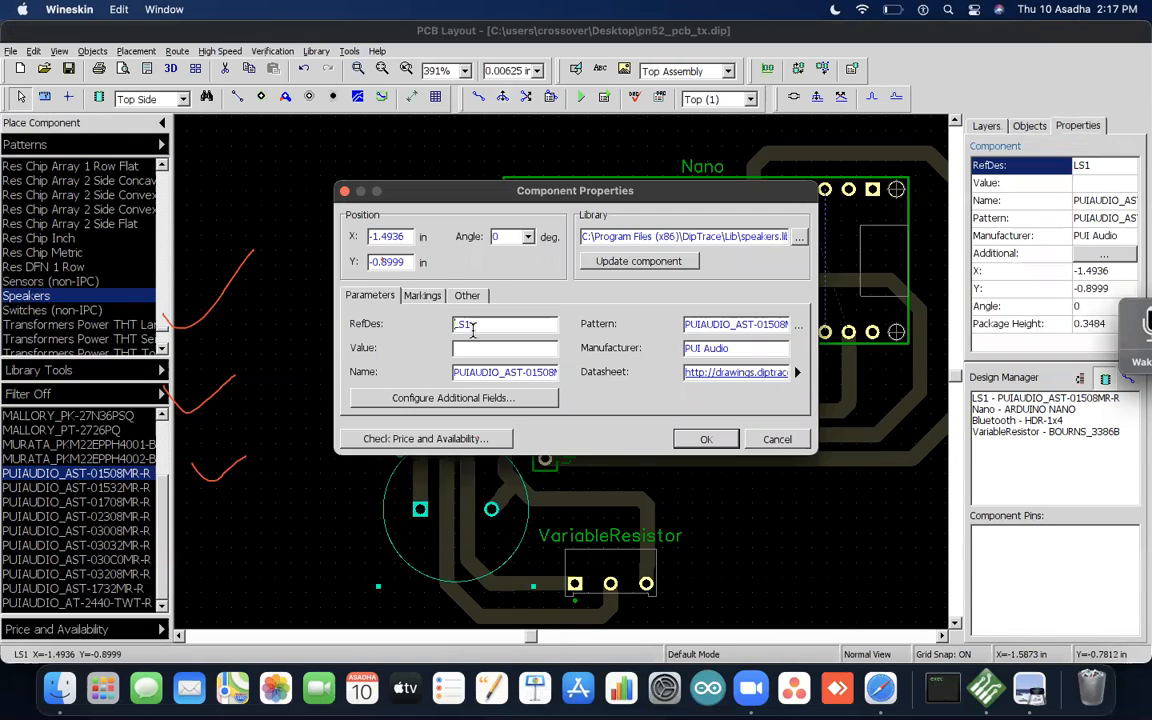
pyautogui.moveTo(485, 318); pyautogui.dragTo(415, 318)
pyautogui.press('Return')
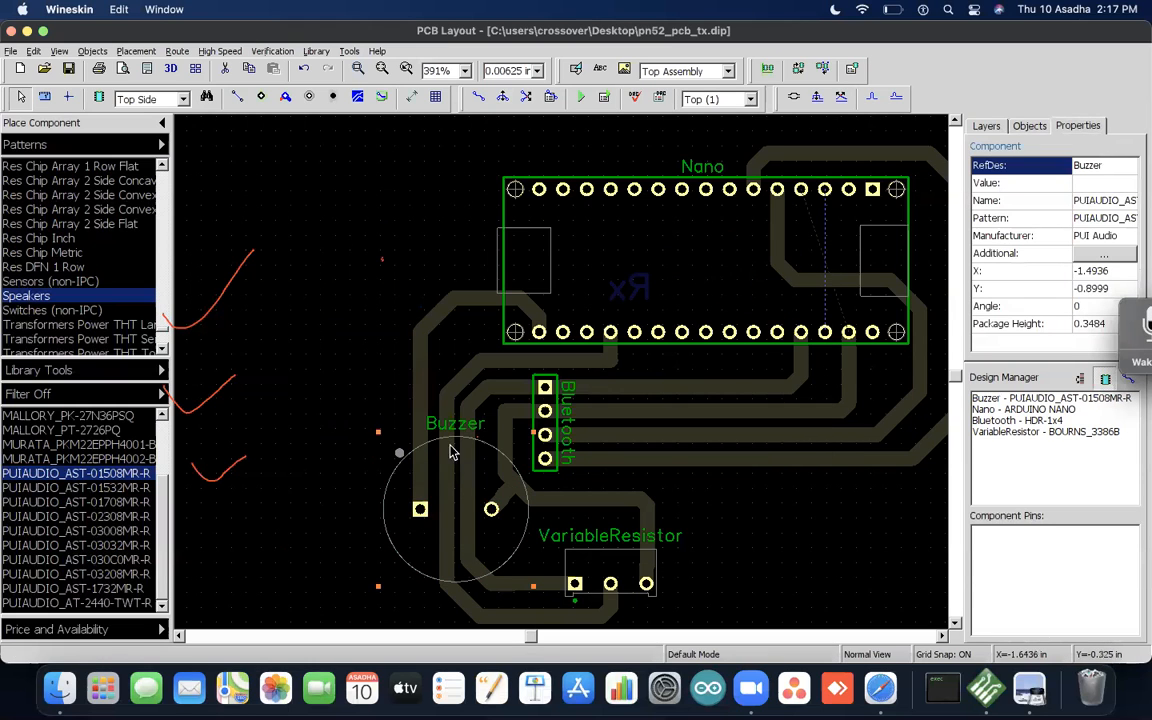
# Step: Switch to the block diagram in Preview and mark the Horn block with a check stroke
pyautogui.press('super+Tab')
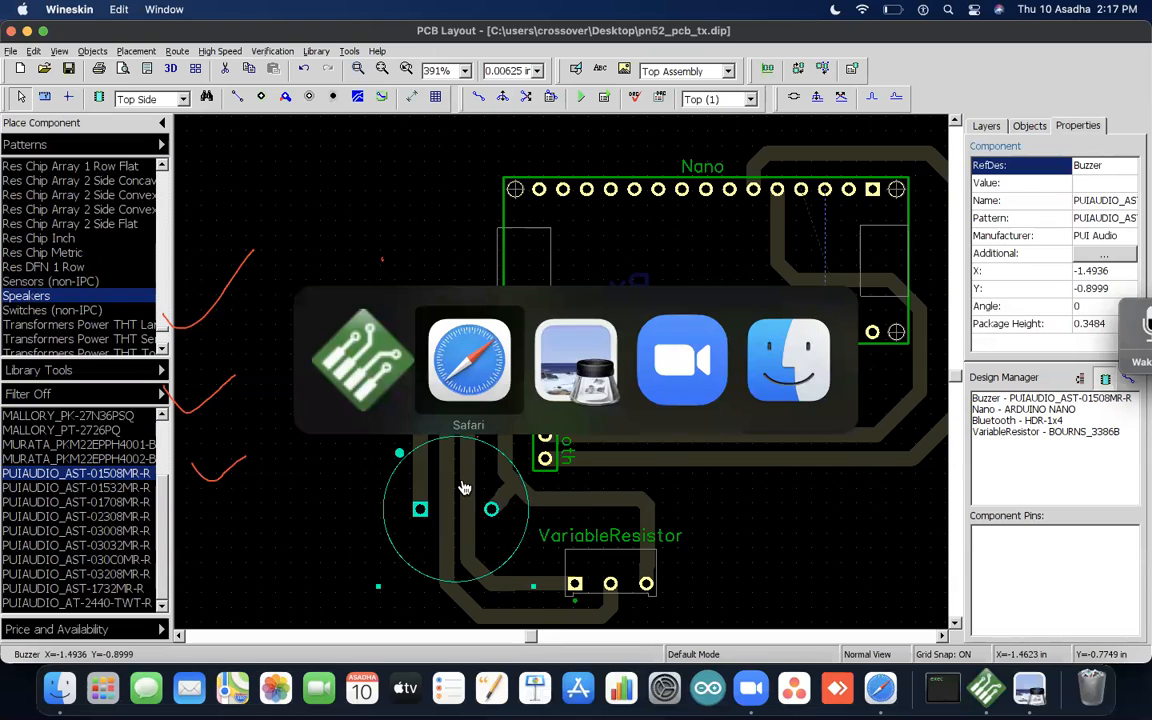
pyautogui.press('super+Tab')
pyautogui.press('super+Tab')
pyautogui.press('super+Tab')
pyautogui.press('super+shift+Tab')
pyautogui.press('super+shift+Tab')
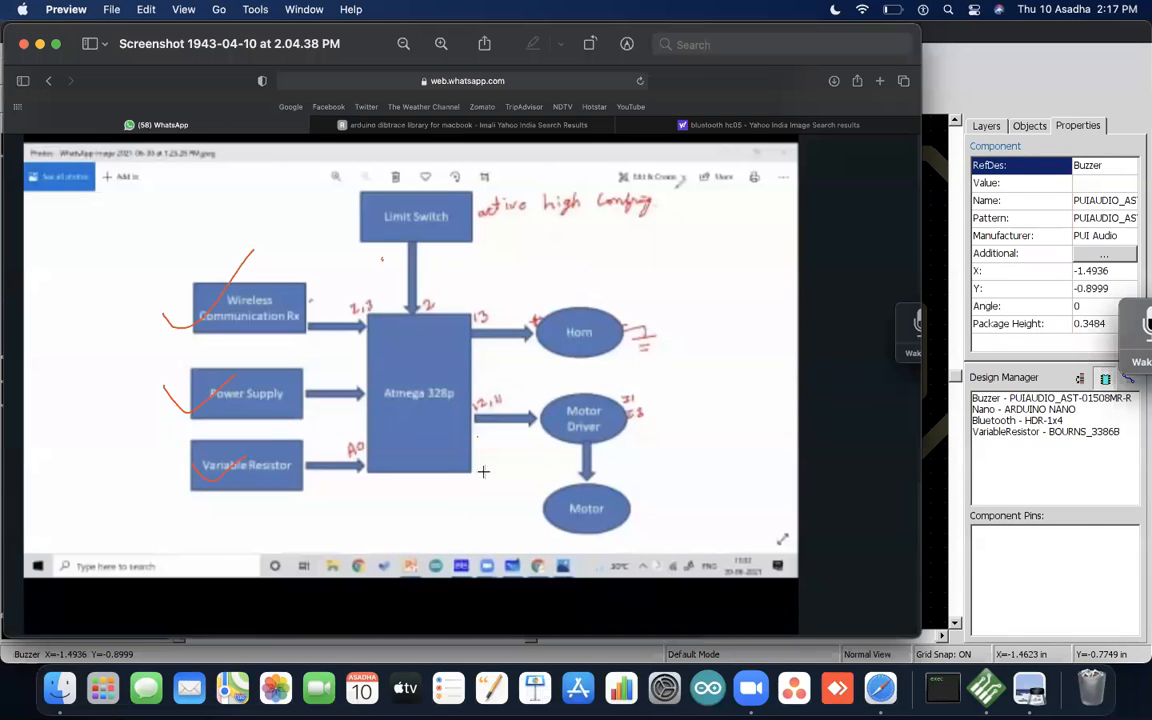
pyautogui.moveTo(517, 331)
pyautogui.mouseDown()
pyautogui.moveTo(558, 331)
pyautogui.moveTo(634, 275)
pyautogui.mouseUp()
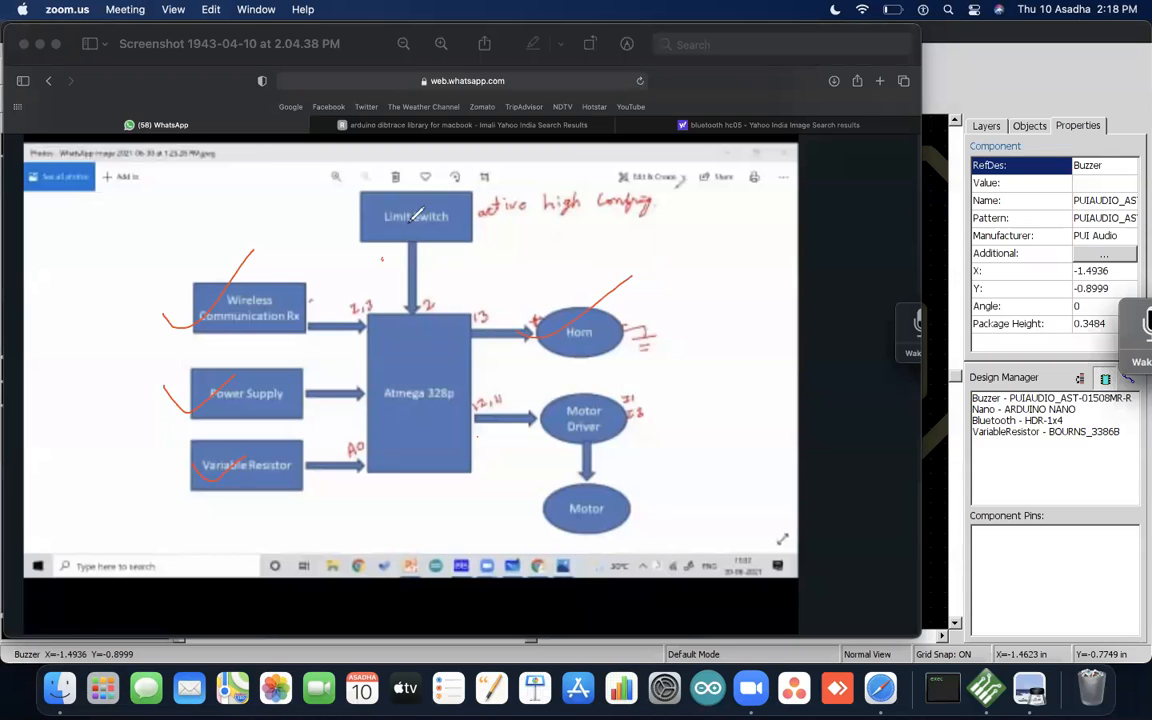
pyautogui.click(403, 377)
# Step: Return to PCB Layout, deselect the buzzer and bring the whole circuit with free space around it into view
pyautogui.press('super+Tab')
pyautogui.press('super+Tab')
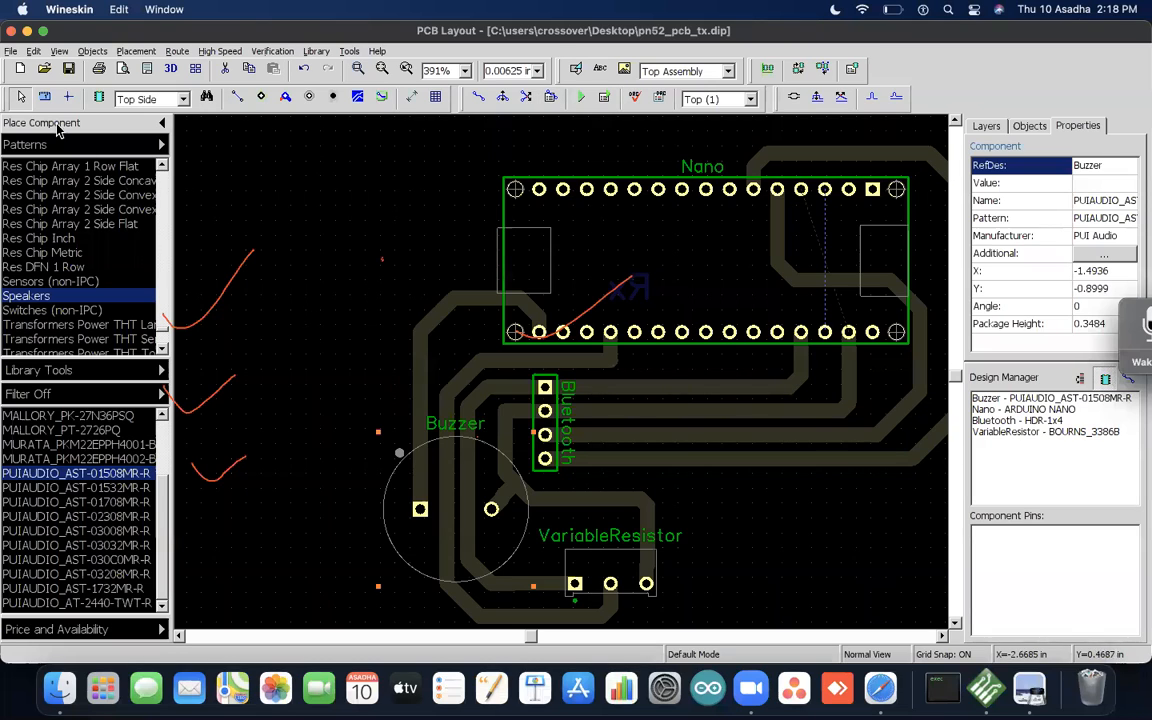
pyautogui.click(345, 293)
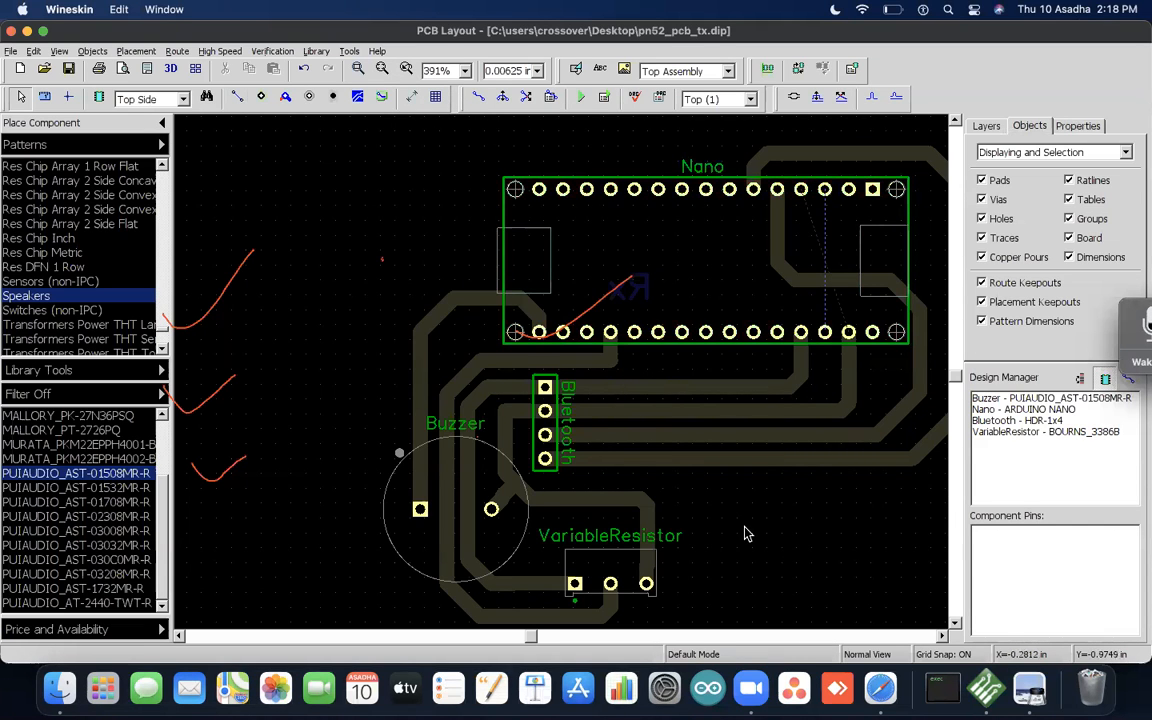
pyautogui.scroll(-2, 745, 533)
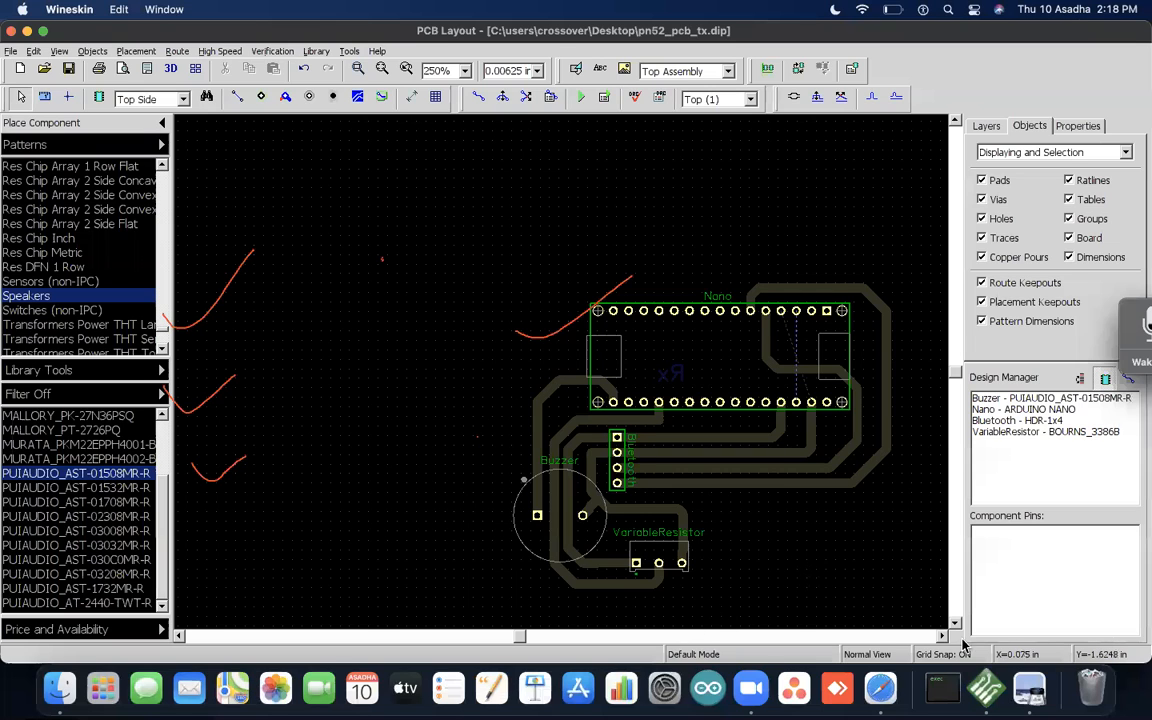
pyautogui.hscroll(5, 942, 637)
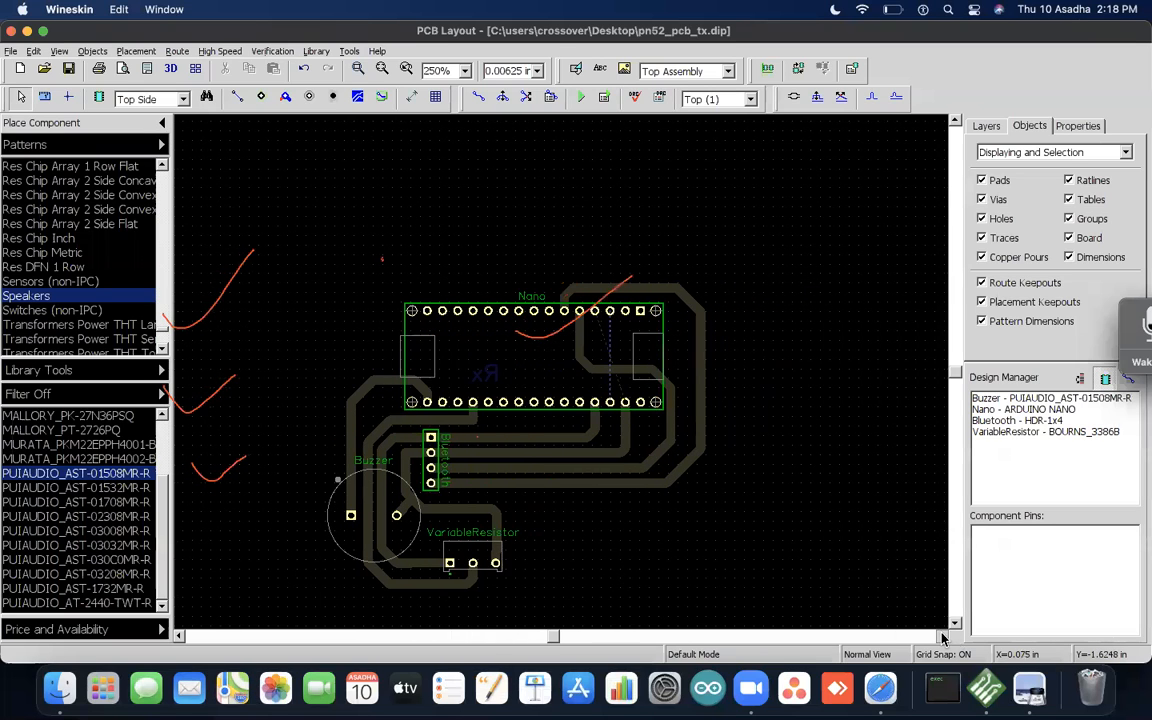
# Step: Check the Limit Switch's microcontroller connection on the block diagram in Preview, and return to PCB Layout
pyautogui.press('super+Tab')
pyautogui.press('super+Tab')
pyautogui.press('super+Tab')
pyautogui.press('super+Tab')
pyautogui.press('super+Tab')
pyautogui.press('super+Tab')
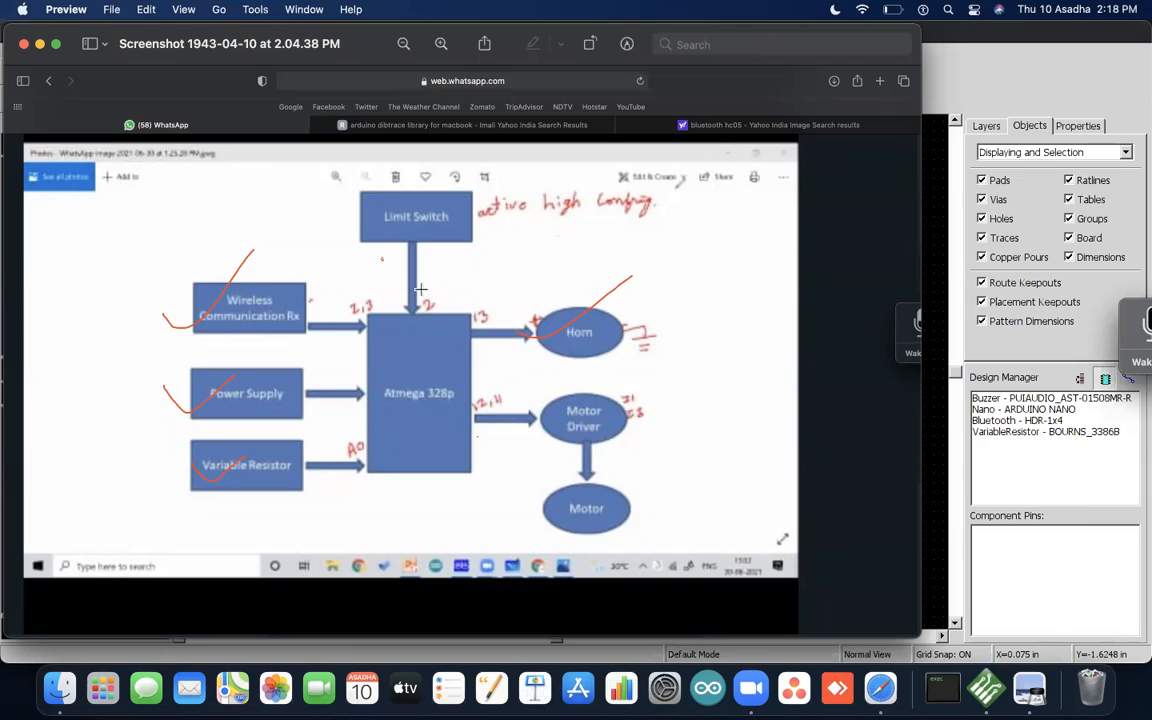
pyautogui.press('super+Tab')
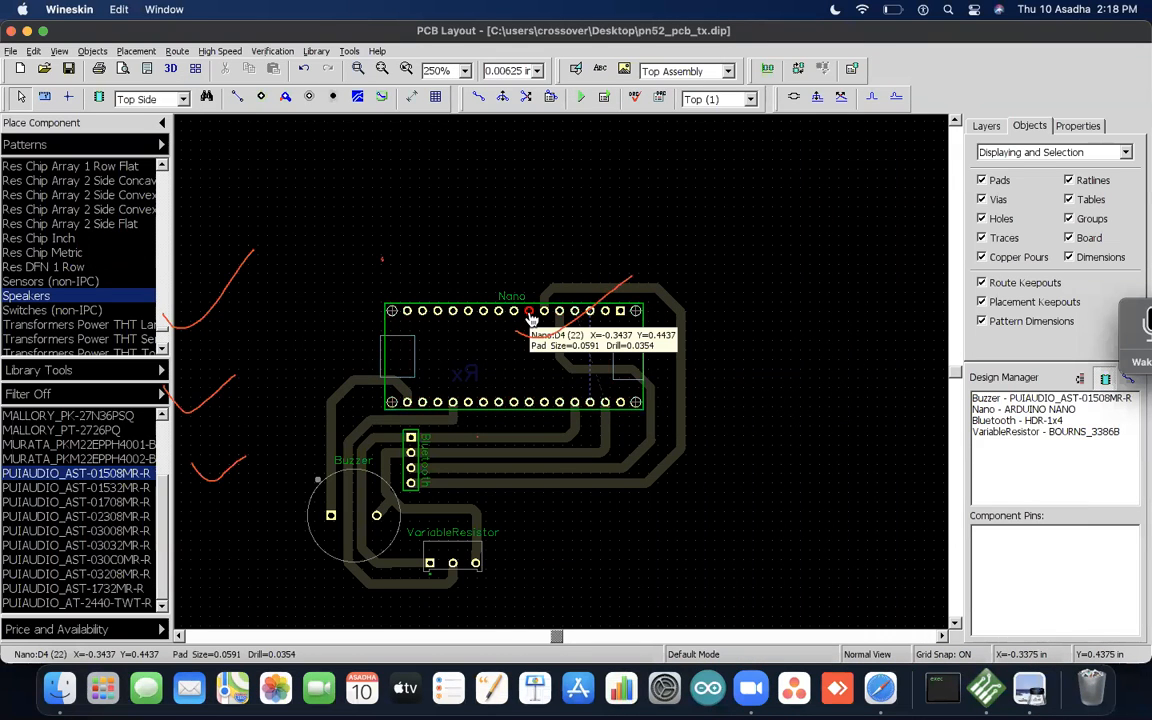
# Step: Look through the resistor chip array and chip pattern libraries for a suitable resistor footprint
pyautogui.click(40, 267)
pyautogui.click(40, 238)
pyautogui.click(41, 209)
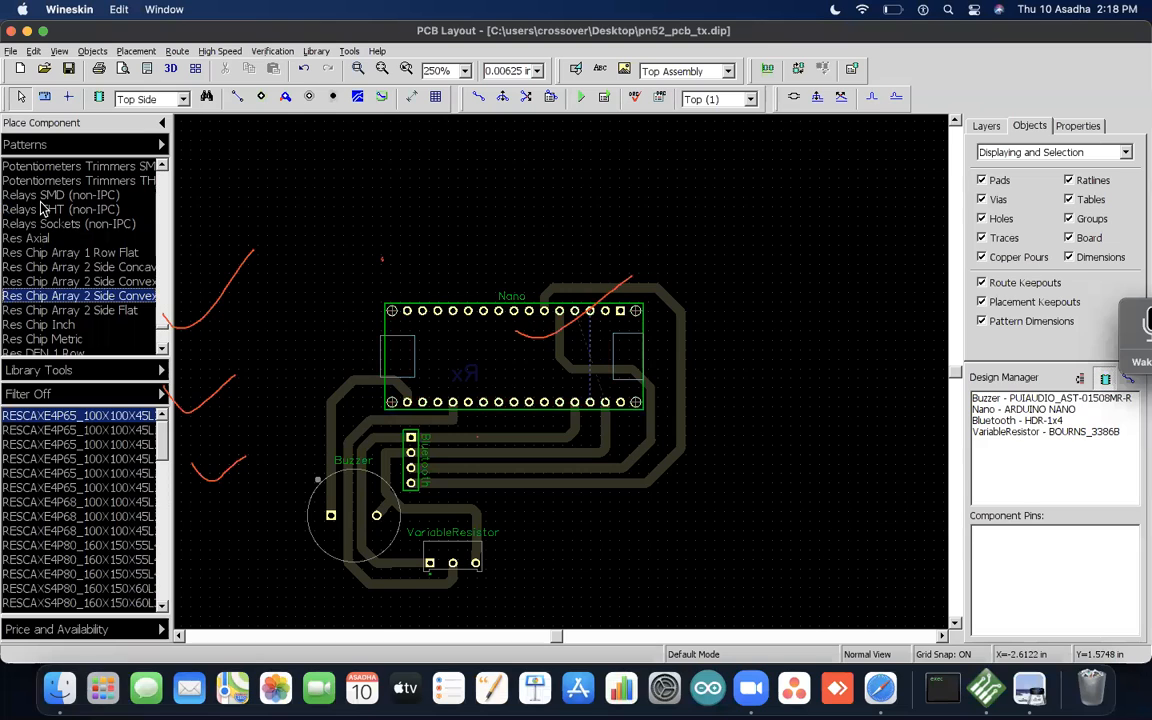
pyautogui.click(37, 254)
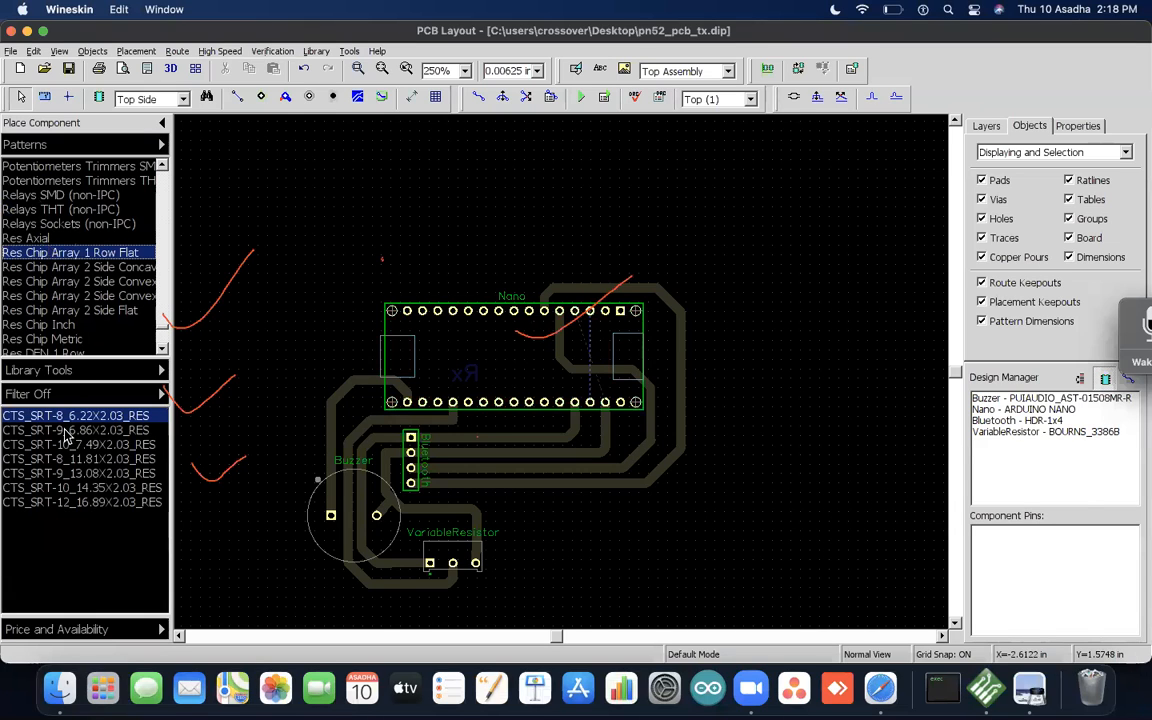
pyautogui.click(94, 325)
pyautogui.click(161, 349)
pyautogui.moveTo(161, 349); pyautogui.dragTo(161, 352)
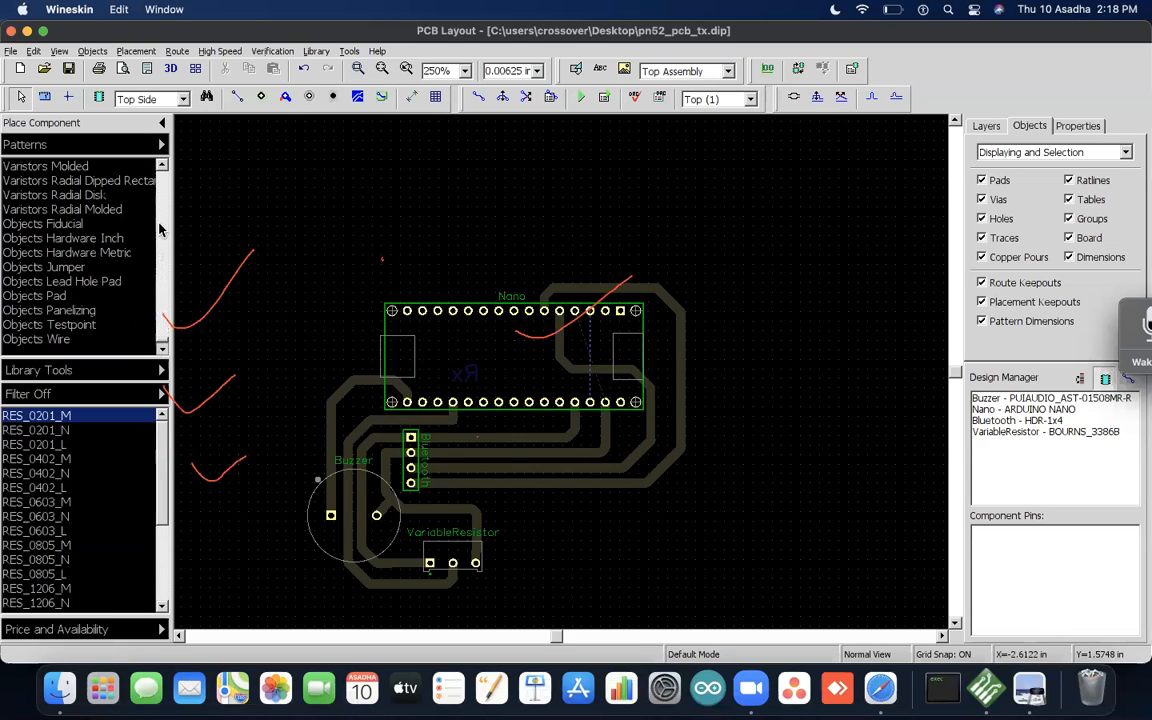
pyautogui.moveTo(161, 167); pyautogui.dragTo(161, 169)
pyautogui.click(115, 222)
# Step: Search the full list of pattern libraries, from the IC packages through the connectors and modules, for the resistor footprints
pyautogui.scroll(20, 115, 222)
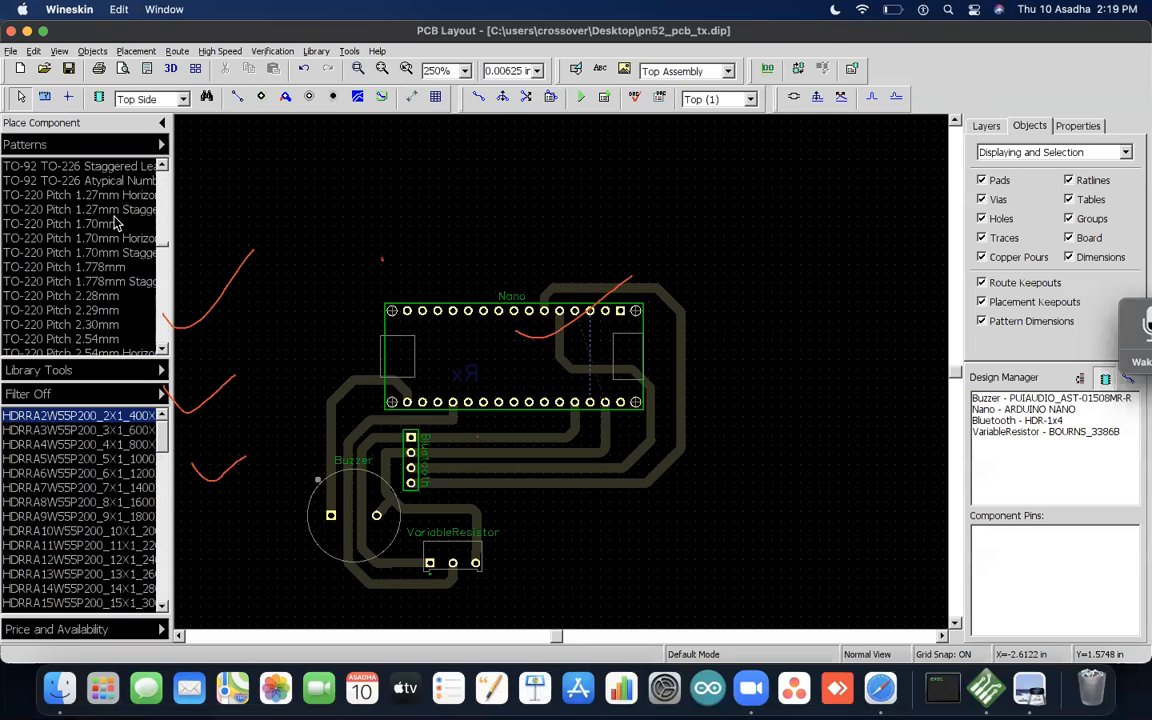
pyautogui.scroll(-20, 115, 222)
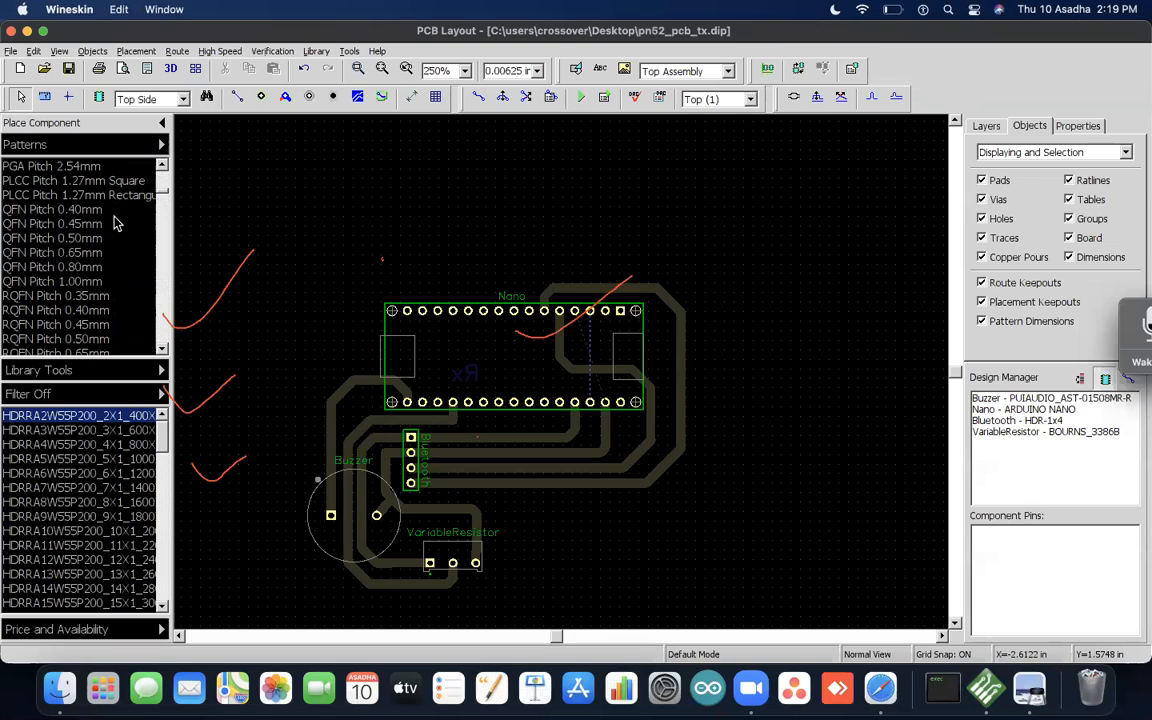
pyautogui.scroll(-20, 115, 223)
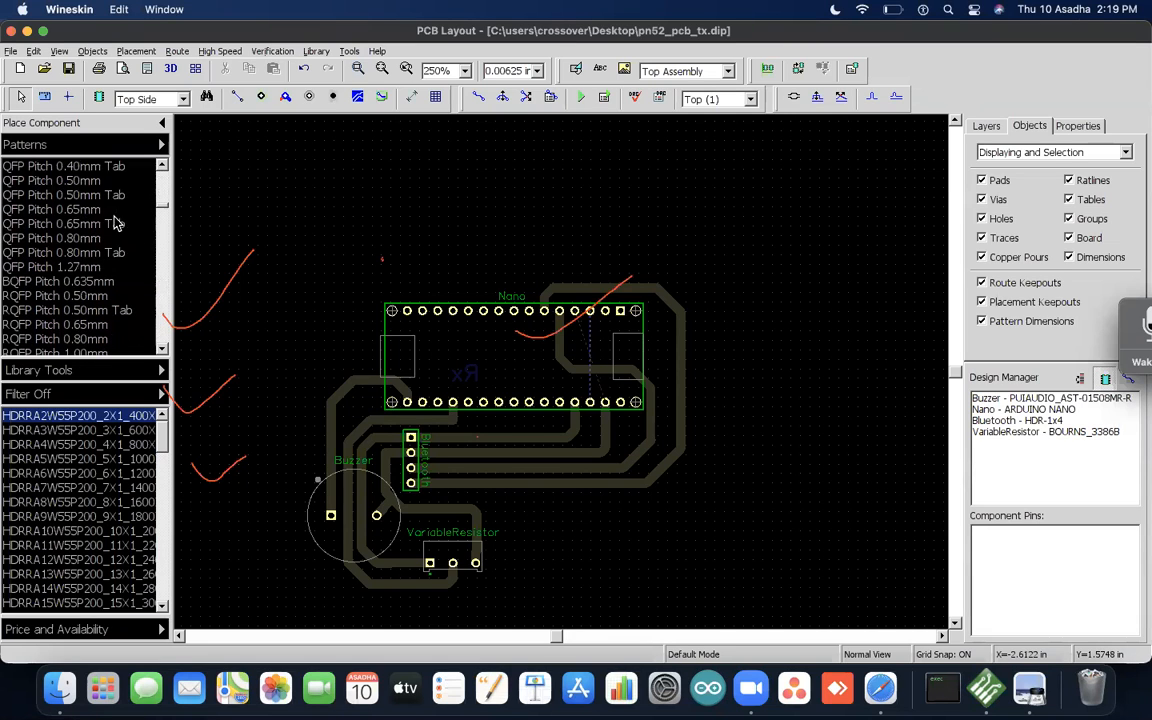
pyautogui.scroll(-5, 115, 222)
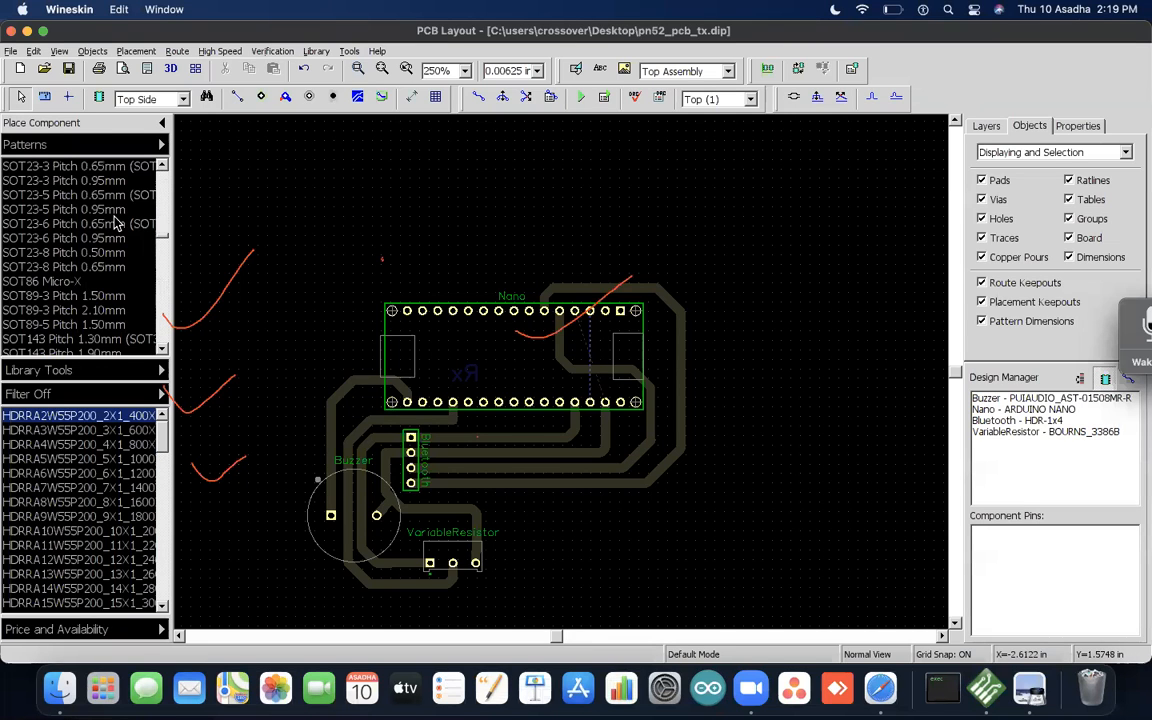
pyautogui.scroll(-5, 115, 222)
pyautogui.scroll(20, 115, 223)
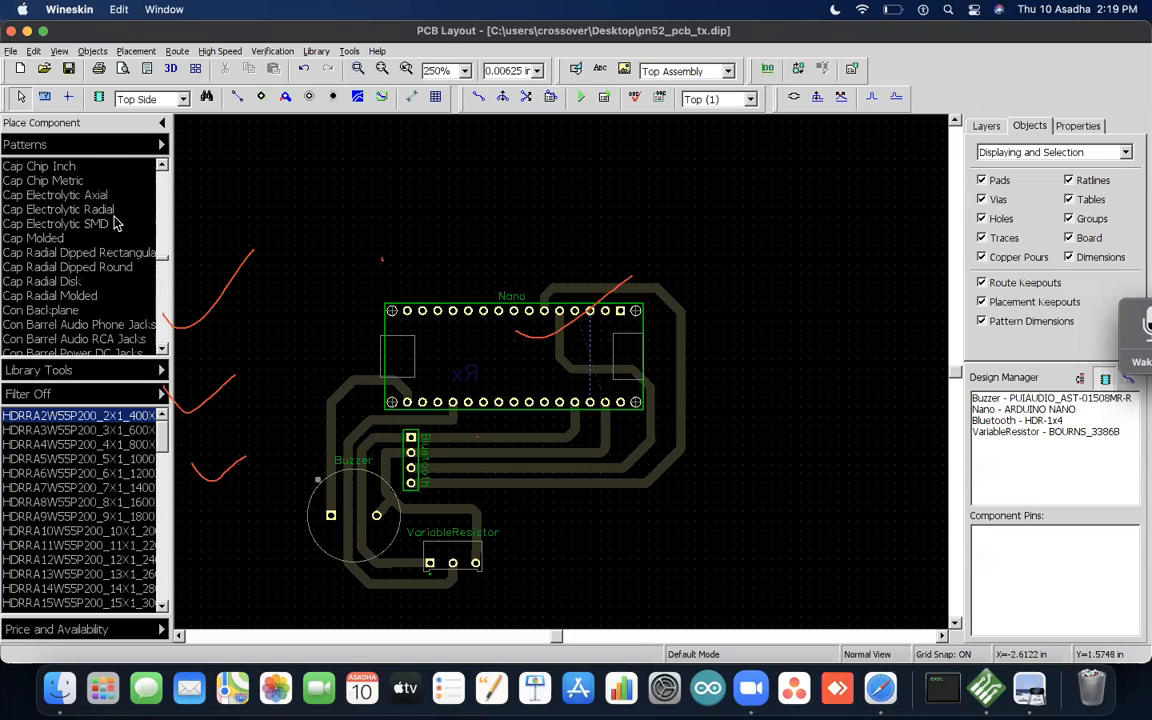
pyautogui.scroll(-3, 115, 222)
pyautogui.scroll(-5, 115, 222)
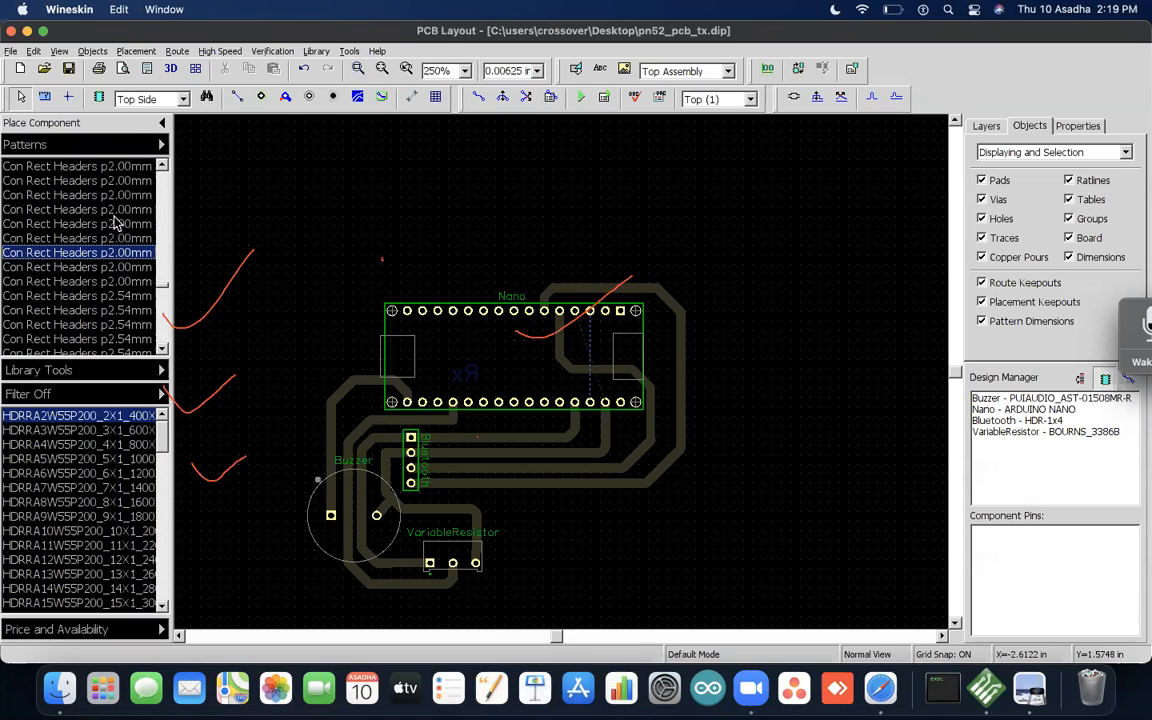
pyautogui.scroll(-5, 115, 223)
pyautogui.scroll(-5, 115, 223)
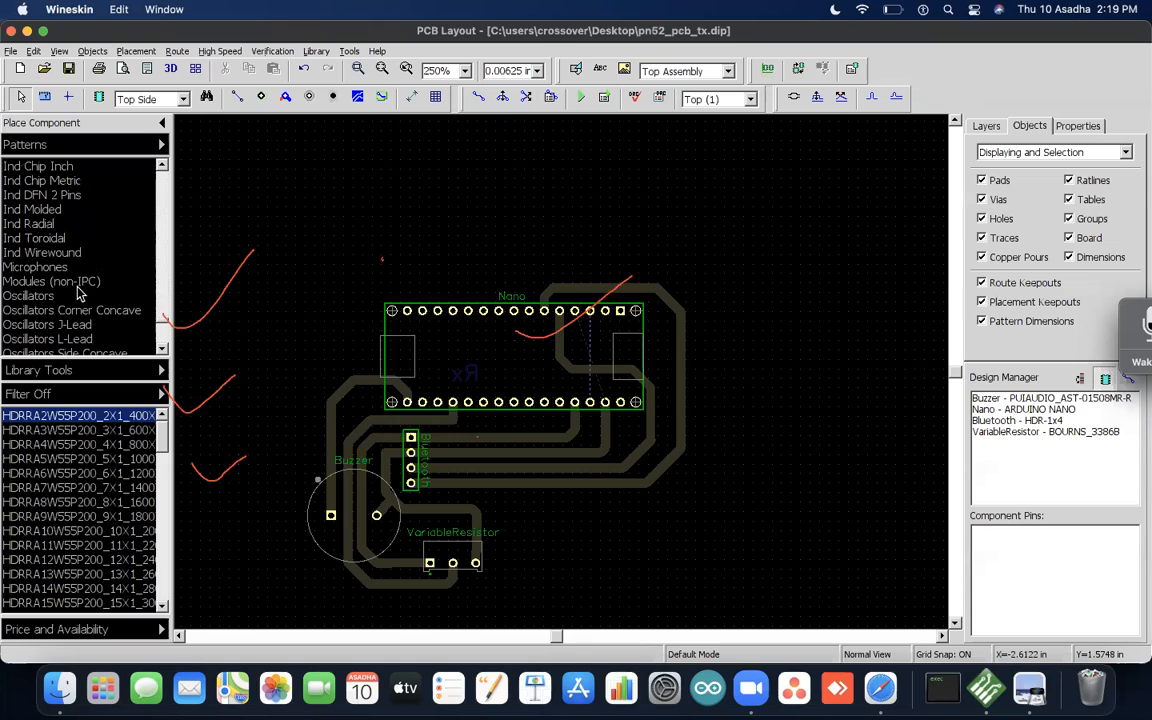
pyautogui.scroll(-3, 168, 352)
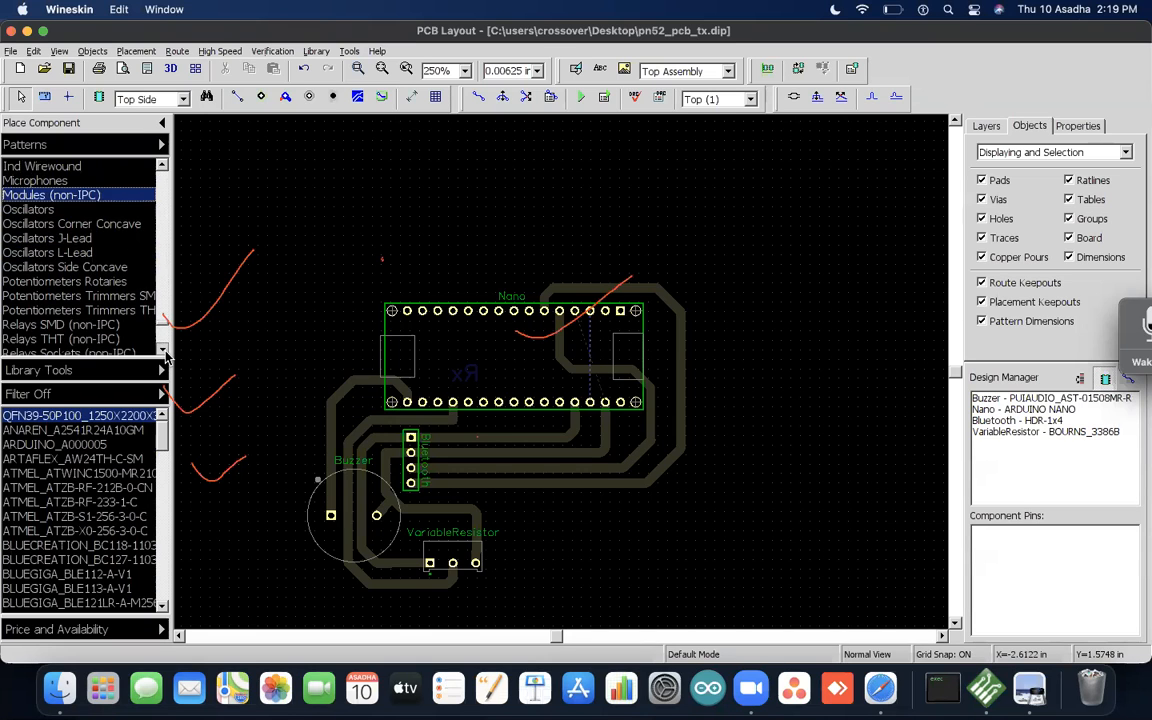
pyautogui.scroll(-2, 166, 353)
pyautogui.scroll(-5, 166, 354)
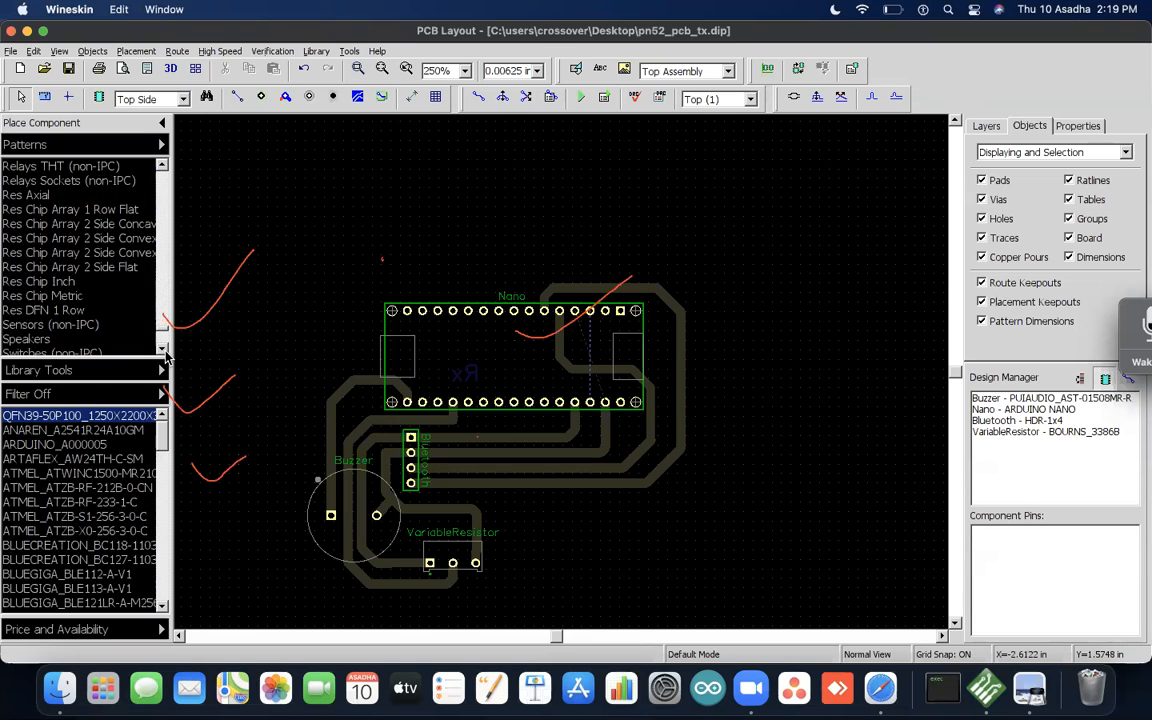
# Step: Preview the chip array and Res Axial footprints, including RESAD1490W55L950D360, as candidates for the resistor
pyautogui.click(42, 166)
pyautogui.click(75, 430)
pyautogui.click(72, 224)
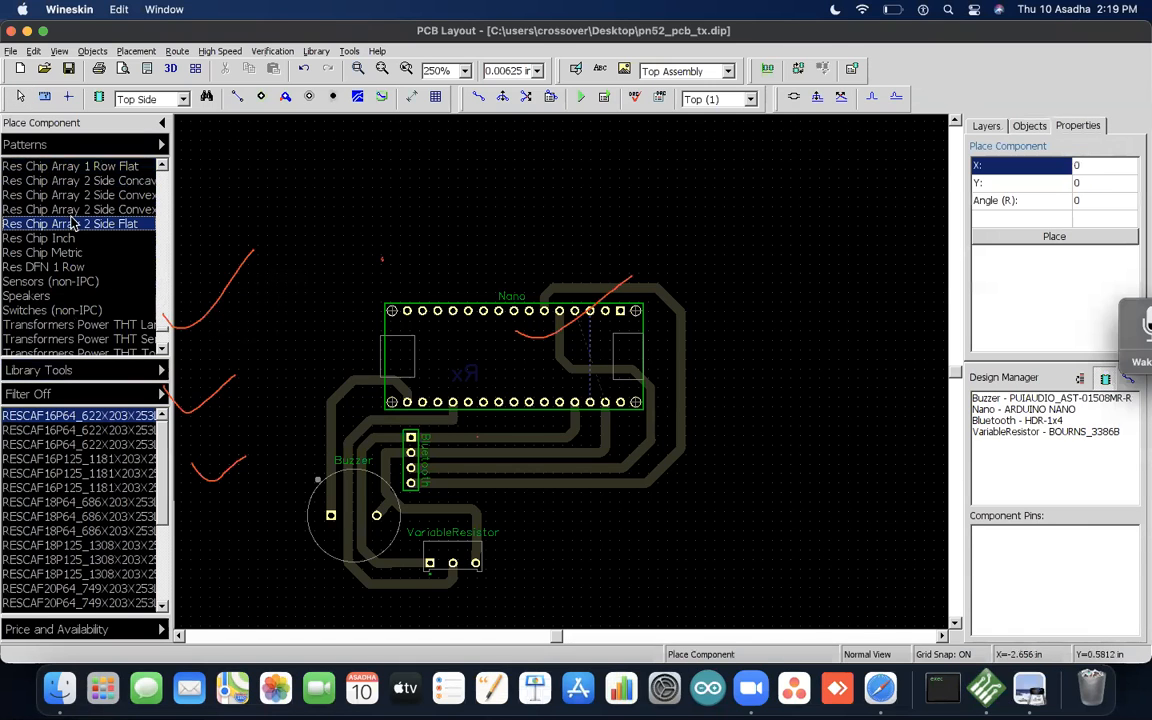
pyautogui.click(60, 255)
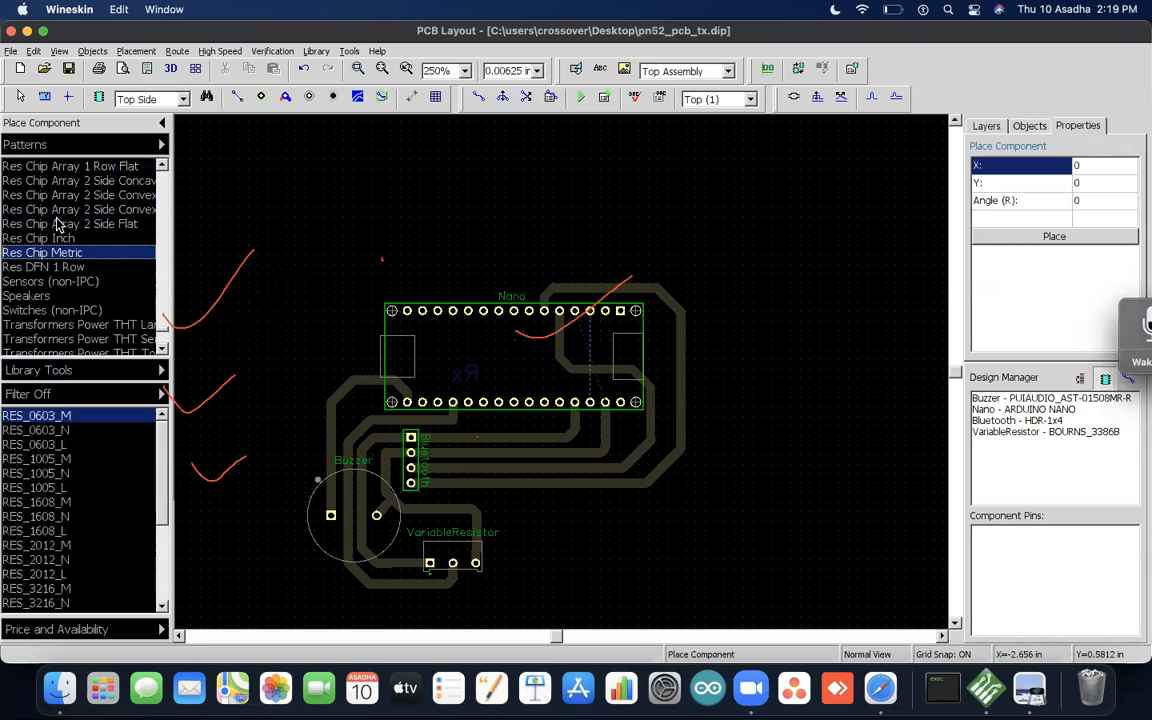
pyautogui.click(162, 165)
pyautogui.click(130, 180)
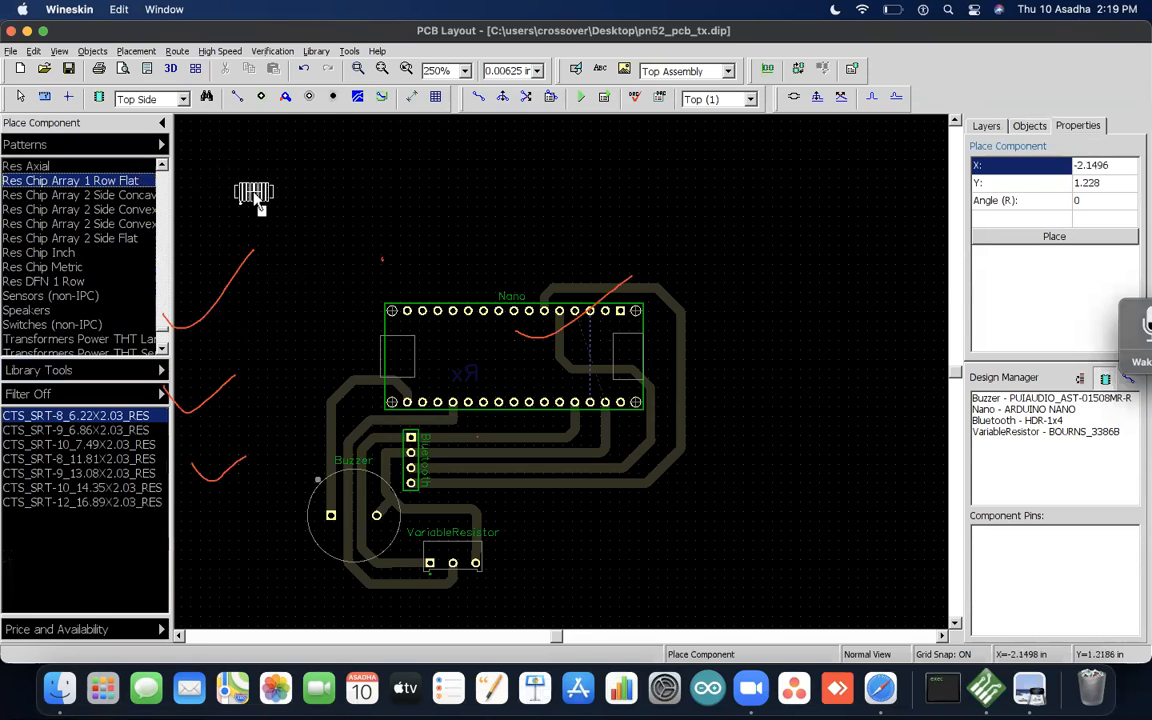
pyautogui.click(84, 167)
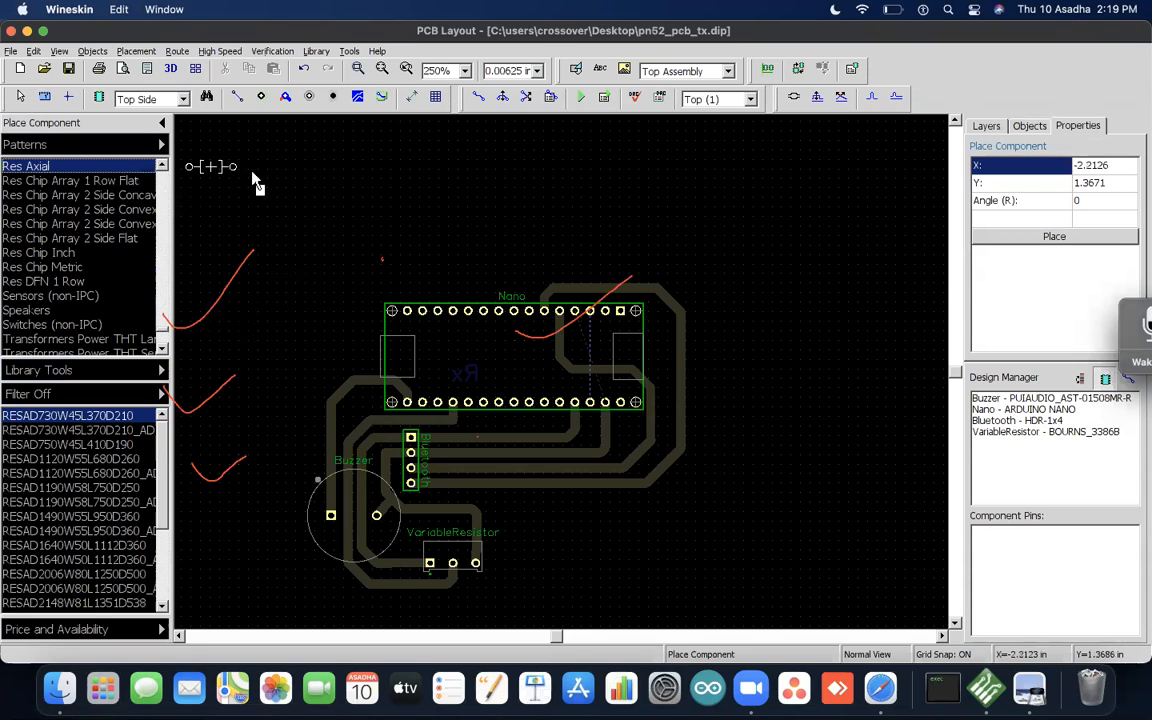
pyautogui.click(110, 516)
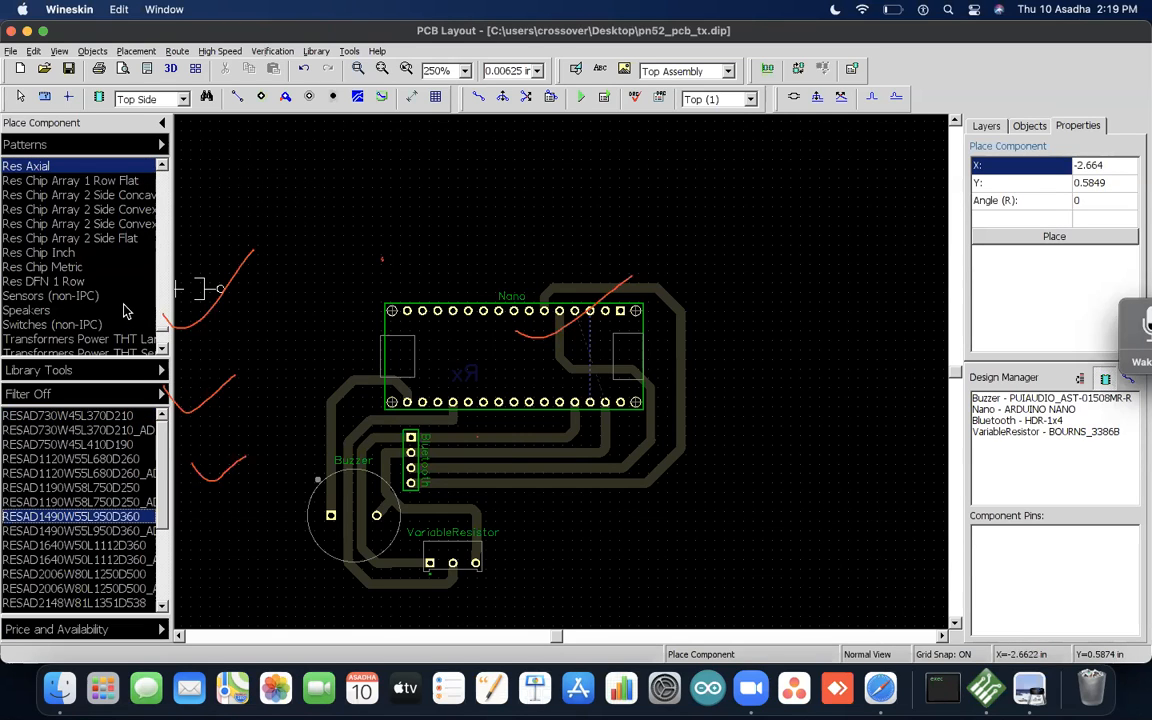
pyautogui.click(160, 349)
pyautogui.moveTo(160, 352); pyautogui.dragTo(160, 355)
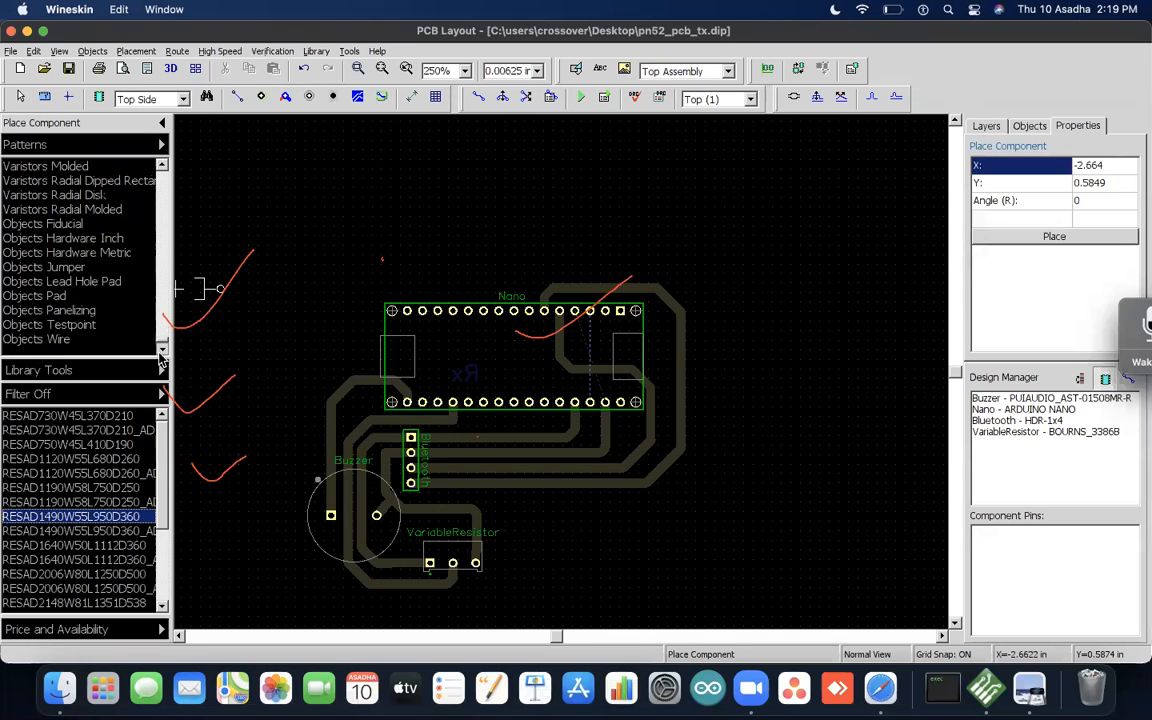
# Step: Change the library group from Patterns to Components and bring up its resistor libraries
pyautogui.click(125, 140)
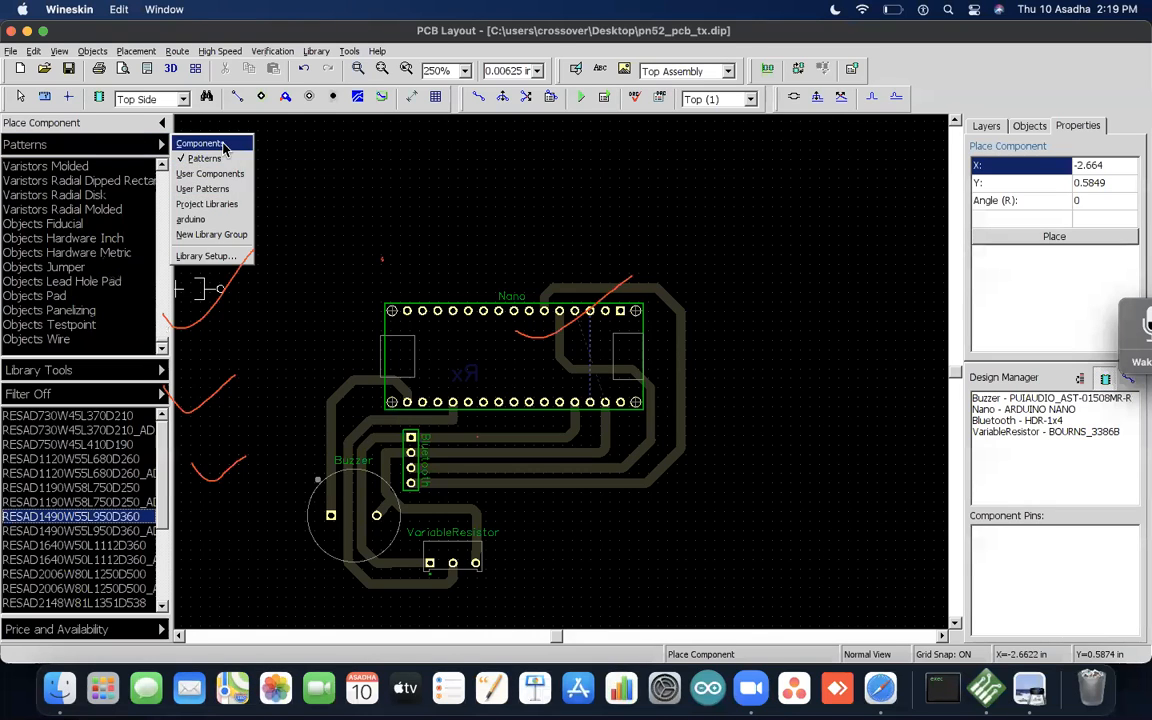
pyautogui.click(190, 143)
pyautogui.click(93, 267)
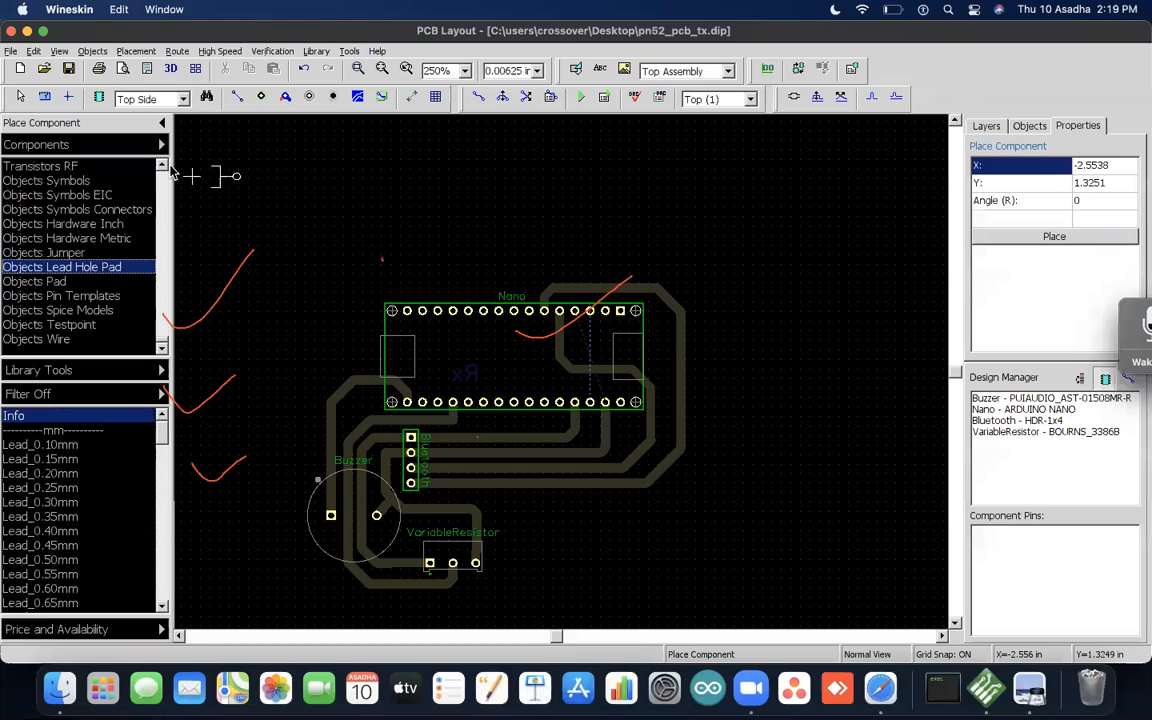
pyautogui.moveTo(161, 170); pyautogui.dragTo(163, 167)
pyautogui.click(33, 267)
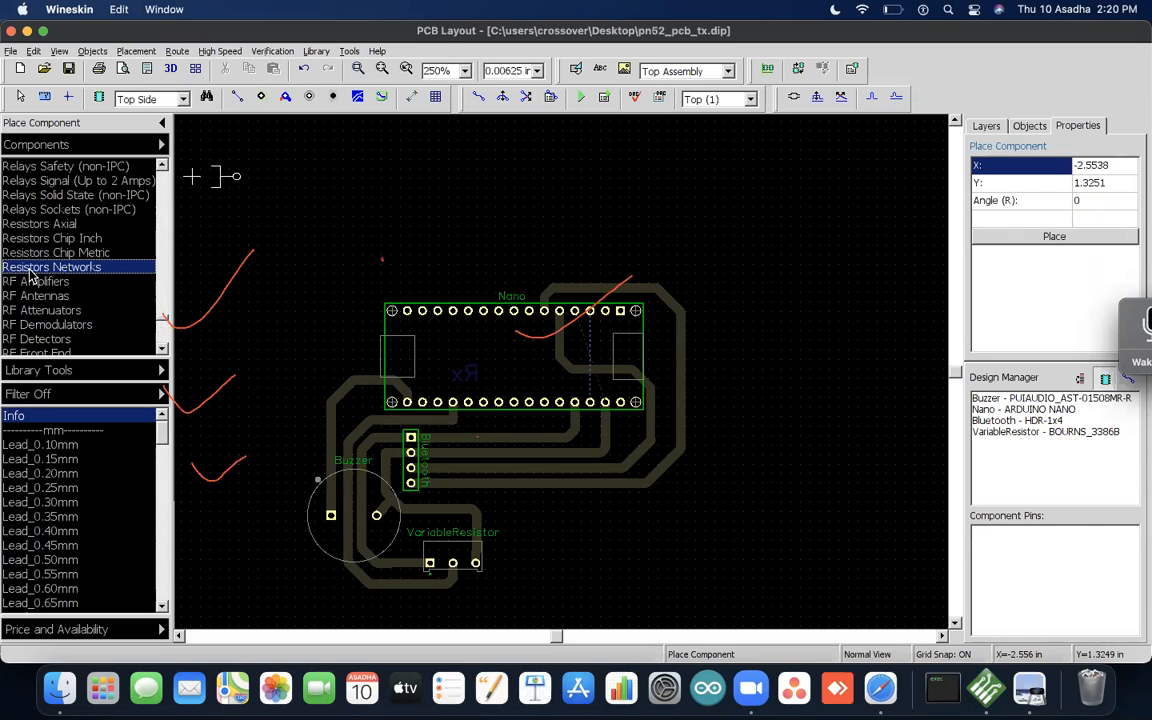
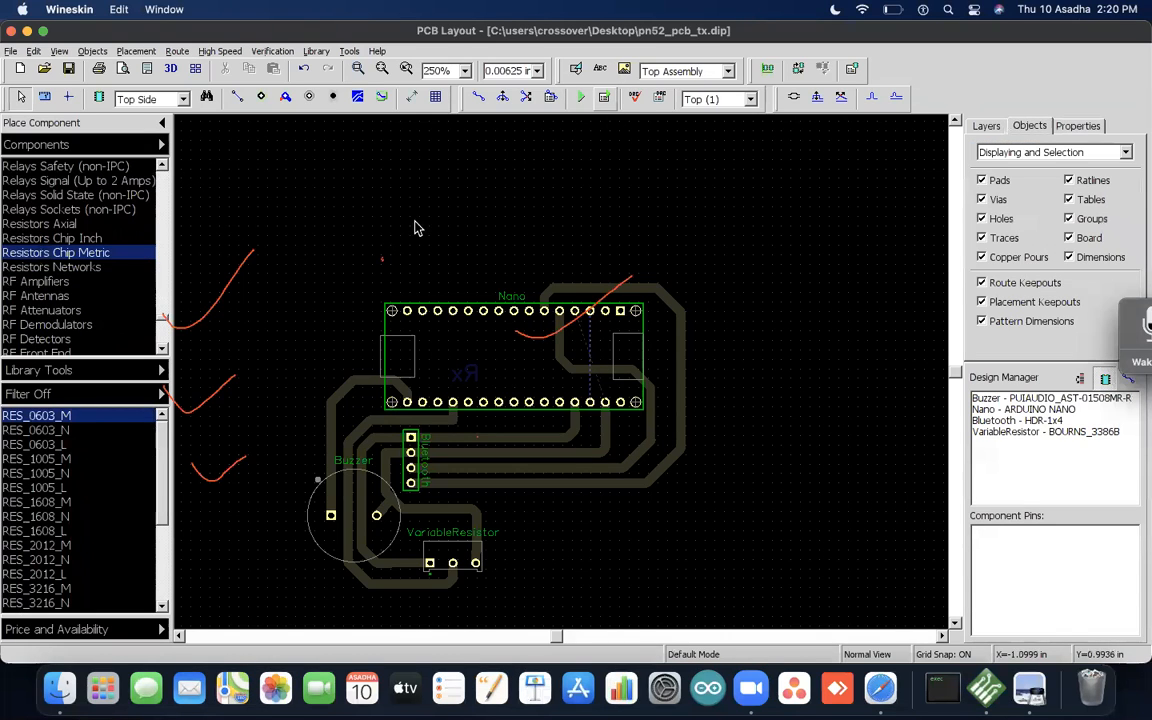
# Step: Compare axial, chip and network resistor parts from the Components libraries, including ALSR03R1000FE12 and ALSR1025K00FE12, as placement candidates
pyautogui.click(45, 223)
pyautogui.click(40, 444)
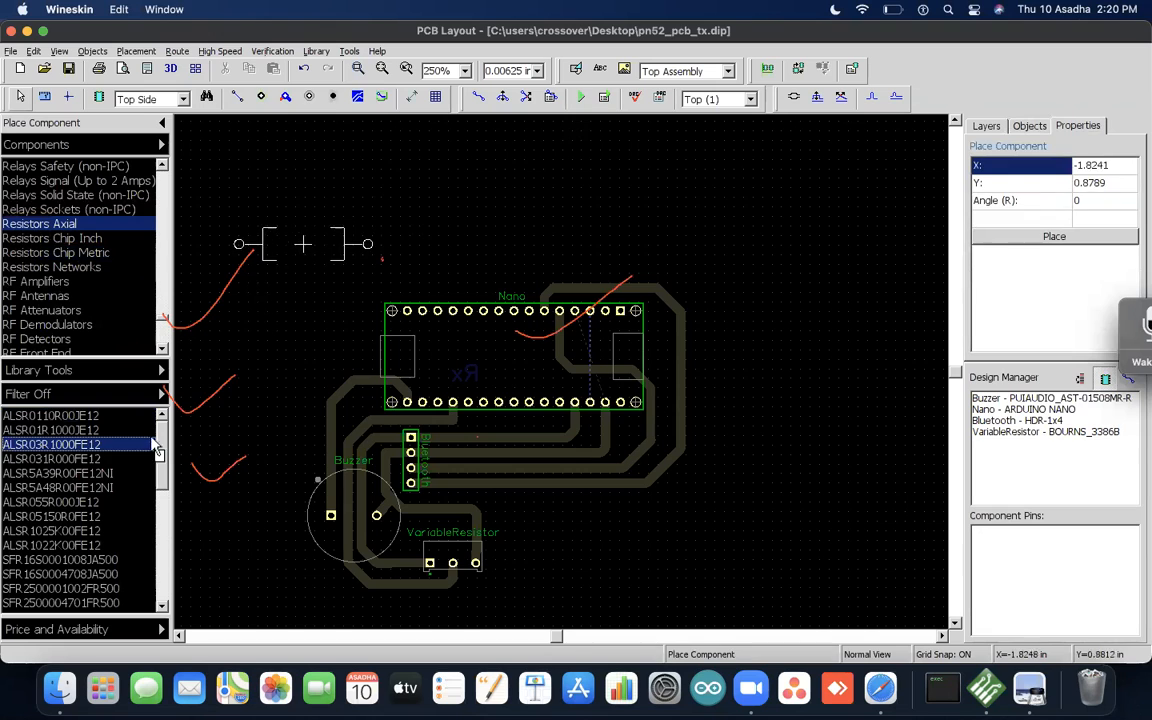
pyautogui.click(76, 252)
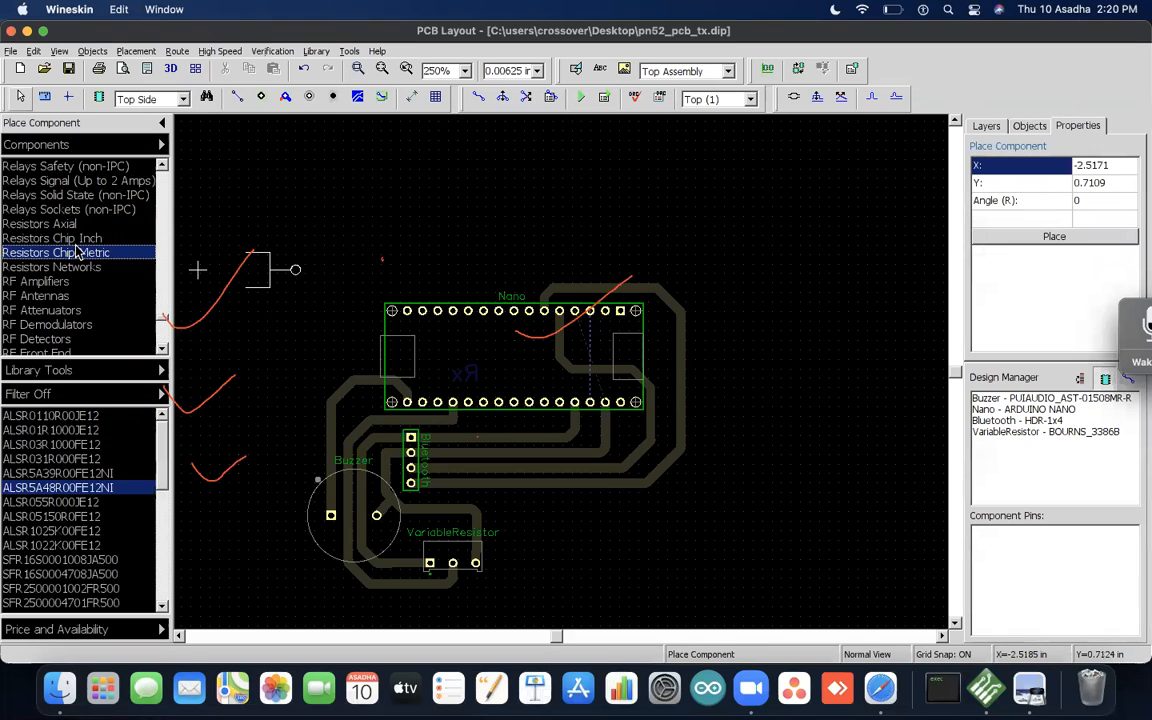
pyautogui.click(72, 238)
pyautogui.click(50, 487)
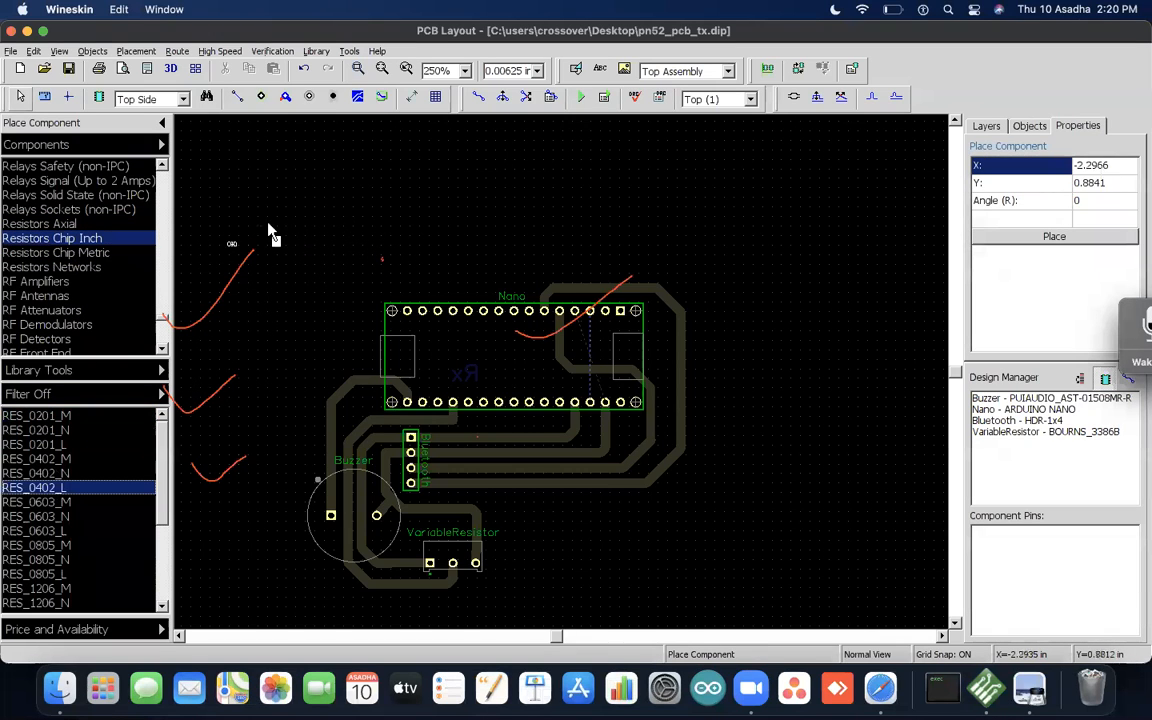
pyautogui.click(40, 473)
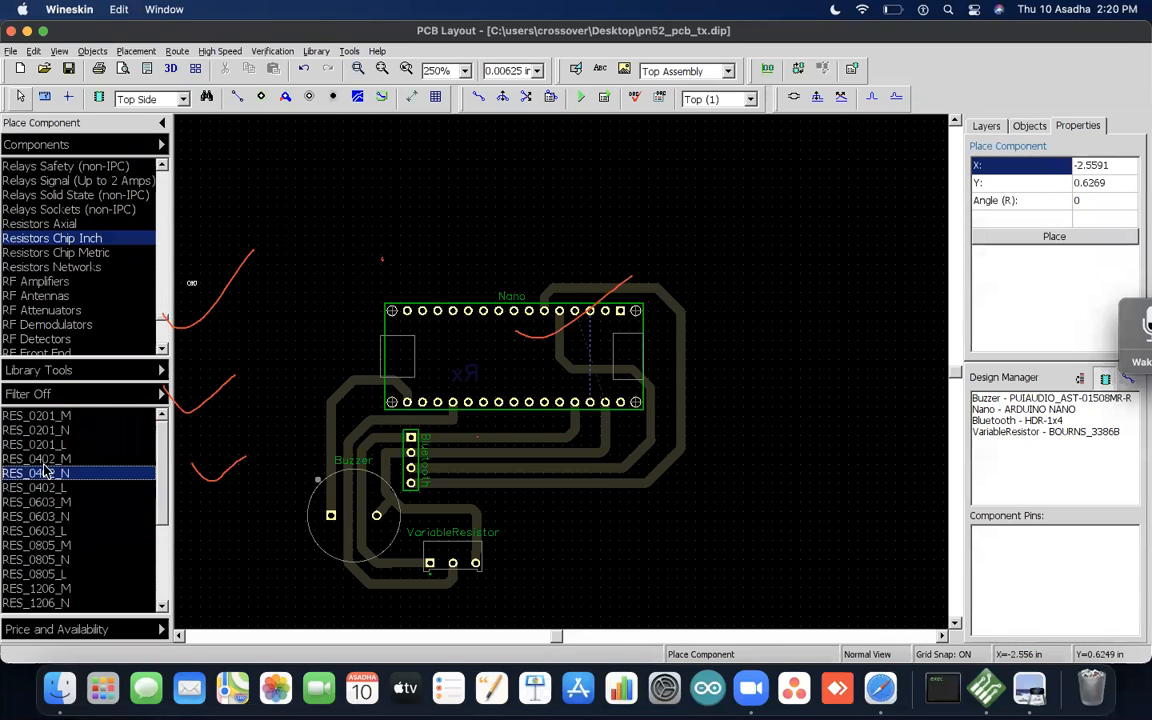
pyautogui.click(88, 252)
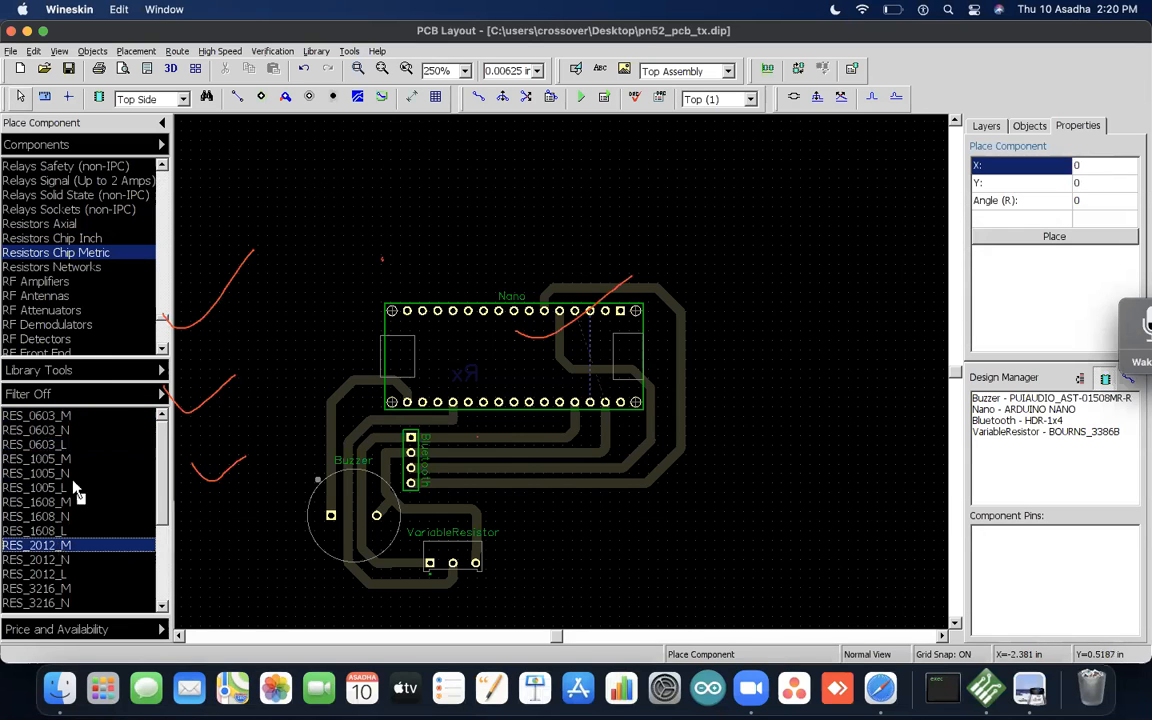
pyautogui.click(70, 267)
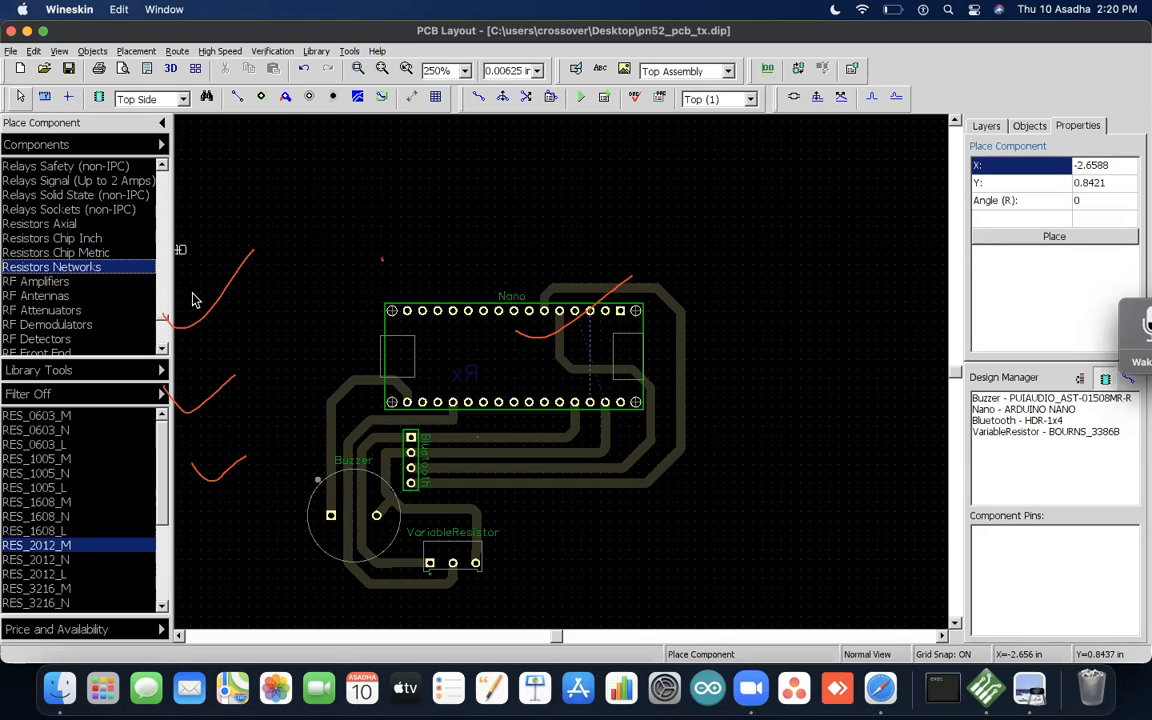
pyautogui.click(58, 226)
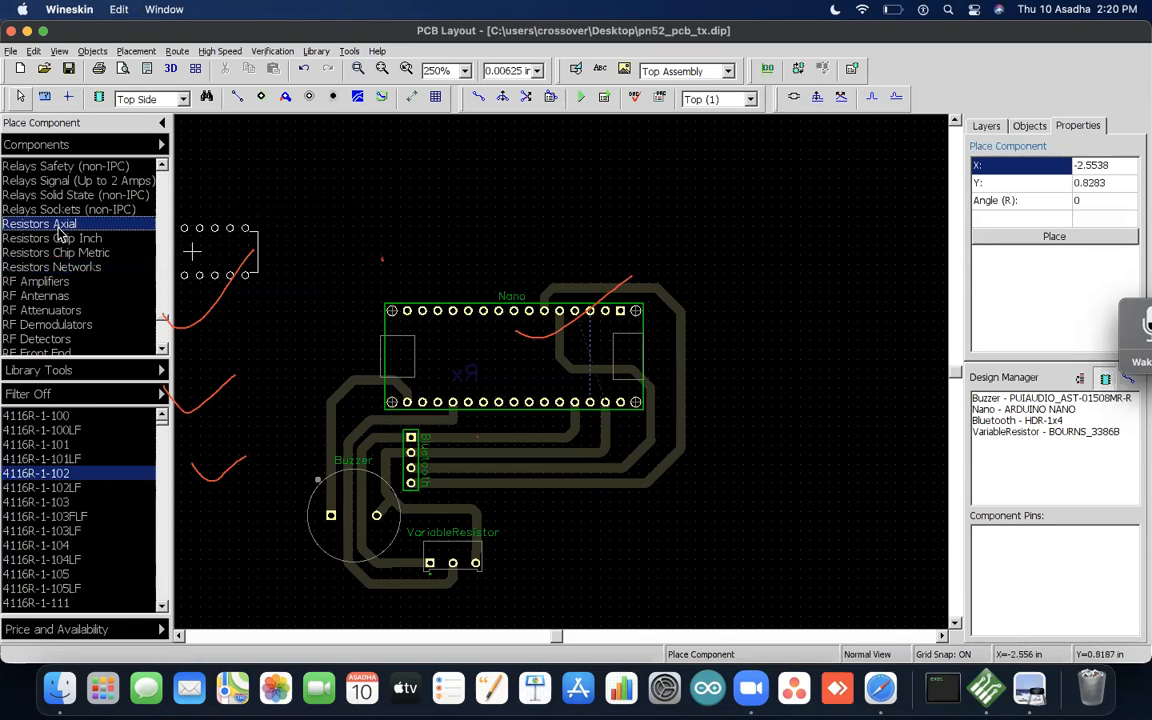
pyautogui.click(52, 444)
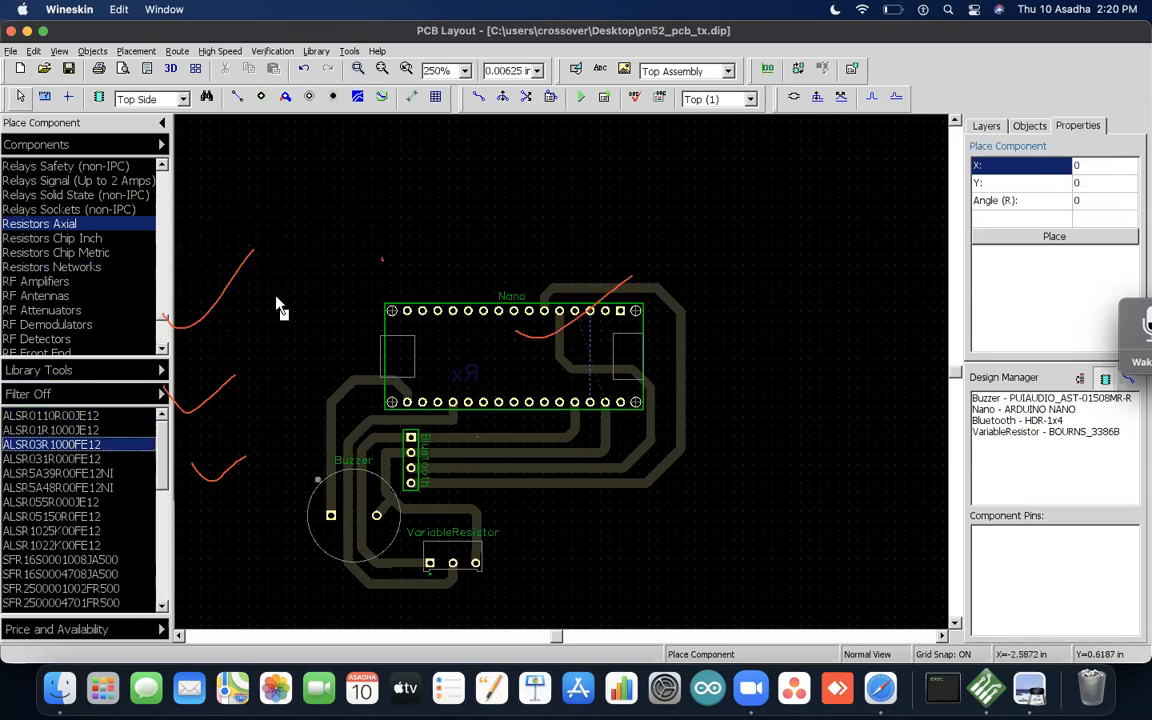
pyautogui.click(100, 530)
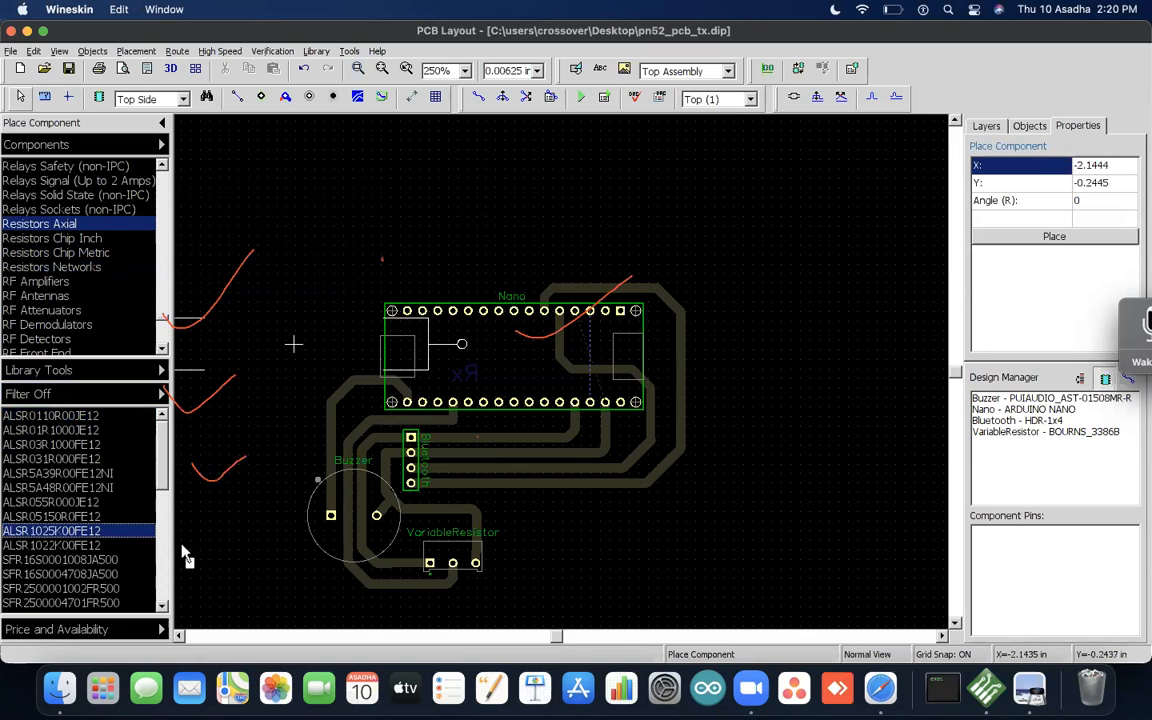
# Step: Place a CFR-12JB-52-100K axial resistor and position it above the Nano at about X -0.62, Y 0.94 in
pyautogui.scroll(-3, 120, 520)
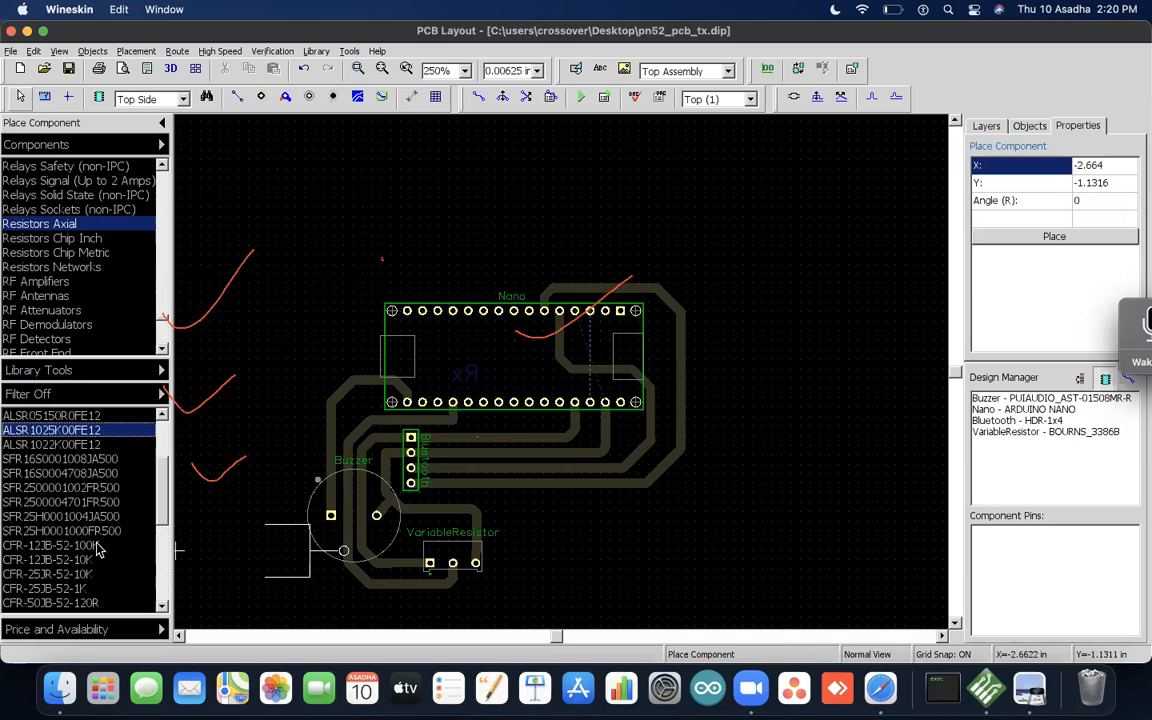
pyautogui.click(60, 545)
pyautogui.click(328, 231)
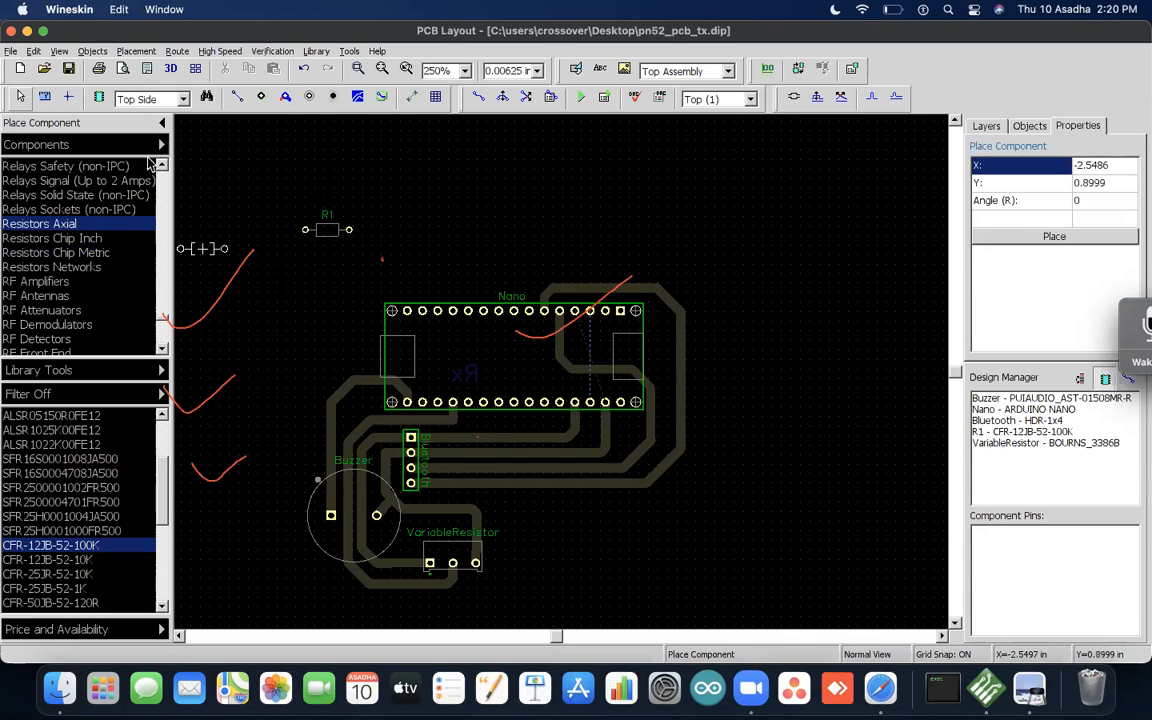
pyautogui.click(20, 96)
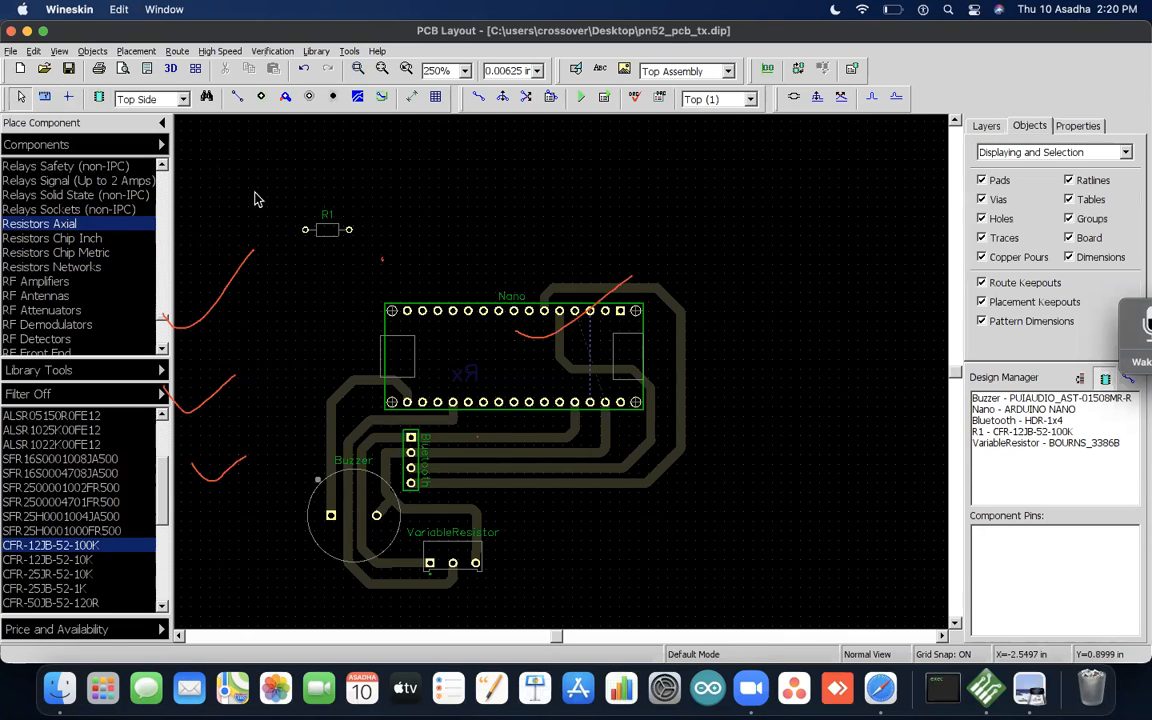
pyautogui.moveTo(327, 230); pyautogui.dragTo(489, 236)
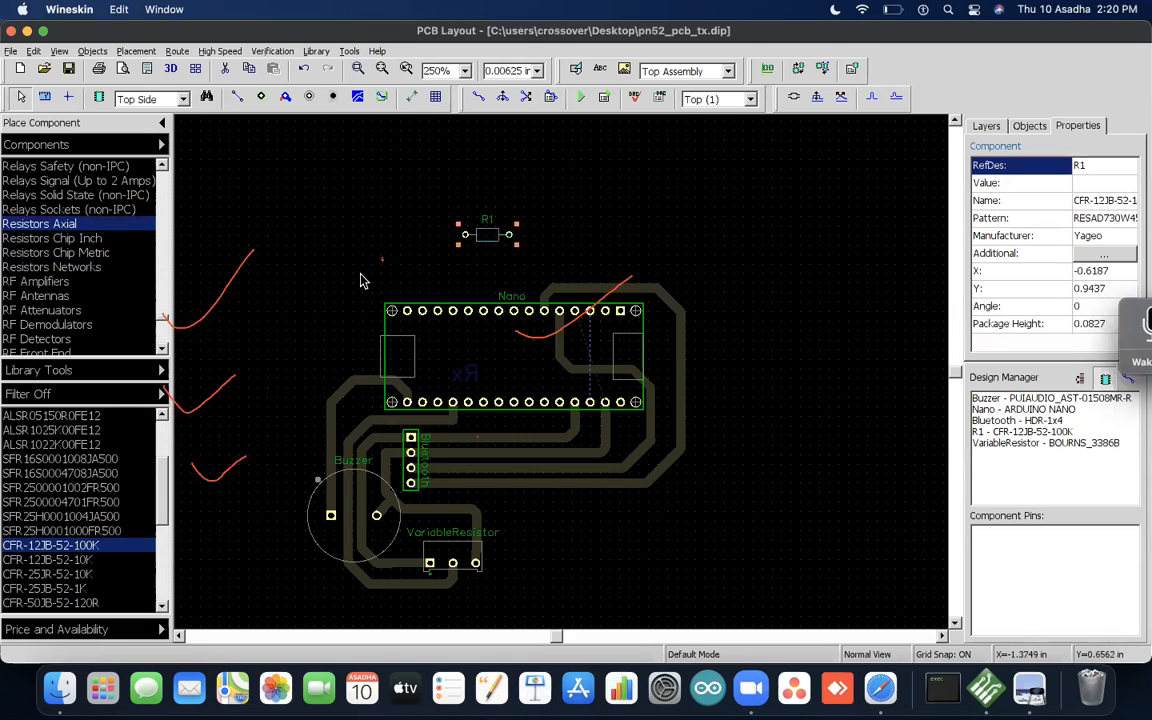
# Step: Browse the Components libraries from Resistors Networks through the RF groups for a limit switch part
pyautogui.click(62, 267)
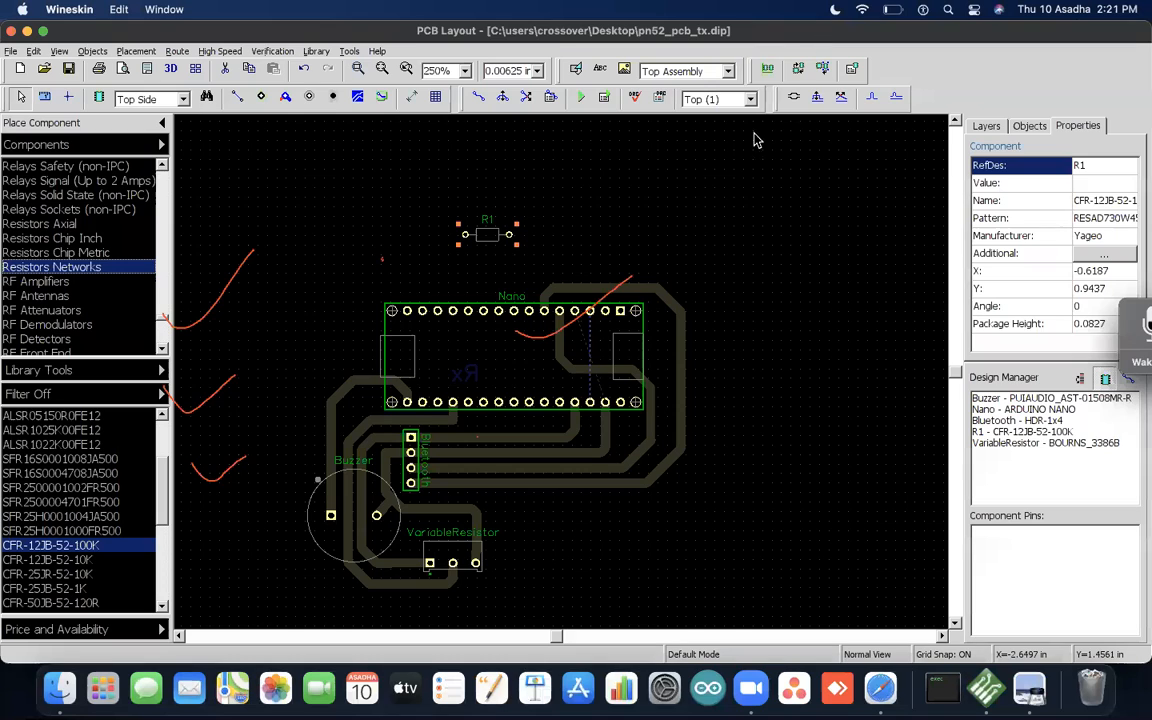
pyautogui.click(359, 268)
pyautogui.scroll(-5, 12, 258)
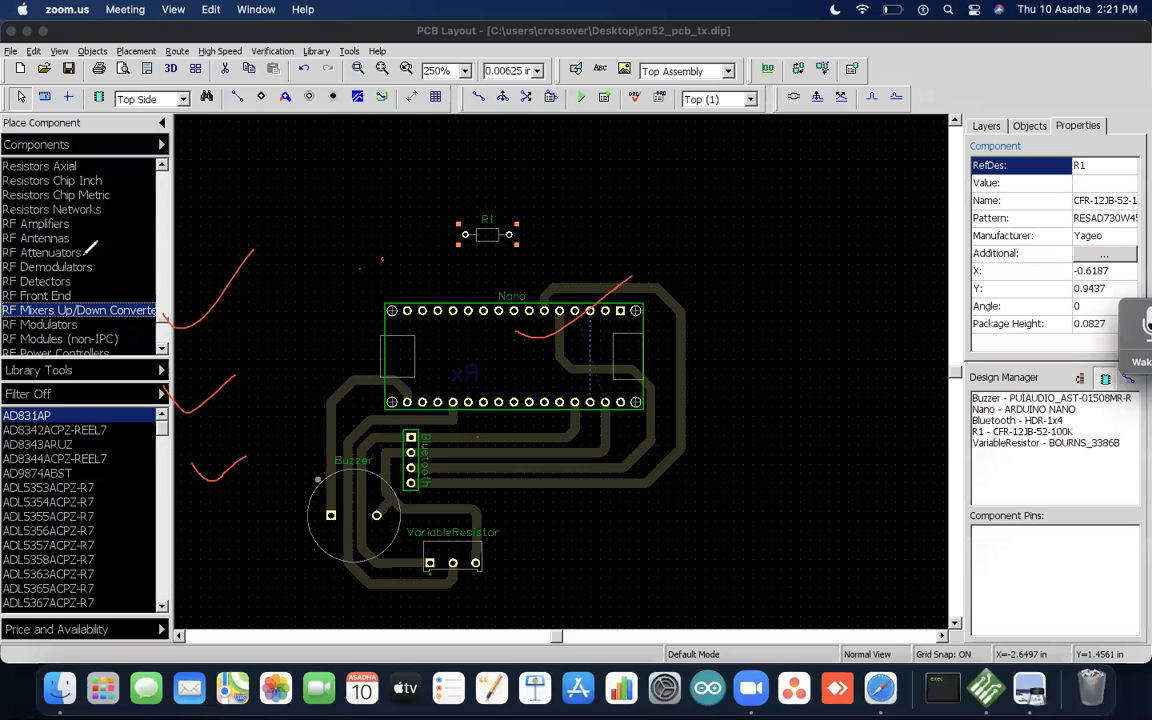
pyautogui.click(69, 267)
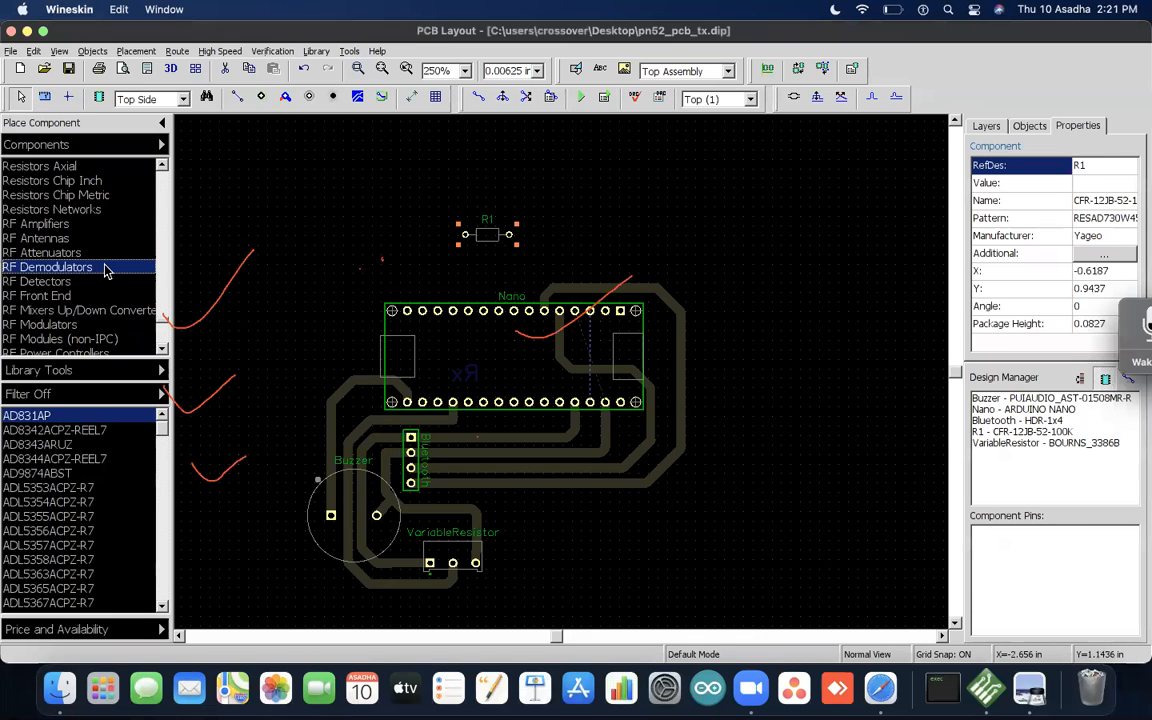
pyautogui.scroll(10, 105, 270)
pyautogui.scroll(2, 105, 270)
pyautogui.scroll(-10, 105, 270)
# Step: Preview RF Switches parts, including ADG902BRMZ, ADG919BRMZ and ADG918BCPZ-REEL7, as candidates for the limit switch
pyautogui.click(60, 281)
pyautogui.click(40, 458)
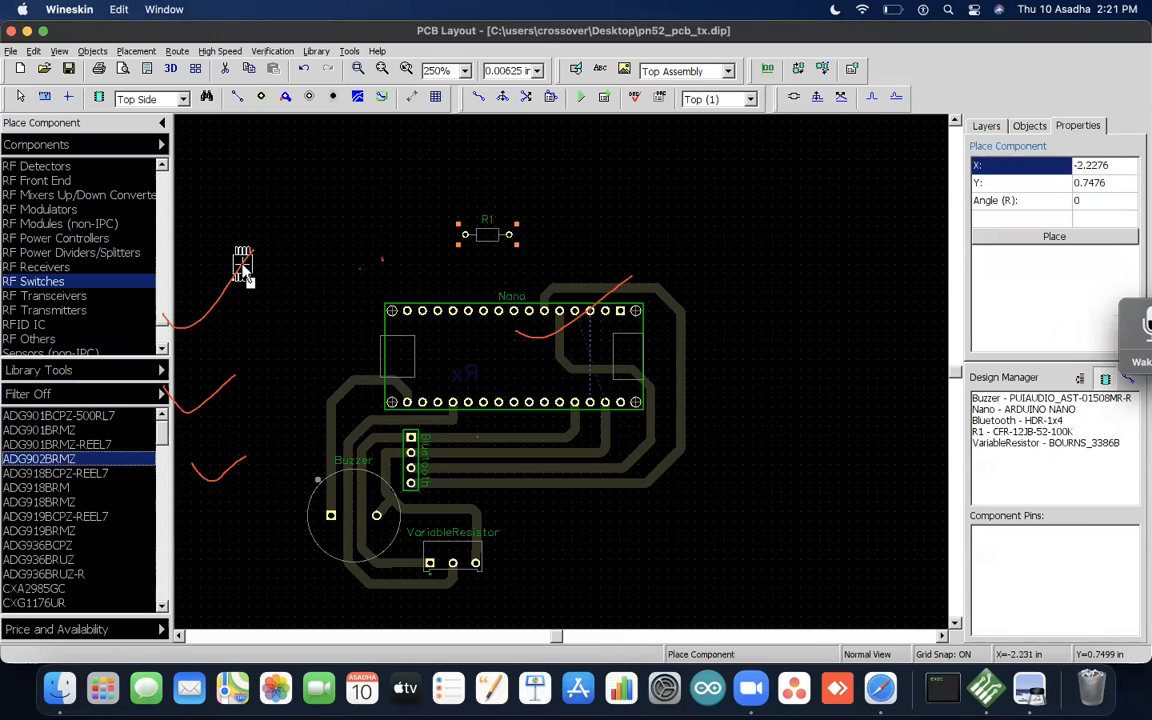
pyautogui.click(44, 488)
pyautogui.click(50, 517)
pyautogui.click(55, 531)
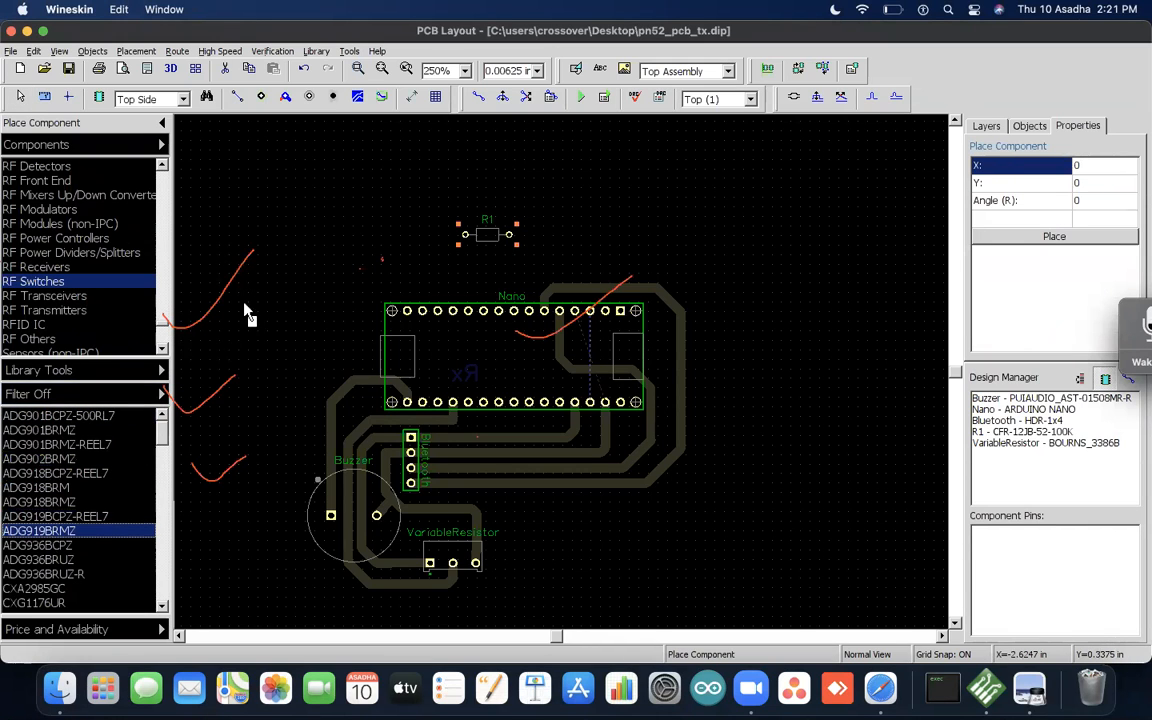
pyautogui.click(55, 473)
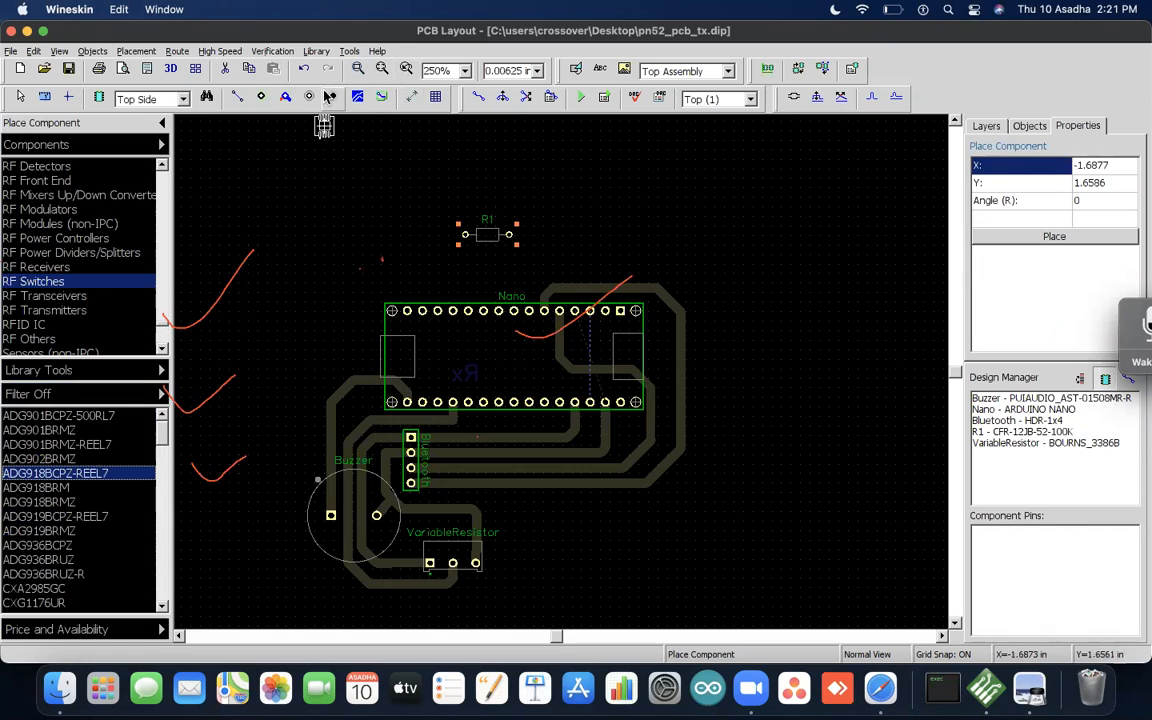
# Step: Place two through-hole elliptical pads side by side, in line with and to the right of resistor R1
pyautogui.click(261, 96)
pyautogui.click(585, 233)
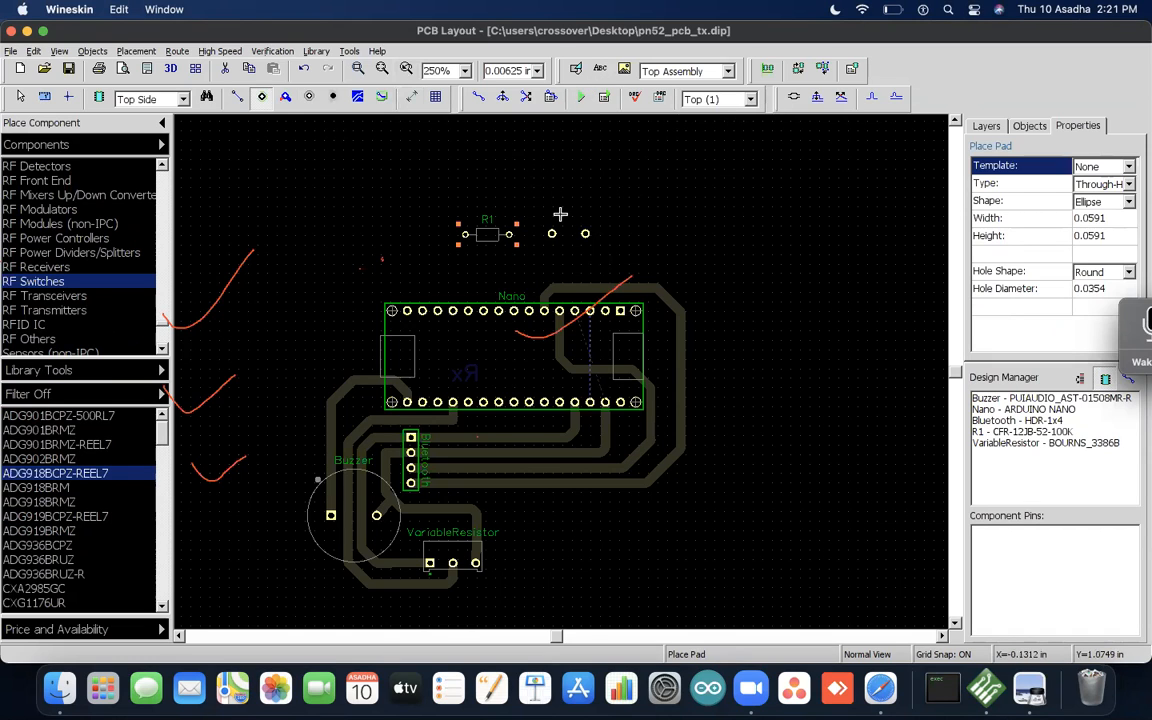
# Step: Route 0.065 in bottom-layer traces joining R1's right pad to the nearest new pad and the Nano pin left of D3 to that trace
pyautogui.click(478, 97)
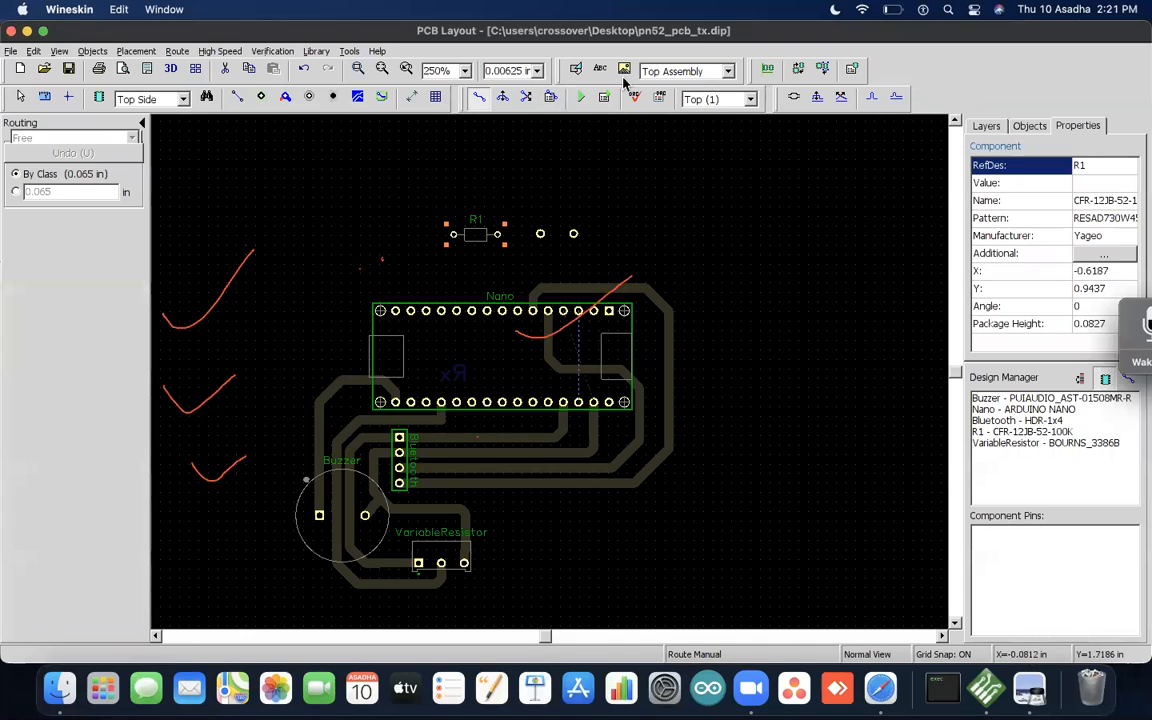
pyautogui.press('b')
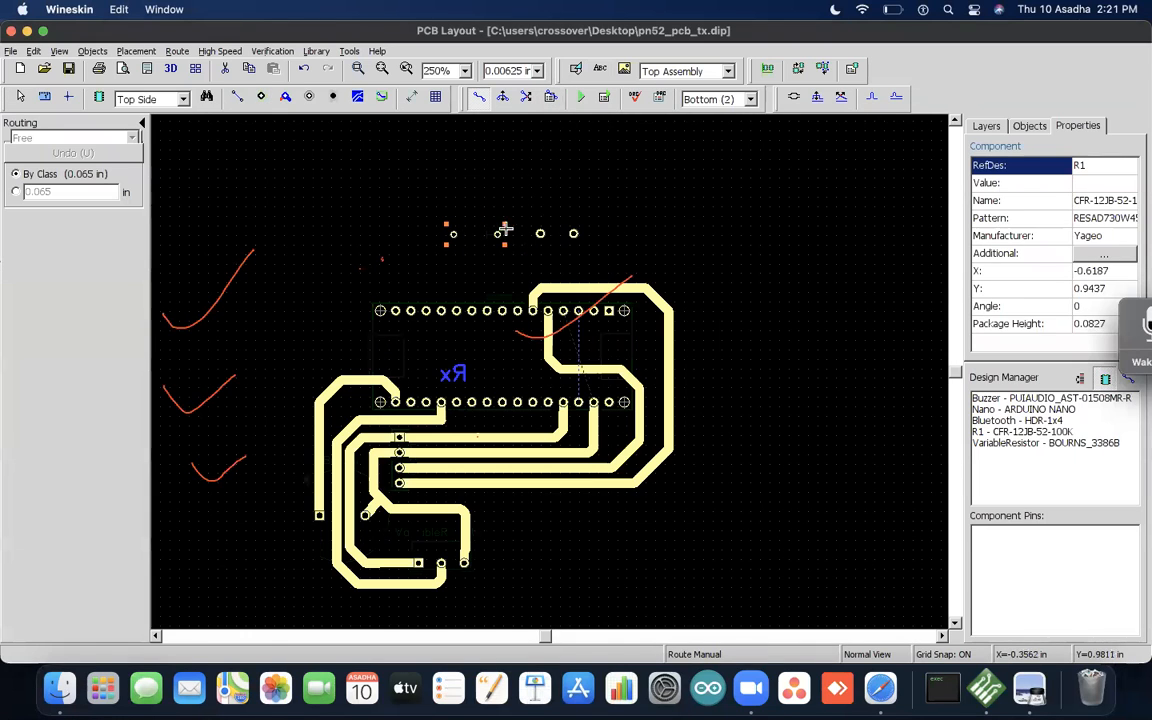
pyautogui.click(497, 233)
pyautogui.click(540, 234)
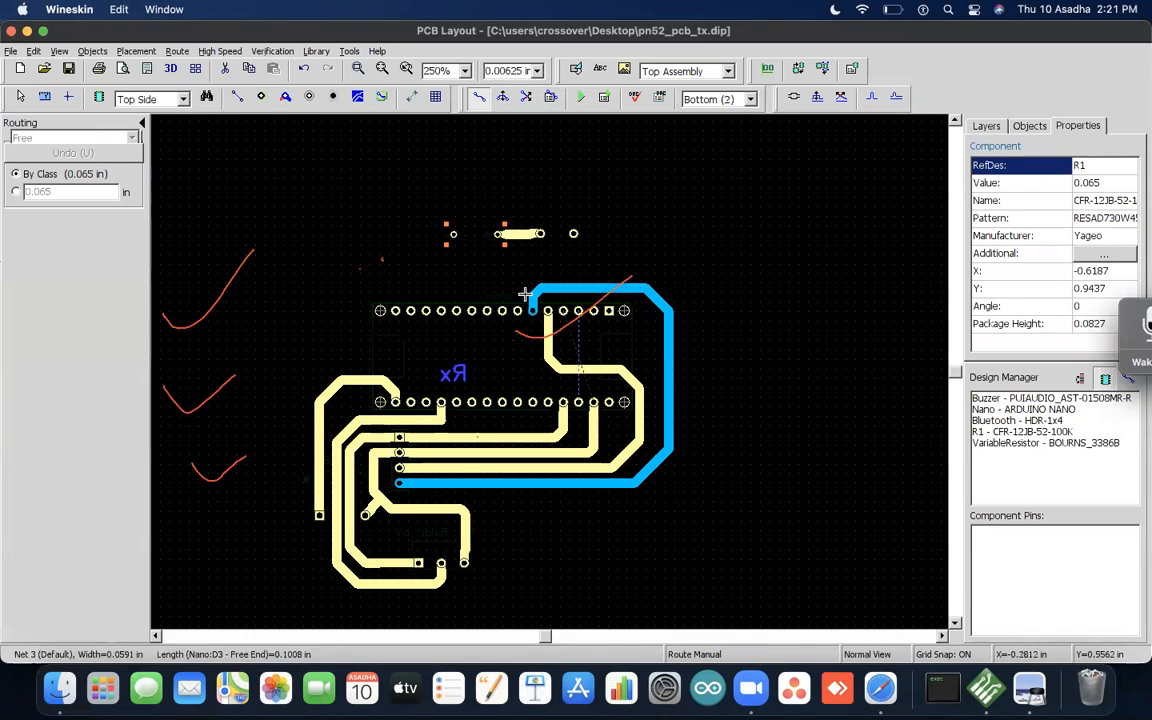
pyautogui.click(518, 310)
pyautogui.click(518, 234)
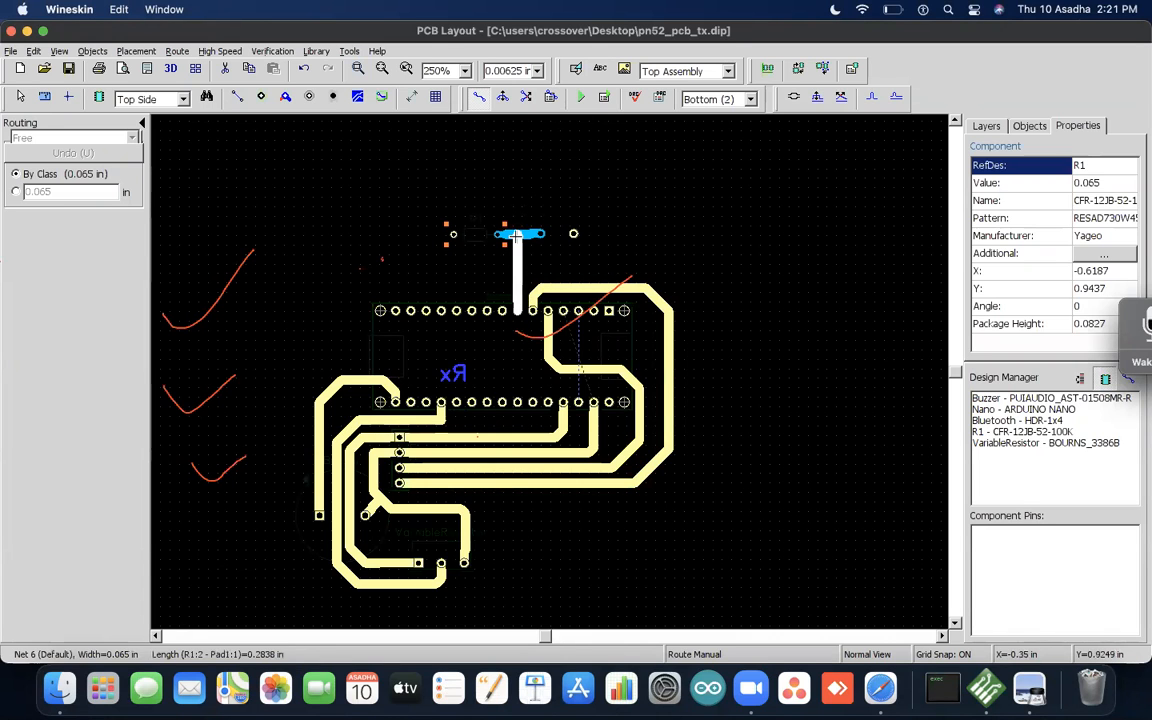
# Step: Route a bottom-layer trace from the outer new pad toward the right, around the outside of the existing Nano loop
pyautogui.click(576, 233)
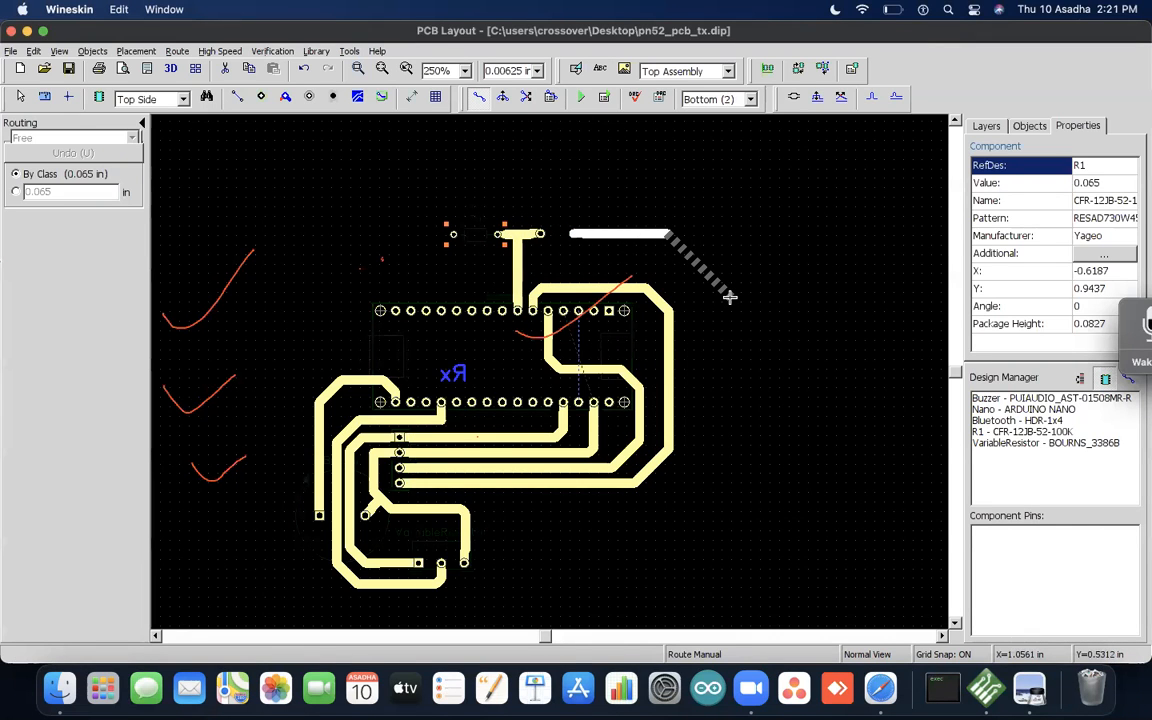